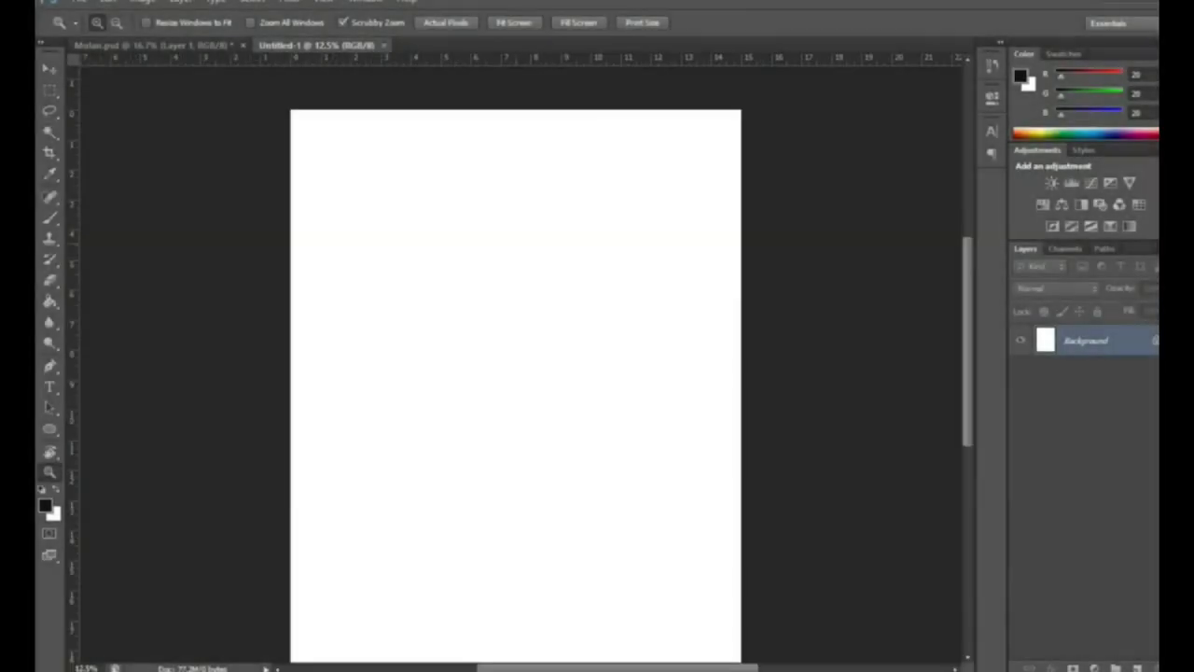
# Create a new layer named 'Sketch' above the white Background
pyautogui.hotkey('ctrl', 'shift', 'n')
pyautogui.write('Sketch')
pyautogui.press('Return')
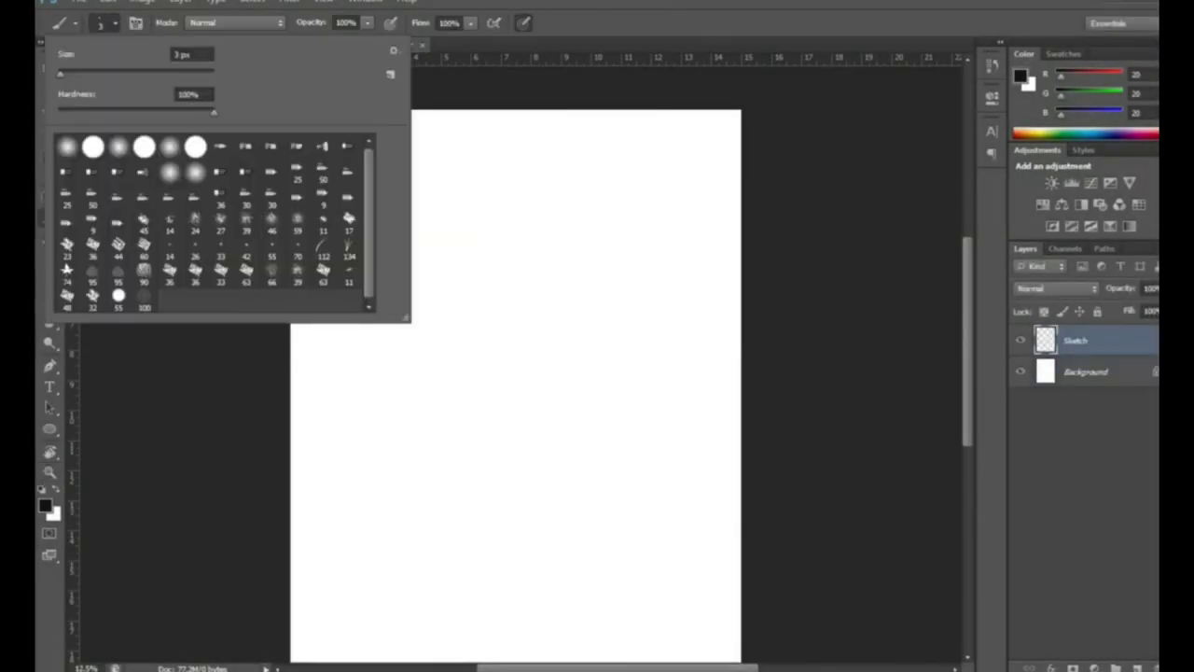
# Brush an oval head with jaw line, ear and crossing face guide lines
pyautogui.press('b')
pyautogui.moveTo(474, 273); pyautogui.dragTo(471, 270)
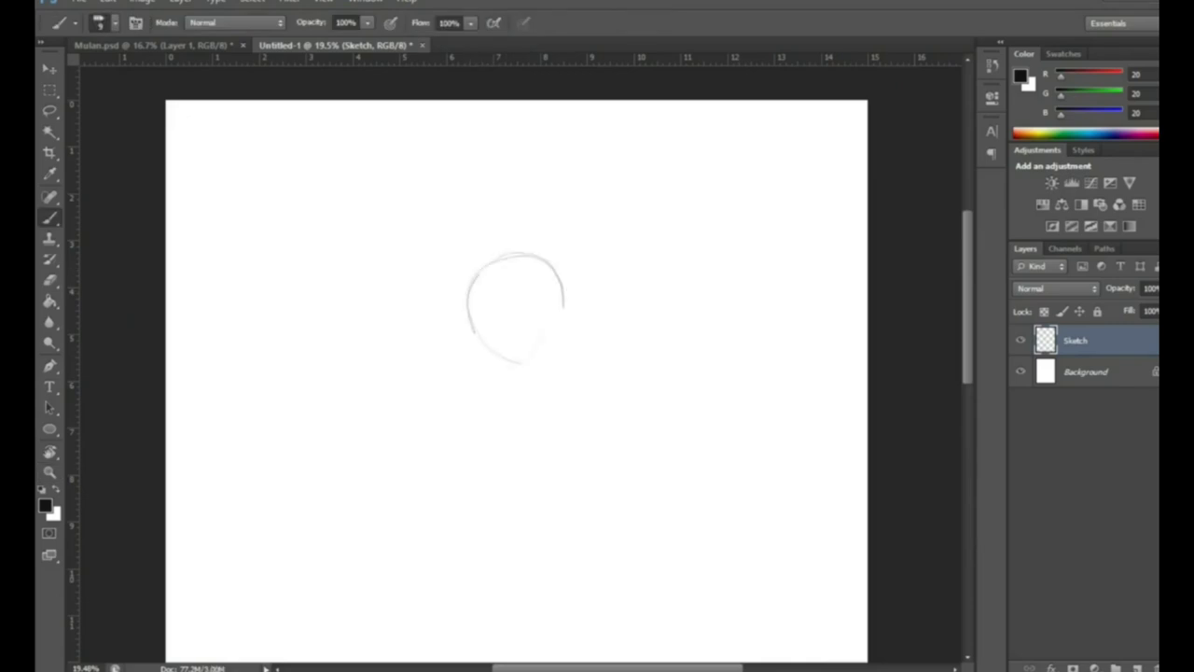
pyautogui.moveTo(560, 275)
pyautogui.mouseDown()
pyautogui.moveTo(509, 381)
pyautogui.moveTo(475, 339)
pyautogui.mouseUp()
pyautogui.moveTo(454, 256); pyautogui.dragTo(457, 278)
pyautogui.moveTo(518, 239); pyautogui.dragTo(512, 274)
pyautogui.moveTo(475, 151); pyautogui.dragTo(478, 274)
pyautogui.moveTo(427, 206)
pyautogui.mouseDown()
pyautogui.moveTo(523, 194)
pyautogui.moveTo(523, 207)
pyautogui.mouseUp()
pyautogui.moveTo(522, 228); pyautogui.dragTo(519, 258)
pyautogui.moveTo(471, 155); pyautogui.dragTo(428, 208)
# Draw the neck lines and the broad left and right shoulder and chest curves
pyautogui.moveTo(456, 282); pyautogui.dragTo(438, 333)
pyautogui.moveTo(514, 275); pyautogui.dragTo(528, 323)
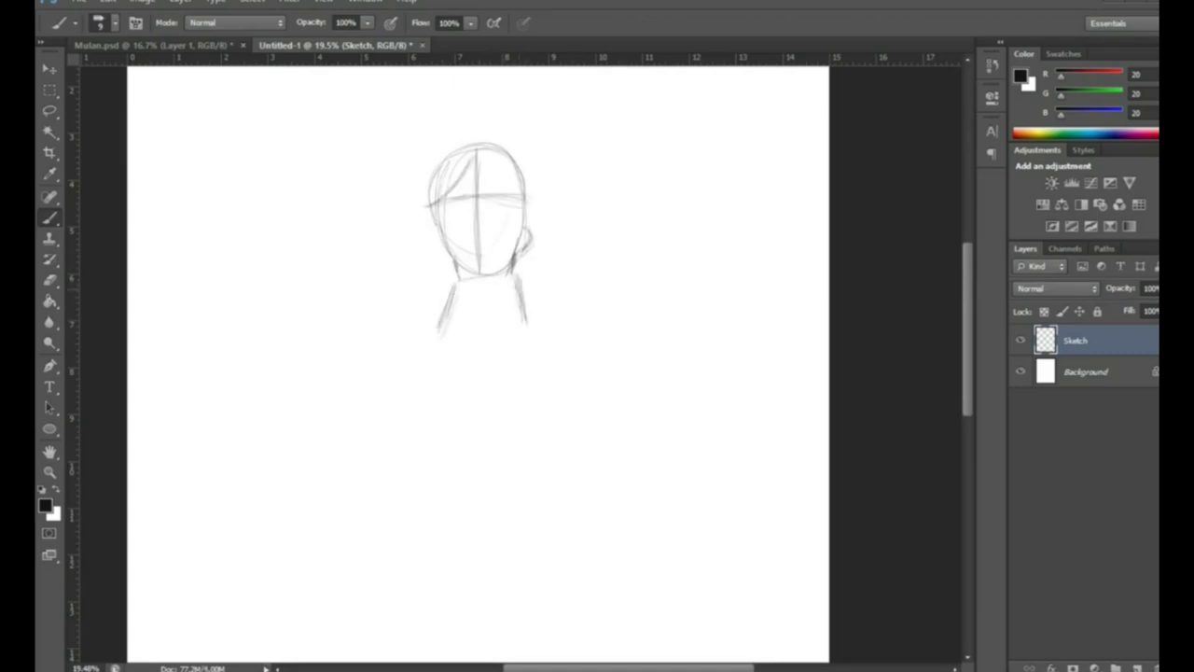
pyautogui.moveTo(424, 338)
pyautogui.mouseDown()
pyautogui.moveTo(521, 332)
pyautogui.moveTo(369, 365)
pyautogui.mouseUp()
pyautogui.moveTo(452, 345); pyautogui.dragTo(420, 416)
pyautogui.moveTo(386, 362); pyautogui.dragTo(350, 446)
pyautogui.moveTo(499, 347); pyautogui.dragTo(576, 329)
pyautogui.moveTo(504, 350); pyautogui.dragTo(618, 347)
pyautogui.moveTo(435, 200); pyautogui.dragTo(405, 253)
# Add spiky hair strokes above the head and wavy strands on its right
pyautogui.moveTo(475, 280); pyautogui.dragTo(470, 408)
pyautogui.moveTo(410, 282); pyautogui.dragTo(392, 385)
pyautogui.moveTo(476, 229); pyautogui.dragTo(407, 301)
pyautogui.moveTo(493, 256); pyautogui.dragTo(498, 271)
pyautogui.moveTo(467, 229); pyautogui.dragTo(400, 308)
pyautogui.moveTo(522, 270); pyautogui.dragTo(534, 347)
pyautogui.moveTo(481, 248); pyautogui.dragTo(497, 211)
pyautogui.moveTo(512, 261)
pyautogui.mouseDown()
pyautogui.moveTo(542, 308)
pyautogui.moveTo(532, 243)
pyautogui.mouseUp()
pyautogui.moveTo(467, 224); pyautogui.dragTo(426, 252)
# Sweep hair strands across the face and down the left side
pyautogui.moveTo(403, 326)
pyautogui.mouseDown()
pyautogui.moveTo(455, 304)
pyautogui.moveTo(457, 245)
pyautogui.mouseUp()
pyautogui.moveTo(449, 246); pyautogui.dragTo(489, 239)
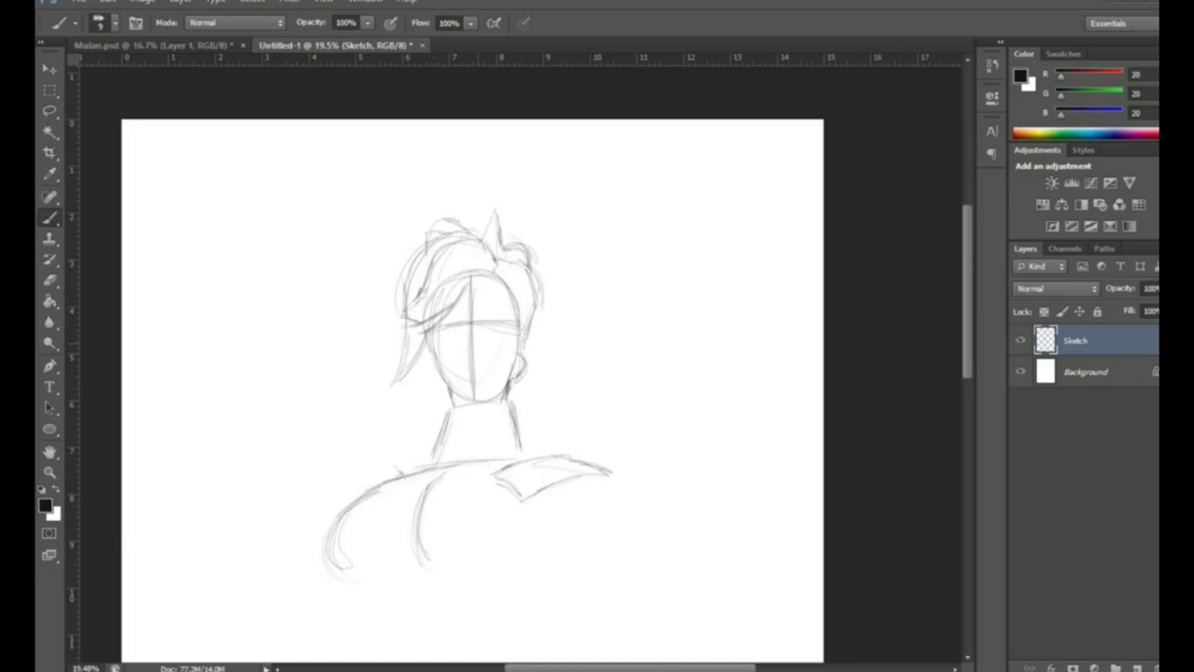
pyautogui.moveTo(422, 338); pyautogui.dragTo(382, 385)
pyautogui.moveTo(401, 297); pyautogui.dragTo(381, 388)
pyautogui.moveTo(398, 272); pyautogui.dragTo(390, 326)
pyautogui.moveTo(429, 240); pyautogui.dragTo(392, 299)
pyautogui.moveTo(420, 247); pyautogui.dragTo(389, 323)
# Sketch the lower chest curve, central torso line and upper arm contours
pyautogui.scroll(-5, 471, 373)
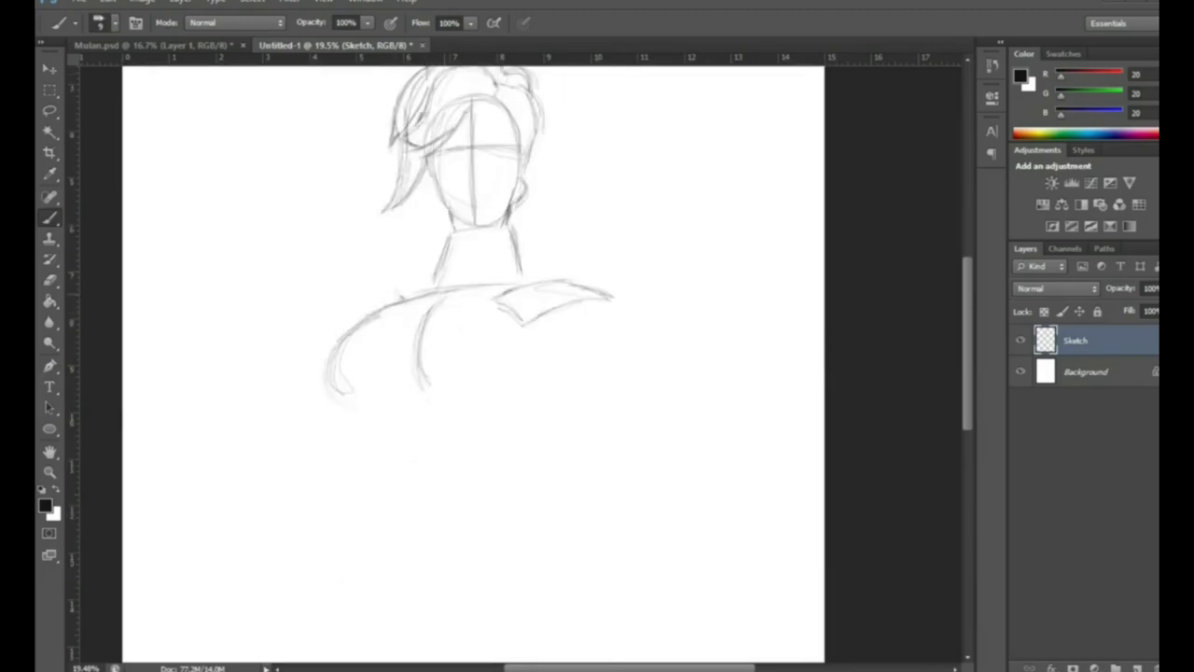
pyautogui.moveTo(438, 403); pyautogui.dragTo(442, 528)
pyautogui.scroll(-2, 471, 368)
pyautogui.moveTo(449, 396); pyautogui.dragTo(500, 416)
pyautogui.moveTo(377, 370); pyautogui.dragTo(388, 422)
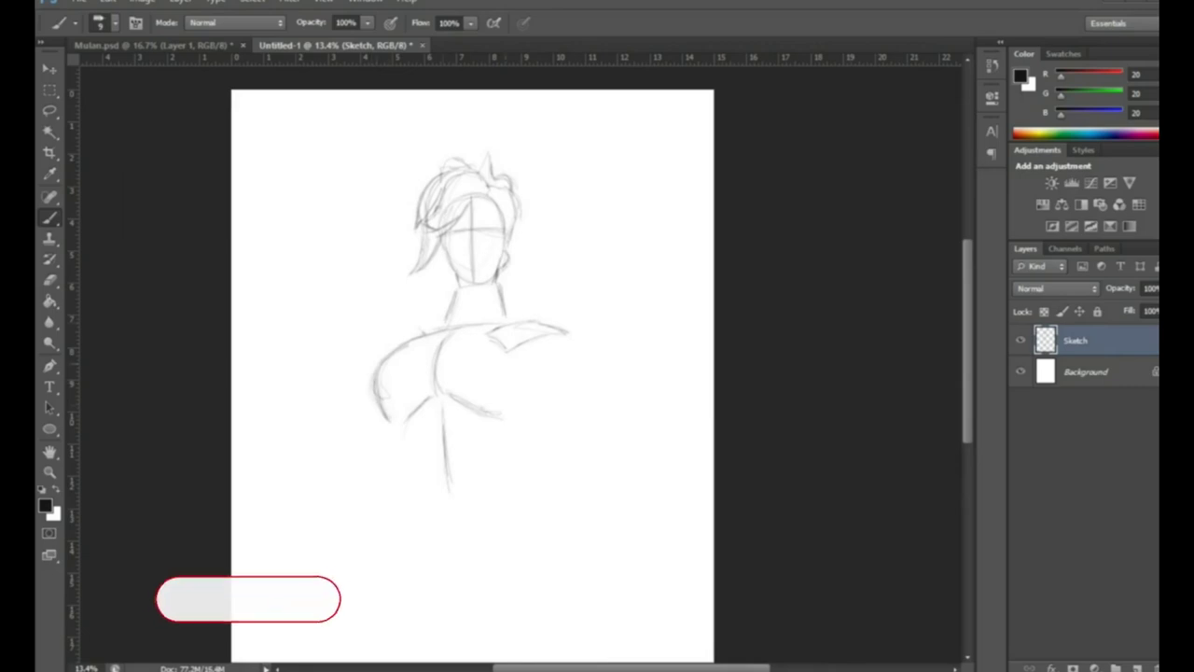
pyautogui.moveTo(459, 291); pyautogui.dragTo(495, 288)
pyautogui.moveTo(396, 429)
pyautogui.mouseDown()
pyautogui.moveTo(405, 485)
pyautogui.moveTo(437, 343)
pyautogui.mouseUp()
pyautogui.moveTo(495, 412); pyautogui.dragTo(527, 397)
pyautogui.moveTo(396, 404); pyautogui.dragTo(386, 433)
pyautogui.moveTo(543, 416)
pyautogui.mouseDown()
pyautogui.moveTo(519, 454)
pyautogui.moveTo(526, 511)
pyautogui.moveTo(534, 430)
pyautogui.mouseUp()
# Draw the right forearm and hand, lower torso, and left arm with cuff
pyautogui.moveTo(451, 480); pyautogui.dragTo(450, 580)
pyautogui.moveTo(539, 390); pyautogui.dragTo(546, 420)
pyautogui.moveTo(552, 354); pyautogui.dragTo(518, 471)
pyautogui.moveTo(554, 425)
pyautogui.mouseDown()
pyautogui.moveTo(534, 462)
pyautogui.moveTo(551, 527)
pyautogui.mouseUp()
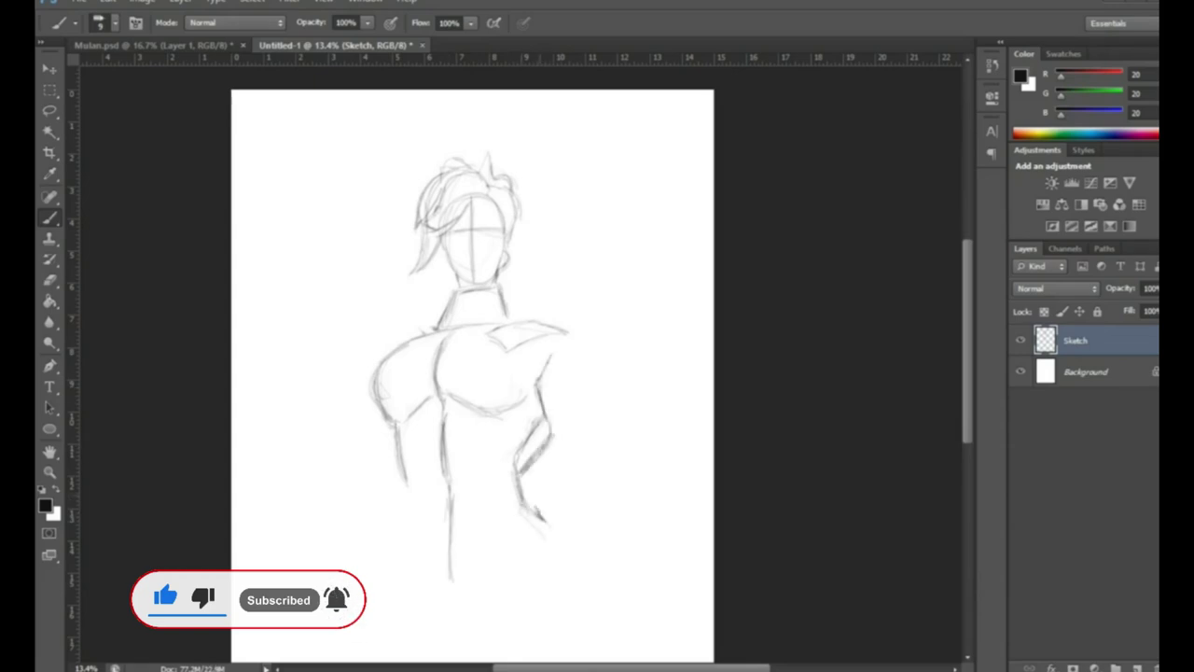
pyautogui.moveTo(571, 452); pyautogui.dragTo(538, 503)
pyautogui.moveTo(554, 429); pyautogui.dragTo(575, 450)
pyautogui.moveTo(418, 496); pyautogui.dragTo(385, 560)
pyautogui.moveTo(415, 478); pyautogui.dragTo(407, 516)
pyautogui.moveTo(446, 553); pyautogui.dragTo(447, 579)
pyautogui.moveTo(377, 411)
pyautogui.mouseDown()
pyautogui.moveTo(341, 489)
pyautogui.moveTo(372, 514)
pyautogui.mouseUp()
pyautogui.moveTo(342, 473); pyautogui.dragTo(392, 515)
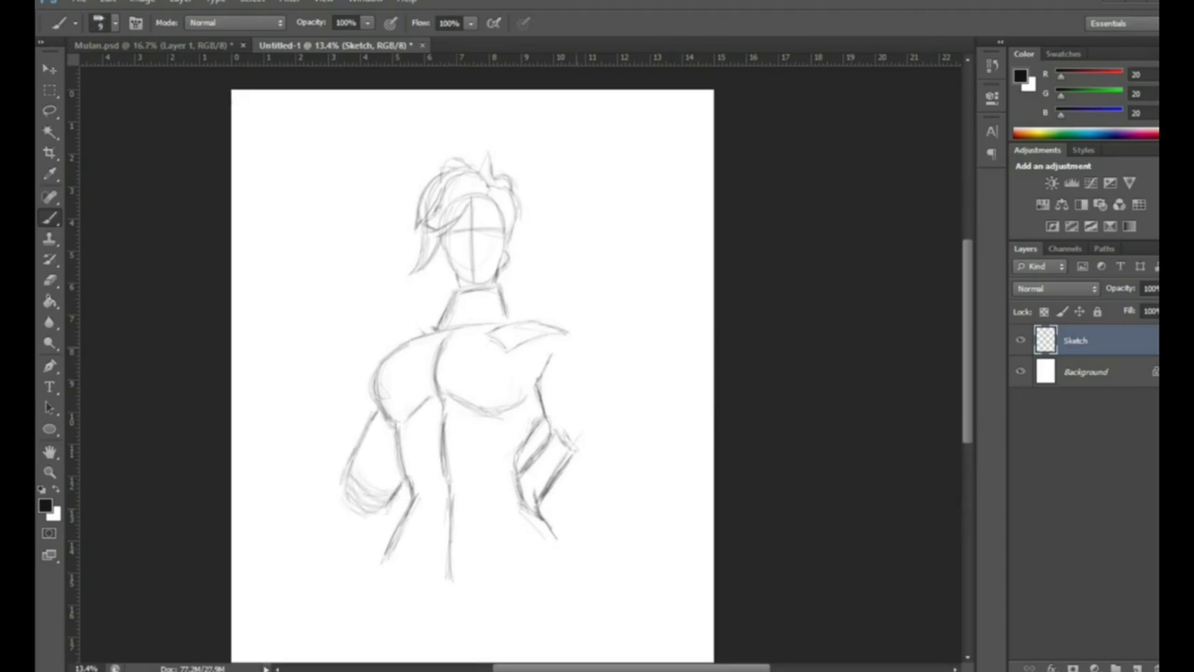
pyautogui.moveTo(416, 338); pyautogui.dragTo(372, 374)
# Widen the canvas to a width of 16 in Canvas Size
pyautogui.hotkey('ctrl', 'alt', 'c')
pyautogui.doubleClick(714, 264)
pyautogui.write('16')
pyautogui.press('Return')
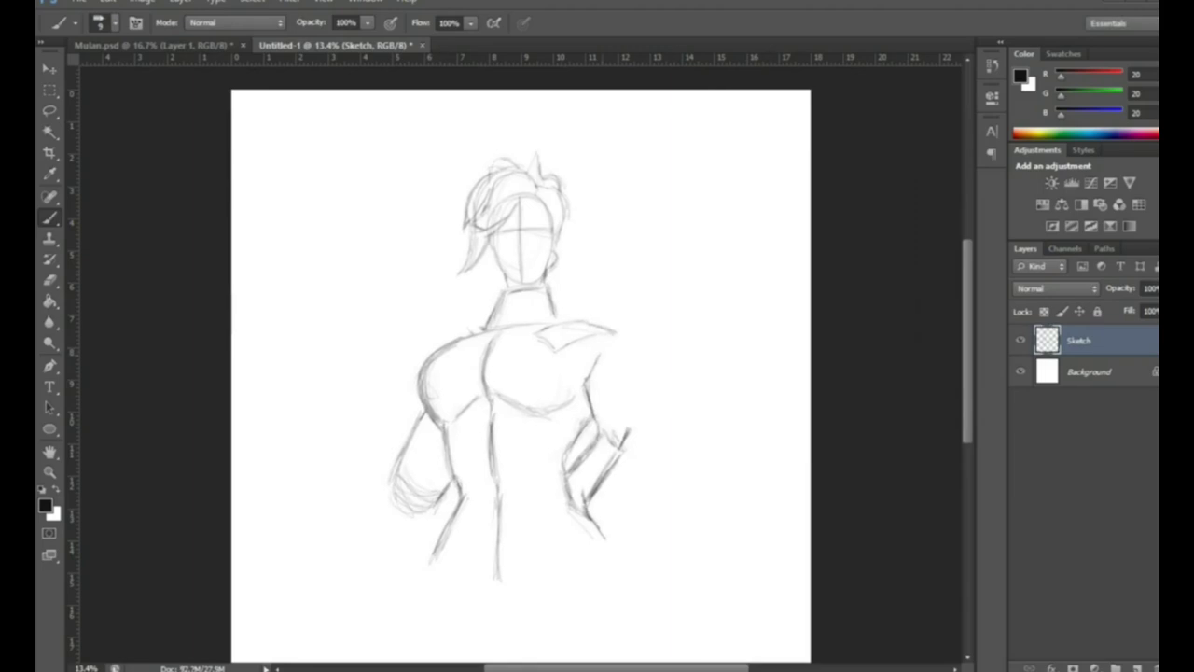
# Sketch a raised right forearm ending in a round fist, refining the shoulder top
pyautogui.press('b')
pyautogui.moveTo(547, 427)
pyautogui.mouseDown()
pyautogui.moveTo(523, 373)
pyautogui.moveTo(528, 349)
pyautogui.moveTo(571, 372)
pyautogui.mouseUp()
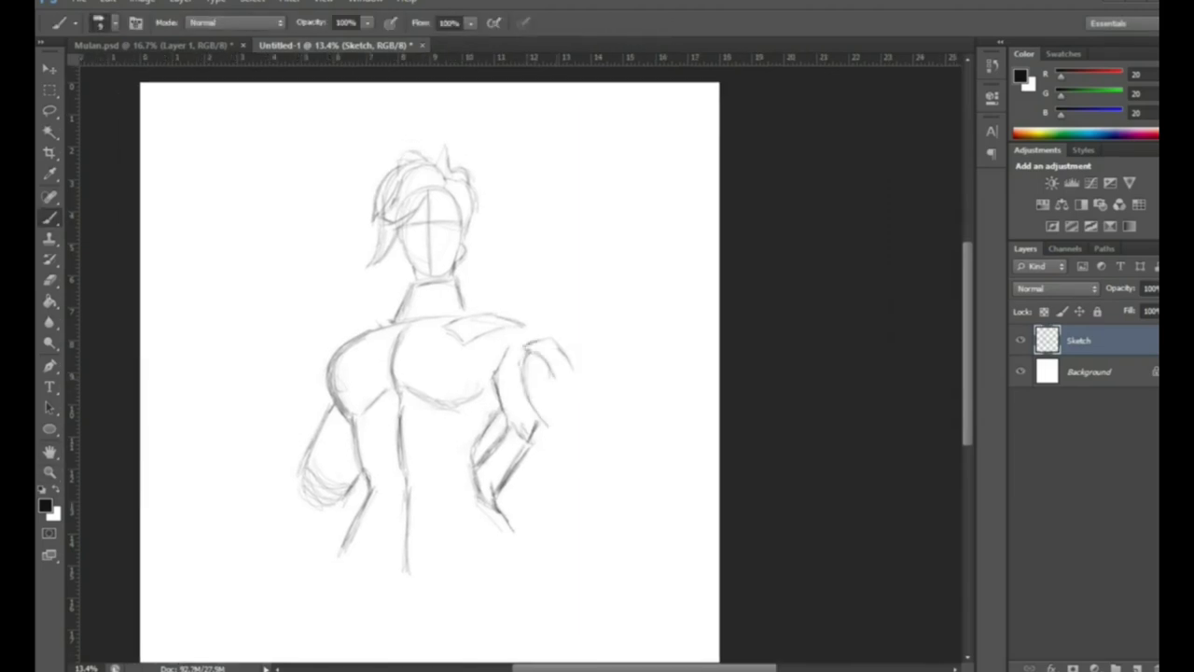
pyautogui.moveTo(571, 425)
pyautogui.mouseDown()
pyautogui.moveTo(556, 470)
pyautogui.moveTo(578, 497)
pyautogui.moveTo(623, 490)
pyautogui.mouseUp()
pyautogui.moveTo(555, 392); pyautogui.dragTo(574, 433)
pyautogui.moveTo(578, 379); pyautogui.dragTo(599, 424)
pyautogui.moveTo(554, 339); pyautogui.dragTo(584, 364)
pyautogui.moveTo(518, 337); pyautogui.dragTo(495, 376)
pyautogui.moveTo(553, 316); pyautogui.dragTo(455, 321)
pyautogui.moveTo(545, 320)
pyautogui.mouseDown()
pyautogui.moveTo(571, 324)
pyautogui.moveTo(478, 320)
pyautogui.moveTo(519, 313)
pyautogui.mouseUp()
# Shift the head about 22 px right and darken the left side of the neck
pyautogui.press('l')
pyautogui.press('v')
pyautogui.moveTo(438, 220); pyautogui.dragTo(458, 218)
pyautogui.hotkey('ctrl', 'd')
pyautogui.press('b')
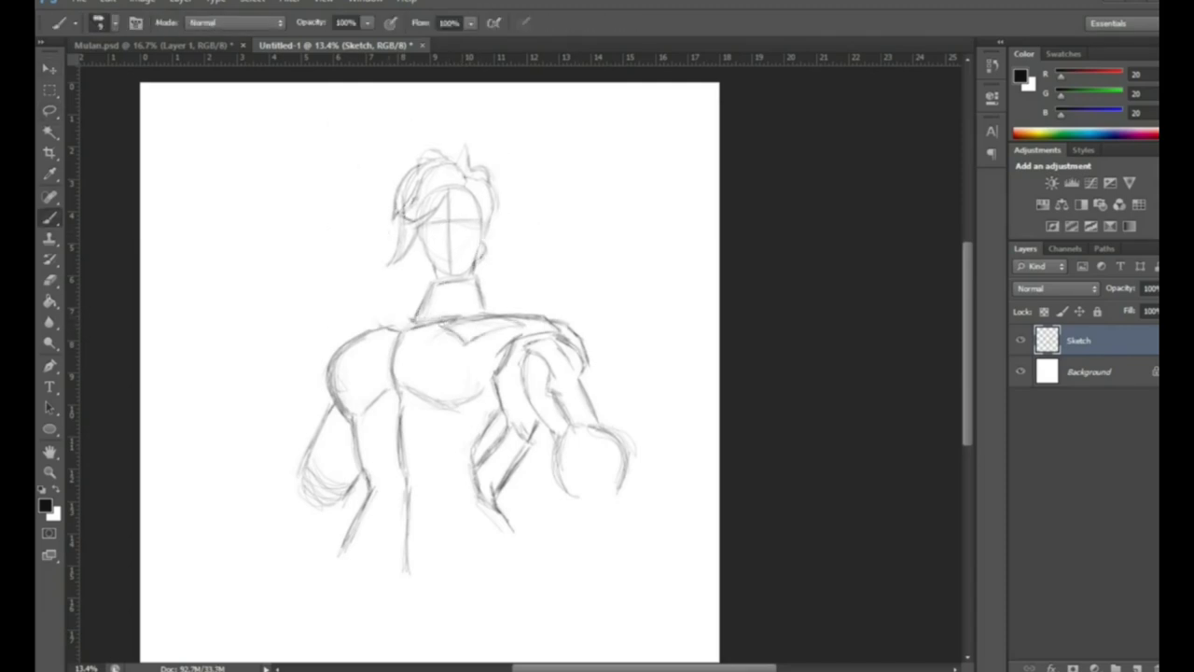
pyautogui.moveTo(431, 287); pyautogui.dragTo(405, 327)
# Lasso the head, scale it up and nudge it upward, then add arm and hand strokes
pyautogui.press('l')
pyautogui.moveTo(427, 285); pyautogui.dragTo(432, 282)
pyautogui.hotkey('ctrl', 't')
pyautogui.moveTo(341, 99); pyautogui.dragTo(322, 88)
pyautogui.moveTo(438, 195)
pyautogui.mouseDown()
pyautogui.moveTo(439, 183)
pyautogui.moveTo(485, 215)
pyautogui.mouseUp()
pyautogui.press('Return')
pyautogui.hotkey('ctrl', 'd')
pyautogui.press('b')
pyautogui.moveTo(584, 377)
pyautogui.mouseDown()
pyautogui.moveTo(604, 426)
pyautogui.moveTo(573, 504)
pyautogui.mouseUp()
# Move the whole sketch down on the canvas with Free Transform
pyautogui.hotkey('ctrl', 't')
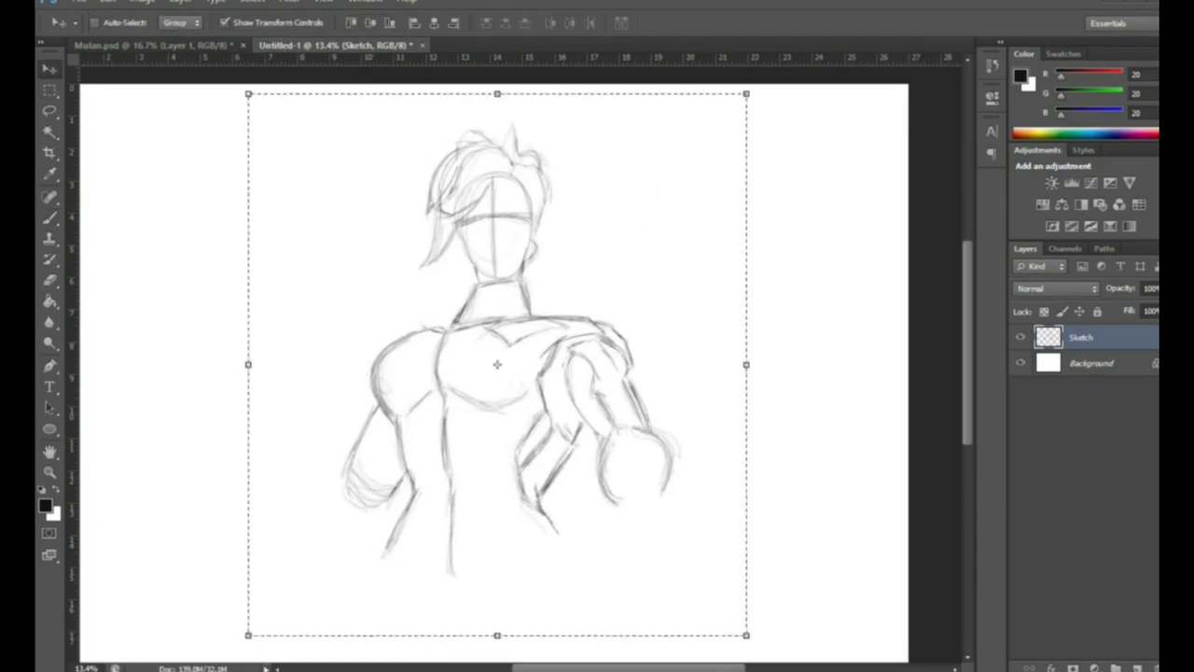
pyautogui.moveTo(547, 324); pyautogui.dragTo(546, 427)
pyautogui.press('Return')
pyautogui.scroll(-3, 527, 373)
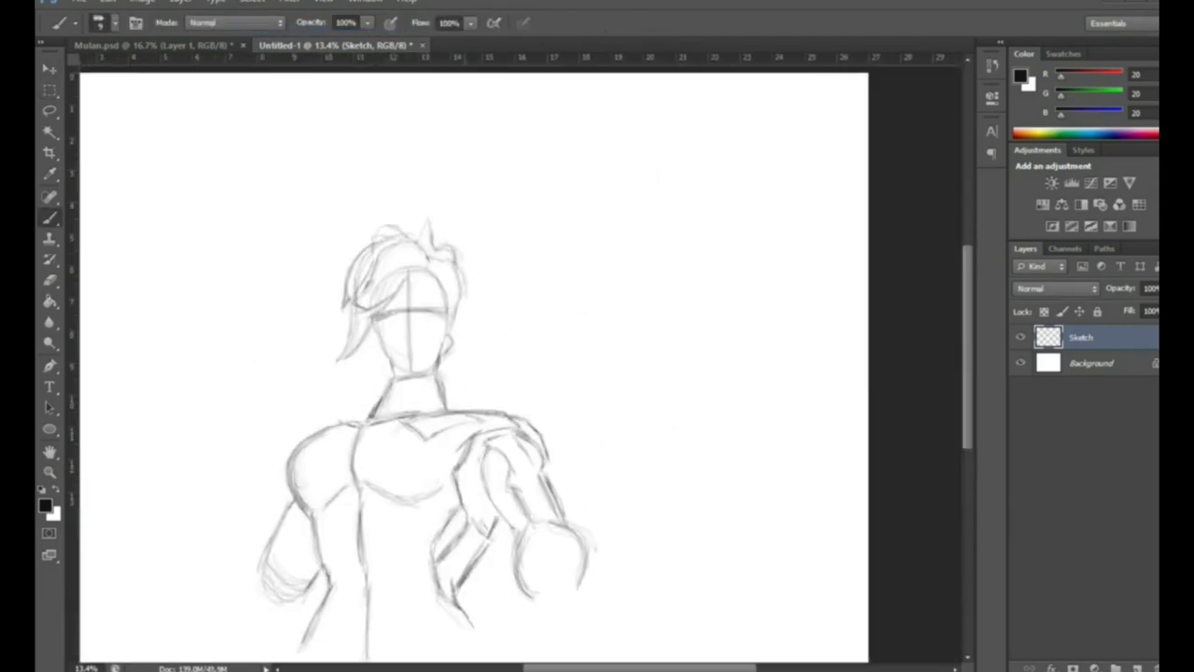
# Draw the blocky right wing base rising to a long upper edge with feathered underside
pyautogui.moveTo(560, 376); pyautogui.dragTo(609, 383)
pyautogui.moveTo(549, 410); pyautogui.dragTo(572, 332)
pyautogui.moveTo(588, 334)
pyautogui.mouseDown()
pyautogui.moveTo(642, 304)
pyautogui.moveTo(687, 352)
pyautogui.moveTo(680, 226)
pyautogui.mouseUp()
pyautogui.moveTo(590, 307); pyautogui.dragTo(739, 200)
pyautogui.moveTo(737, 201)
pyautogui.mouseDown()
pyautogui.moveTo(653, 254)
pyautogui.moveTo(631, 306)
pyautogui.mouseUp()
pyautogui.moveTo(693, 261); pyautogui.dragTo(668, 283)
pyautogui.moveTo(735, 220); pyautogui.dragTo(681, 263)
pyautogui.moveTo(744, 196); pyautogui.dragTo(726, 230)
# Outline the cuff on the raised arm with small marks above it
pyautogui.moveTo(598, 386); pyautogui.dragTo(578, 428)
pyautogui.moveTo(665, 422)
pyautogui.mouseDown()
pyautogui.moveTo(689, 377)
pyautogui.moveTo(685, 332)
pyautogui.moveTo(685, 362)
pyautogui.mouseUp()
pyautogui.moveTo(633, 311); pyautogui.dragTo(683, 334)
pyautogui.moveTo(657, 297); pyautogui.dragTo(634, 310)
# Extend the right wing with long segments reaching further right
pyautogui.moveTo(704, 250); pyautogui.dragTo(820, 213)
pyautogui.moveTo(746, 233); pyautogui.dragTo(821, 207)
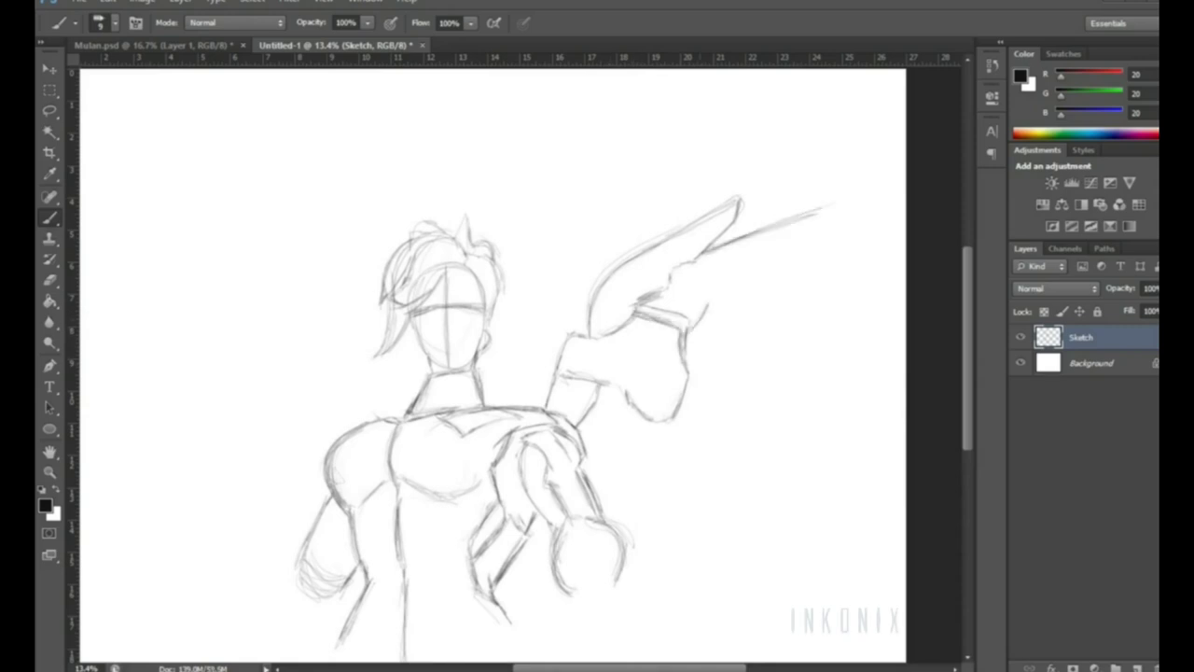
pyautogui.moveTo(702, 308); pyautogui.dragTo(822, 251)
pyautogui.moveTo(688, 375); pyautogui.dragTo(854, 267)
pyautogui.moveTo(765, 230); pyautogui.dragTo(893, 194)
# Sketch the left shoulder collar and the left wing's long leading edge and outline
pyautogui.moveTo(371, 374)
pyautogui.mouseDown()
pyautogui.moveTo(394, 416)
pyautogui.moveTo(332, 401)
pyautogui.moveTo(332, 422)
pyautogui.mouseUp()
pyautogui.moveTo(366, 336); pyautogui.dragTo(379, 377)
pyautogui.moveTo(362, 336); pyautogui.dragTo(271, 241)
pyautogui.moveTo(351, 313); pyautogui.dragTo(263, 226)
pyautogui.moveTo(272, 242); pyautogui.dragTo(295, 289)
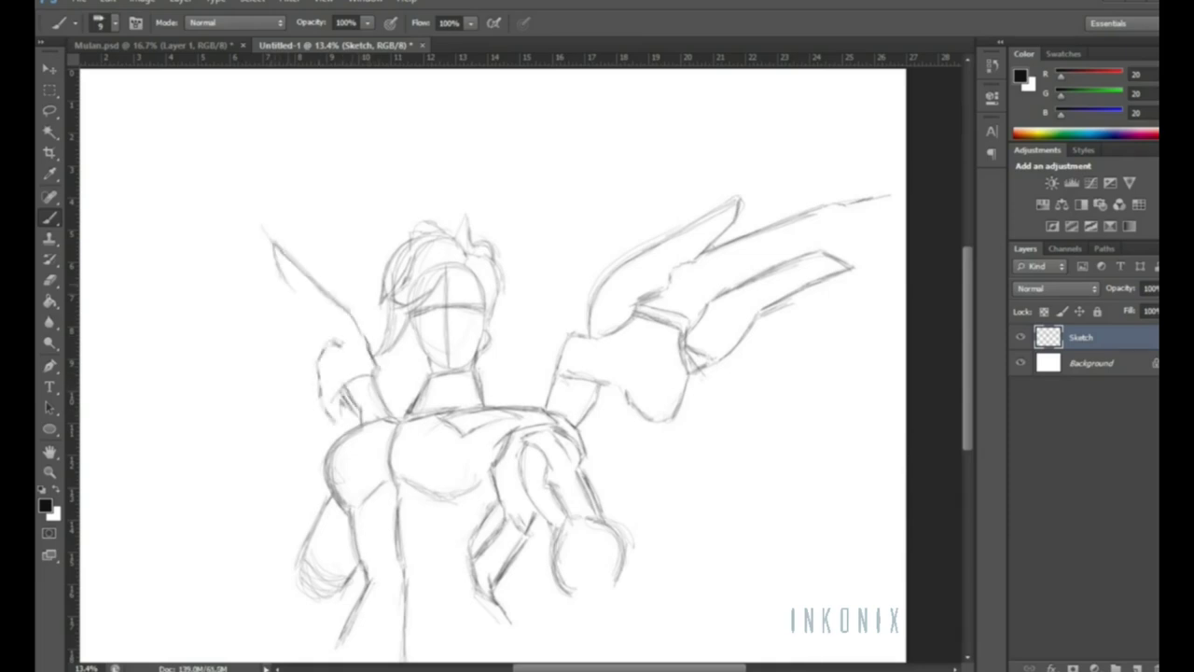
pyautogui.moveTo(164, 213)
pyautogui.mouseDown()
pyautogui.moveTo(276, 270)
pyautogui.moveTo(243, 274)
pyautogui.moveTo(297, 379)
pyautogui.mouseUp()
# Add pointed feathers to the left wing, rotating the view for diagonal strokes
pyautogui.moveTo(185, 293)
pyautogui.mouseDown()
pyautogui.moveTo(275, 314)
pyautogui.moveTo(263, 337)
pyautogui.mouseUp()
pyautogui.moveTo(224, 325); pyautogui.dragTo(286, 353)
pyautogui.press('r')
pyautogui.moveTo(746, 233); pyautogui.dragTo(653, 149)
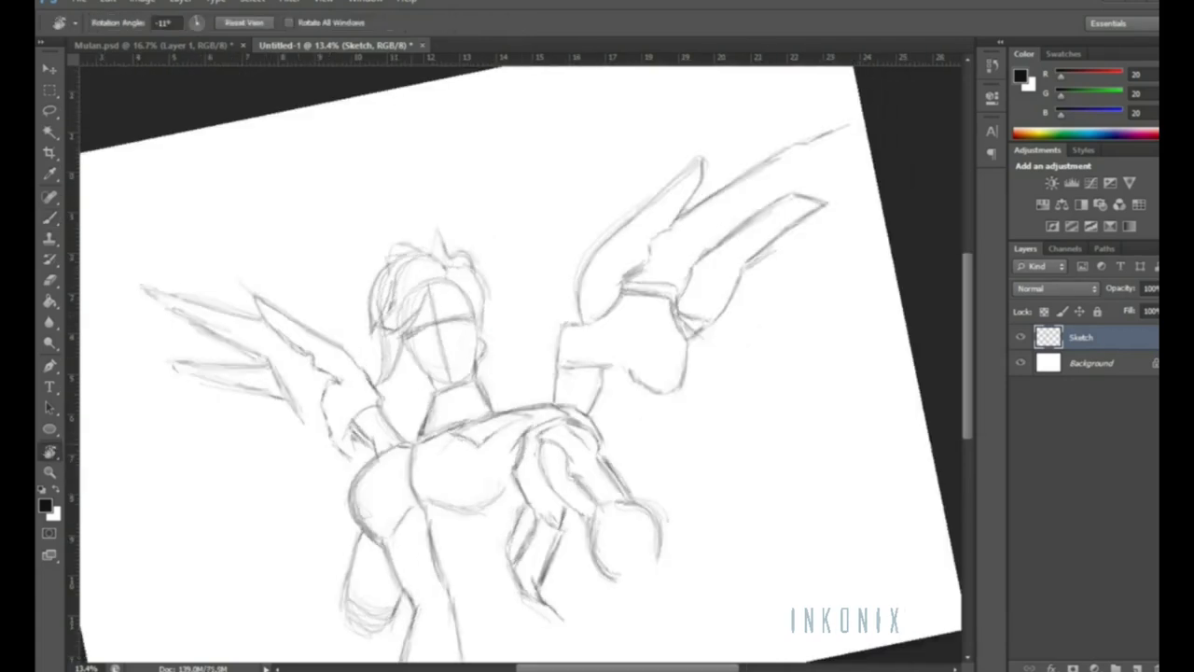
pyautogui.moveTo(420, 374); pyautogui.dragTo(541, 383)
pyautogui.moveTo(300, 446)
pyautogui.mouseDown()
pyautogui.moveTo(427, 410)
pyautogui.moveTo(433, 439)
pyautogui.mouseUp()
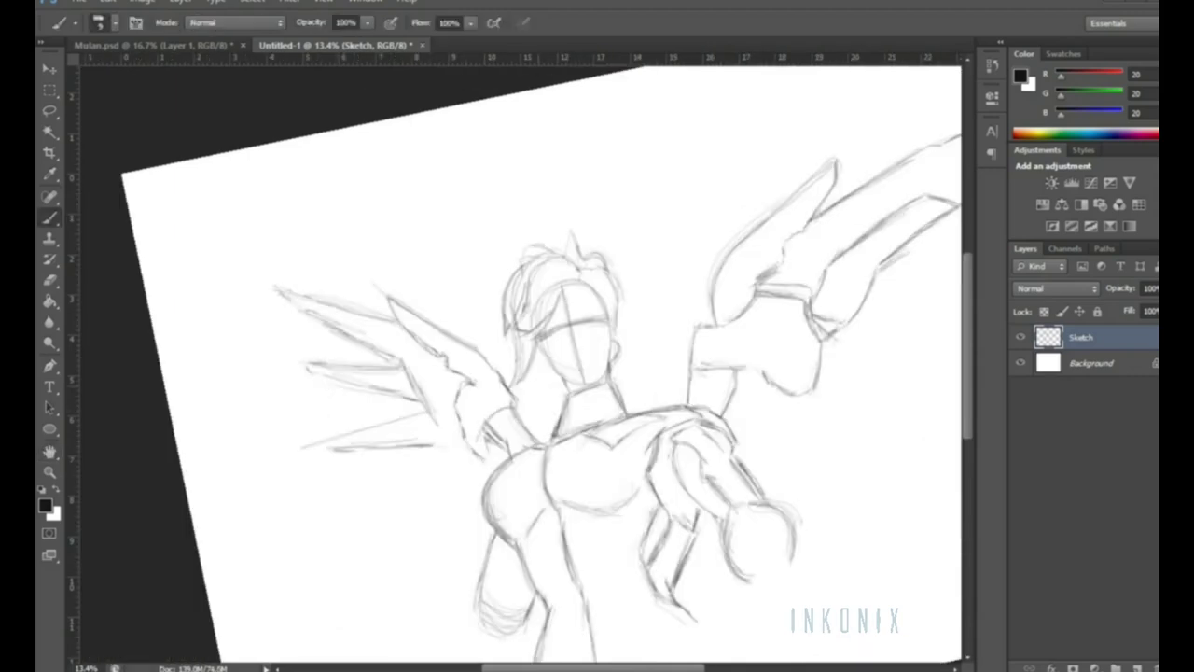
# Reset the view rotation and sharpen feathers across the upper and lower left wing
pyautogui.press('Escape')
pyautogui.moveTo(373, 407); pyautogui.dragTo(431, 422)
pyautogui.moveTo(368, 356); pyautogui.dragTo(409, 363)
pyautogui.moveTo(362, 303); pyautogui.dragTo(395, 309)
pyautogui.moveTo(392, 371); pyautogui.dragTo(406, 380)
pyautogui.moveTo(368, 304); pyautogui.dragTo(412, 322)
pyautogui.moveTo(321, 472); pyautogui.dragTo(435, 450)
pyautogui.moveTo(364, 527)
pyautogui.mouseDown()
pyautogui.moveTo(428, 478)
pyautogui.moveTo(446, 509)
pyautogui.moveTo(459, 499)
pyautogui.mouseUp()
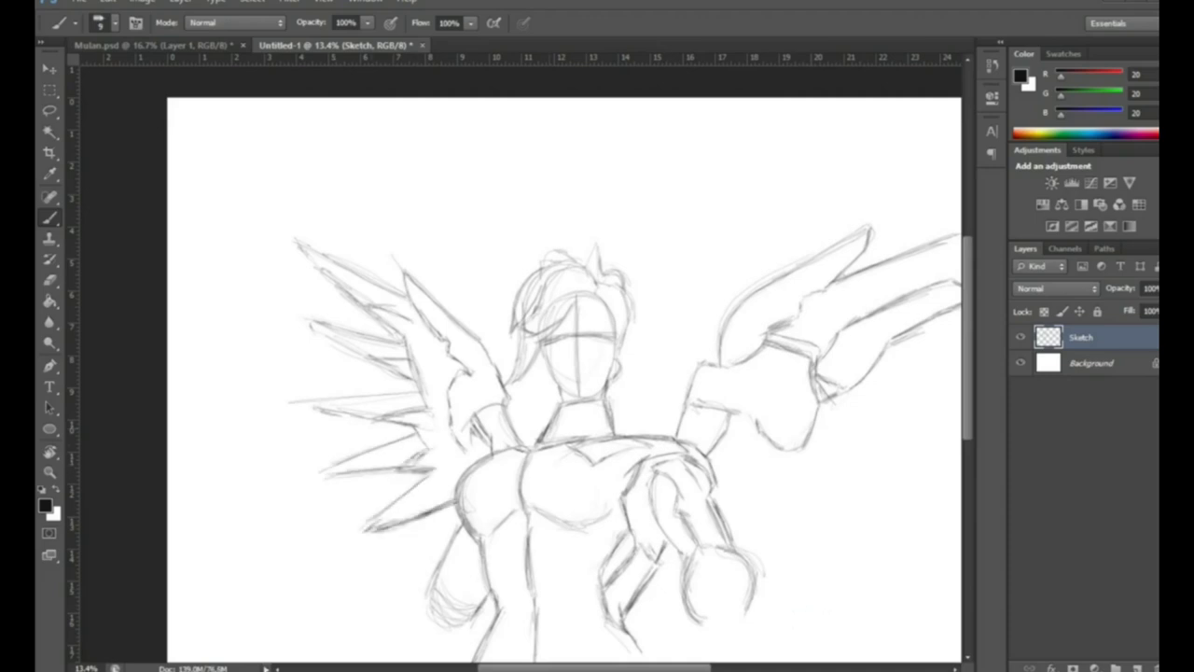
# Add a wing stroke, zoom in on the face and draw both eyebrows
pyautogui.click(672, 345)
pyautogui.click(671, 345)
pyautogui.press('b')
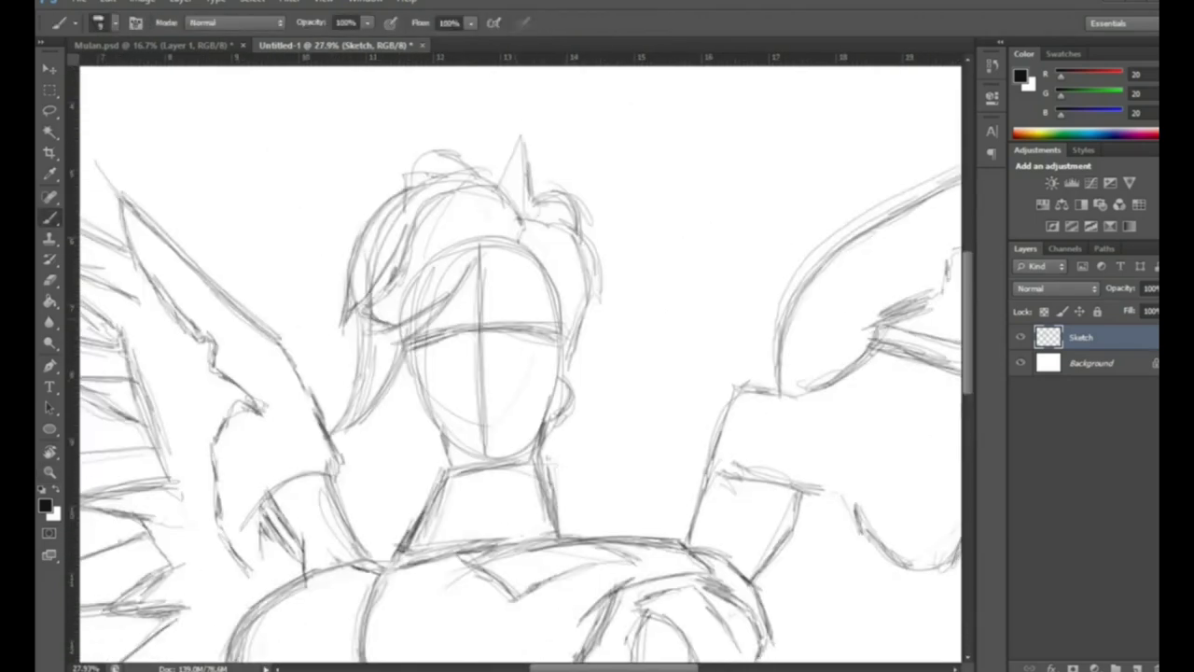
pyautogui.moveTo(511, 317); pyautogui.dragTo(552, 309)
pyautogui.moveTo(445, 315); pyautogui.dragTo(550, 334)
pyautogui.press('e')
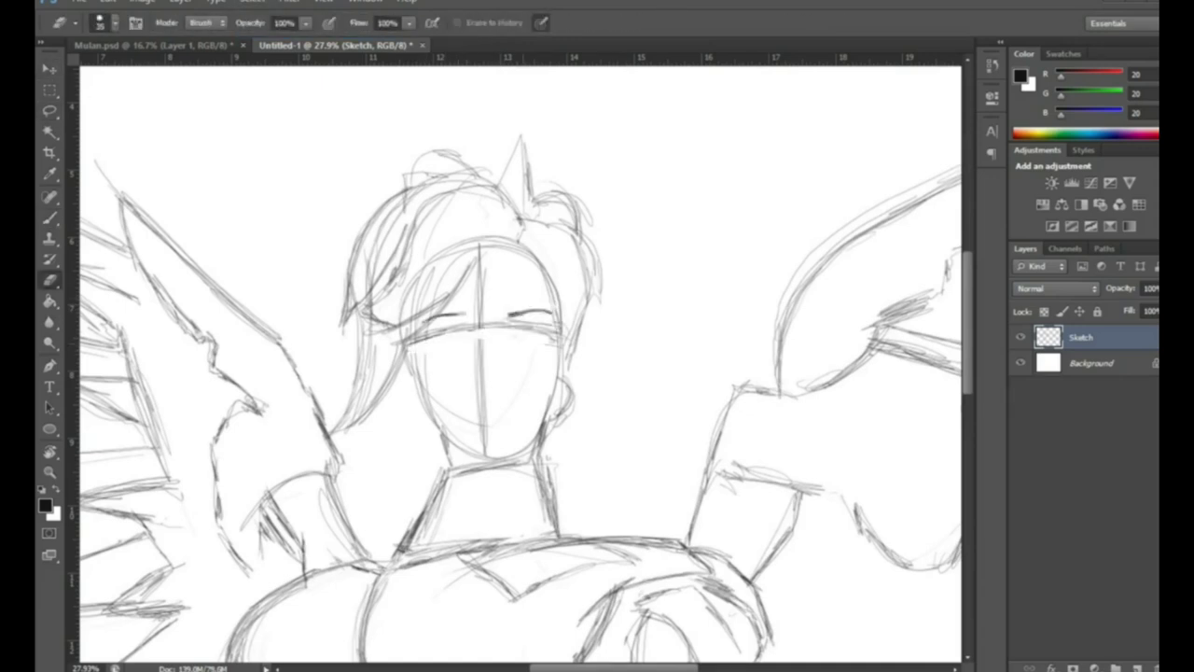
pyautogui.press('b')
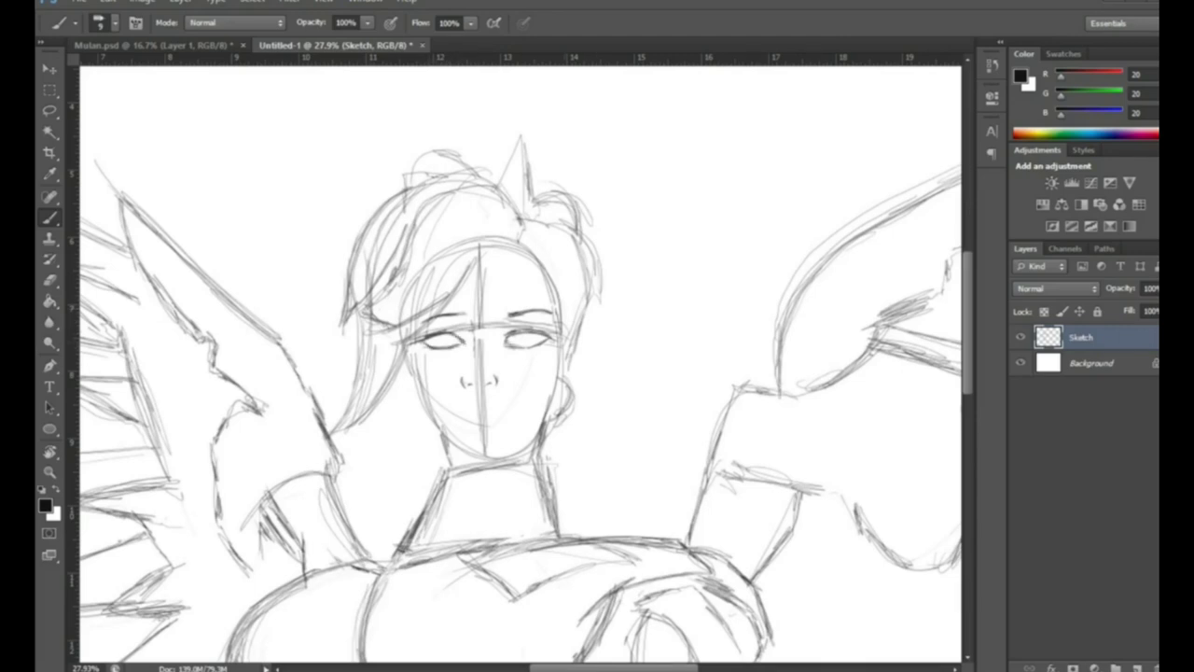
# Nudge the sketch layer downward and draw the left cheek contour
pyautogui.press('v')
pyautogui.moveTo(644, 58); pyautogui.dragTo(644, 96)
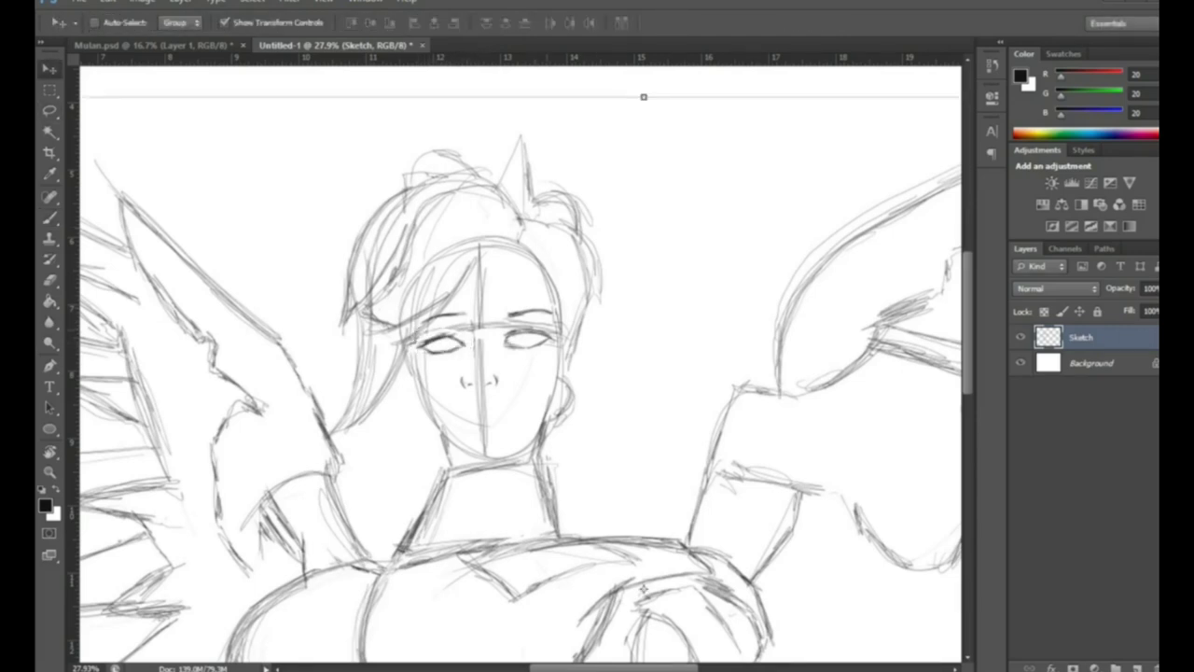
pyautogui.press('b')
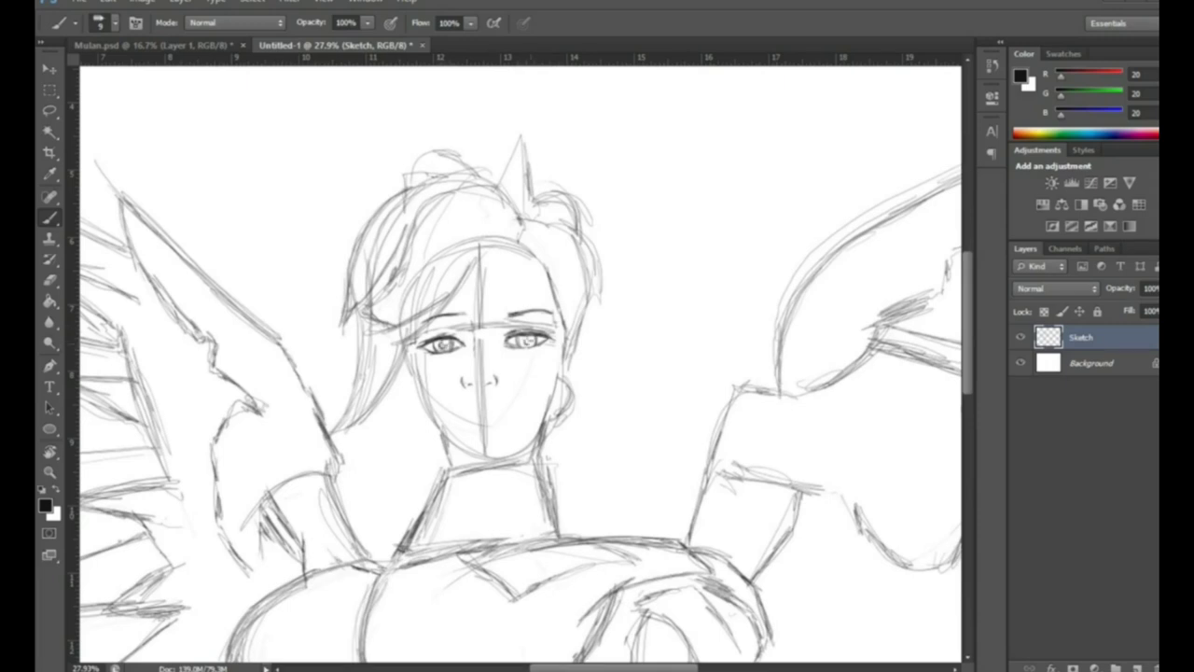
pyautogui.press('e')
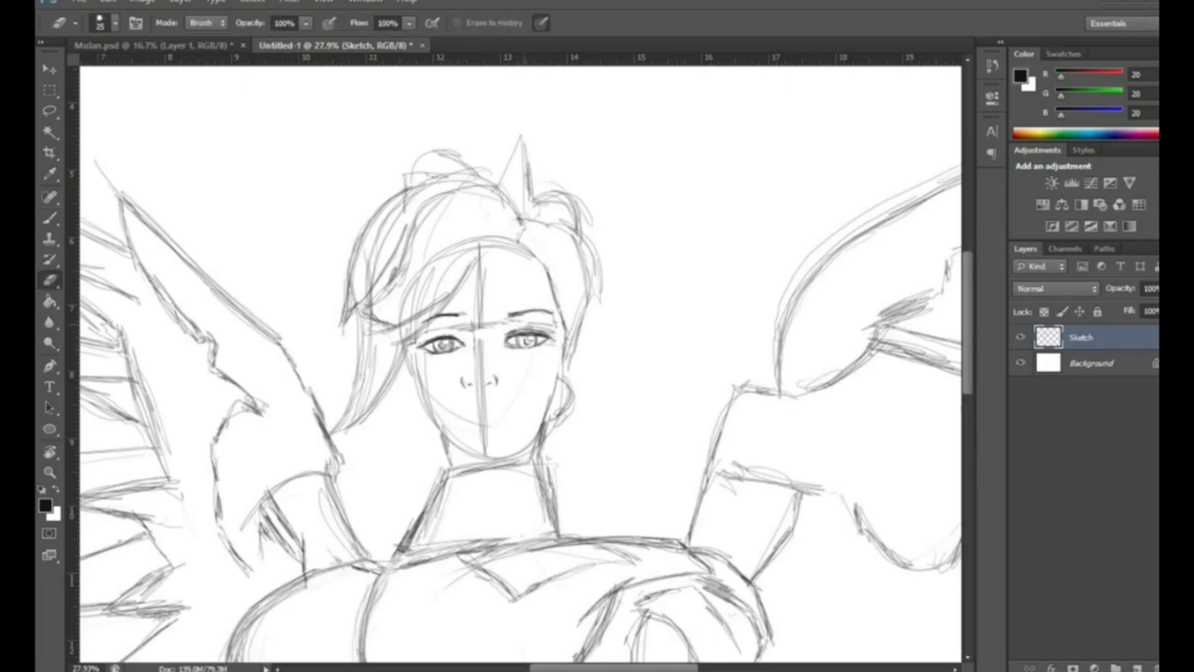
pyautogui.press('b')
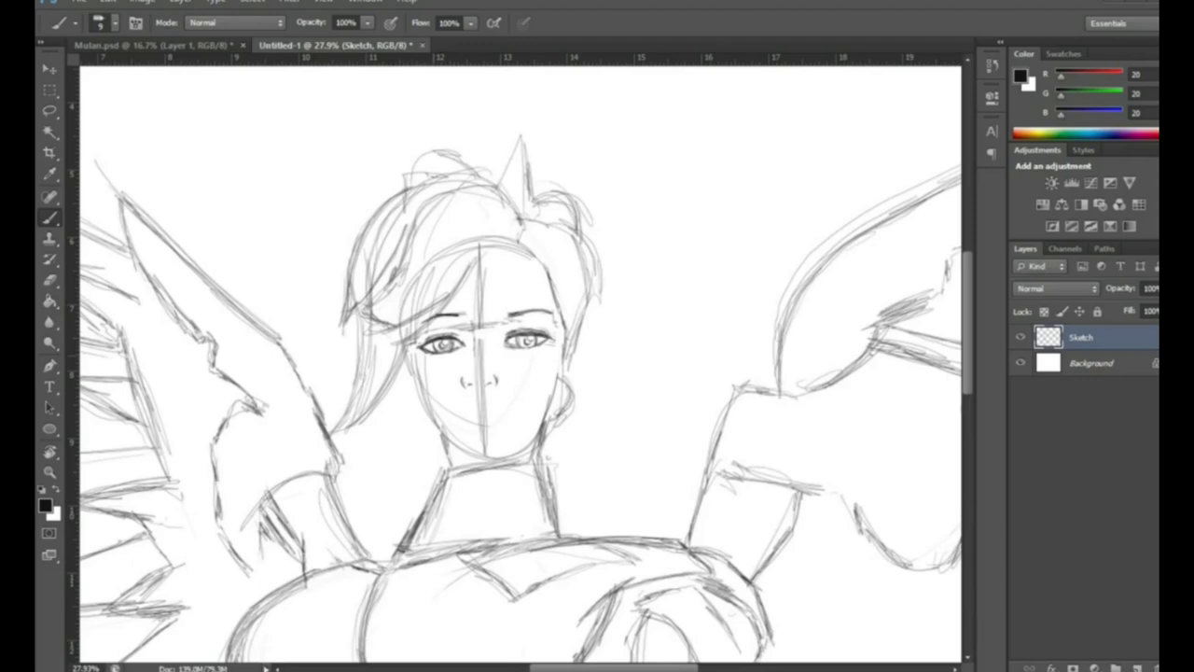
pyautogui.moveTo(405, 349)
pyautogui.mouseDown()
pyautogui.moveTo(417, 413)
pyautogui.moveTo(456, 446)
pyautogui.mouseUp()
pyautogui.press('e')
pyautogui.press('b')
# Redraw the right jaw line darker, add a forehead bang and darken the head outline
pyautogui.moveTo(553, 403); pyautogui.dragTo(535, 441)
pyautogui.moveTo(563, 368); pyautogui.dragTo(534, 450)
pyautogui.press('e')
pyautogui.press('b')
pyautogui.moveTo(506, 250)
pyautogui.mouseDown()
pyautogui.moveTo(466, 271)
pyautogui.moveTo(422, 323)
pyautogui.mouseUp()
pyautogui.moveTo(519, 254); pyautogui.dragTo(558, 300)
pyautogui.moveTo(495, 250); pyautogui.dragTo(554, 299)
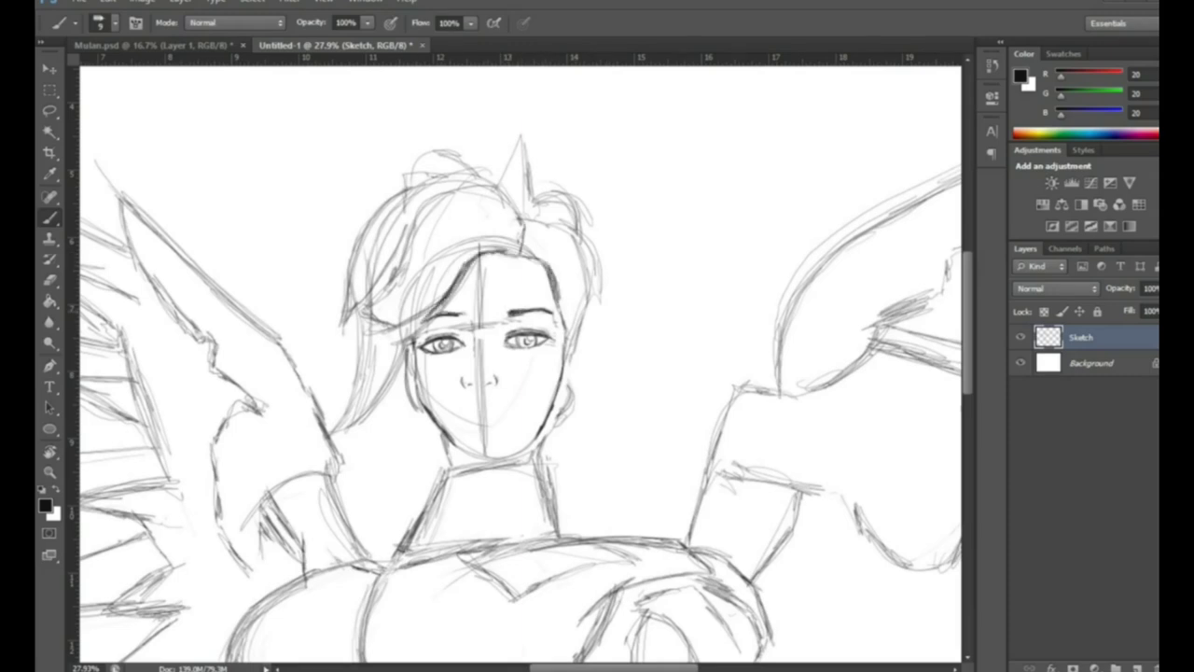
# Lasso and resize the nose, then draw the mouth line below it
pyautogui.press('l')
pyautogui.moveTo(457, 364); pyautogui.dragTo(459, 399)
pyautogui.hotkey('ctrl', 't')
pyautogui.moveTo(509, 362); pyautogui.dragTo(522, 347)
pyautogui.press('Return')
pyautogui.press('b')
pyautogui.moveTo(482, 416); pyautogui.dragTo(512, 413)
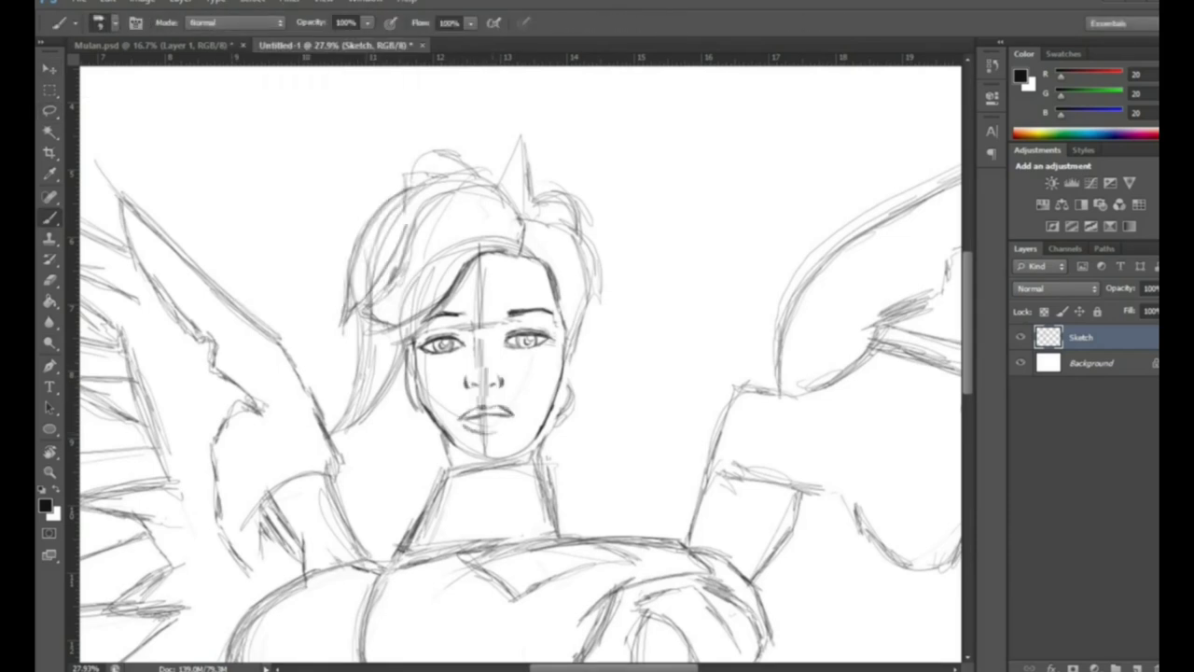
# Tilt the canvas with Rotate View, then reset it upright
pyautogui.press('e')
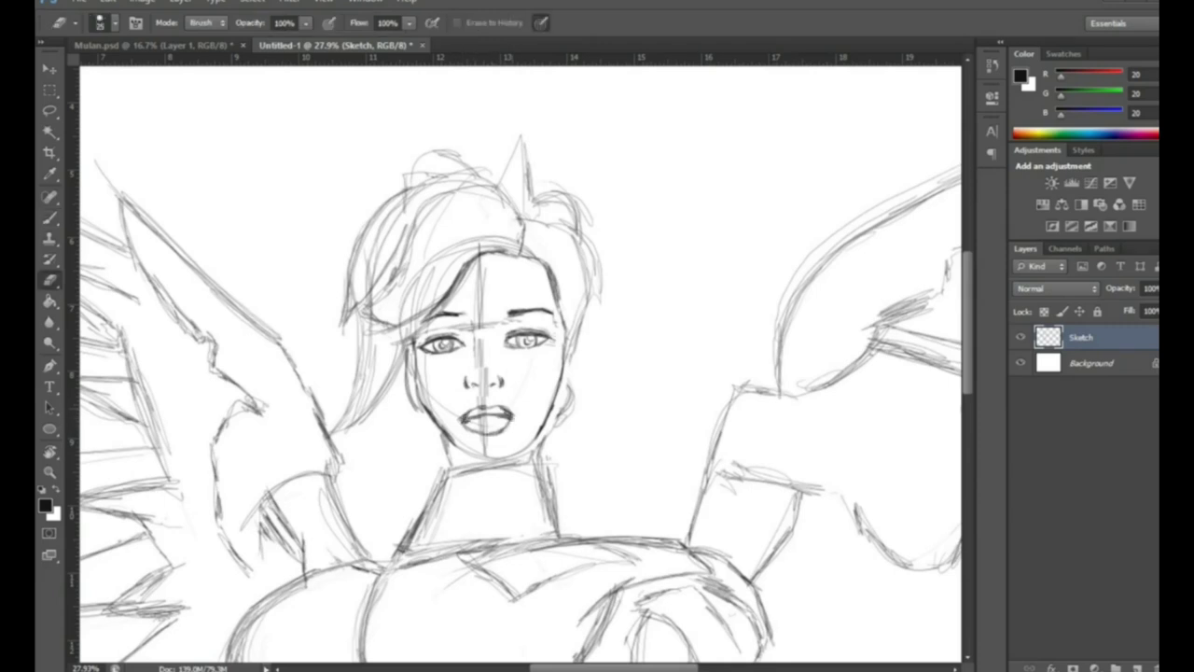
pyautogui.press('b')
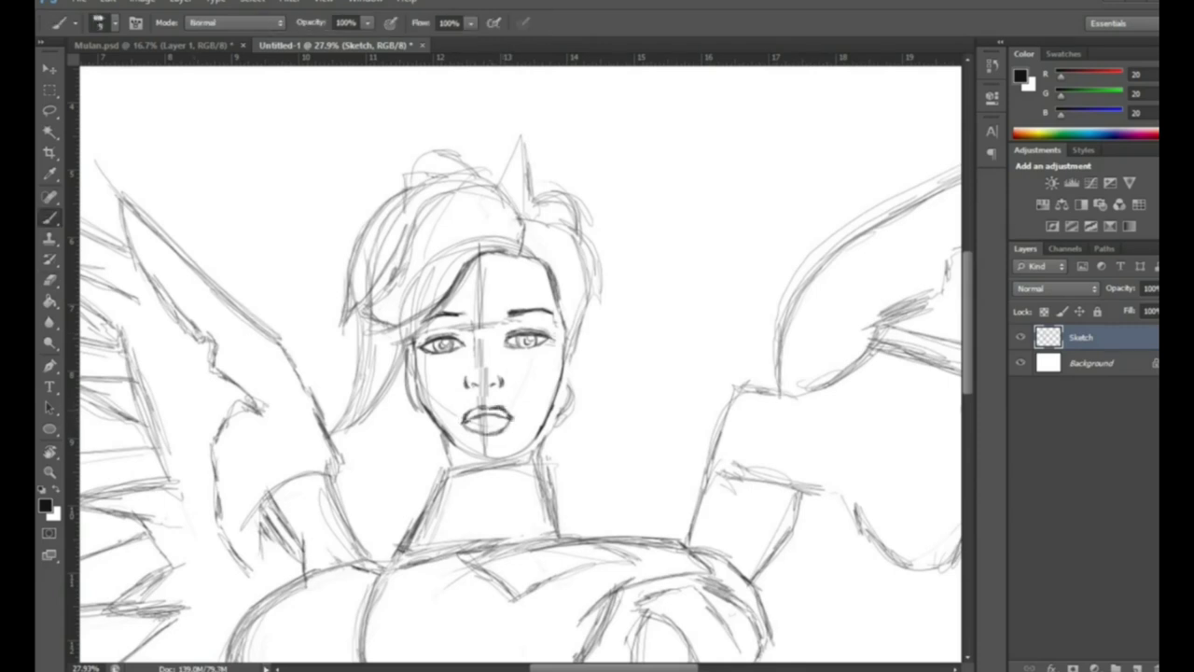
pyautogui.press('e')
pyautogui.press('b')
pyautogui.moveTo(654, 280); pyautogui.dragTo(709, 373)
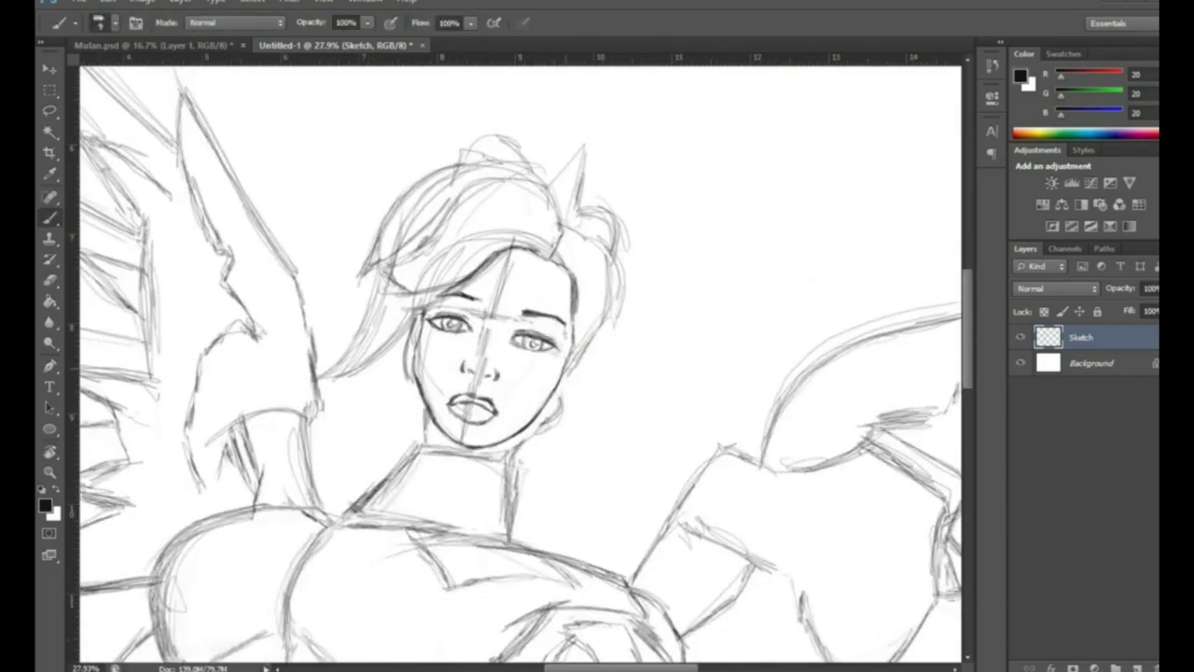
pyautogui.press('r')
pyautogui.press('Escape')
pyautogui.press('b')
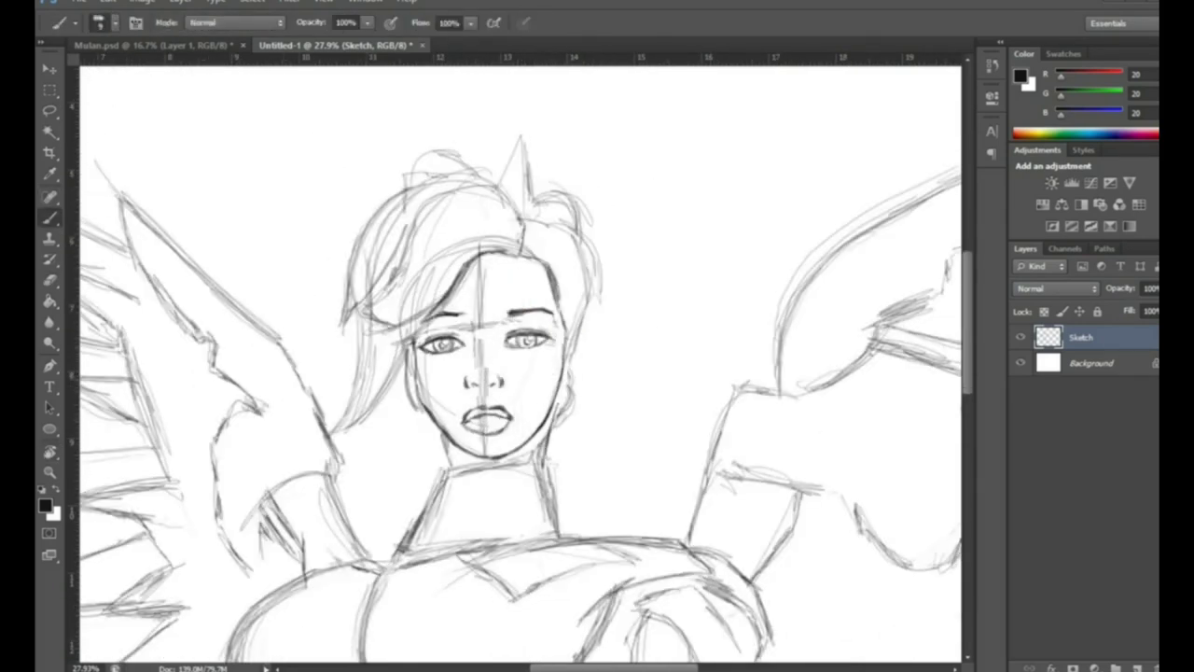
# Draw the ear, darken the right edge of face and hair, and retrace the halo arc
pyautogui.moveTo(569, 375); pyautogui.dragTo(564, 422)
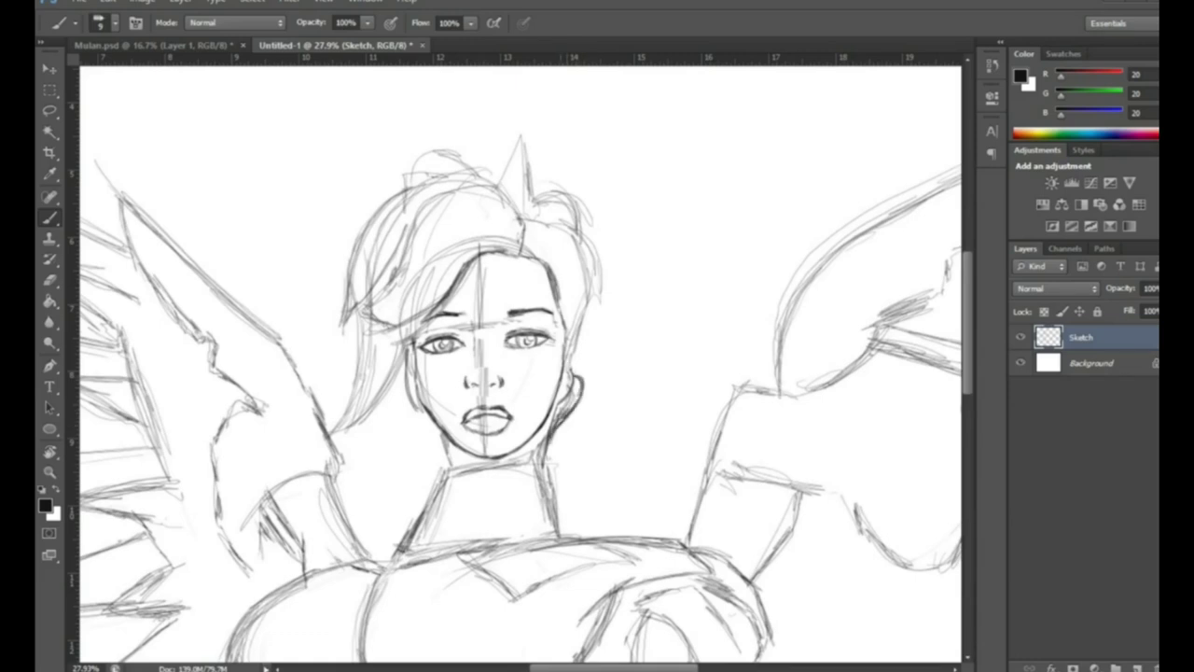
pyautogui.moveTo(583, 308); pyautogui.dragTo(582, 354)
pyautogui.moveTo(585, 253); pyautogui.dragTo(581, 313)
pyautogui.moveTo(588, 233)
pyautogui.mouseDown()
pyautogui.moveTo(583, 381)
pyautogui.moveTo(565, 266)
pyautogui.moveTo(597, 303)
pyautogui.moveTo(401, 120)
pyautogui.moveTo(344, 252)
pyautogui.moveTo(587, 126)
pyautogui.moveTo(612, 224)
pyautogui.mouseUp()
pyautogui.moveTo(355, 219); pyautogui.dragTo(607, 178)
pyautogui.moveTo(392, 130); pyautogui.dragTo(353, 244)
# Lasso the head and resize it with Free Transform, checking proportions zoomed out
pyautogui.press('z')
pyautogui.moveTo(420, 327); pyautogui.dragTo(354, 327)
pyautogui.press('l')
pyautogui.moveTo(401, 130)
pyautogui.mouseDown()
pyautogui.moveTo(381, 303)
pyautogui.moveTo(403, 131)
pyautogui.mouseUp()
pyautogui.hotkey('ctrl', 't')
pyautogui.moveTo(573, 104); pyautogui.dragTo(597, 93)
pyautogui.press('Return')
pyautogui.press('b')
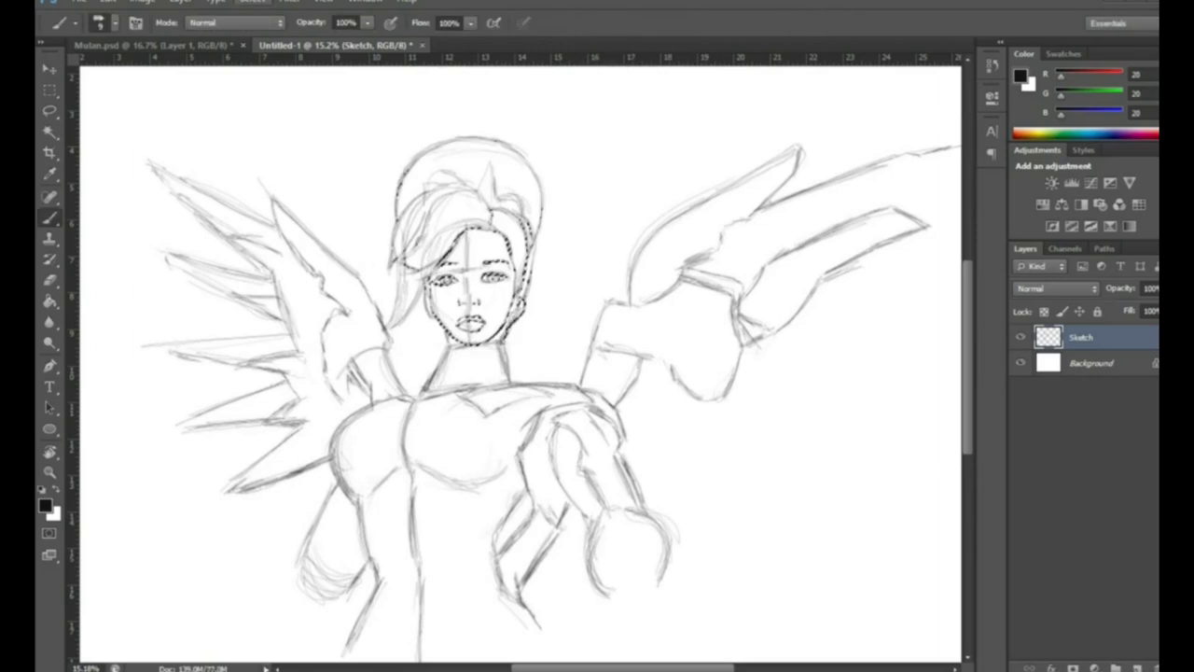
pyautogui.hotkey('ctrl', 't')
pyautogui.press('Return')
pyautogui.press('z')
pyautogui.moveTo(419, 327)
pyautogui.mouseDown()
pyautogui.moveTo(522, 327)
pyautogui.moveTo(548, 402)
pyautogui.mouseUp()
pyautogui.press('b')
# Add strokes along the right neck line and lighten faint lines on the left chest
pyautogui.moveTo(530, 330); pyautogui.dragTo(547, 373)
pyautogui.press('z')
pyautogui.moveTo(544, 307); pyautogui.dragTo(504, 308)
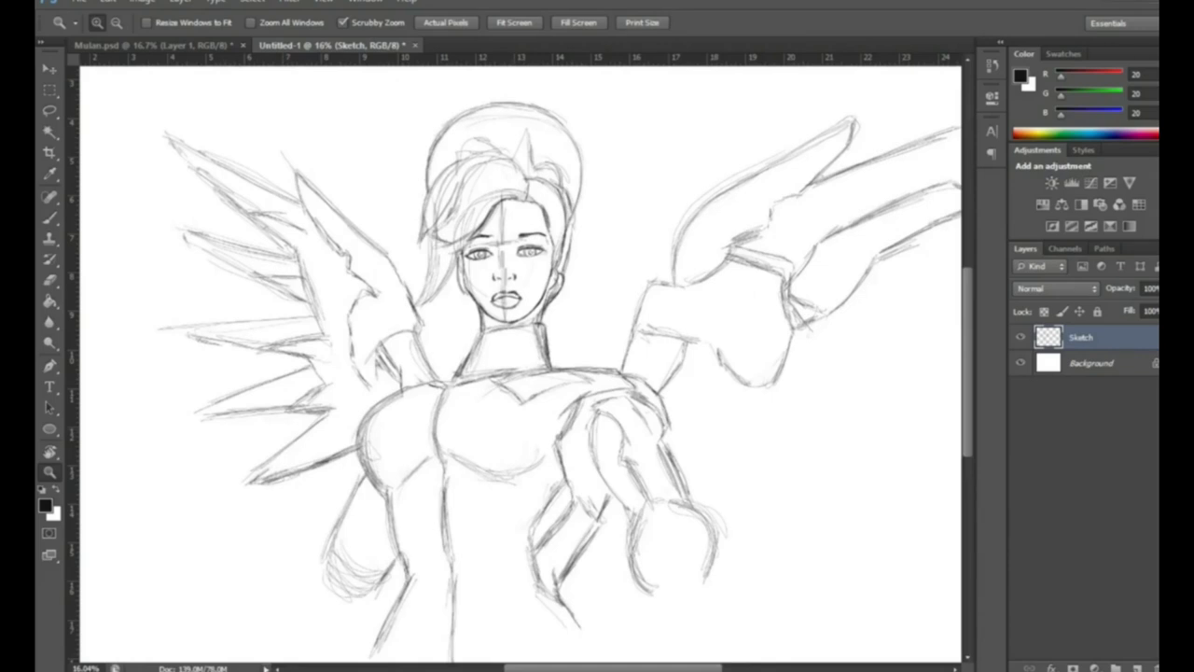
pyautogui.press('e')
pyautogui.moveTo(368, 490)
pyautogui.mouseDown()
pyautogui.moveTo(365, 448)
pyautogui.moveTo(401, 388)
pyautogui.mouseUp()
# Shift the left arm into a new position and redraw its edges
pyautogui.moveTo(326, 476); pyautogui.dragTo(396, 616)
pyautogui.press('v')
pyautogui.moveTo(368, 546); pyautogui.dragTo(378, 541)
pyautogui.click(252, 5)
pyautogui.click(266, 31)
pyautogui.press('b')
pyautogui.moveTo(366, 483); pyautogui.dragTo(324, 590)
pyautogui.moveTo(402, 491)
pyautogui.mouseDown()
pyautogui.moveTo(400, 614)
pyautogui.moveTo(369, 649)
pyautogui.mouseUp()
pyautogui.press('e')
pyautogui.moveTo(401, 546); pyautogui.dragTo(383, 644)
# Lasso the outstretched hand and move it into place
pyautogui.press('l')
pyautogui.moveTo(560, 490); pyautogui.dragTo(579, 598)
pyautogui.press('v')
pyautogui.moveTo(578, 522); pyautogui.dragTo(592, 501)
pyautogui.hotkey('ctrl', 'd')
# Move and transform the lower hand strokes, then sketch the lower hand and forearm
pyautogui.press('l')
pyautogui.moveTo(560, 452); pyautogui.dragTo(504, 519)
pyautogui.press('v')
pyautogui.moveTo(583, 495); pyautogui.dragTo(569, 490)
pyautogui.hotkey('ctrl', 't')
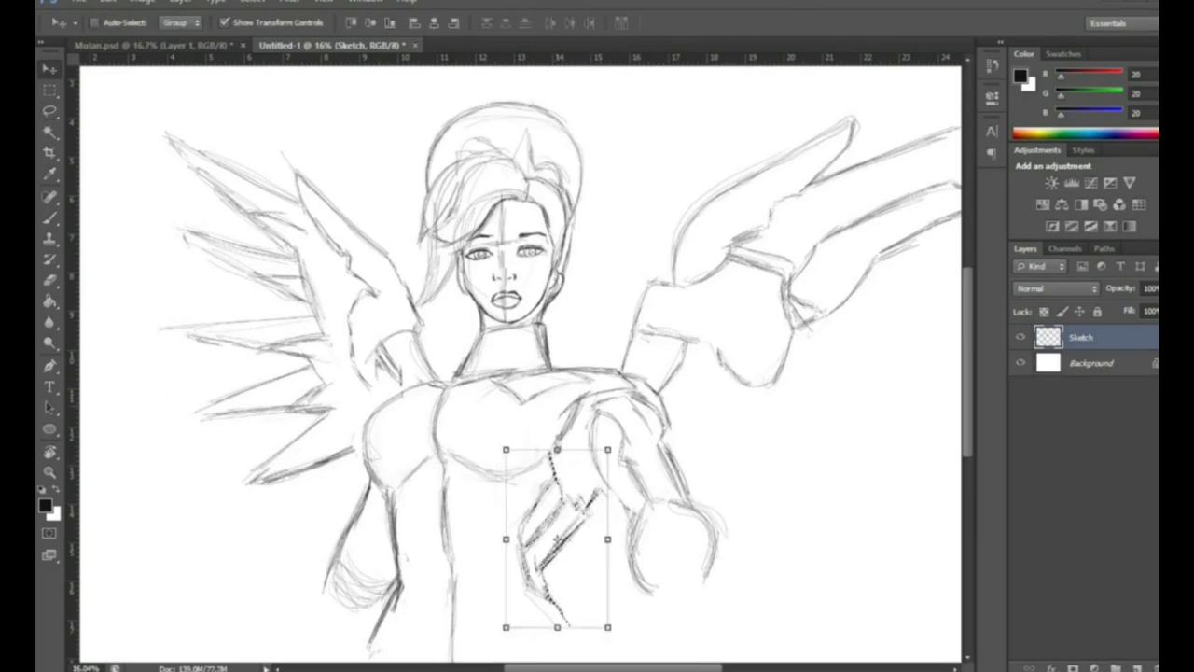
pyautogui.press('Return')
pyautogui.hotkey('ctrl', 'd')
pyautogui.press('b')
pyautogui.moveTo(522, 532)
pyautogui.mouseDown()
pyautogui.moveTo(571, 424)
pyautogui.moveTo(563, 484)
pyautogui.mouseUp()
pyautogui.moveTo(532, 610)
pyautogui.mouseDown()
pyautogui.moveTo(571, 584)
pyautogui.moveTo(541, 580)
pyautogui.mouseUp()
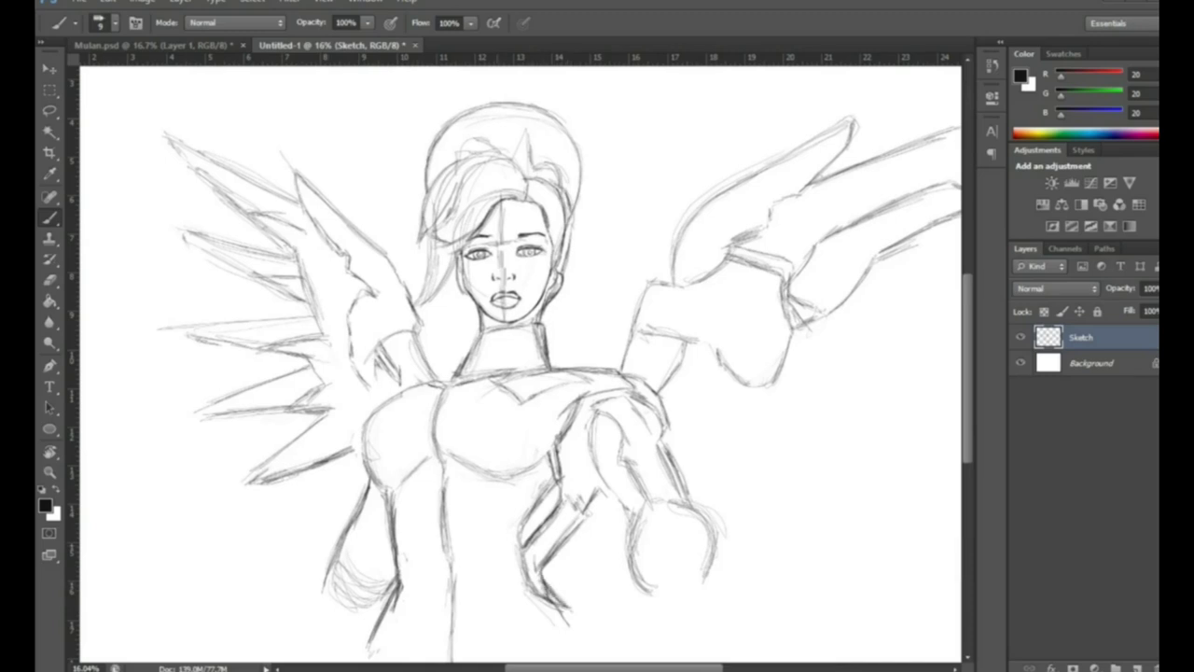
# Sketch the fist oval with fingers and darken the fist and forearm outline
pyautogui.scroll(-3, 559, 392)
pyautogui.moveTo(568, 474); pyautogui.dragTo(598, 526)
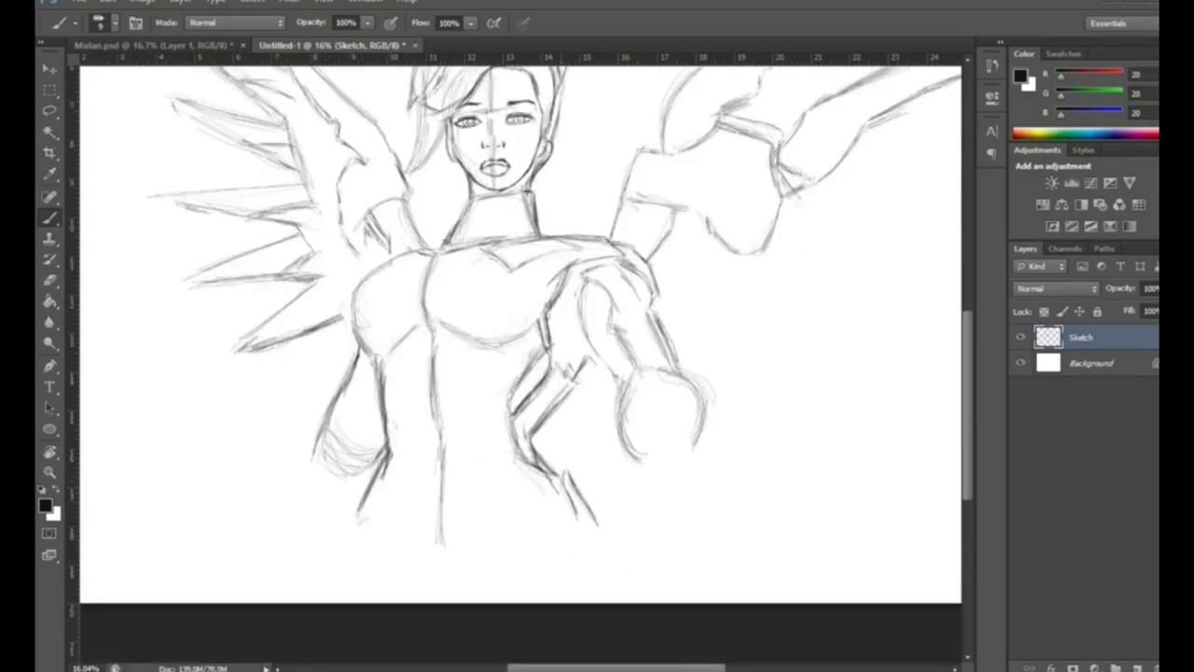
pyautogui.moveTo(677, 444)
pyautogui.mouseDown()
pyautogui.moveTo(640, 504)
pyautogui.moveTo(709, 461)
pyautogui.moveTo(686, 446)
pyautogui.moveTo(713, 464)
pyautogui.mouseUp()
pyautogui.moveTo(681, 502)
pyautogui.mouseDown()
pyautogui.moveTo(709, 485)
pyautogui.moveTo(675, 519)
pyautogui.moveTo(622, 520)
pyautogui.mouseUp()
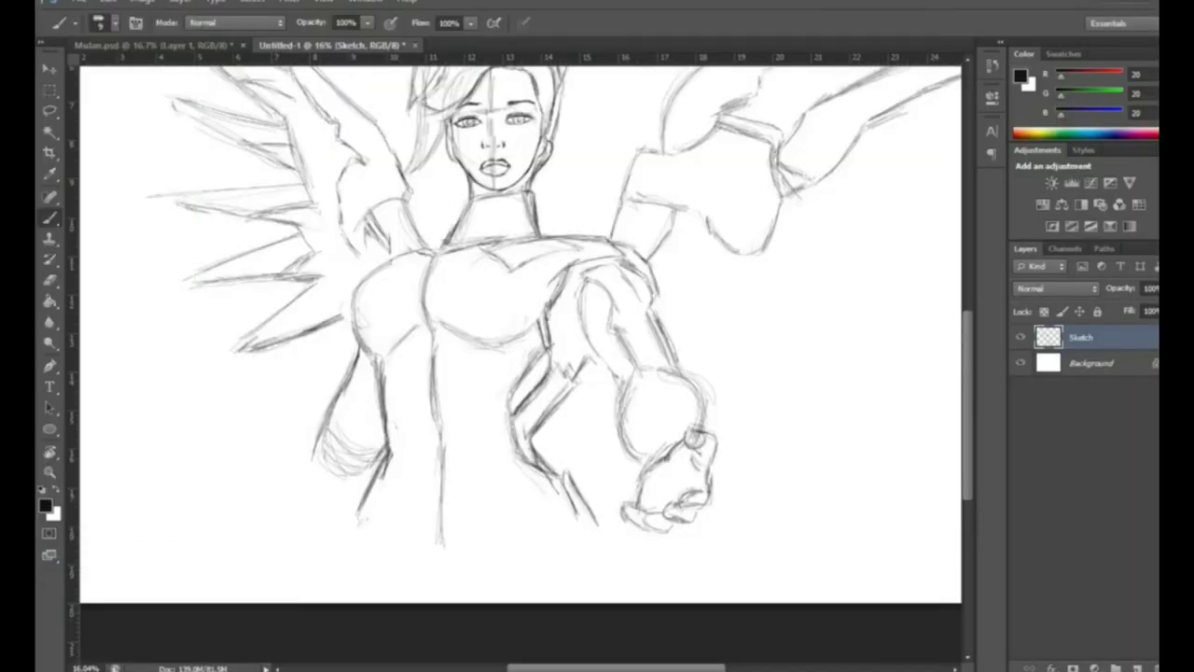
pyautogui.moveTo(626, 379)
pyautogui.mouseDown()
pyautogui.moveTo(620, 420)
pyautogui.moveTo(651, 465)
pyautogui.mouseUp()
pyautogui.moveTo(685, 381); pyautogui.dragTo(709, 429)
pyautogui.moveTo(649, 377)
pyautogui.mouseDown()
pyautogui.moveTo(683, 375)
pyautogui.moveTo(624, 409)
pyautogui.mouseUp()
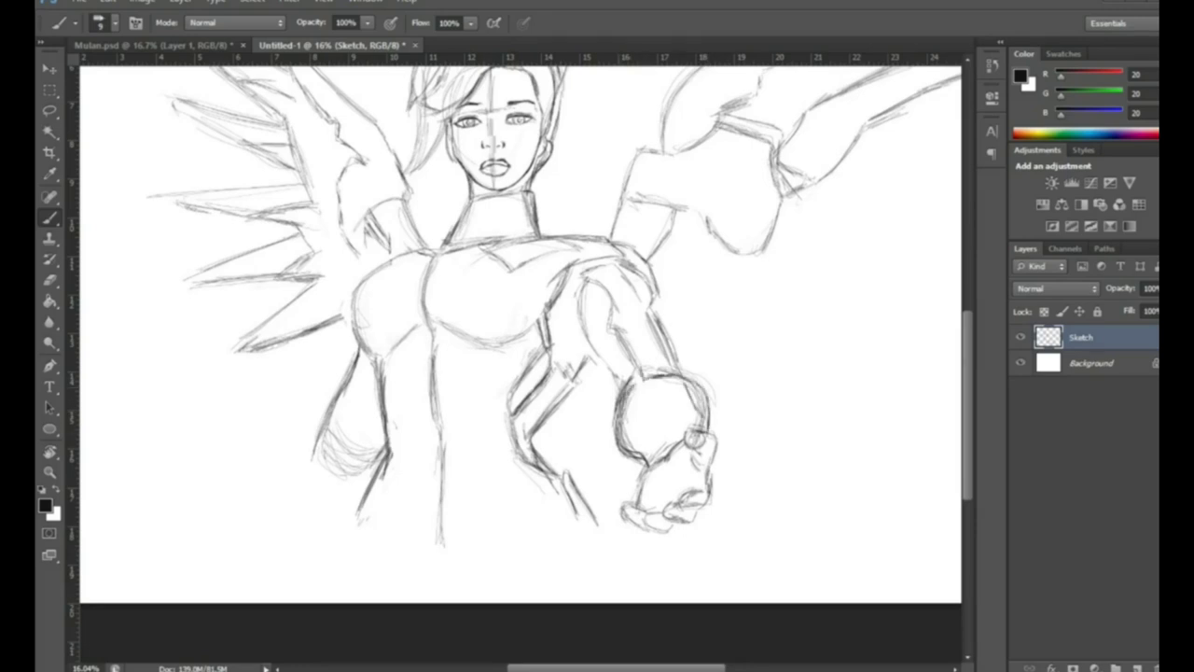
pyautogui.moveTo(588, 331)
pyautogui.mouseDown()
pyautogui.moveTo(620, 396)
pyautogui.moveTo(595, 380)
pyautogui.moveTo(577, 446)
pyautogui.mouseUp()
# Erase stray forearm strokes, extend the torso's left edge downward, then zoom out
pyautogui.press('e')
pyautogui.moveTo(542, 383); pyautogui.dragTo(581, 426)
pyautogui.press('b')
pyautogui.moveTo(366, 504)
pyautogui.mouseDown()
pyautogui.moveTo(348, 565)
pyautogui.moveTo(322, 590)
pyautogui.mouseUp()
pyautogui.moveTo(387, 452); pyautogui.dragTo(302, 571)
pyautogui.moveTo(358, 496); pyautogui.dragTo(282, 586)
pyautogui.moveTo(323, 550); pyautogui.dragTo(276, 590)
pyautogui.moveTo(308, 461)
pyautogui.mouseDown()
pyautogui.moveTo(233, 578)
pyautogui.moveTo(271, 490)
pyautogui.mouseUp()
pyautogui.press('e')
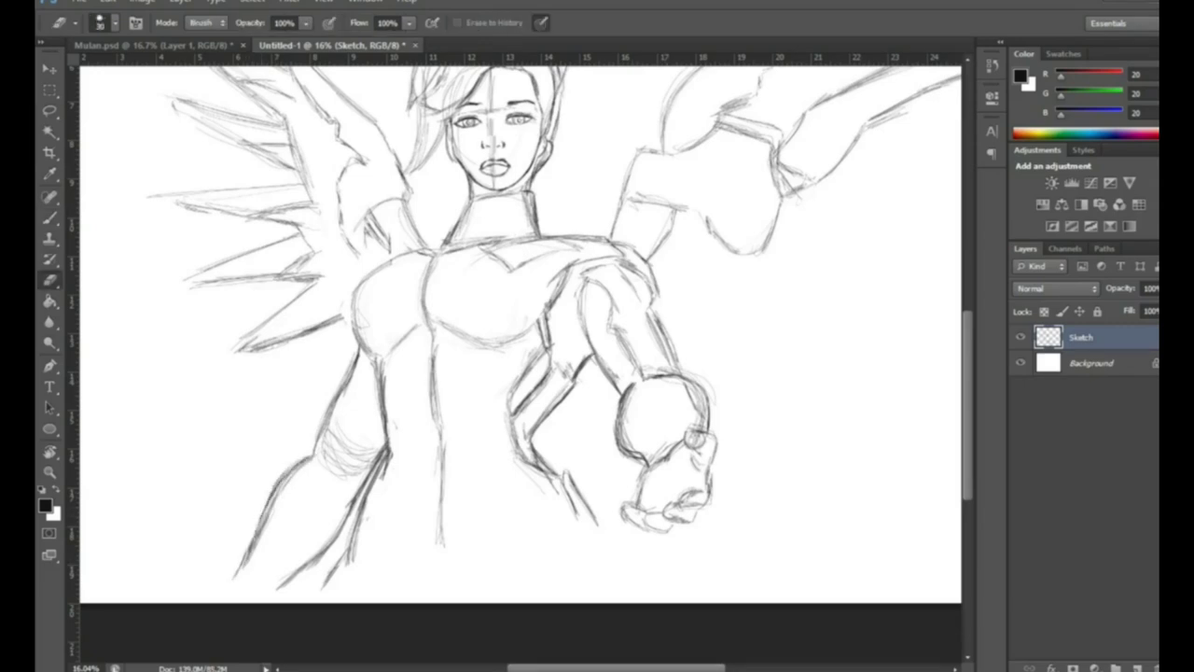
pyautogui.press('z')
pyautogui.moveTo(523, 364)
pyautogui.mouseDown()
pyautogui.moveTo(476, 364)
pyautogui.moveTo(508, 360)
pyautogui.mouseUp()
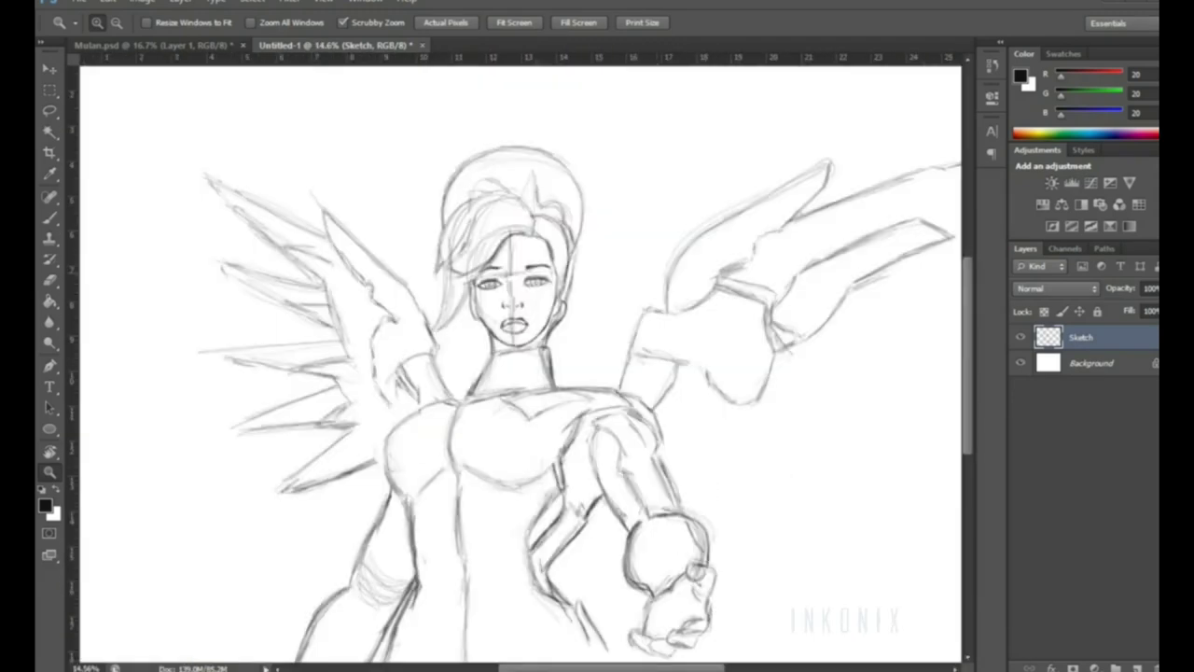
# Lasso the mouth and adjust it with Free Transform
pyautogui.moveTo(511, 299); pyautogui.dragTo(560, 299)
pyautogui.press('l')
pyautogui.moveTo(471, 317)
pyautogui.mouseDown()
pyautogui.moveTo(526, 280)
pyautogui.moveTo(555, 289)
pyautogui.mouseUp()
pyautogui.hotkey('ctrl', 't')
pyautogui.press('Return')
pyautogui.press('z')
pyautogui.hotkey('ctrl', '0')
# Transform the right cheek selection and lightly erase its cheek lines
pyautogui.press('l')
pyautogui.moveTo(461, 252); pyautogui.dragTo(459, 368)
pyautogui.hotkey('ctrl', 't')
pyautogui.press('Return')
pyautogui.press('e')
pyautogui.moveTo(537, 207)
pyautogui.mouseDown()
pyautogui.moveTo(540, 254)
pyautogui.moveTo(560, 280)
pyautogui.mouseUp()
pyautogui.press('z')
pyautogui.hotkey('ctrl', '0')
# Transform the area beside the hair and darken the hair outline on top, left and right
pyautogui.press('l')
pyautogui.moveTo(534, 131); pyautogui.dragTo(569, 327)
pyautogui.hotkey('ctrl', 't')
pyautogui.press('Return')
pyautogui.press('b')
pyautogui.moveTo(521, 131); pyautogui.dragTo(601, 214)
pyautogui.moveTo(575, 340)
pyautogui.mouseDown()
pyautogui.moveTo(597, 301)
pyautogui.moveTo(606, 222)
pyautogui.mouseUp()
pyautogui.moveTo(377, 248)
pyautogui.mouseDown()
pyautogui.moveTo(435, 158)
pyautogui.moveTo(526, 149)
pyautogui.moveTo(575, 175)
pyautogui.mouseUp()
pyautogui.moveTo(588, 297); pyautogui.dragTo(564, 167)
# Widen the canvas via Image > Canvas Size and draw a long feather up from the left wing
pyautogui.press('z')
pyautogui.hotkey('ctrl', '0')
pyautogui.click(540, 278)
pyautogui.press('v')
pyautogui.click(51, 219)
pyautogui.press('z')
pyautogui.hotkey('ctrl', '0')
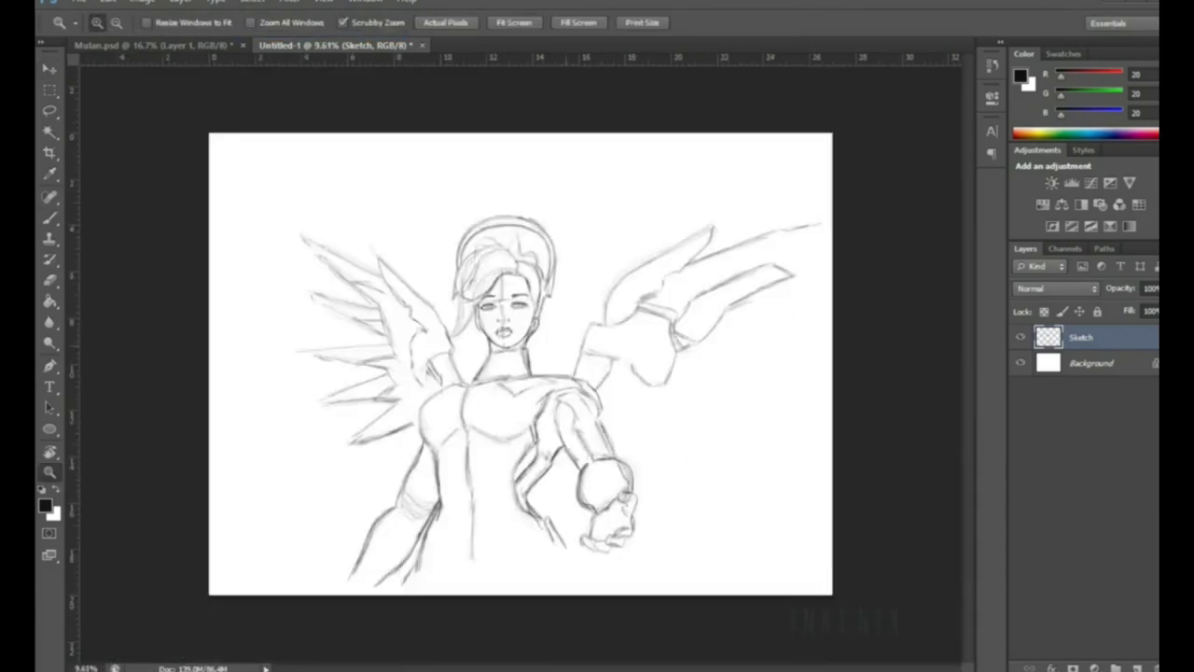
pyautogui.click(142, 3)
pyautogui.click(160, 162)
pyautogui.write('3')
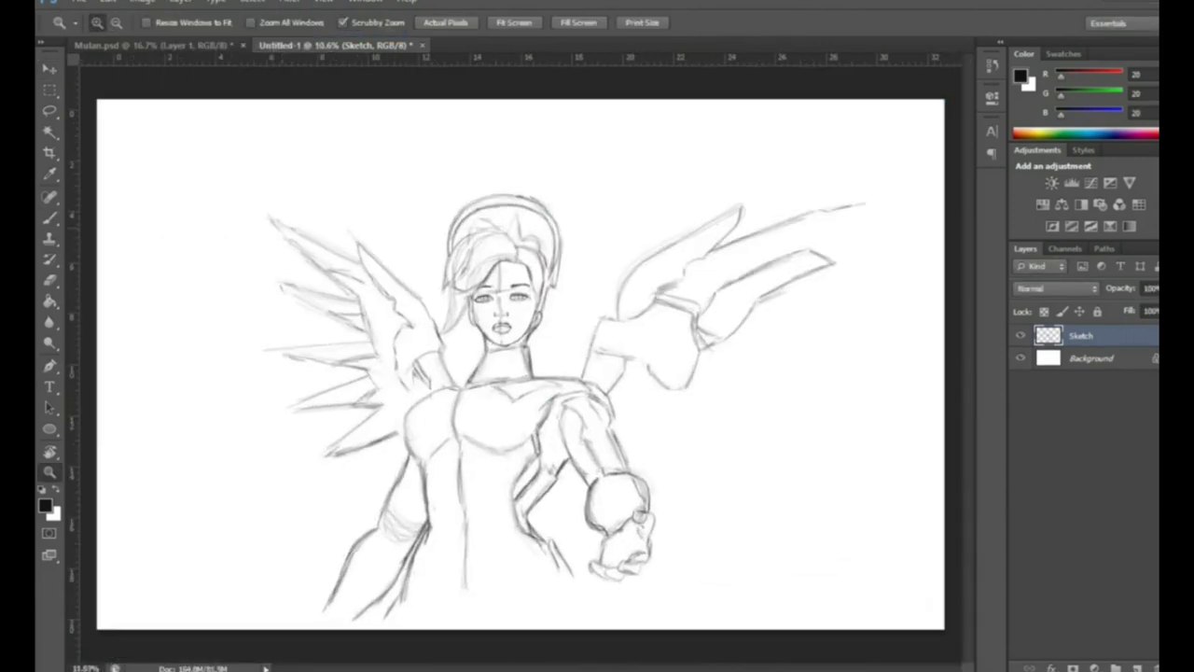
pyautogui.write('b')
pyautogui.moveTo(280, 229); pyautogui.dragTo(202, 179)
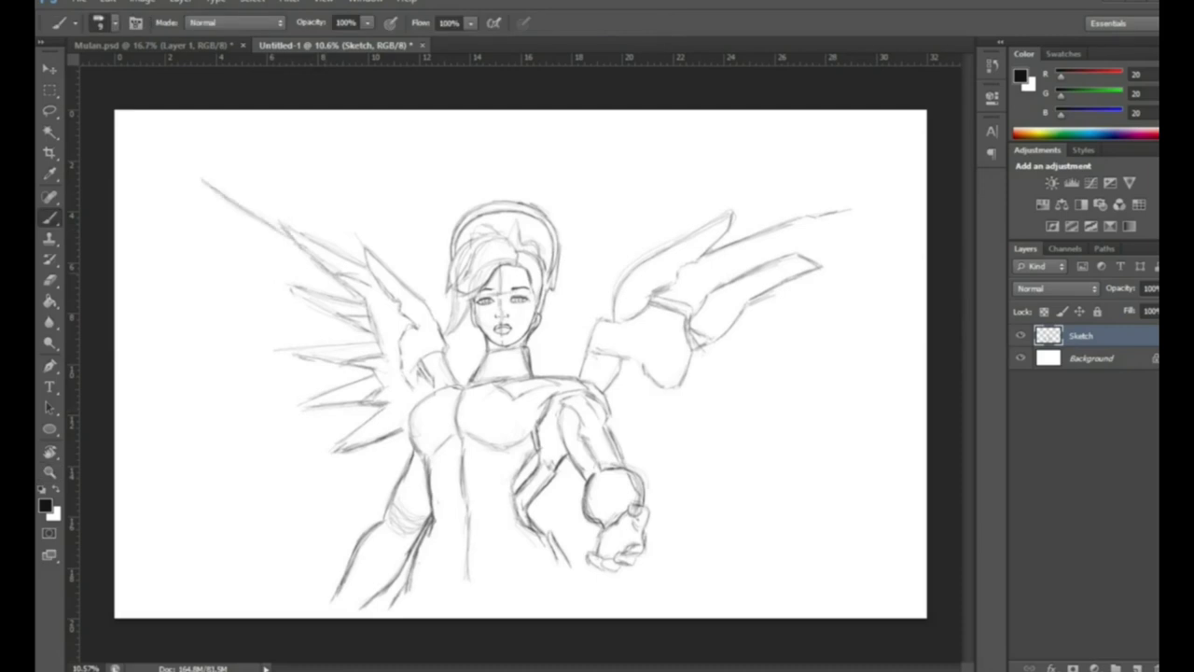
pyautogui.moveTo(278, 228); pyautogui.dragTo(183, 167)
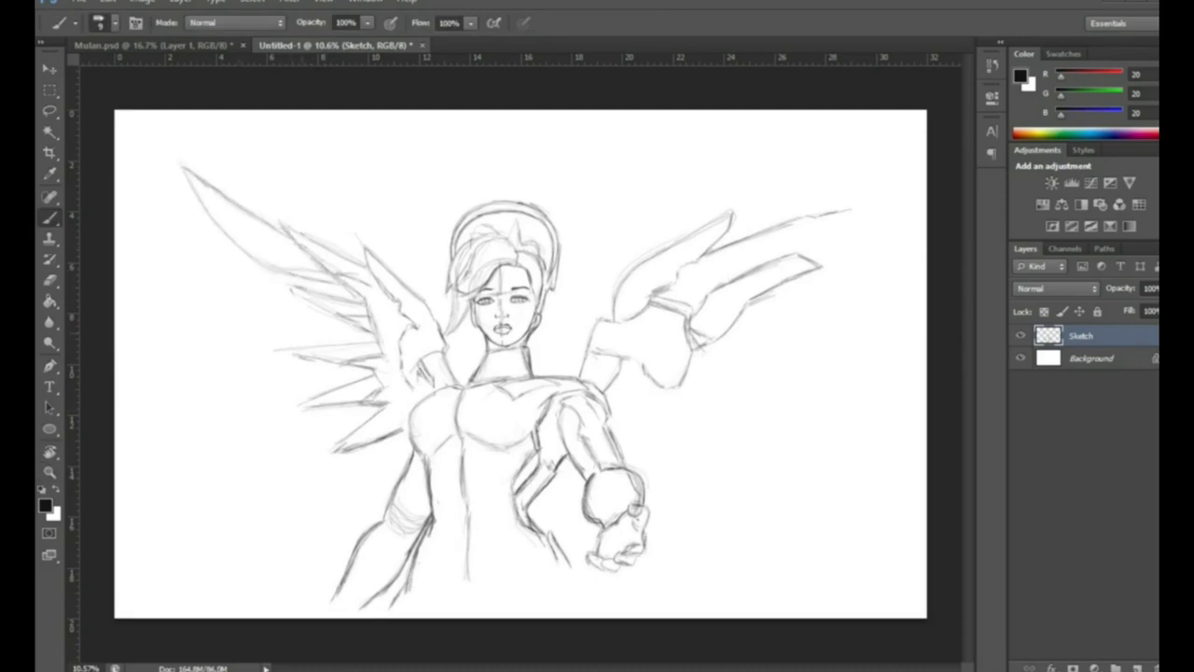
# Sketch long feather strokes fanning down the lower left wing
pyautogui.moveTo(327, 296)
pyautogui.mouseDown()
pyautogui.moveTo(186, 262)
pyautogui.moveTo(192, 289)
pyautogui.moveTo(373, 340)
pyautogui.mouseUp()
pyautogui.moveTo(301, 350); pyautogui.dragTo(362, 343)
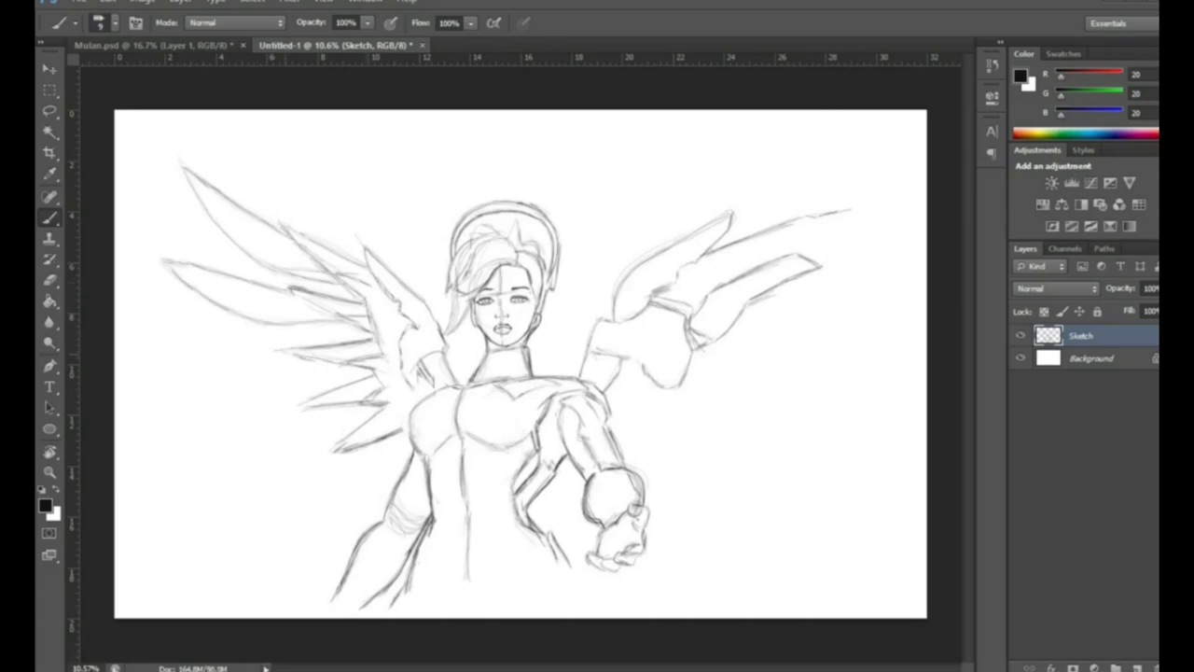
pyautogui.moveTo(280, 350)
pyautogui.mouseDown()
pyautogui.moveTo(190, 357)
pyautogui.moveTo(169, 373)
pyautogui.moveTo(219, 386)
pyautogui.moveTo(336, 377)
pyautogui.mouseUp()
pyautogui.moveTo(234, 383)
pyautogui.mouseDown()
pyautogui.moveTo(166, 370)
pyautogui.moveTo(225, 354)
pyautogui.mouseUp()
pyautogui.moveTo(231, 446)
pyautogui.mouseDown()
pyautogui.moveTo(304, 411)
pyautogui.moveTo(283, 420)
pyautogui.moveTo(362, 409)
pyautogui.moveTo(215, 469)
pyautogui.mouseUp()
pyautogui.moveTo(280, 426)
pyautogui.mouseDown()
pyautogui.moveTo(196, 462)
pyautogui.moveTo(305, 450)
pyautogui.mouseUp()
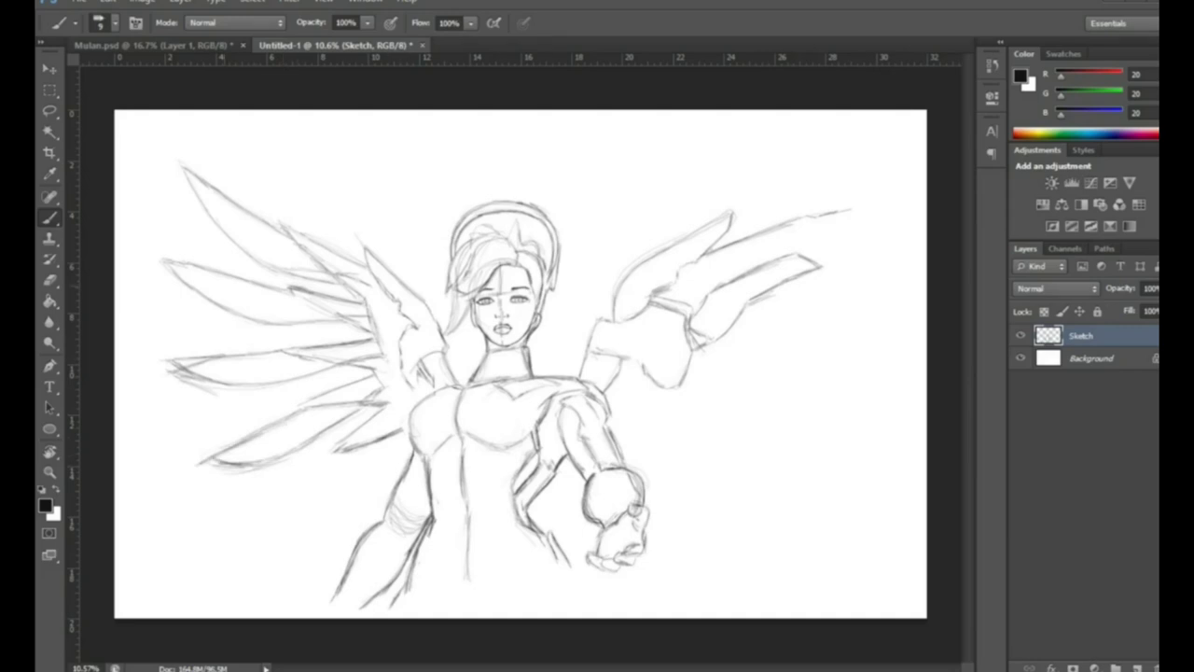
# Save the document as Overwatch 1.psd
pyautogui.hotkey('ctrl', 's')
pyautogui.write('Overwat')
pyautogui.press('Return')
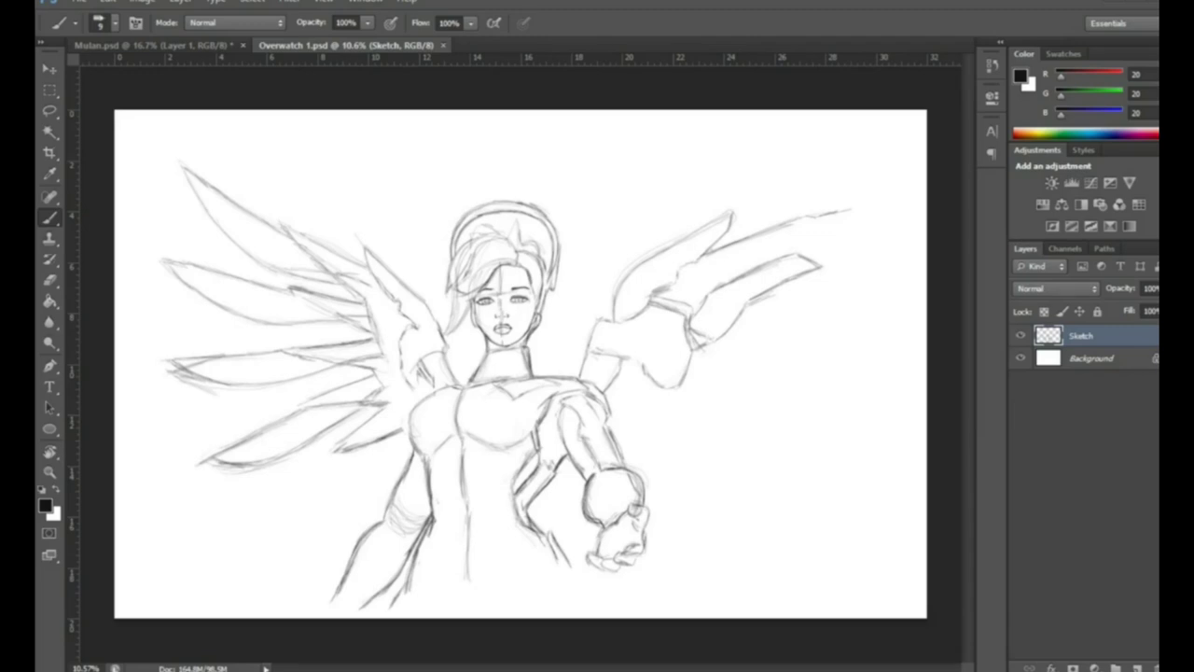
# Lasso the left wing feathers and rotate them slightly
pyautogui.moveTo(207, 301)
pyautogui.mouseDown()
pyautogui.moveTo(299, 337)
pyautogui.moveTo(371, 340)
pyautogui.mouseUp()
pyautogui.press('l')
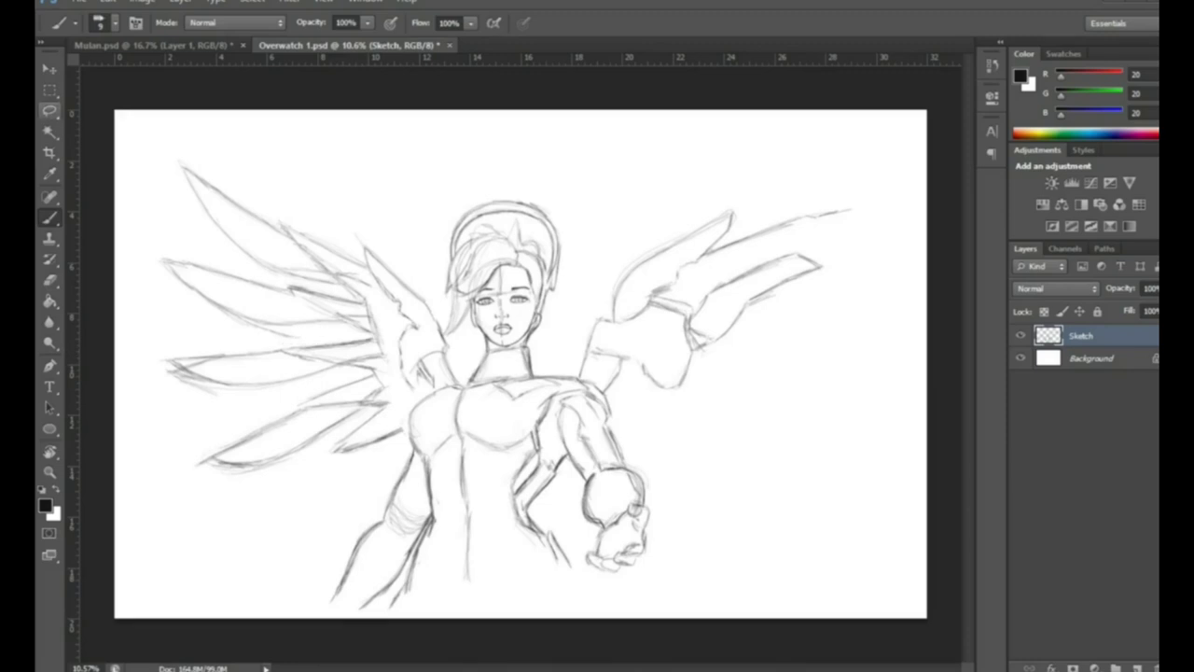
pyautogui.moveTo(150, 257); pyautogui.dragTo(154, 345)
pyautogui.hotkey('ctrl', 't')
pyautogui.moveTo(378, 229); pyautogui.dragTo(401, 213)
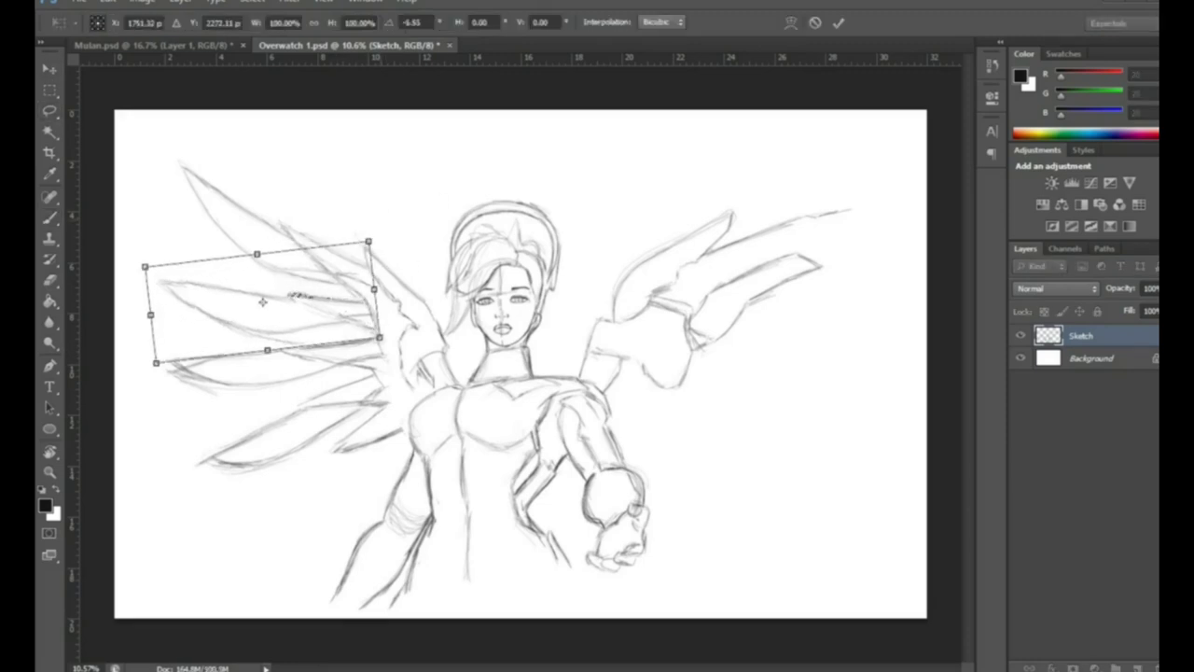
pyautogui.press('Return')
pyautogui.press('v')
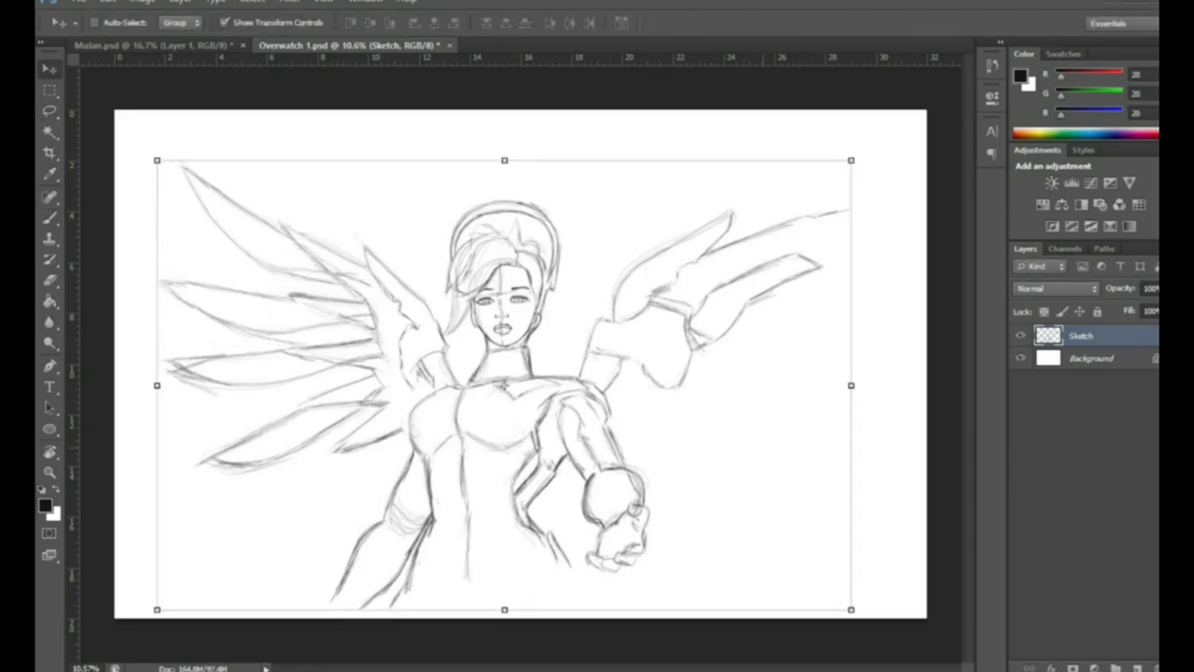
# Darken the upper-left wing feathers with brush strokes
pyautogui.press('b')
pyautogui.moveTo(215, 222); pyautogui.dragTo(277, 282)
pyautogui.moveTo(194, 188); pyautogui.dragTo(283, 230)
pyautogui.moveTo(228, 203); pyautogui.dragTo(286, 236)
pyautogui.moveTo(192, 189); pyautogui.dragTo(269, 280)
pyautogui.moveTo(168, 283); pyautogui.dragTo(233, 290)
# Erase stray lower wing strokes and lighten lines on the upper-left wing
pyautogui.press('e')
pyautogui.moveTo(162, 285); pyautogui.dragTo(344, 317)
pyautogui.press('b')
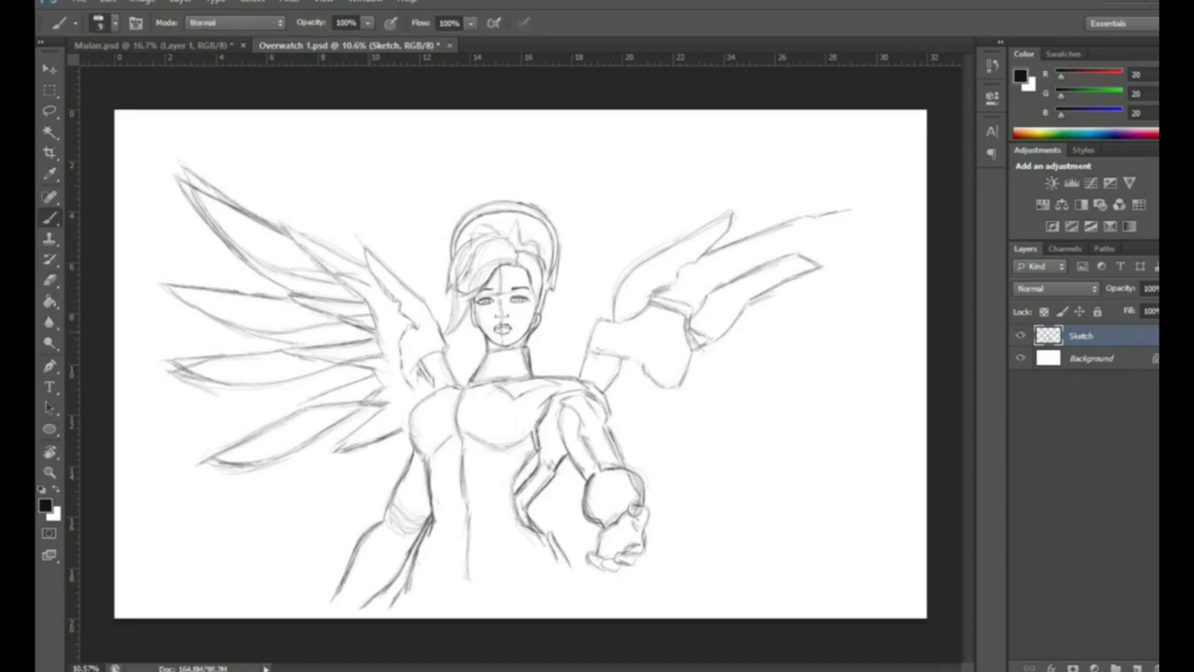
pyautogui.press('e')
pyautogui.moveTo(182, 166)
pyautogui.mouseDown()
pyautogui.moveTo(260, 217)
pyautogui.moveTo(268, 265)
pyautogui.moveTo(332, 283)
pyautogui.mouseUp()
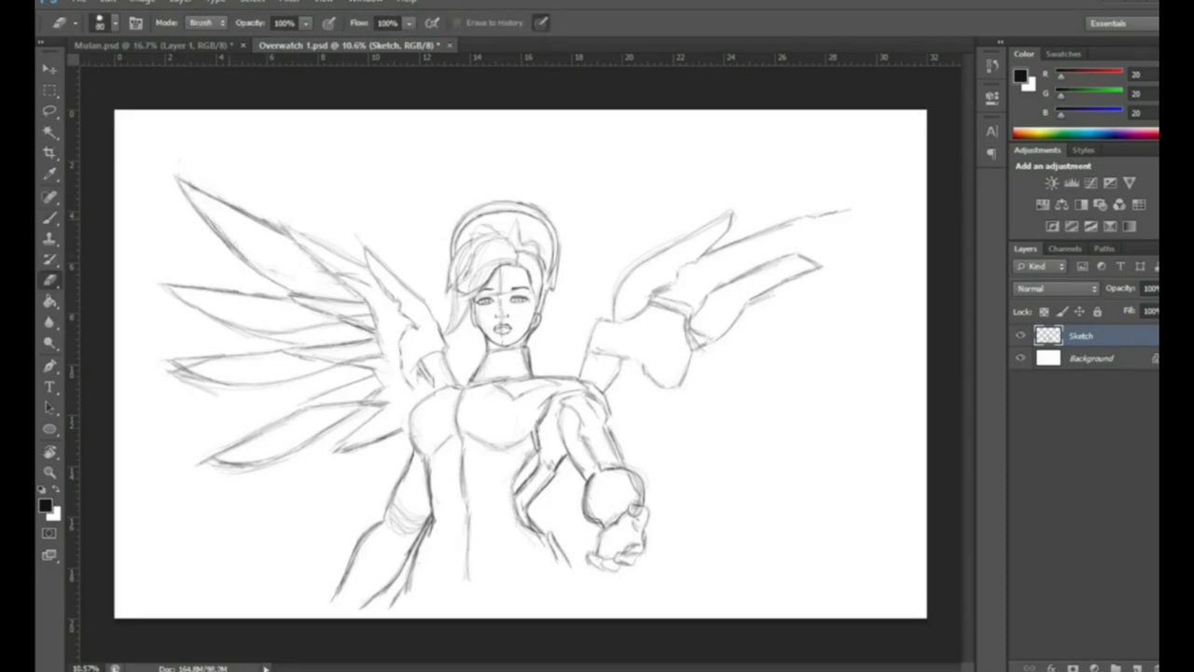
pyautogui.moveTo(241, 332); pyautogui.dragTo(345, 324)
pyautogui.press('b')
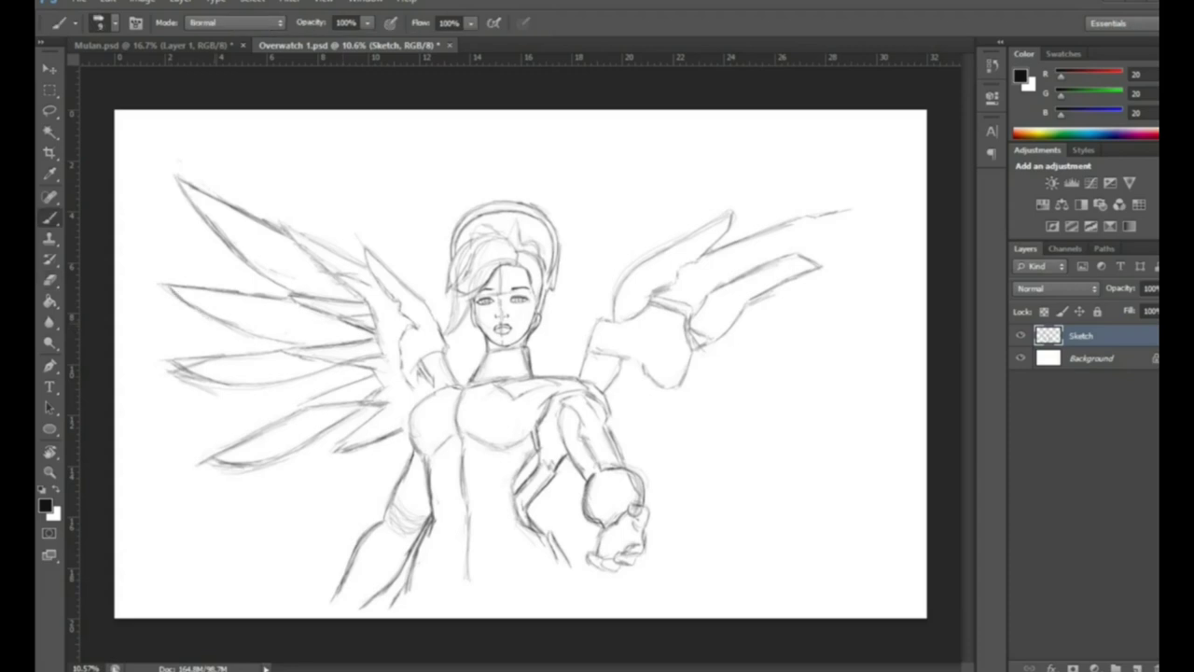
# Redraw the lower left-wing feather strokes
pyautogui.moveTo(179, 373)
pyautogui.mouseDown()
pyautogui.moveTo(278, 357)
pyautogui.moveTo(265, 355)
pyautogui.mouseUp()
pyautogui.press('e')
pyautogui.press('b')
pyautogui.moveTo(183, 391); pyautogui.dragTo(231, 405)
pyautogui.moveTo(326, 398); pyautogui.dragTo(160, 387)
pyautogui.moveTo(295, 408); pyautogui.dragTo(160, 390)
# Shift the whole drawing left and up, then lasso and scale down the right wing
pyautogui.moveTo(522, 373); pyautogui.dragTo(497, 369)
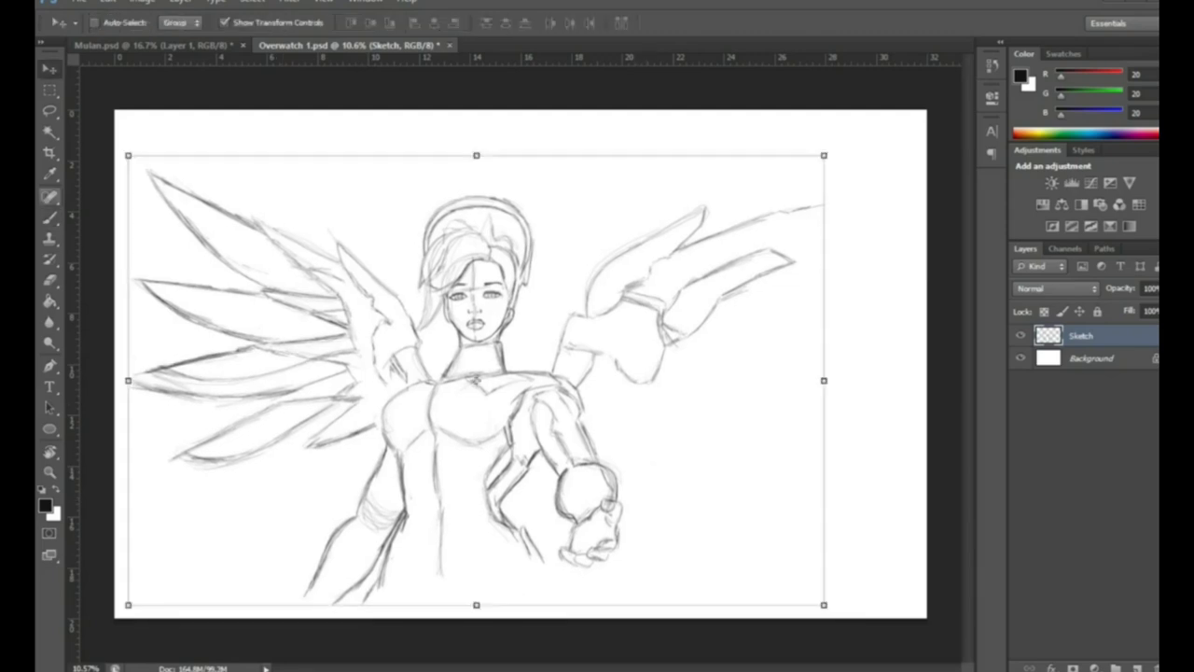
pyautogui.press('l')
pyautogui.moveTo(686, 184)
pyautogui.mouseDown()
pyautogui.moveTo(548, 366)
pyautogui.moveTo(686, 187)
pyautogui.mouseUp()
pyautogui.hotkey('ctrl', 't')
pyautogui.moveTo(893, 160); pyautogui.dragTo(813, 195)
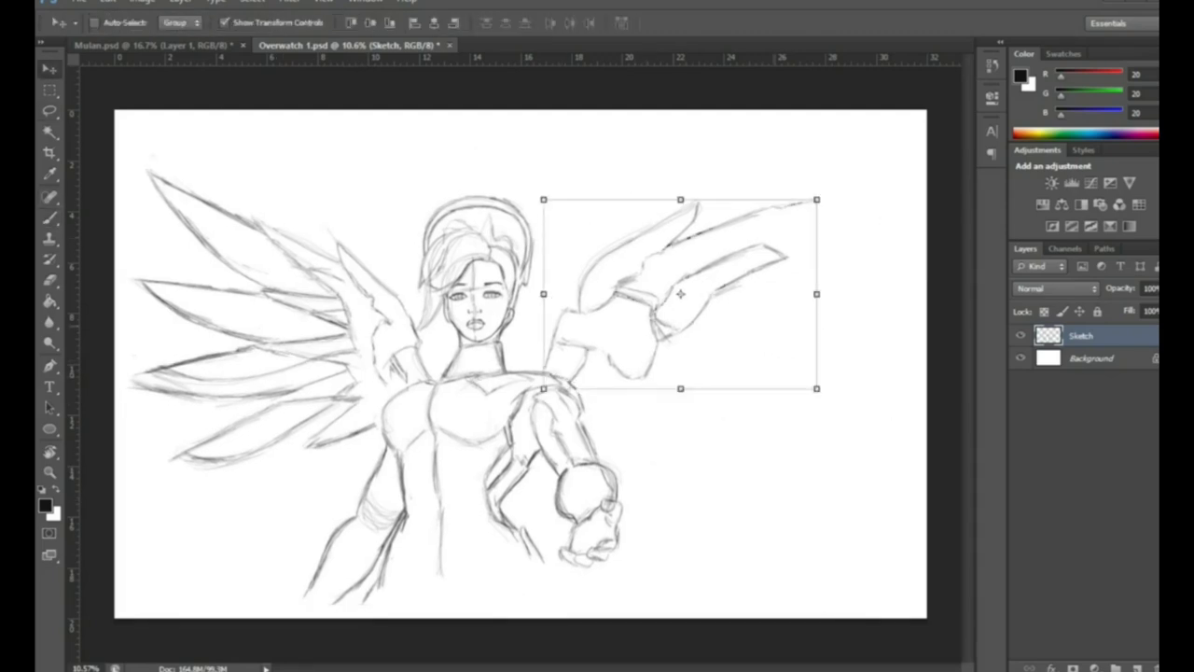
pyautogui.press('Return')
# Darken the right wing's shoulder piece and arm edges, undoing two unwanted strokes
pyautogui.press('b')
pyautogui.moveTo(559, 325); pyautogui.dragTo(550, 347)
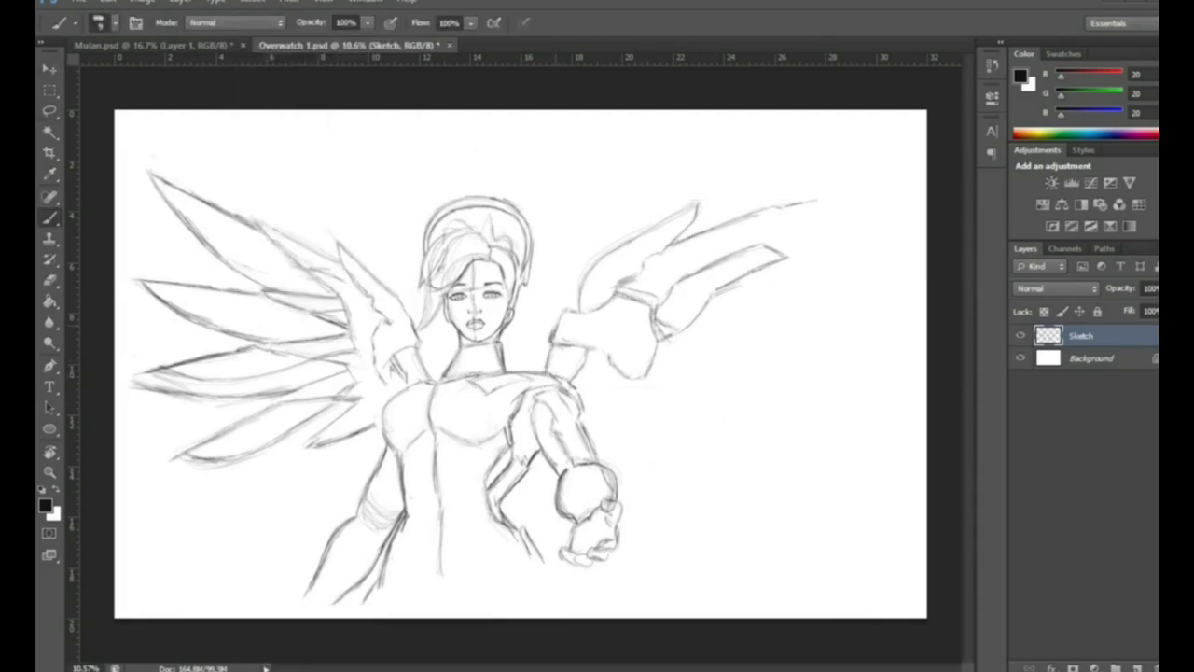
pyautogui.moveTo(610, 296); pyautogui.dragTo(640, 306)
pyautogui.hotkey('ctrl', 'z')
pyautogui.moveTo(651, 325); pyautogui.dragTo(653, 347)
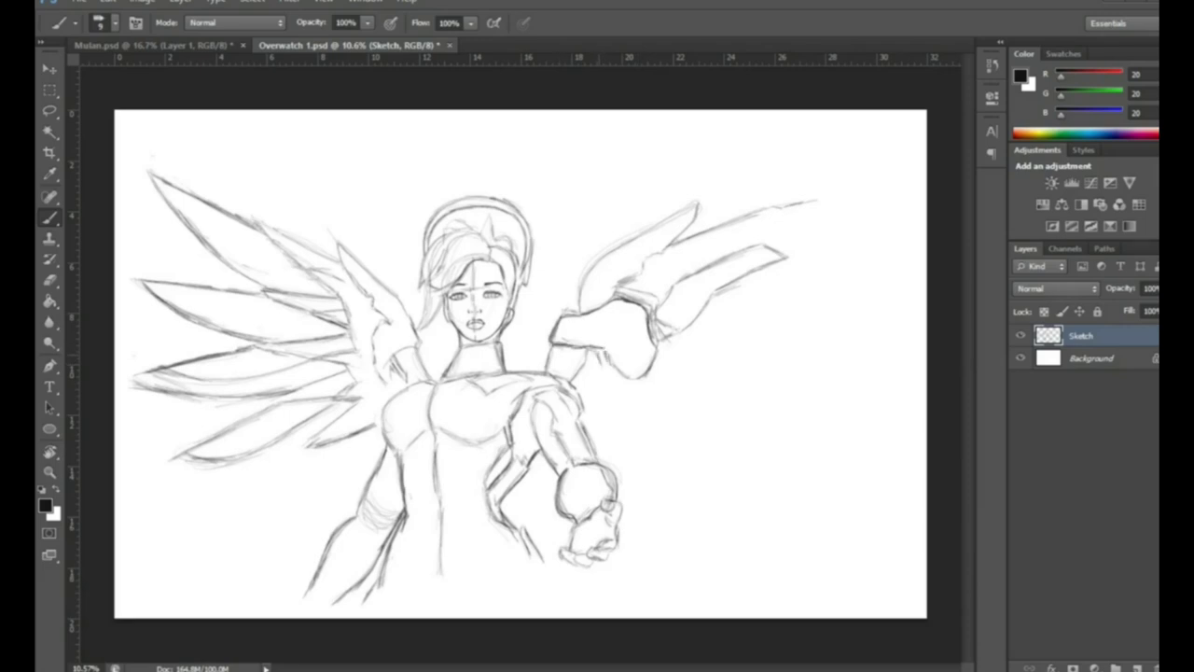
pyautogui.moveTo(652, 352); pyautogui.dragTo(624, 379)
pyautogui.hotkey('ctrl', 'z')
# Sketch the upper right arm and erase its stray strokes
pyautogui.moveTo(581, 305)
pyautogui.mouseDown()
pyautogui.moveTo(623, 248)
pyautogui.moveTo(693, 205)
pyautogui.mouseUp()
pyautogui.press('e')
pyautogui.moveTo(579, 293); pyautogui.dragTo(651, 226)
pyautogui.press('b')
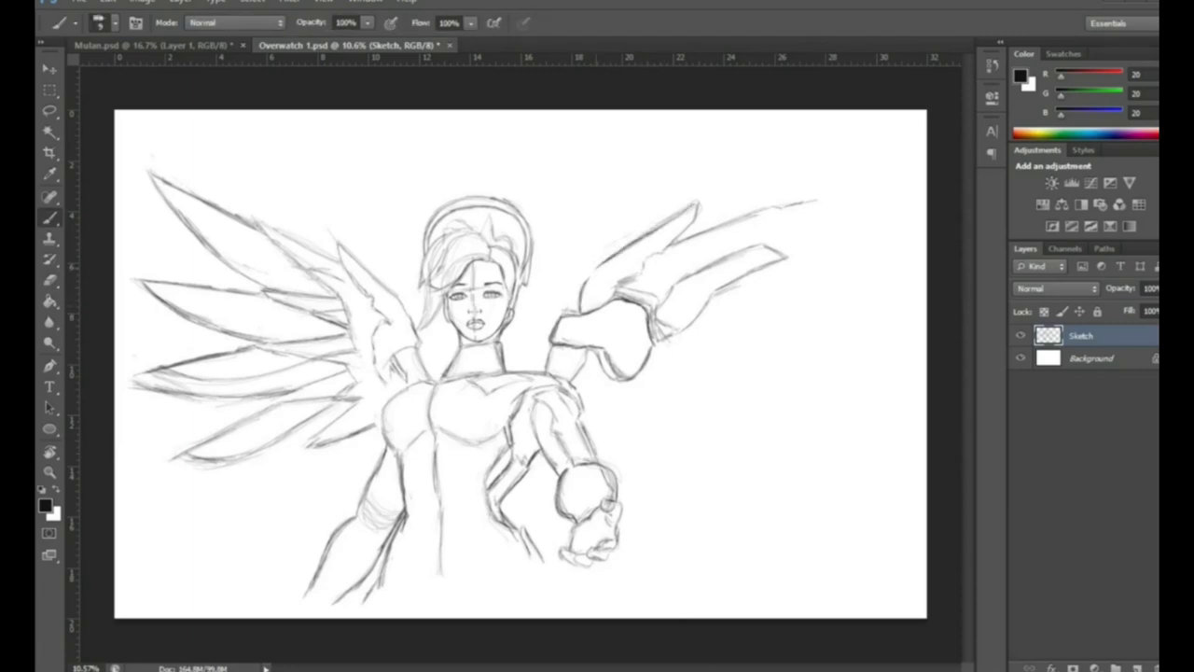
pyautogui.moveTo(599, 310)
pyautogui.mouseDown()
pyautogui.moveTo(638, 274)
pyautogui.moveTo(622, 296)
pyautogui.mouseUp()
pyautogui.press('e')
pyautogui.press('b')
# Lasso the upper arm sketch and rotate it about 3 degrees
pyautogui.press('l')
pyautogui.moveTo(571, 313); pyautogui.dragTo(575, 315)
pyautogui.press('v')
pyautogui.moveTo(719, 183); pyautogui.dragTo(713, 194)
pyautogui.press('Return')
pyautogui.hotkey('ctrl', 'd')
pyautogui.press('b')
# Erase the long line at the wing's top right and darken the lower right-wing feather
pyautogui.press('e')
pyautogui.moveTo(806, 201)
pyautogui.mouseDown()
pyautogui.moveTo(668, 244)
pyautogui.moveTo(882, 181)
pyautogui.mouseUp()
pyautogui.press('b')
pyautogui.moveTo(665, 294); pyautogui.dragTo(746, 244)
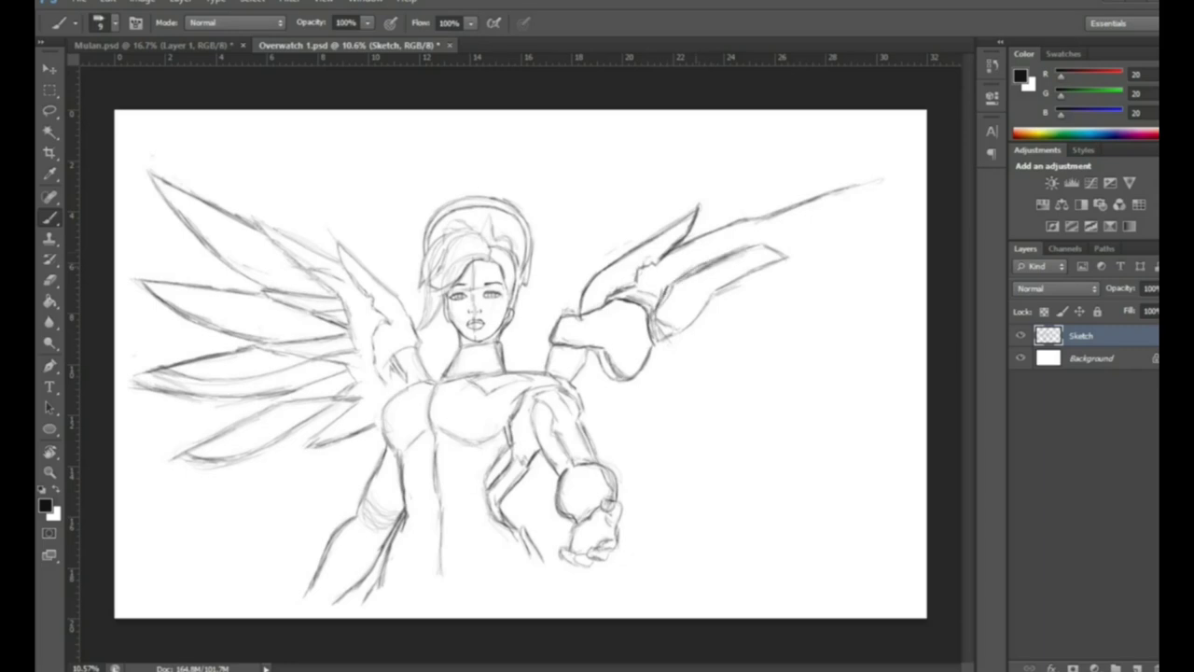
pyautogui.moveTo(674, 332)
pyautogui.mouseDown()
pyautogui.moveTo(701, 295)
pyautogui.moveTo(773, 247)
pyautogui.moveTo(713, 291)
pyautogui.mouseUp()
pyautogui.press('e')
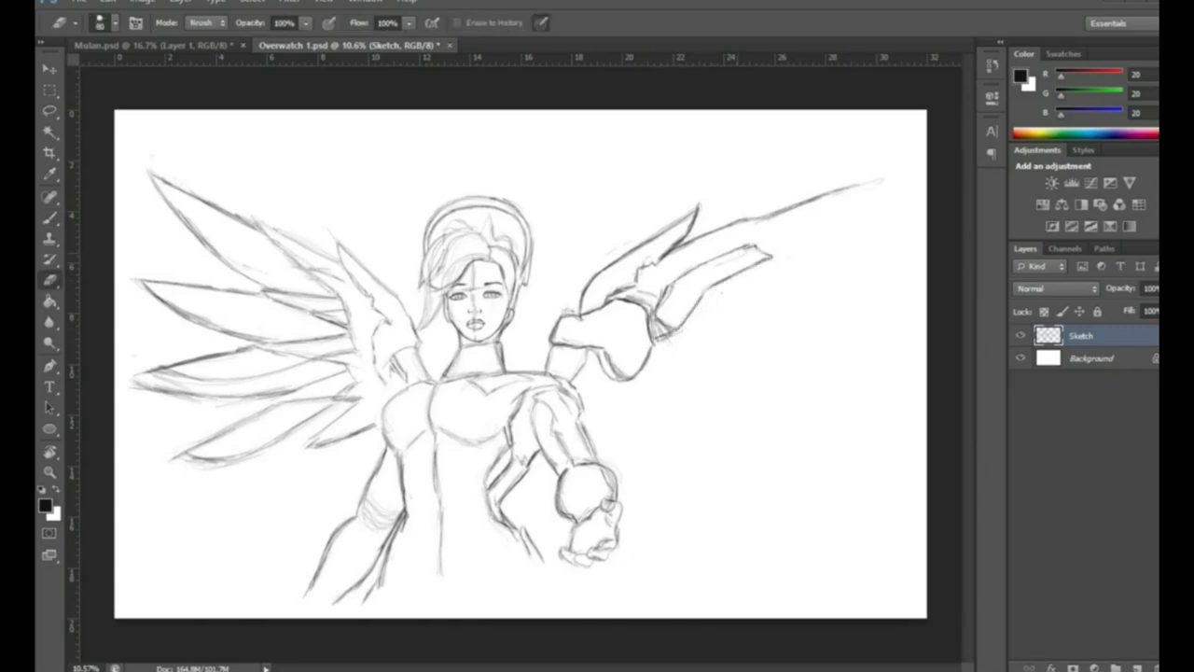
pyautogui.press('b')
# Draw sharp-tipped feather lines extending right from the wing and below its cuff
pyautogui.moveTo(773, 250); pyautogui.dragTo(868, 183)
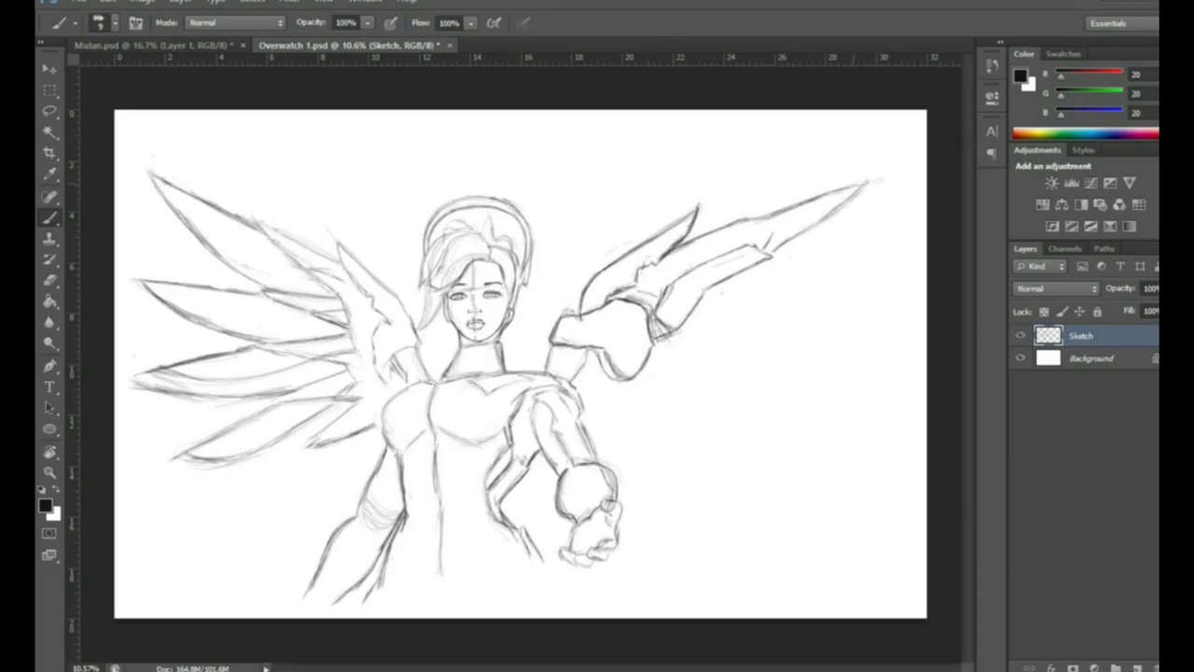
pyautogui.moveTo(697, 308); pyautogui.dragTo(799, 308)
pyautogui.moveTo(707, 284); pyautogui.dragTo(849, 189)
pyautogui.moveTo(765, 247)
pyautogui.mouseDown()
pyautogui.moveTo(847, 186)
pyautogui.moveTo(775, 233)
pyautogui.moveTo(840, 208)
pyautogui.mouseUp()
pyautogui.press('e')
pyautogui.press('b')
pyautogui.moveTo(698, 301); pyautogui.dragTo(836, 298)
pyautogui.moveTo(661, 334)
pyautogui.mouseDown()
pyautogui.moveTo(718, 336)
pyautogui.moveTo(668, 355)
pyautogui.moveTo(719, 347)
pyautogui.moveTo(780, 399)
pyautogui.mouseUp()
pyautogui.moveTo(721, 342); pyautogui.dragTo(807, 315)
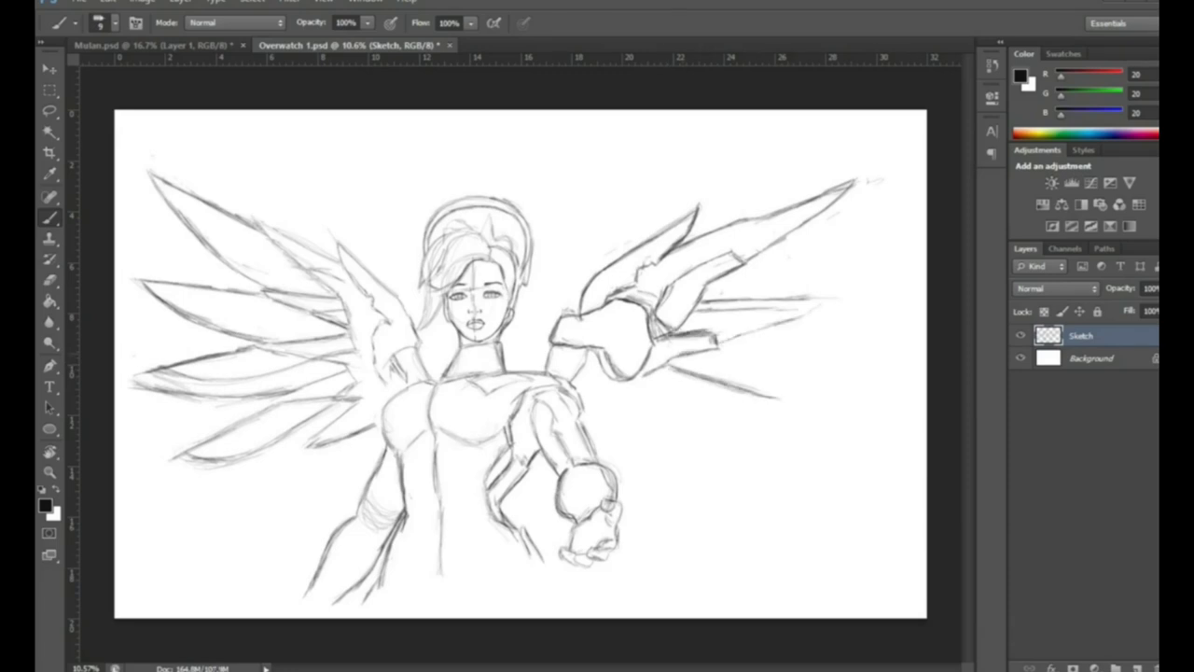
# Lasso and transform the strokes below the wing, then erase part of them
pyautogui.press('l')
pyautogui.moveTo(661, 321); pyautogui.dragTo(659, 363)
pyautogui.hotkey('ctrl', 't')
pyautogui.press('Return')
pyautogui.press('v')
pyautogui.hotkey('ctrl', 'd')
pyautogui.press('b')
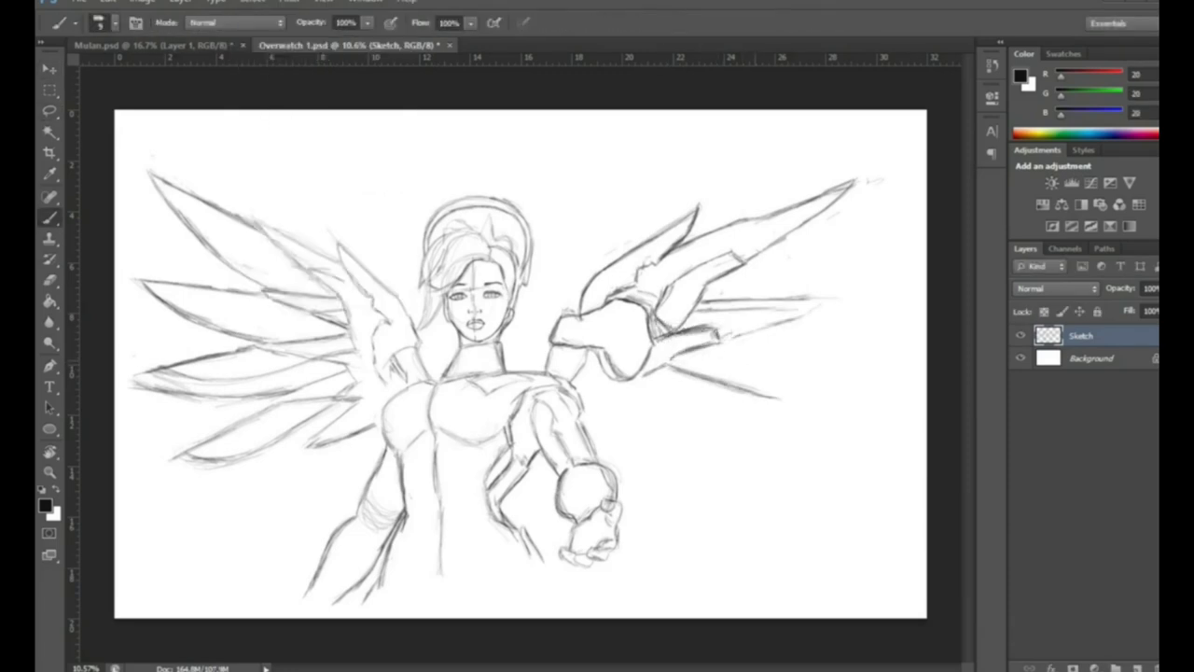
pyautogui.press('e')
pyautogui.moveTo(719, 345)
pyautogui.mouseDown()
pyautogui.moveTo(692, 343)
pyautogui.moveTo(825, 297)
pyautogui.mouseUp()
pyautogui.press('b')
# Redraw the feather strokes below the right wing and trim them with the eraser
pyautogui.press('m')
pyautogui.moveTo(700, 286); pyautogui.dragTo(821, 310)
pyautogui.press('v')
pyautogui.hotkey('ctrl', 'd')
pyautogui.press('b')
pyautogui.moveTo(721, 333); pyautogui.dragTo(840, 302)
pyautogui.press('e')
pyautogui.moveTo(698, 310); pyautogui.dragTo(813, 308)
# Re-ink the left chest curve and add a line across the upper chest
pyautogui.press('z')
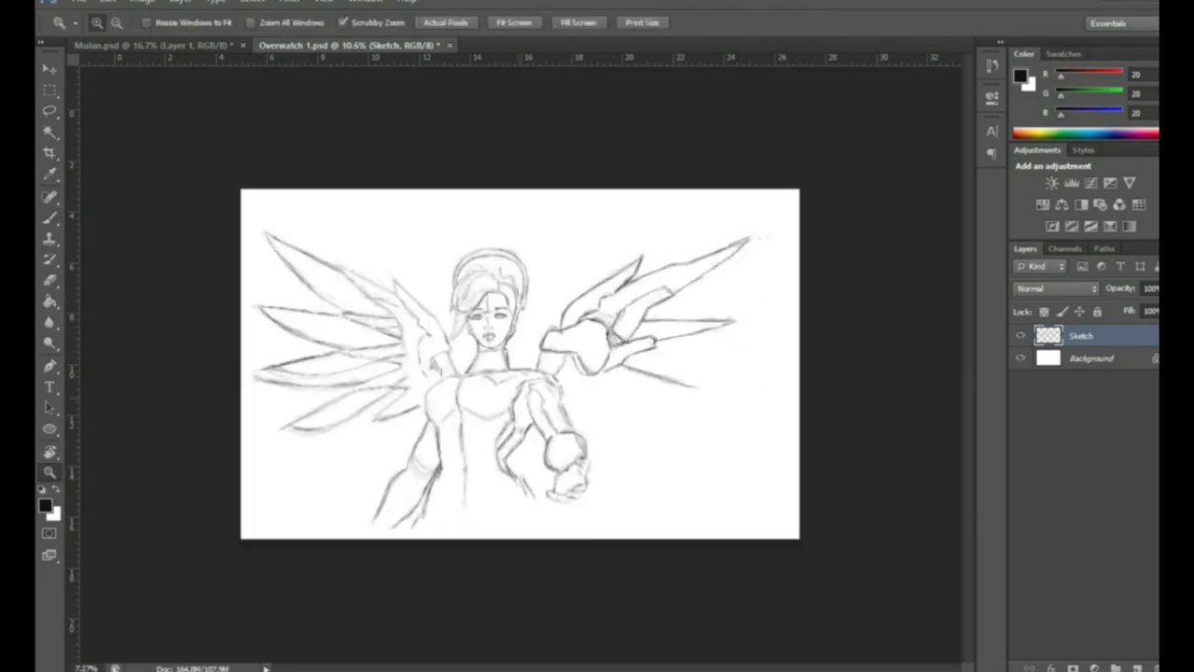
pyautogui.moveTo(401, 409); pyautogui.dragTo(486, 409)
pyautogui.press('b')
pyautogui.moveTo(438, 351); pyautogui.dragTo(362, 466)
pyautogui.moveTo(386, 376)
pyautogui.mouseDown()
pyautogui.moveTo(361, 464)
pyautogui.moveTo(571, 347)
pyautogui.moveTo(463, 342)
pyautogui.mouseUp()
# Lasso a right-wing feather and rotate it about 4 degrees
pyautogui.press('z')
pyautogui.moveTo(401, 392); pyautogui.dragTo(336, 392)
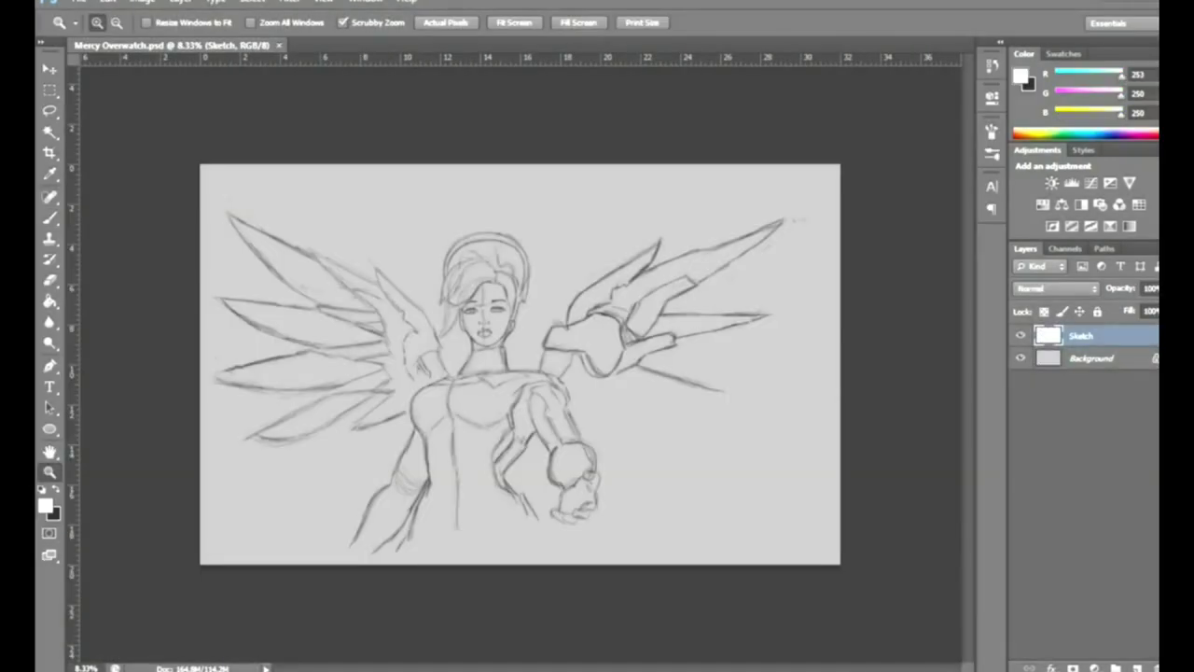
pyautogui.click(613, 377)
pyautogui.moveTo(613, 377); pyautogui.dragTo(449, 420)
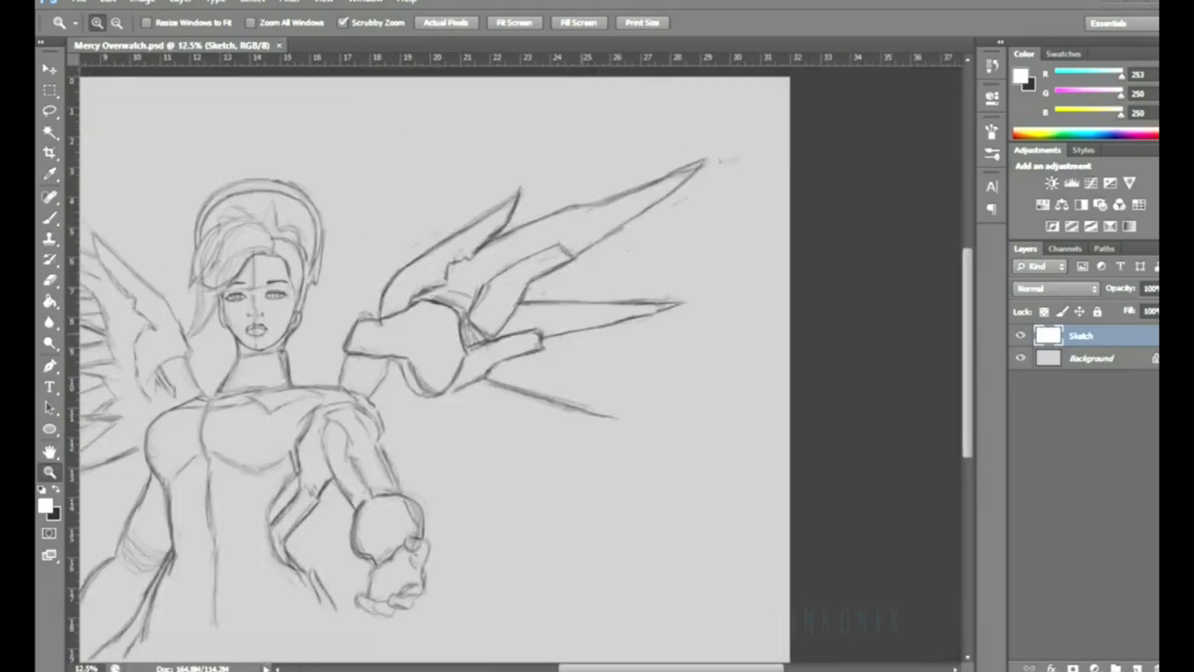
pyautogui.moveTo(560, 308); pyautogui.dragTo(634, 308)
pyautogui.moveTo(492, 322); pyautogui.dragTo(537, 382)
pyautogui.hotkey('ctrl', 't')
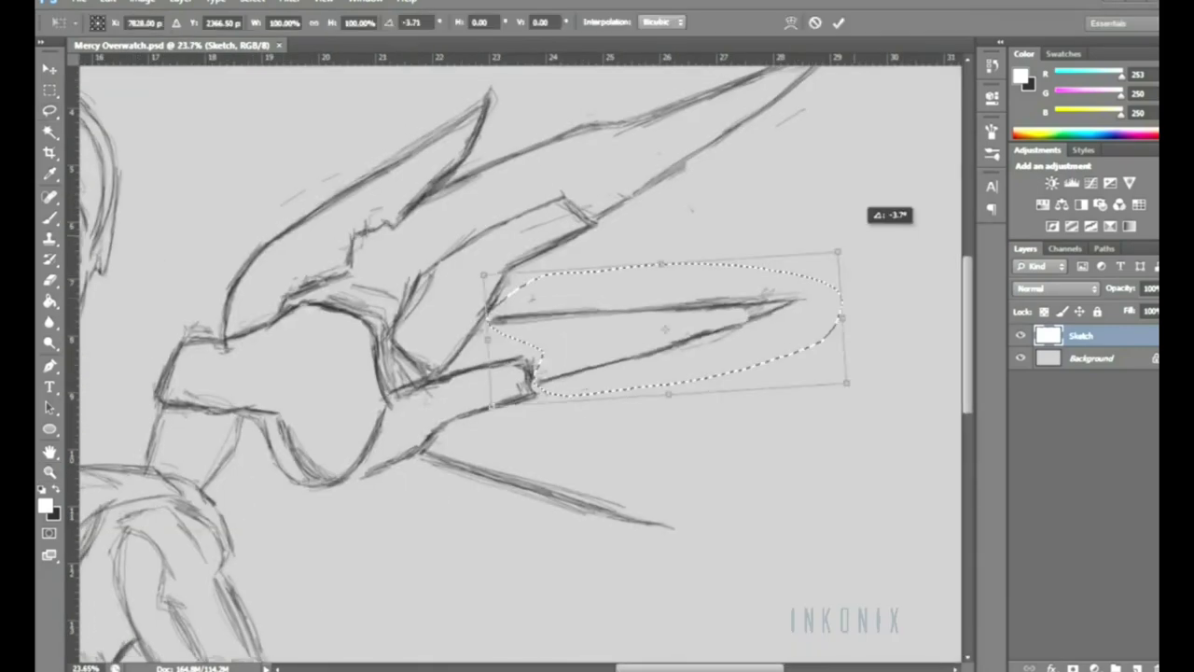
pyautogui.moveTo(877, 280); pyautogui.dragTo(877, 308)
pyautogui.press('z')
pyautogui.press('Return')
# Repaint the lower feather line in black, then darken a wing line and the right shoulder
pyautogui.moveTo(388, 418)
pyautogui.mouseDown()
pyautogui.moveTo(349, 418)
pyautogui.moveTo(429, 418)
pyautogui.mouseUp()
pyautogui.press('b')
pyautogui.moveTo(378, 462); pyautogui.dragTo(574, 523)
pyautogui.press('x')
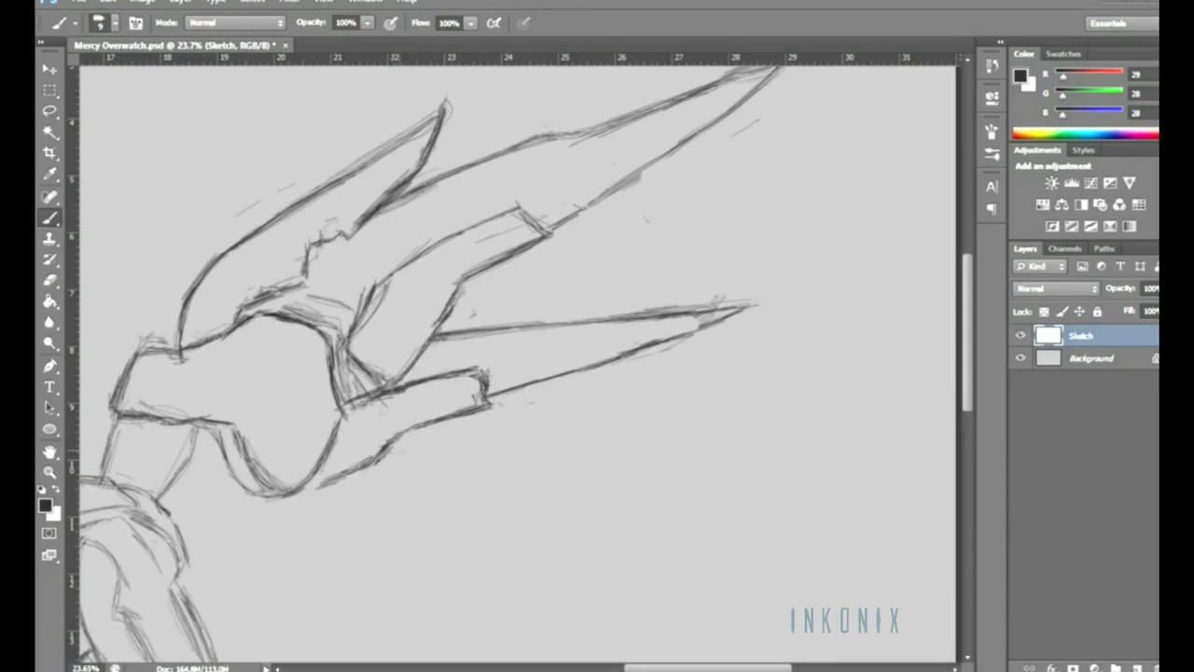
pyautogui.moveTo(453, 478); pyautogui.dragTo(551, 507)
pyautogui.moveTo(193, 433); pyautogui.dragTo(186, 474)
pyautogui.hscroll(-5, 517, 359)
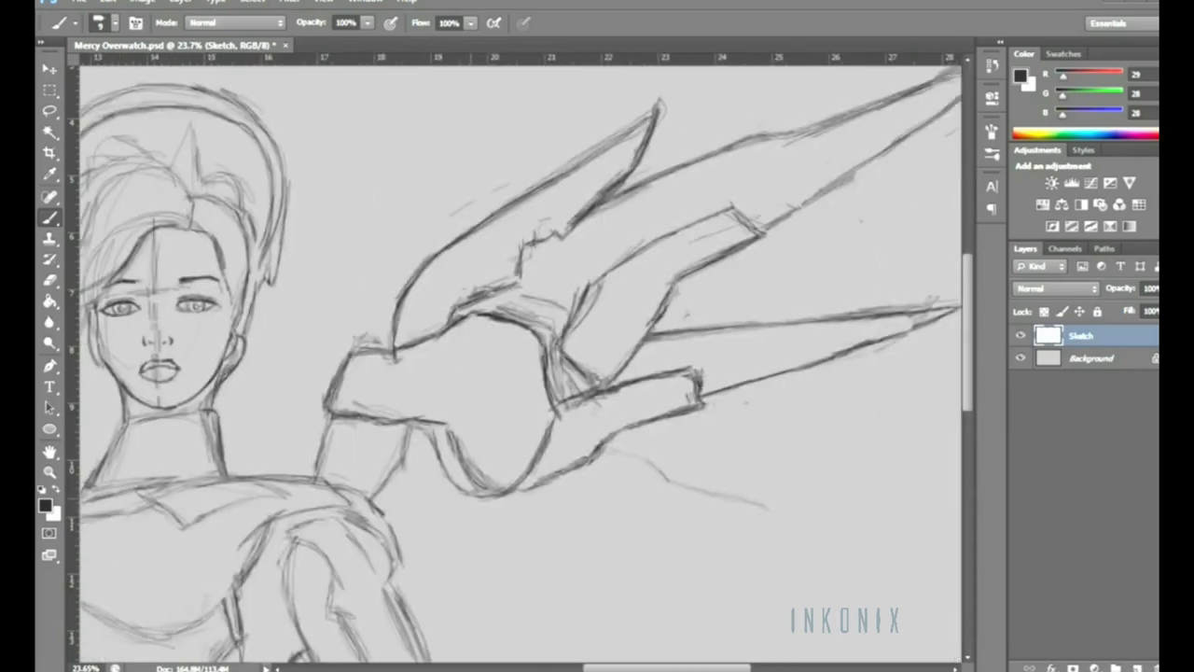
pyautogui.moveTo(402, 511); pyautogui.dragTo(422, 558)
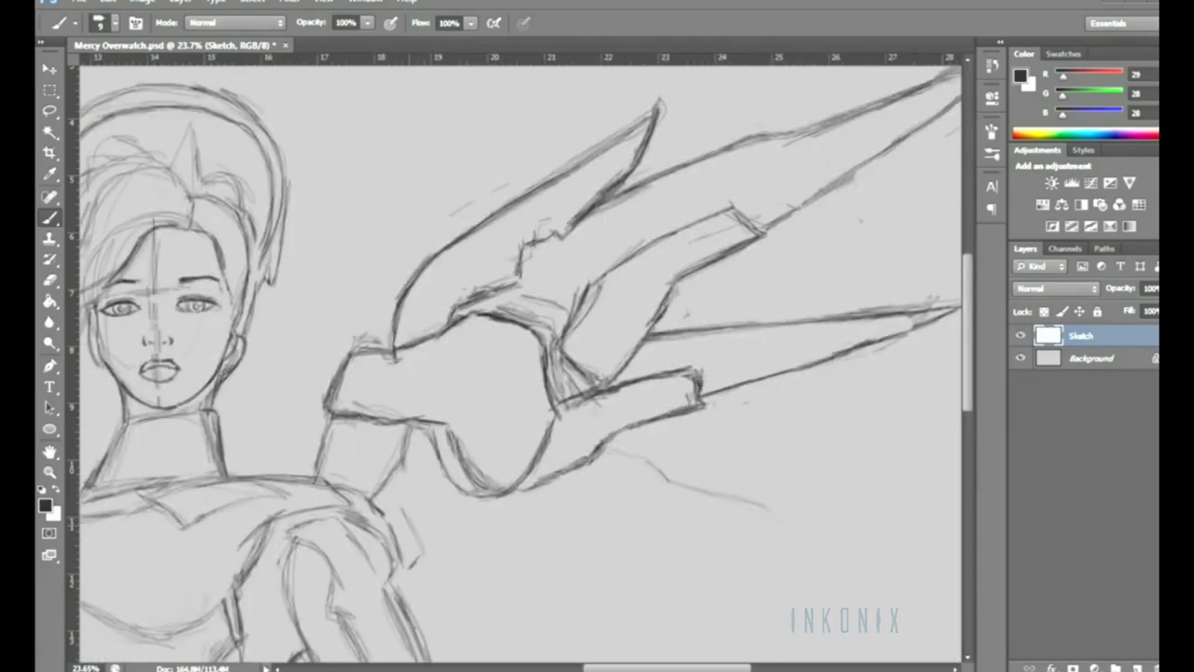
pyautogui.hscroll(3, 518, 359)
# Lasso the whole right wing and scale it down to about 95%
pyautogui.press('l')
pyautogui.moveTo(320, 174); pyautogui.dragTo(243, 308)
pyautogui.hotkey('ctrl', 't')
pyautogui.moveTo(940, 640); pyautogui.dragTo(905, 607)
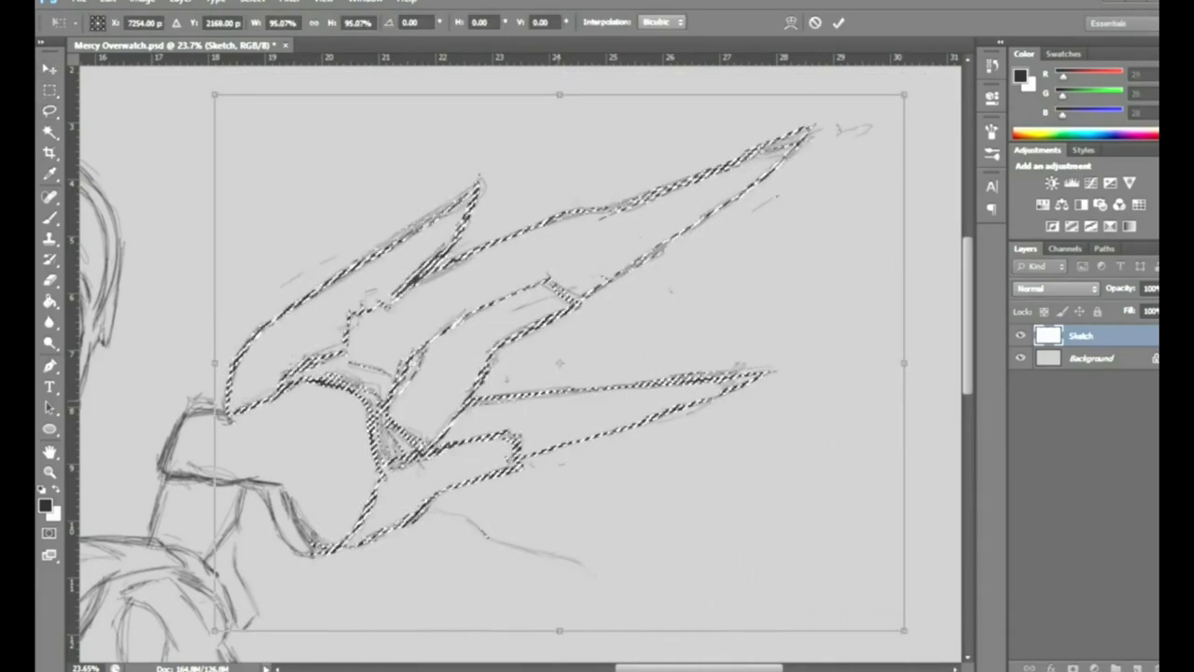
pyautogui.press('Return')
pyautogui.press('z')
pyautogui.hotkey('ctrl', '-')
pyautogui.hotkey('ctrl', '-')
pyautogui.hotkey('ctrl', '-')
pyautogui.scroll(2, 522, 364)
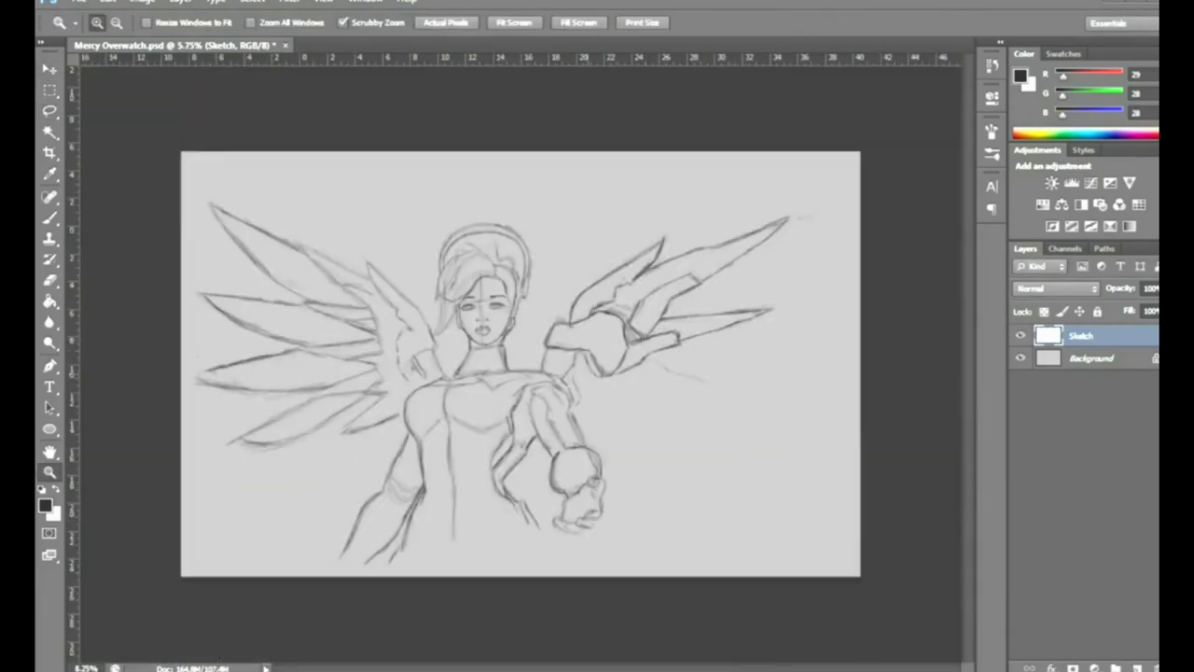
pyautogui.scroll(4, 523, 363)
# Select the curved stroke under the wing and nudge it slightly
pyautogui.press('e')
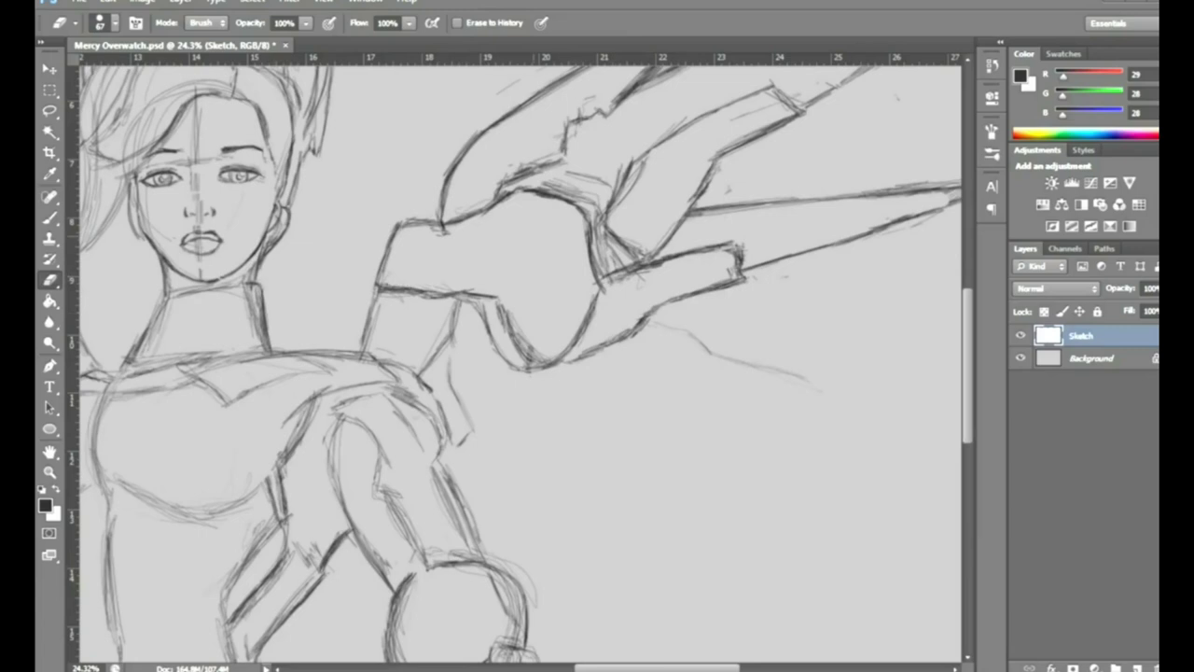
pyautogui.press('b')
pyautogui.moveTo(474, 273); pyautogui.dragTo(550, 392)
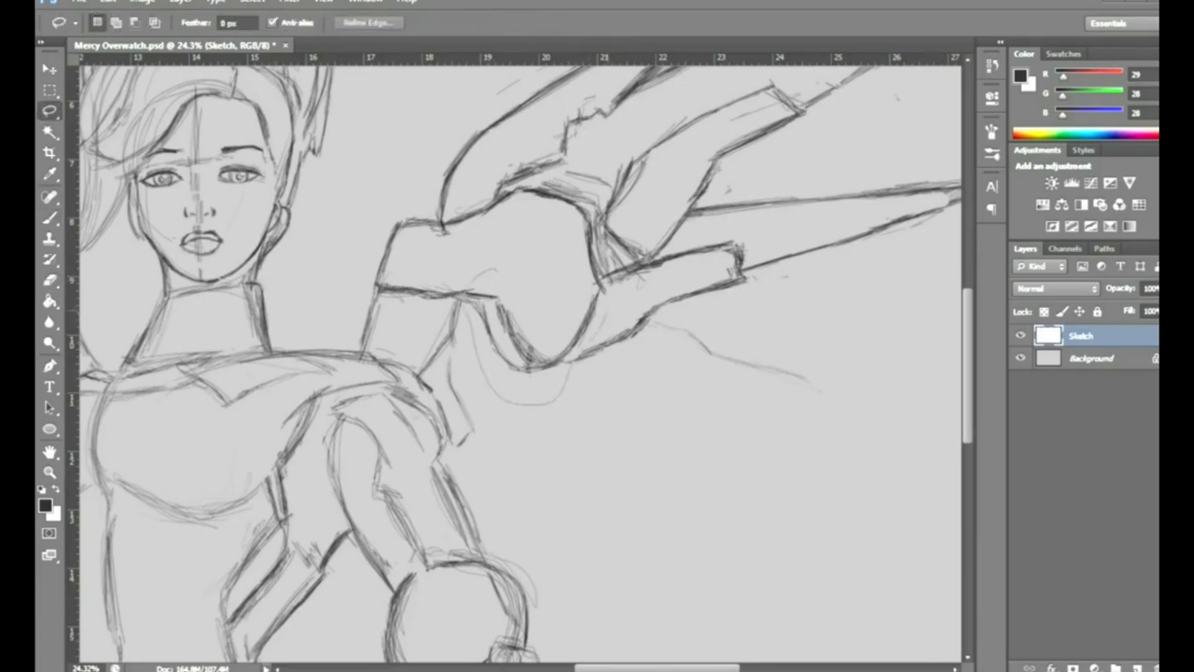
pyautogui.press('v')
pyautogui.moveTo(568, 327); pyautogui.dragTo(574, 322)
pyautogui.hotkey('ctrl', 'd')
pyautogui.press('b')
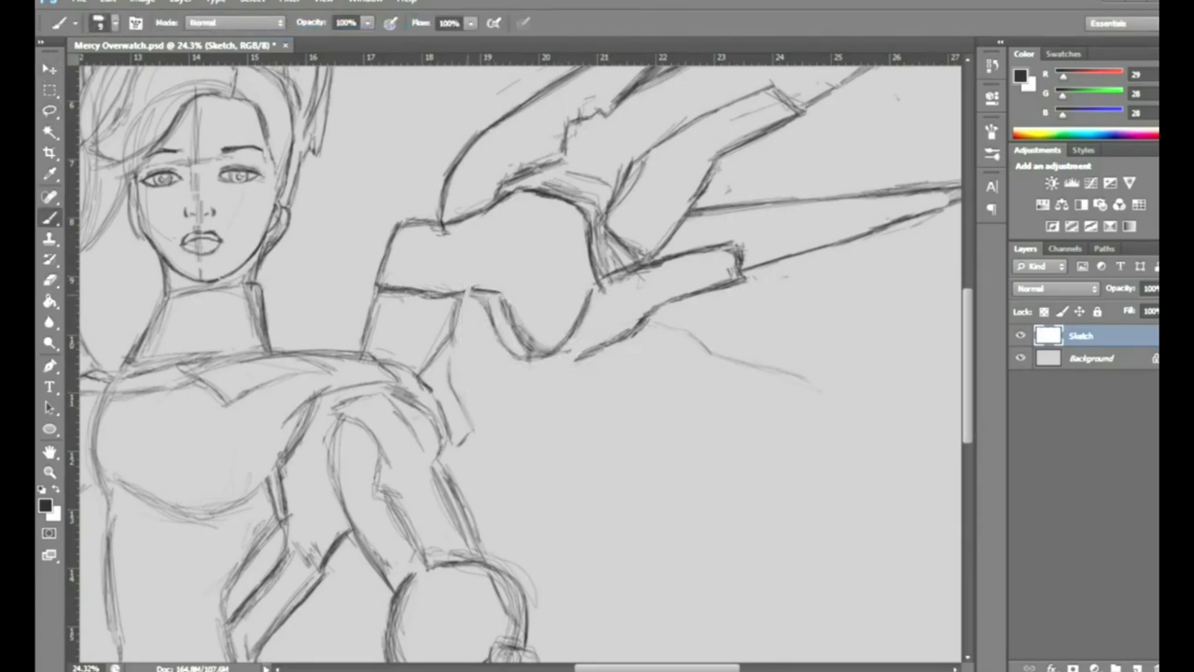
# Reinforce the shoulder contour line and erase its extra strokes
pyautogui.moveTo(457, 303)
pyautogui.mouseDown()
pyautogui.moveTo(446, 388)
pyautogui.moveTo(471, 435)
pyautogui.mouseUp()
pyautogui.press('e')
pyautogui.moveTo(448, 354); pyautogui.dragTo(470, 427)
pyautogui.moveTo(456, 313); pyautogui.dragTo(422, 373)
pyautogui.moveTo(510, 355)
pyautogui.mouseDown()
pyautogui.moveTo(553, 364)
pyautogui.moveTo(498, 402)
pyautogui.moveTo(510, 415)
pyautogui.mouseUp()
pyautogui.press('b')
# Darken the sleeve edge, draw a line rightward from its corner, and erase a stray line
pyautogui.press('e')
pyautogui.moveTo(489, 366); pyautogui.dragTo(506, 414)
pyautogui.press('b')
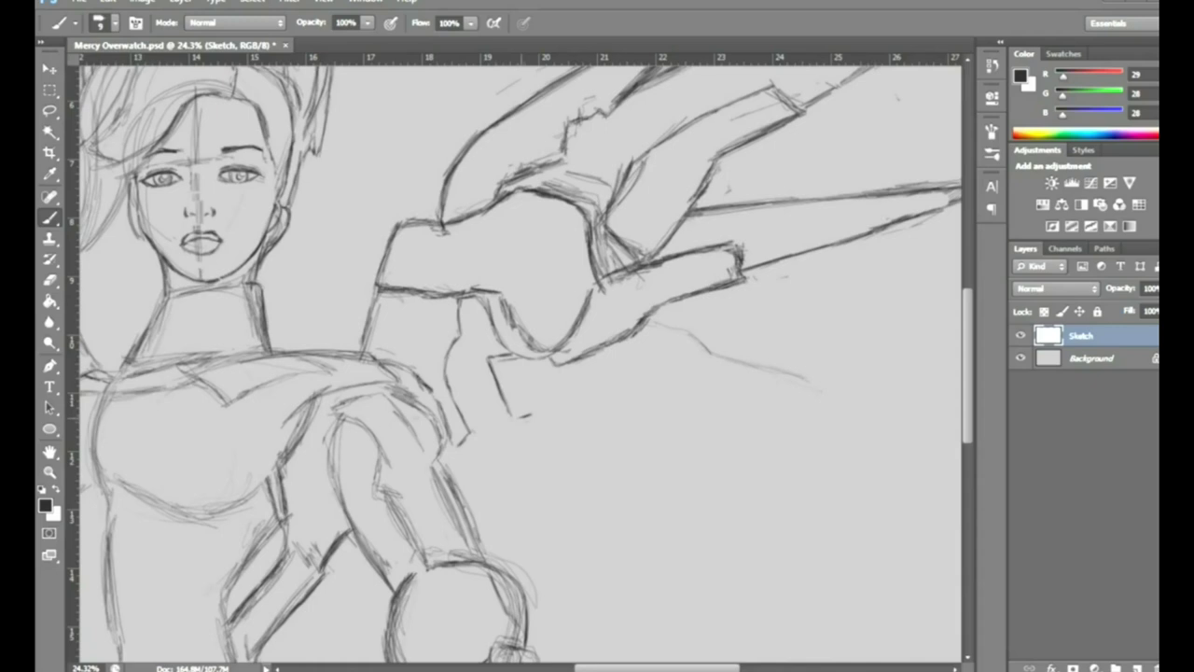
pyautogui.moveTo(486, 360); pyautogui.dragTo(506, 351)
pyautogui.moveTo(513, 418); pyautogui.dragTo(664, 380)
pyautogui.press('e')
pyautogui.press('b')
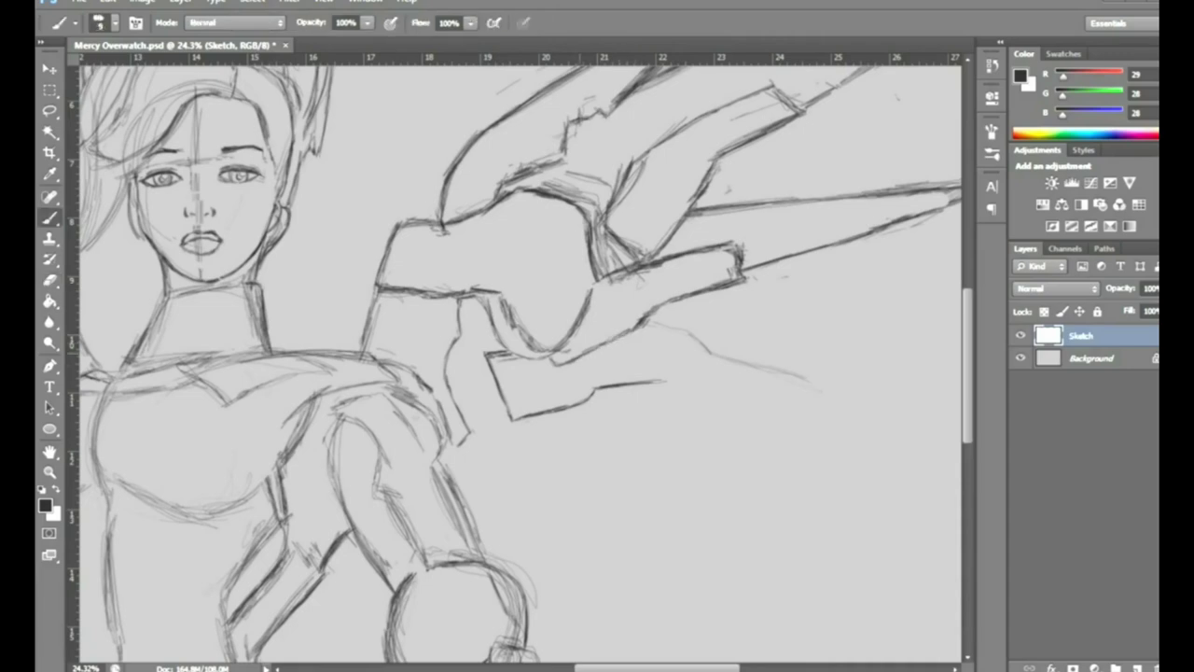
pyautogui.press('e')
pyautogui.moveTo(657, 308); pyautogui.dragTo(635, 324)
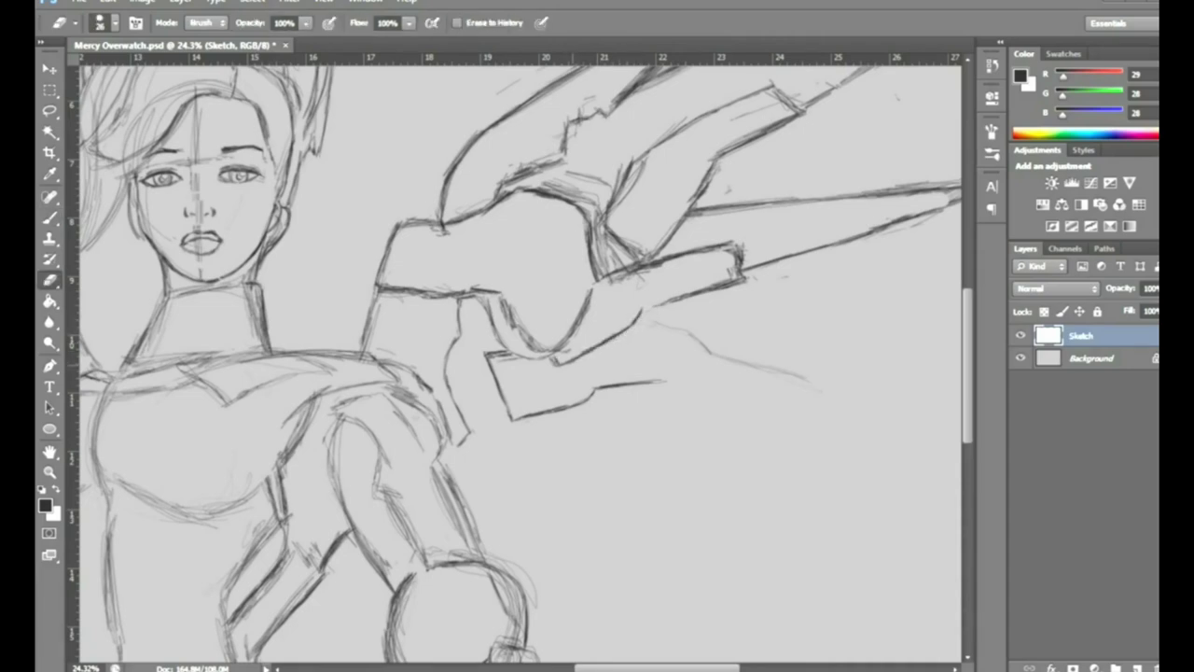
pyautogui.press('b')
# Lighten and clean up the lines around the wing cuff, redrawing a clean edge
pyautogui.press('e')
pyautogui.press('b')
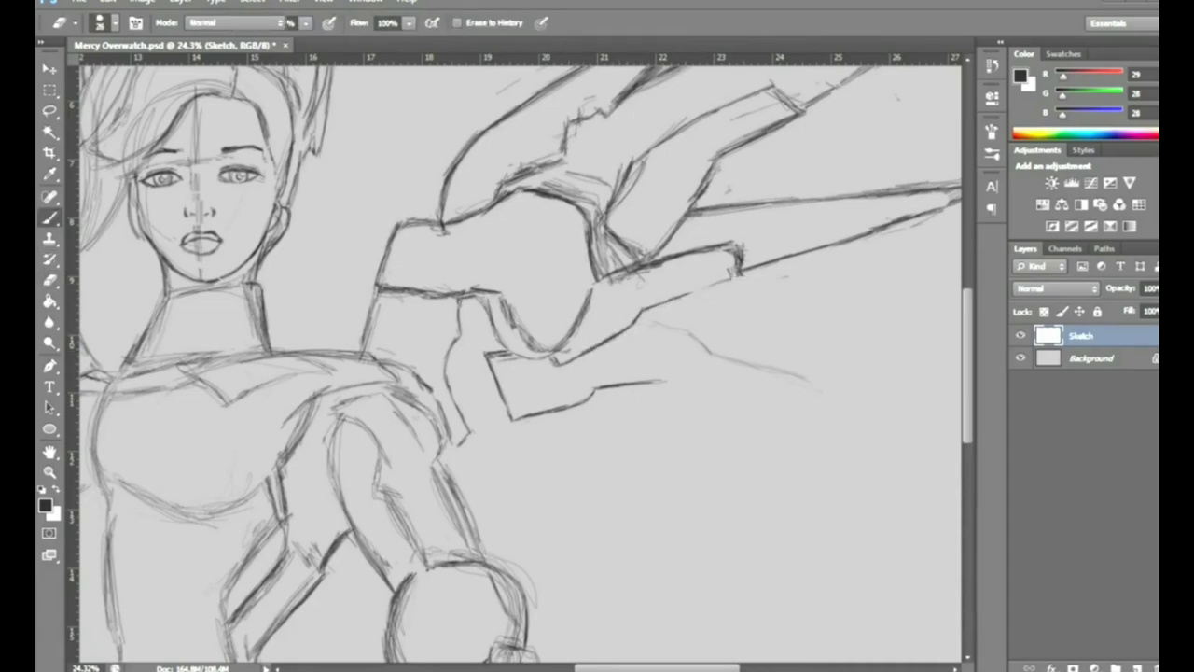
pyautogui.press('e')
pyautogui.moveTo(603, 280); pyautogui.dragTo(672, 259)
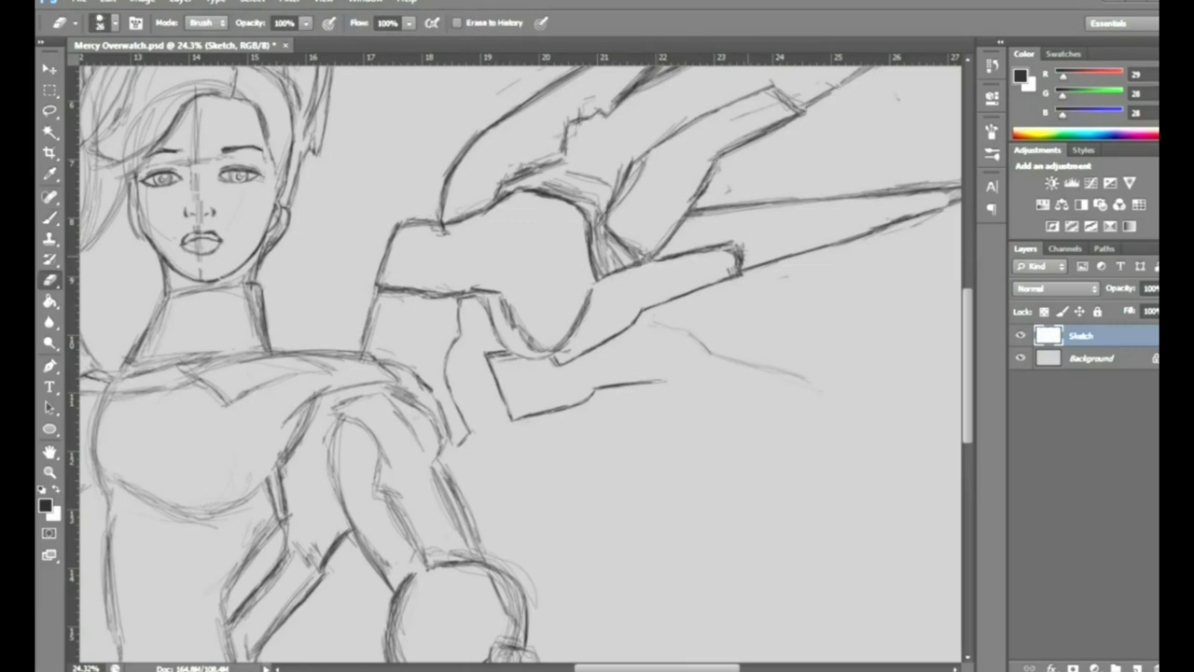
pyautogui.moveTo(745, 243)
pyautogui.mouseDown()
pyautogui.moveTo(731, 258)
pyautogui.moveTo(750, 272)
pyautogui.moveTo(737, 265)
pyautogui.mouseUp()
pyautogui.press('b')
pyautogui.press('e')
pyautogui.moveTo(597, 270)
pyautogui.mouseDown()
pyautogui.moveTo(616, 236)
pyautogui.moveTo(621, 263)
pyautogui.moveTo(640, 230)
pyautogui.moveTo(614, 254)
pyautogui.moveTo(640, 224)
pyautogui.mouseUp()
pyautogui.press('b')
pyautogui.press('e')
pyautogui.moveTo(635, 178); pyautogui.dragTo(602, 224)
pyautogui.press('b')
# Draw a new long, sharp feather extending right below the cuff
pyautogui.moveTo(609, 344); pyautogui.dragTo(679, 377)
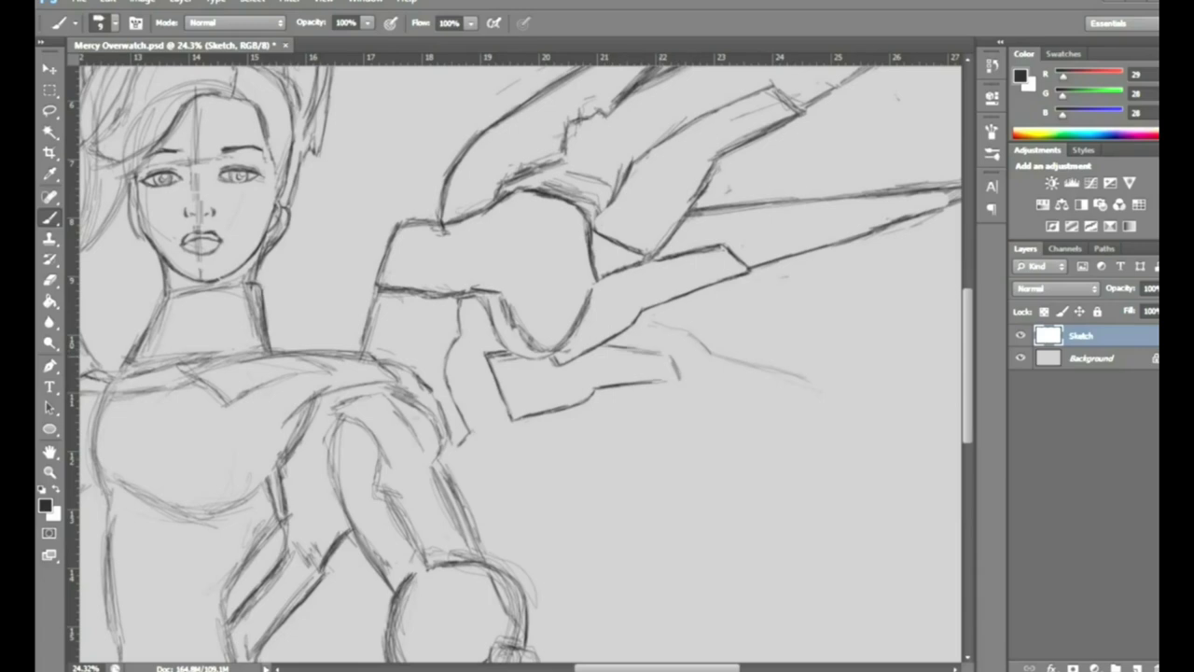
pyautogui.moveTo(601, 345); pyautogui.dragTo(843, 383)
pyautogui.moveTo(642, 315)
pyautogui.mouseDown()
pyautogui.moveTo(894, 373)
pyautogui.moveTo(844, 364)
pyautogui.mouseUp()
pyautogui.press('e')
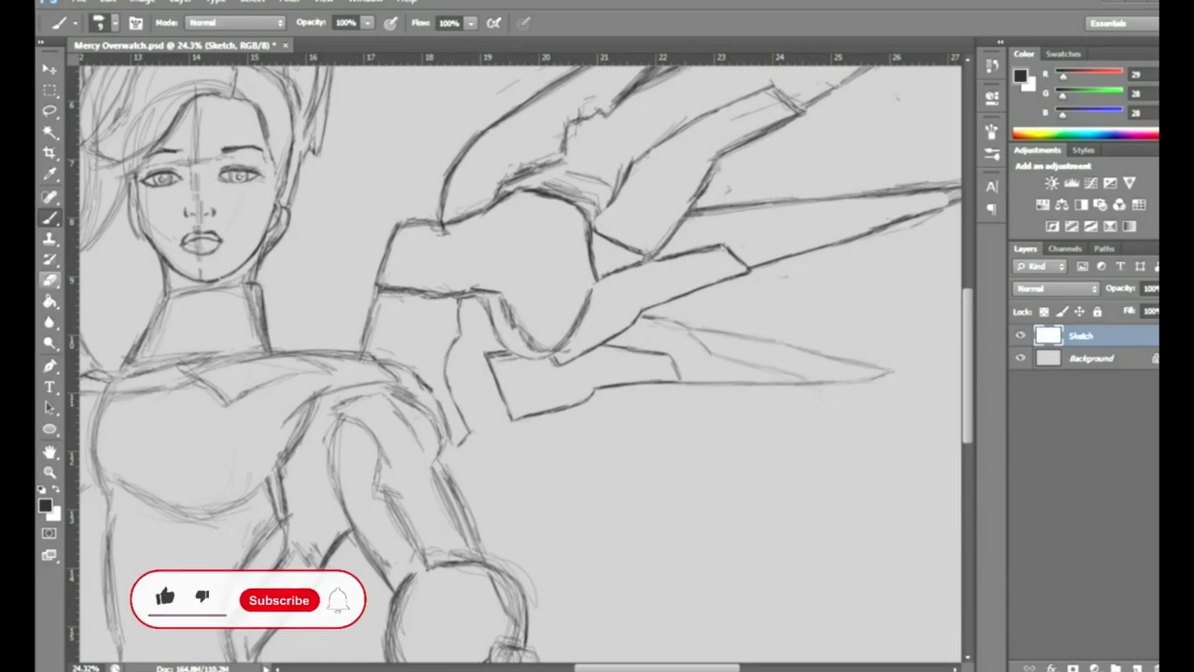
pyautogui.press('b')
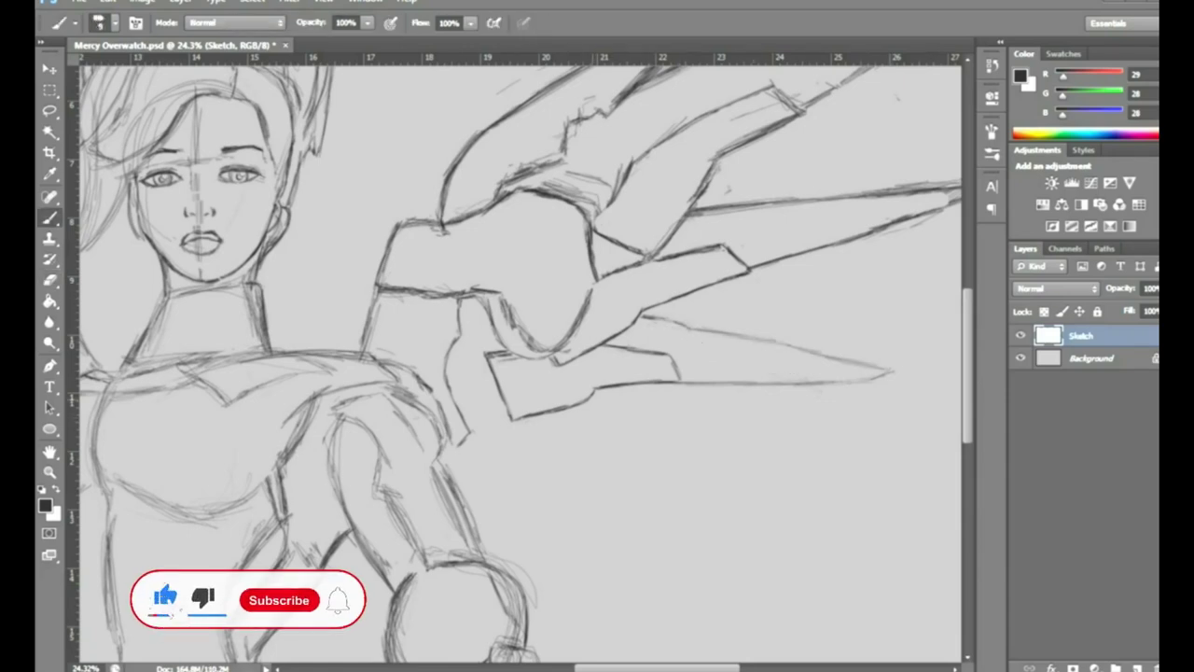
# Sketch a closed lower feather shape and faint lengthened strokes beneath the wing
pyautogui.moveTo(508, 411)
pyautogui.mouseDown()
pyautogui.moveTo(472, 413)
pyautogui.moveTo(482, 471)
pyautogui.moveTo(571, 471)
pyautogui.mouseUp()
pyautogui.moveTo(564, 411); pyautogui.dragTo(641, 436)
pyautogui.moveTo(571, 471)
pyautogui.mouseDown()
pyautogui.moveTo(656, 478)
pyautogui.moveTo(635, 476)
pyautogui.mouseUp()
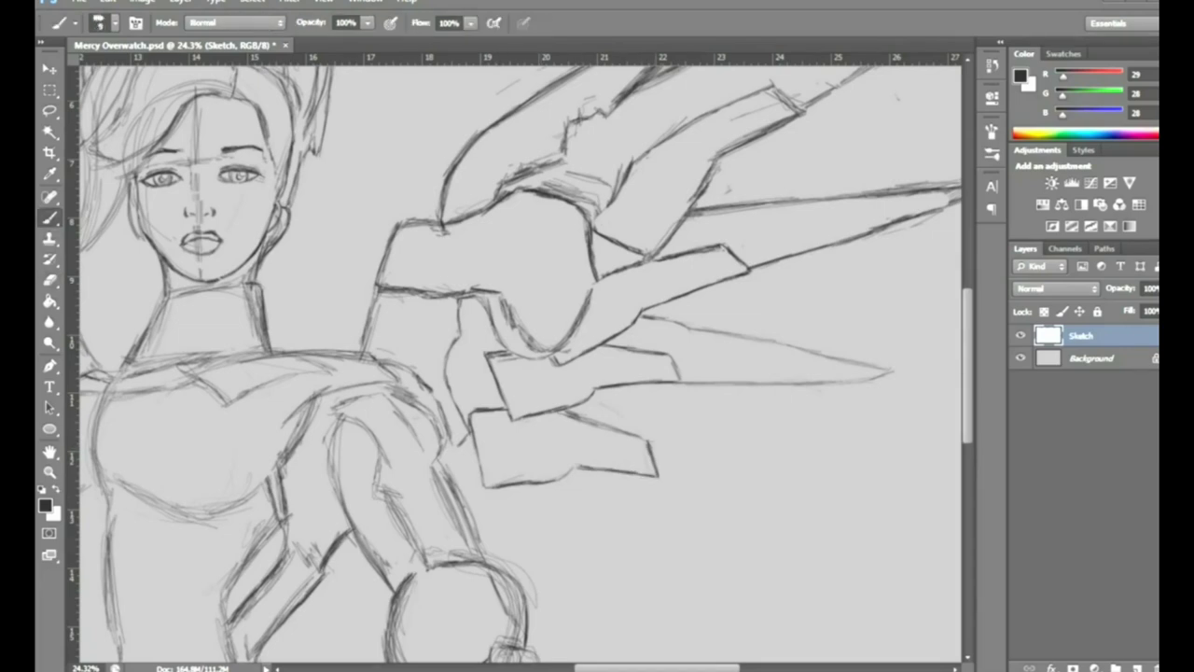
pyautogui.press('e')
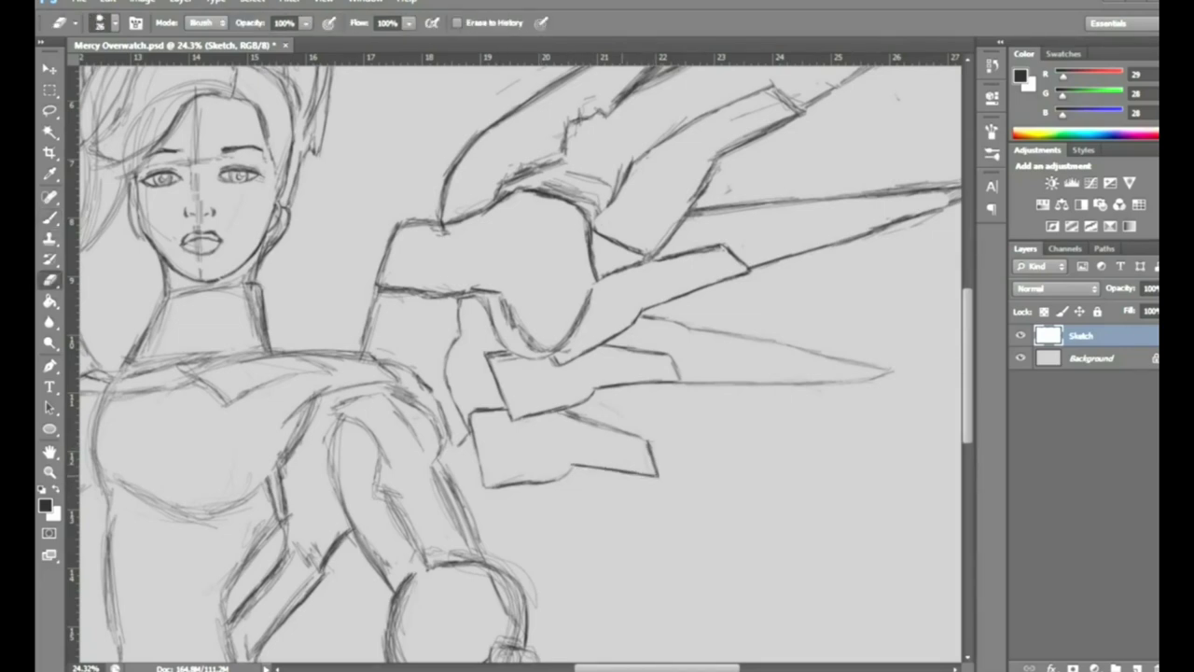
pyautogui.press('b')
pyautogui.moveTo(692, 475); pyautogui.dragTo(813, 489)
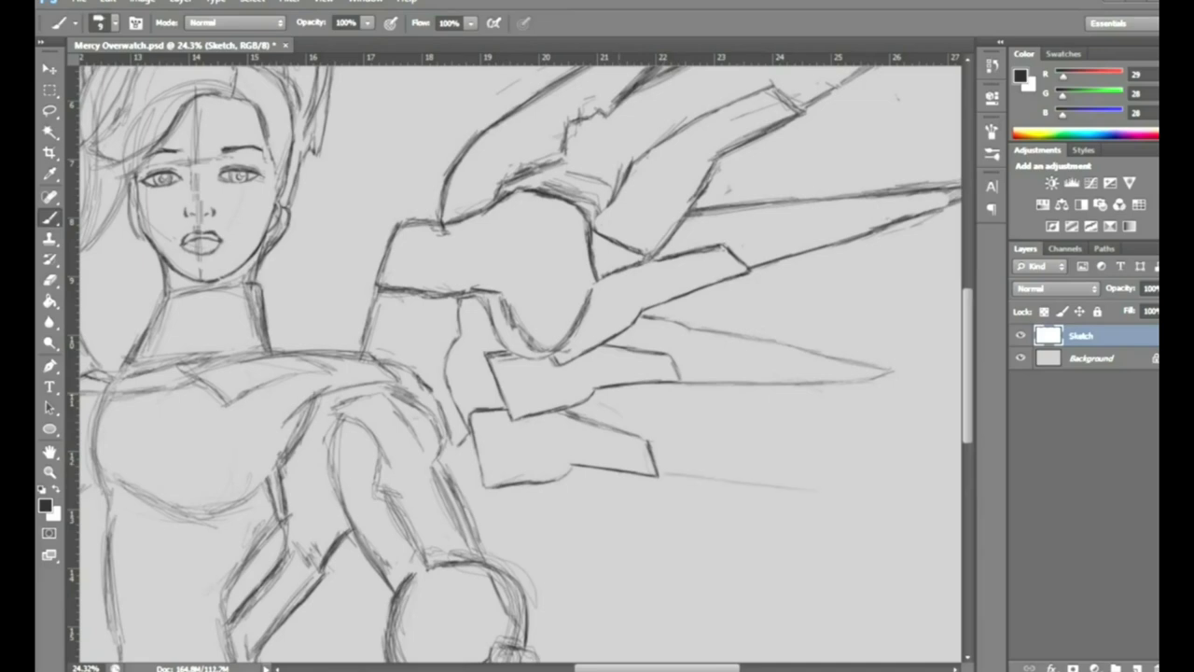
pyautogui.moveTo(602, 400); pyautogui.dragTo(845, 482)
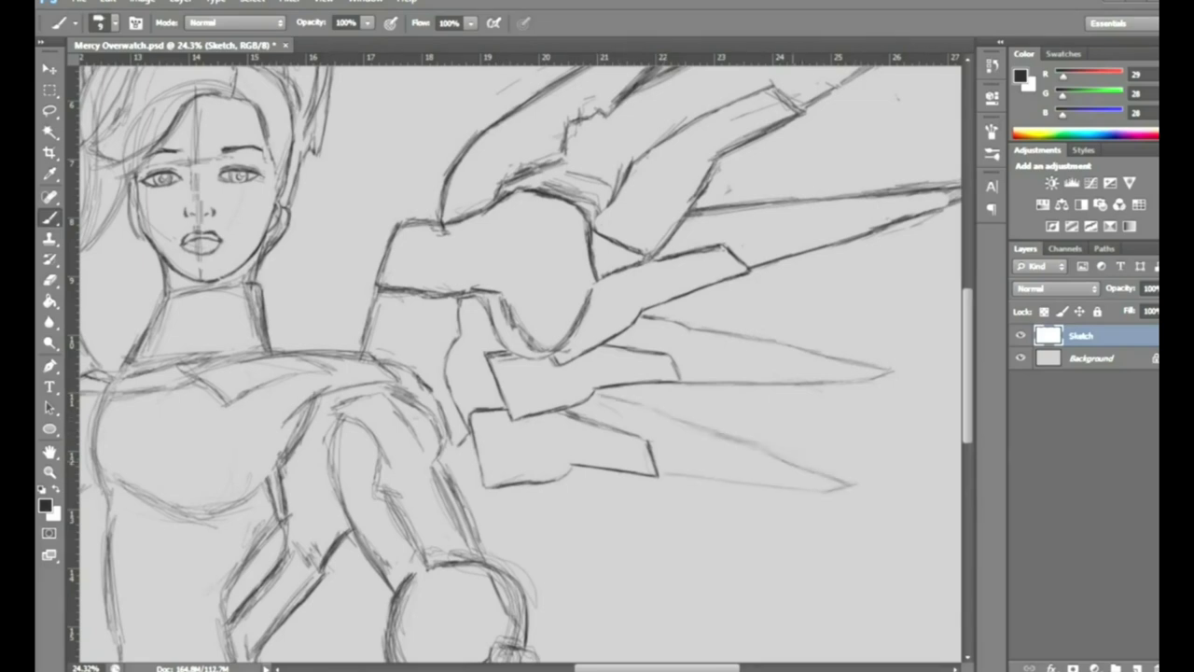
pyautogui.scroll(-3, 520, 358)
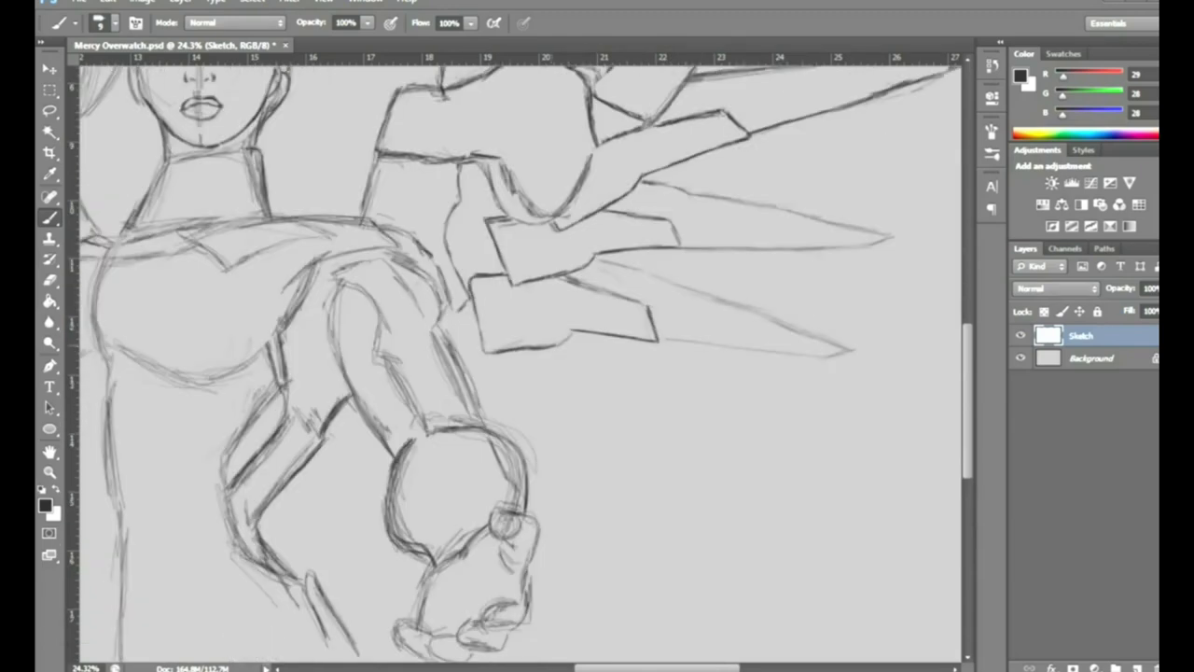
pyautogui.press('z')
pyautogui.moveTo(560, 347); pyautogui.dragTo(504, 347)
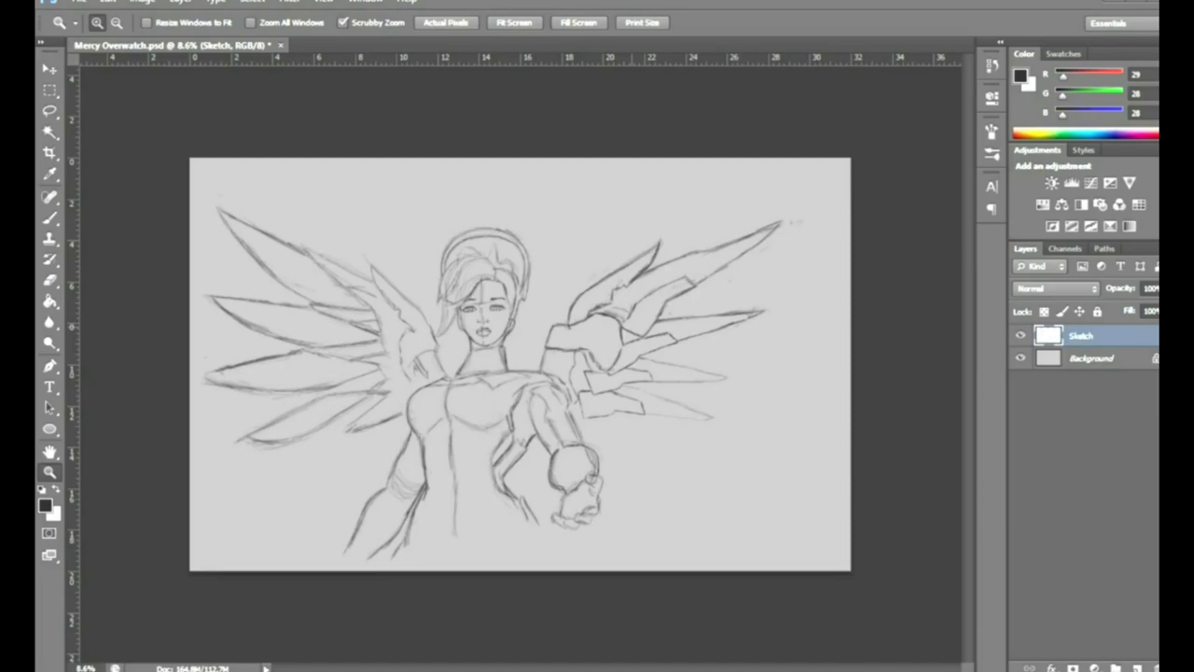
# Lasso the fist and move it into place at the end of the arm
pyautogui.moveTo(644, 308); pyautogui.dragTo(700, 308)
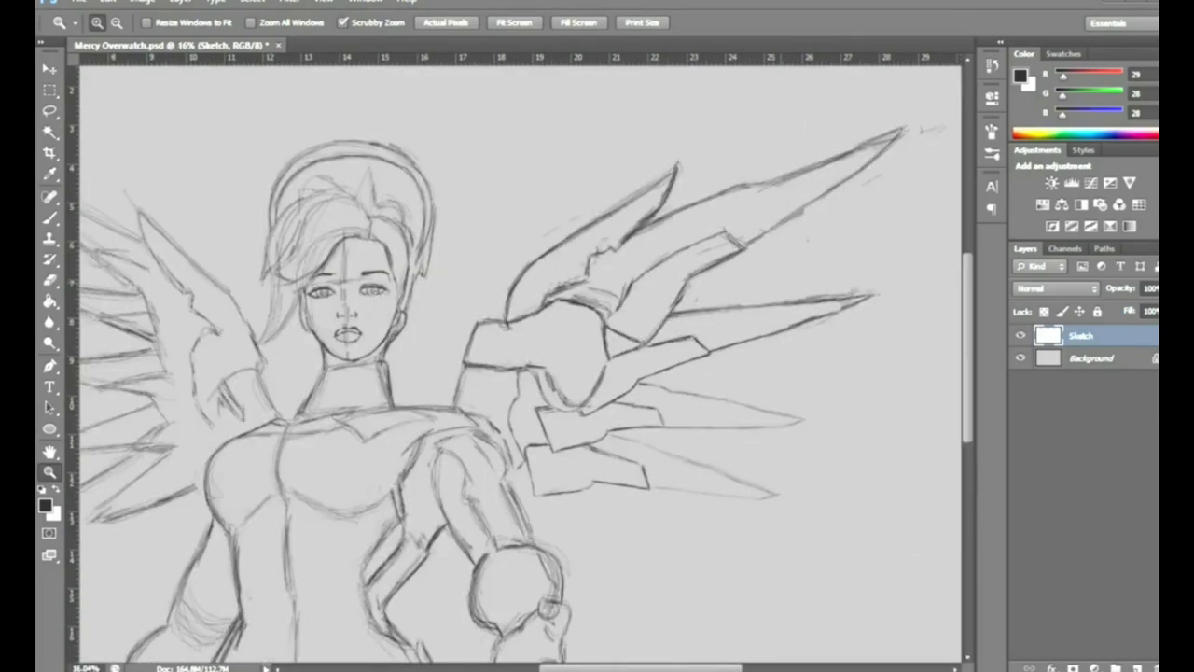
pyautogui.scroll(-3, 521, 364)
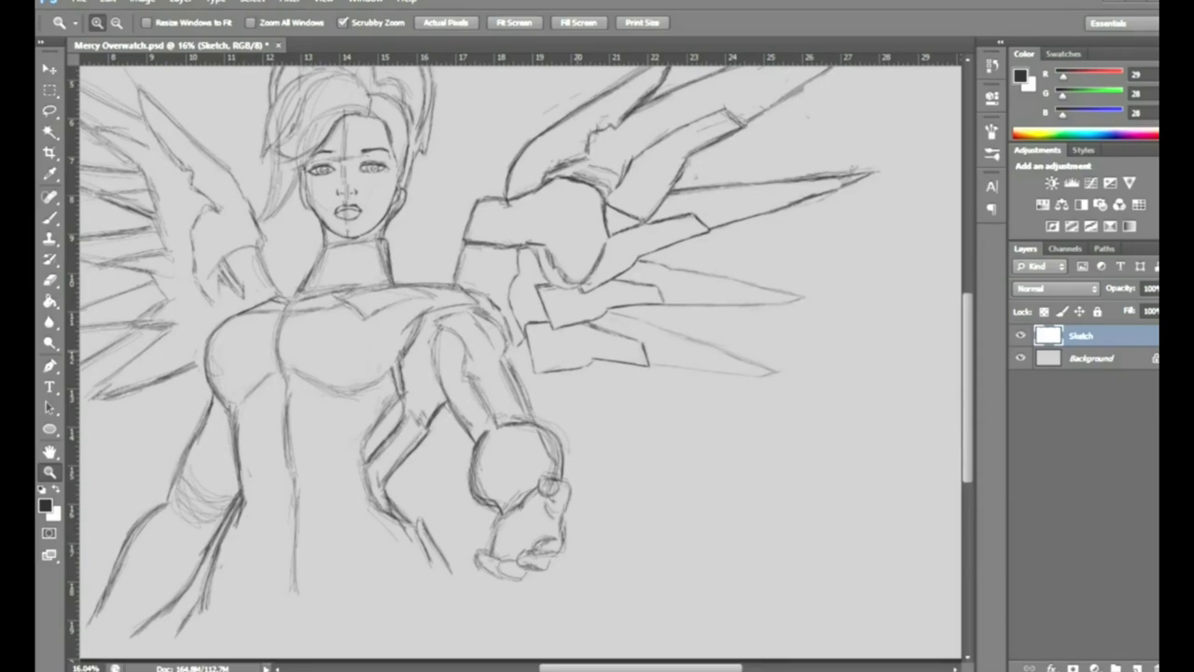
pyautogui.moveTo(560, 467); pyautogui.dragTo(579, 466)
pyautogui.press('l')
pyautogui.moveTo(508, 410); pyautogui.dragTo(513, 412)
pyautogui.press('v')
pyautogui.moveTo(555, 468)
pyautogui.mouseDown()
pyautogui.moveTo(558, 487)
pyautogui.moveTo(544, 455)
pyautogui.moveTo(605, 446)
pyautogui.moveTo(622, 419)
pyautogui.mouseUp()
# Enlarge the fist with Free Transform and deselect it
pyautogui.hotkey('ctrl', 'd')
pyautogui.press('l')
pyautogui.hotkey('ctrl', 't')
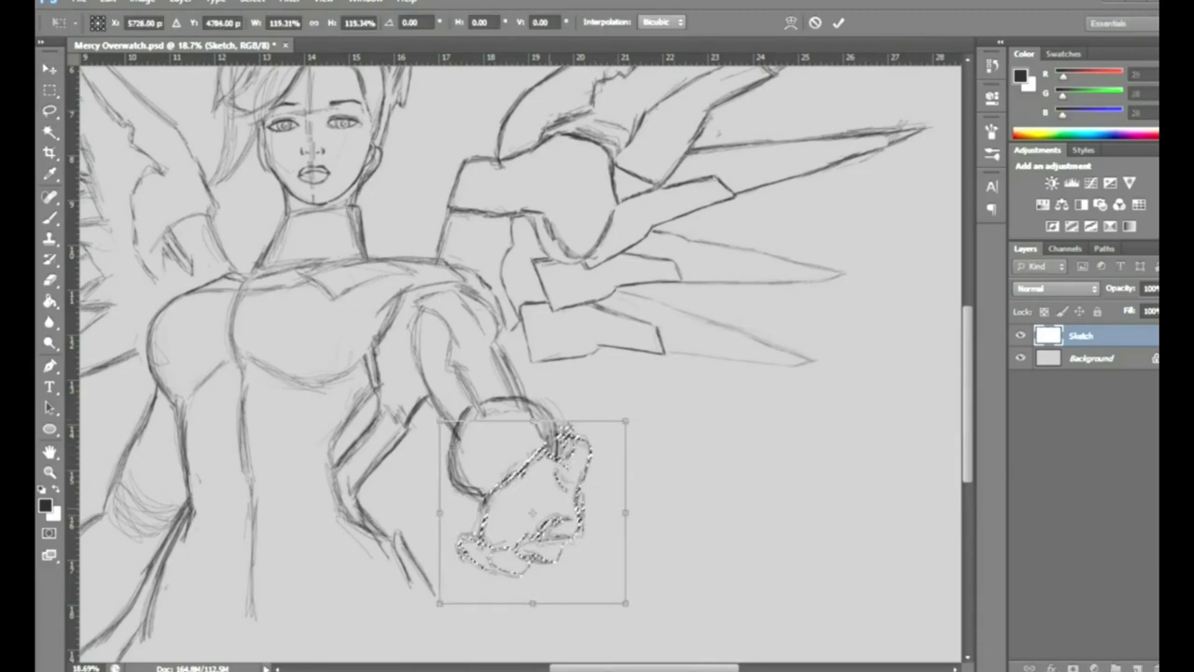
pyautogui.press('Return')
pyautogui.hotkey('ctrl', 'd')
# Erase faint stray strokes along the fist's lower-left edge
pyautogui.press('e')
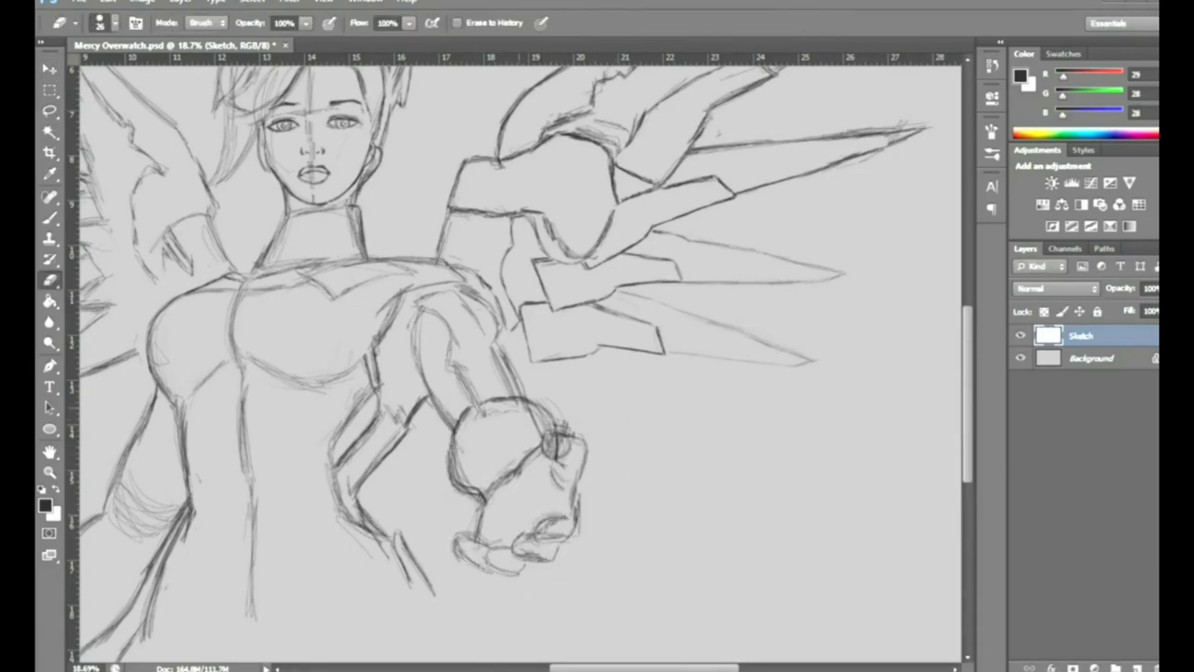
pyautogui.moveTo(462, 471); pyautogui.dragTo(487, 488)
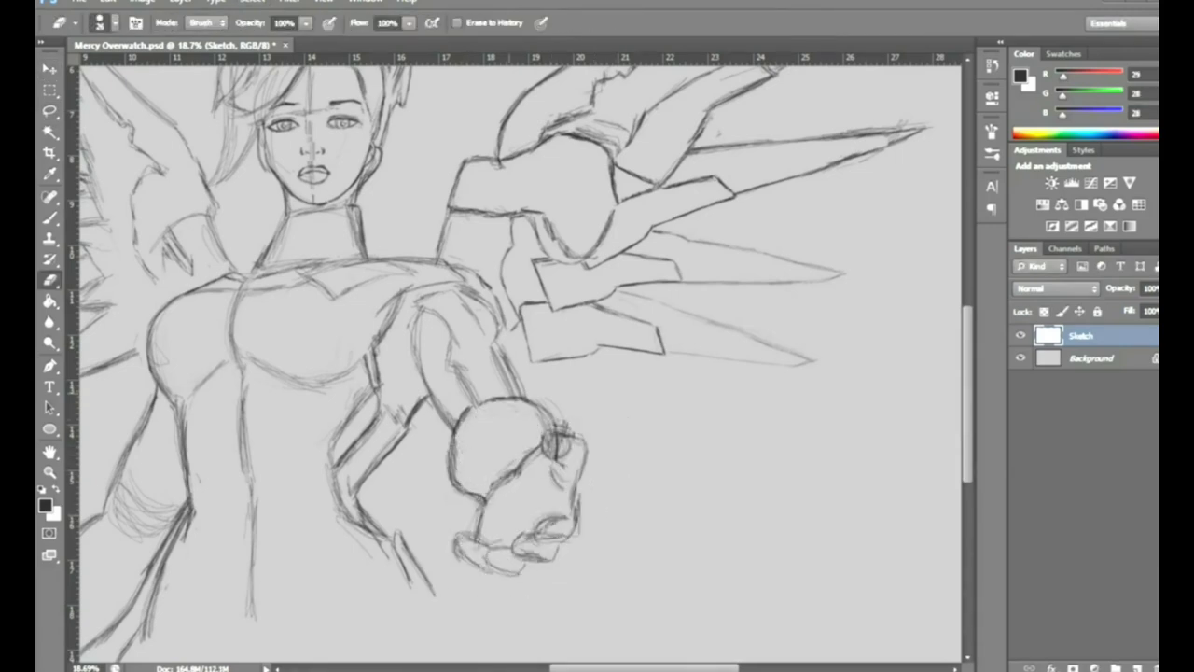
pyautogui.press('b')
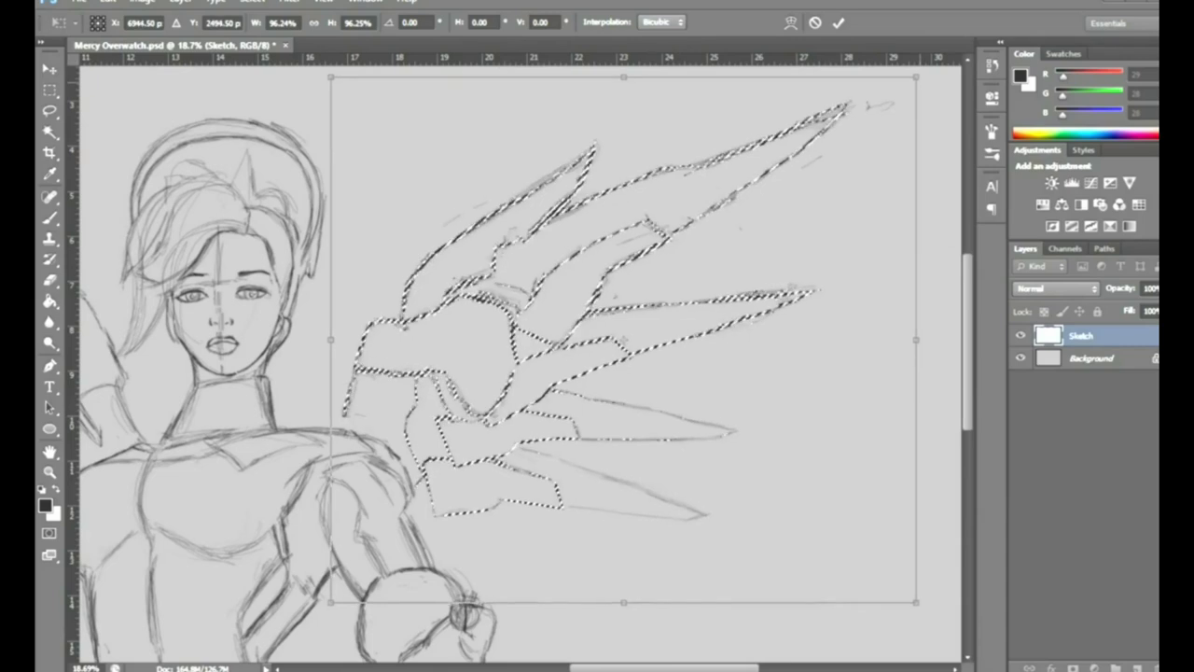
pyautogui.press('e')
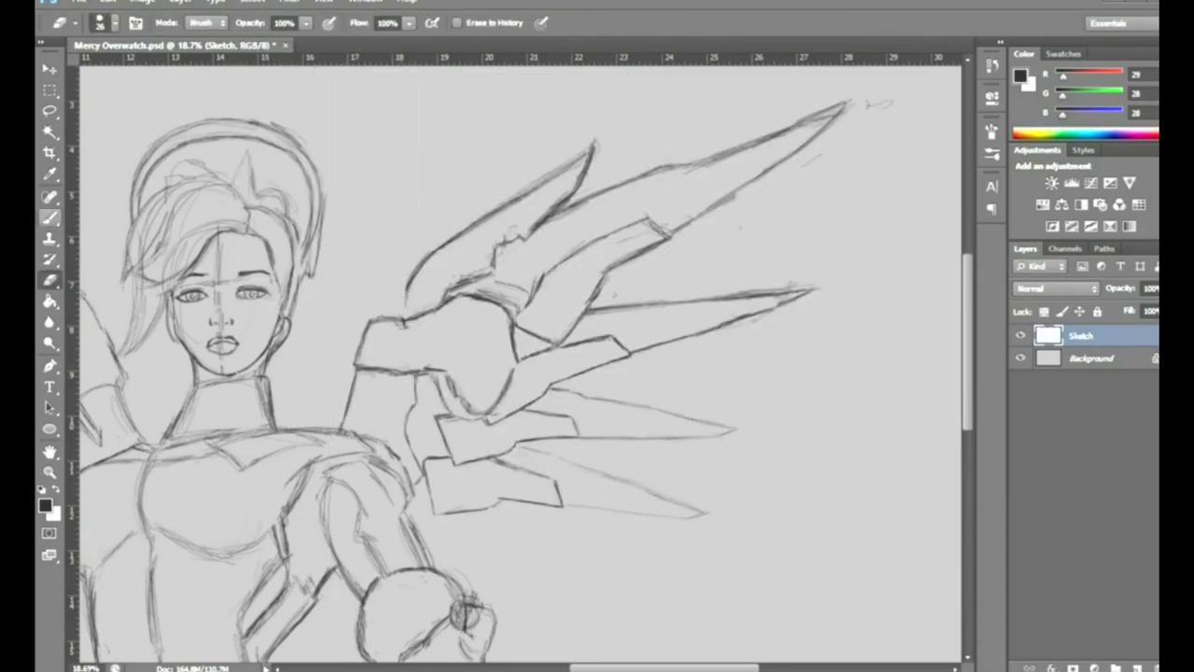
pyautogui.press('b')
pyautogui.press('e')
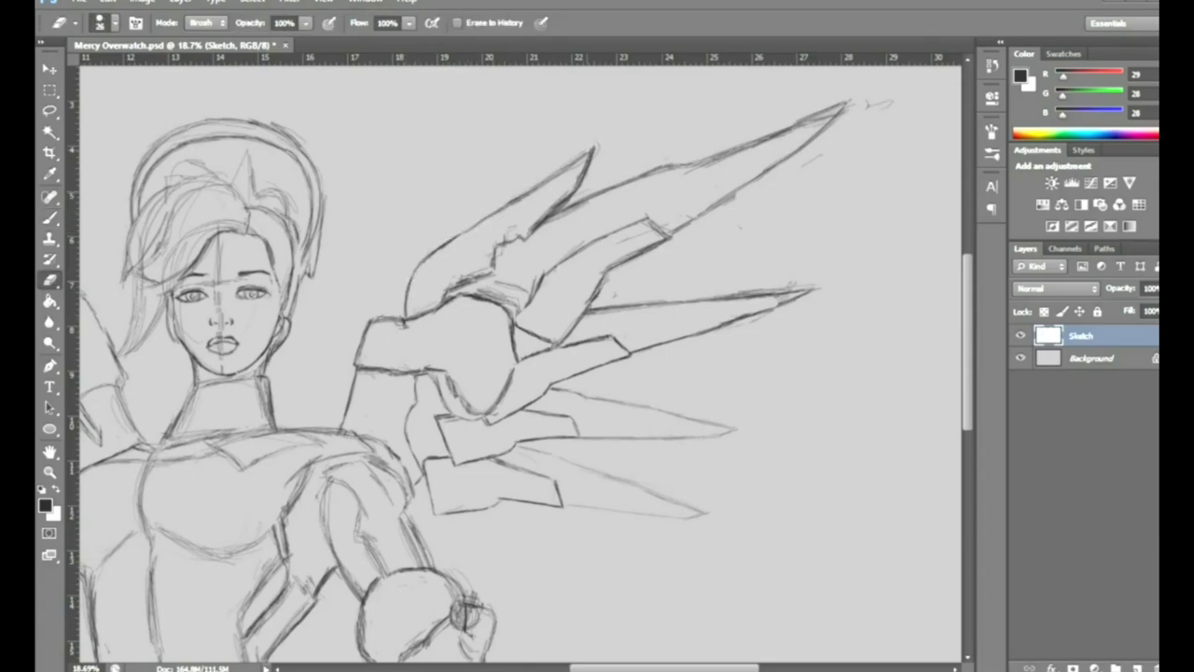
pyautogui.press('b')
pyautogui.press('e')
pyautogui.press('b')
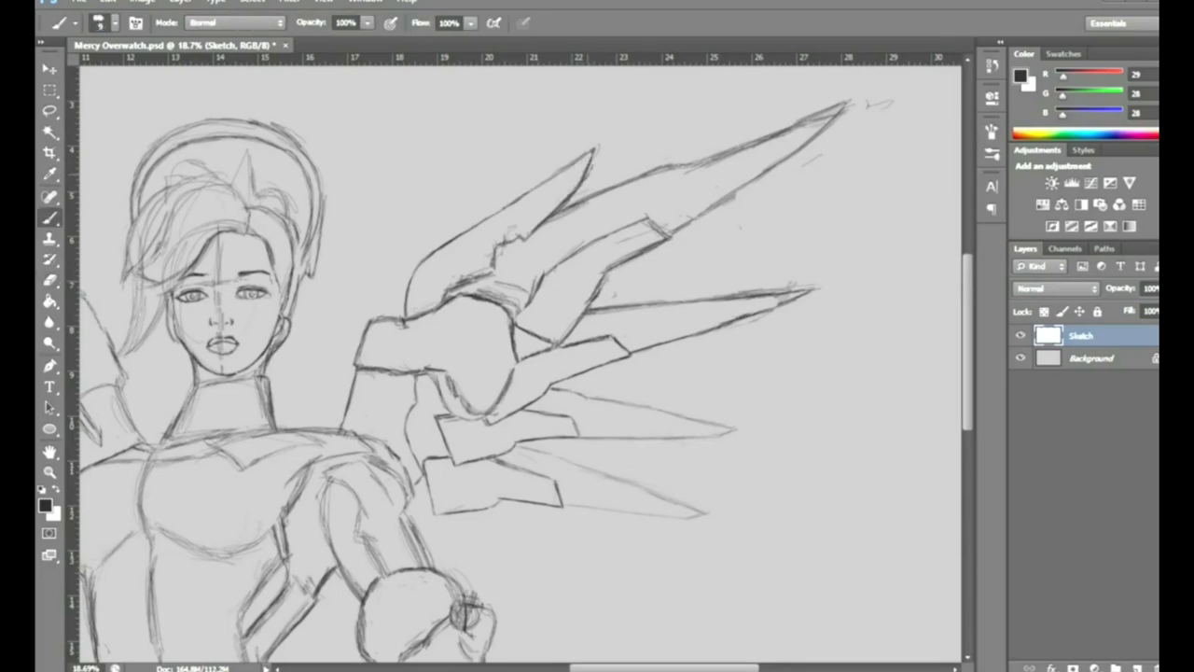
# Extend a short pencil stroke below the fist and trim part of it
pyautogui.press('e')
pyautogui.press('b')
pyautogui.press('e')
pyautogui.press('b')
pyautogui.moveTo(422, 538)
pyautogui.mouseDown()
pyautogui.moveTo(493, 539)
pyautogui.moveTo(465, 538)
pyautogui.moveTo(492, 553)
pyautogui.moveTo(461, 540)
pyautogui.moveTo(521, 571)
pyautogui.mouseUp()
pyautogui.press('e')
pyautogui.press('b')
pyautogui.press('e')
pyautogui.press('b')
# Draw two long feather strokes below the wing
pyautogui.press('e')
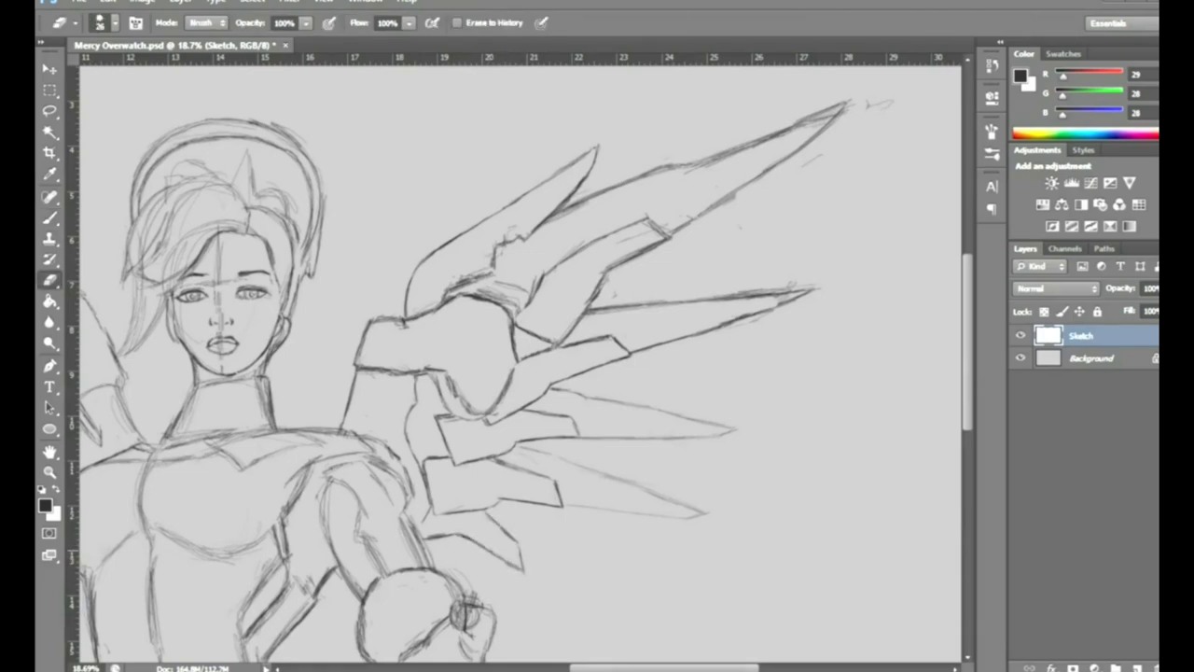
pyautogui.moveTo(467, 614); pyautogui.dragTo(342, 475)
pyautogui.press('b')
pyautogui.moveTo(436, 373); pyautogui.dragTo(536, 472)
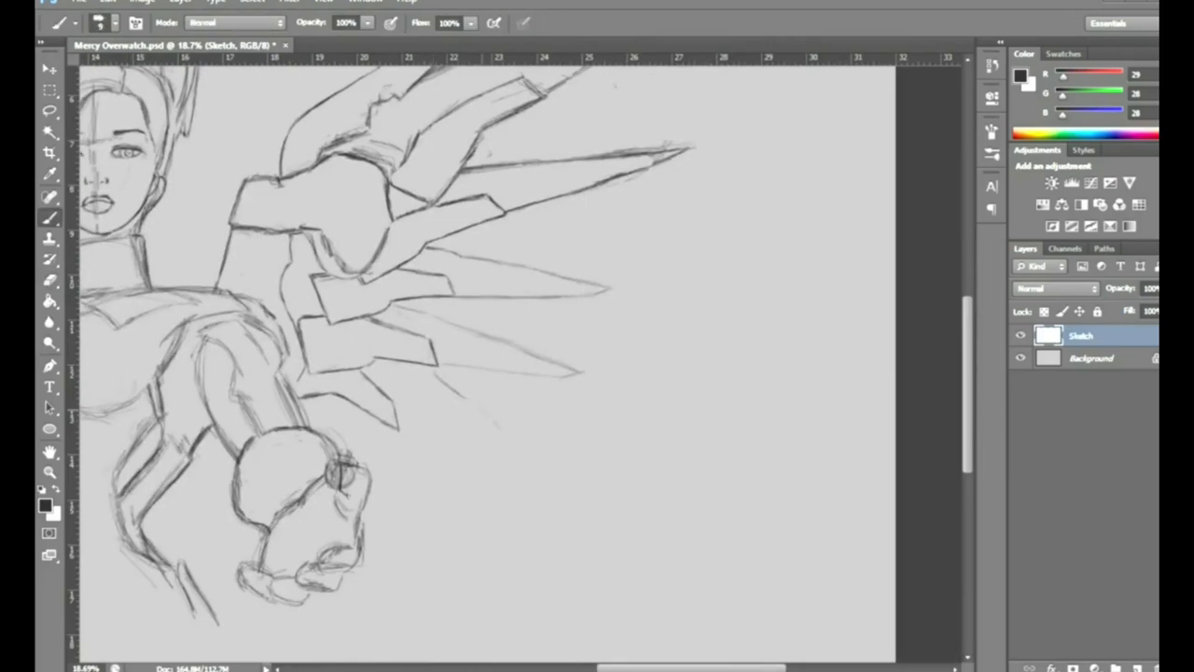
pyautogui.moveTo(403, 429); pyautogui.dragTo(546, 481)
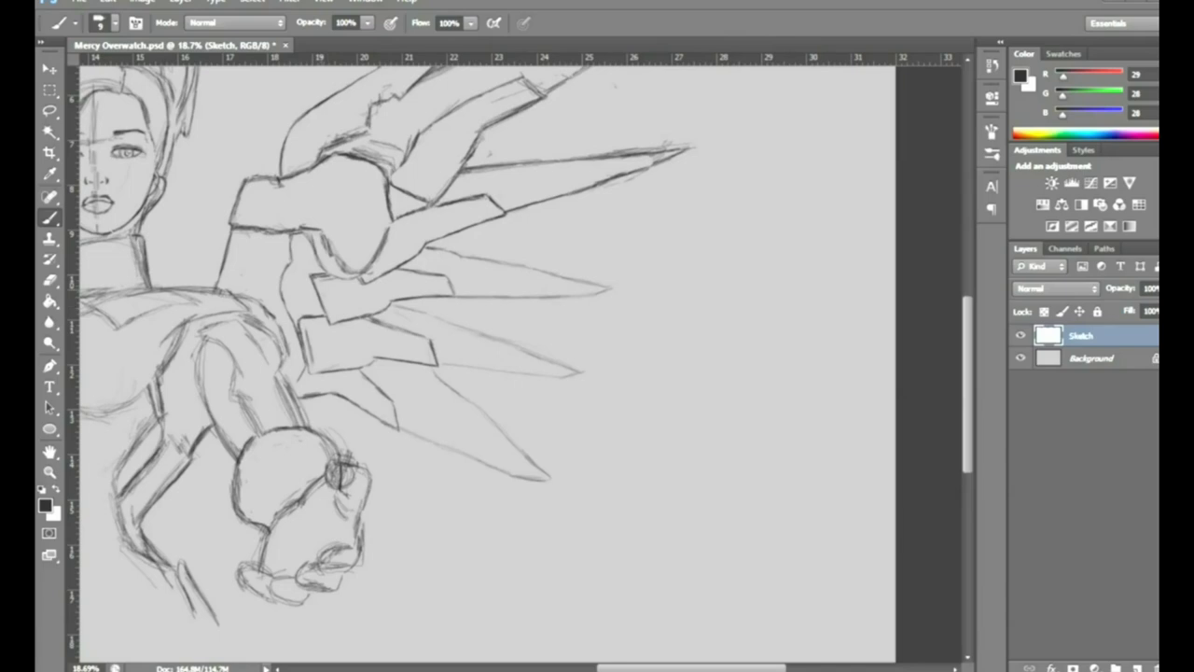
# Erase stray marks on the fist and sketch two pointed fingers below it
pyautogui.press('e')
pyautogui.moveTo(341, 473)
pyautogui.mouseDown()
pyautogui.moveTo(366, 439)
pyautogui.moveTo(375, 476)
pyautogui.moveTo(385, 450)
pyautogui.mouseUp()
pyautogui.press('b')
pyautogui.press('e')
pyautogui.press('b')
pyautogui.press('e')
pyautogui.moveTo(338, 487); pyautogui.dragTo(392, 595)
pyautogui.press('b')
pyautogui.moveTo(366, 528); pyautogui.dragTo(392, 595)
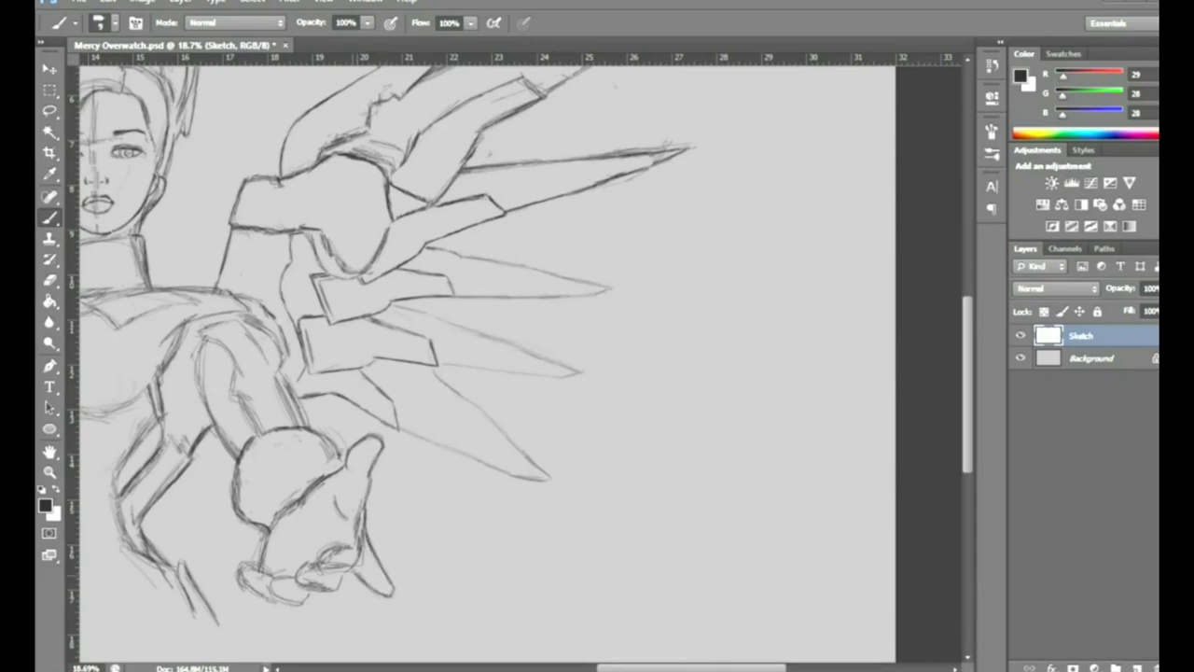
pyautogui.moveTo(317, 576)
pyautogui.mouseDown()
pyautogui.moveTo(334, 627)
pyautogui.moveTo(345, 589)
pyautogui.moveTo(352, 597)
pyautogui.mouseUp()
# Zoom in on the hand and rotate the curled finger segment into place
pyautogui.press('z')
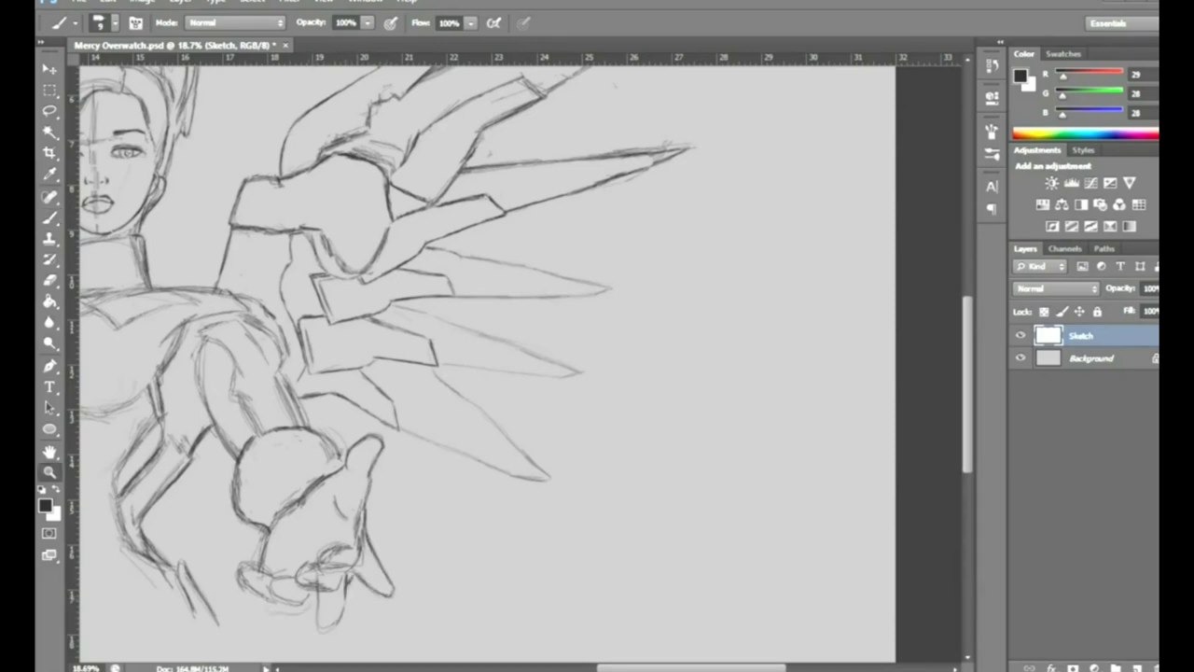
pyautogui.click(308, 523)
pyautogui.press('l')
pyautogui.moveTo(234, 424); pyautogui.dragTo(238, 429)
pyautogui.hotkey('ctrl', 't')
pyautogui.moveTo(236, 487); pyautogui.dragTo(205, 467)
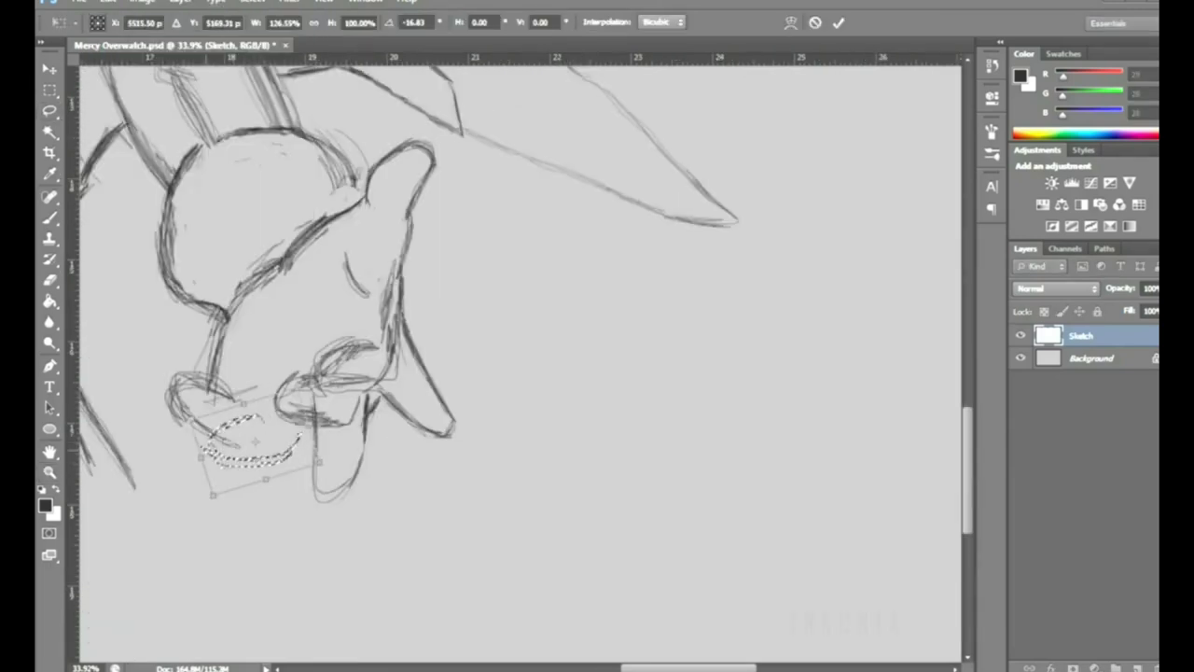
pyautogui.press('Return')
pyautogui.hotkey('ctrl', 'd')
# Erase old knuckle strokes and redraw the knuckle and finger lines
pyautogui.press('e')
pyautogui.moveTo(364, 345)
pyautogui.mouseDown()
pyautogui.moveTo(313, 392)
pyautogui.moveTo(355, 420)
pyautogui.moveTo(373, 348)
pyautogui.moveTo(388, 337)
pyautogui.mouseUp()
pyautogui.press('b')
pyautogui.moveTo(224, 463); pyautogui.dragTo(312, 431)
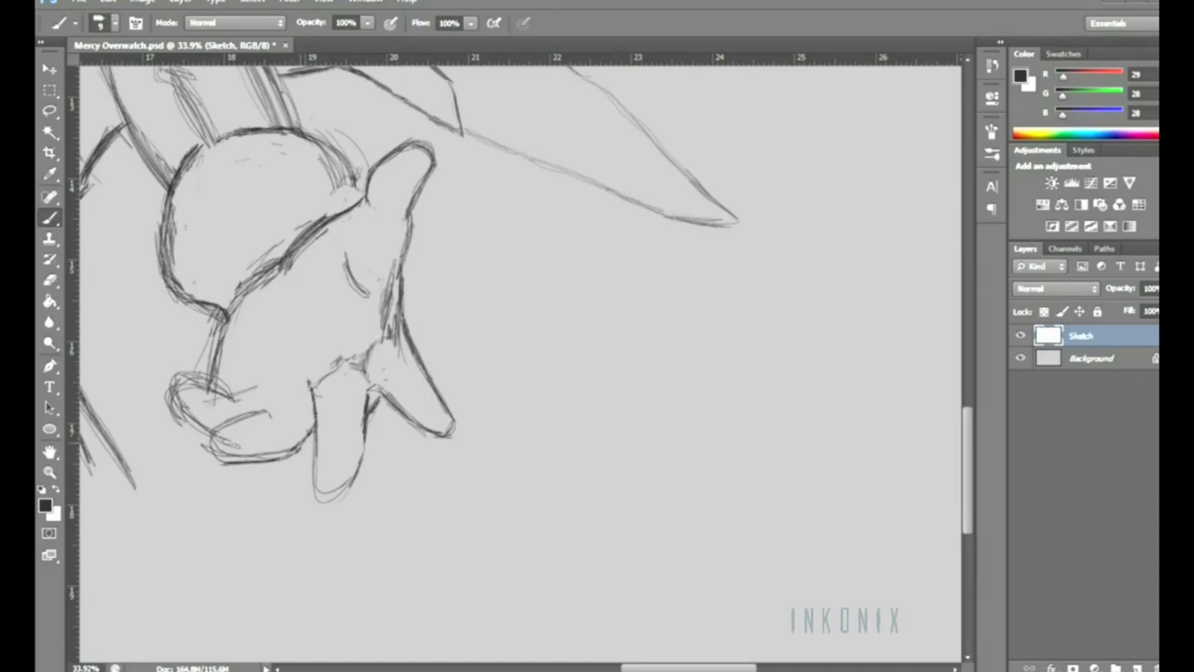
pyautogui.moveTo(211, 459)
pyautogui.mouseDown()
pyautogui.moveTo(269, 420)
pyautogui.moveTo(280, 425)
pyautogui.mouseUp()
pyautogui.moveTo(261, 400)
pyautogui.mouseDown()
pyautogui.moveTo(265, 420)
pyautogui.moveTo(168, 405)
pyautogui.moveTo(211, 440)
pyautogui.mouseUp()
pyautogui.moveTo(166, 407)
pyautogui.mouseDown()
pyautogui.moveTo(220, 386)
pyautogui.moveTo(205, 371)
pyautogui.moveTo(241, 293)
pyautogui.moveTo(327, 228)
pyautogui.mouseUp()
# Darken the arm line and erase doubled strokes along the arm and lower hand
pyautogui.press('e')
pyautogui.press('e')
pyautogui.rightClick(183, 375)
pyautogui.press('Escape')
pyautogui.press('b')
pyautogui.press('e')
pyautogui.moveTo(276, 263); pyautogui.dragTo(340, 218)
pyautogui.press('[')
pyautogui.moveTo(207, 364)
pyautogui.mouseDown()
pyautogui.moveTo(200, 338)
pyautogui.moveTo(219, 325)
pyautogui.mouseUp()
pyautogui.moveTo(213, 384); pyautogui.dragTo(226, 332)
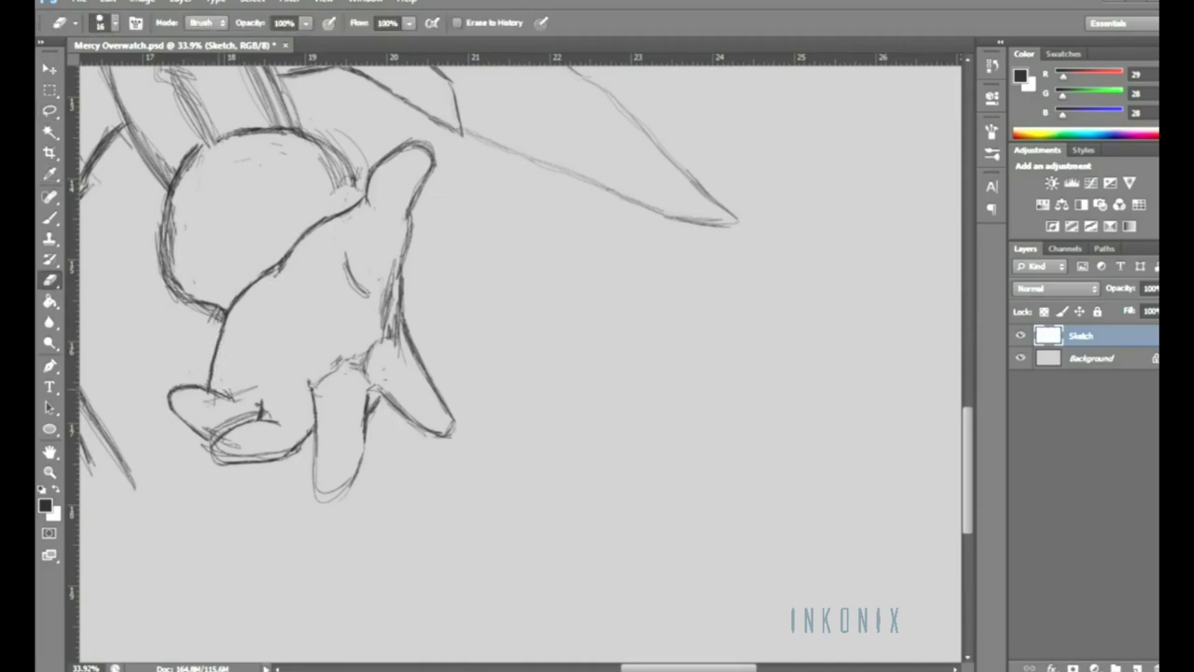
pyautogui.moveTo(207, 435)
pyautogui.mouseDown()
pyautogui.moveTo(255, 417)
pyautogui.moveTo(229, 456)
pyautogui.moveTo(299, 453)
pyautogui.mouseUp()
# Rotate and scale the thumb into place
pyautogui.press('l')
pyautogui.moveTo(187, 390); pyautogui.dragTo(208, 451)
pyautogui.hotkey('ctrl', 't')
pyautogui.moveTo(261, 337)
pyautogui.mouseDown()
pyautogui.moveTo(199, 424)
pyautogui.moveTo(247, 401)
pyautogui.mouseUp()
pyautogui.press('Return')
pyautogui.hotkey('ctrl', 'd')
# Touch up strokes near the thumb and redraw the middle finger more cleanly
pyautogui.press('b')
pyautogui.moveTo(211, 446); pyautogui.dragTo(221, 463)
pyautogui.press('e')
pyautogui.moveTo(206, 401); pyautogui.dragTo(220, 463)
pyautogui.press('b')
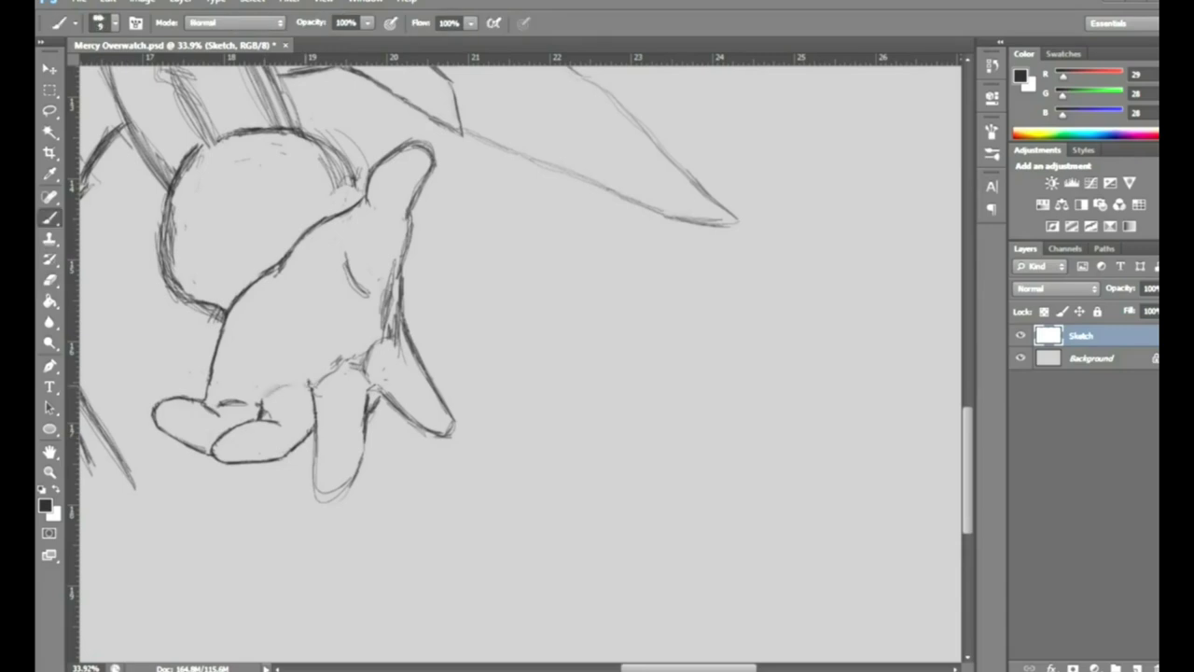
pyautogui.moveTo(315, 436)
pyautogui.mouseDown()
pyautogui.moveTo(347, 497)
pyautogui.moveTo(362, 454)
pyautogui.moveTo(347, 499)
pyautogui.mouseUp()
pyautogui.press('e')
pyautogui.press('b')
# Zoom out to see the whole figure
pyautogui.press('z')
pyautogui.scroll(-5, 521, 362)
pyautogui.scroll(4, 630, 565)
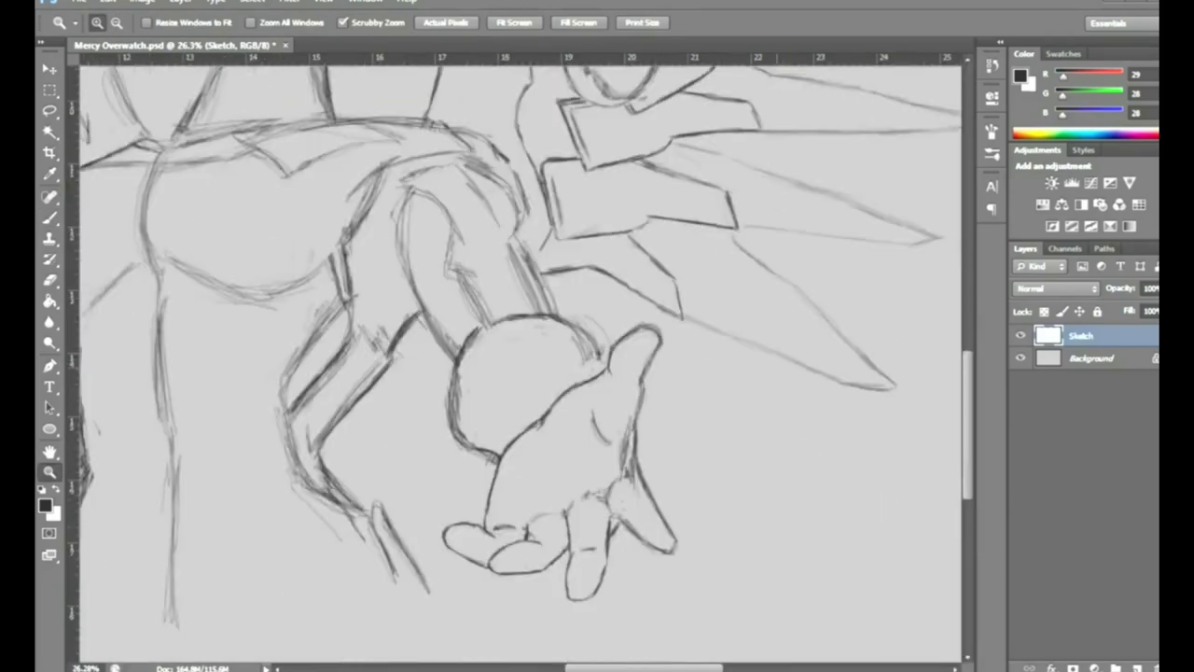
pyautogui.press('b')
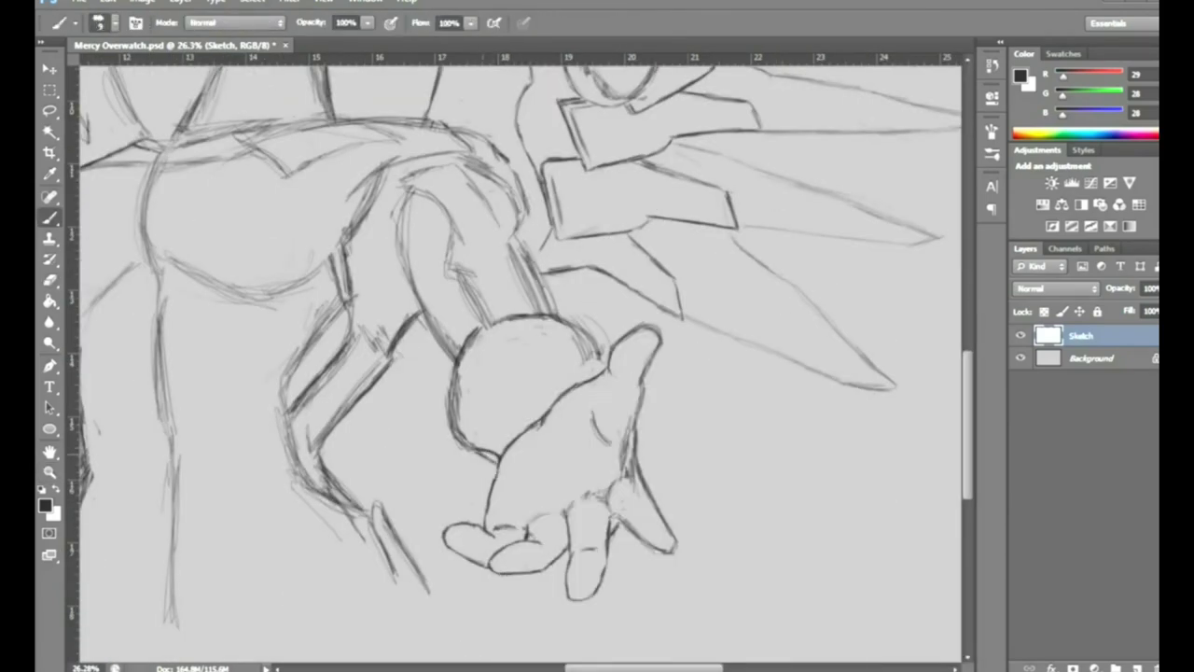
pyautogui.press('e')
pyautogui.rightClick(509, 390)
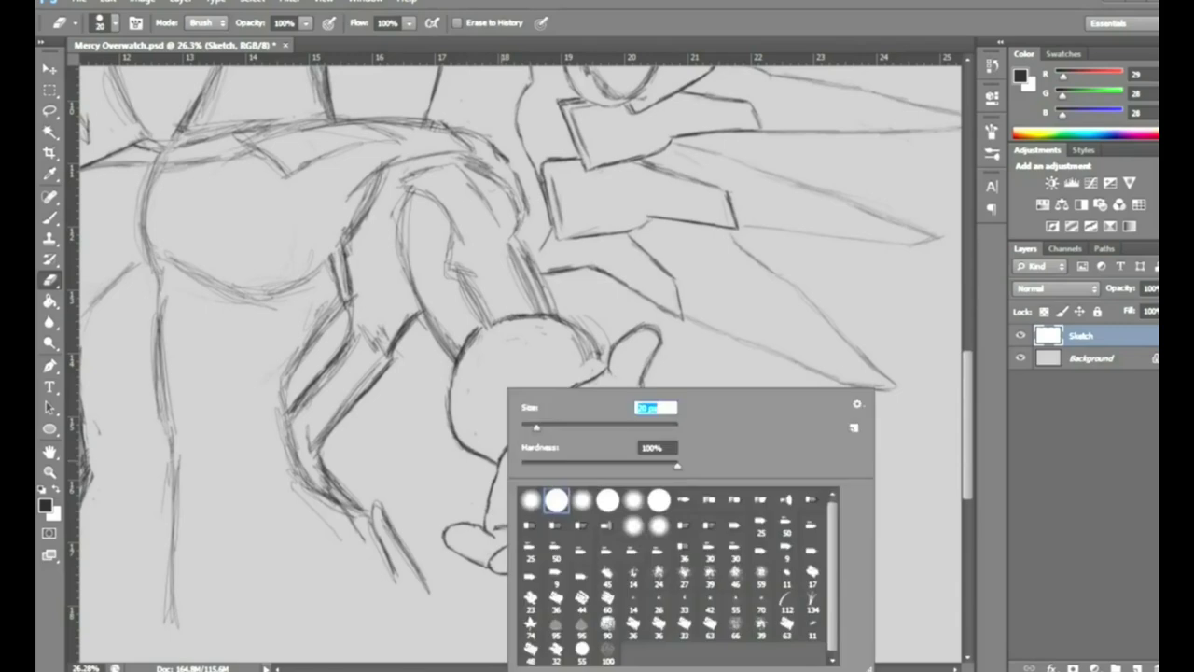
# Enlarge the whole open hand to about 107% and lighten strokes where forearm meets hand
pyautogui.press('l')
pyautogui.moveTo(426, 523)
pyautogui.mouseDown()
pyautogui.moveTo(665, 317)
pyautogui.moveTo(732, 301)
pyautogui.mouseUp()
pyautogui.hotkey('ctrl', 't')
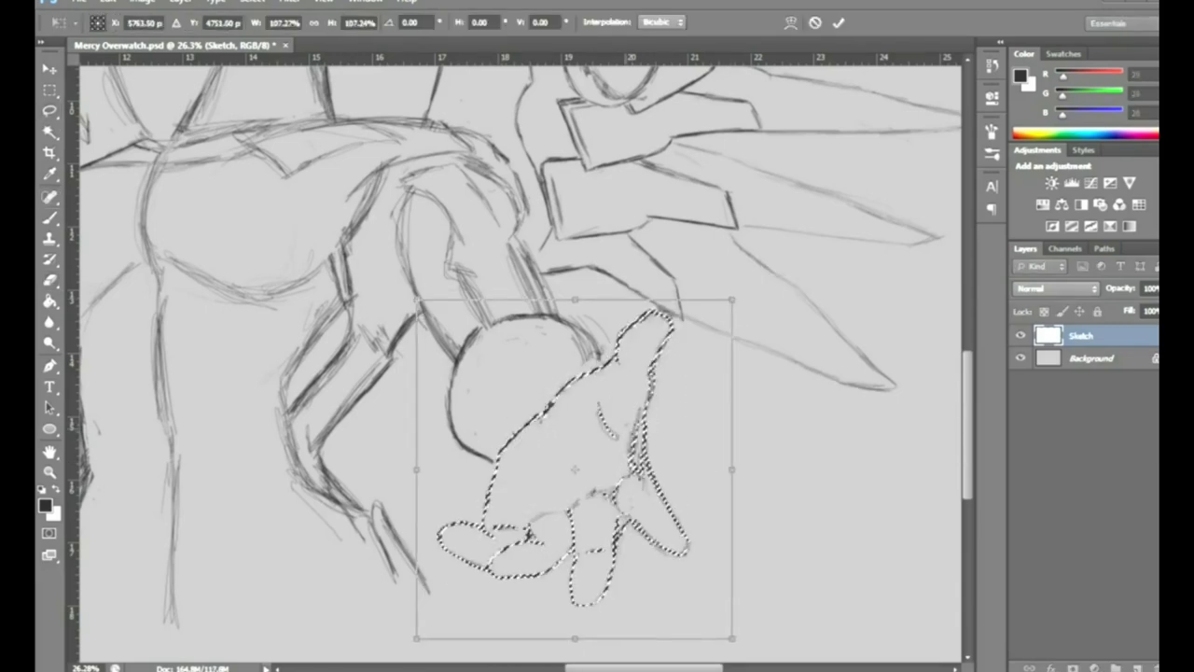
pyautogui.press('Return')
pyautogui.click(254, 1)
pyautogui.click(322, 34)
pyautogui.press('e')
pyautogui.moveTo(448, 347); pyautogui.dragTo(438, 311)
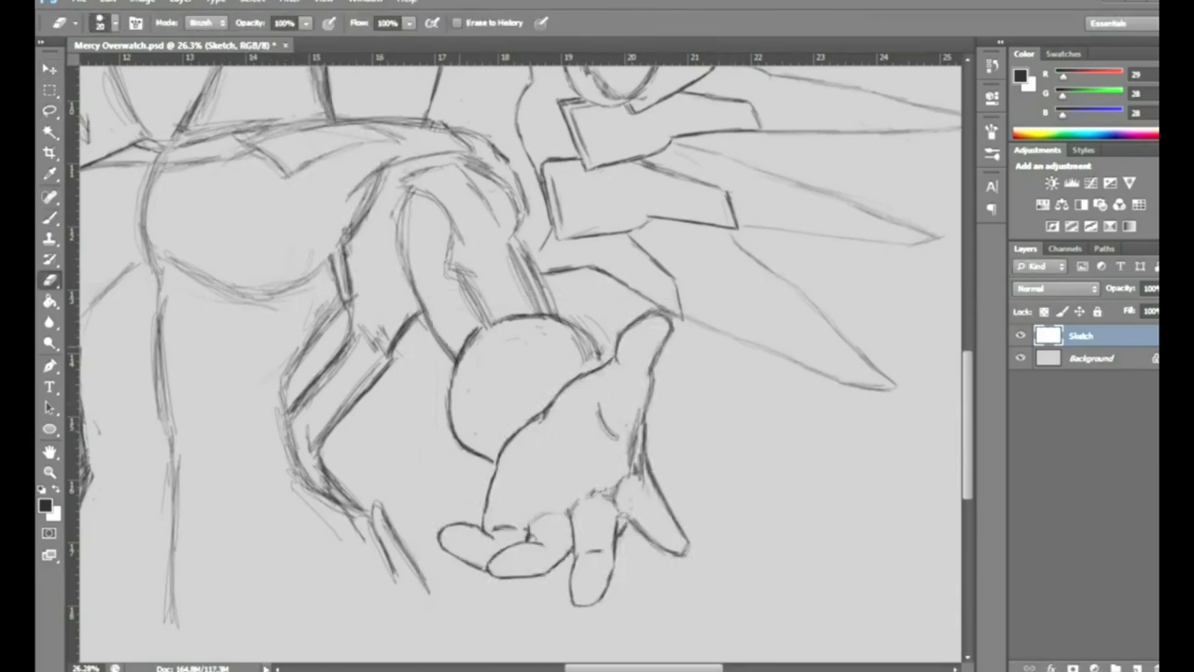
# Fit the canvas, zoom onto the face, and darken the left eye's lower lid
pyautogui.press('z')
pyautogui.hotkey('ctrl', '0')
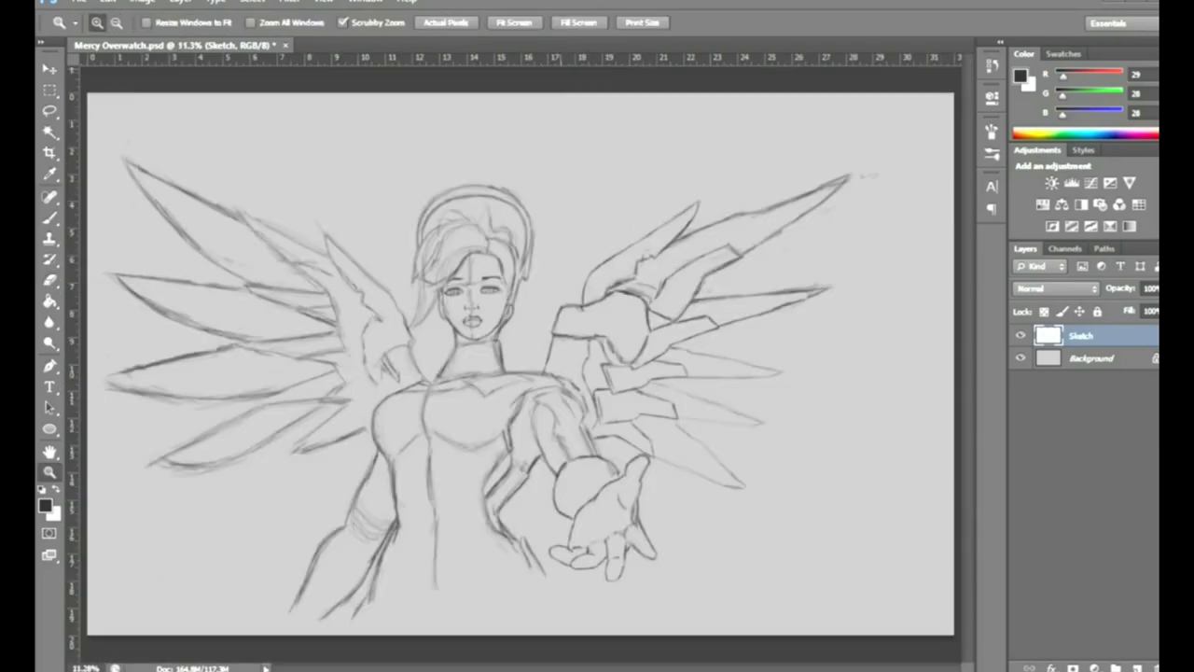
pyautogui.moveTo(474, 294); pyautogui.dragTo(578, 294)
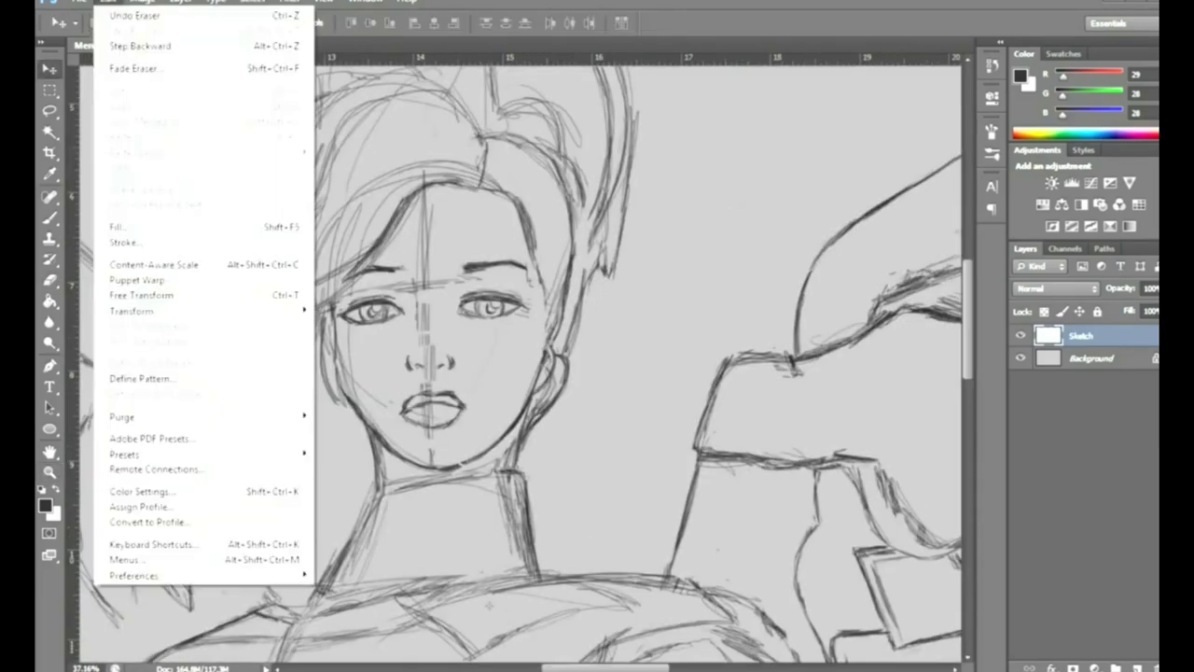
pyautogui.press('b')
pyautogui.moveTo(370, 310); pyautogui.dragTo(409, 305)
# Erase the central vertical guide line and stray lines around the brows
pyautogui.press('e')
pyautogui.moveTo(448, 263); pyautogui.dragTo(514, 268)
pyautogui.moveTo(537, 224); pyautogui.dragTo(536, 317)
pyautogui.moveTo(537, 126); pyautogui.dragTo(528, 446)
pyautogui.moveTo(558, 272); pyautogui.dragTo(601, 280)
pyautogui.moveTo(364, 264); pyautogui.dragTo(373, 278)
pyautogui.moveTo(430, 245); pyautogui.dragTo(429, 248)
# Erase stray marks near the right cheek and above the left eye
pyautogui.press('b')
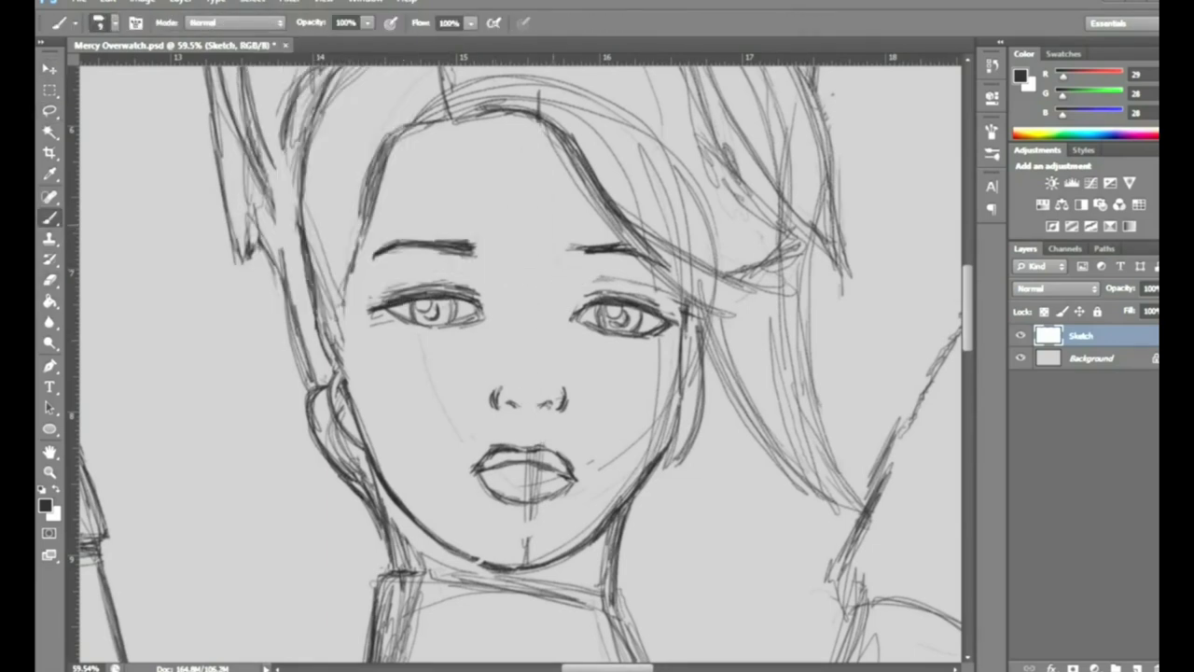
pyautogui.press('e')
pyautogui.rightClick(695, 325)
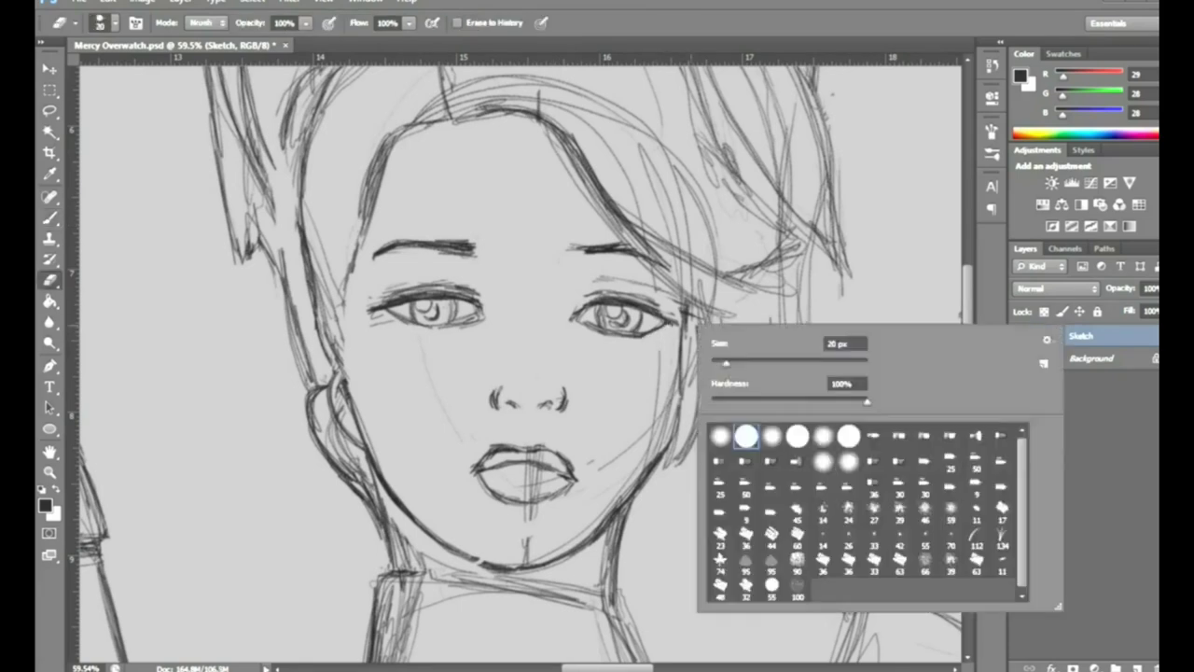
pyautogui.moveTo(659, 351); pyautogui.dragTo(657, 409)
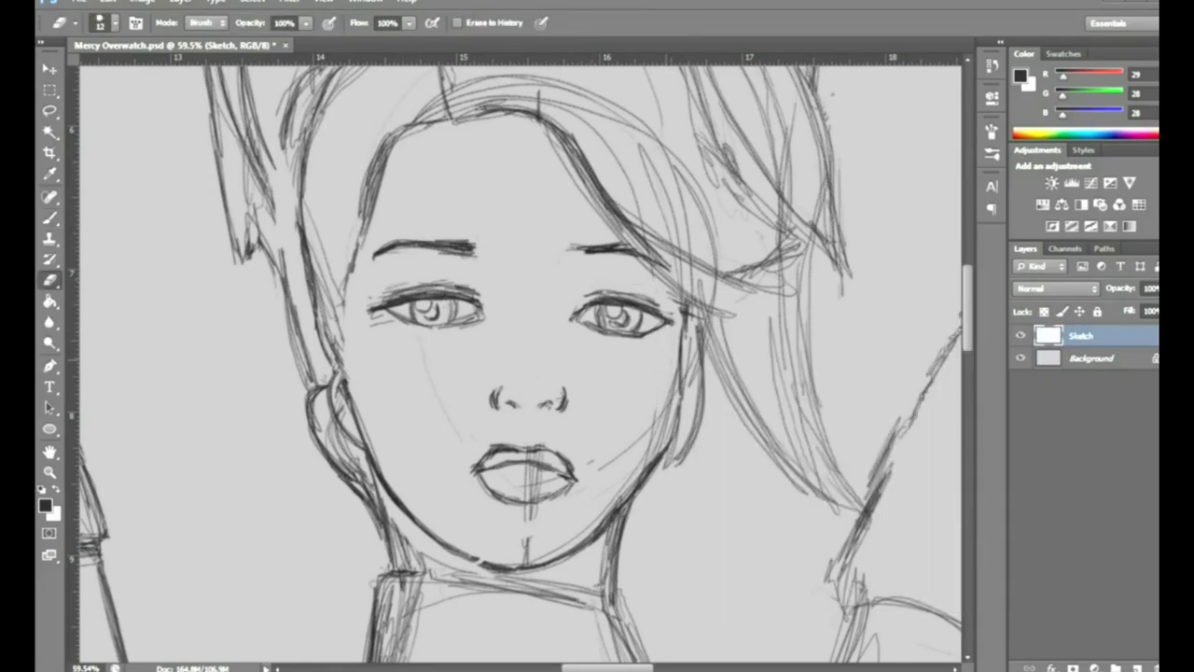
pyautogui.press('b')
pyautogui.press('e')
pyautogui.moveTo(480, 319); pyautogui.dragTo(446, 308)
pyautogui.press('b')
pyautogui.press('e')
pyautogui.moveTo(479, 290); pyautogui.dragTo(464, 286)
# Zoom in slightly and thicken the inner end of the right eyebrow
pyautogui.press('b')
pyautogui.press('e')
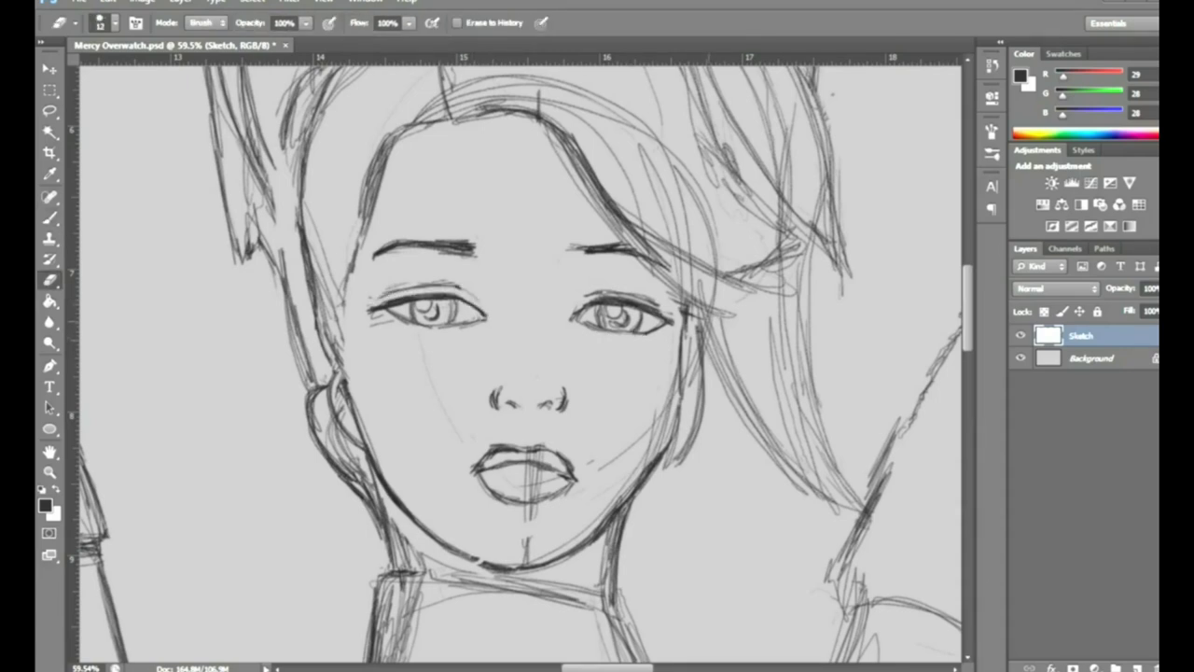
pyautogui.press('b')
pyautogui.press('e')
pyautogui.press('b')
pyautogui.press('e')
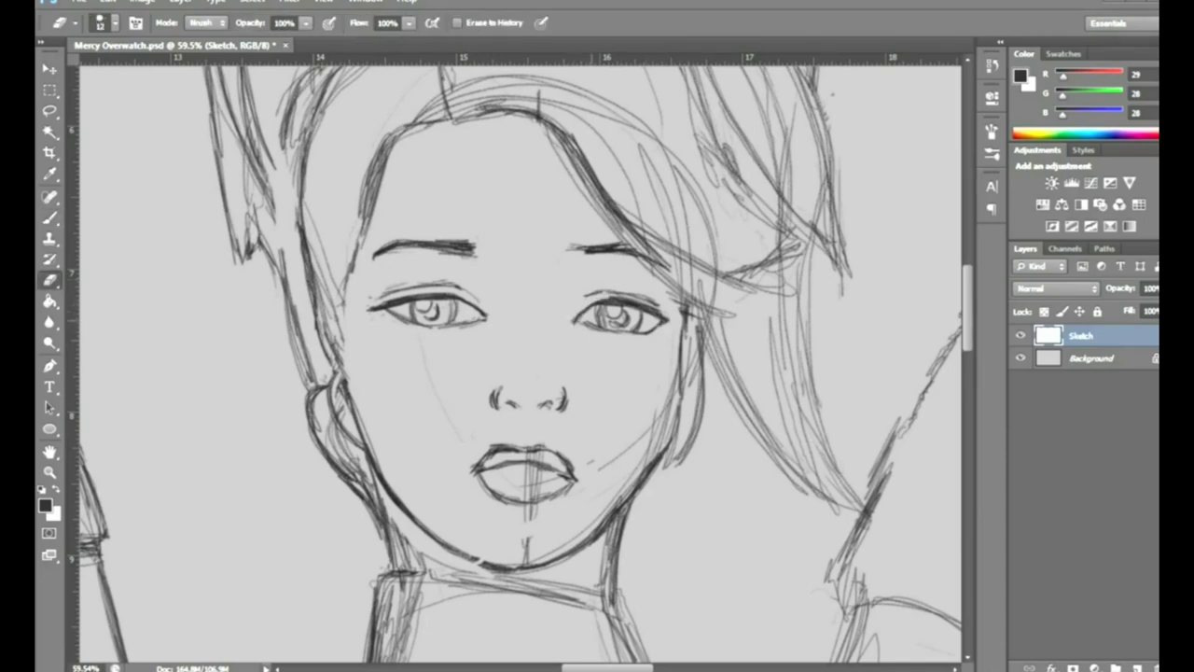
pyautogui.press('b')
pyautogui.press('e')
pyautogui.press('b')
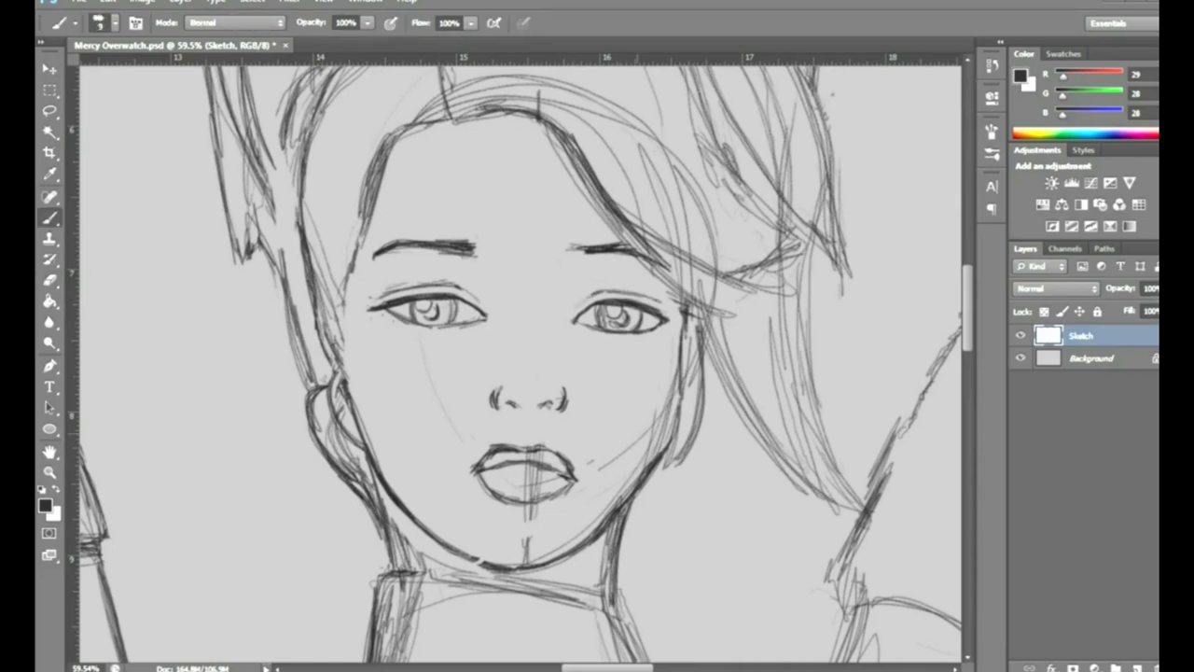
pyautogui.moveTo(523, 373); pyautogui.dragTo(578, 373)
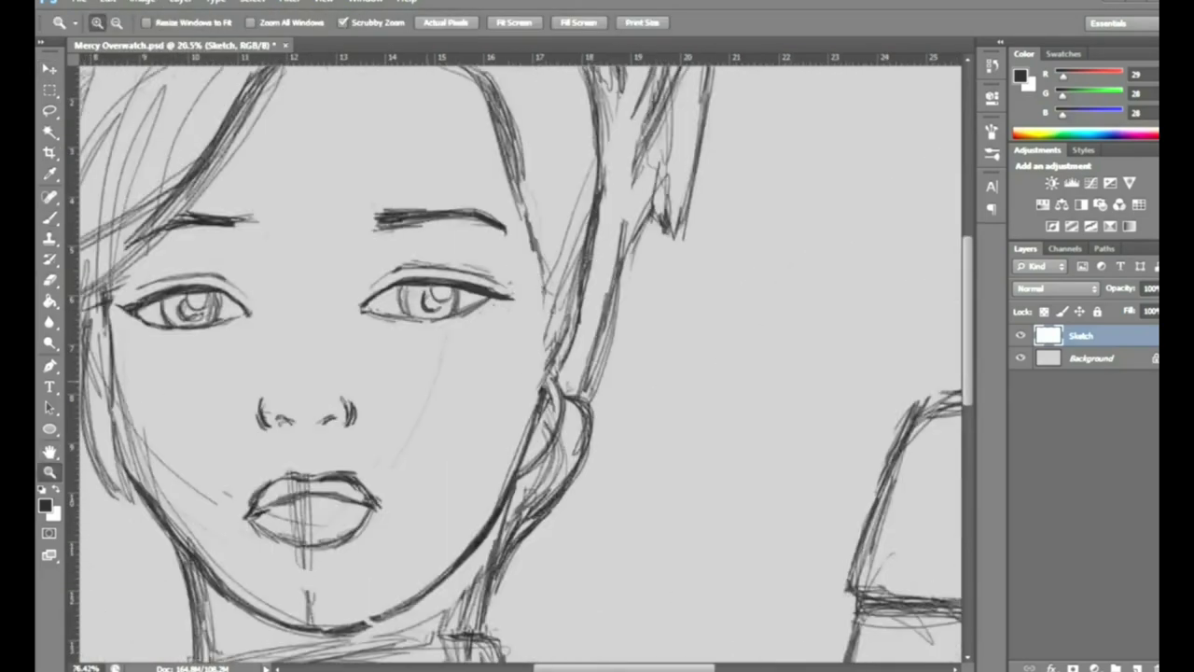
pyautogui.moveTo(362, 252)
pyautogui.mouseDown()
pyautogui.moveTo(427, 239)
pyautogui.moveTo(500, 250)
pyautogui.mouseUp()
# Darken and trim the left eyebrow, then save the sketch
pyautogui.press('e')
pyautogui.press('b')
pyautogui.press('e')
pyautogui.press('b')
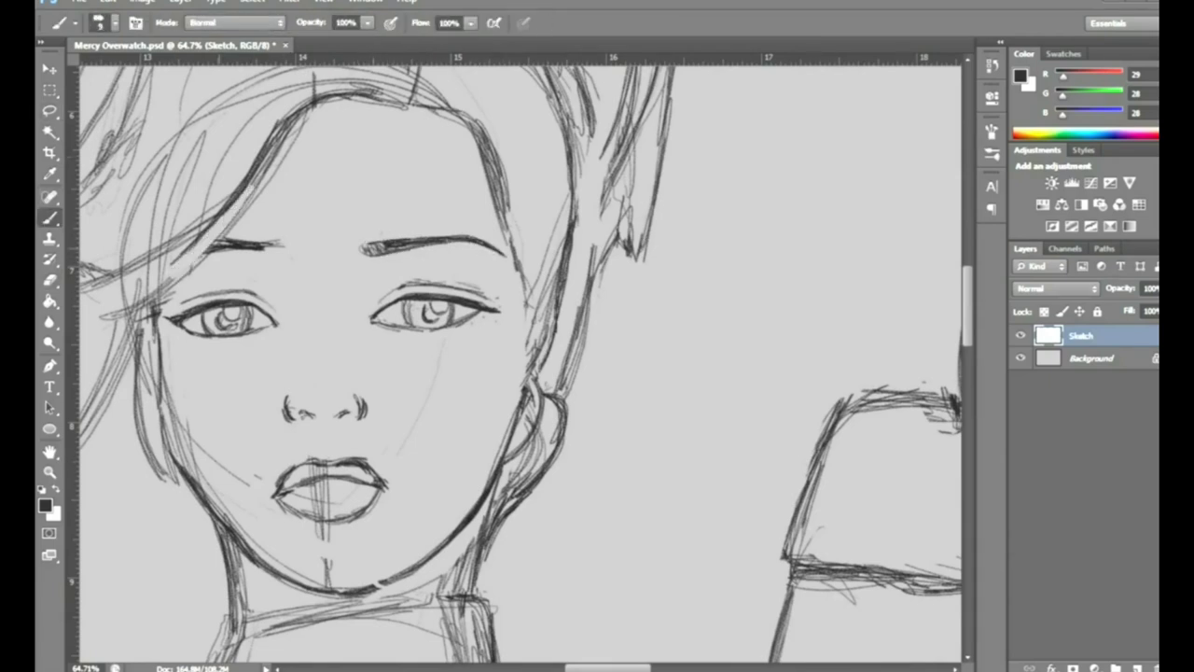
pyautogui.moveTo(224, 252)
pyautogui.mouseDown()
pyautogui.moveTo(289, 244)
pyautogui.moveTo(265, 248)
pyautogui.moveTo(280, 239)
pyautogui.mouseUp()
pyautogui.press('e')
pyautogui.scroll(2, 327, 487)
pyautogui.click(80, 2)
pyautogui.click(102, 168)
# Erase the messy sketchy strokes of the left nostril
pyautogui.press('b')
pyautogui.scroll(3, 322, 383)
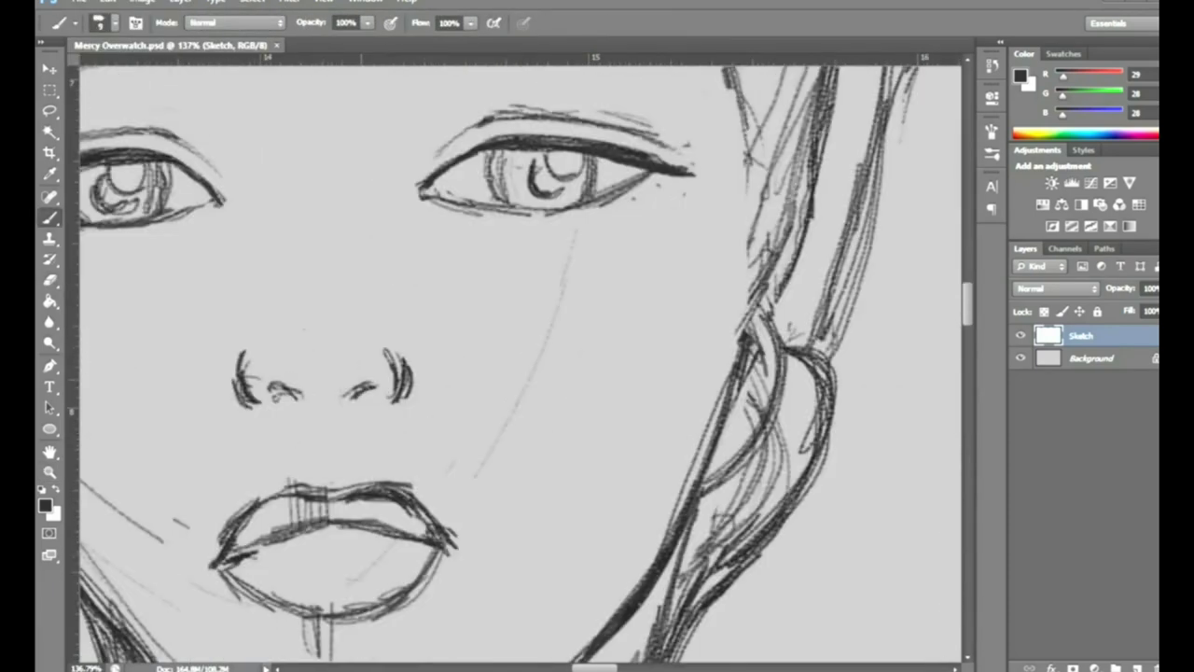
pyautogui.press('e')
pyautogui.moveTo(258, 401)
pyautogui.mouseDown()
pyautogui.moveTo(245, 384)
pyautogui.moveTo(245, 403)
pyautogui.moveTo(267, 386)
pyautogui.moveTo(304, 401)
pyautogui.moveTo(390, 381)
pyautogui.moveTo(407, 403)
pyautogui.mouseUp()
pyautogui.press('b')
pyautogui.press('e')
pyautogui.press('b')
# Redraw both nostrils as darker, clean single curves
pyautogui.moveTo(395, 349); pyautogui.dragTo(412, 372)
pyautogui.moveTo(259, 396); pyautogui.dragTo(278, 381)
pyautogui.moveTo(351, 398); pyautogui.dragTo(386, 375)
pyautogui.moveTo(358, 398)
pyautogui.mouseDown()
pyautogui.moveTo(386, 381)
pyautogui.moveTo(398, 405)
pyautogui.mouseUp()
pyautogui.press('e')
pyautogui.press('b')
pyautogui.moveTo(398, 349); pyautogui.dragTo(411, 394)
# Trace the upper lip contour darker and erase the stray lines around it
pyautogui.scroll(-1, 523, 364)
pyautogui.moveTo(280, 149)
pyautogui.mouseDown()
pyautogui.moveTo(282, 267)
pyautogui.moveTo(257, 352)
pyautogui.mouseUp()
pyautogui.press('e')
pyautogui.scroll(2, 522, 364)
pyautogui.press('b')
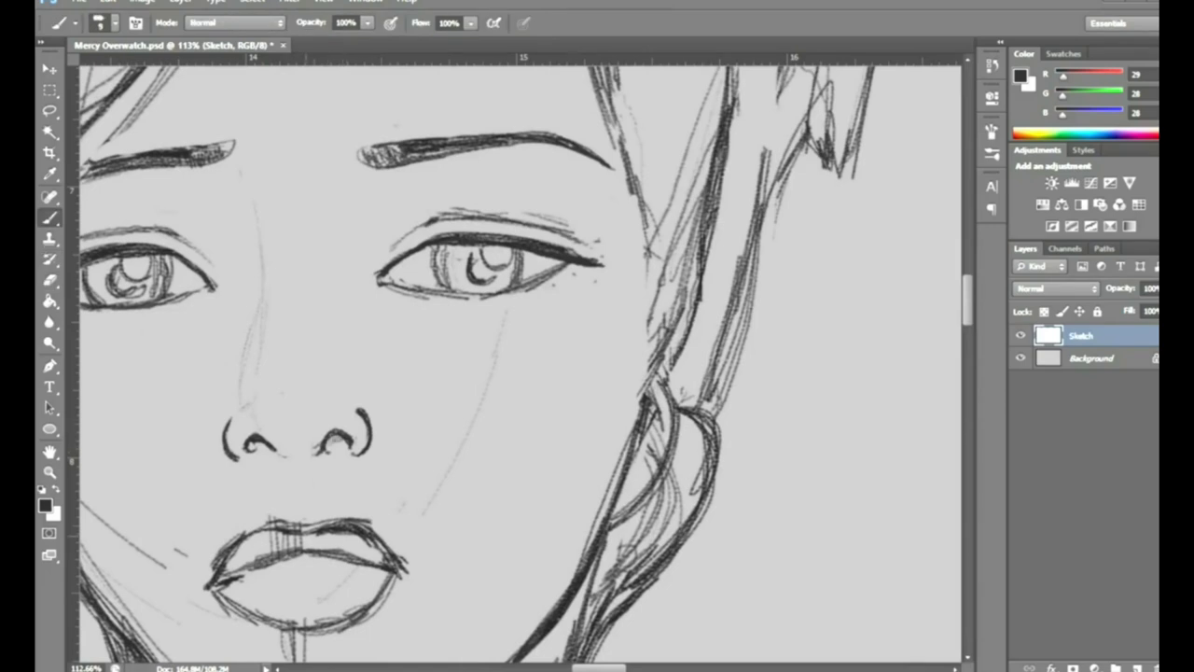
pyautogui.moveTo(523, 420); pyautogui.dragTo(522, 282)
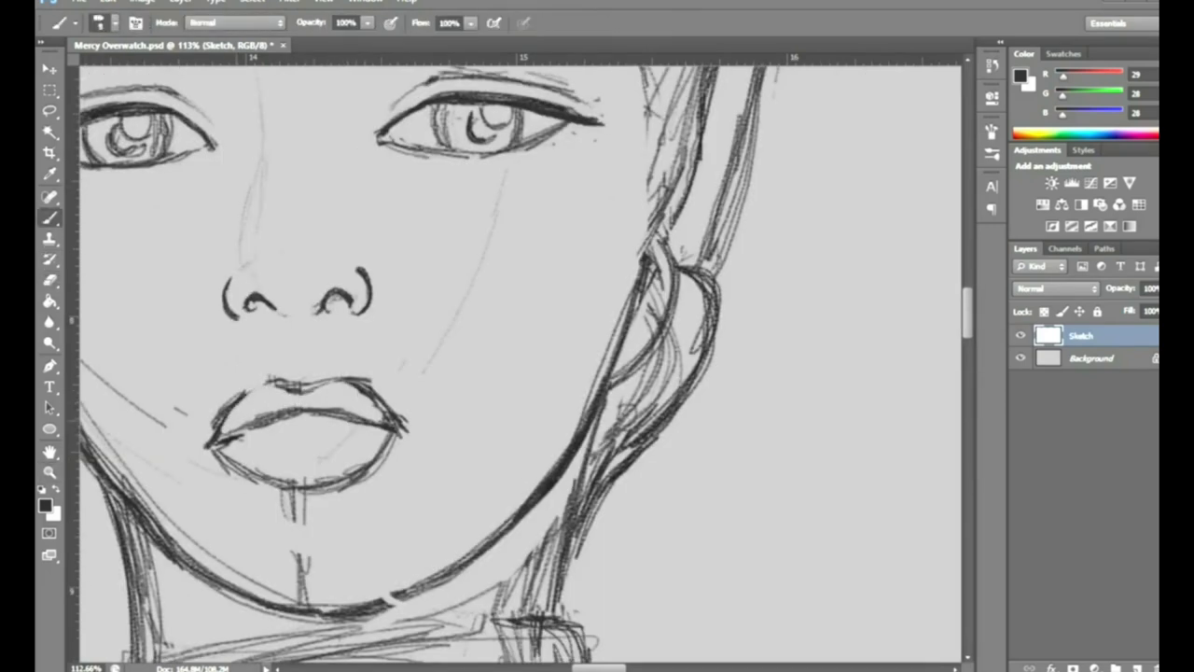
pyautogui.moveTo(226, 417)
pyautogui.mouseDown()
pyautogui.moveTo(286, 379)
pyautogui.moveTo(364, 378)
pyautogui.mouseUp()
pyautogui.press('e')
pyautogui.moveTo(270, 385)
pyautogui.mouseDown()
pyautogui.moveTo(321, 382)
pyautogui.moveTo(392, 422)
pyautogui.mouseUp()
pyautogui.moveTo(217, 428)
pyautogui.mouseDown()
pyautogui.moveTo(304, 388)
pyautogui.moveTo(352, 384)
pyautogui.moveTo(237, 398)
pyautogui.moveTo(317, 428)
pyautogui.moveTo(373, 422)
pyautogui.mouseUp()
# Lighten the line between the lips and erase small marks near the chin
pyautogui.press('b')
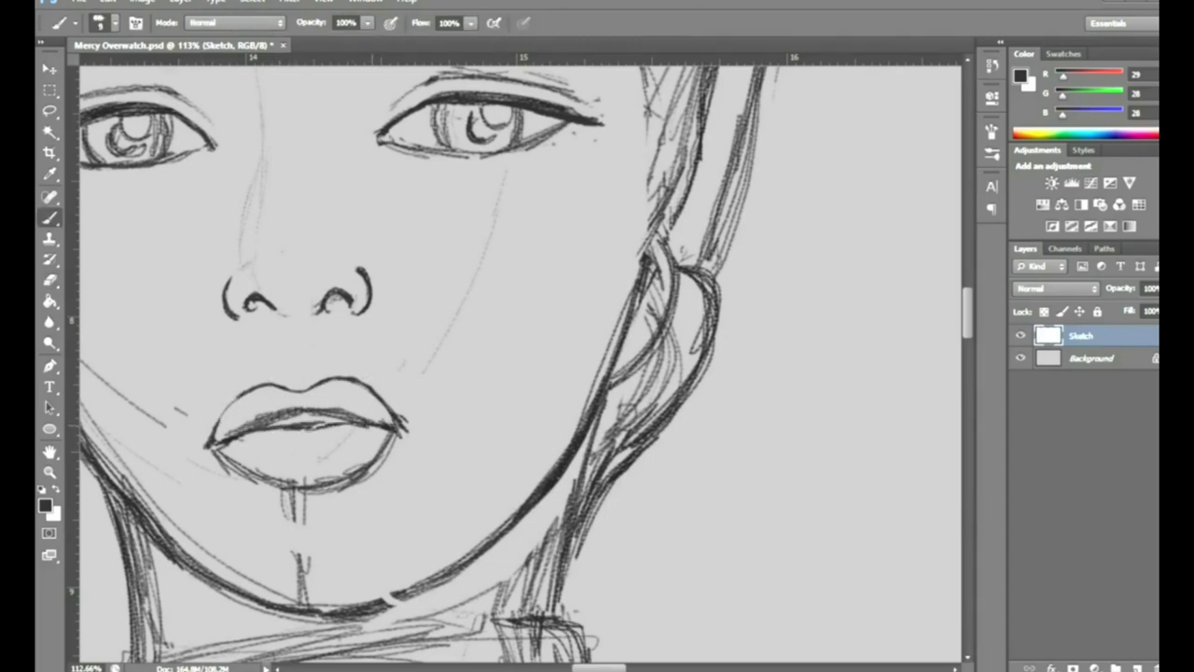
pyautogui.press('e')
pyautogui.moveTo(254, 416); pyautogui.dragTo(371, 411)
pyautogui.moveTo(289, 494); pyautogui.dragTo(298, 523)
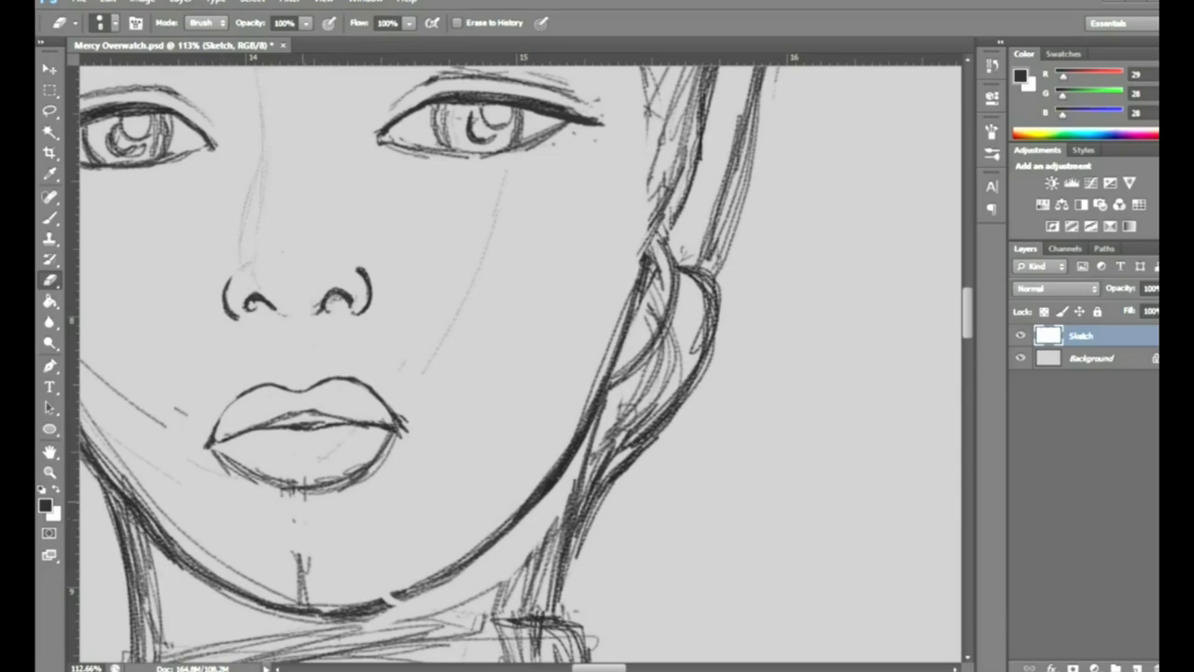
pyautogui.moveTo(224, 471)
pyautogui.mouseDown()
pyautogui.moveTo(383, 448)
pyautogui.moveTo(271, 430)
pyautogui.mouseUp()
pyautogui.press('z')
pyautogui.moveTo(338, 405); pyautogui.dragTo(392, 406)
# Transform the lasso-selected lips and redraw their right corner
pyautogui.press('l')
pyautogui.moveTo(224, 410); pyautogui.dragTo(222, 416)
pyautogui.hotkey('ctrl', 't')
pyautogui.press('Return')
pyautogui.press('b')
pyautogui.press('e')
pyautogui.moveTo(347, 480)
pyautogui.mouseDown()
pyautogui.moveTo(390, 436)
pyautogui.moveTo(399, 447)
pyautogui.mouseUp()
pyautogui.press('b')
pyautogui.press('z')
pyautogui.moveTo(495, 466); pyautogui.dragTo(373, 467)
pyautogui.moveTo(410, 410); pyautogui.dragTo(504, 410)
# Warp the lasso-selected right eyebrow into a slimmer arch
pyautogui.press('l')
pyautogui.moveTo(422, 308); pyautogui.dragTo(475, 293)
pyautogui.hotkey('ctrl', 't')
pyautogui.click(108, 3)
pyautogui.click(392, 509)
pyautogui.press('e')
pyautogui.press('Return')
pyautogui.press('z')
pyautogui.moveTo(411, 373); pyautogui.dragTo(448, 373)
# Nudge the selected right neck line slightly to the right
pyautogui.press('e')
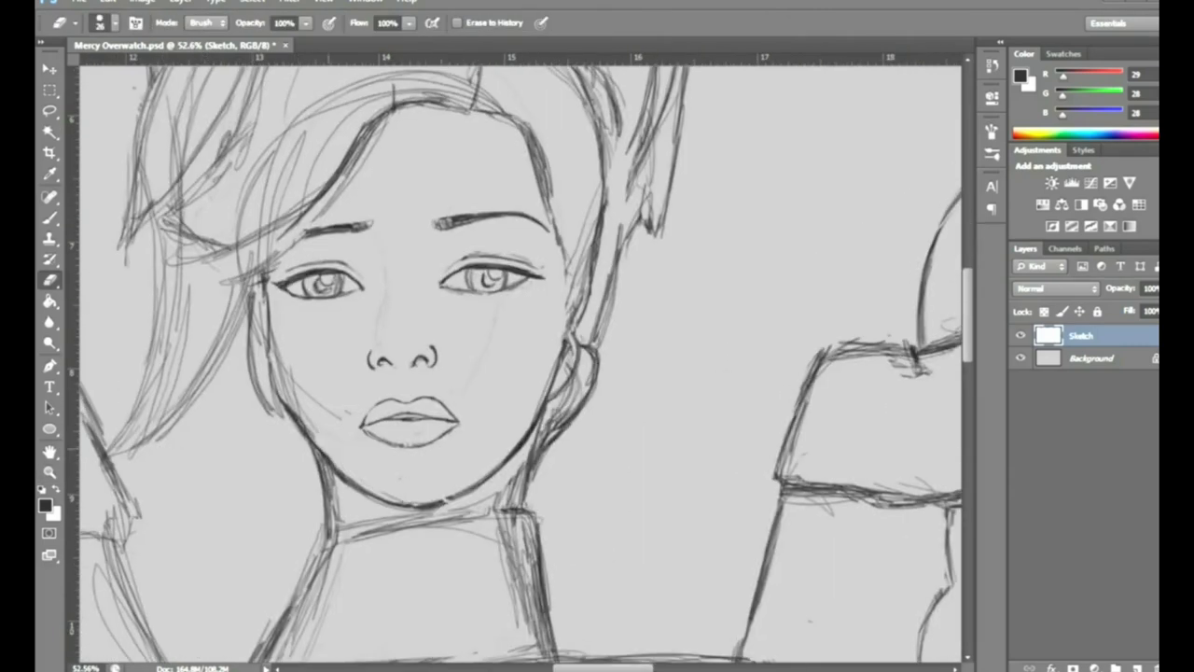
pyautogui.press('b')
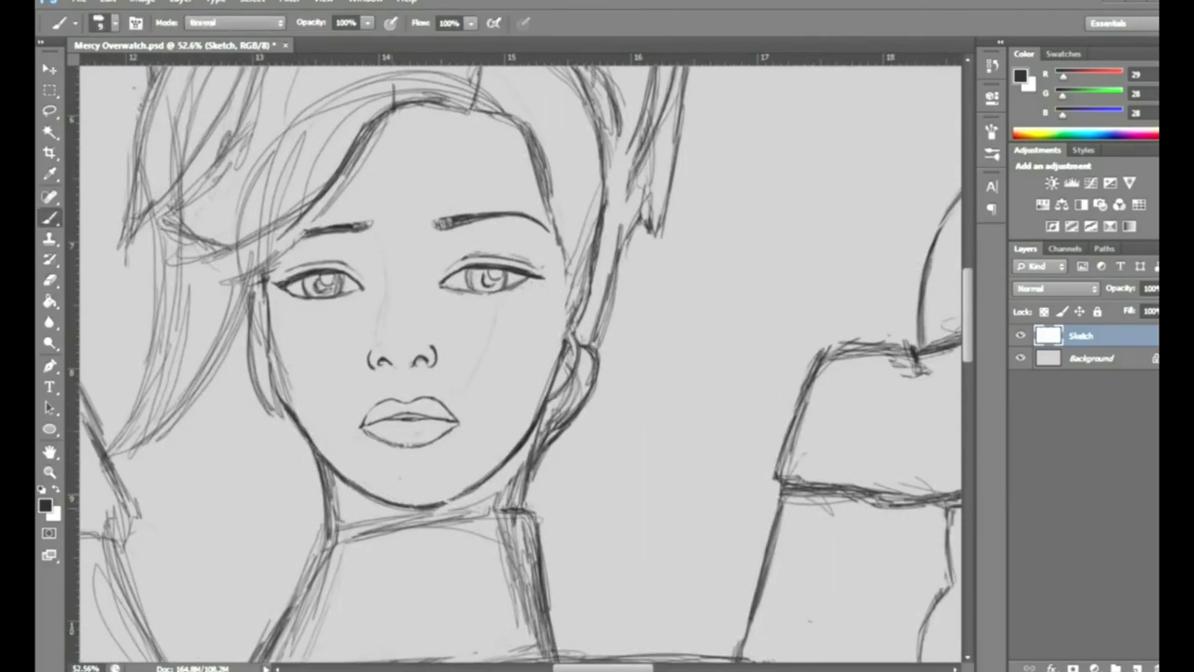
pyautogui.press('e')
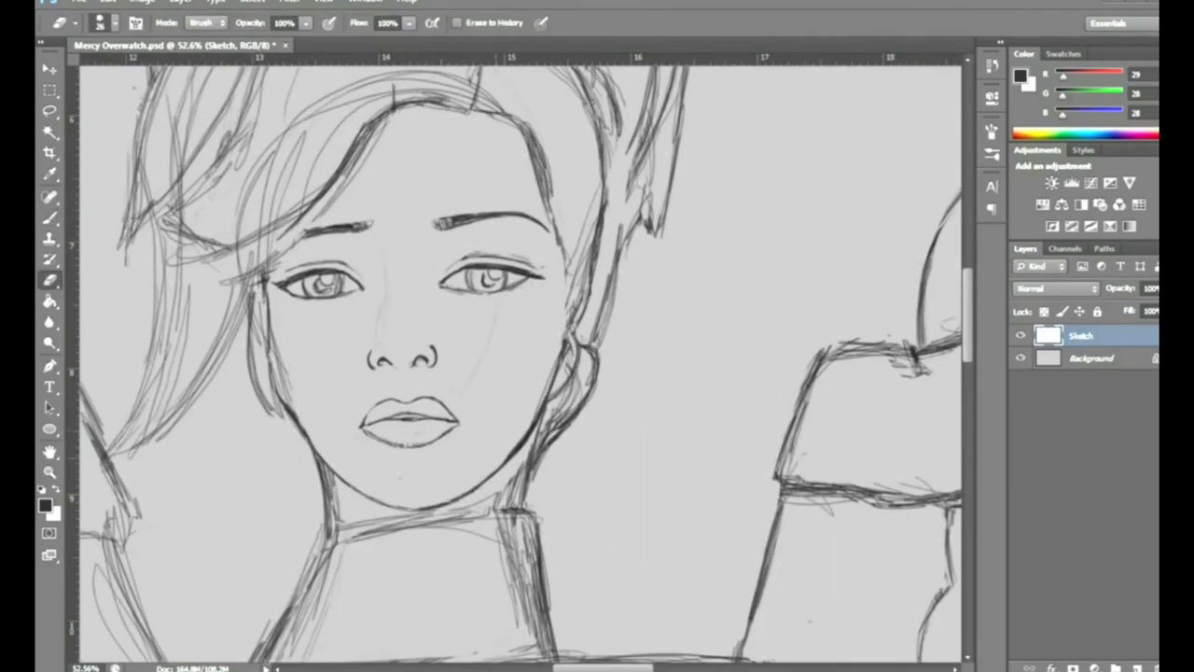
pyautogui.press('z')
pyautogui.scroll(-3, 521, 364)
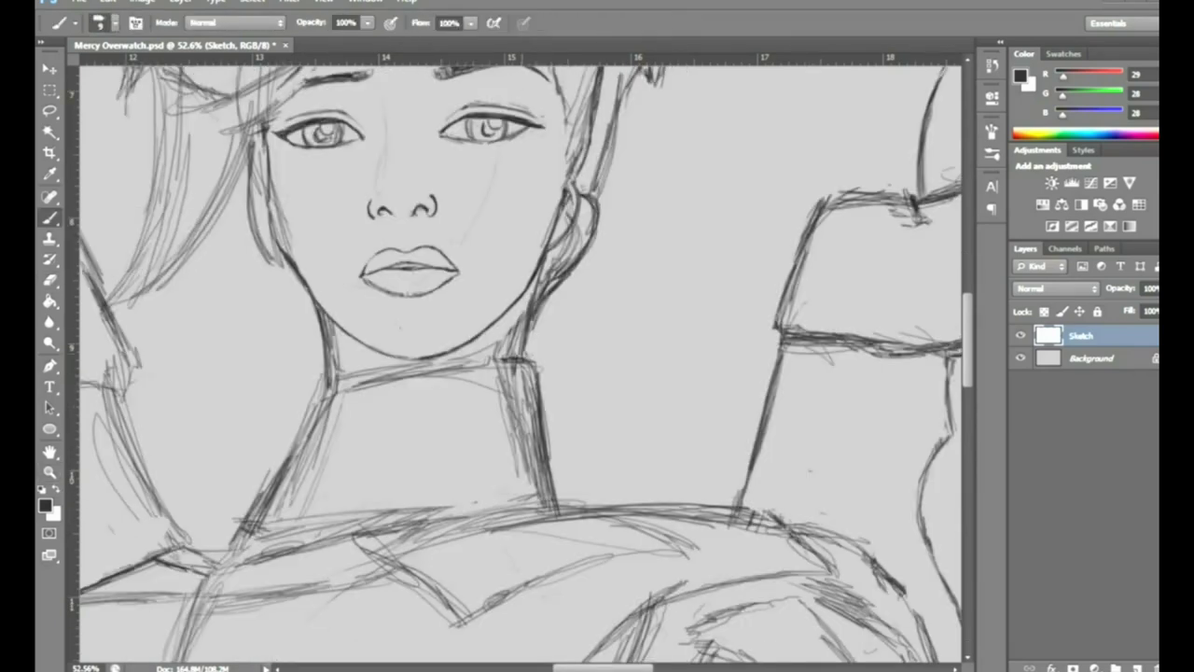
pyautogui.press('l')
pyautogui.moveTo(536, 355); pyautogui.dragTo(541, 519)
pyautogui.moveTo(549, 439); pyautogui.dragTo(562, 439)
pyautogui.hotkey('ctrl', 'd')
pyautogui.press('b')
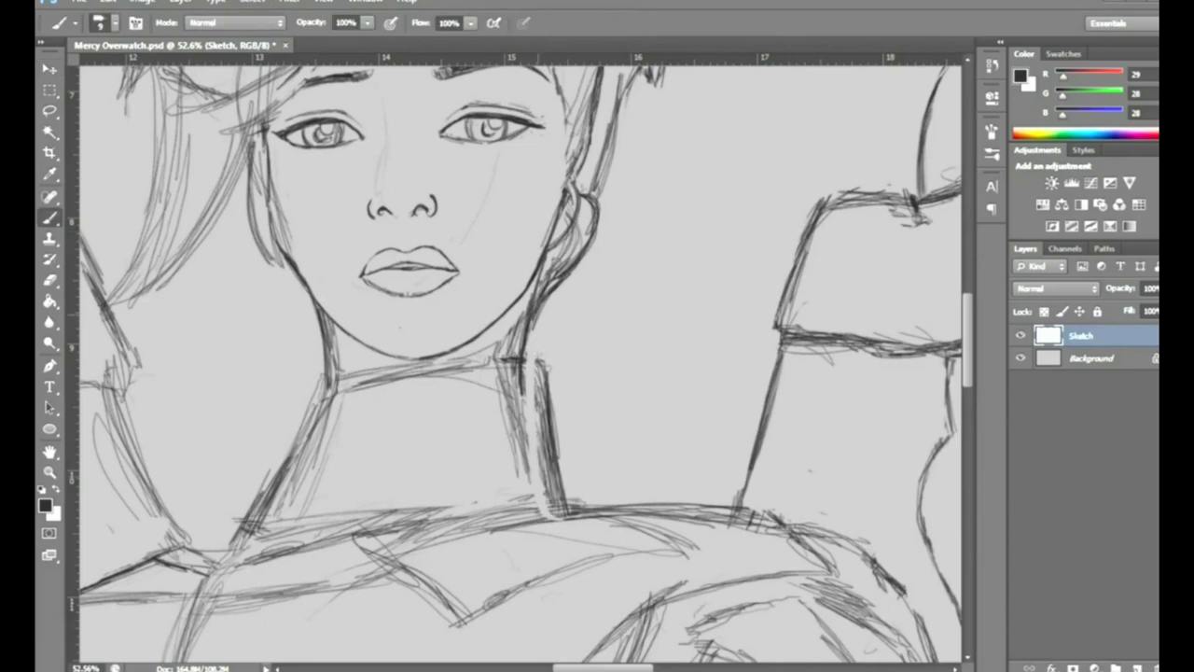
# Sketch pencil strokes along both neck lines and a collar line across the neck
pyautogui.moveTo(528, 328); pyautogui.dragTo(531, 390)
pyautogui.moveTo(541, 301)
pyautogui.mouseDown()
pyautogui.moveTo(545, 392)
pyautogui.moveTo(434, 451)
pyautogui.mouseUp()
pyautogui.moveTo(327, 379); pyautogui.dragTo(224, 556)
pyautogui.moveTo(280, 435)
pyautogui.mouseDown()
pyautogui.moveTo(256, 489)
pyautogui.moveTo(429, 452)
pyautogui.mouseUp()
pyautogui.moveTo(534, 385); pyautogui.dragTo(300, 491)
# Erase parts of the neck-base and jaw lines, then shade faintly under the jaw
pyautogui.press('e')
pyautogui.moveTo(344, 398)
pyautogui.mouseDown()
pyautogui.moveTo(336, 366)
pyautogui.moveTo(504, 359)
pyautogui.mouseUp()
pyautogui.moveTo(522, 401)
pyautogui.mouseDown()
pyautogui.moveTo(504, 332)
pyautogui.moveTo(558, 269)
pyautogui.mouseUp()
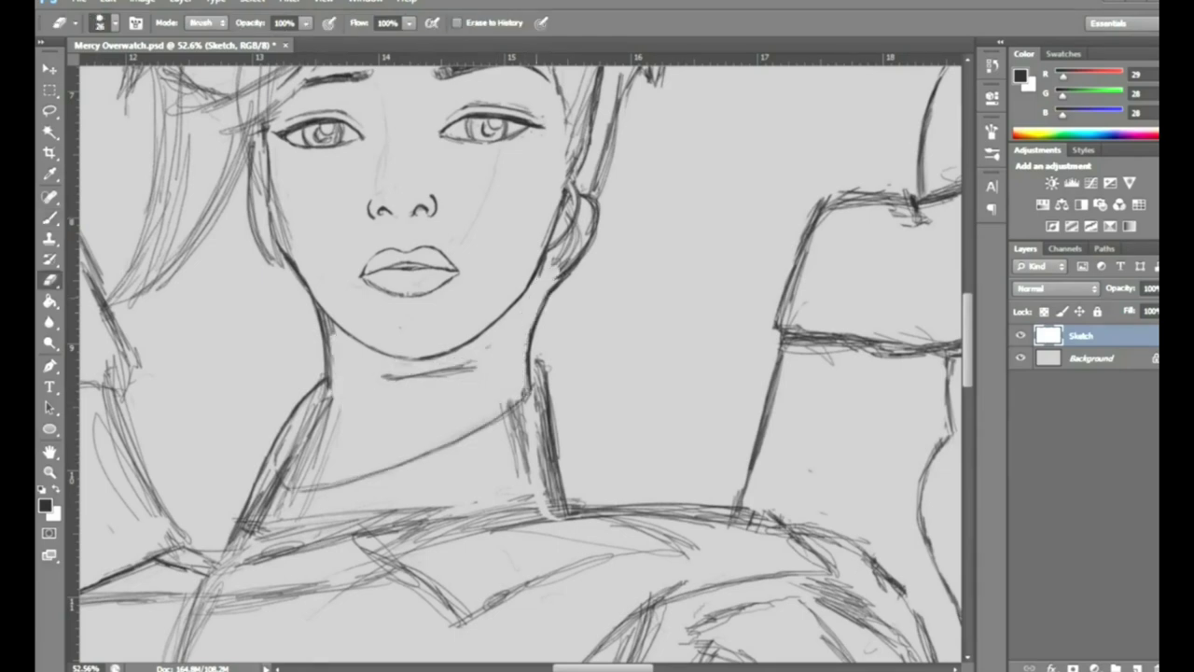
pyautogui.press('b')
pyautogui.moveTo(480, 362); pyautogui.dragTo(517, 328)
pyautogui.moveTo(350, 353); pyautogui.dragTo(422, 370)
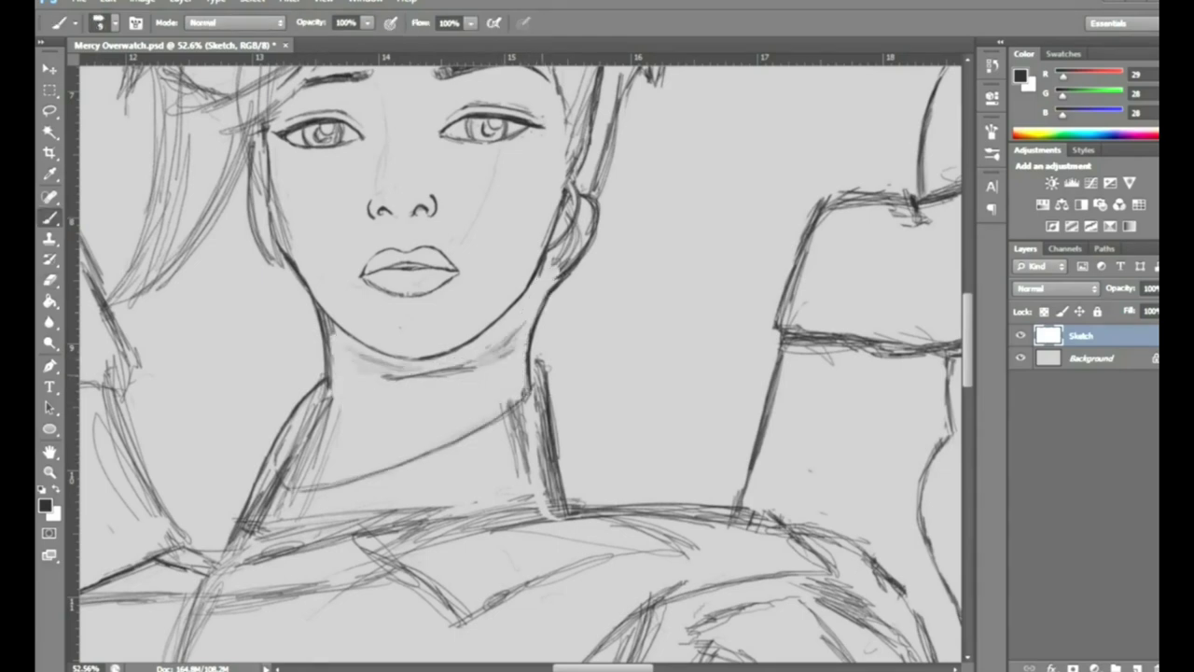
pyautogui.moveTo(539, 358); pyautogui.dragTo(569, 509)
# Erase parts of the neck lines and retrace both sides darker
pyautogui.press('e')
pyautogui.moveTo(560, 392)
pyautogui.mouseDown()
pyautogui.moveTo(554, 502)
pyautogui.moveTo(513, 483)
pyautogui.mouseUp()
pyautogui.moveTo(528, 368); pyautogui.dragTo(494, 424)
pyautogui.moveTo(560, 425); pyautogui.dragTo(566, 509)
pyautogui.press('b')
pyautogui.moveTo(539, 374)
pyautogui.mouseDown()
pyautogui.moveTo(500, 427)
pyautogui.moveTo(428, 465)
pyautogui.mouseUp()
pyautogui.moveTo(326, 383)
pyautogui.mouseDown()
pyautogui.moveTo(280, 454)
pyautogui.moveTo(282, 488)
pyautogui.moveTo(302, 457)
pyautogui.moveTo(304, 471)
pyautogui.mouseUp()
# Darken the collar line, lighten the shoulder strokes, and fit the whole drawing on screen
pyautogui.press('e')
pyautogui.moveTo(333, 347); pyautogui.dragTo(241, 552)
pyautogui.press('b')
pyautogui.moveTo(282, 476)
pyautogui.mouseDown()
pyautogui.moveTo(261, 494)
pyautogui.moveTo(246, 551)
pyautogui.mouseUp()
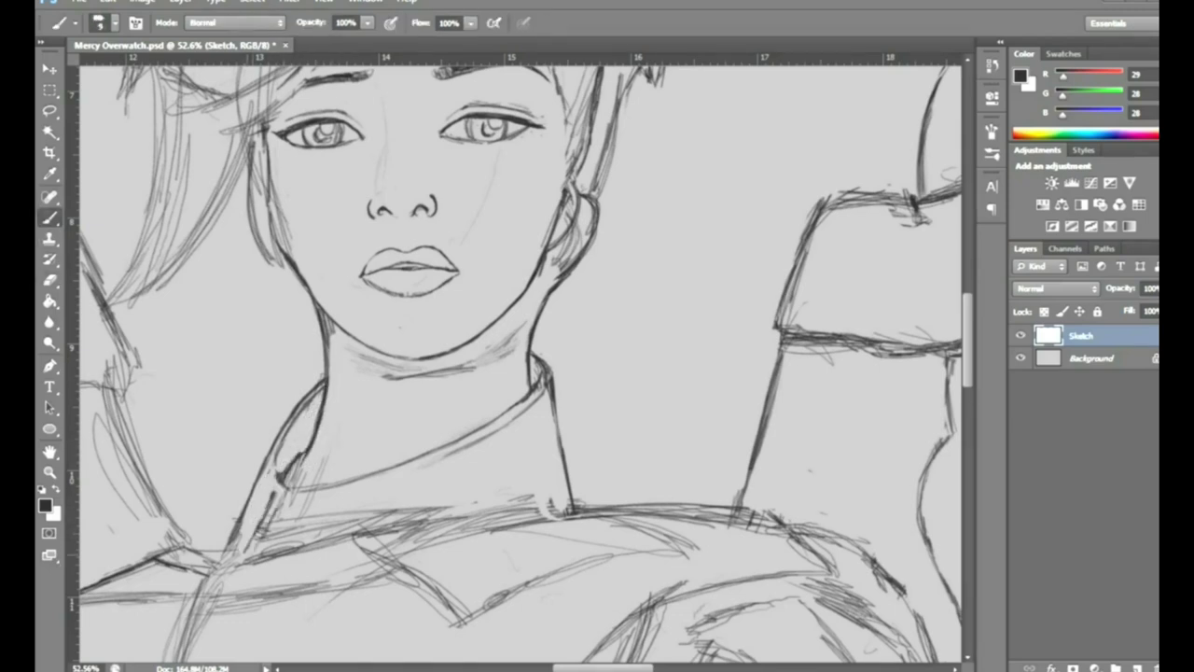
pyautogui.moveTo(291, 452)
pyautogui.mouseDown()
pyautogui.moveTo(271, 489)
pyautogui.moveTo(397, 465)
pyautogui.mouseUp()
pyautogui.press('e')
pyautogui.rightClick(349, 386)
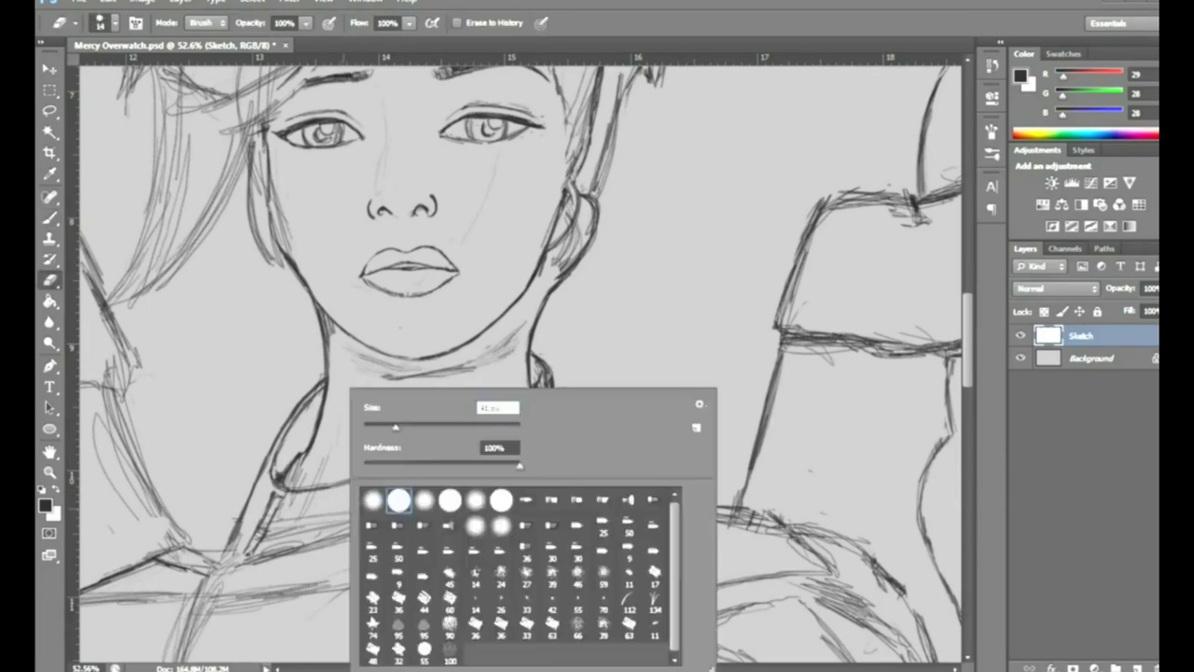
pyautogui.moveTo(384, 509); pyautogui.dragTo(270, 547)
pyautogui.press('z')
pyautogui.hotkey('ctrl', '0')
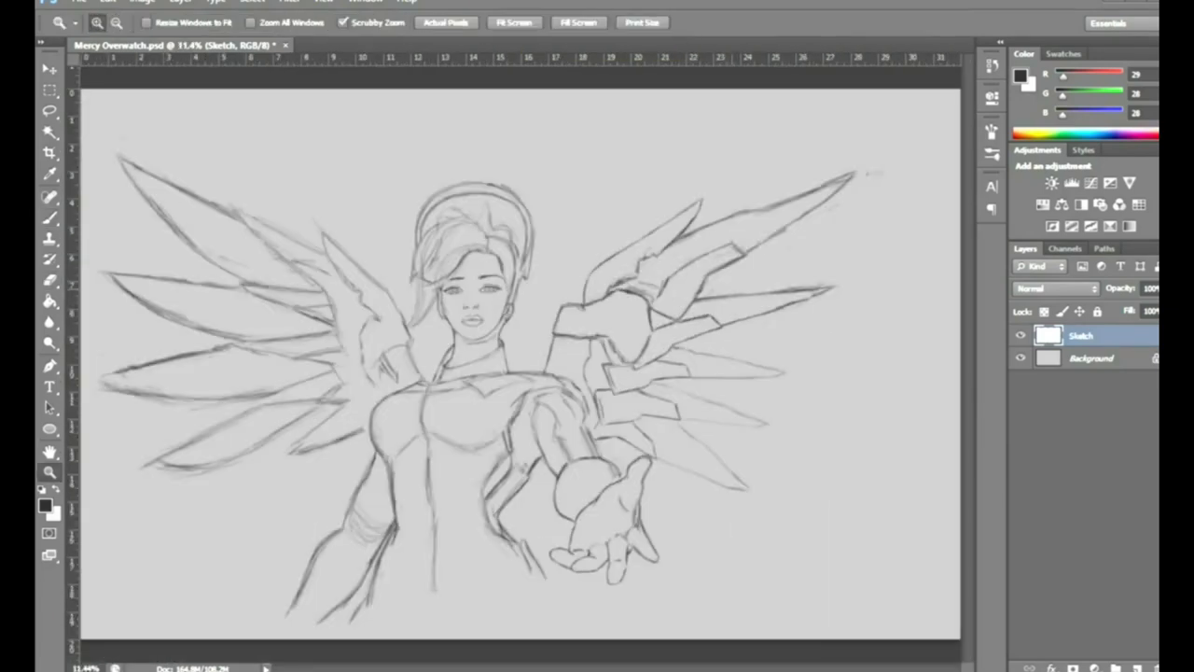
# Enlarge the selected head to about 108%, then deselect it
pyautogui.scroll(2, 896, 149)
pyautogui.press('l')
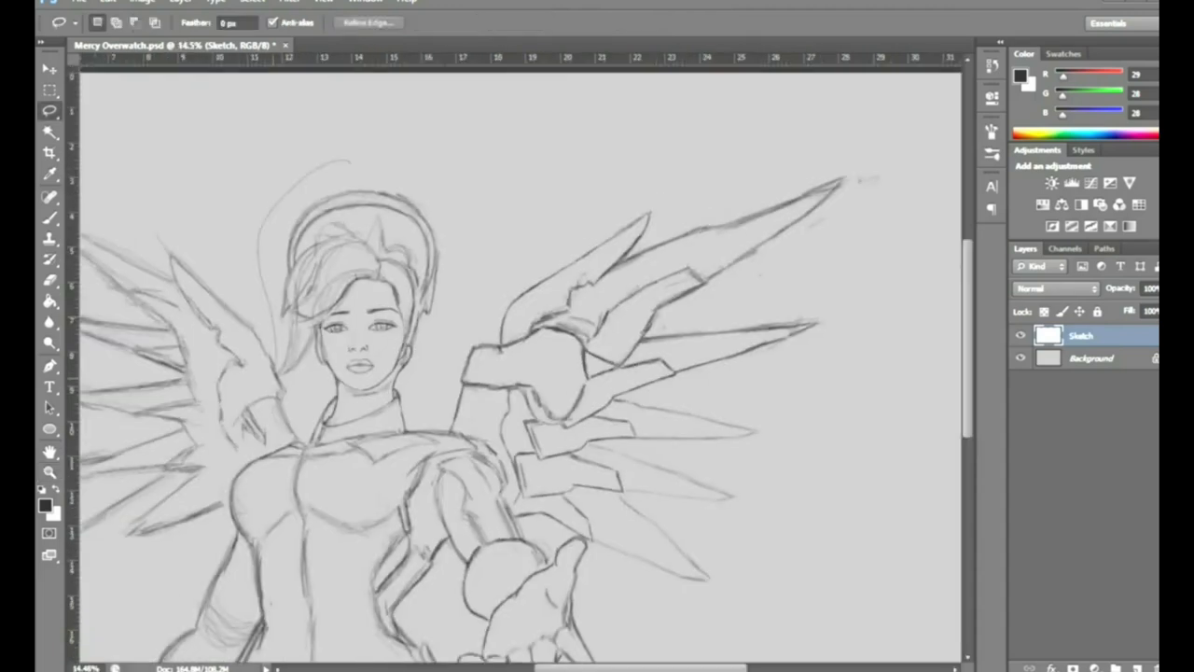
pyautogui.moveTo(410, 186); pyautogui.dragTo(415, 192)
pyautogui.hotkey('ctrl', 't')
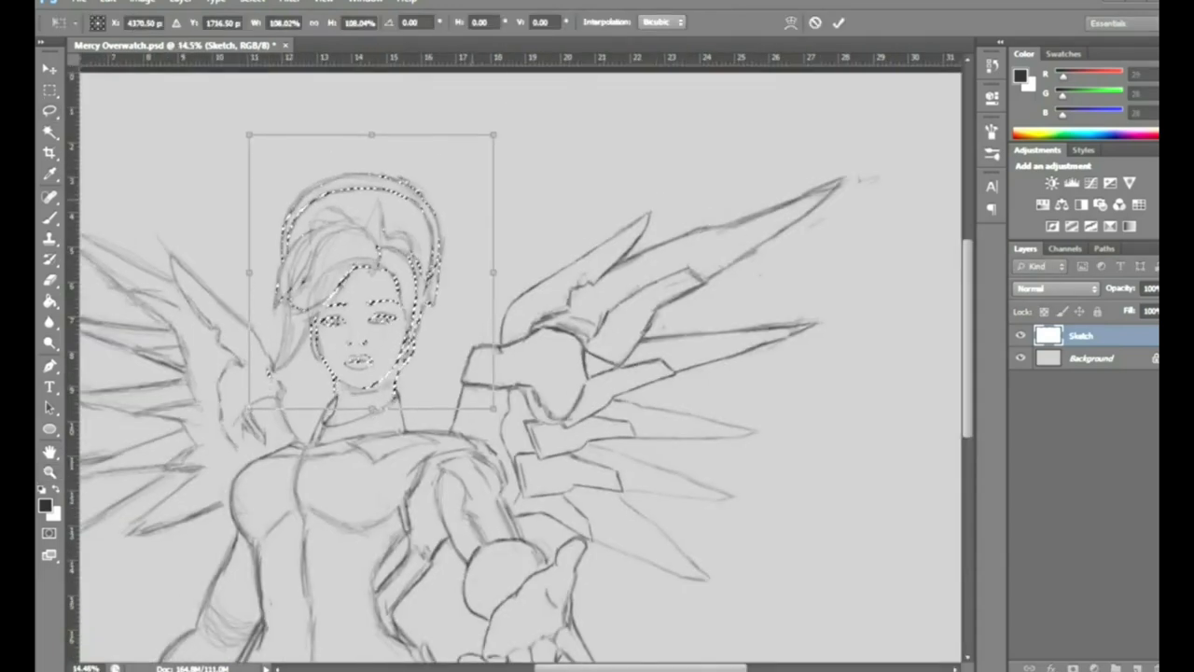
pyautogui.press('Return')
pyautogui.click(251, 2)
pyautogui.click(268, 31)
pyautogui.scroll(3, 410, 242)
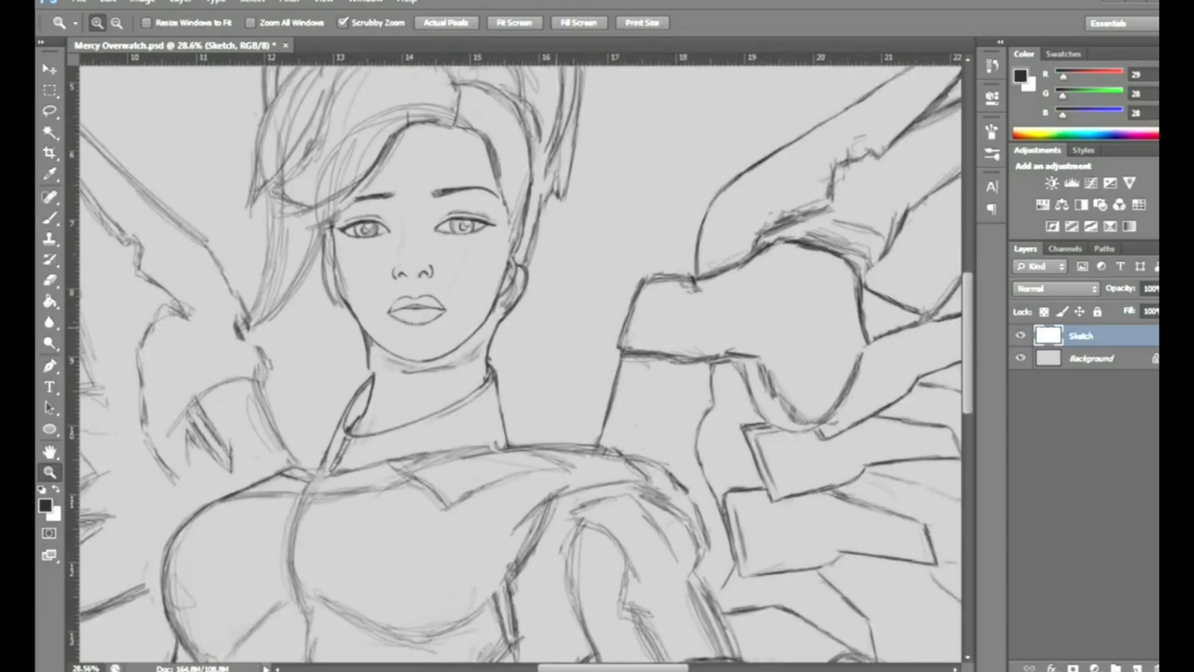
# Darken the left neck line and zoom in on the face and chest
pyautogui.press('b')
pyautogui.moveTo(354, 349); pyautogui.dragTo(350, 401)
pyautogui.press('e')
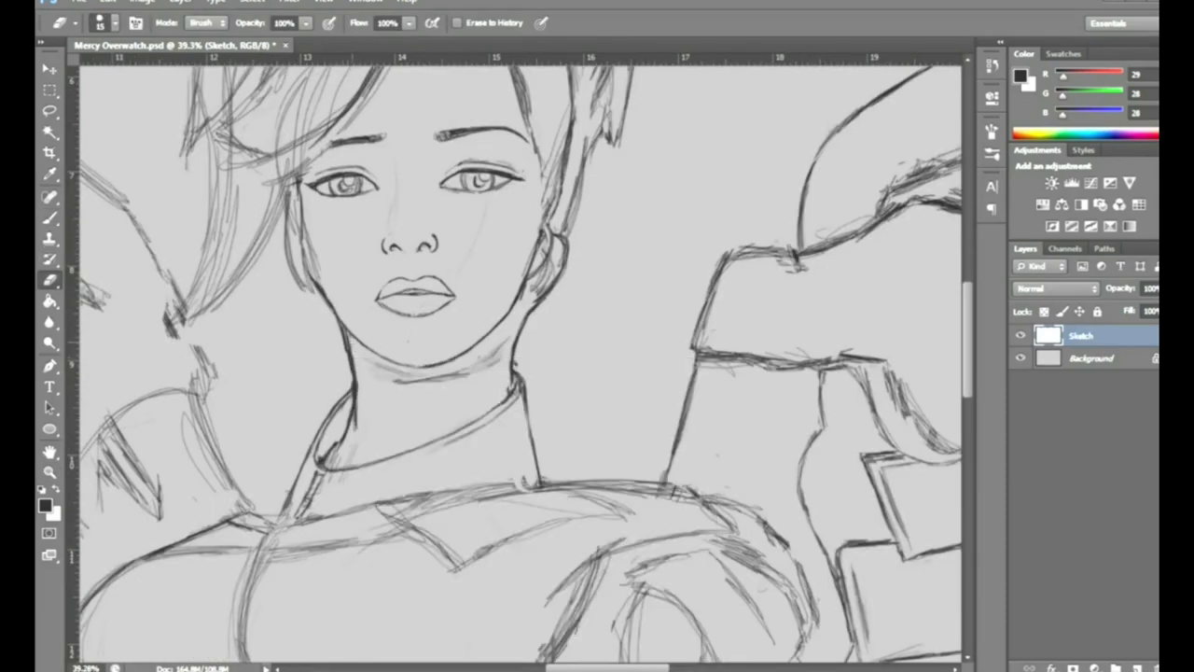
pyautogui.press('z')
pyautogui.hotkey('ctrl', '0')
pyautogui.moveTo(441, 392); pyautogui.dragTo(494, 392)
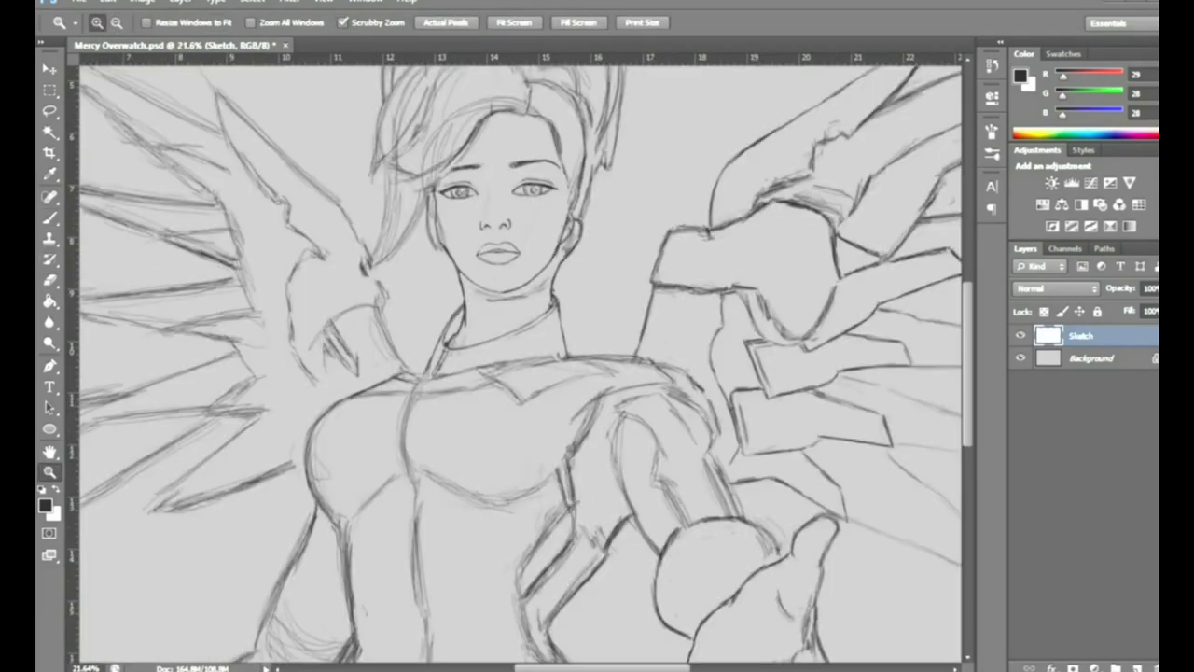
# Warp the selected left chest curve into a fuller outline and deselect
pyautogui.press('l')
pyautogui.moveTo(382, 388); pyautogui.dragTo(318, 518)
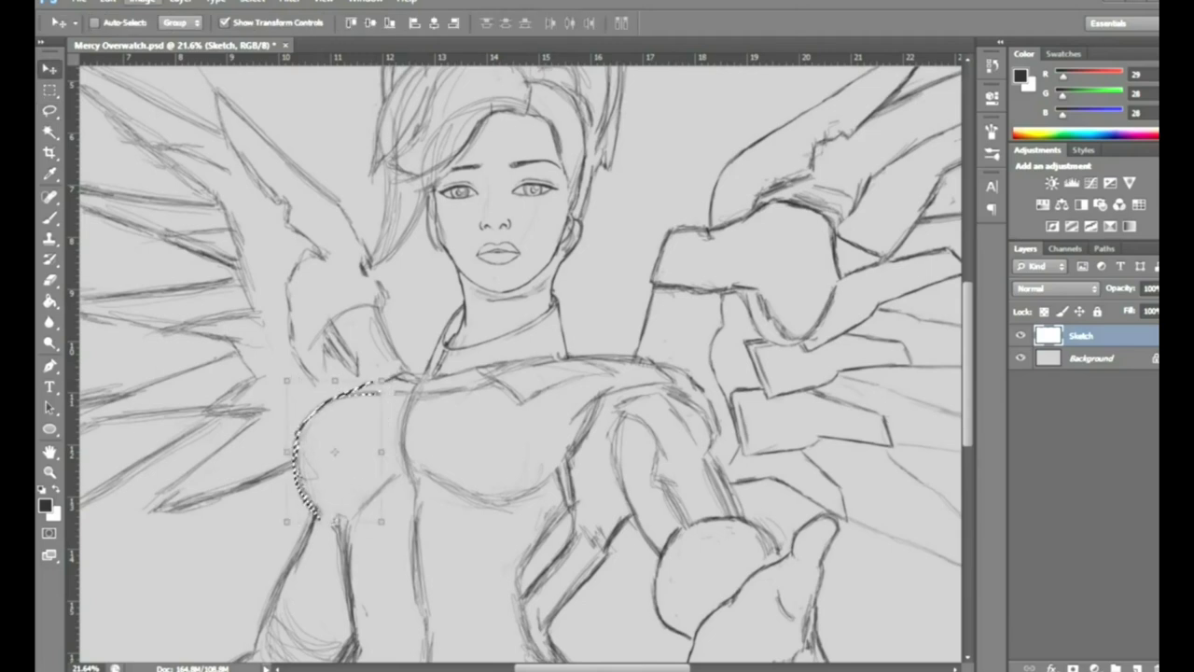
pyautogui.click(107, 2)
pyautogui.click(374, 392)
pyautogui.moveTo(317, 439); pyautogui.dragTo(299, 434)
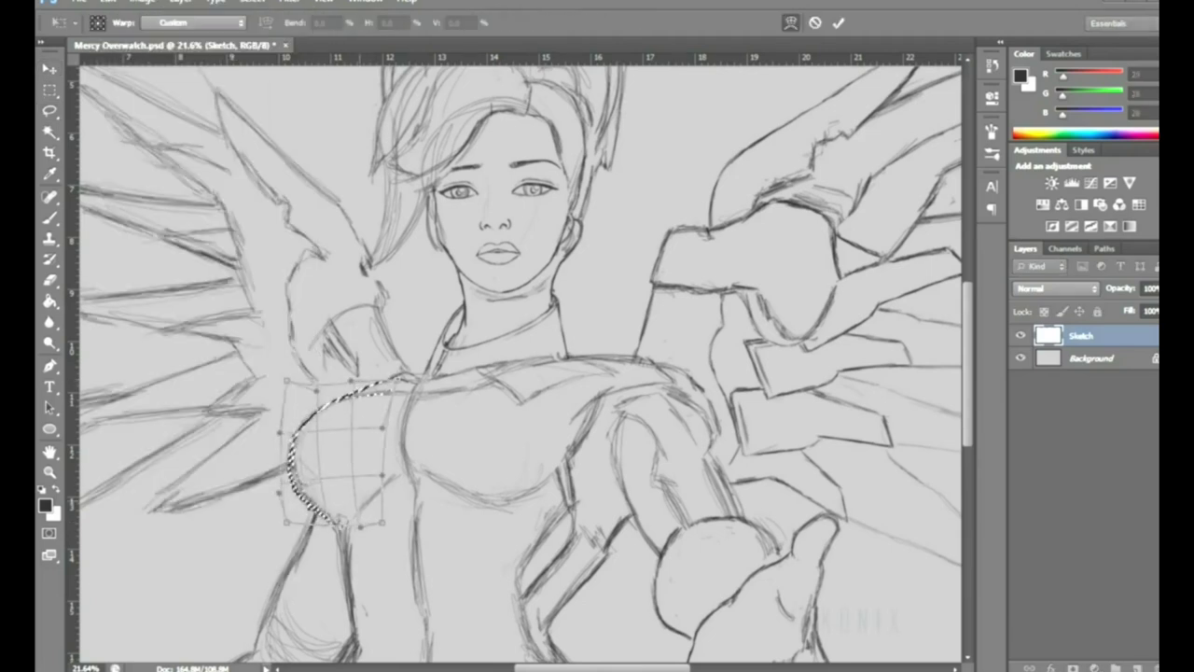
pyautogui.press('Return')
pyautogui.hotkey('ctrl', 'd')
pyautogui.press('b')
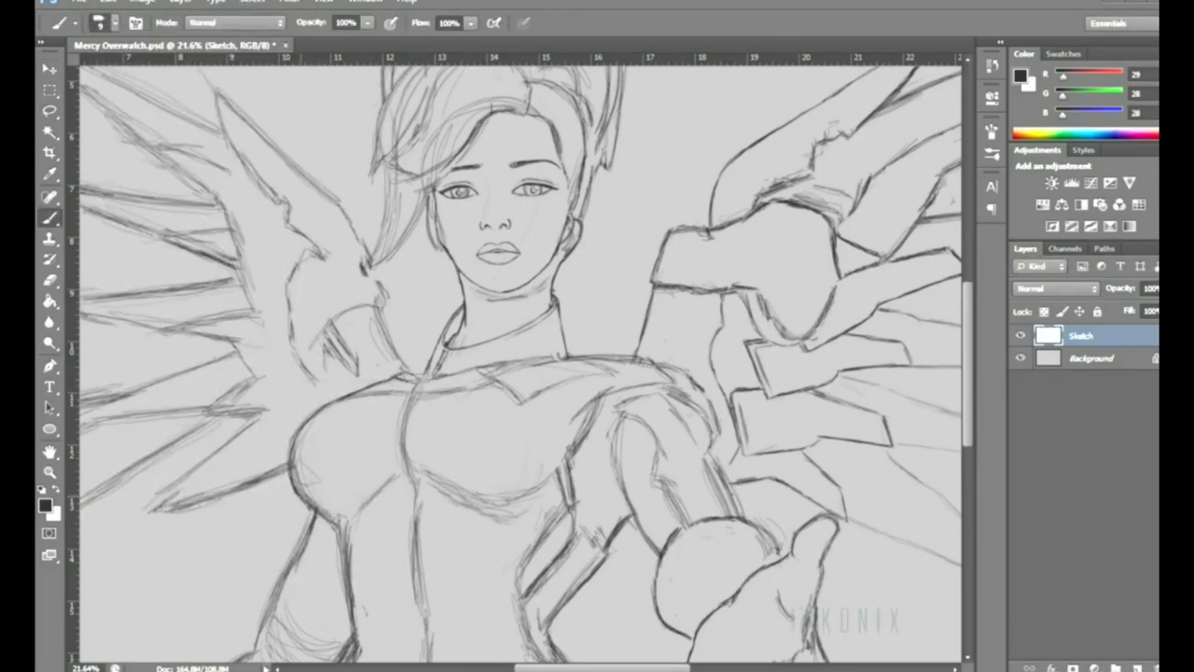
# Fit the canvas in view, lasso the head and nudge it with Move, then deselect
pyautogui.press('z')
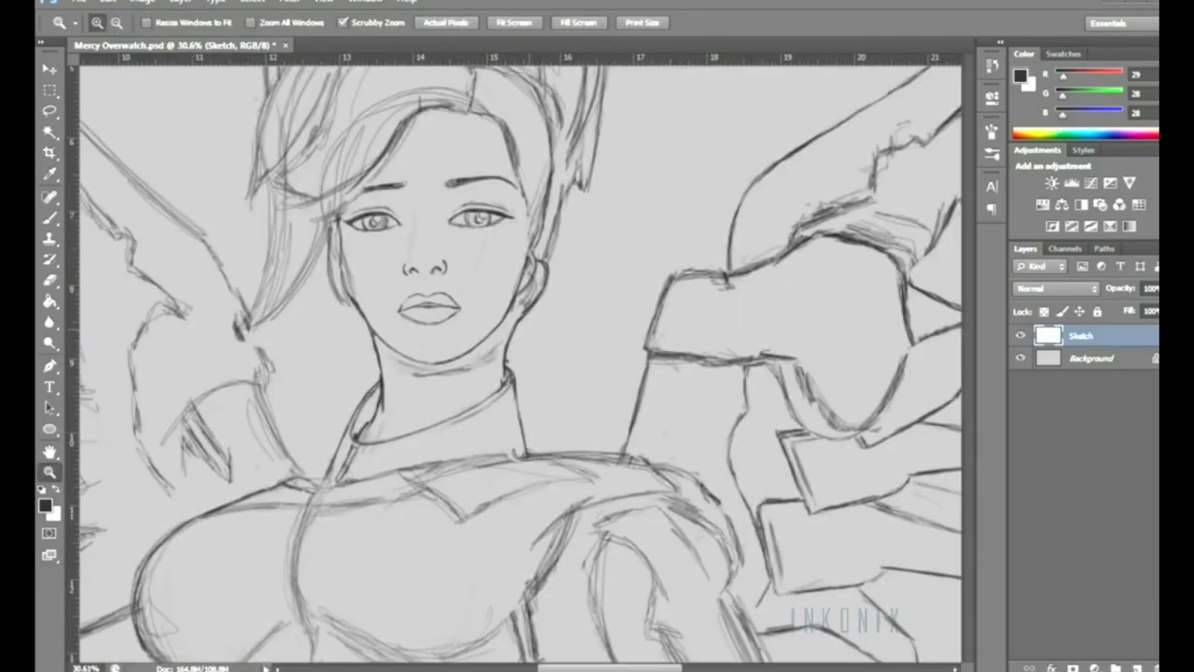
pyautogui.press('e')
pyautogui.hotkey('ctrl', '0')
pyautogui.press('l')
pyautogui.moveTo(437, 372); pyautogui.dragTo(509, 364)
pyautogui.press('v')
pyautogui.hotkey('ctrl', 'd')
pyautogui.scroll(5, 512, 319)
# Draw a new bold shoulder line and erase the old shoulder strokes beneath it
pyautogui.press('b')
pyautogui.moveTo(382, 444)
pyautogui.mouseDown()
pyautogui.moveTo(495, 428)
pyautogui.moveTo(606, 431)
pyautogui.mouseUp()
pyautogui.press('e')
pyautogui.moveTo(364, 452); pyautogui.dragTo(588, 444)
pyautogui.press('b')
pyautogui.moveTo(467, 373); pyautogui.dragTo(691, 374)
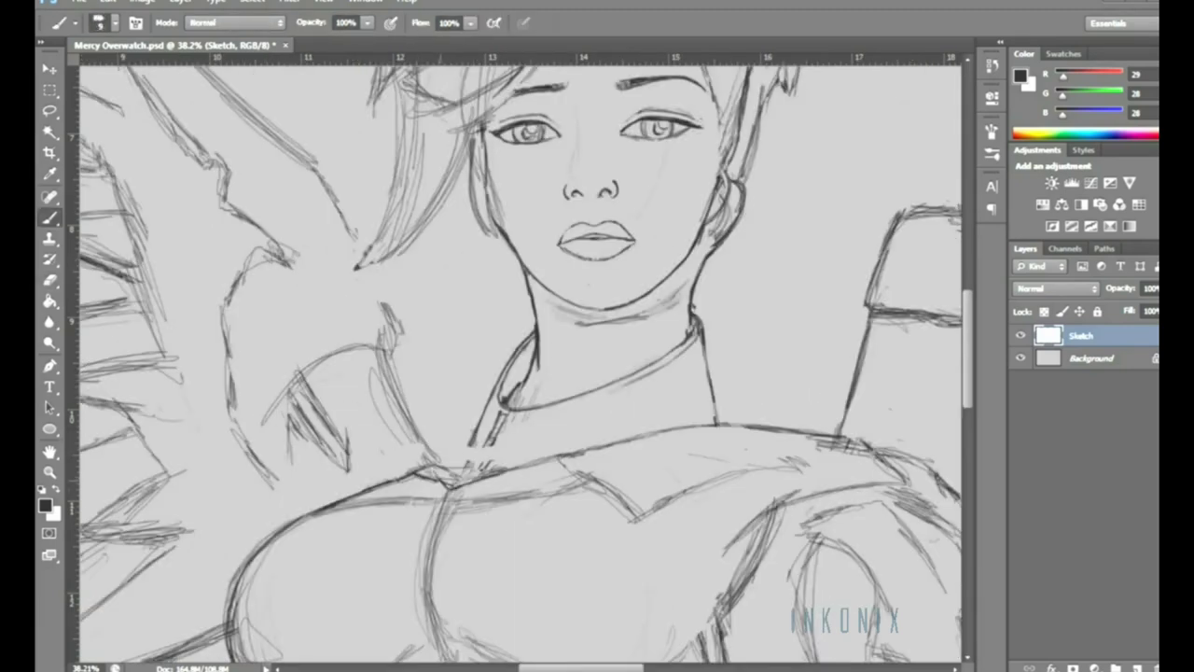
# Erase and redraw the left and upper chest curves as bold strokes
pyautogui.press('e')
pyautogui.moveTo(247, 550)
pyautogui.mouseDown()
pyautogui.moveTo(327, 509)
pyautogui.moveTo(238, 635)
pyautogui.moveTo(222, 590)
pyautogui.moveTo(215, 658)
pyautogui.moveTo(224, 653)
pyautogui.mouseUp()
pyautogui.press('b')
pyautogui.press('e')
pyautogui.press('b')
pyautogui.moveTo(275, 538); pyautogui.dragTo(220, 591)
pyautogui.press('e')
pyautogui.moveTo(303, 519); pyautogui.dragTo(245, 550)
pyautogui.press('b')
pyautogui.moveTo(351, 494)
pyautogui.mouseDown()
pyautogui.moveTo(269, 538)
pyautogui.moveTo(284, 534)
pyautogui.mouseUp()
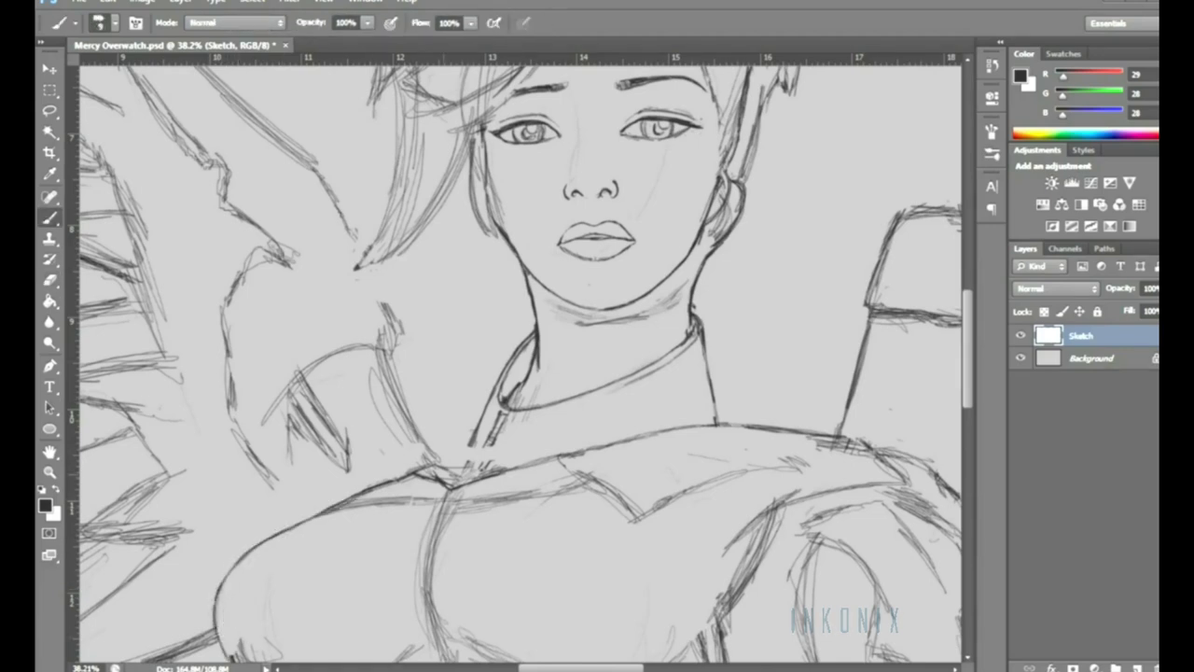
# Add strokes along the collar and erase stray strokes on the lower chest curve
pyautogui.moveTo(431, 455)
pyautogui.mouseDown()
pyautogui.moveTo(382, 482)
pyautogui.moveTo(450, 478)
pyautogui.moveTo(382, 485)
pyautogui.moveTo(413, 470)
pyautogui.mouseUp()
pyautogui.press('e')
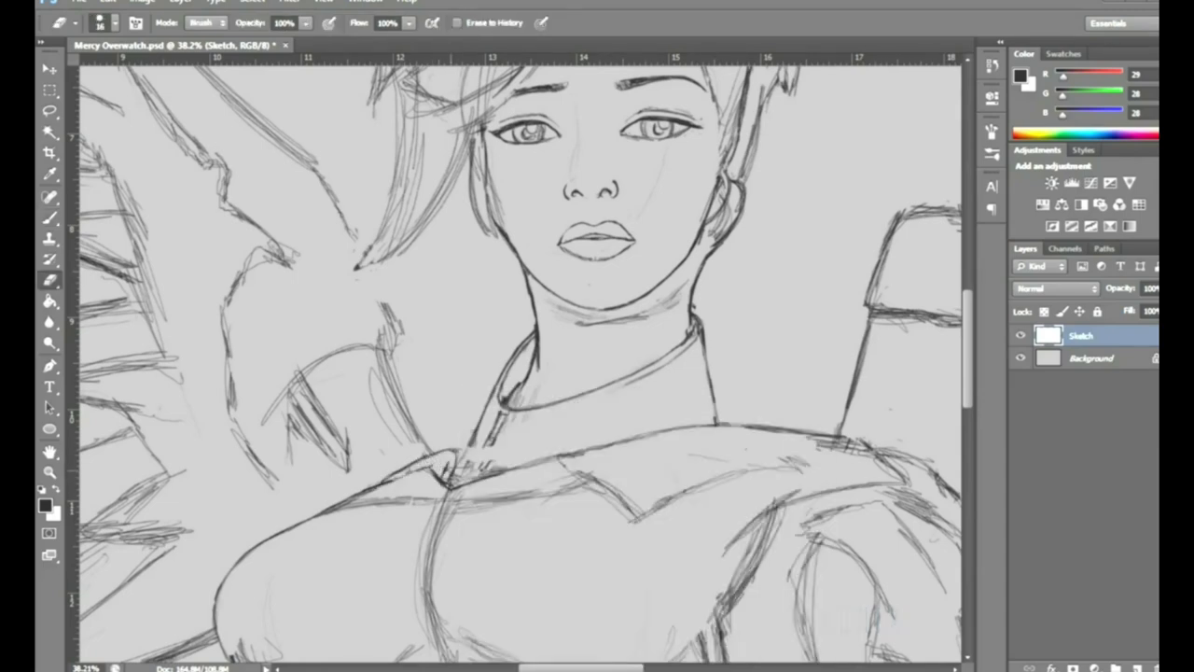
pyautogui.press('b')
pyautogui.hotkey('ctrl', '-')
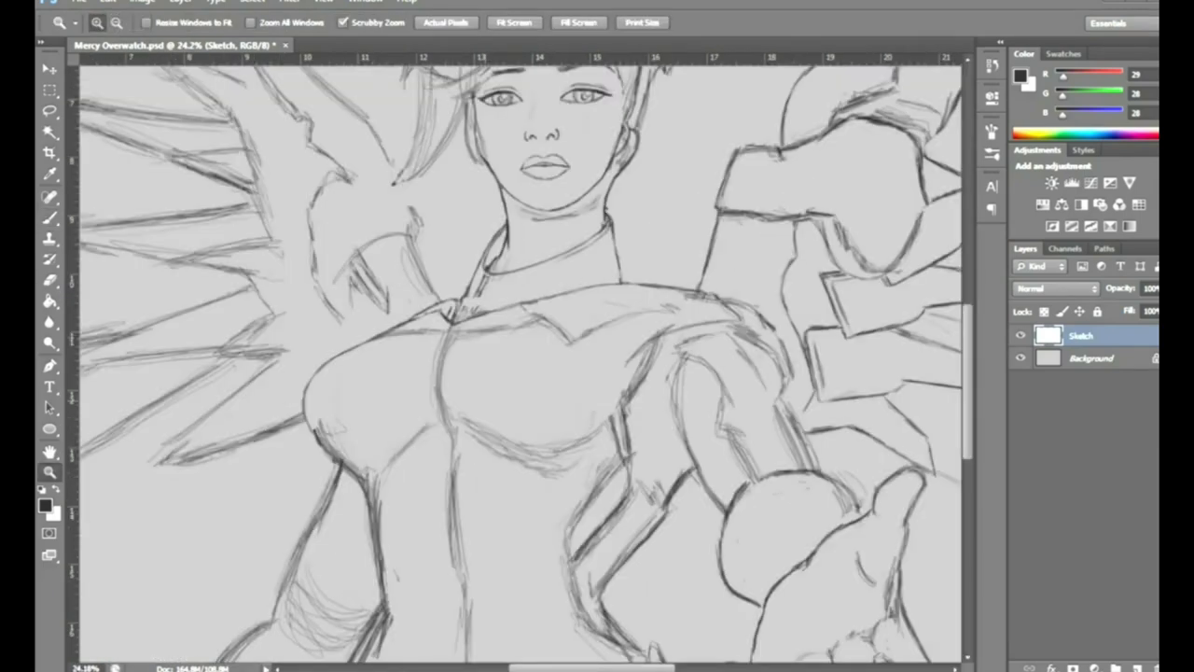
pyautogui.scroll(3, 322, 386)
pyautogui.press('e')
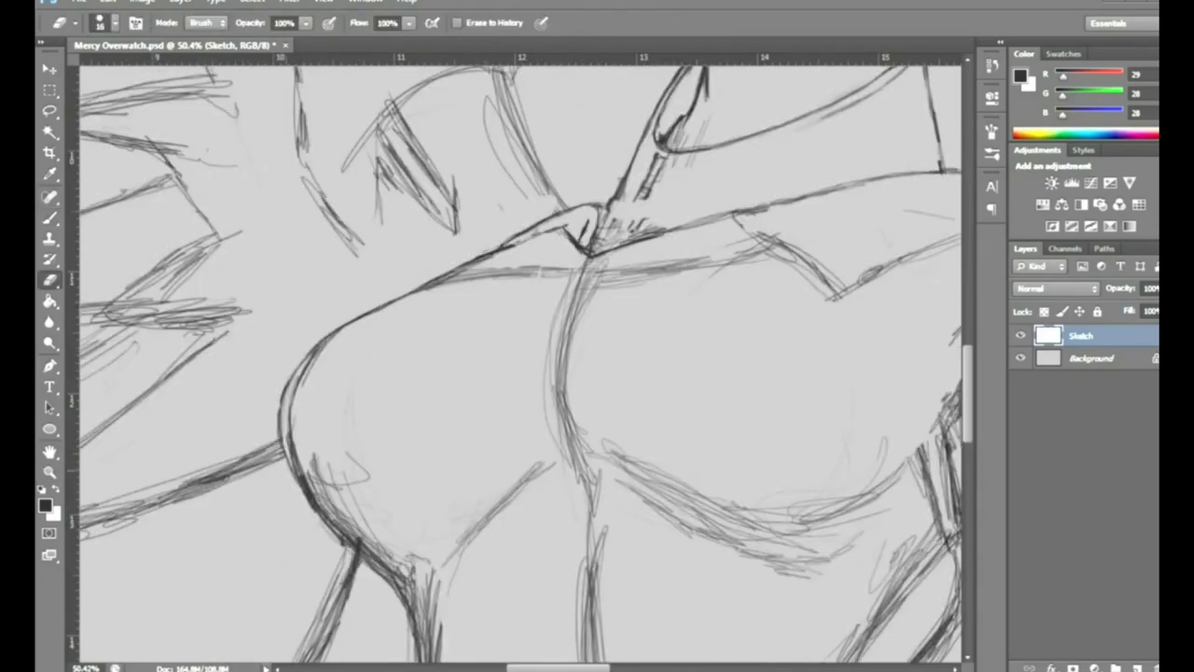
pyautogui.moveTo(296, 439)
pyautogui.mouseDown()
pyautogui.moveTo(322, 499)
pyautogui.moveTo(364, 508)
pyautogui.moveTo(388, 555)
pyautogui.mouseUp()
pyautogui.moveTo(313, 494); pyautogui.dragTo(392, 570)
pyautogui.press('z')
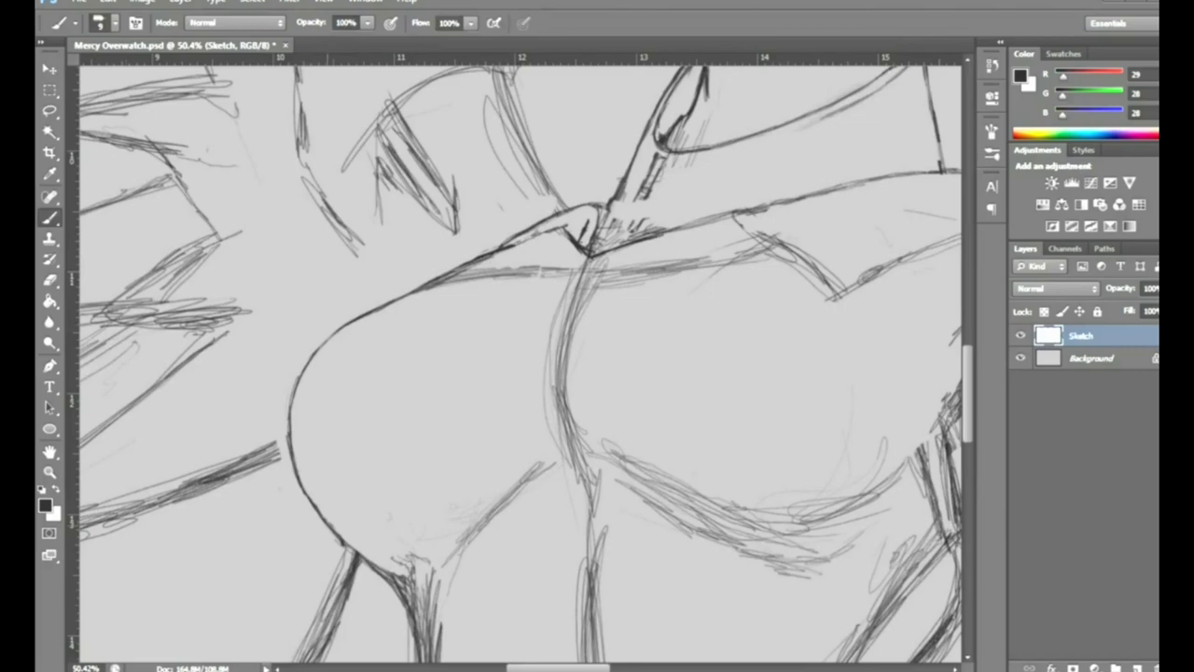
pyautogui.hotkey('ctrl', '0')
# Zoom in on the face and reshape the eyebrow with the eraser
pyautogui.moveTo(509, 247); pyautogui.dragTo(560, 247)
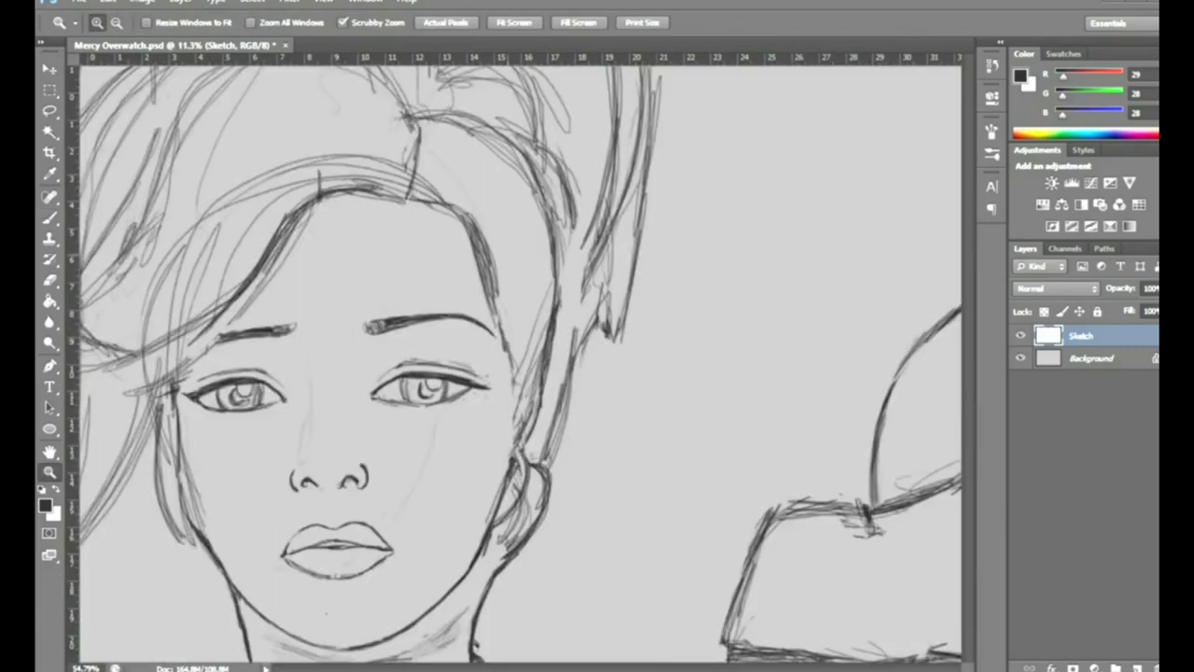
pyautogui.press('e')
pyautogui.moveTo(369, 327); pyautogui.dragTo(495, 334)
pyautogui.click(253, 2)
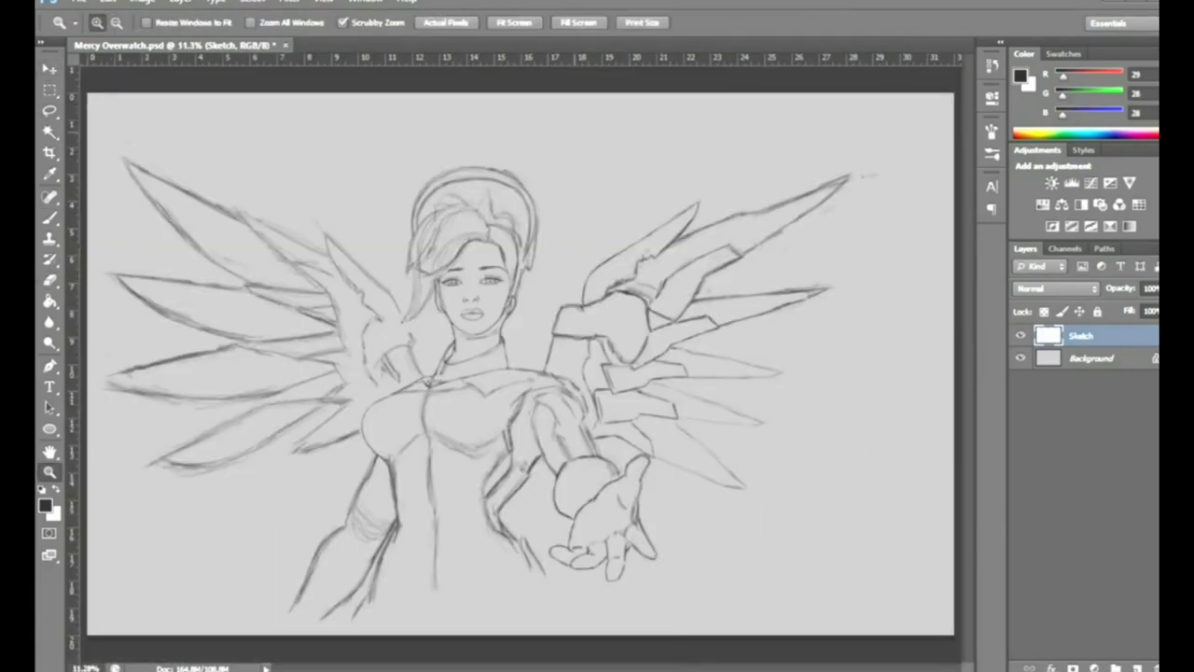
# Lasso the hand and shift it slightly to the right, then deselect
pyautogui.moveTo(607, 495); pyautogui.dragTo(653, 494)
pyautogui.press('b')
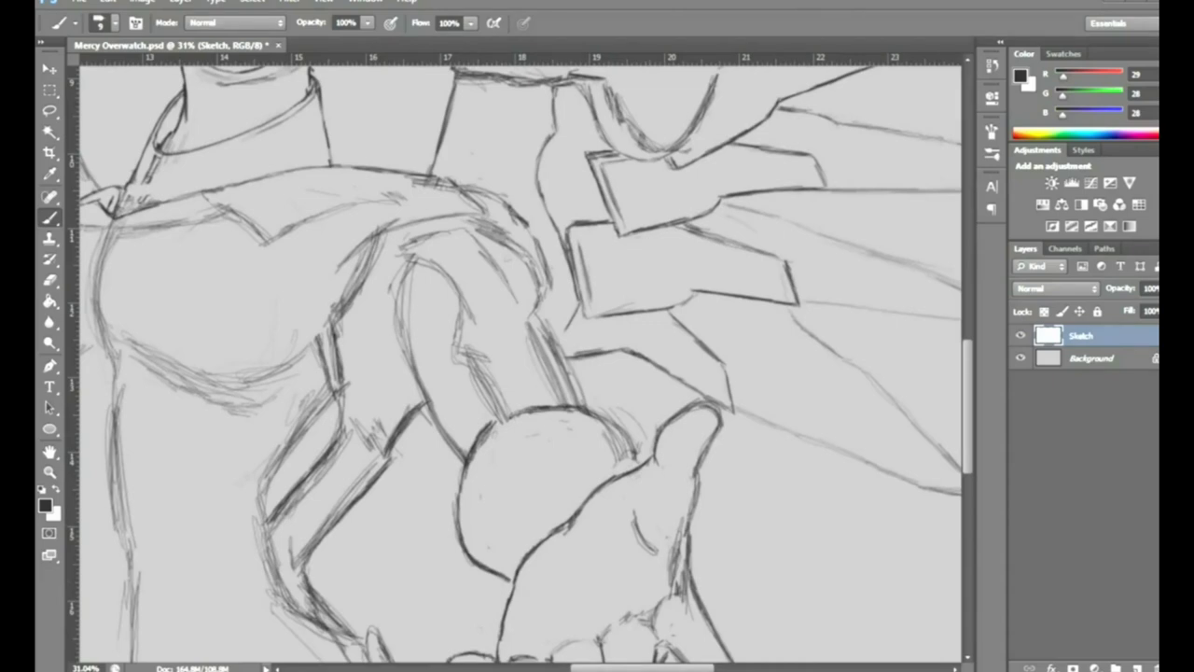
pyautogui.press('l')
pyautogui.moveTo(466, 466); pyautogui.dragTo(471, 472)
pyautogui.press('v')
pyautogui.moveTo(625, 410); pyautogui.dragTo(633, 413)
pyautogui.hotkey('ctrl', 'd')
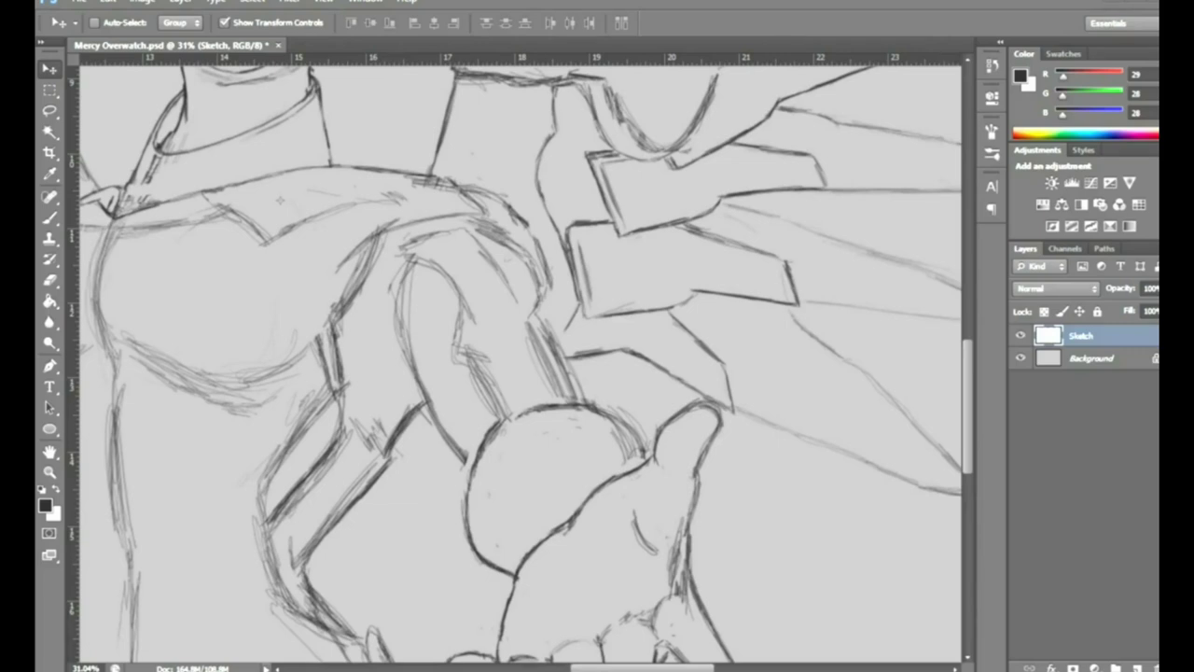
# Add short strokes where the hand meets the arm and erase the hatching inside the arm
pyautogui.press('b')
pyautogui.scroll(-3, 522, 364)
pyautogui.scroll(4, 523, 364)
pyautogui.moveTo(564, 392); pyautogui.dragTo(598, 422)
pyautogui.moveTo(518, 381); pyautogui.dragTo(602, 420)
pyautogui.moveTo(523, 360); pyautogui.dragTo(499, 322)
pyautogui.press('e')
pyautogui.moveTo(434, 401)
pyautogui.mouseDown()
pyautogui.moveTo(387, 271)
pyautogui.moveTo(403, 446)
pyautogui.moveTo(480, 387)
pyautogui.moveTo(510, 392)
pyautogui.mouseUp()
# Extend the curved line down the arm and sketch two wavy lines on the forearm
pyautogui.press('b')
pyautogui.moveTo(390, 269); pyautogui.dragTo(394, 310)
pyautogui.moveTo(350, 225); pyautogui.dragTo(393, 313)
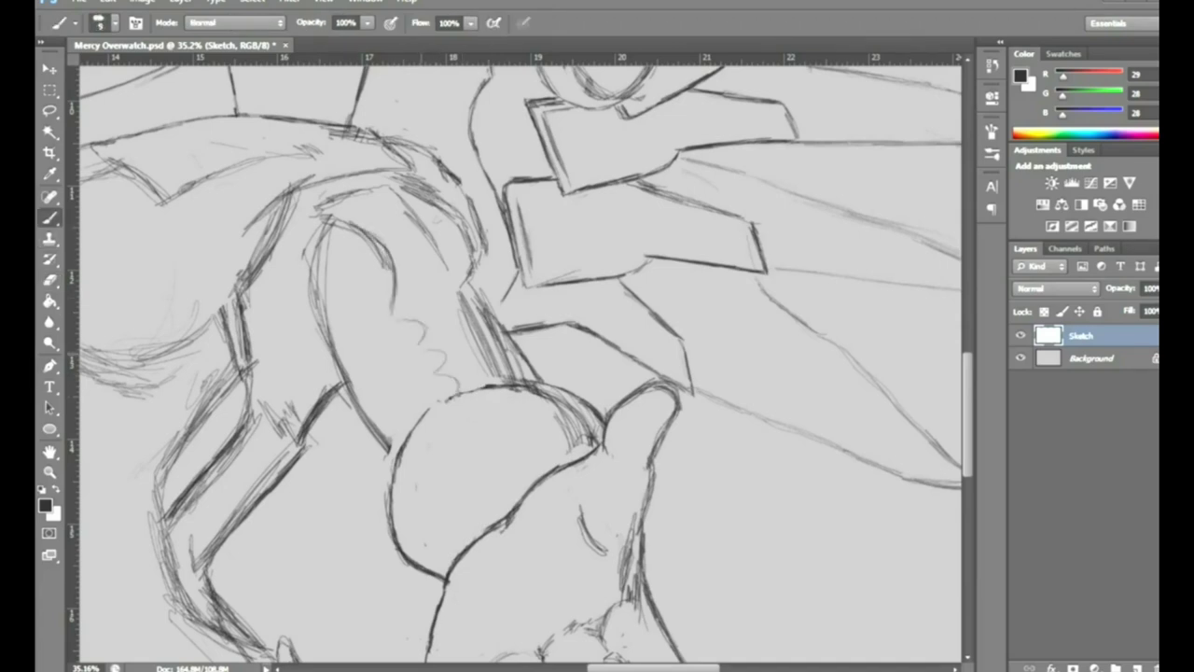
pyautogui.scroll(3, 446, 358)
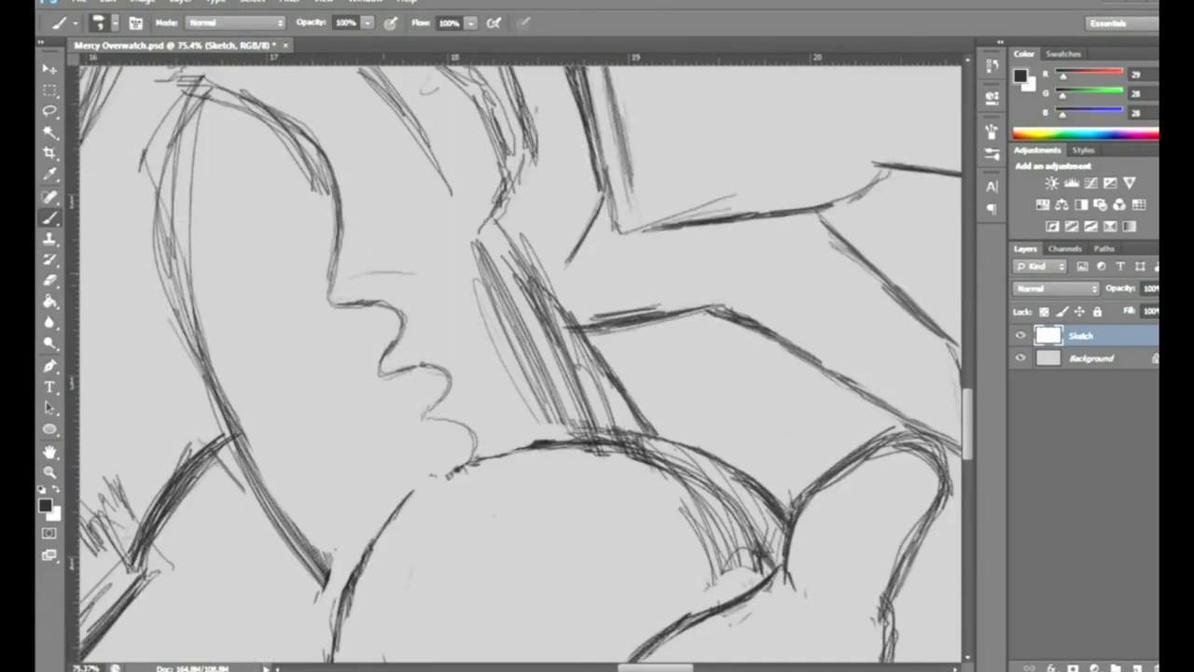
pyautogui.moveTo(444, 345); pyautogui.dragTo(491, 353)
pyautogui.moveTo(487, 399); pyautogui.dragTo(543, 413)
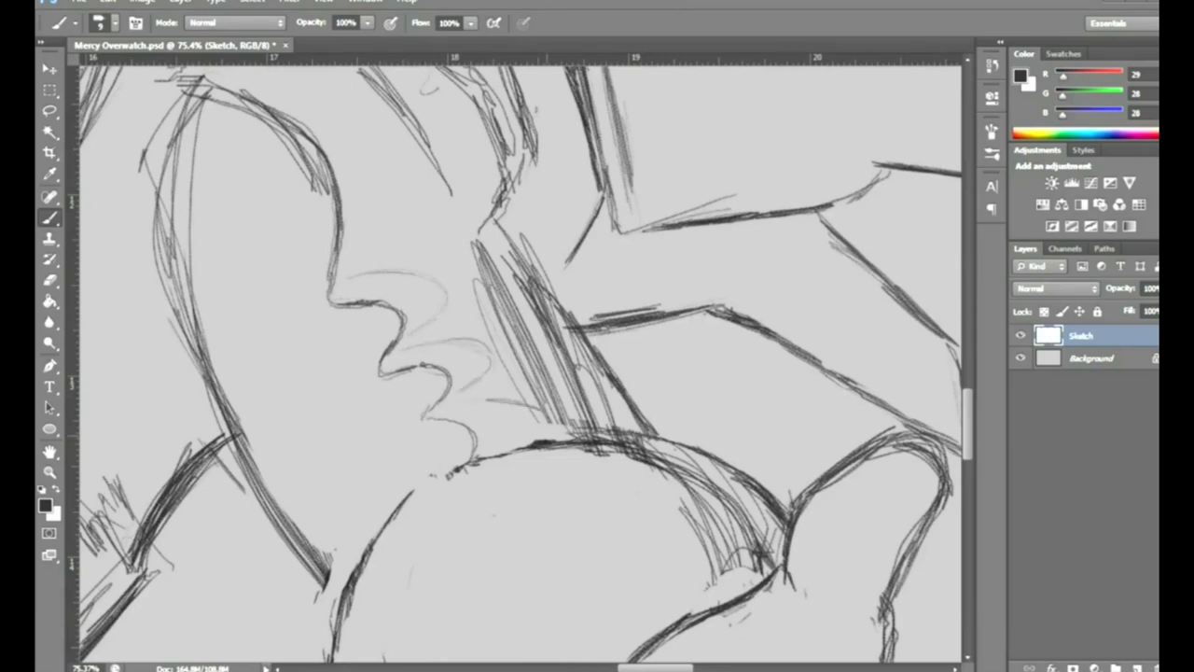
# Erase the remaining hatching beside the forearm and wavy detail, then fit the drawing in view
pyautogui.press('e')
pyautogui.moveTo(474, 236); pyautogui.dragTo(550, 390)
pyautogui.moveTo(541, 327); pyautogui.dragTo(623, 440)
pyautogui.moveTo(523, 280); pyautogui.dragTo(616, 392)
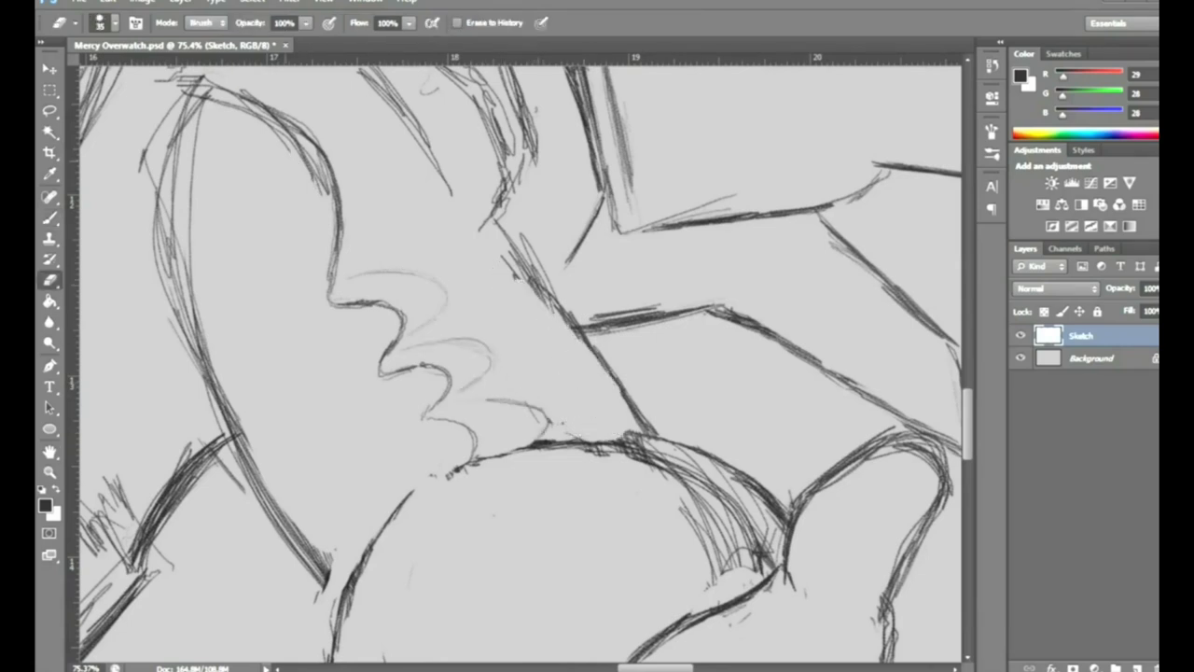
pyautogui.moveTo(298, 154); pyautogui.dragTo(332, 280)
pyautogui.press('z')
pyautogui.keyDown('alt'); pyautogui.click(523, 373); pyautogui.keyUp('alt')
pyautogui.press('b')
pyautogui.press('z')
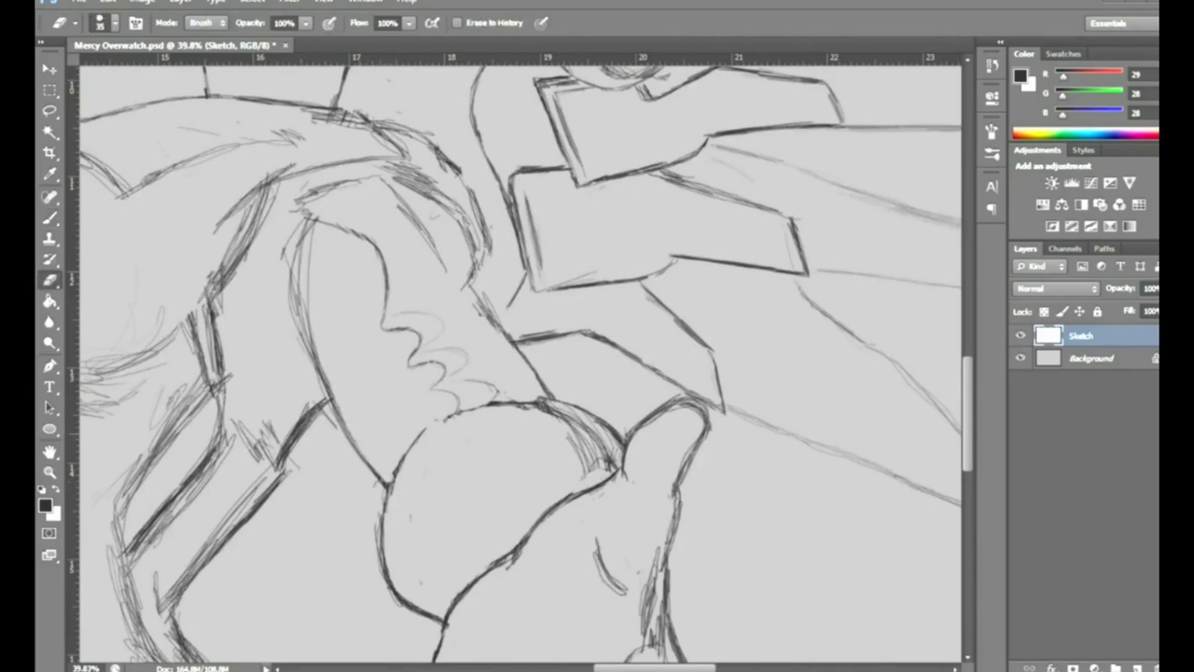
pyautogui.hotkey('ctrl', '0')
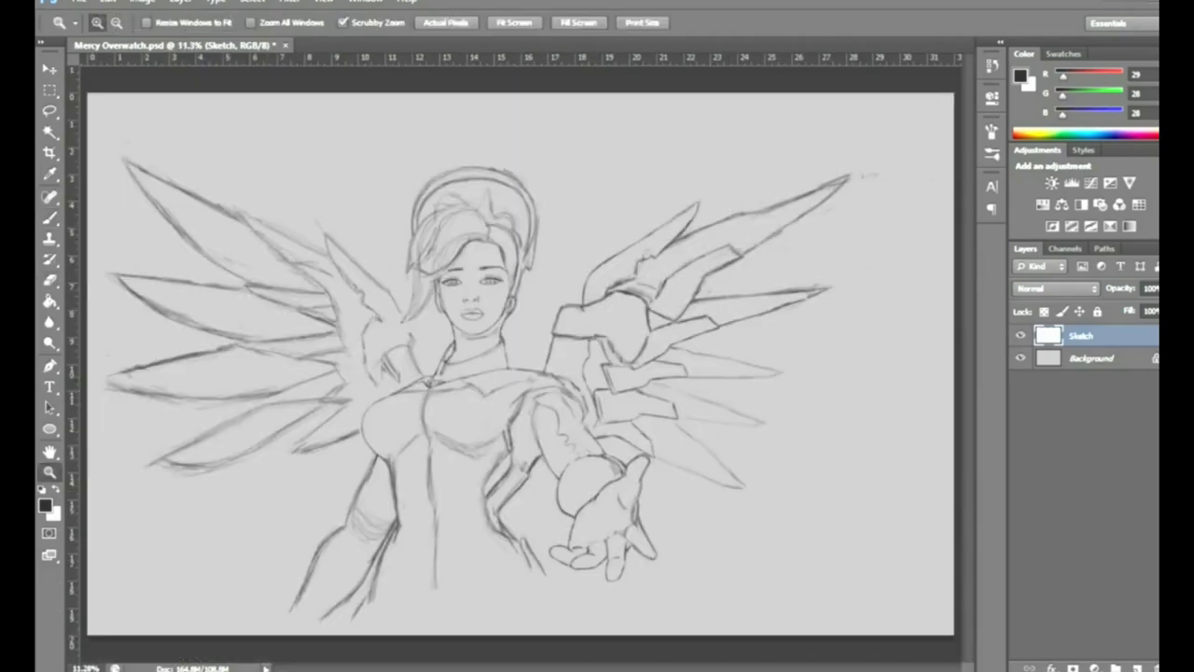
# Zoom in slightly and scroll over the sketch to inspect the winged heroine
pyautogui.hotkey('ctrl', '+')
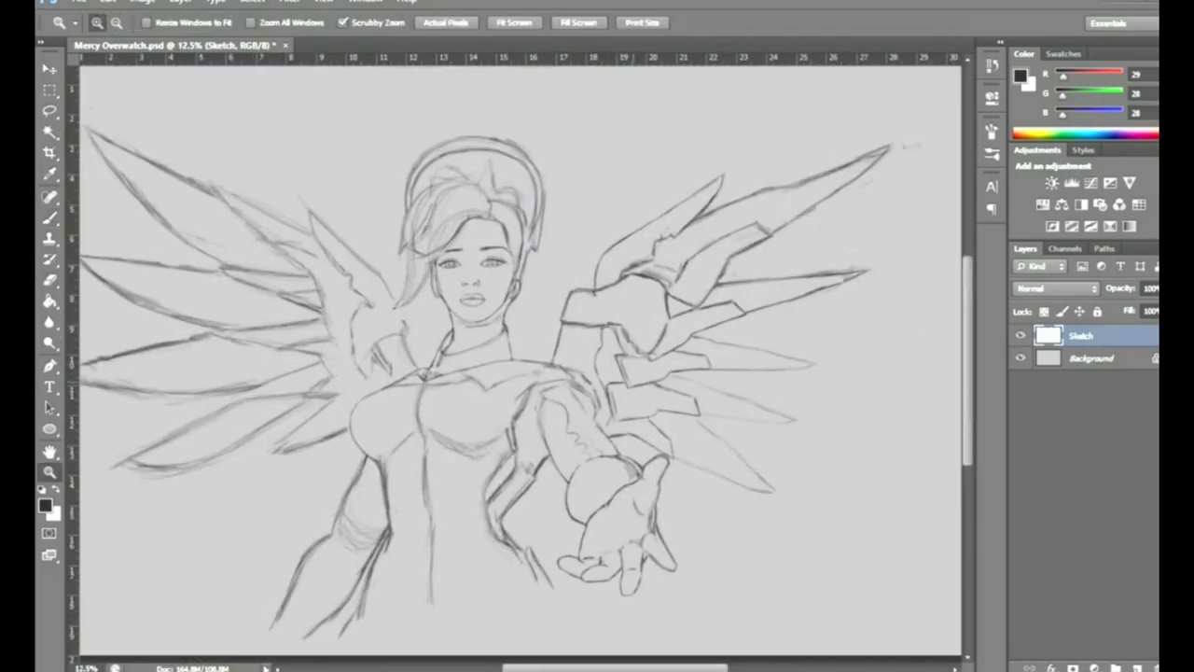
pyautogui.scroll(-2, 521, 359)
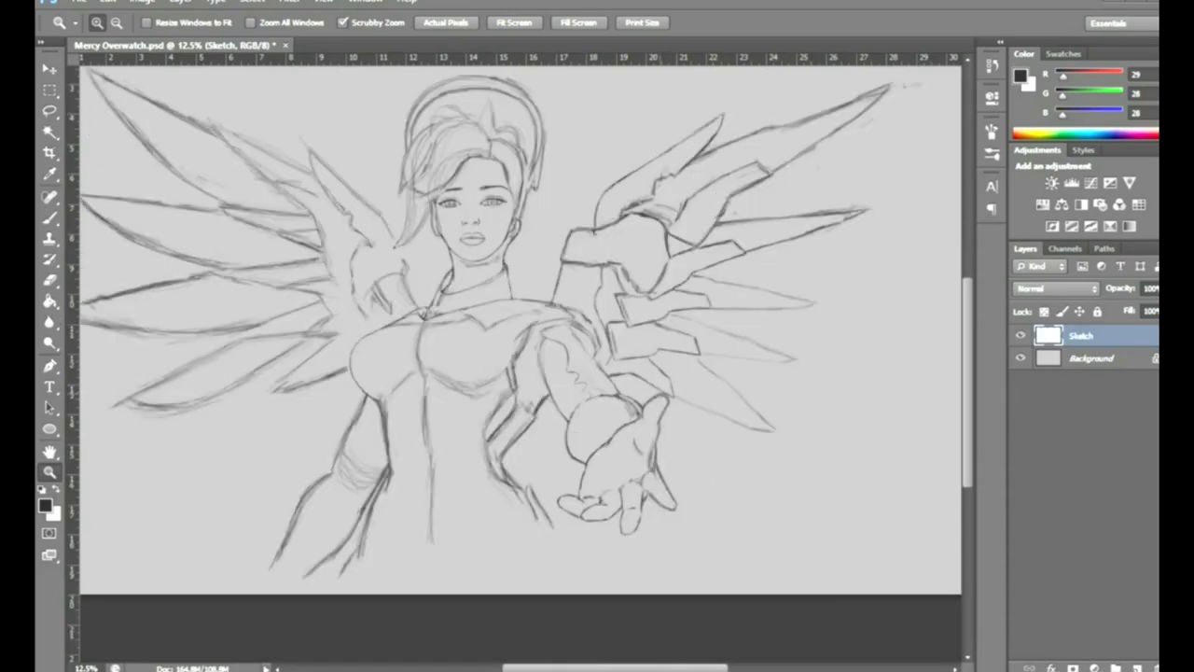
pyautogui.scroll(3, 520, 359)
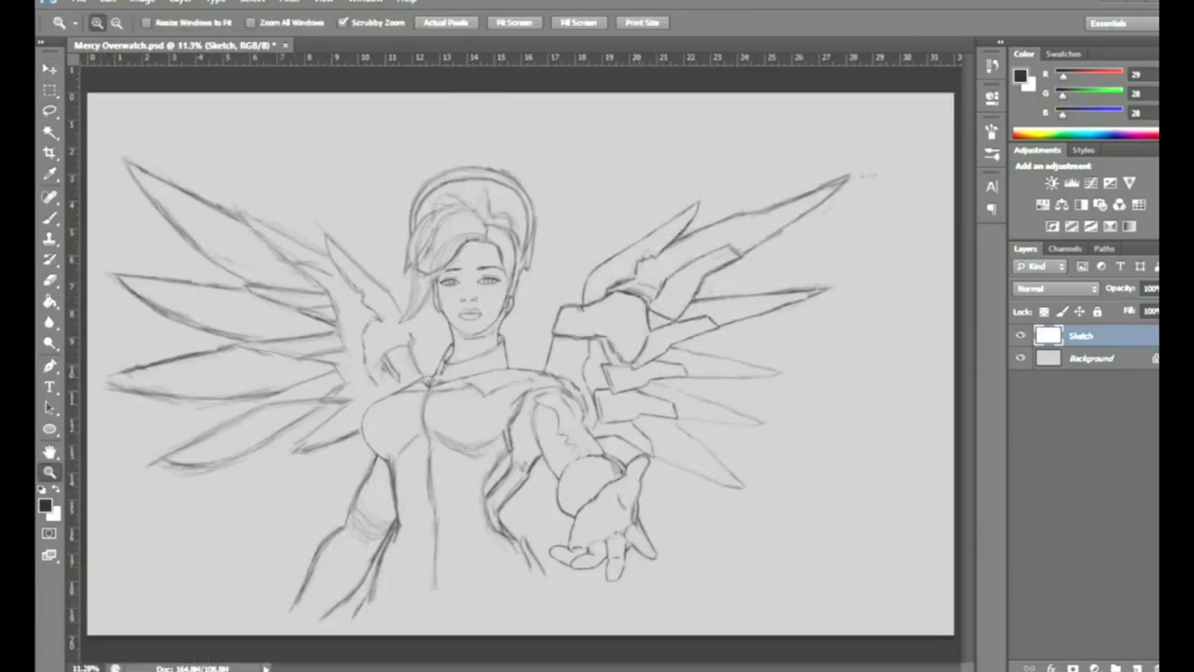
# Lasso the zigzag strokes beside the torso, rotate them slightly and shift them down-right
pyautogui.press('l')
pyautogui.moveTo(476, 345); pyautogui.dragTo(691, 298)
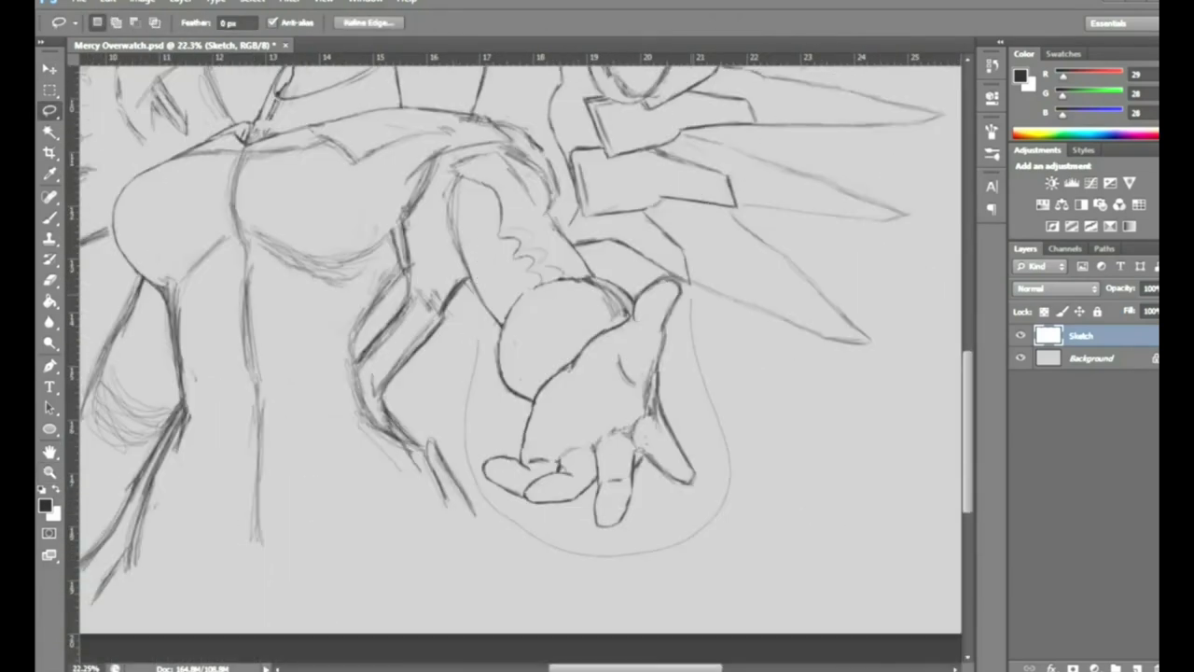
pyautogui.press('v')
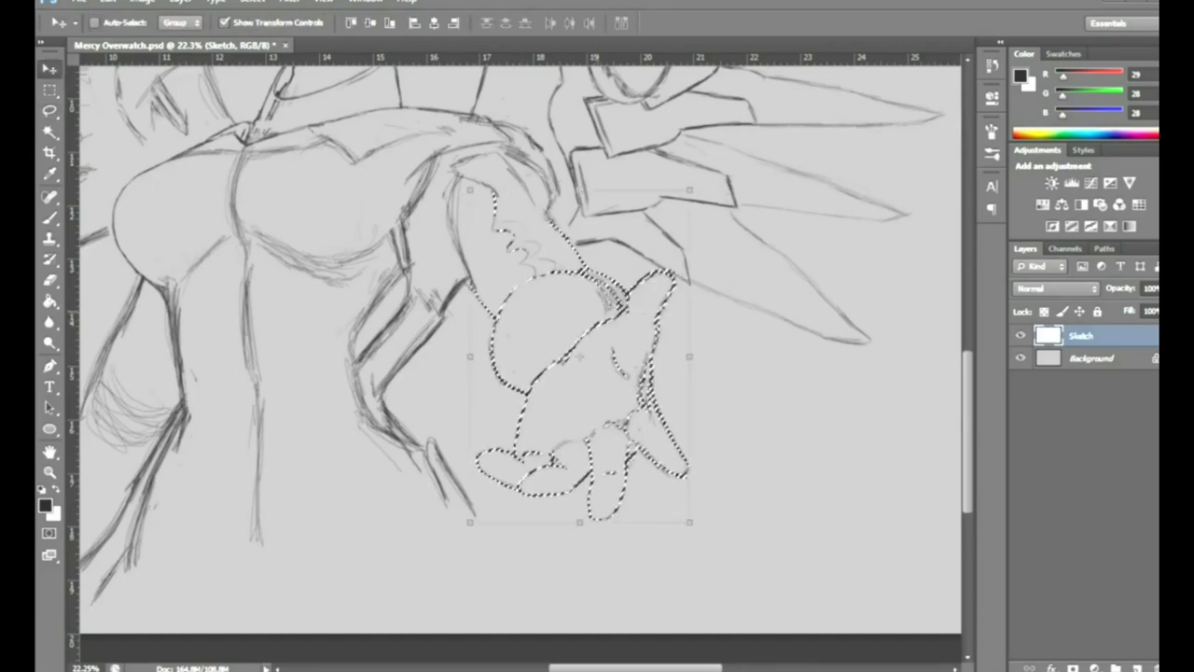
pyautogui.moveTo(507, 442); pyautogui.dragTo(560, 441)
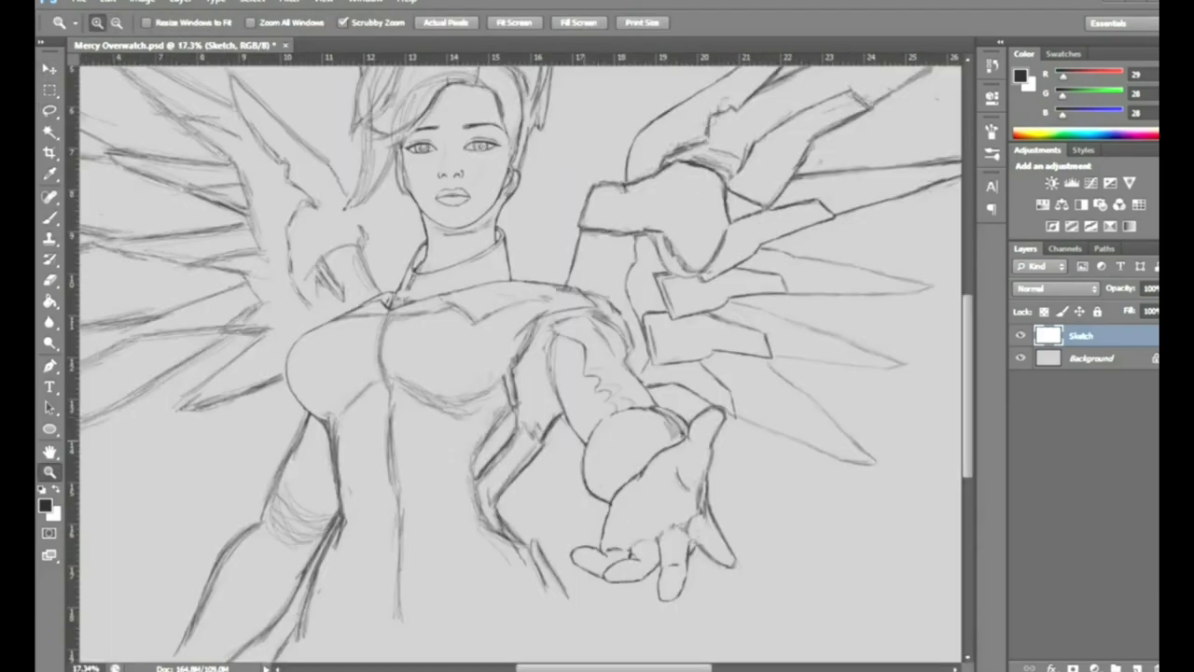
pyautogui.press('l')
pyautogui.moveTo(464, 471); pyautogui.dragTo(463, 481)
pyautogui.press('v')
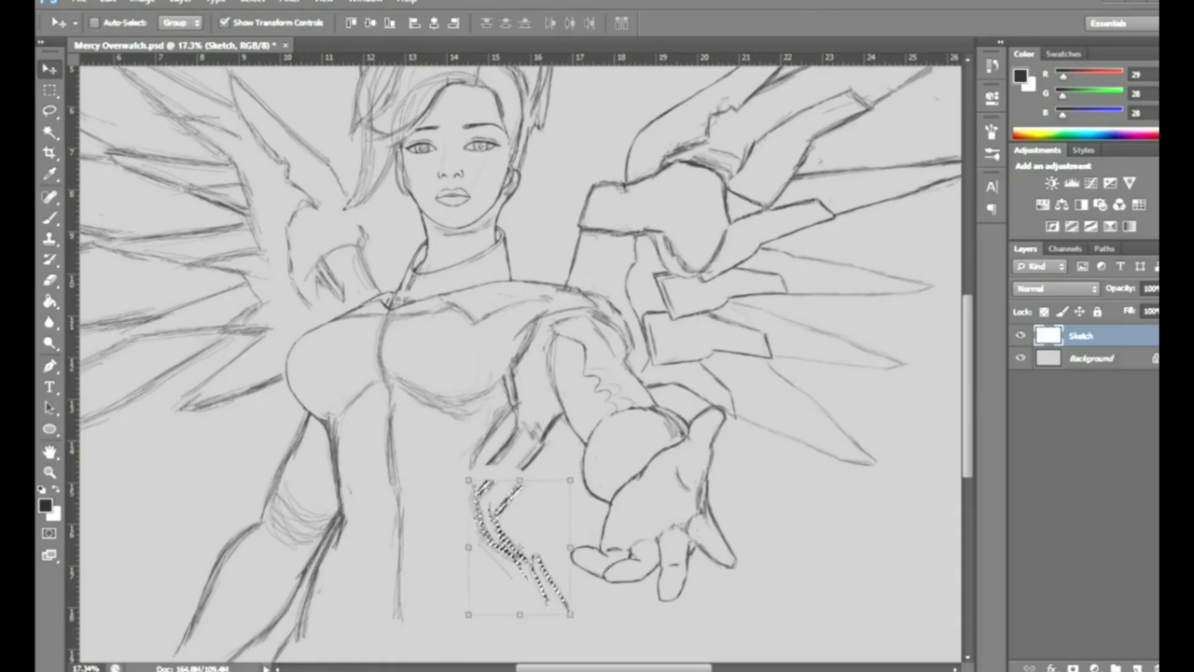
pyautogui.moveTo(583, 459); pyautogui.dragTo(602, 446)
pyautogui.moveTo(519, 542); pyautogui.dragTo(522, 550)
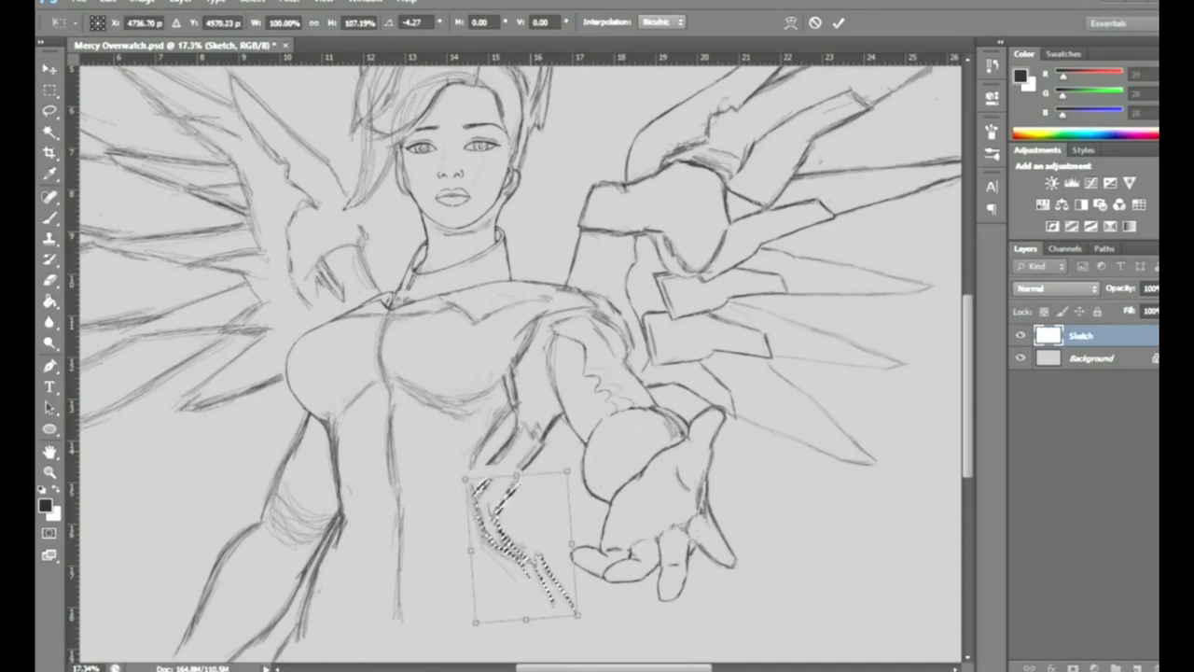
# Warp the zigzag strokes with the warp grid, apply it, and zoom in on the arm
pyautogui.rightClick(314, 288)
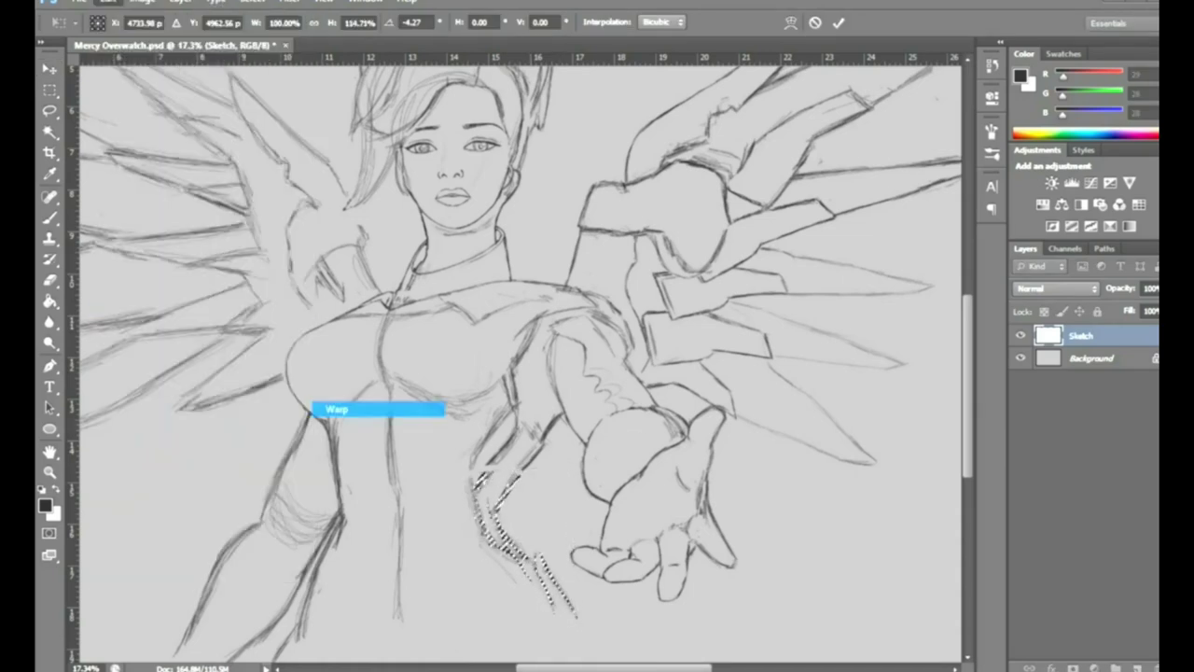
pyautogui.click(373, 409)
pyautogui.moveTo(509, 523); pyautogui.dragTo(514, 537)
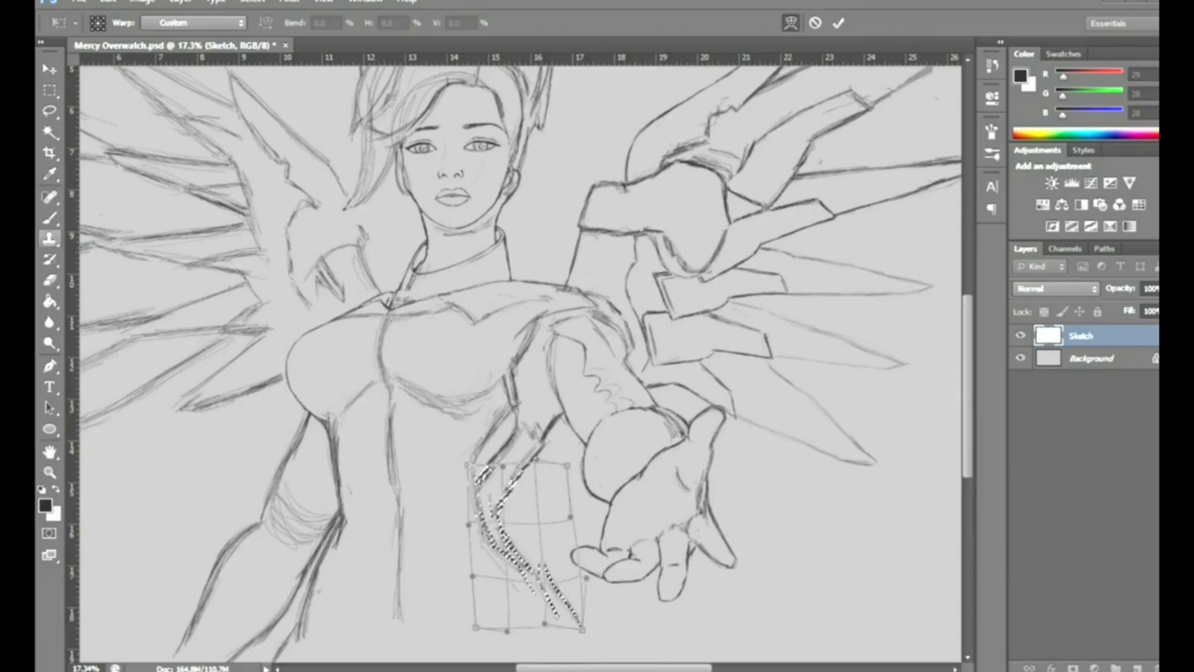
pyautogui.press('Return')
pyautogui.press('z')
pyautogui.moveTo(523, 420); pyautogui.dragTo(466, 420)
pyautogui.moveTo(578, 448); pyautogui.dragTo(653, 448)
# Draw a darker forearm outline and erase stray strokes near the forearm and upper arm
pyautogui.press('b')
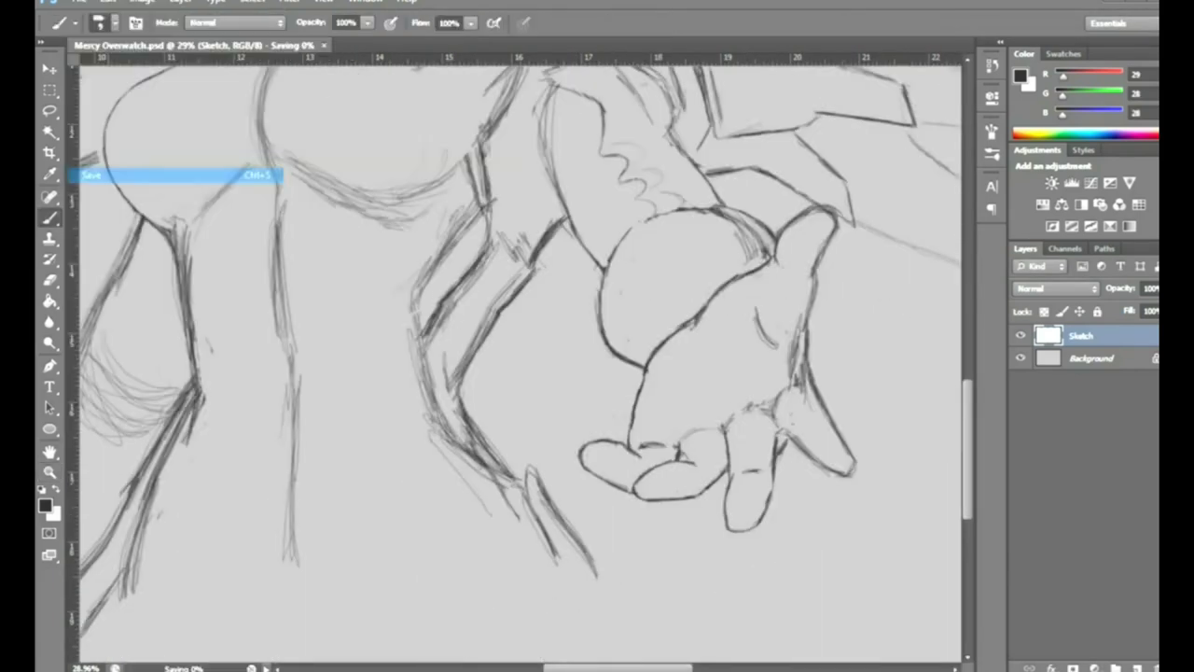
pyautogui.moveTo(462, 397)
pyautogui.mouseDown()
pyautogui.moveTo(520, 285)
pyautogui.moveTo(458, 382)
pyautogui.mouseUp()
pyautogui.press('e')
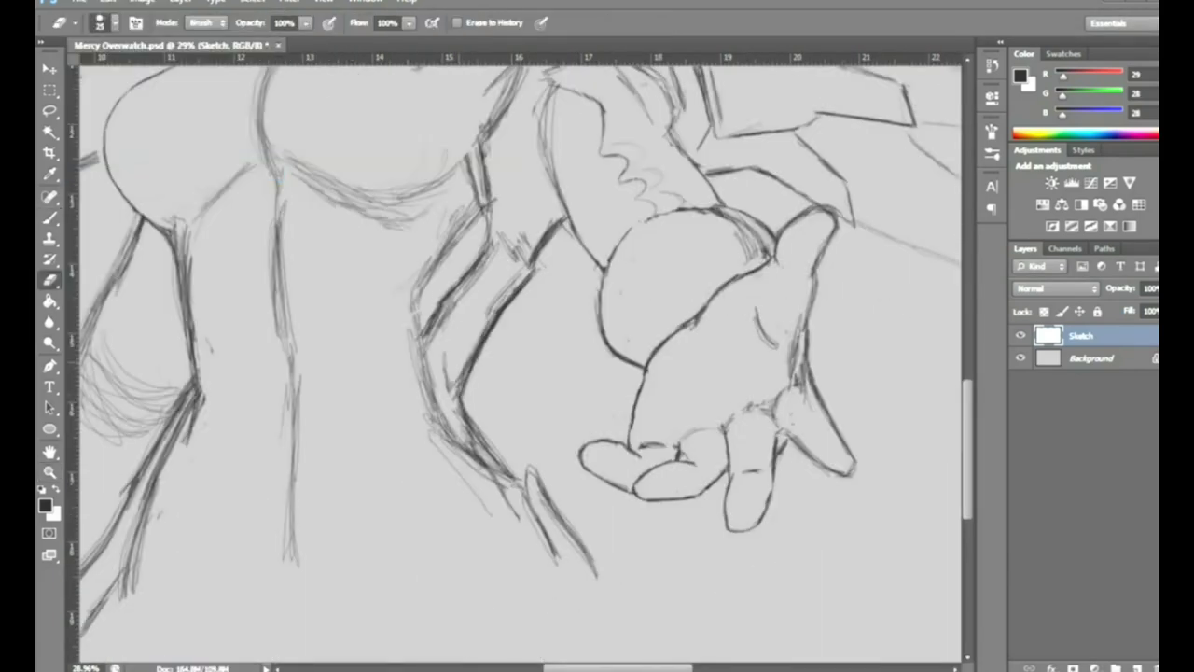
pyautogui.moveTo(504, 285); pyautogui.dragTo(466, 368)
pyautogui.press('b')
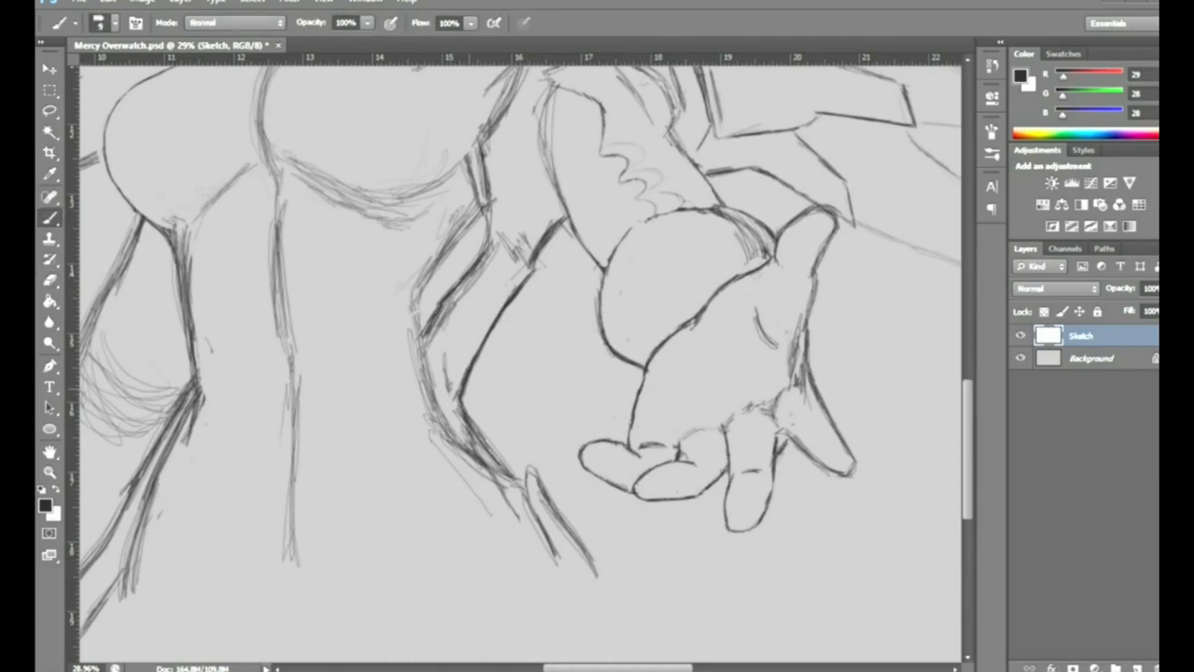
pyautogui.press('l')
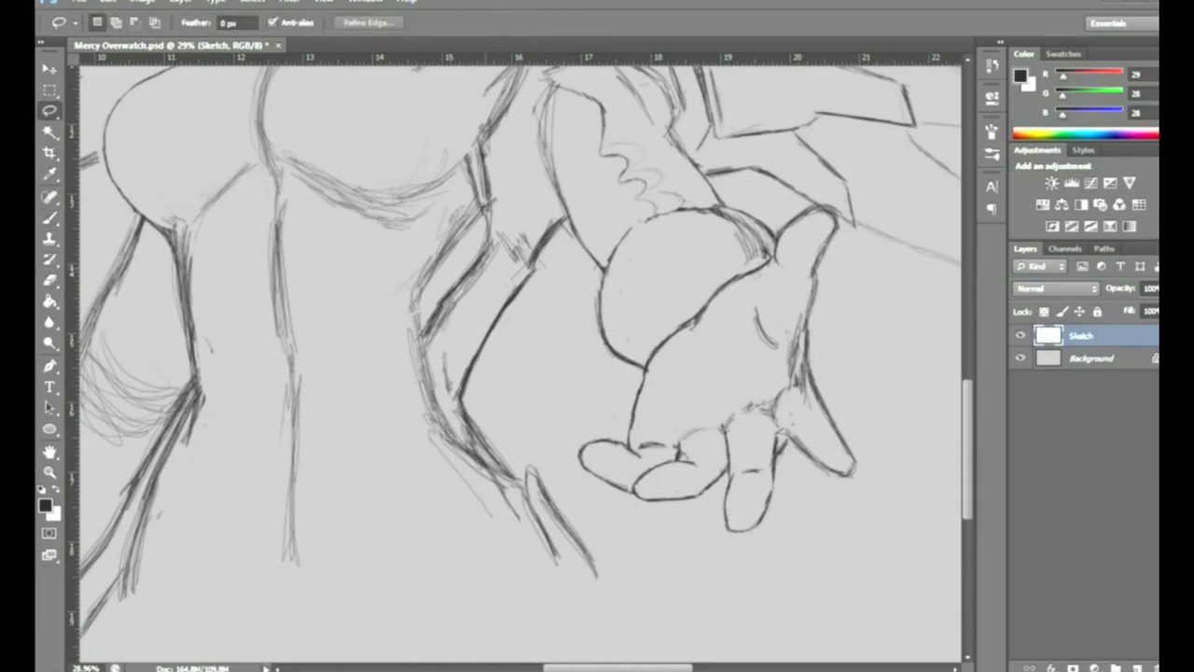
pyautogui.press('e')
pyautogui.moveTo(504, 234); pyautogui.dragTo(523, 273)
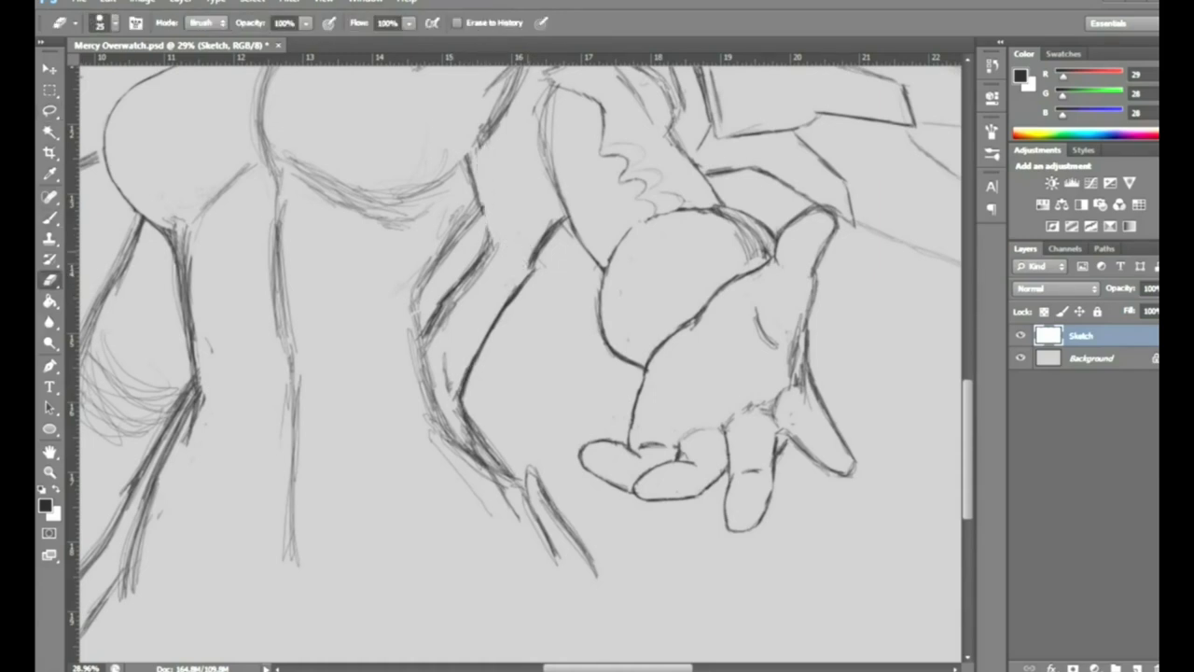
pyautogui.press('l')
pyautogui.press('b')
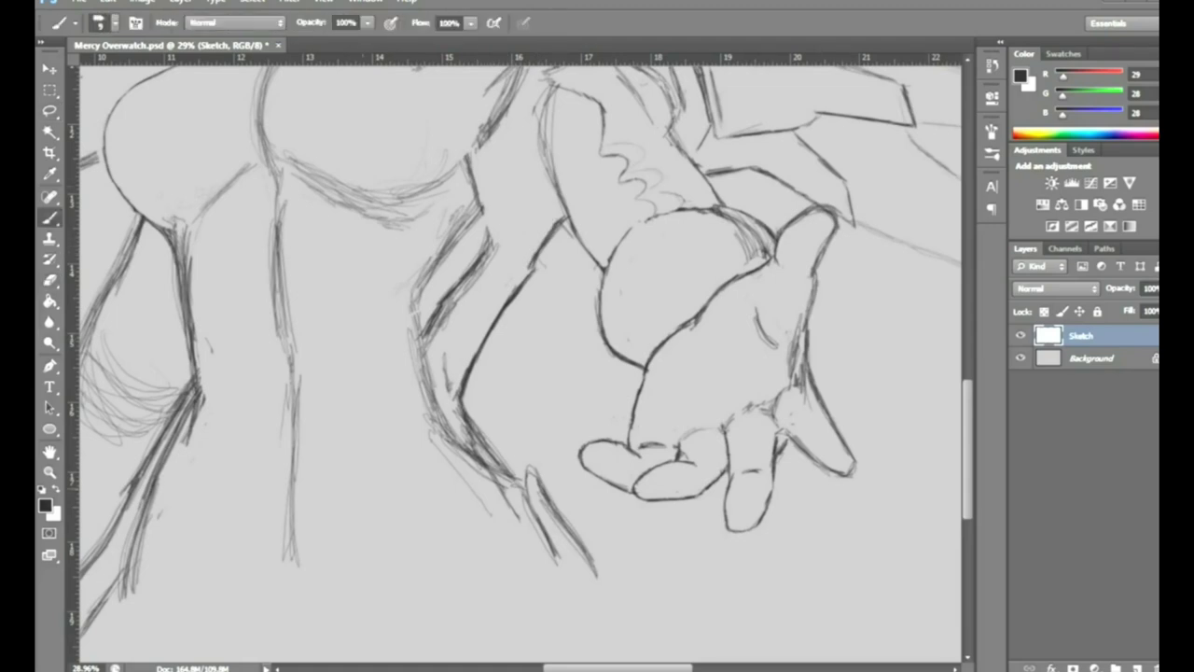
# Draw a pencil stroke along the body, then erase the unwanted part of it
pyautogui.hscroll(-5, 520, 355)
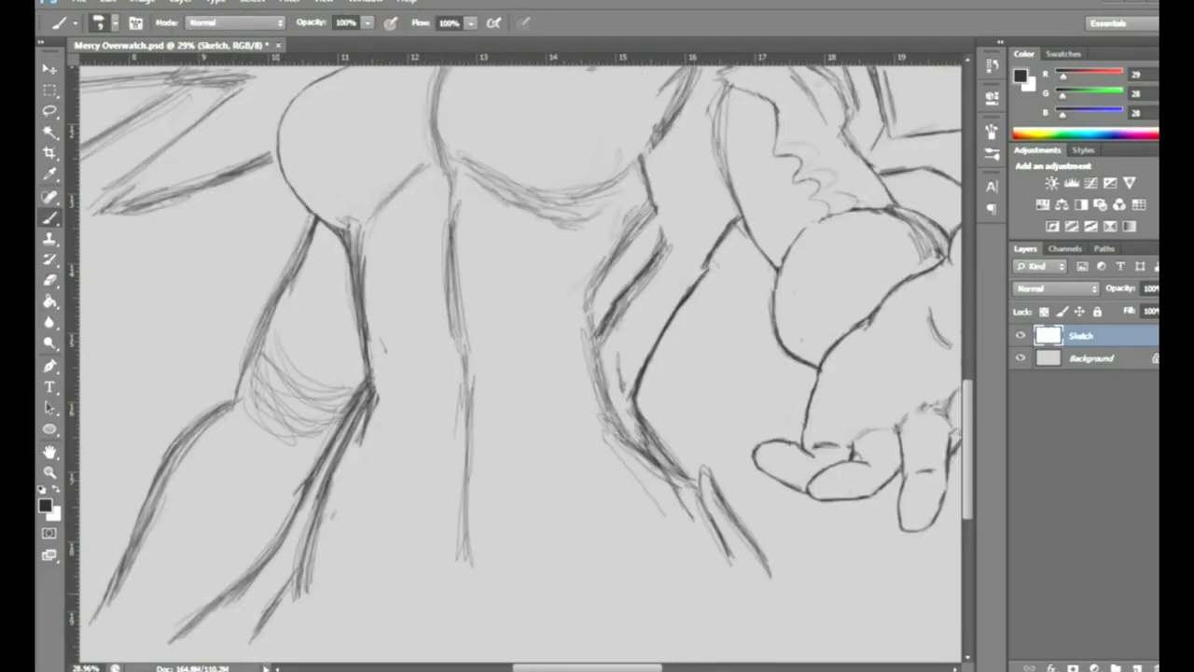
pyautogui.moveTo(310, 583); pyautogui.dragTo(362, 417)
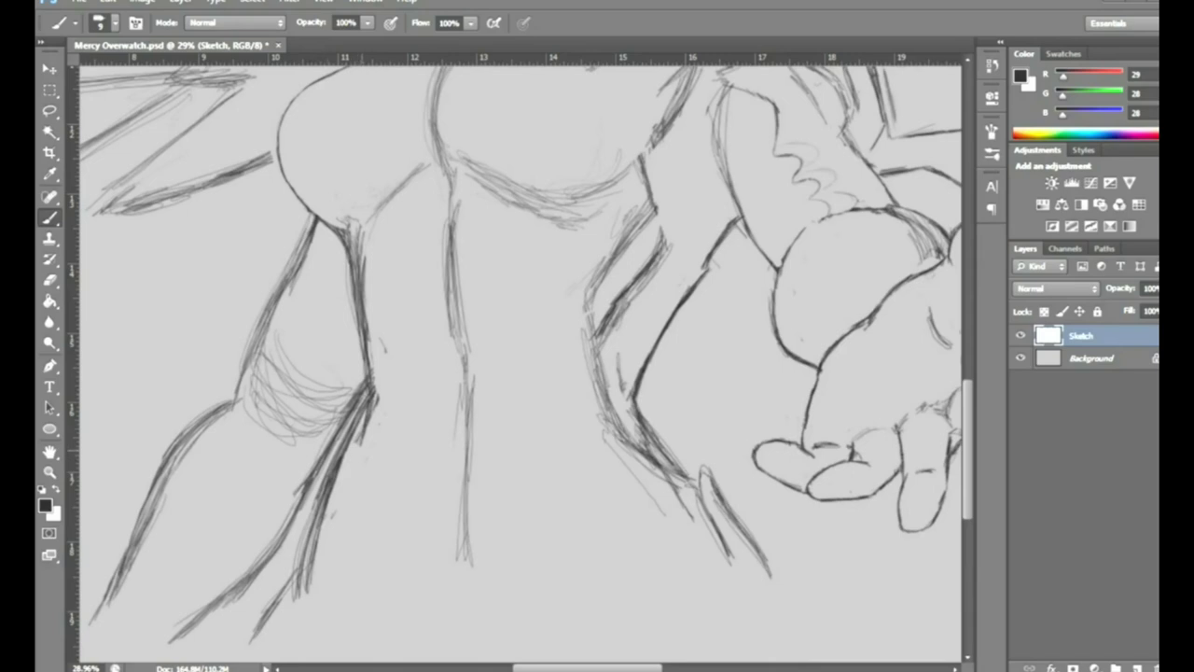
pyautogui.press('e')
pyautogui.moveTo(294, 567)
pyautogui.mouseDown()
pyautogui.moveTo(364, 427)
pyautogui.moveTo(330, 467)
pyautogui.mouseUp()
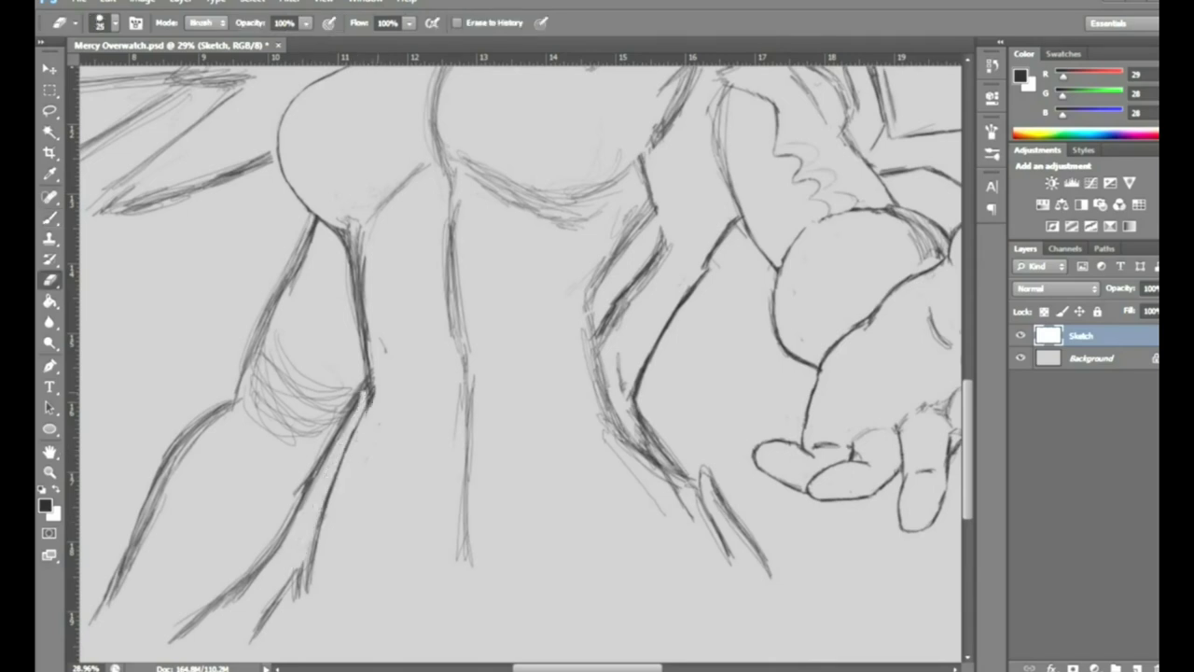
# Lasso the long vertical torso line, transform it and commit, then zoom out
pyautogui.press('l')
pyautogui.moveTo(430, 158); pyautogui.dragTo(431, 168)
pyautogui.hotkey('ctrl', 't')
pyautogui.press('Return')
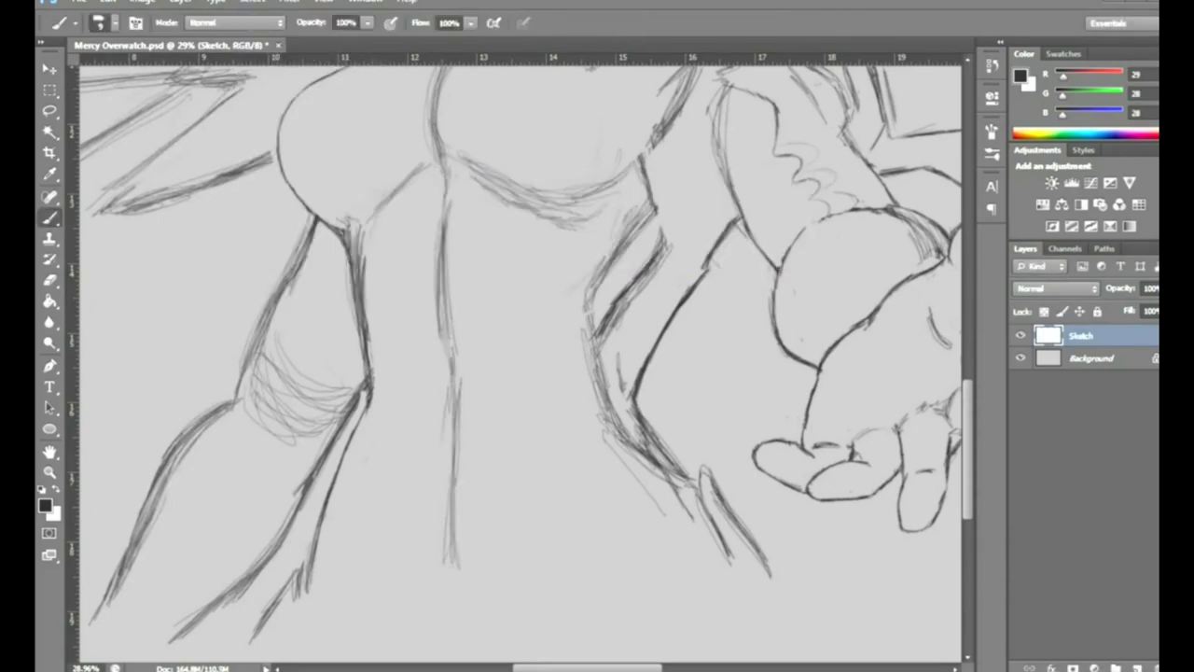
pyautogui.press('z')
pyautogui.scroll(-5, 519, 364)
pyautogui.scroll(3, 520, 364)
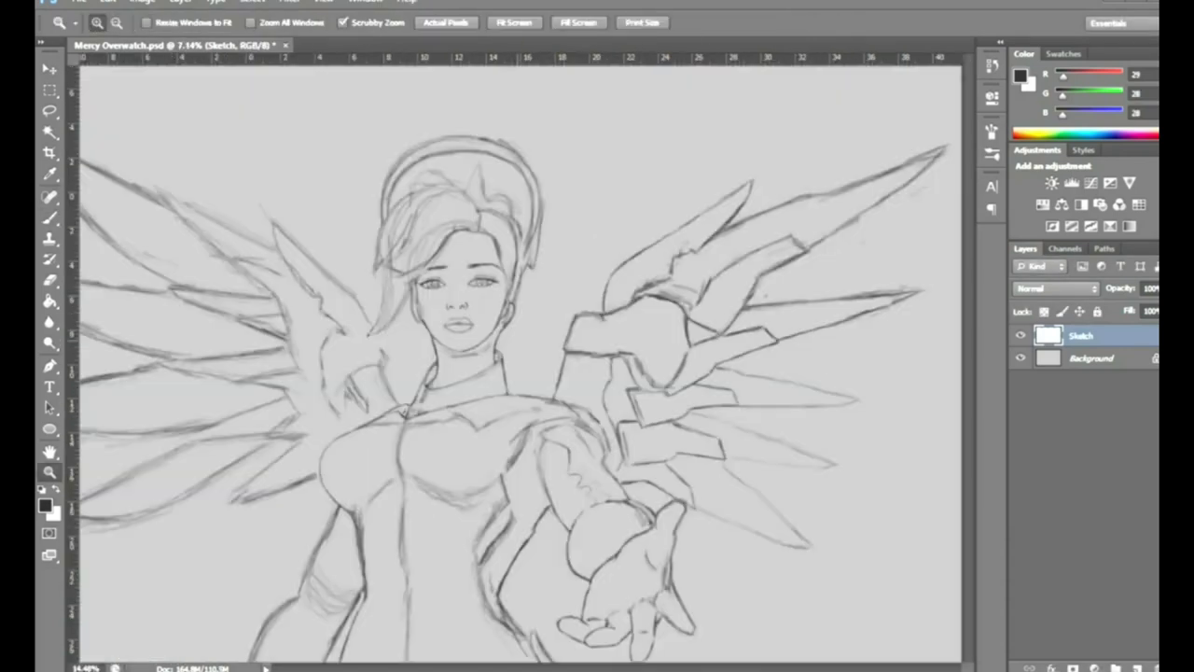
pyautogui.scroll(-3, 520, 364)
# Scale the whole sketch layer to about 90% and recenter it on the canvas
pyautogui.hotkey('ctrl', 't')
pyautogui.moveTo(497, 378); pyautogui.dragTo(662, 414)
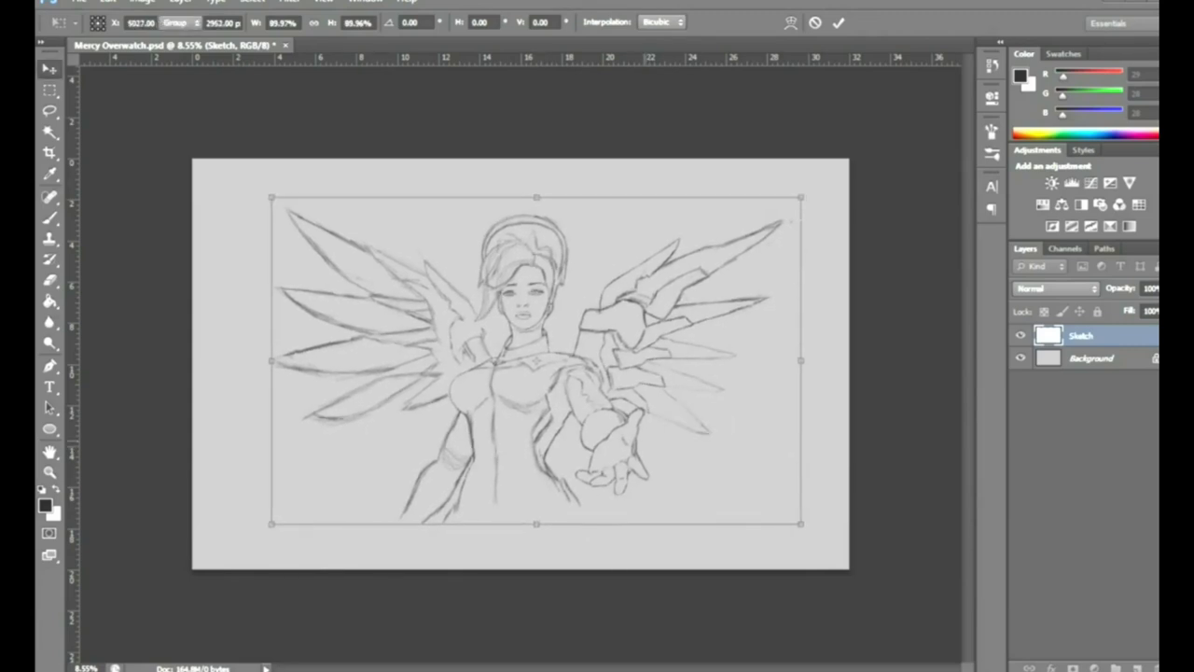
pyautogui.press('Return')
pyautogui.moveTo(662, 413)
pyautogui.mouseDown()
pyautogui.moveTo(624, 430)
pyautogui.moveTo(551, 403)
pyautogui.mouseUp()
pyautogui.press('Return')
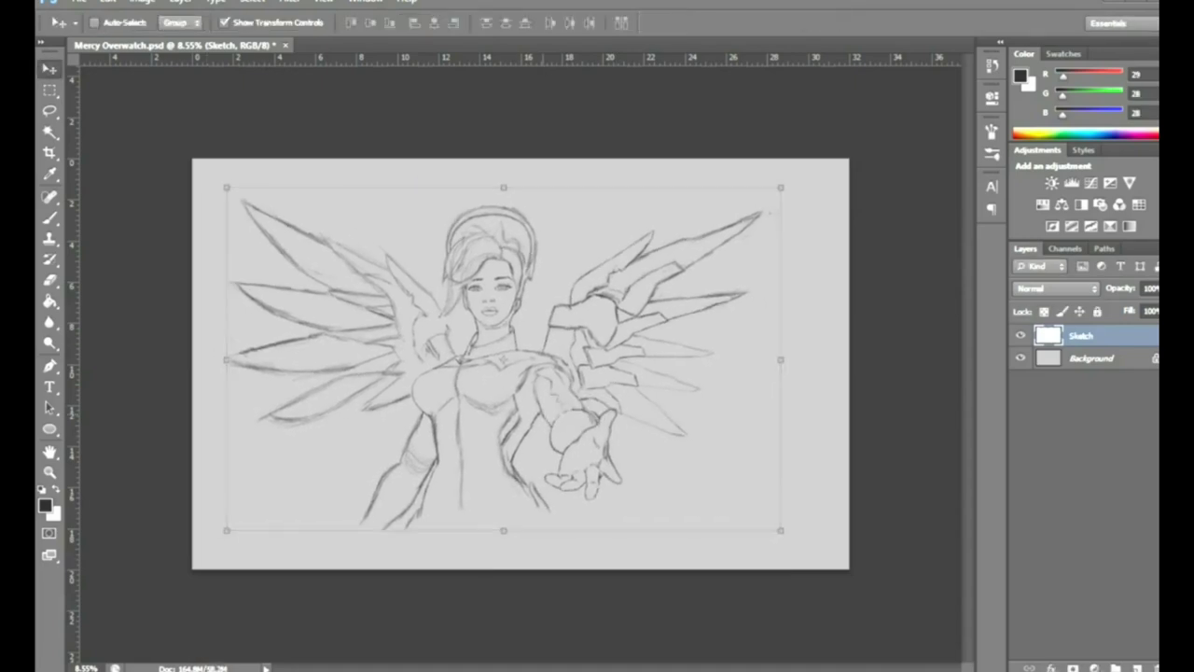
# Erase part of the outstretched hand's outline
pyautogui.press('e')
pyautogui.scroll(5, 569, 447)
pyautogui.moveTo(569, 508); pyautogui.dragTo(566, 420)
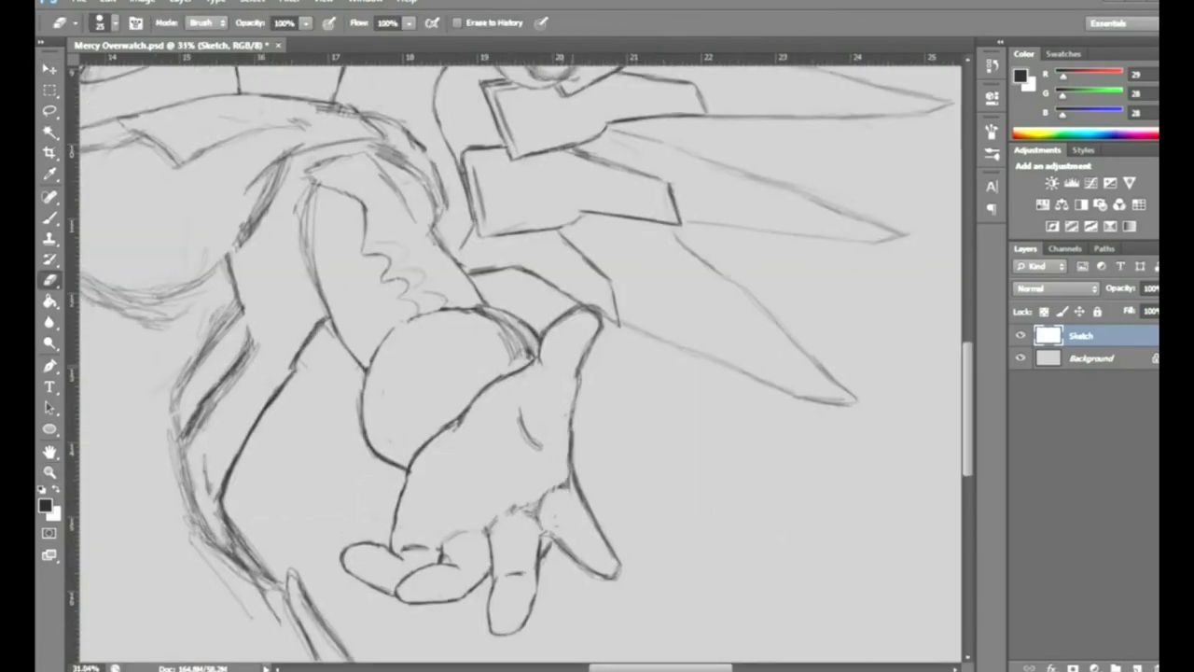
# Zoom around the drawing and brush a faint stroke near the wing and neck, then zoom out
pyautogui.press('z')
pyautogui.scroll(-5, 569, 448)
pyautogui.scroll(1, 570, 448)
pyautogui.press('b')
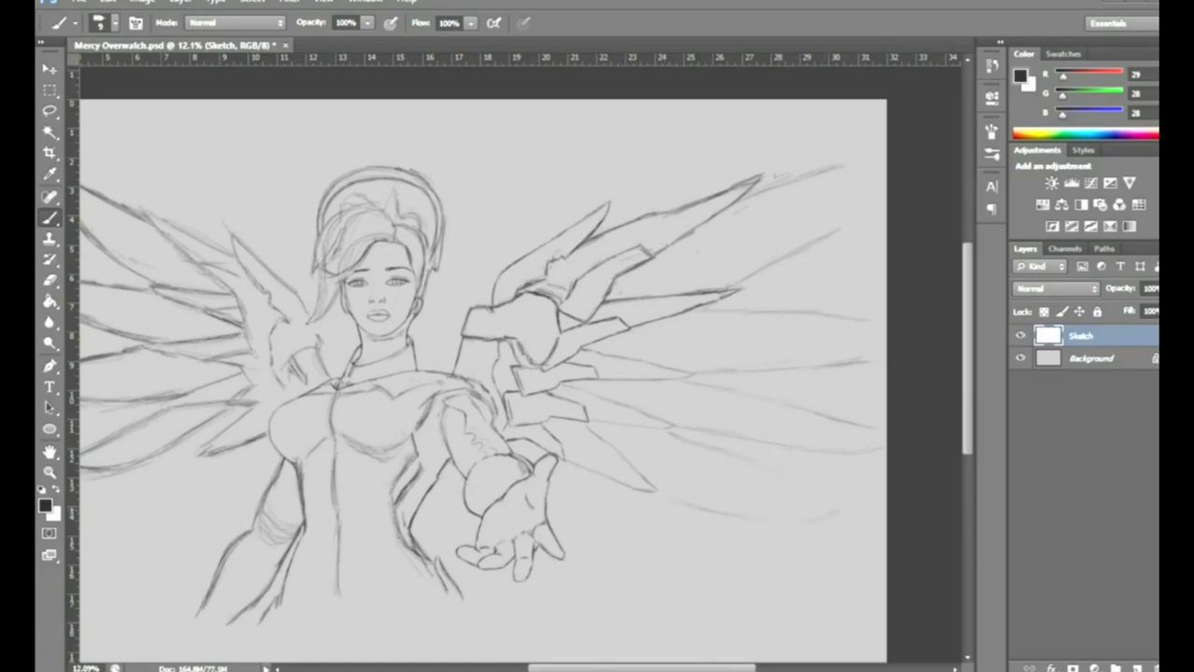
pyautogui.press('z')
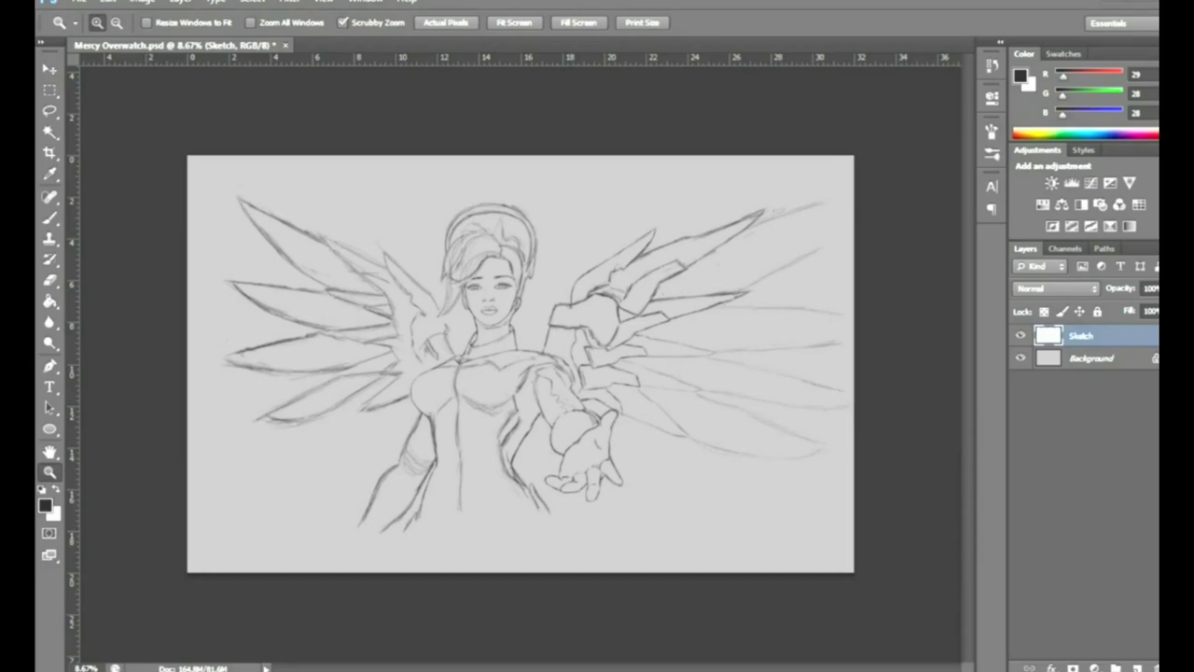
pyautogui.hotkey('ctrl', '+')
pyautogui.press('b')
pyautogui.moveTo(459, 325); pyautogui.dragTo(523, 324)
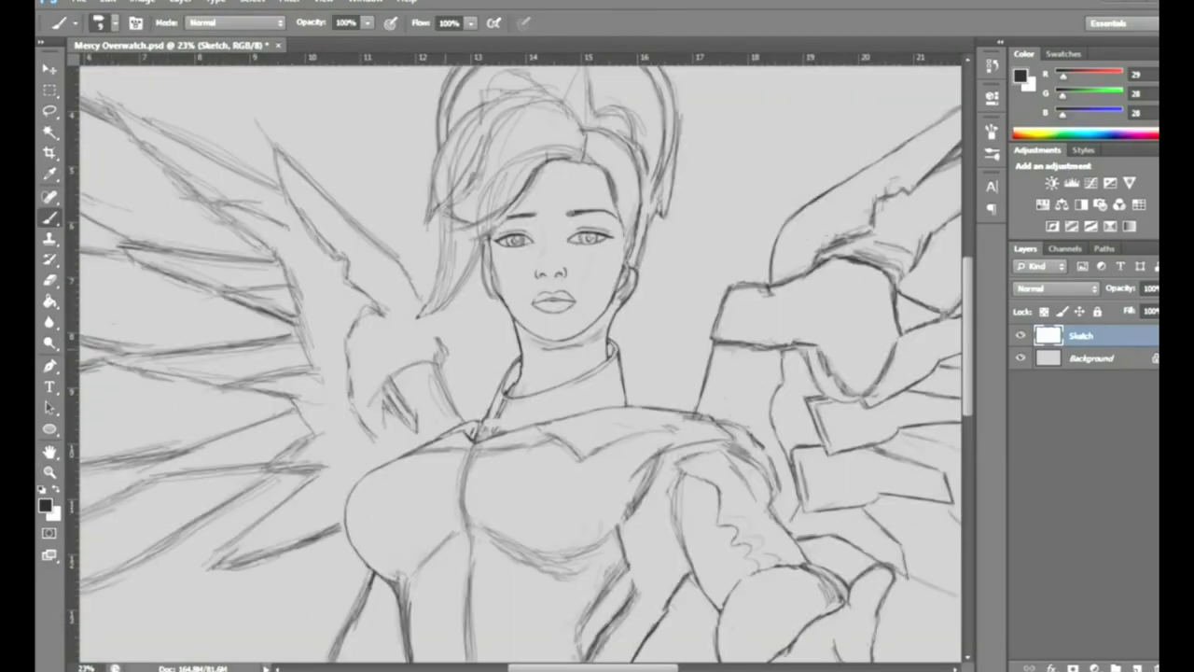
pyautogui.moveTo(466, 422); pyautogui.dragTo(446, 361)
pyautogui.press('z')
pyautogui.moveTo(523, 336); pyautogui.dragTo(448, 335)
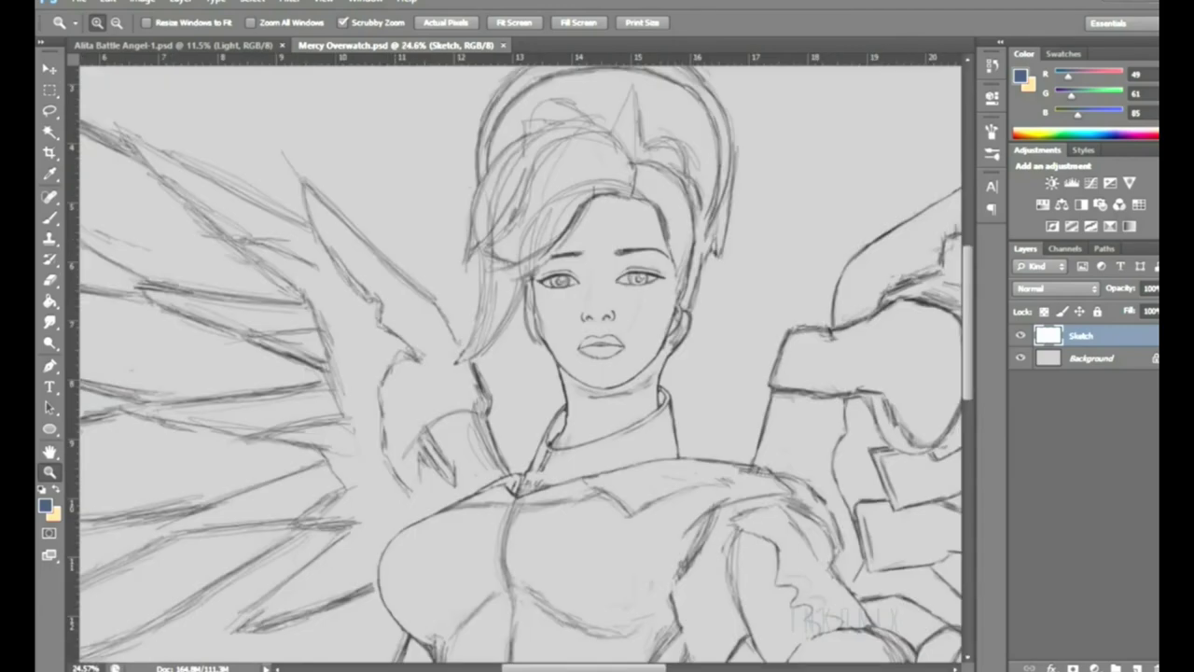
# Reset the drawing colour to black and zoom in on the face
pyautogui.moveTo(403, 163); pyautogui.dragTo(405, 222)
pyautogui.rightClick(521, 386)
pyautogui.hotkey('ctrl', 'z')
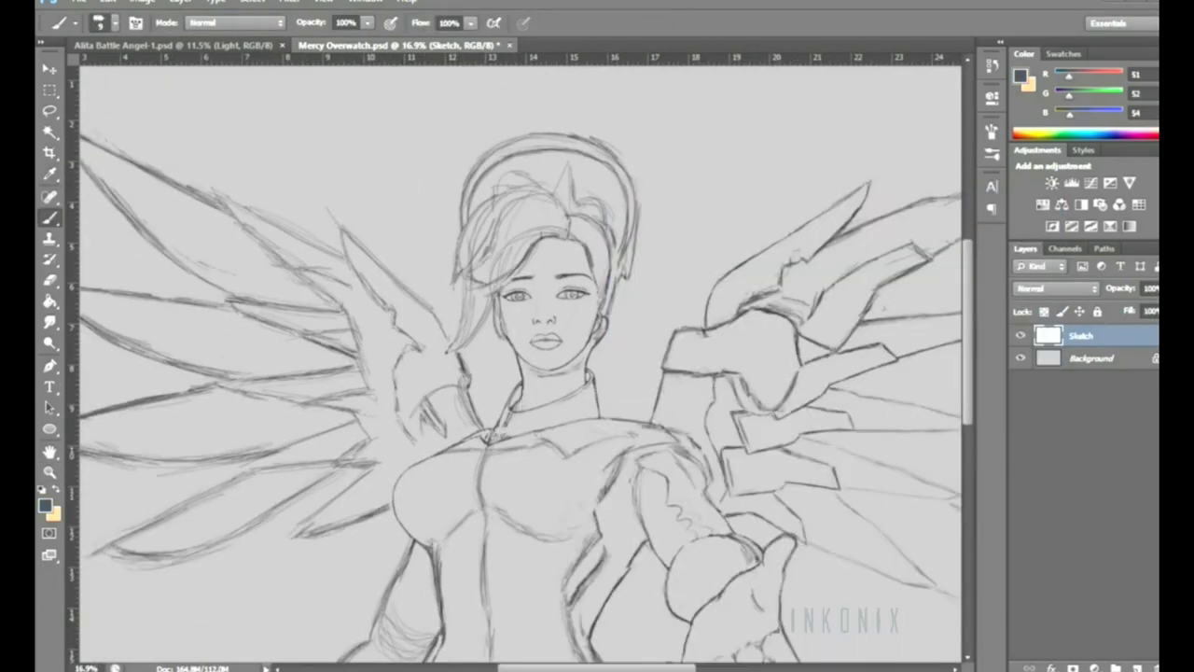
pyautogui.rightClick(399, 241)
pyautogui.press('Escape')
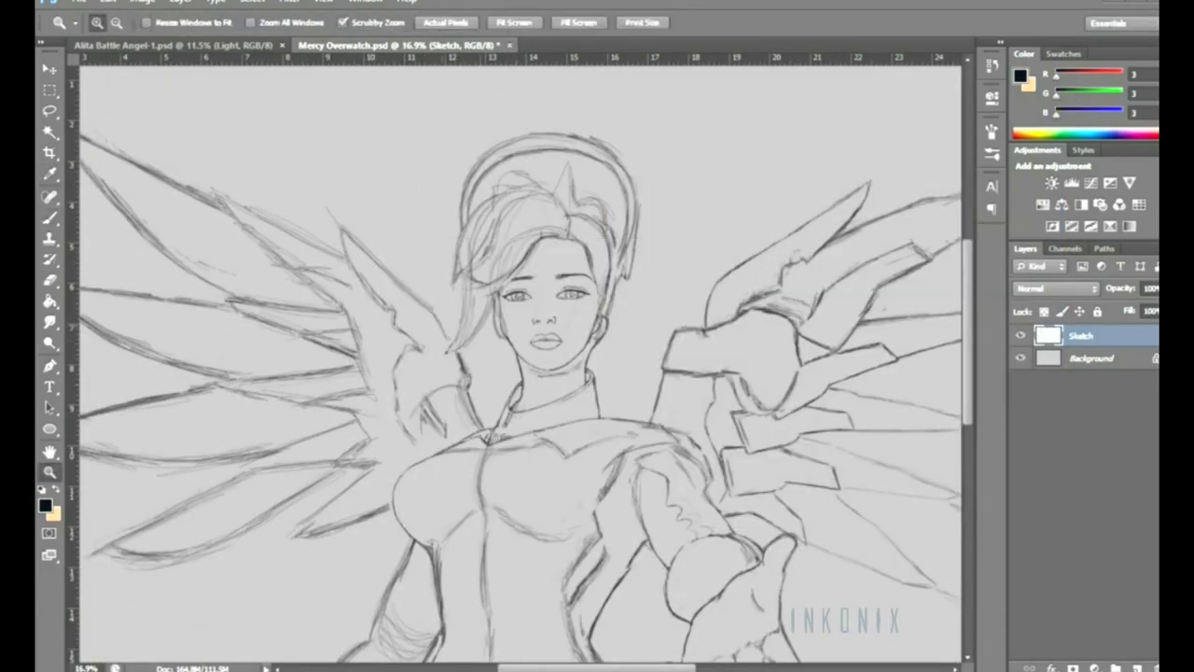
pyautogui.keyDown('ctrl'); pyautogui.click(464, 243); pyautogui.keyUp('ctrl')
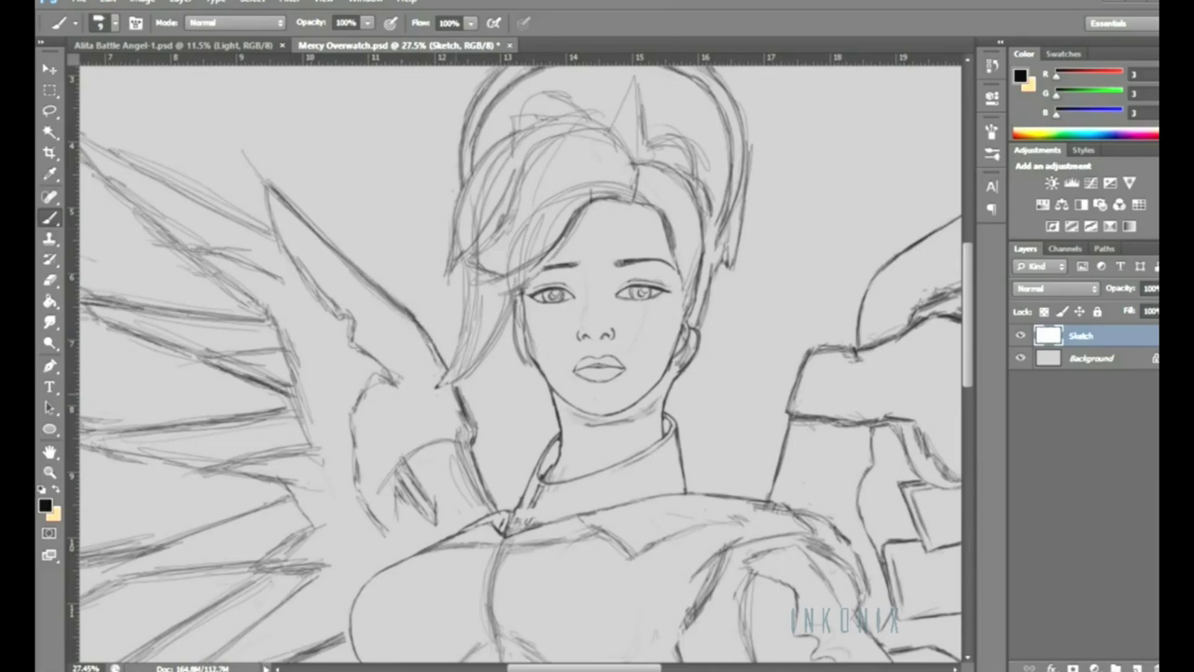
# Sharpen the hair tip and darken the inner left wing edge, erasing stray lines
pyautogui.moveTo(464, 354); pyautogui.dragTo(429, 395)
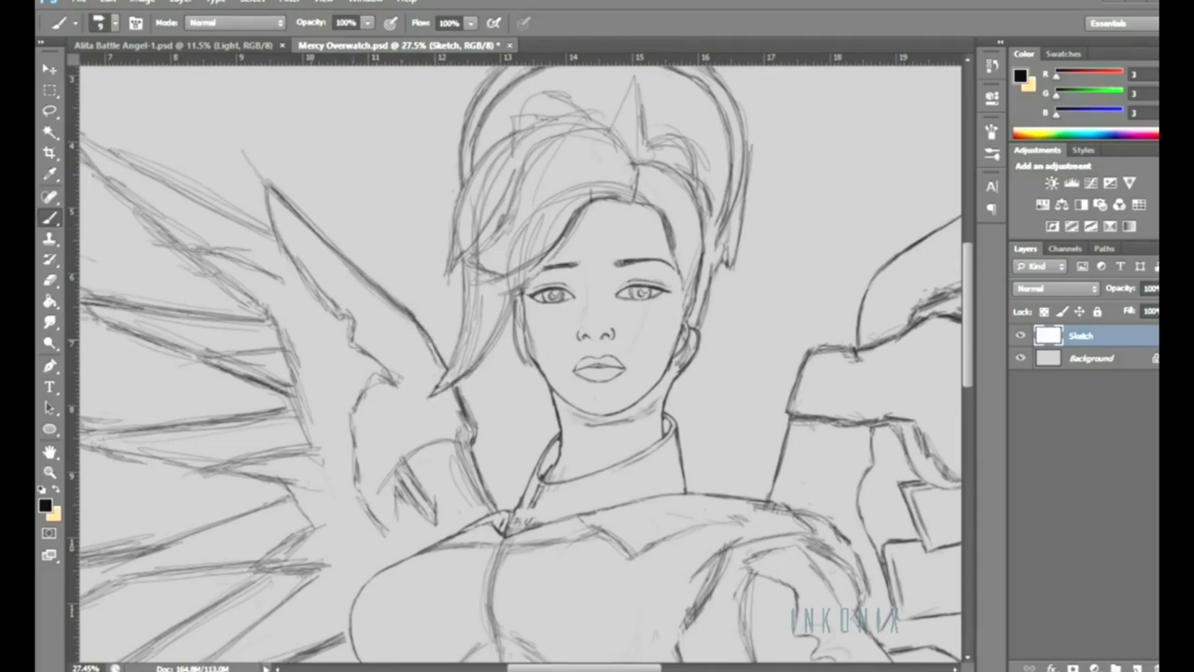
pyautogui.keyDown('ctrl'); pyautogui.click(380, 306); pyautogui.keyUp('ctrl')
pyautogui.moveTo(168, 154); pyautogui.dragTo(290, 308)
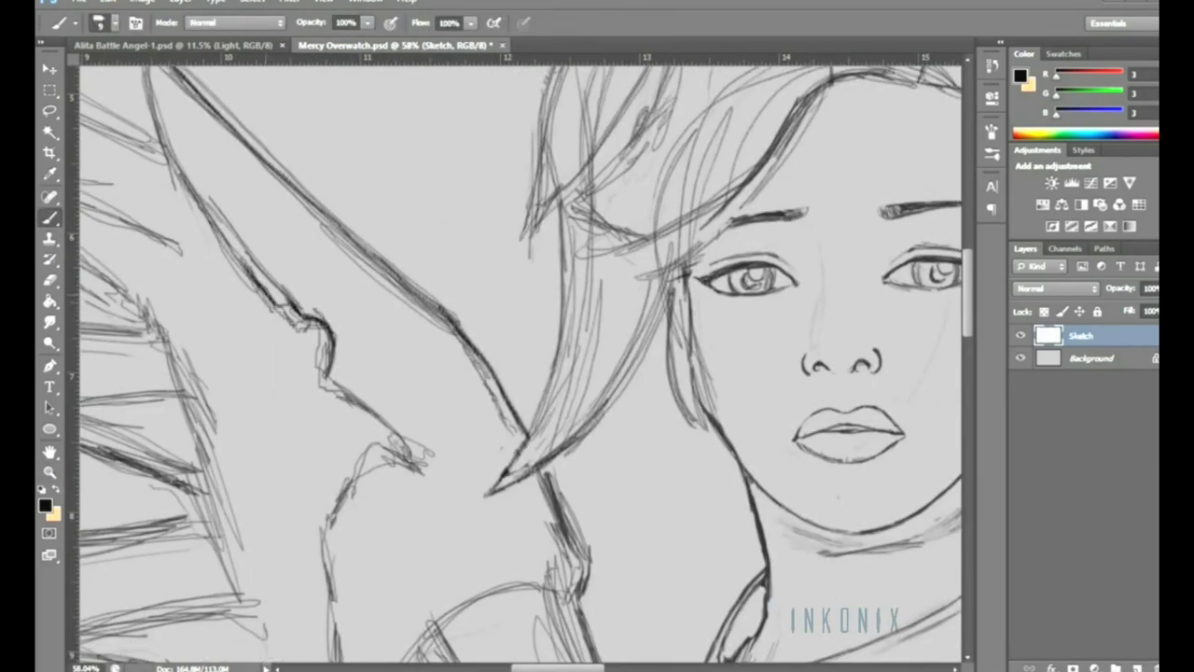
pyautogui.press('e')
pyautogui.moveTo(261, 271)
pyautogui.mouseDown()
pyautogui.moveTo(325, 318)
pyautogui.moveTo(234, 261)
pyautogui.mouseUp()
pyautogui.press('b')
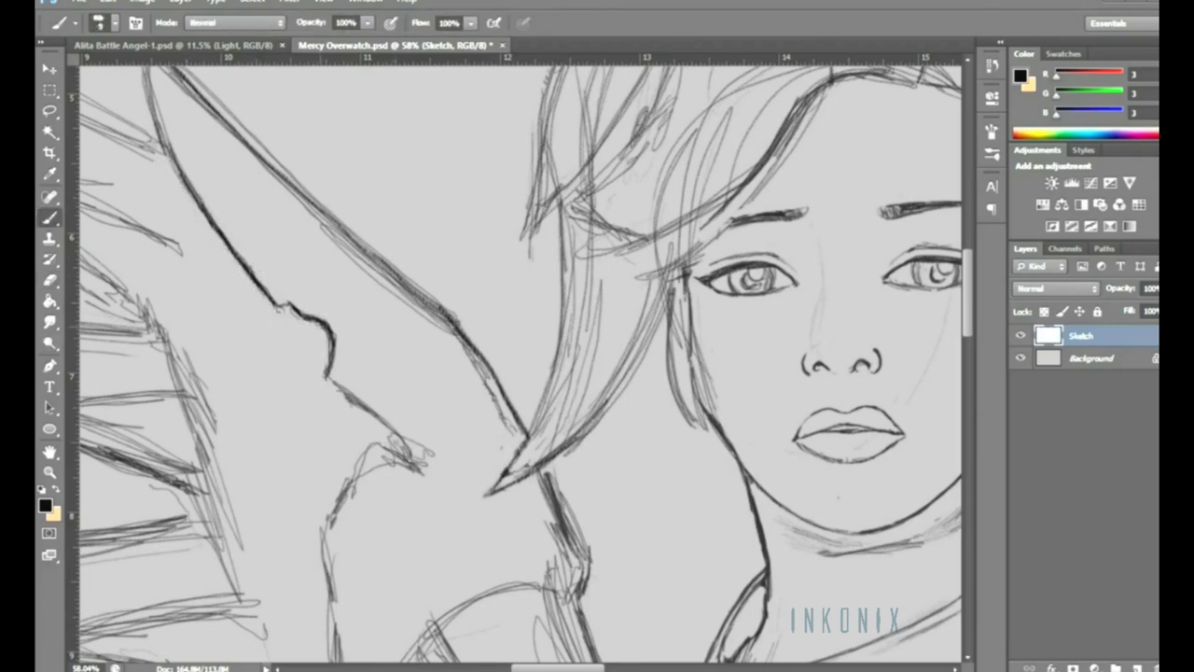
# Sketch a small round orb on the left wing
pyautogui.moveTo(280, 336); pyautogui.dragTo(317, 384)
pyautogui.moveTo(312, 326)
pyautogui.mouseDown()
pyautogui.moveTo(276, 383)
pyautogui.moveTo(306, 380)
pyautogui.moveTo(383, 428)
pyautogui.moveTo(325, 317)
pyautogui.moveTo(392, 266)
pyautogui.moveTo(597, 476)
pyautogui.mouseUp()
pyautogui.scroll(-4, 521, 359)
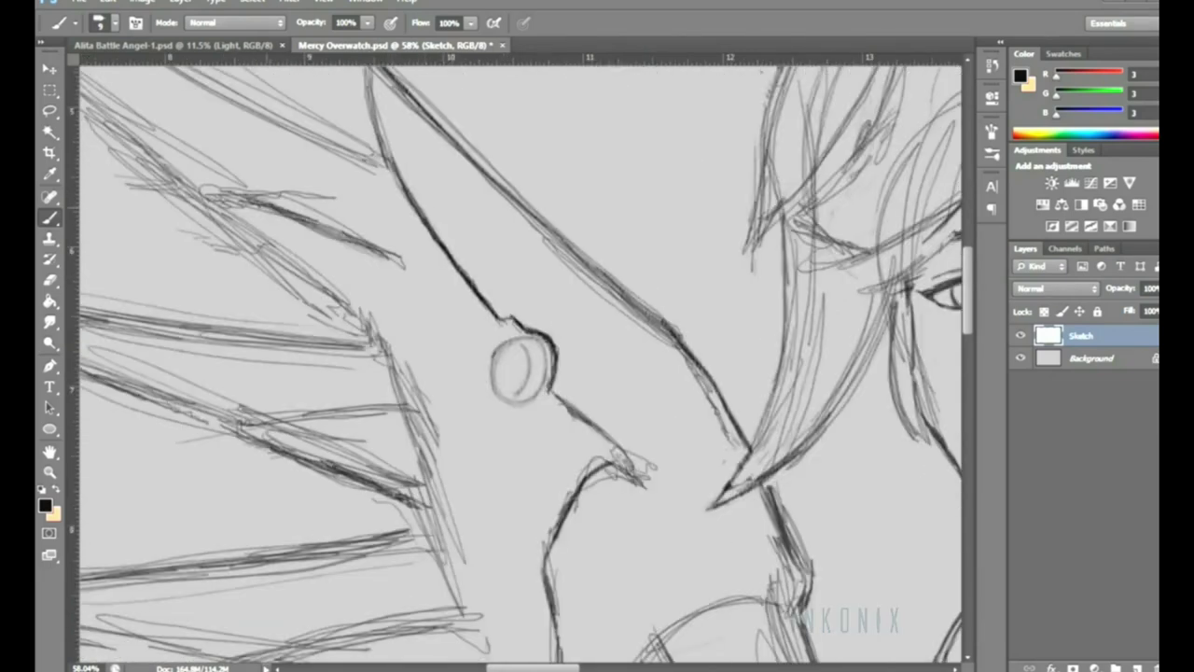
pyautogui.press('z')
pyautogui.moveTo(523, 373); pyautogui.dragTo(392, 373)
pyautogui.moveTo(366, 239); pyautogui.dragTo(420, 239)
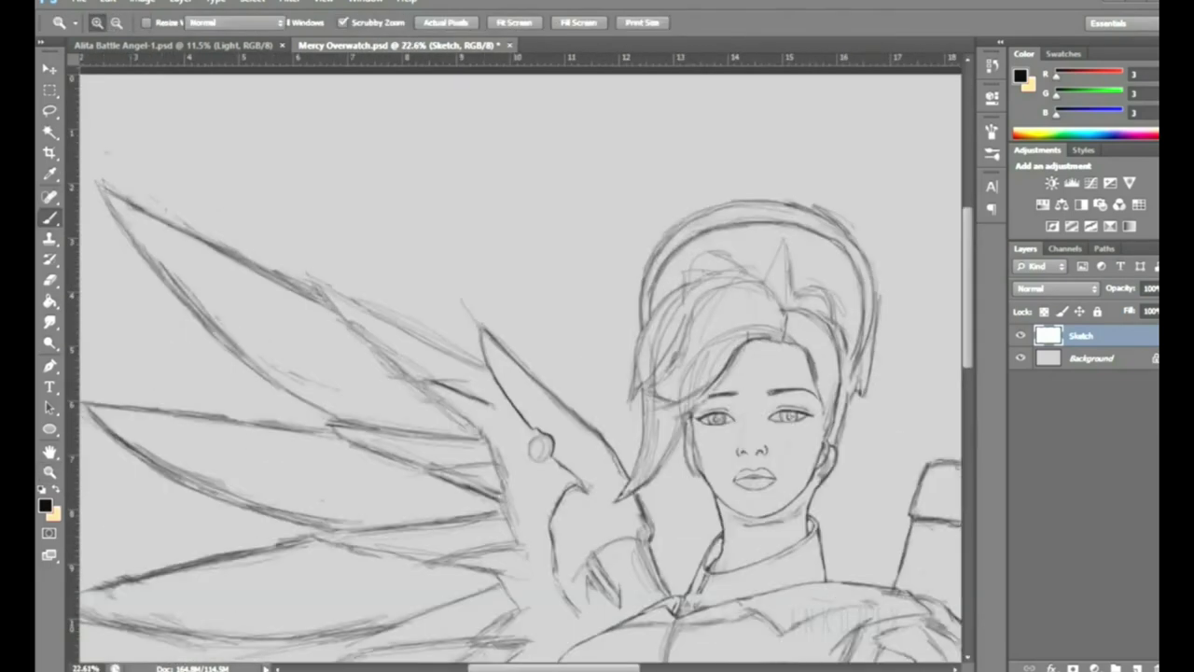
pyautogui.press('b')
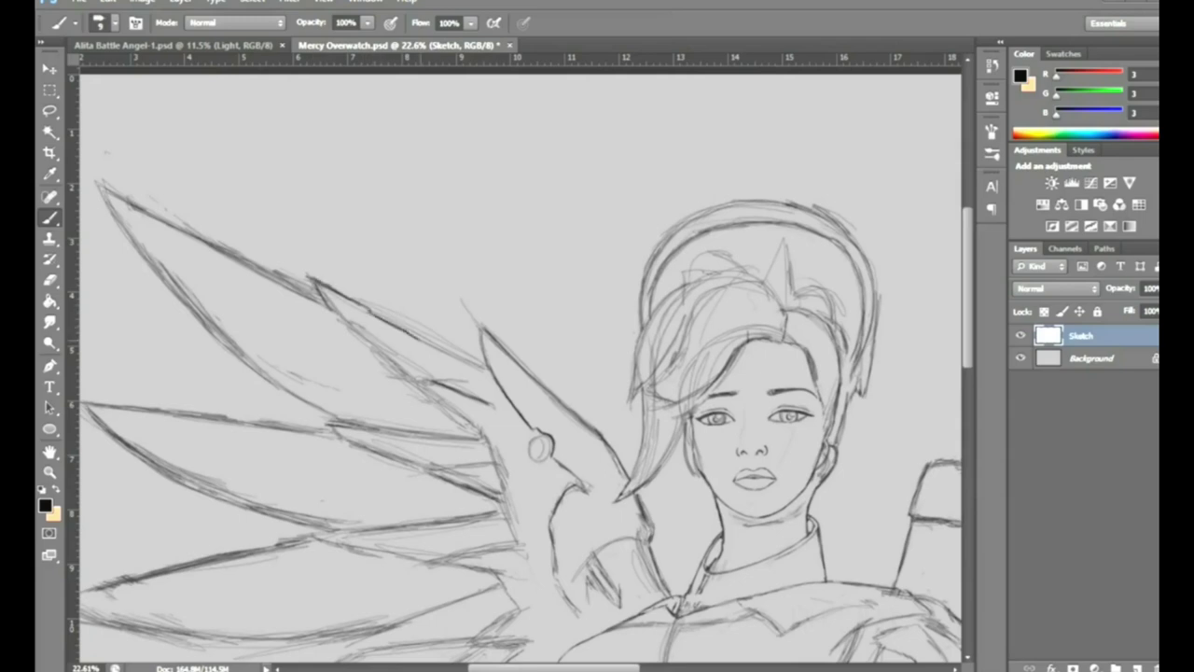
# Darken the left wing's feather edges and outline a sharp feather shape
pyautogui.moveTo(336, 318)
pyautogui.mouseDown()
pyautogui.moveTo(476, 429)
pyautogui.moveTo(532, 433)
pyautogui.mouseUp()
pyautogui.moveTo(442, 420); pyautogui.dragTo(472, 487)
pyautogui.moveTo(220, 442); pyautogui.dragTo(390, 504)
pyautogui.press('e')
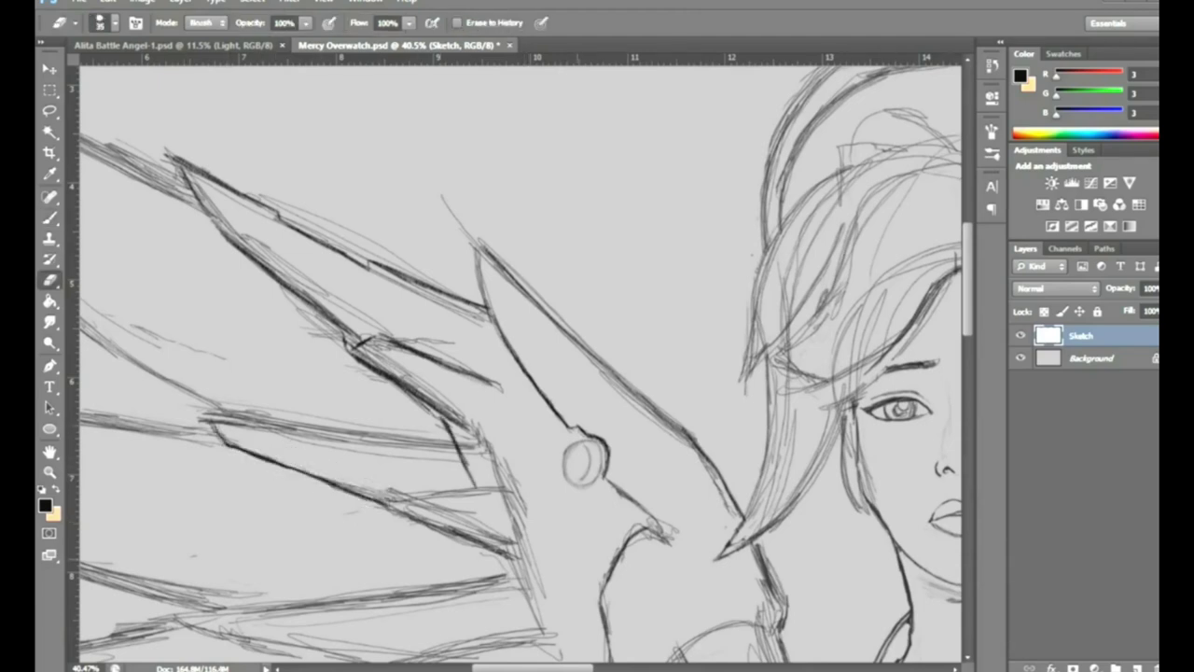
pyautogui.press('b')
pyautogui.moveTo(480, 489)
pyautogui.mouseDown()
pyautogui.moveTo(545, 468)
pyautogui.moveTo(498, 385)
pyautogui.mouseUp()
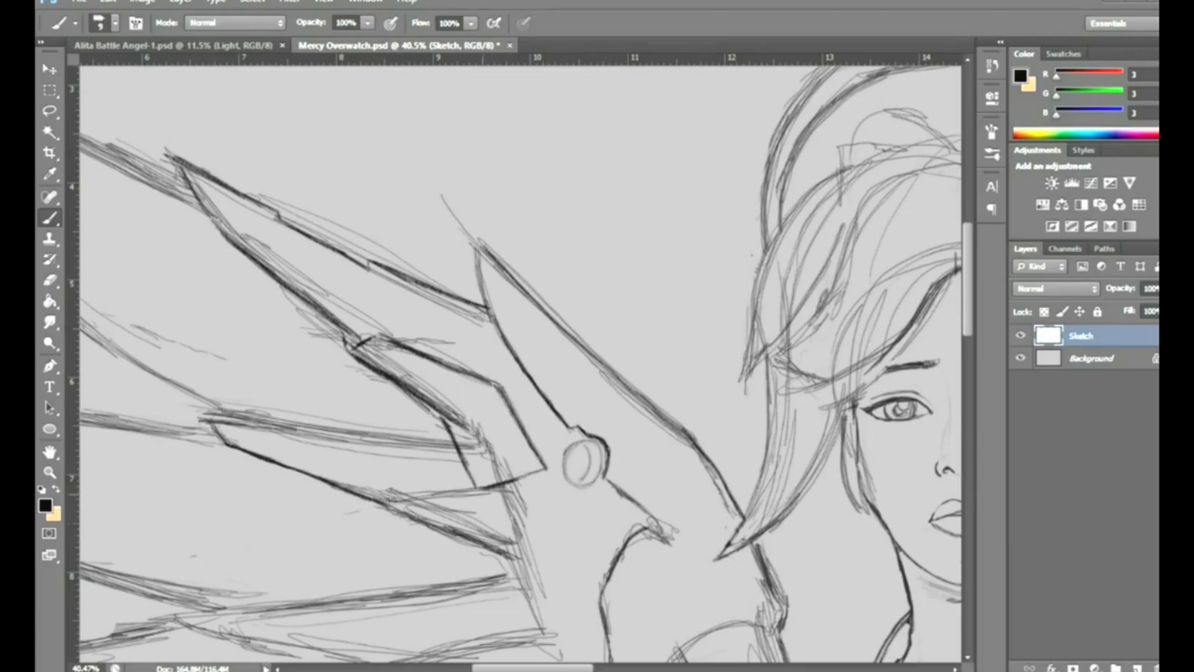
pyautogui.press('z')
pyautogui.moveTo(643, 198); pyautogui.dragTo(588, 252)
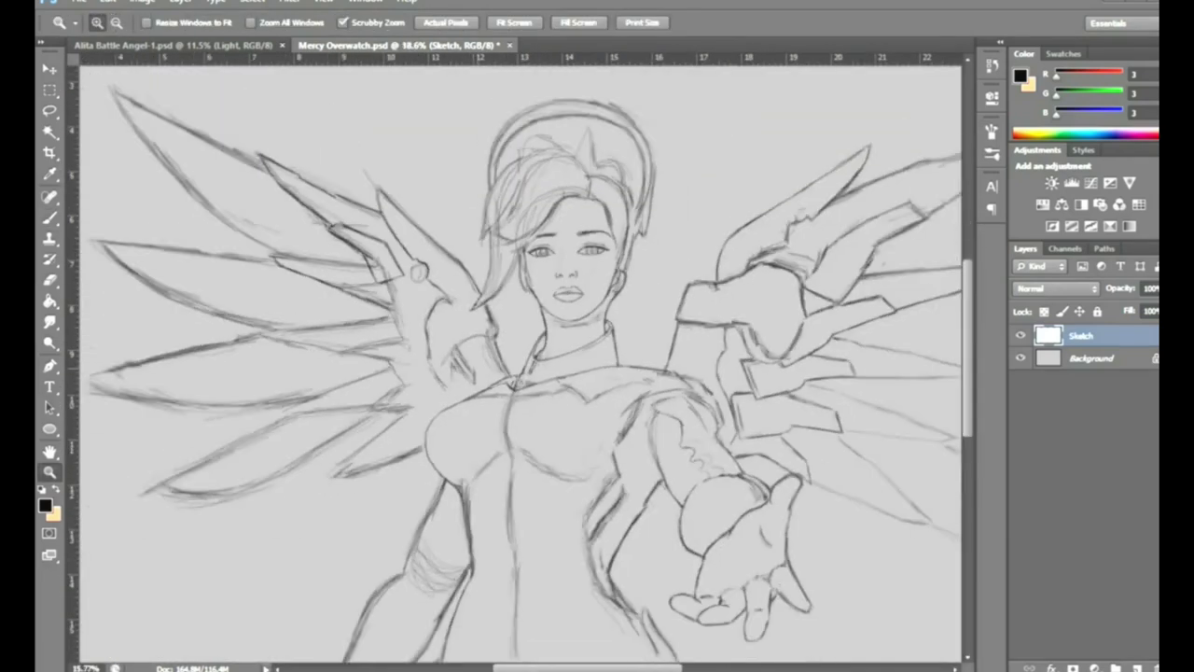
# Lasso and shift a left wing feather section into place
pyautogui.press('l')
pyautogui.moveTo(411, 263)
pyautogui.mouseDown()
pyautogui.moveTo(407, 312)
pyautogui.moveTo(396, 280)
pyautogui.mouseUp()
pyautogui.press('v')
pyautogui.hotkey('ctrl', 'd')
pyautogui.press('b')
pyautogui.scroll(2, 420, 248)
pyautogui.press('v')
pyautogui.press('b')
pyautogui.moveTo(308, 224)
pyautogui.mouseDown()
pyautogui.moveTo(280, 210)
pyautogui.moveTo(317, 282)
pyautogui.mouseUp()
# Darken the left wing feather edges and erase the excess rough strokes
pyautogui.moveTo(252, 237); pyautogui.dragTo(295, 269)
pyautogui.press('e')
pyautogui.press('b')
pyautogui.moveTo(358, 224)
pyautogui.mouseDown()
pyautogui.moveTo(308, 257)
pyautogui.moveTo(355, 258)
pyautogui.mouseUp()
pyautogui.press('e')
pyautogui.moveTo(252, 224); pyautogui.dragTo(359, 317)
pyautogui.moveTo(312, 272); pyautogui.dragTo(373, 332)
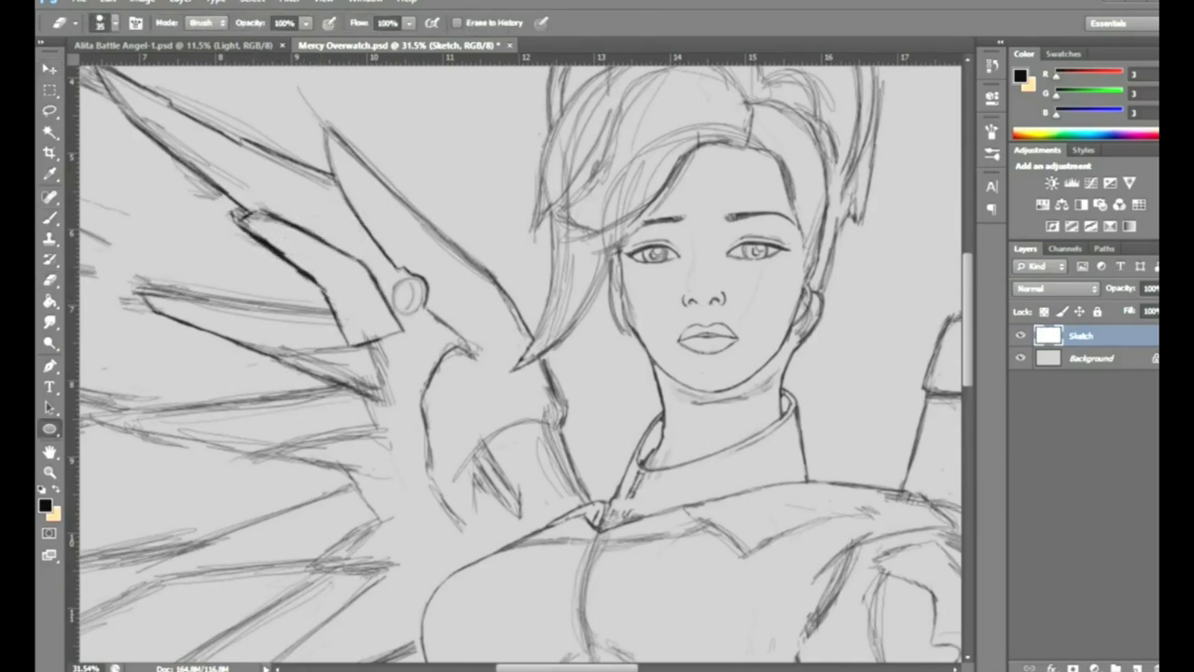
pyautogui.press('z')
pyautogui.scroll(-3, 522, 363)
pyautogui.press('b')
pyautogui.moveTo(203, 319); pyautogui.dragTo(268, 362)
# Rotate the lower-left wing feather upward with Free Transform
pyautogui.press('l')
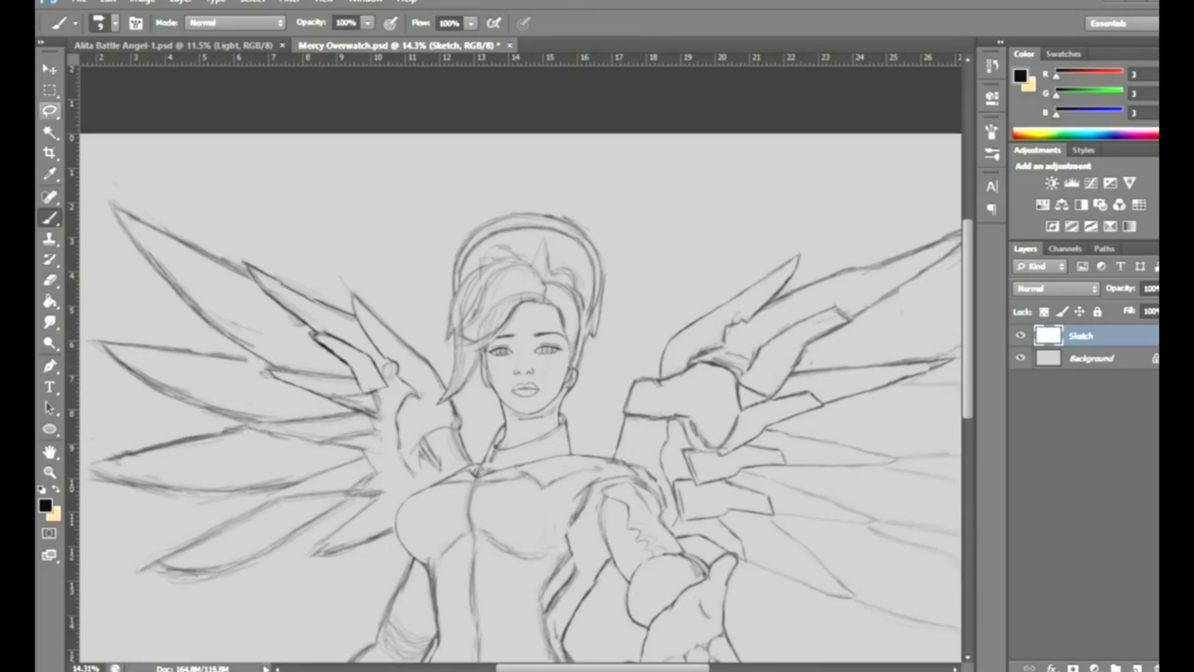
pyautogui.moveTo(94, 337)
pyautogui.mouseDown()
pyautogui.moveTo(280, 431)
pyautogui.moveTo(299, 383)
pyautogui.mouseUp()
pyautogui.press('v')
pyautogui.press('Return')
pyautogui.hotkey('ctrl', 'd')
pyautogui.press('b')
pyautogui.moveTo(103, 341); pyautogui.dragTo(157, 398)
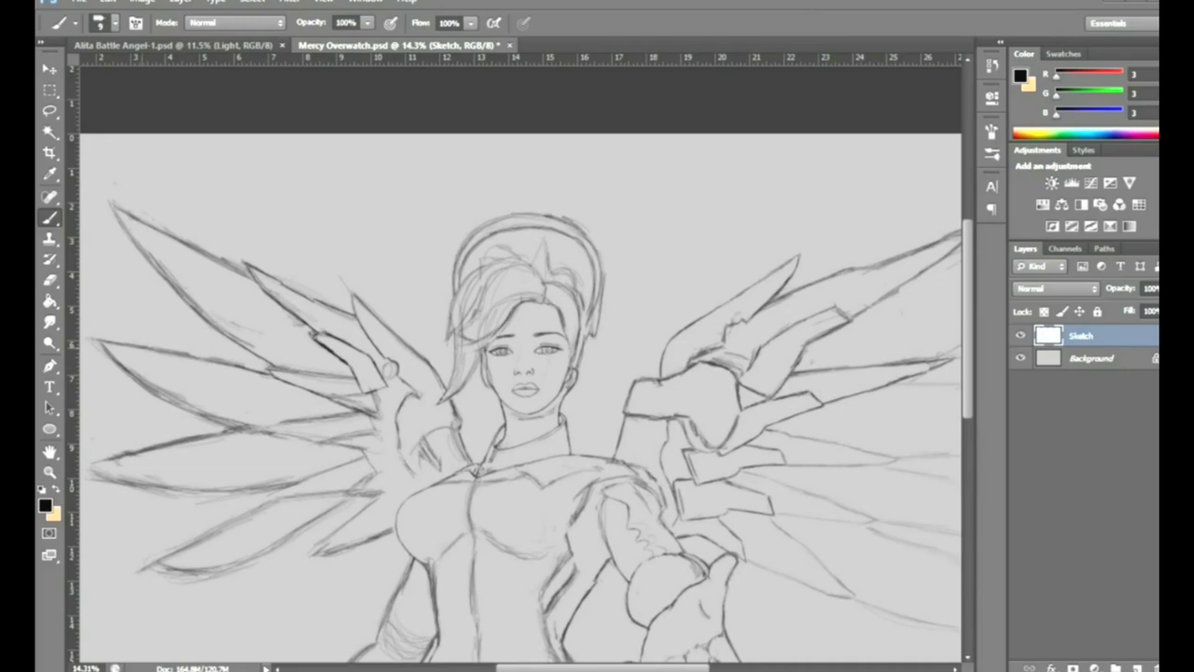
# Draw a dark line along the lower wing edge and erase the hatching beside it
pyautogui.moveTo(357, 409); pyautogui.dragTo(410, 408)
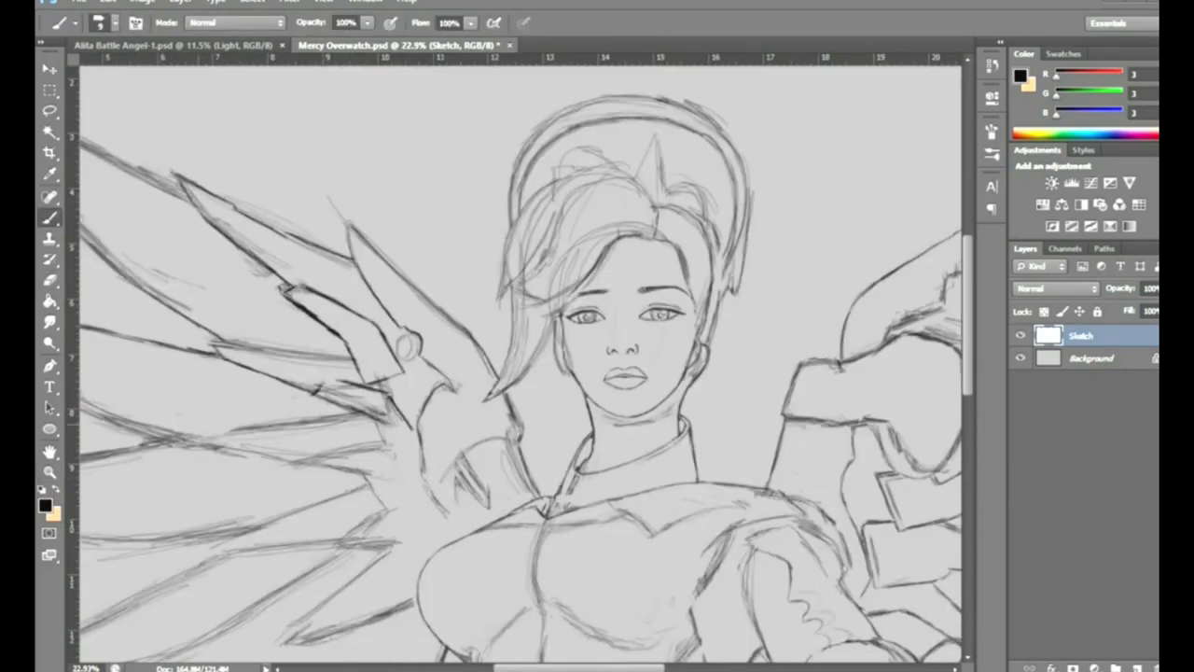
pyautogui.moveTo(335, 394); pyautogui.dragTo(429, 394)
pyautogui.rightClick(331, 346)
pyautogui.press('Escape')
pyautogui.moveTo(261, 403); pyautogui.dragTo(420, 447)
pyautogui.press('e')
pyautogui.moveTo(290, 378); pyautogui.dragTo(448, 439)
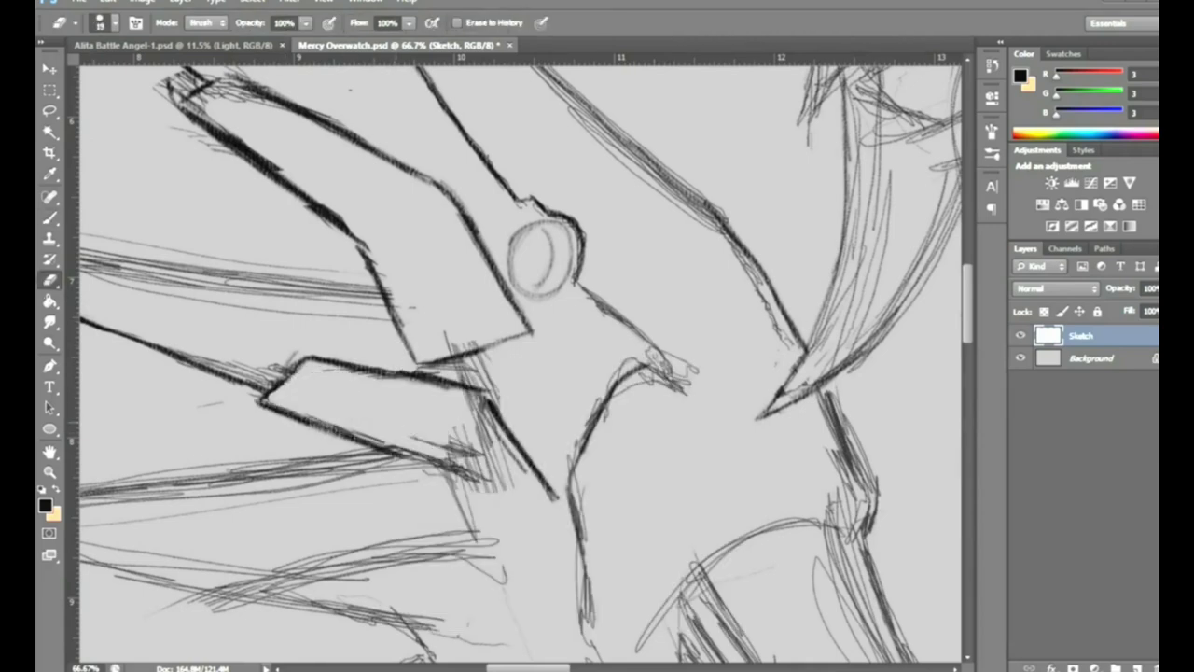
pyautogui.press('b')
# Reinforce the lower wing piece's edge line and clear the stray hatching around it
pyautogui.moveTo(420, 401); pyautogui.dragTo(355, 401)
pyautogui.moveTo(336, 354); pyautogui.dragTo(381, 426)
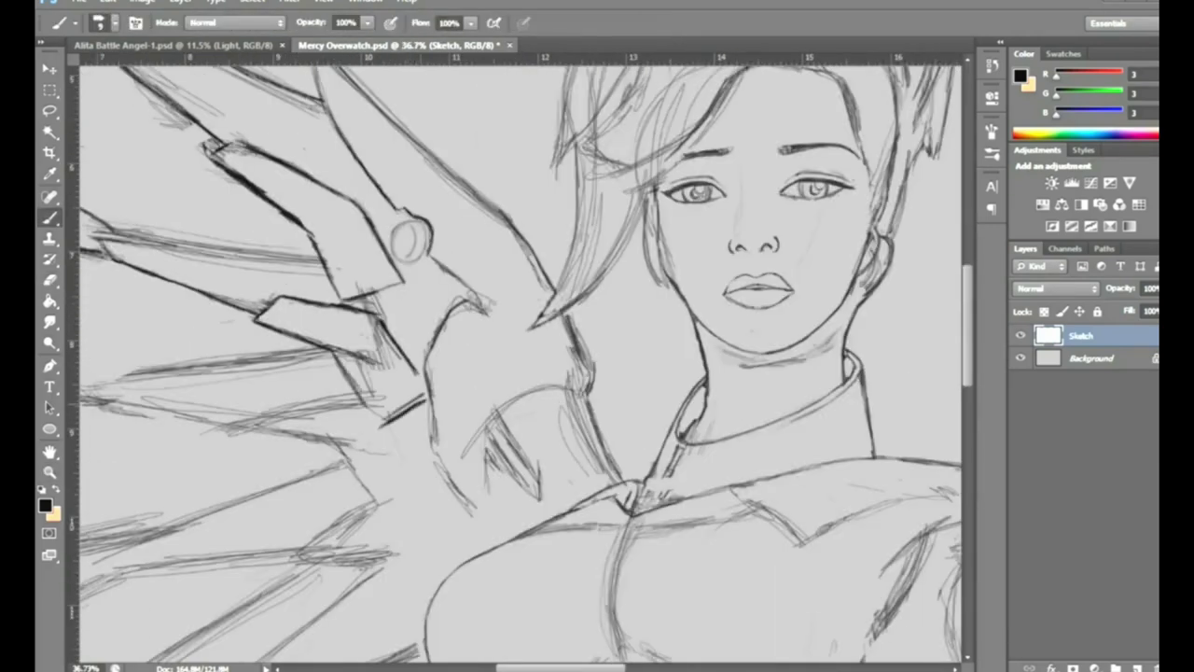
pyautogui.moveTo(347, 375); pyautogui.dragTo(375, 426)
pyautogui.press('e')
pyautogui.moveTo(345, 355); pyautogui.dragTo(385, 399)
pyautogui.moveTo(373, 321); pyautogui.dragTo(420, 415)
pyautogui.moveTo(348, 371); pyautogui.dragTo(378, 411)
pyautogui.hotkey('ctrl', '0')
pyautogui.press('b')
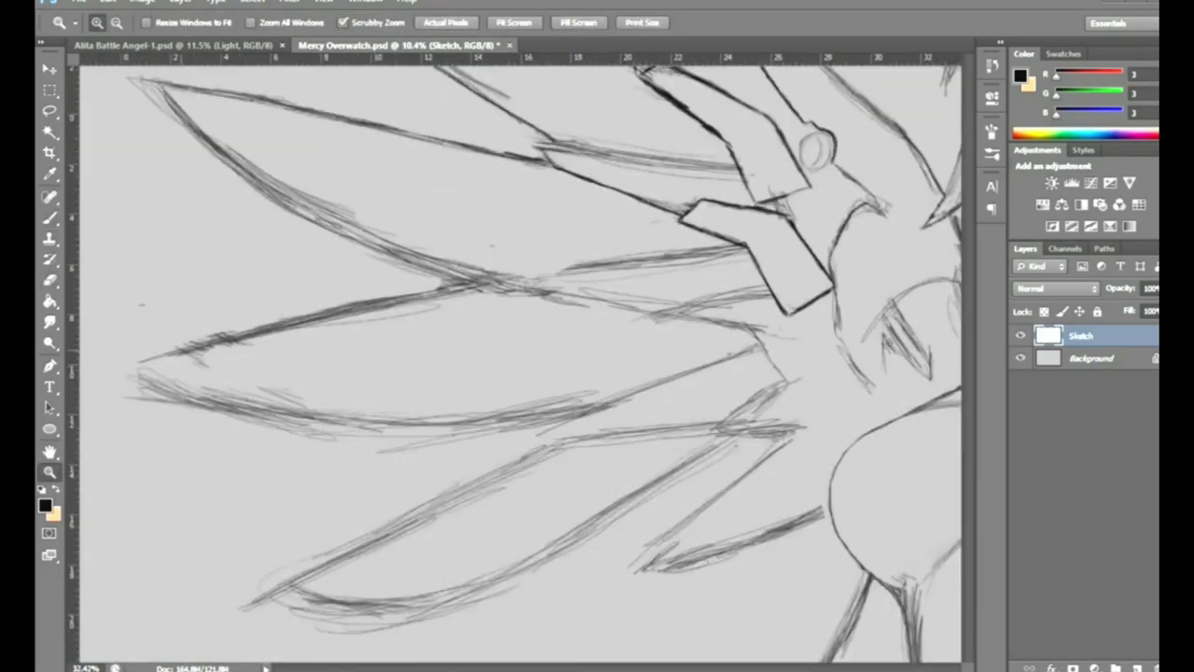
pyautogui.scroll(3, 308, 373)
# Shift the lower wing strokes and redraw the lower-left wing edge darker
pyautogui.press('l')
pyautogui.moveTo(200, 315)
pyautogui.mouseDown()
pyautogui.moveTo(562, 327)
pyautogui.moveTo(485, 308)
pyautogui.mouseUp()
pyautogui.moveTo(420, 346); pyautogui.dragTo(439, 356)
pyautogui.hotkey('ctrl', 'd')
pyautogui.press('b')
pyautogui.moveTo(174, 384); pyautogui.dragTo(326, 353)
pyautogui.rightClick(300, 336)
pyautogui.press('Escape')
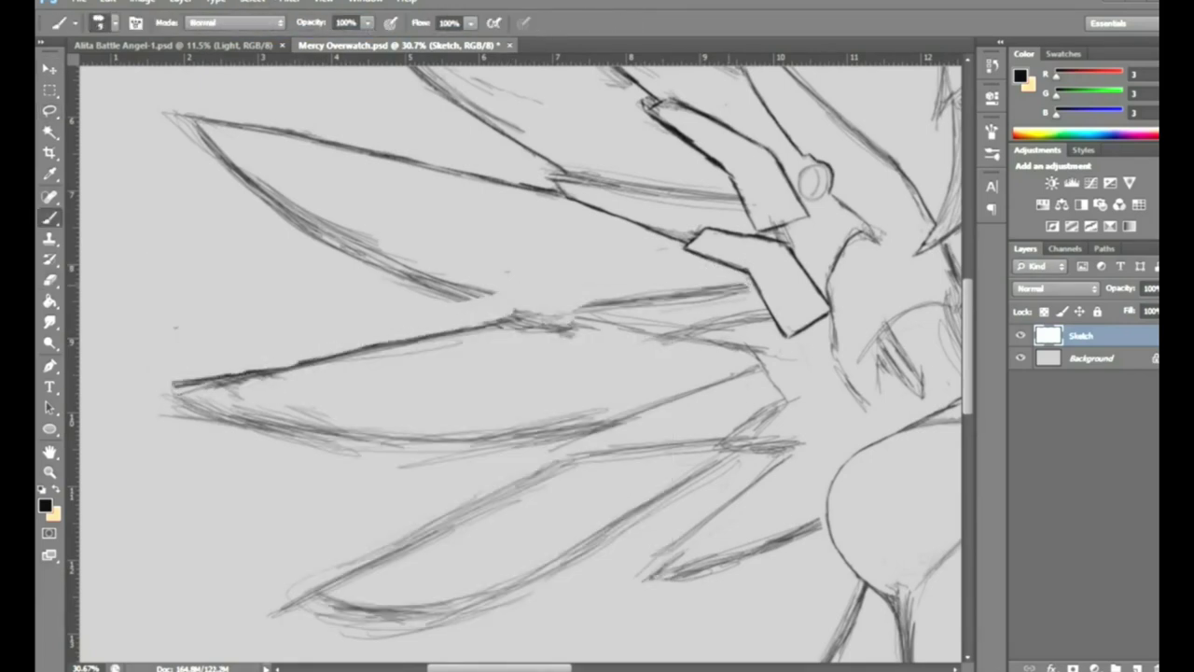
# Outline the lower feather's upper and lower edges and the box-shaped wing joint
pyautogui.moveTo(444, 286)
pyautogui.mouseDown()
pyautogui.moveTo(519, 309)
pyautogui.moveTo(741, 284)
pyautogui.mouseUp()
pyautogui.moveTo(523, 306); pyautogui.dragTo(752, 282)
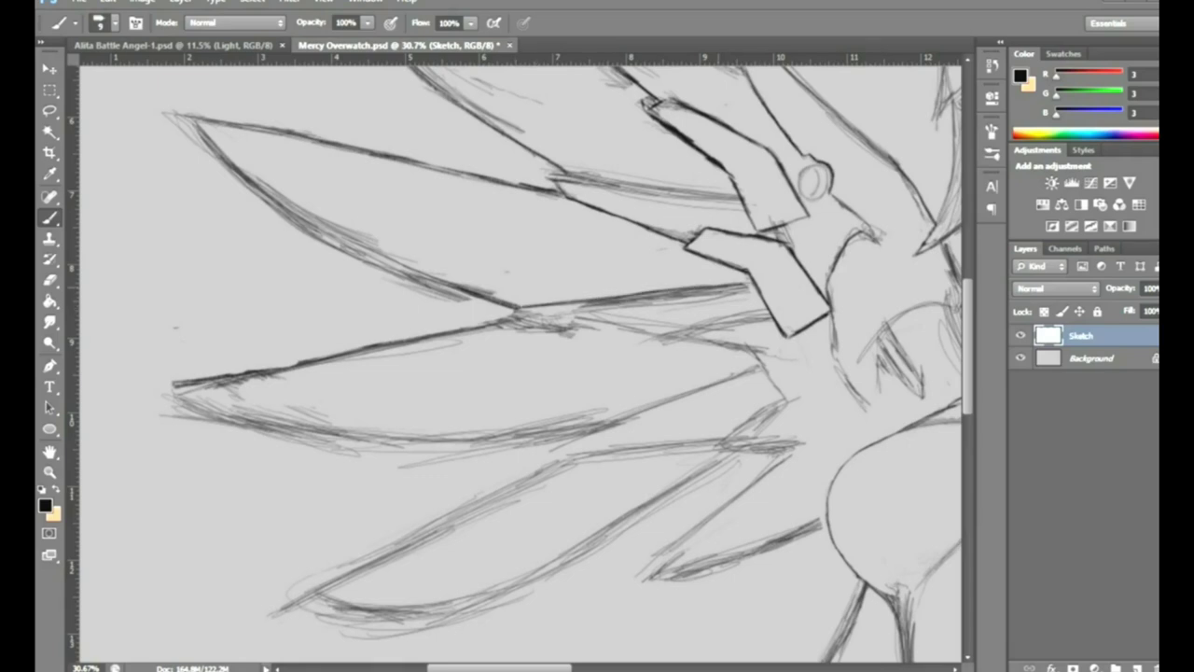
pyautogui.moveTo(519, 317)
pyautogui.mouseDown()
pyautogui.moveTo(646, 341)
pyautogui.moveTo(793, 336)
pyautogui.mouseUp()
pyautogui.moveTo(705, 340); pyautogui.dragTo(708, 354)
pyautogui.moveTo(702, 357); pyautogui.dragTo(765, 367)
pyautogui.moveTo(638, 342); pyautogui.dragTo(706, 351)
# Add the lower feather's sharp tip and trace its long bottom edge
pyautogui.moveTo(794, 339); pyautogui.dragTo(827, 381)
pyautogui.moveTo(765, 370); pyautogui.dragTo(791, 412)
pyautogui.moveTo(759, 368); pyautogui.dragTo(787, 414)
pyautogui.moveTo(566, 454); pyautogui.dragTo(759, 367)
pyautogui.moveTo(174, 384)
pyautogui.mouseDown()
pyautogui.moveTo(215, 427)
pyautogui.moveTo(541, 461)
pyautogui.mouseUp()
pyautogui.moveTo(272, 448); pyautogui.dragTo(563, 463)
pyautogui.moveTo(202, 422); pyautogui.dragTo(564, 459)
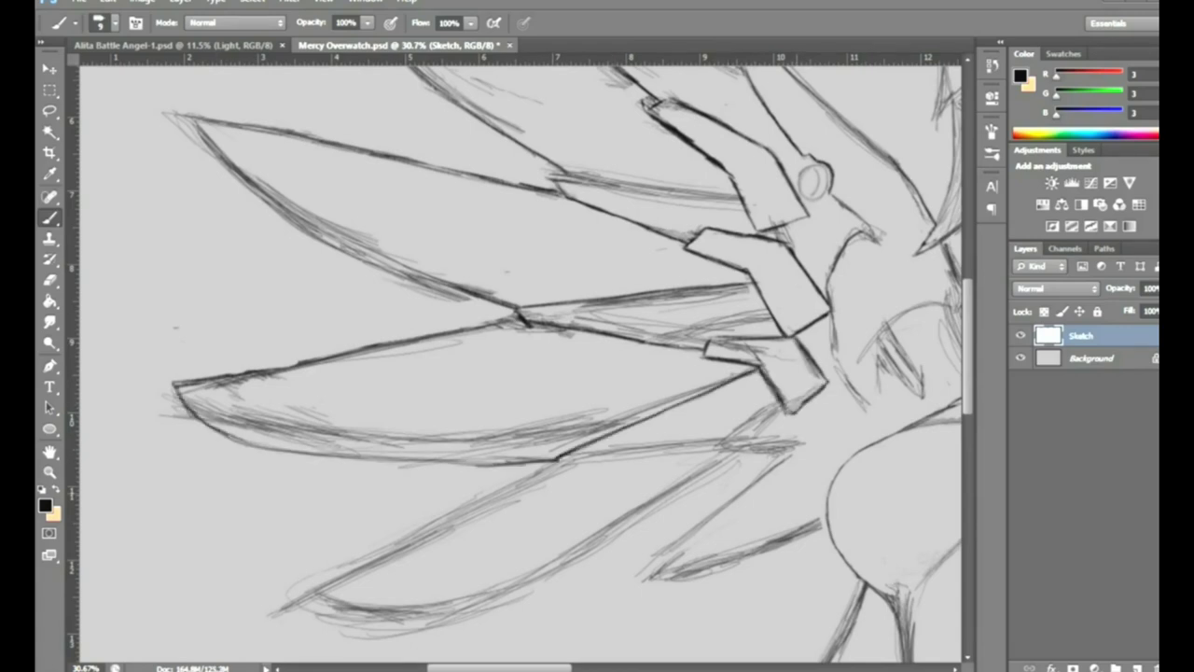
# Free Transform the new lower wing stroke and erase leftover lines
pyautogui.press('l')
pyautogui.moveTo(763, 371); pyautogui.dragTo(556, 476)
pyautogui.hotkey('ctrl', 't')
pyautogui.press('Return')
pyautogui.click(253, 2)
pyautogui.click(267, 31)
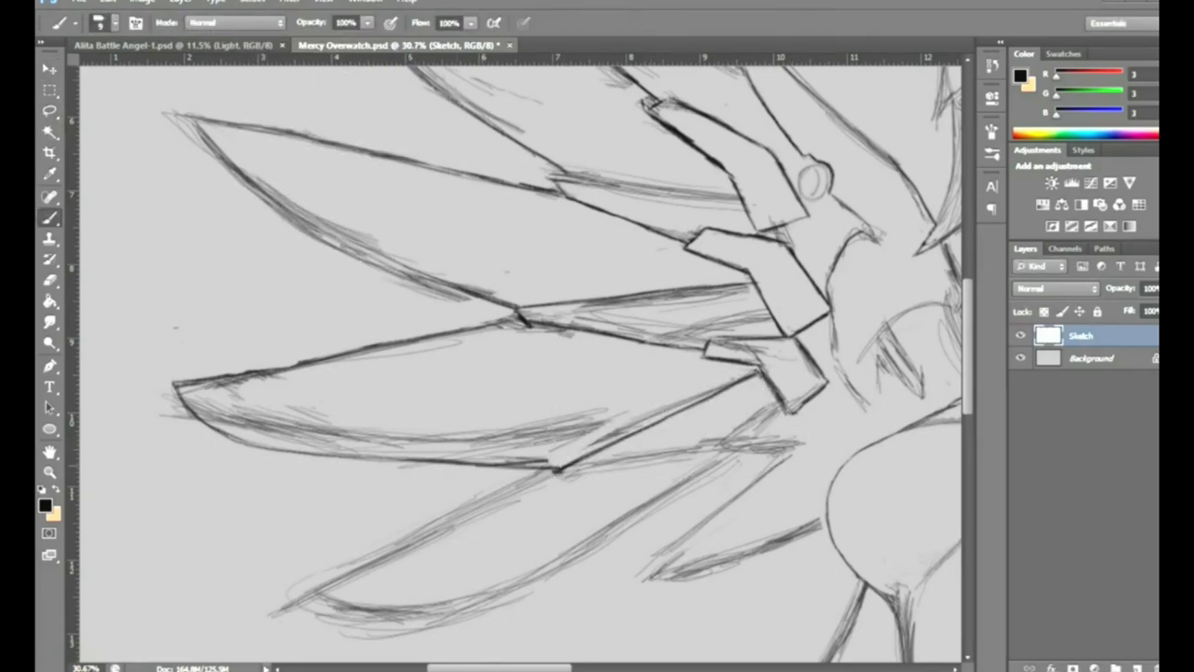
pyautogui.press('e')
pyautogui.moveTo(709, 392)
pyautogui.mouseDown()
pyautogui.moveTo(504, 457)
pyautogui.moveTo(168, 401)
pyautogui.mouseUp()
# Refine the box shape at the wing joint with a dark stroke beneath it
pyautogui.press('b')
pyautogui.scroll(-2, 559, 373)
pyautogui.moveTo(571, 381)
pyautogui.mouseDown()
pyautogui.moveTo(707, 369)
pyautogui.moveTo(786, 340)
pyautogui.moveTo(832, 298)
pyautogui.mouseUp()
pyautogui.moveTo(786, 337); pyautogui.dragTo(816, 364)
pyautogui.moveTo(714, 379); pyautogui.dragTo(803, 368)
pyautogui.press('e')
pyautogui.rightClick(778, 355)
pyautogui.press('Escape')
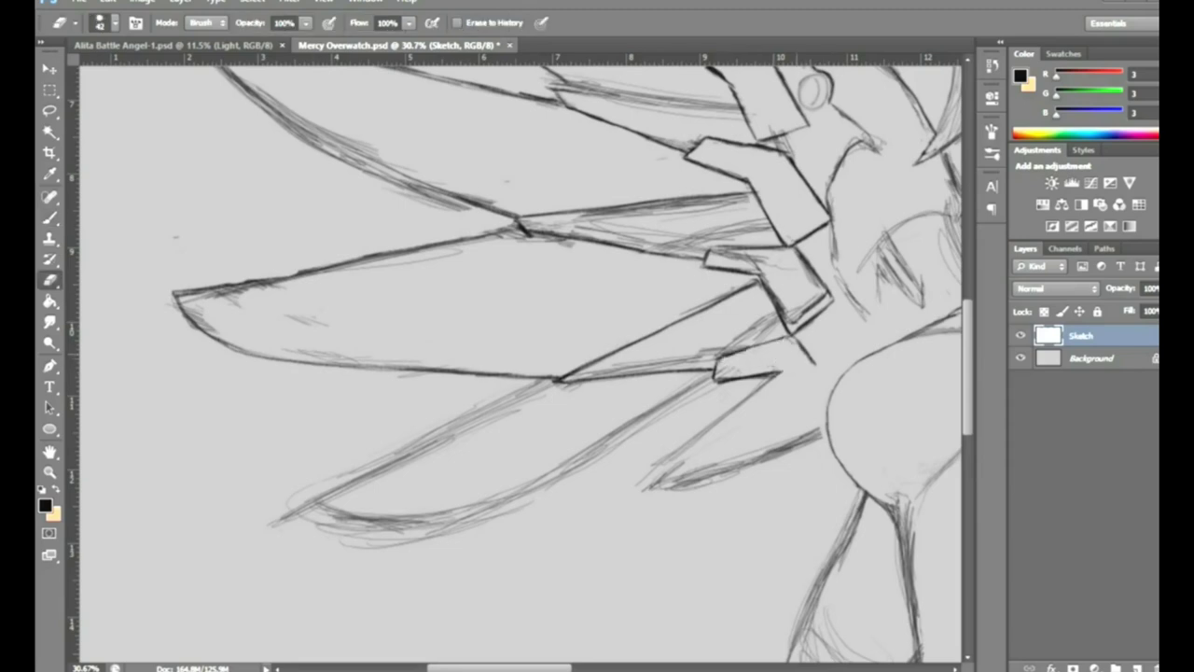
# Bolden the wing joint line, draw the shoulder edge, and darken the lower wing
pyautogui.press('b')
pyautogui.moveTo(739, 347); pyautogui.dragTo(716, 369)
pyautogui.moveTo(721, 353); pyautogui.dragTo(786, 332)
pyautogui.moveTo(874, 317); pyautogui.dragTo(836, 374)
pyautogui.moveTo(895, 290)
pyautogui.mouseDown()
pyautogui.moveTo(806, 411)
pyautogui.moveTo(795, 452)
pyautogui.moveTo(827, 437)
pyautogui.mouseUp()
pyautogui.moveTo(766, 386)
pyautogui.mouseDown()
pyautogui.moveTo(644, 491)
pyautogui.moveTo(761, 463)
pyautogui.mouseUp()
pyautogui.moveTo(666, 494); pyautogui.dragTo(793, 450)
# Firm up the lower left wing's strokes and its bottom curve
pyautogui.press('e')
pyautogui.press('z')
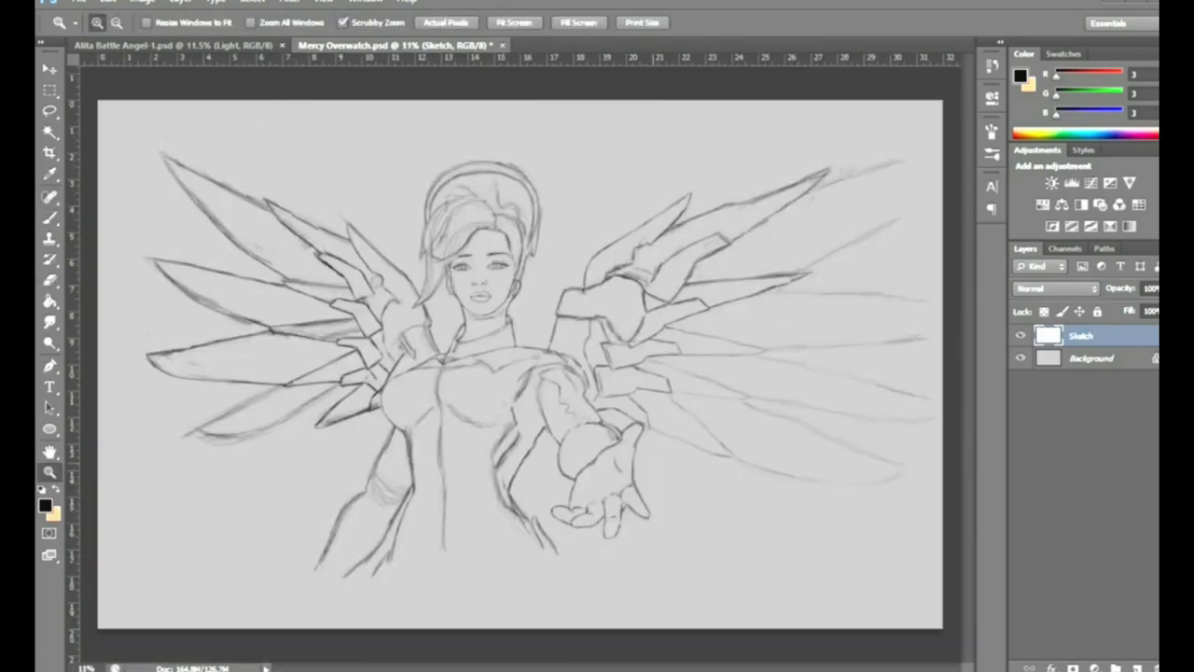
pyautogui.moveTo(499, 401); pyautogui.dragTo(481, 401)
pyautogui.press('b')
pyautogui.moveTo(505, 325); pyautogui.dragTo(317, 418)
pyautogui.moveTo(589, 426); pyautogui.dragTo(531, 459)
pyautogui.moveTo(251, 457)
pyautogui.mouseDown()
pyautogui.moveTo(586, 425)
pyautogui.moveTo(442, 487)
pyautogui.moveTo(588, 425)
pyautogui.moveTo(340, 457)
pyautogui.moveTo(560, 429)
pyautogui.mouseUp()
# Erase old marks near the lower wing and ink the edge between hair and wing
pyautogui.press('e')
pyautogui.press('z')
pyautogui.moveTo(503, 374); pyautogui.dragTo(410, 374)
pyautogui.moveTo(507, 333); pyautogui.dragTo(654, 333)
pyautogui.press('b')
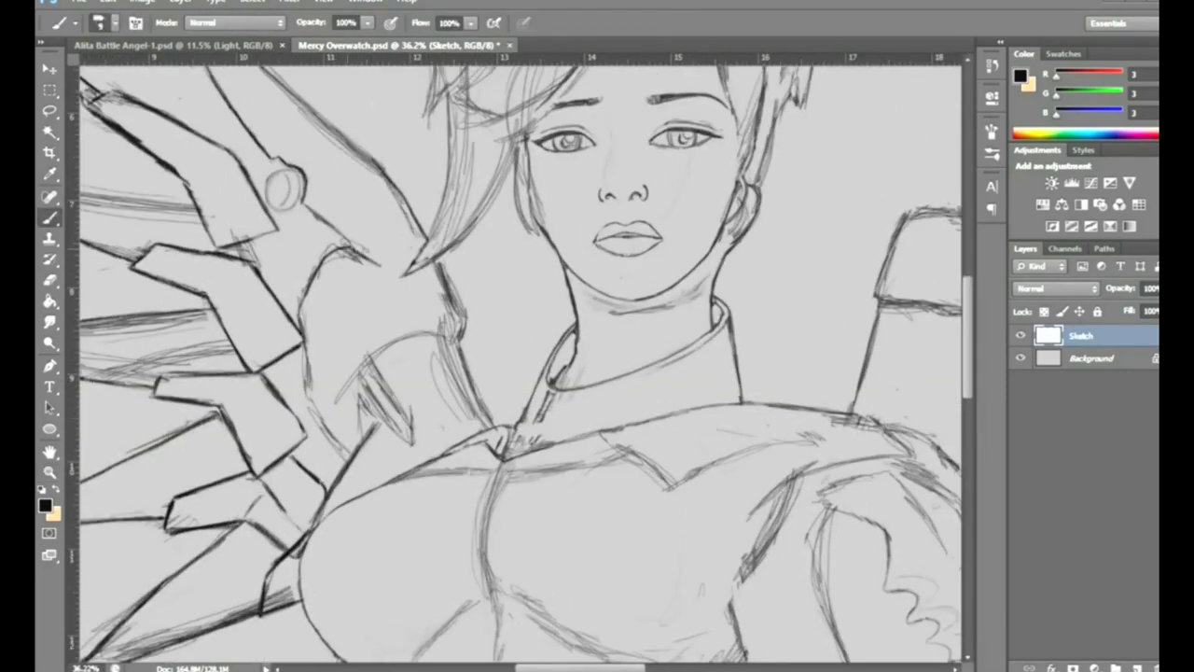
pyautogui.moveTo(375, 287); pyautogui.dragTo(431, 221)
pyautogui.moveTo(448, 173); pyautogui.dragTo(379, 284)
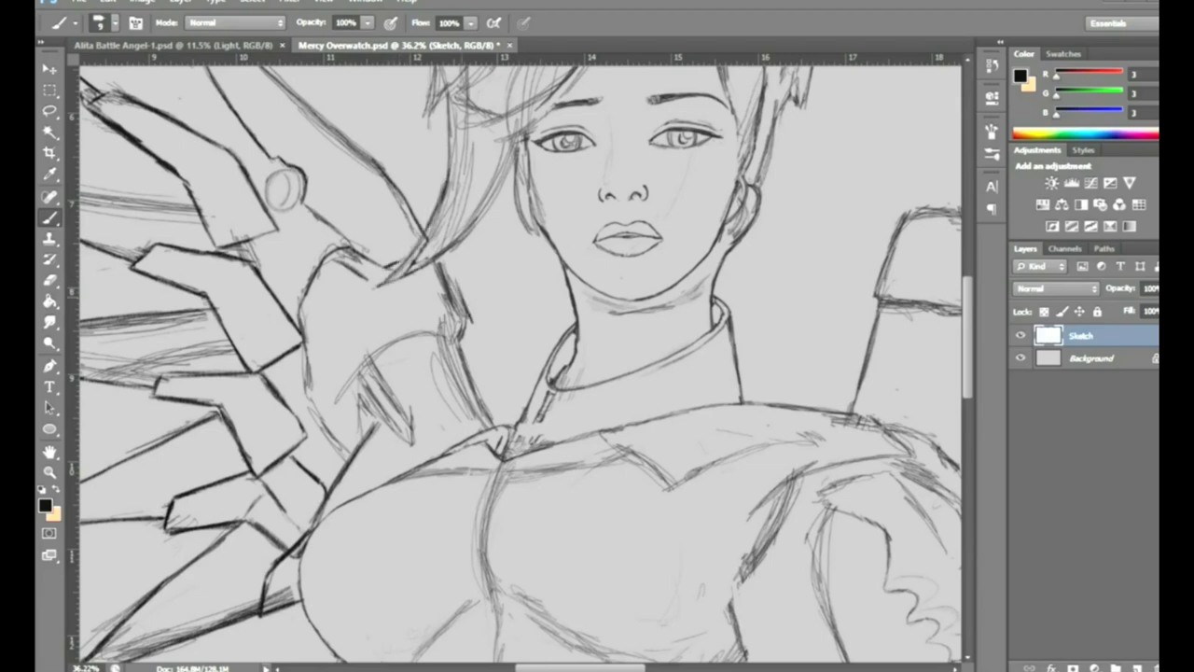
# Add strokes along the collar and arm edge, trimming part of them
pyautogui.moveTo(470, 323); pyautogui.dragTo(497, 421)
pyautogui.moveTo(468, 345); pyautogui.dragTo(500, 426)
pyautogui.press('e')
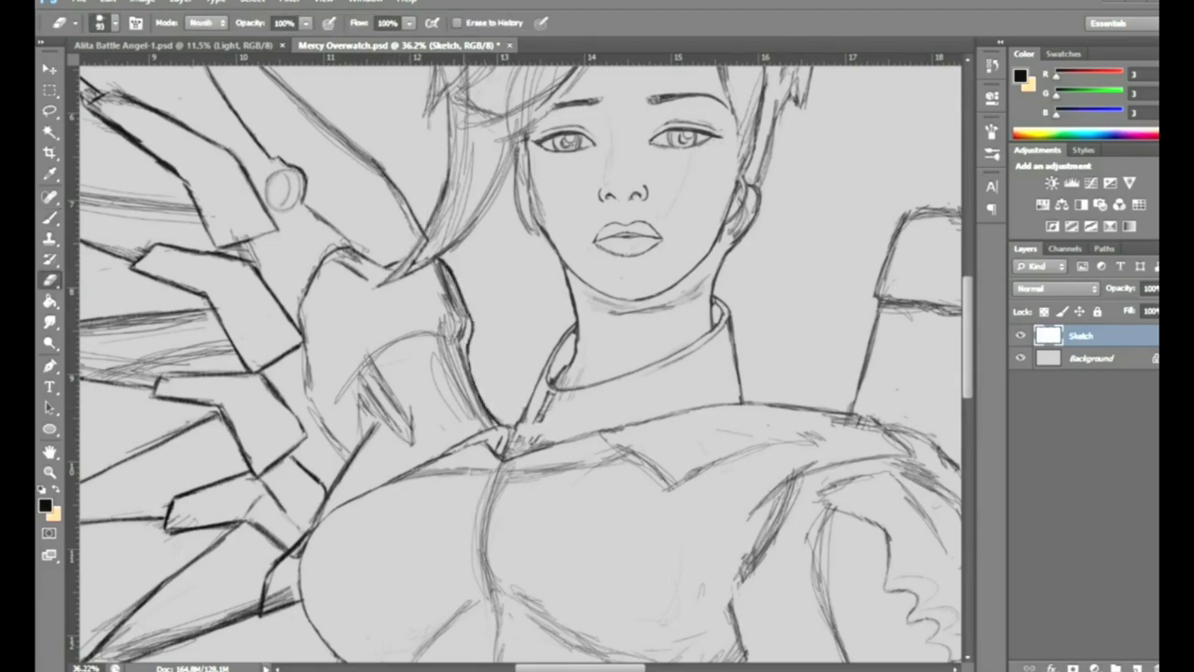
pyautogui.moveTo(439, 345); pyautogui.dragTo(472, 415)
pyautogui.press('b')
# Outline the raised arm from the shoulder down toward the hand
pyautogui.moveTo(385, 356); pyautogui.dragTo(467, 336)
pyautogui.moveTo(341, 372); pyautogui.dragTo(388, 351)
pyautogui.moveTo(403, 401); pyautogui.dragTo(419, 469)
pyautogui.moveTo(377, 354); pyautogui.dragTo(416, 453)
pyautogui.press('e')
pyautogui.press('b')
pyautogui.moveTo(390, 401); pyautogui.dragTo(347, 472)
pyautogui.moveTo(378, 406)
pyautogui.mouseDown()
pyautogui.moveTo(346, 467)
pyautogui.moveTo(338, 387)
pyautogui.moveTo(443, 280)
pyautogui.moveTo(461, 336)
pyautogui.mouseUp()
# Sketch the raised hand and forearm with a curved finger shape
pyautogui.press('e')
pyautogui.press('b')
pyautogui.moveTo(327, 319)
pyautogui.mouseDown()
pyautogui.moveTo(302, 371)
pyautogui.moveTo(323, 429)
pyautogui.mouseUp()
pyautogui.moveTo(301, 384); pyautogui.dragTo(319, 433)
pyautogui.moveTo(266, 373); pyautogui.dragTo(314, 429)
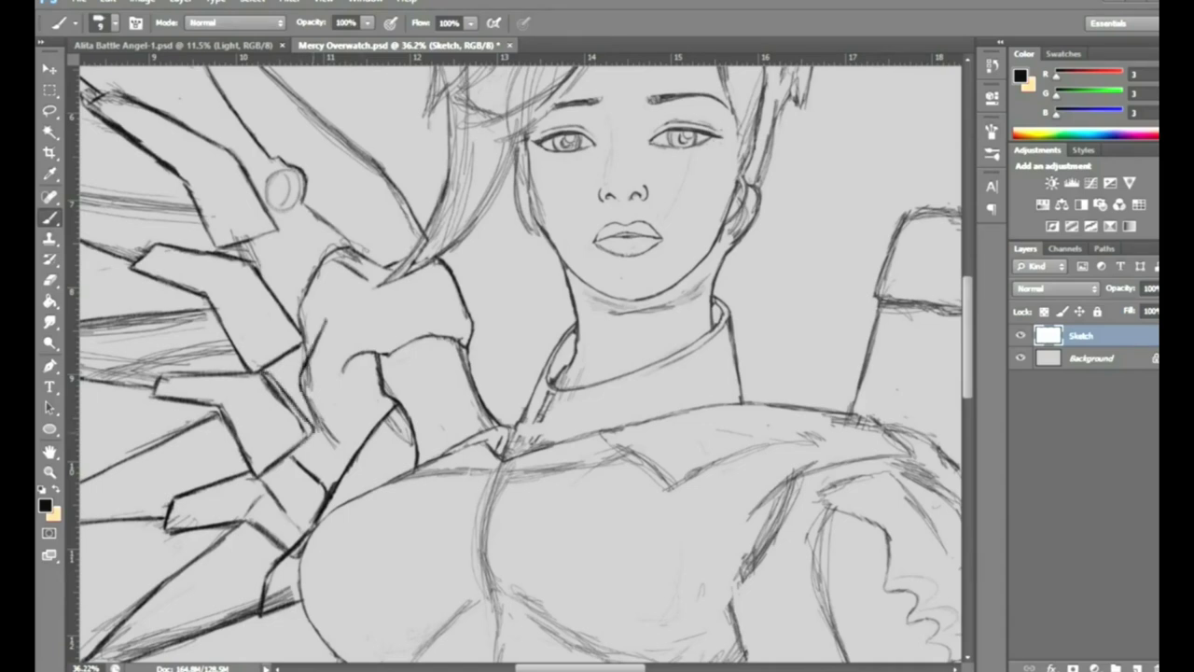
pyautogui.moveTo(341, 369)
pyautogui.mouseDown()
pyautogui.moveTo(351, 440)
pyautogui.moveTo(332, 437)
pyautogui.moveTo(362, 437)
pyautogui.mouseUp()
# Add a small pointed mark and a short stroke beside the raised hand
pyautogui.press('e')
pyautogui.moveTo(364, 382)
pyautogui.mouseDown()
pyautogui.moveTo(321, 410)
pyautogui.moveTo(401, 384)
pyautogui.mouseUp()
pyautogui.press('b')
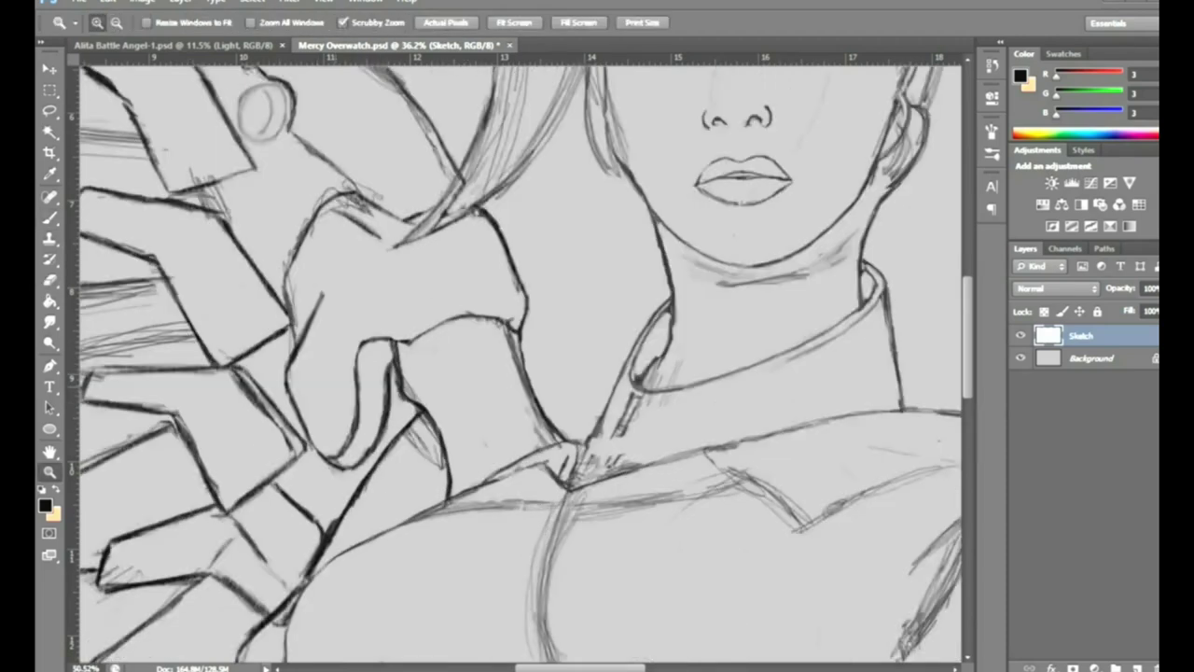
pyautogui.moveTo(333, 405); pyautogui.dragTo(302, 450)
pyautogui.moveTo(333, 405)
pyautogui.mouseDown()
pyautogui.moveTo(317, 438)
pyautogui.moveTo(233, 425)
pyautogui.mouseUp()
# Add a small bracket mark by the collar and darken the collar and arm edge
pyautogui.press('z')
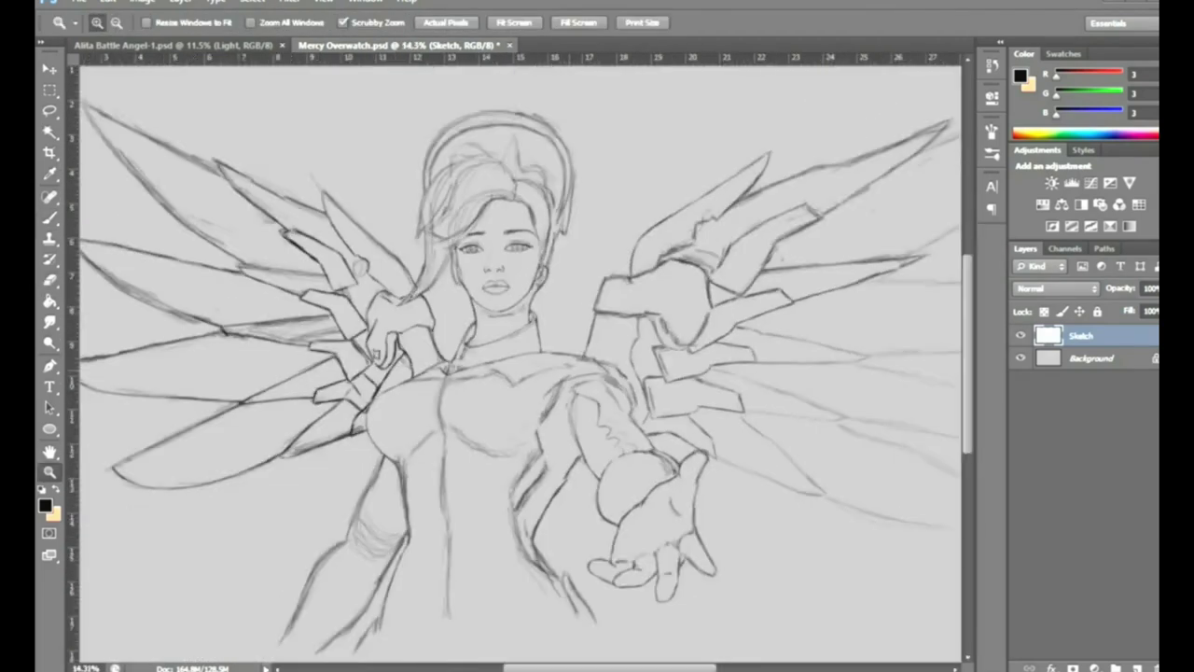
pyautogui.moveTo(598, 320); pyautogui.dragTo(644, 321)
pyautogui.press('b')
pyautogui.moveTo(288, 395)
pyautogui.mouseDown()
pyautogui.moveTo(306, 372)
pyautogui.moveTo(403, 440)
pyautogui.mouseUp()
pyautogui.moveTo(496, 476); pyautogui.dragTo(455, 543)
pyautogui.moveTo(504, 433)
pyautogui.mouseDown()
pyautogui.moveTo(480, 500)
pyautogui.moveTo(458, 522)
pyautogui.mouseUp()
# Darken the collar line and the chest diagonal toward the right shoulder
pyautogui.press('e')
pyautogui.press('b')
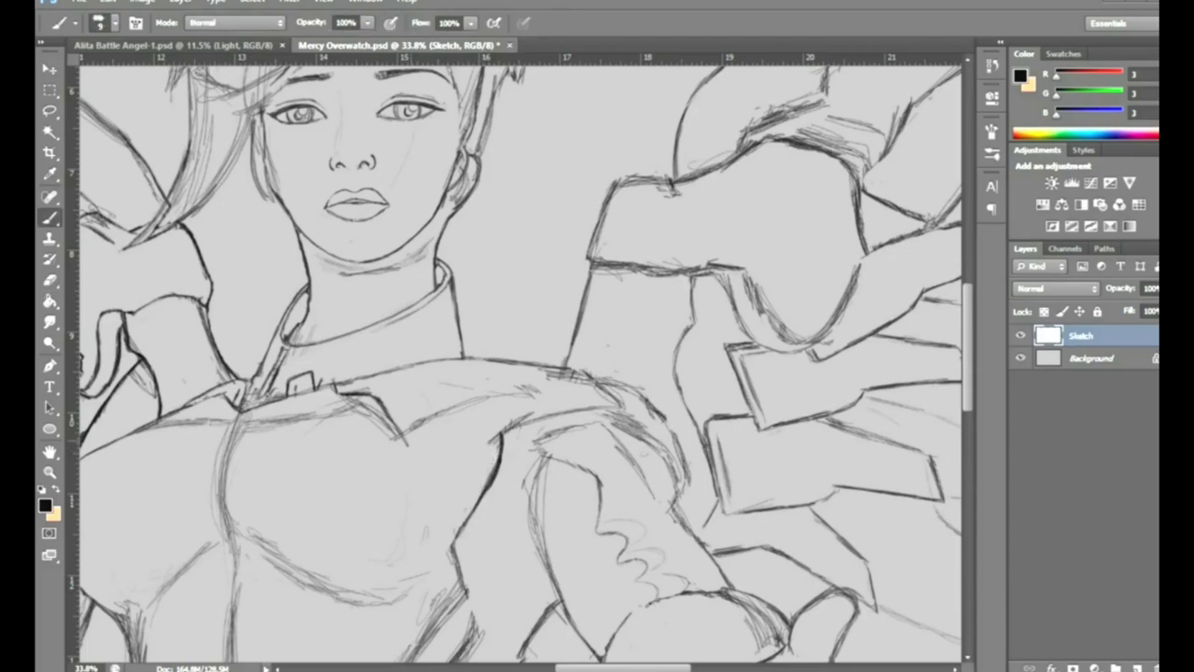
pyautogui.moveTo(461, 469); pyautogui.dragTo(439, 442)
pyautogui.moveTo(396, 405); pyautogui.dragTo(457, 467)
pyautogui.moveTo(337, 392); pyautogui.dragTo(403, 409)
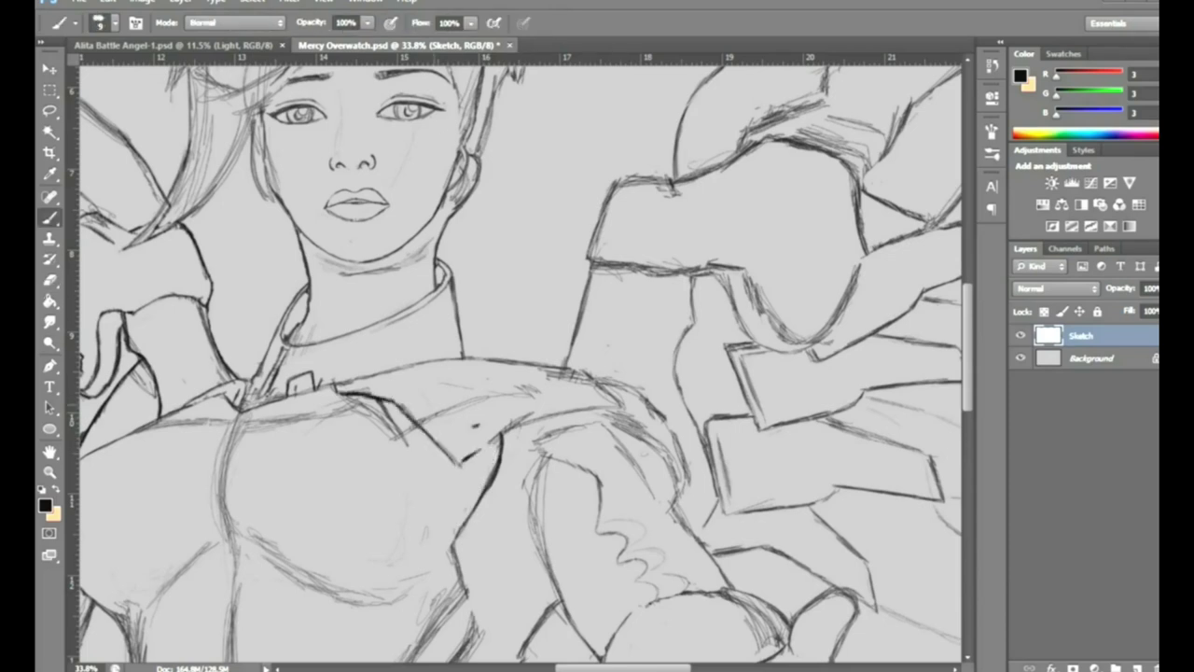
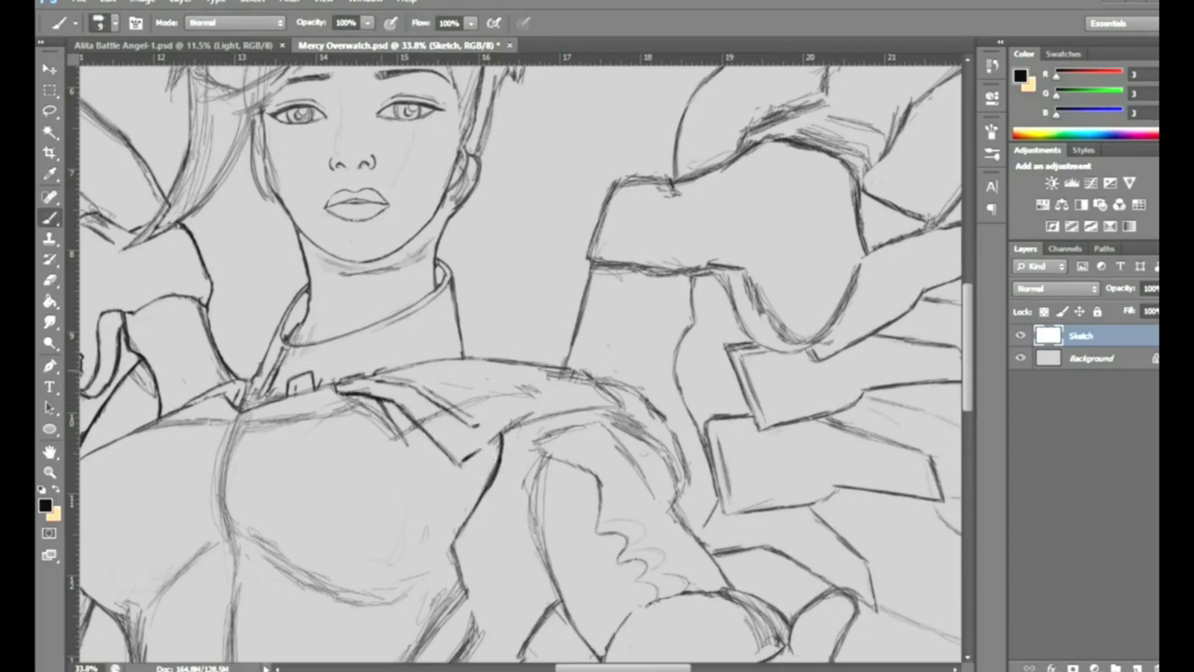
# Darken and close the gaps in the shoulder top line and arm edge
pyautogui.moveTo(482, 393); pyautogui.dragTo(531, 387)
pyautogui.moveTo(474, 422); pyautogui.dragTo(522, 407)
pyautogui.moveTo(448, 394)
pyautogui.mouseDown()
pyautogui.moveTo(493, 369)
pyautogui.moveTo(546, 381)
pyautogui.mouseUp()
pyautogui.moveTo(491, 440); pyautogui.dragTo(453, 526)
pyautogui.moveTo(504, 435); pyautogui.dragTo(664, 405)
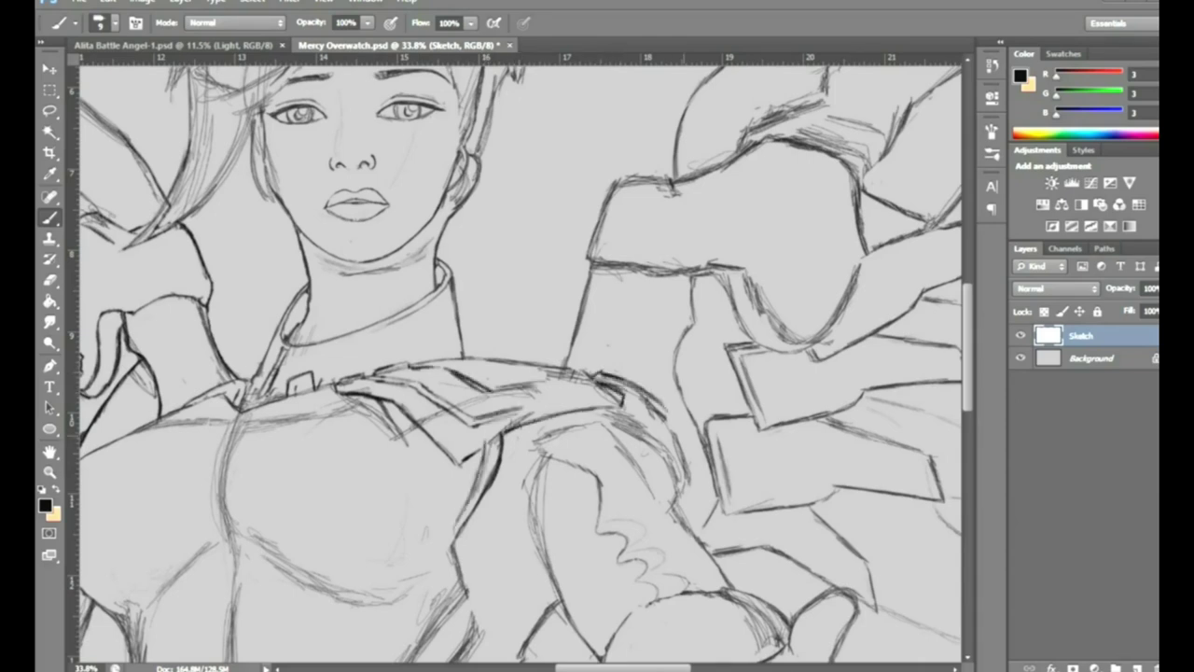
pyautogui.moveTo(416, 357); pyautogui.dragTo(597, 382)
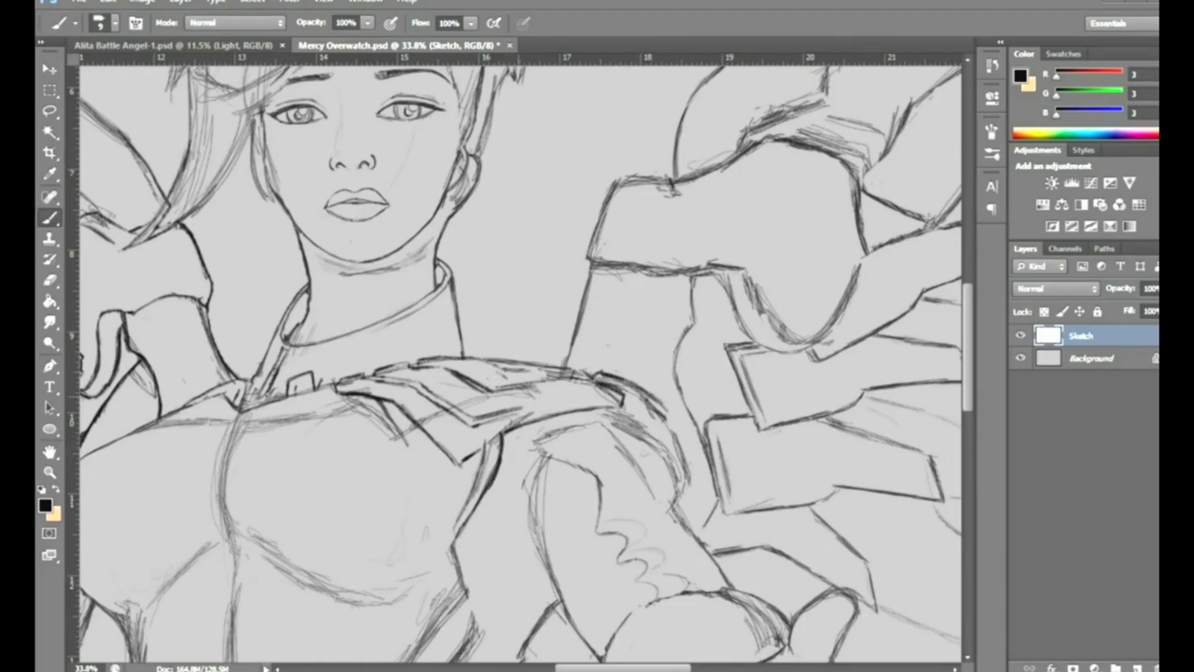
pyautogui.moveTo(500, 416); pyautogui.dragTo(573, 400)
pyautogui.moveTo(535, 406); pyautogui.dragTo(486, 444)
pyautogui.moveTo(493, 360); pyautogui.dragTo(539, 358)
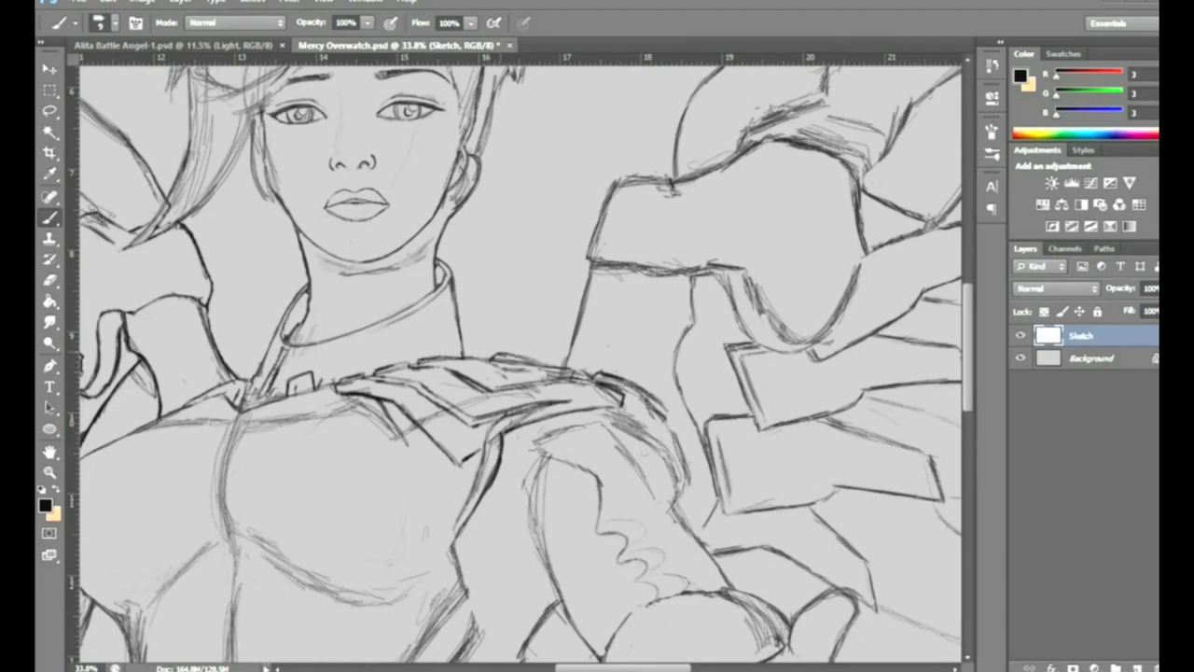
# Zoom in on the face and ink the left hair strand and the top of the hair
pyautogui.press('z')
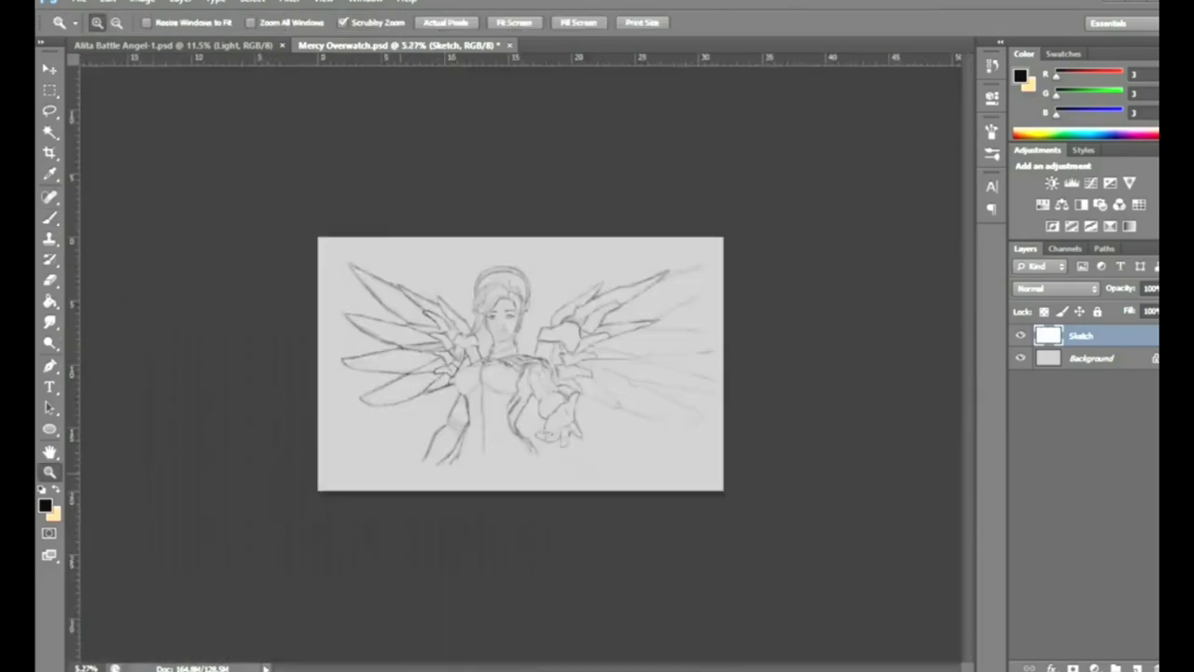
pyautogui.click(486, 280)
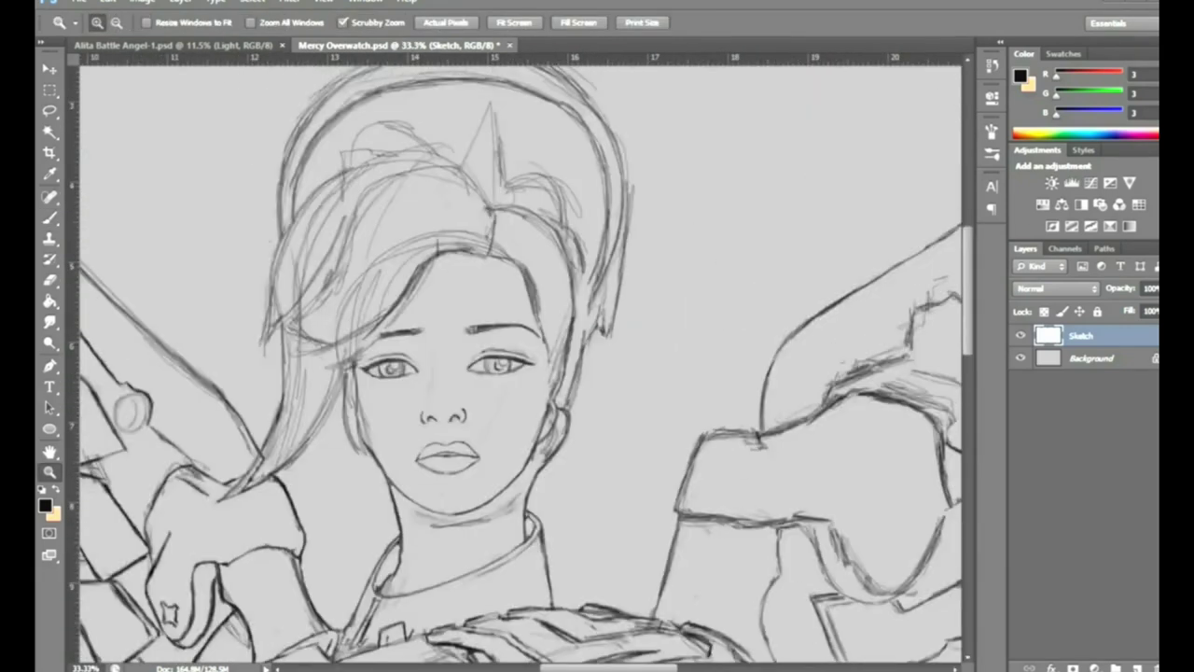
pyautogui.press('b')
pyautogui.moveTo(285, 382)
pyautogui.mouseDown()
pyautogui.moveTo(341, 267)
pyautogui.moveTo(414, 230)
pyautogui.mouseUp()
pyautogui.moveTo(328, 285)
pyautogui.mouseDown()
pyautogui.moveTo(494, 252)
pyautogui.moveTo(378, 235)
pyautogui.mouseUp()
pyautogui.moveTo(277, 378); pyautogui.dragTo(341, 238)
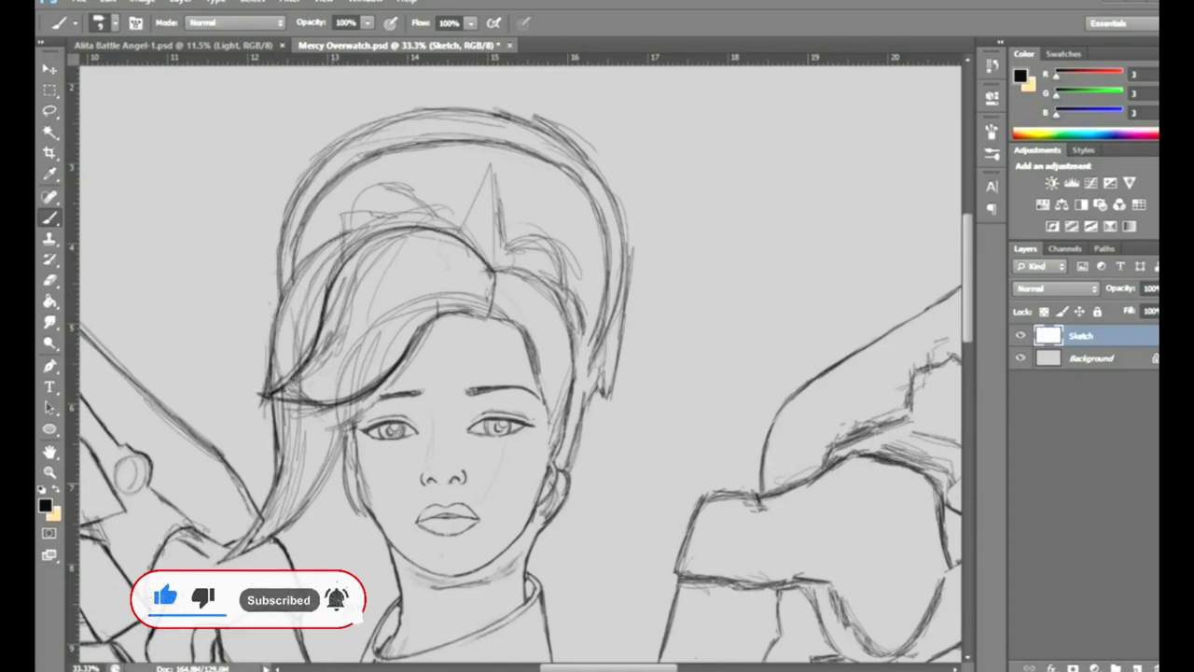
# Apply the pending transform, then ink the eyebrow and the hair's left edge
pyautogui.hotkey('ctrl', 't')
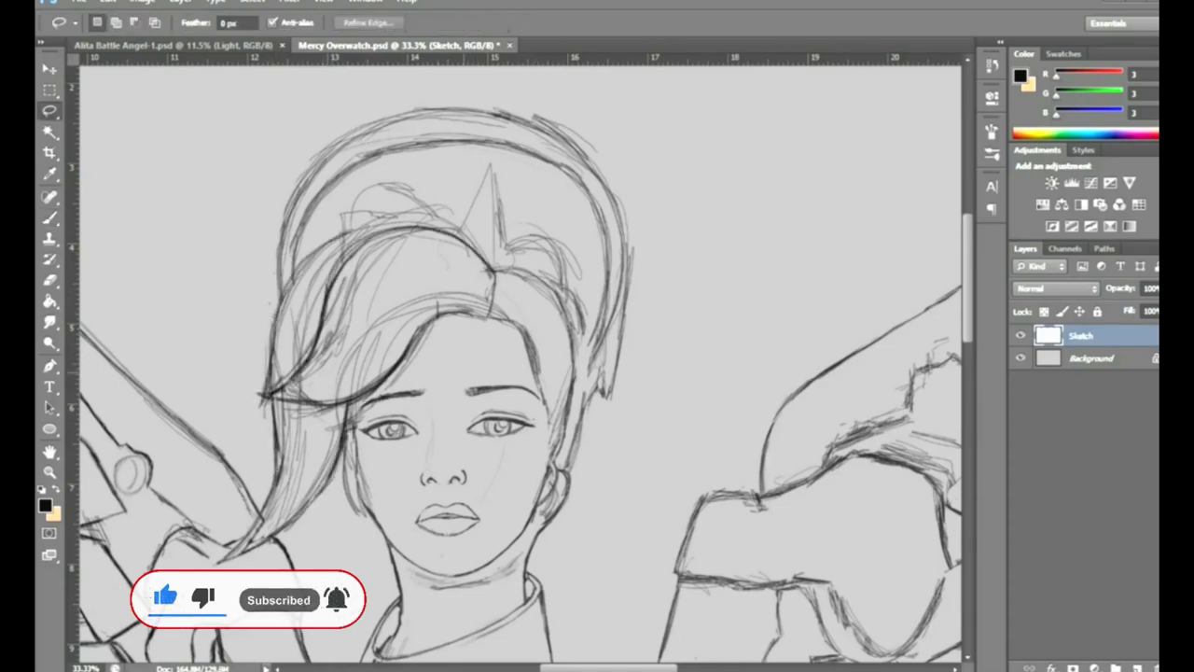
pyautogui.press('b')
pyautogui.press('Return')
pyautogui.moveTo(467, 392); pyautogui.dragTo(543, 403)
pyautogui.moveTo(267, 388); pyautogui.dragTo(297, 265)
# Ink the spiky hair strands on top of the head and the central parting
pyautogui.moveTo(339, 231); pyautogui.dragTo(427, 211)
pyautogui.moveTo(330, 203); pyautogui.dragTo(426, 229)
pyautogui.moveTo(373, 184); pyautogui.dragTo(450, 231)
pyautogui.moveTo(517, 177)
pyautogui.mouseDown()
pyautogui.moveTo(504, 248)
pyautogui.moveTo(491, 235)
pyautogui.mouseUp()
pyautogui.moveTo(506, 241); pyautogui.dragTo(552, 245)
# Ink the right side of the hair beside the face with dark strokes
pyautogui.moveTo(495, 271)
pyautogui.mouseDown()
pyautogui.moveTo(493, 312)
pyautogui.moveTo(547, 446)
pyautogui.mouseUp()
pyautogui.moveTo(571, 276); pyautogui.dragTo(509, 407)
pyautogui.moveTo(590, 325)
pyautogui.mouseDown()
pyautogui.moveTo(566, 385)
pyautogui.moveTo(567, 348)
pyautogui.mouseUp()
pyautogui.press('e')
pyautogui.press('b')
pyautogui.moveTo(588, 291)
pyautogui.mouseDown()
pyautogui.moveTo(569, 332)
pyautogui.moveTo(536, 298)
pyautogui.mouseUp()
pyautogui.moveTo(580, 261); pyautogui.dragTo(491, 308)
pyautogui.moveTo(564, 238); pyautogui.dragTo(500, 284)
# Erase faint sketch lines by the hair spike and face, then ink strands beside the right cheek
pyautogui.press('e')
pyautogui.moveTo(488, 168); pyautogui.dragTo(495, 246)
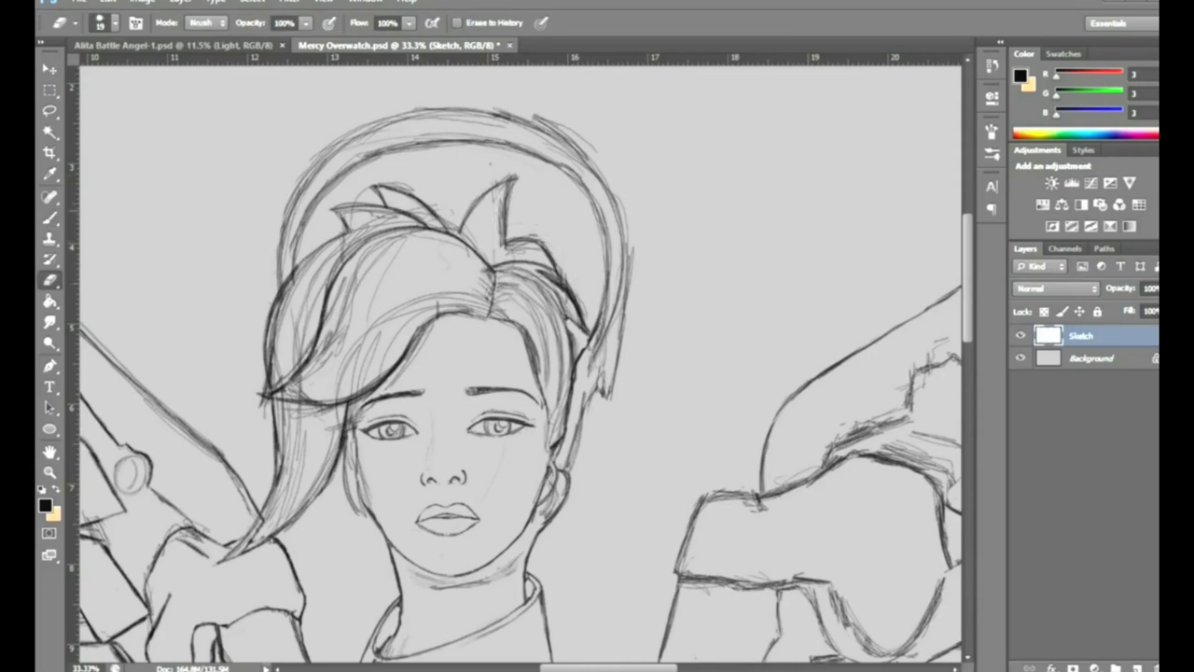
pyautogui.moveTo(317, 348); pyautogui.dragTo(277, 400)
pyautogui.press('b')
pyautogui.moveTo(579, 420); pyautogui.dragTo(561, 472)
pyautogui.moveTo(593, 390); pyautogui.dragTo(580, 445)
pyautogui.press('e')
pyautogui.moveTo(607, 369)
pyautogui.mouseDown()
pyautogui.moveTo(570, 470)
pyautogui.moveTo(602, 401)
pyautogui.mouseUp()
pyautogui.press('b')
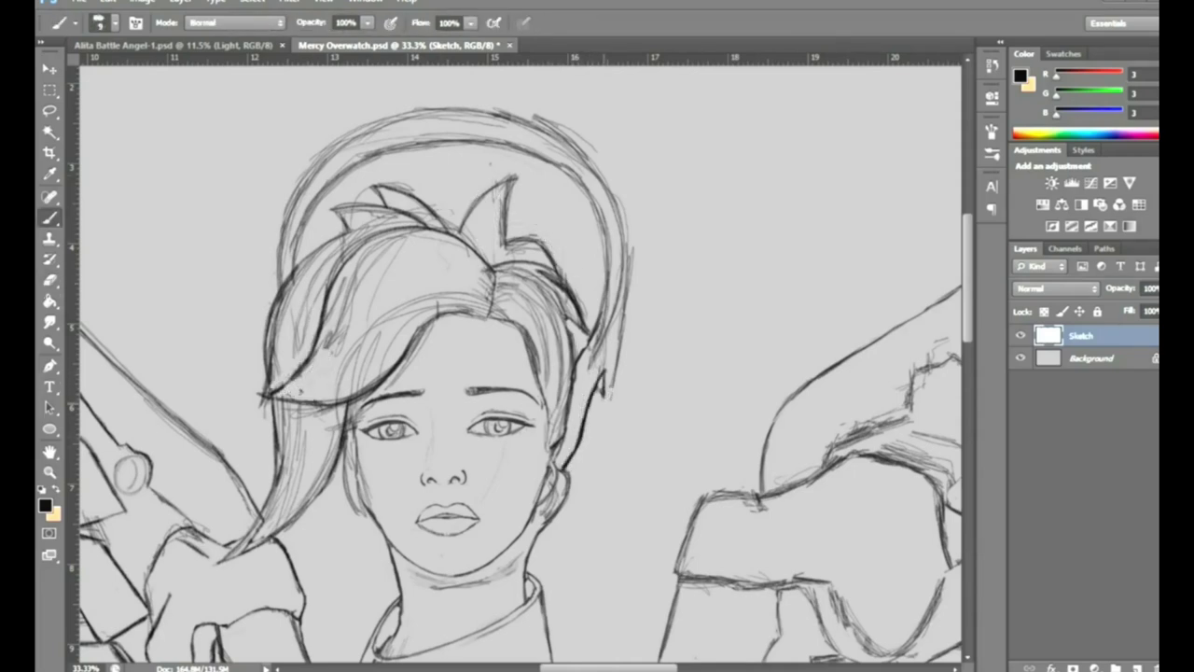
pyautogui.press('z')
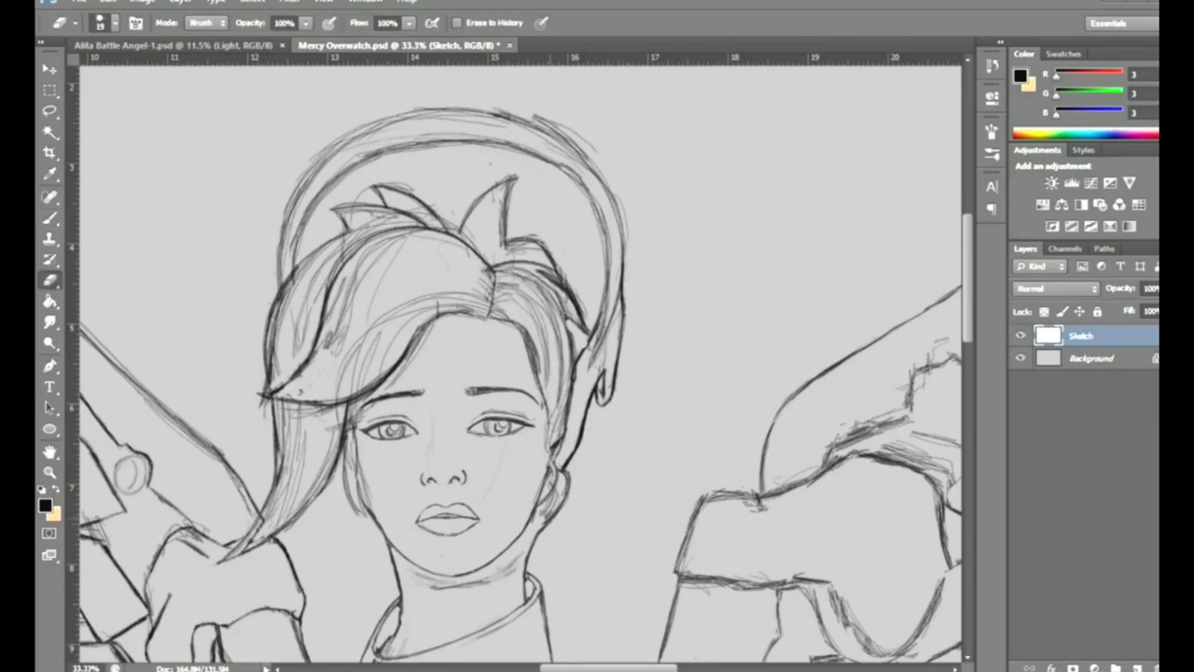
pyautogui.moveTo(439, 201); pyautogui.dragTo(374, 201)
pyautogui.moveTo(590, 449)
pyautogui.mouseDown()
pyautogui.moveTo(550, 449)
pyautogui.moveTo(672, 448)
pyautogui.mouseUp()
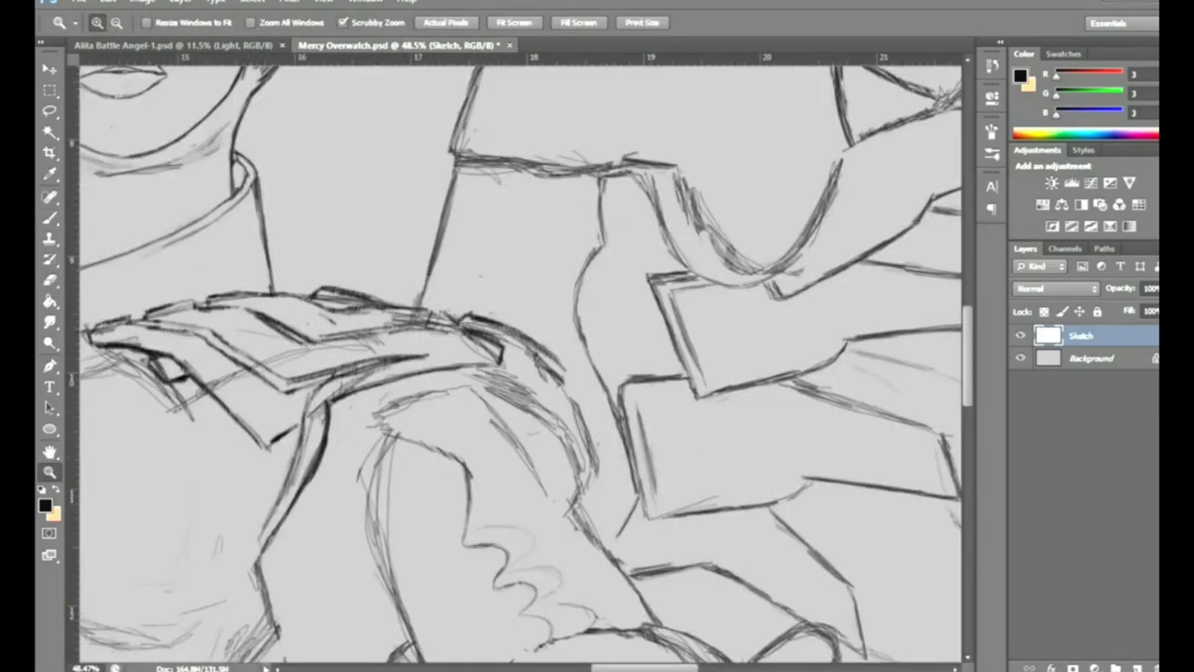
# Ink the band across the hand and the forearm curve
pyautogui.press('b')
pyautogui.moveTo(409, 371)
pyautogui.mouseDown()
pyautogui.moveTo(433, 353)
pyautogui.moveTo(489, 349)
pyautogui.mouseUp()
pyautogui.moveTo(449, 353)
pyautogui.mouseDown()
pyautogui.moveTo(504, 343)
pyautogui.moveTo(508, 375)
pyautogui.mouseUp()
pyautogui.moveTo(372, 418); pyautogui.dragTo(466, 386)
pyautogui.moveTo(401, 403); pyautogui.dragTo(507, 383)
pyautogui.moveTo(370, 426); pyautogui.dragTo(470, 474)
# Darken the forearm curve and erase stray marks on the forearm
pyautogui.press('e')
pyautogui.press('b')
pyautogui.moveTo(508, 392); pyautogui.dragTo(569, 433)
pyautogui.moveTo(507, 325)
pyautogui.mouseDown()
pyautogui.moveTo(589, 400)
pyautogui.moveTo(588, 440)
pyautogui.mouseUp()
pyautogui.press('e')
pyautogui.moveTo(571, 373)
pyautogui.mouseDown()
pyautogui.moveTo(595, 420)
pyautogui.moveTo(473, 319)
pyautogui.mouseUp()
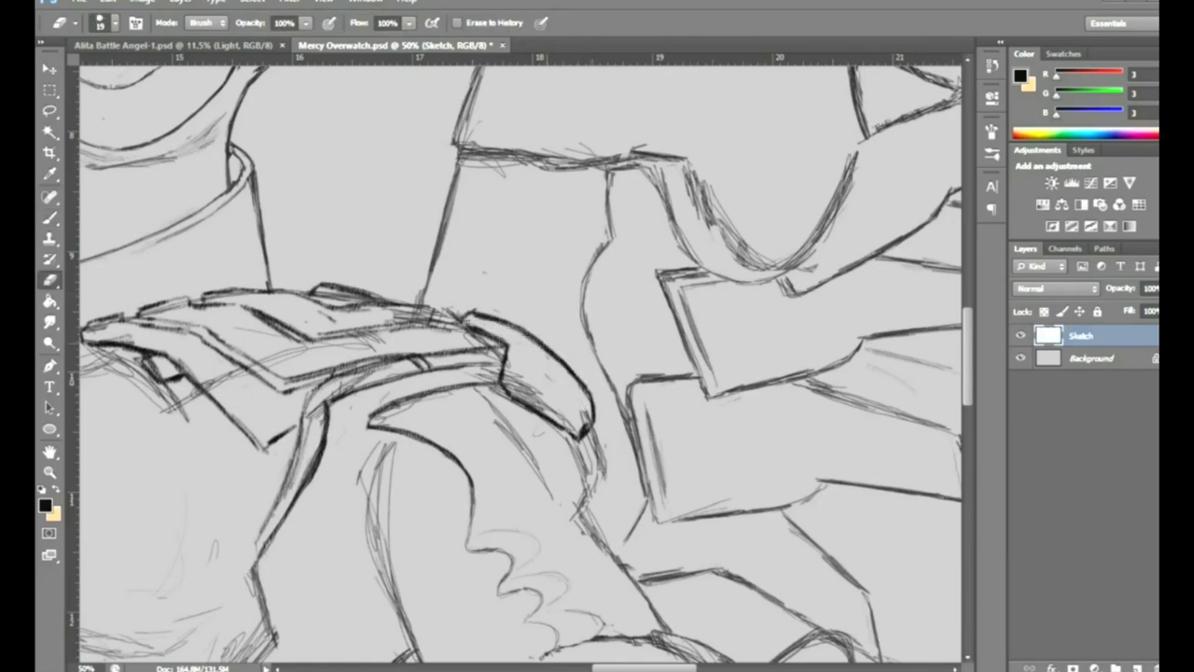
pyautogui.moveTo(550, 312); pyautogui.dragTo(481, 347)
pyautogui.press('b')
# Draw the oval gem on the bracer with hatching lines around it
pyautogui.moveTo(610, 551); pyautogui.dragTo(654, 609)
pyautogui.moveTo(482, 400)
pyautogui.mouseDown()
pyautogui.moveTo(555, 455)
pyautogui.moveTo(584, 511)
pyautogui.mouseUp()
pyautogui.moveTo(575, 453); pyautogui.dragTo(579, 513)
pyautogui.moveTo(590, 430); pyautogui.dragTo(609, 543)
pyautogui.moveTo(598, 496)
pyautogui.mouseDown()
pyautogui.moveTo(610, 541)
pyautogui.moveTo(560, 522)
pyautogui.moveTo(505, 446)
pyautogui.mouseUp()
pyautogui.moveTo(560, 476); pyautogui.dragTo(478, 400)
# Clean up marks around the gem and ink the bracer edge, inner arm and wavy lines below
pyautogui.press('e')
pyautogui.moveTo(578, 479); pyautogui.dragTo(590, 506)
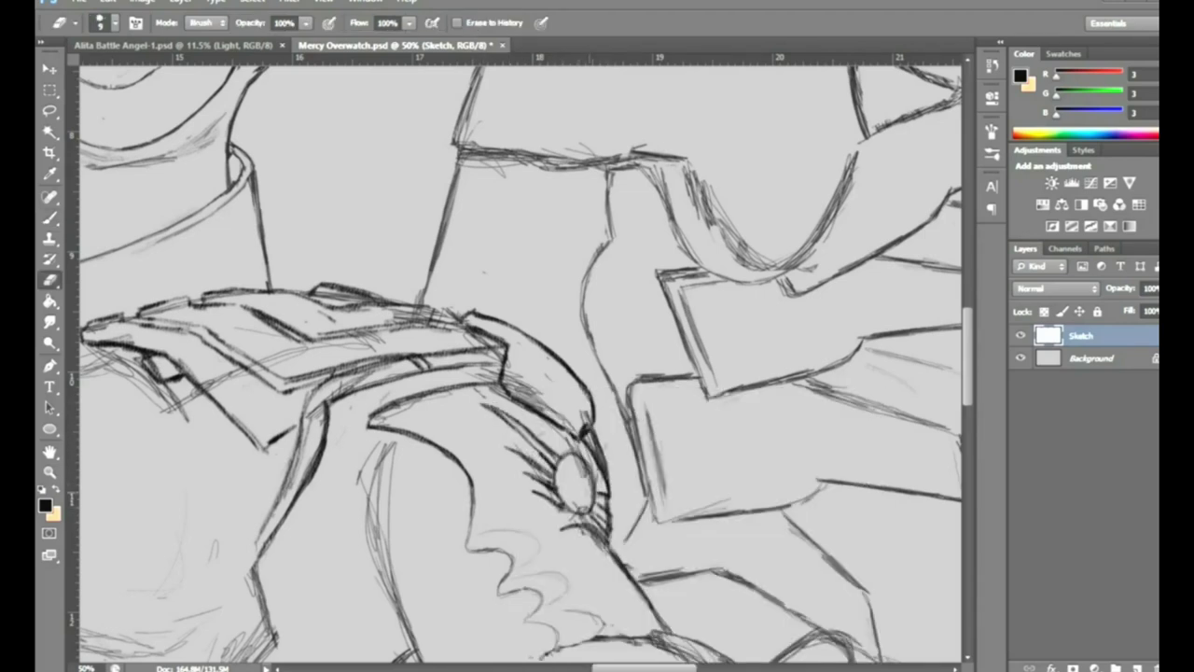
pyautogui.moveTo(586, 415)
pyautogui.mouseDown()
pyautogui.moveTo(602, 474)
pyautogui.moveTo(566, 511)
pyautogui.moveTo(530, 381)
pyautogui.mouseUp()
pyautogui.press('b')
pyautogui.moveTo(499, 329); pyautogui.dragTo(515, 390)
pyautogui.moveTo(375, 418)
pyautogui.mouseDown()
pyautogui.moveTo(478, 474)
pyautogui.moveTo(480, 534)
pyautogui.moveTo(522, 562)
pyautogui.mouseUp()
pyautogui.moveTo(513, 582)
pyautogui.mouseDown()
pyautogui.moveTo(553, 599)
pyautogui.moveTo(560, 644)
pyautogui.mouseUp()
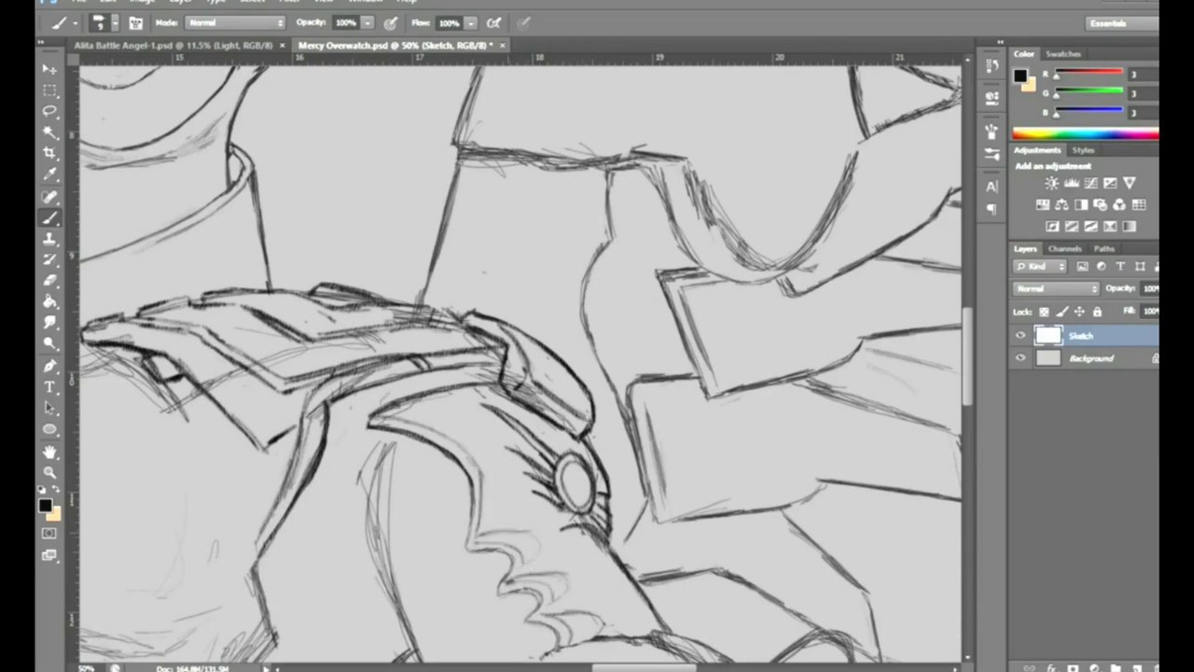
# Retrace the left, lower and top edges of the upper wing armour piece
pyautogui.press('z')
pyautogui.scroll(-5, 521, 362)
pyautogui.scroll(3, 521, 362)
pyautogui.scroll(3, 571, 394)
pyautogui.press('b')
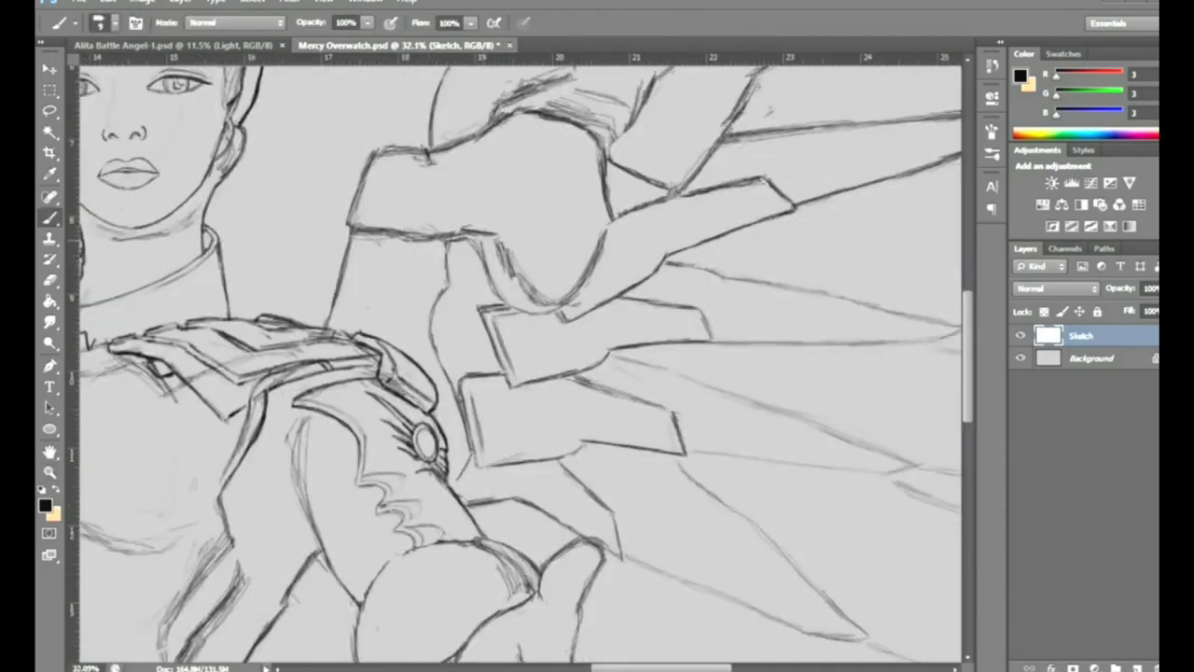
pyautogui.moveTo(369, 155); pyautogui.dragTo(351, 234)
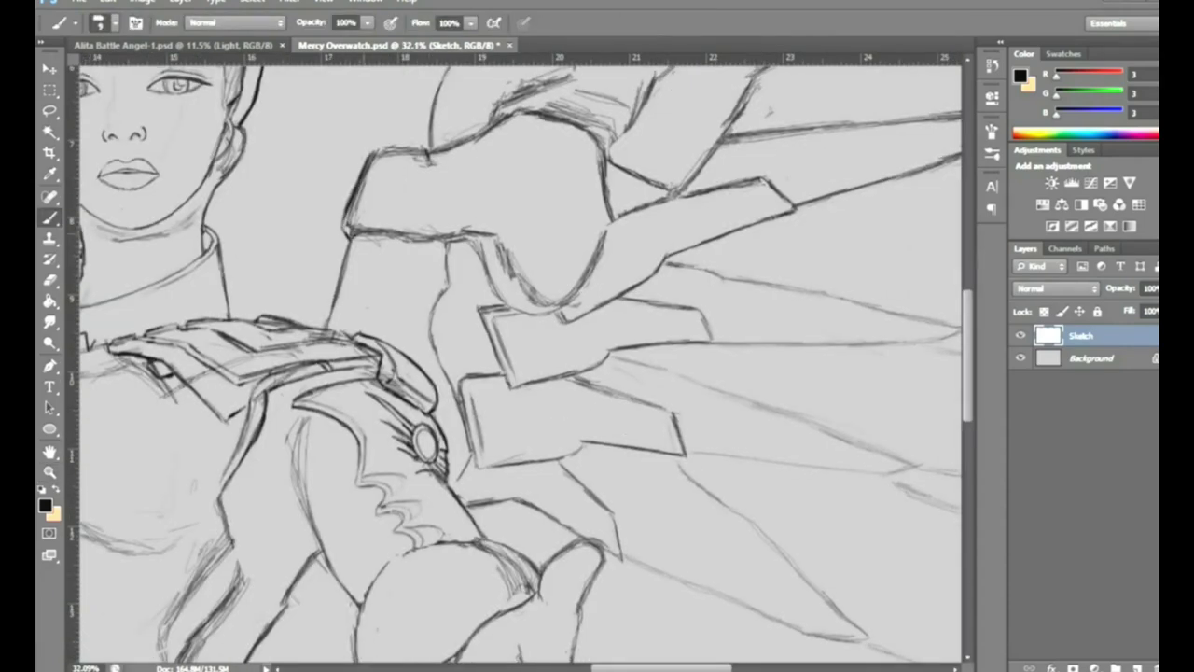
pyautogui.moveTo(482, 235); pyautogui.dragTo(419, 231)
pyautogui.moveTo(345, 222)
pyautogui.mouseDown()
pyautogui.moveTo(494, 244)
pyautogui.moveTo(528, 301)
pyautogui.mouseUp()
pyautogui.moveTo(371, 151); pyautogui.dragTo(457, 142)
# Erase faint sketch lines on the armour's inner curve and zoom out to the whole figure
pyautogui.press('e')
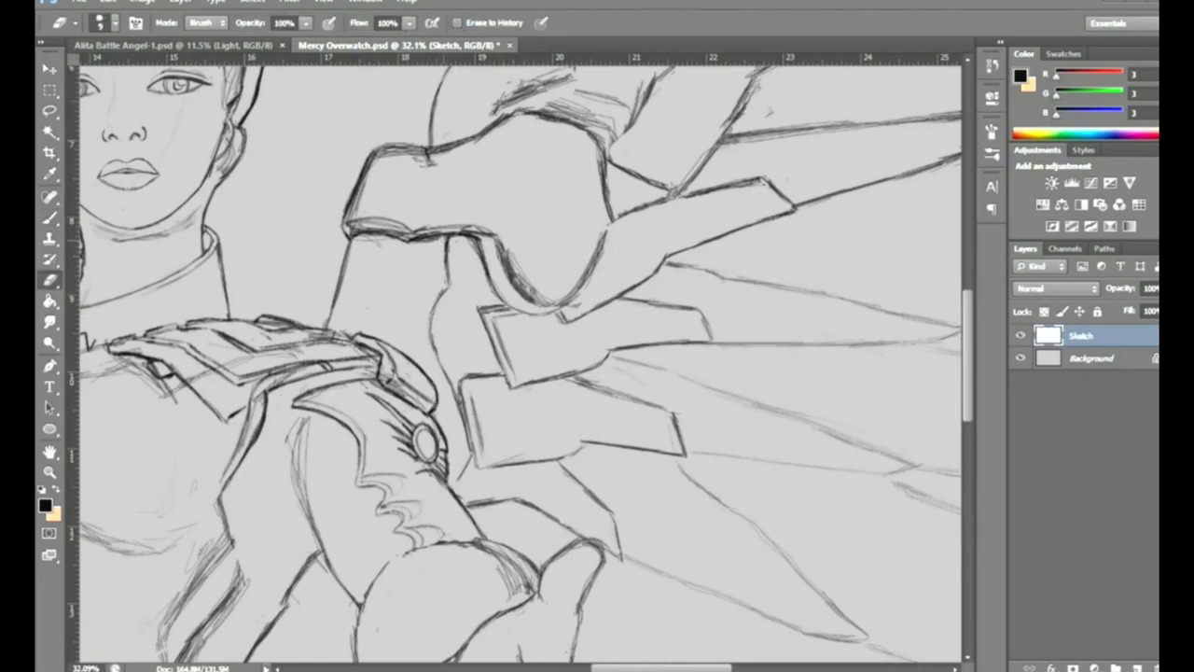
pyautogui.moveTo(530, 284); pyautogui.dragTo(502, 241)
pyautogui.press('z')
pyautogui.moveTo(607, 570); pyautogui.dragTo(429, 569)
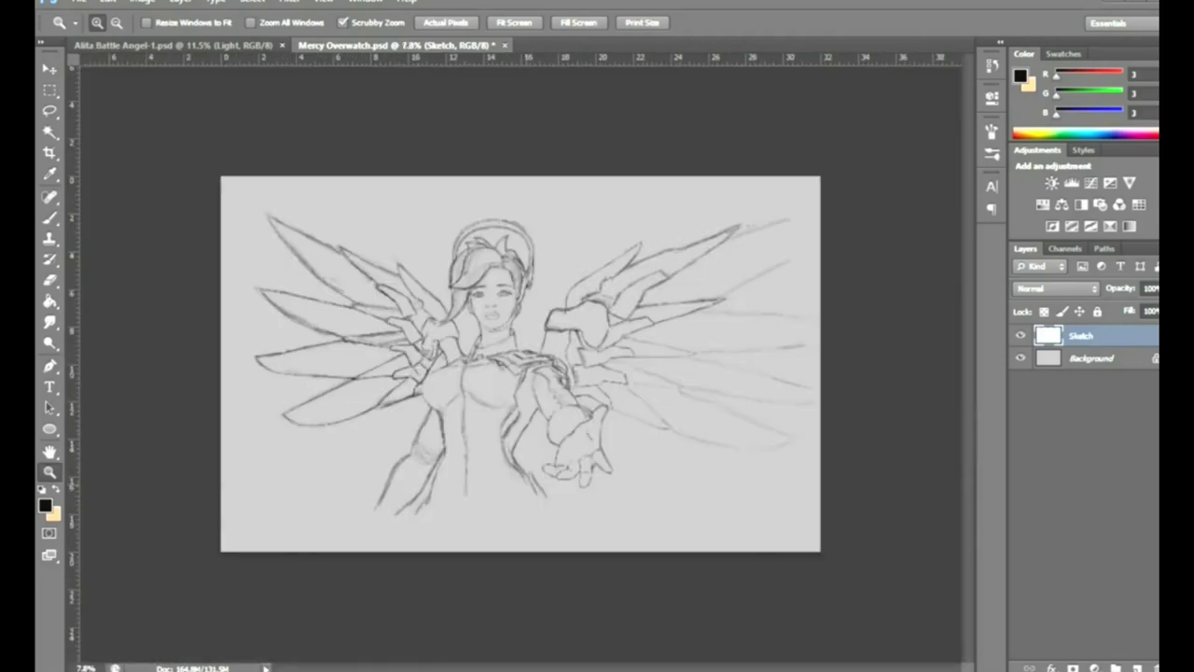
# Add strokes at the right wing edge and zoom in on the face
pyautogui.press('b')
pyautogui.moveTo(728, 185)
pyautogui.mouseDown()
pyautogui.moveTo(810, 362)
pyautogui.moveTo(767, 245)
pyautogui.mouseUp()
pyautogui.press('z')
pyautogui.moveTo(500, 300); pyautogui.dragTo(579, 300)
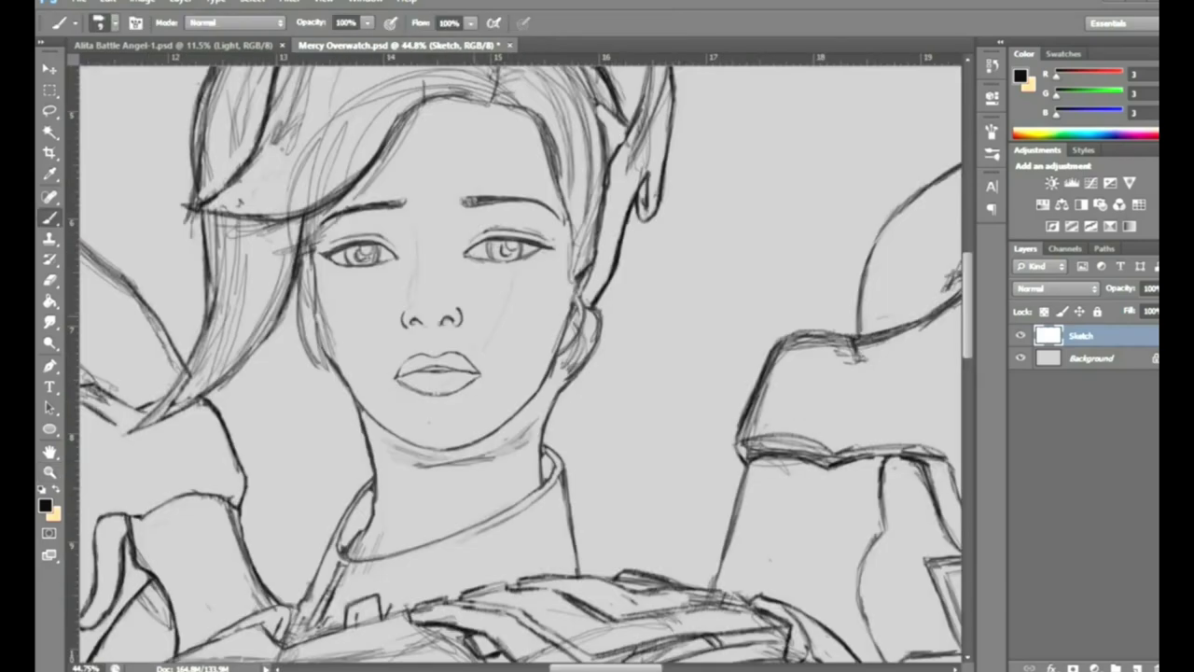
# Ink the hair edge beside the neck and thin the right ear outline
pyautogui.moveTo(569, 355); pyautogui.dragTo(548, 417)
pyautogui.moveTo(573, 261); pyautogui.dragTo(588, 312)
pyautogui.moveTo(575, 218); pyautogui.dragTo(574, 375)
pyautogui.press('e')
pyautogui.moveTo(588, 322)
pyautogui.mouseDown()
pyautogui.moveTo(586, 372)
pyautogui.moveTo(586, 347)
pyautogui.moveTo(555, 322)
pyautogui.mouseUp()
pyautogui.press('b')
pyautogui.press('e')
pyautogui.press('b')
# Darken the left face contour down to the chin and draw the left ear
pyautogui.moveTo(320, 370); pyautogui.dragTo(371, 427)
pyautogui.moveTo(299, 336); pyautogui.dragTo(327, 374)
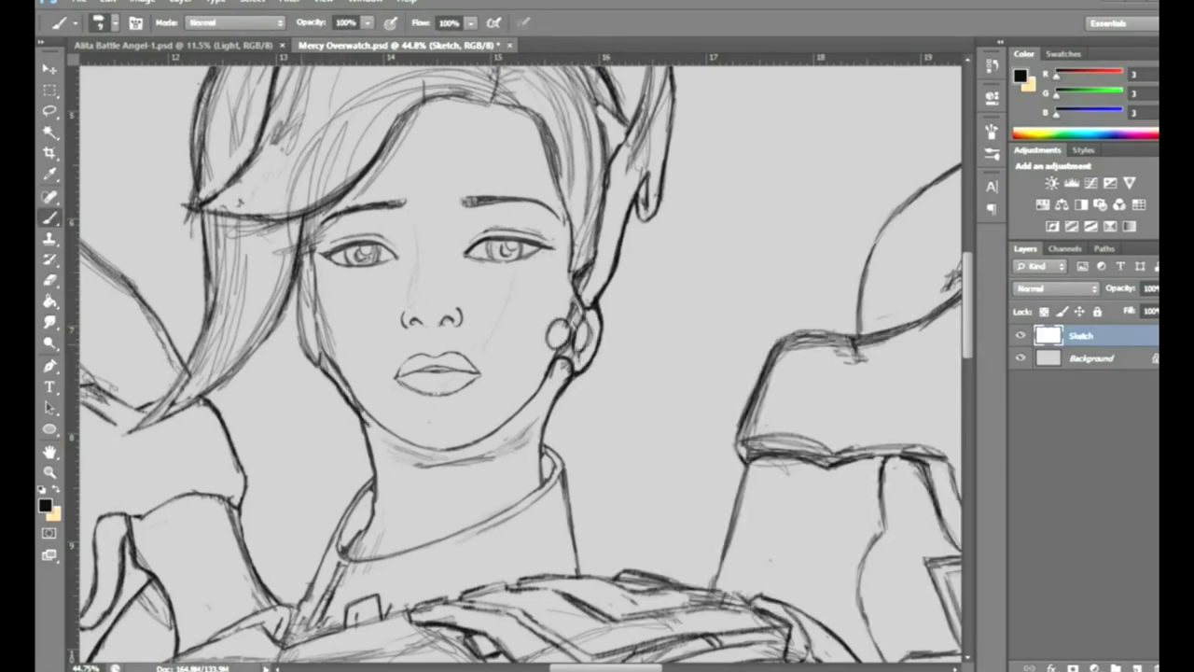
pyautogui.moveTo(299, 298)
pyautogui.mouseDown()
pyautogui.moveTo(310, 346)
pyautogui.moveTo(323, 347)
pyautogui.mouseUp()
pyautogui.moveTo(309, 248)
pyautogui.mouseDown()
pyautogui.moveTo(308, 298)
pyautogui.moveTo(294, 291)
pyautogui.mouseUp()
# Reshape the left ear with a transform, then redraw and darken its outline
pyautogui.press('l')
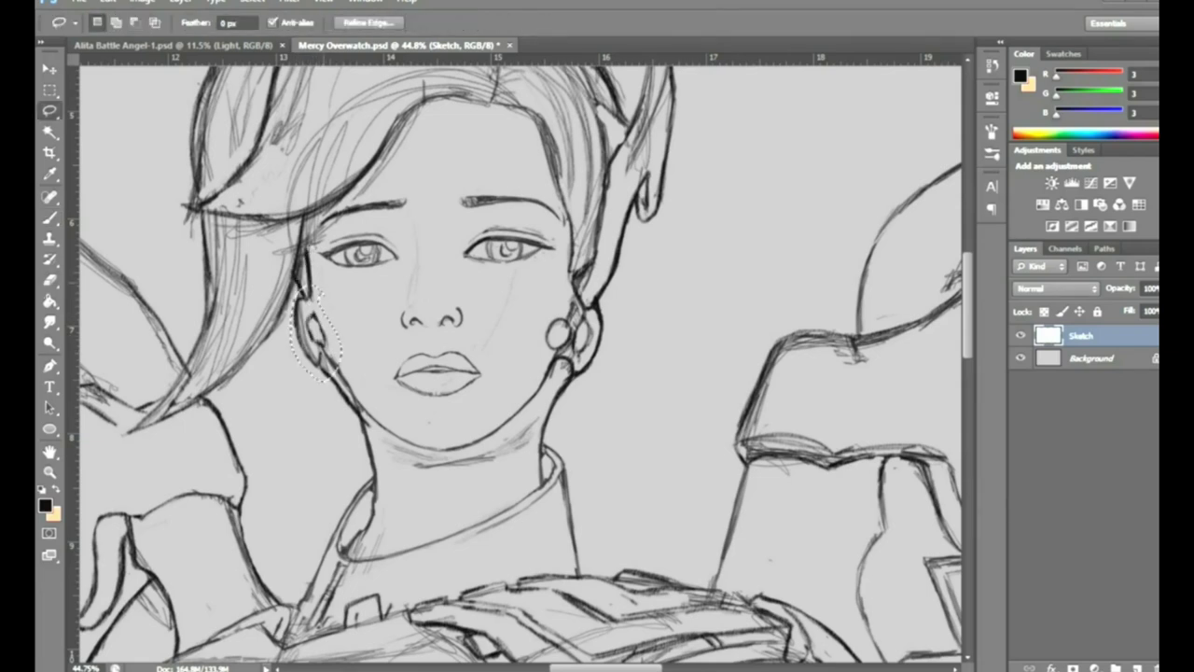
pyautogui.hotkey('ctrl', 't')
pyautogui.press('Return')
pyautogui.hotkey('ctrl', 'd')
pyautogui.press('b')
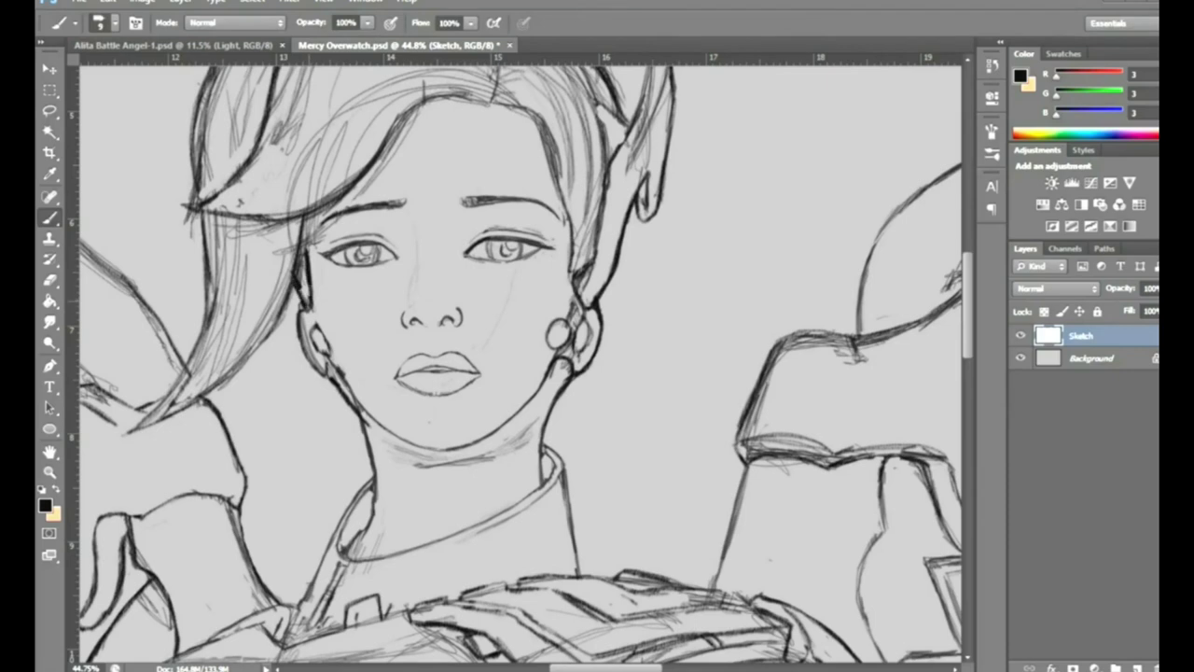
pyautogui.moveTo(308, 338); pyautogui.dragTo(317, 378)
pyautogui.press('e')
pyautogui.moveTo(311, 316)
pyautogui.mouseDown()
pyautogui.moveTo(312, 374)
pyautogui.moveTo(328, 381)
pyautogui.mouseUp()
pyautogui.press('b')
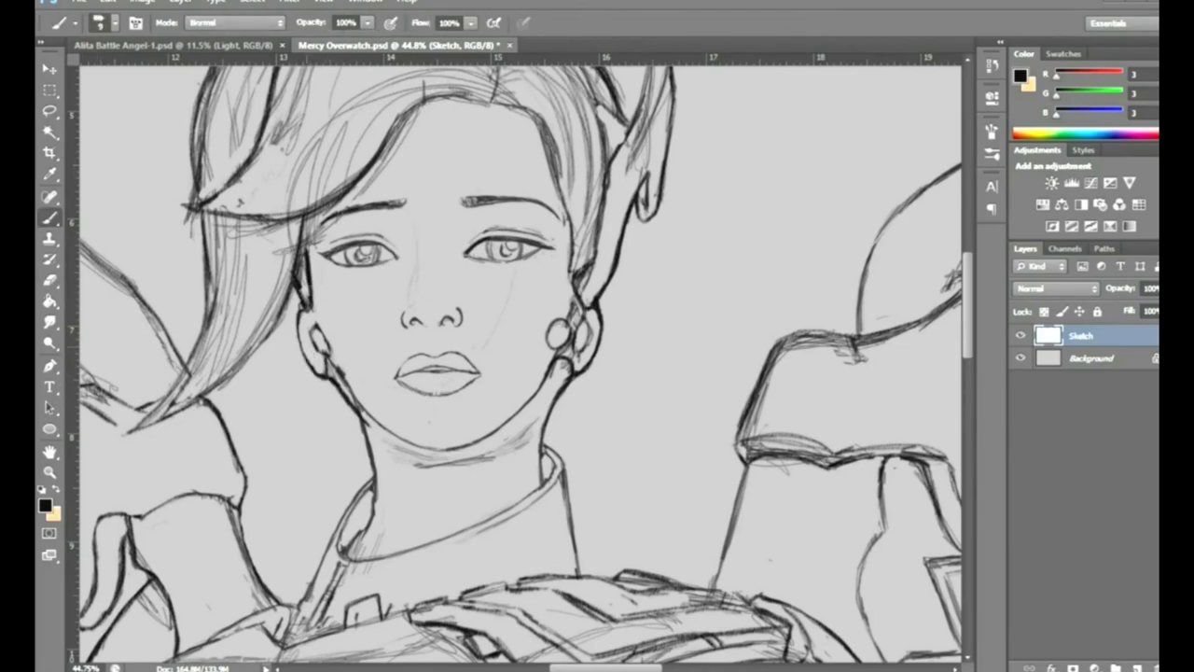
pyautogui.moveTo(308, 322)
pyautogui.mouseDown()
pyautogui.moveTo(319, 366)
pyautogui.moveTo(369, 416)
pyautogui.mouseUp()
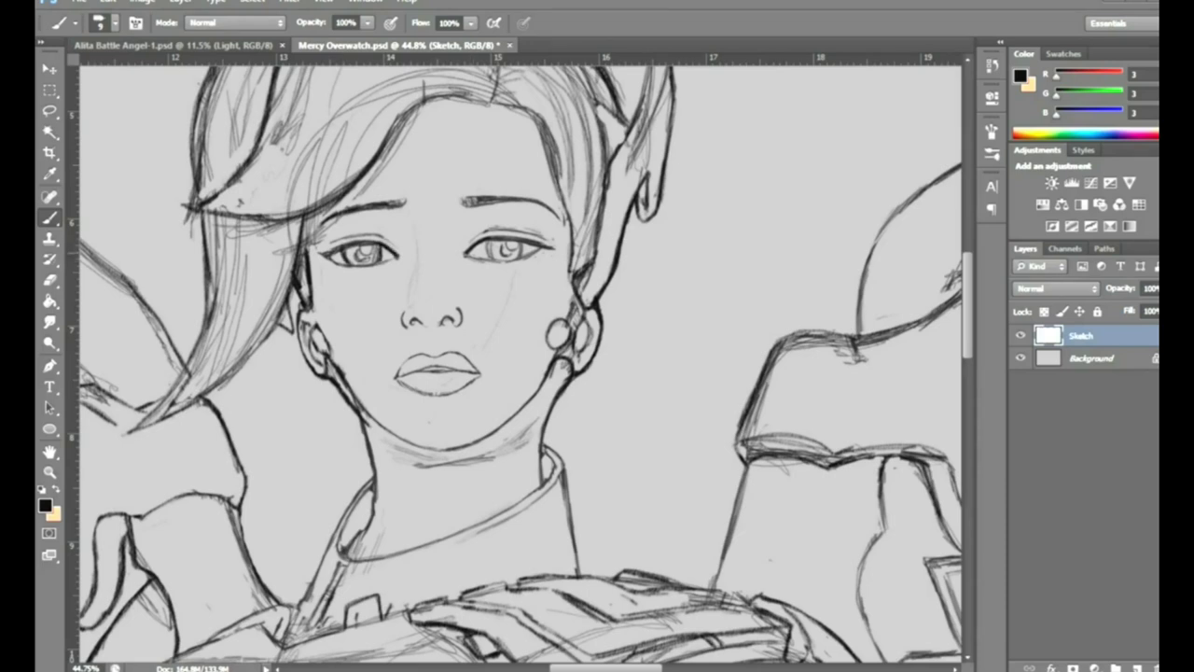
# Draw tick marks, a small circle and a circled cross on the wing armour piece
pyautogui.press('e')
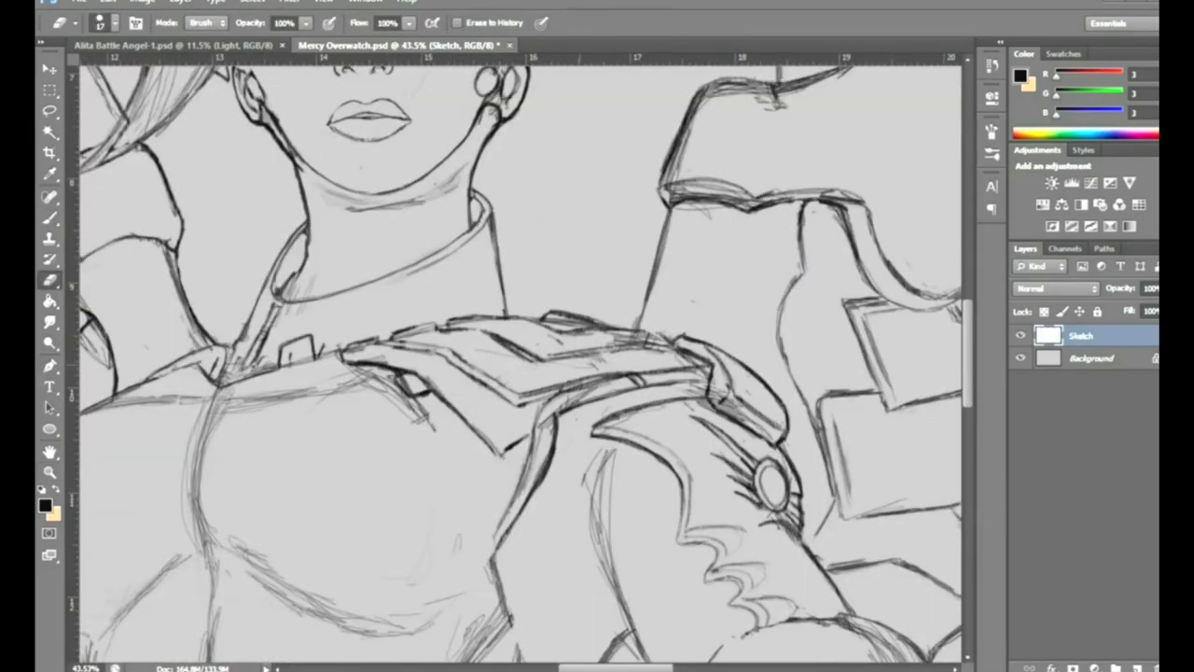
pyautogui.moveTo(597, 360); pyautogui.dragTo(573, 333)
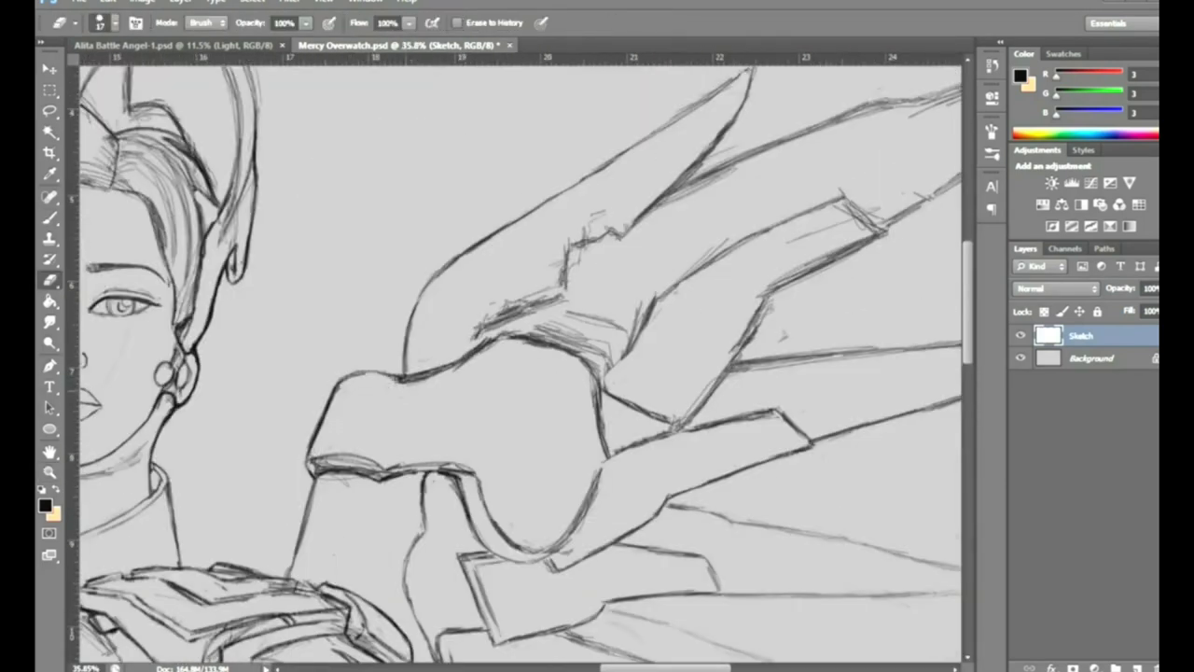
pyautogui.press('b')
pyautogui.moveTo(407, 397); pyautogui.dragTo(419, 418)
pyautogui.moveTo(519, 353); pyautogui.dragTo(517, 355)
pyautogui.moveTo(534, 491); pyautogui.dragTo(534, 540)
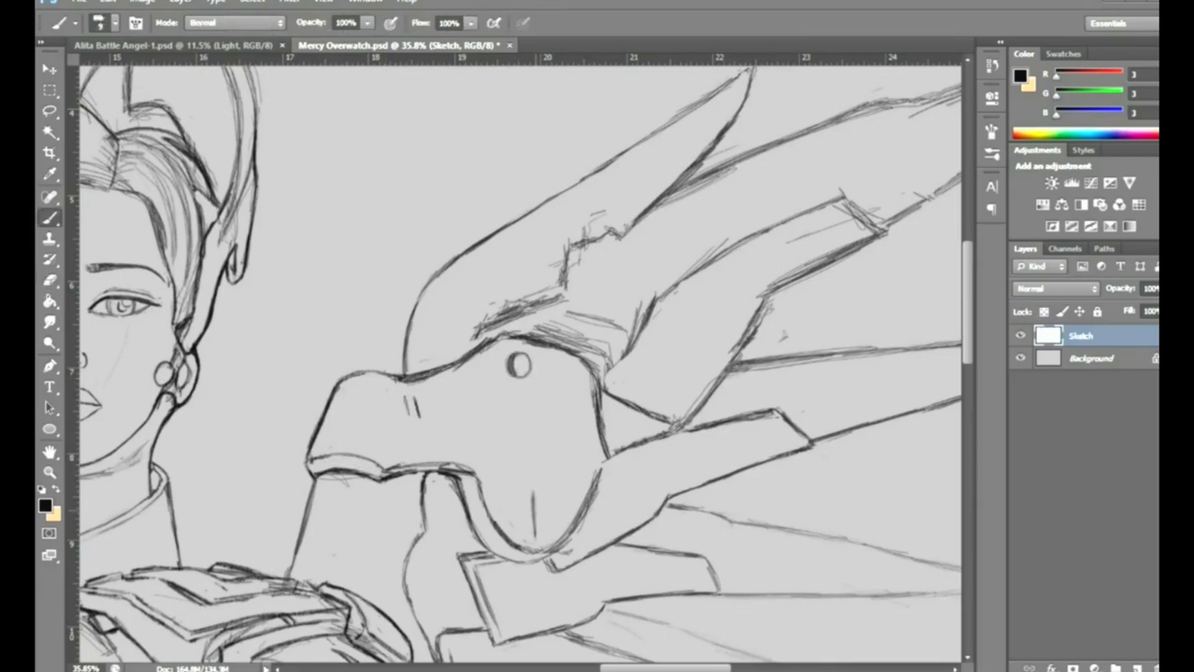
pyautogui.moveTo(534, 497); pyautogui.dragTo(505, 442)
pyautogui.scroll(5, 534, 513)
pyautogui.rightClick(519, 388)
pyautogui.moveTo(446, 495); pyautogui.dragTo(457, 513)
pyautogui.moveTo(508, 547); pyautogui.dragTo(509, 566)
# Trim the cross lines, then try hatching along the wing edge and erase it again
pyautogui.press('e')
pyautogui.moveTo(485, 471)
pyautogui.mouseDown()
pyautogui.moveTo(541, 511)
pyautogui.moveTo(439, 504)
pyautogui.mouseUp()
pyautogui.press('b')
pyautogui.moveTo(413, 413); pyautogui.dragTo(461, 381)
pyautogui.moveTo(450, 387); pyautogui.dragTo(473, 376)
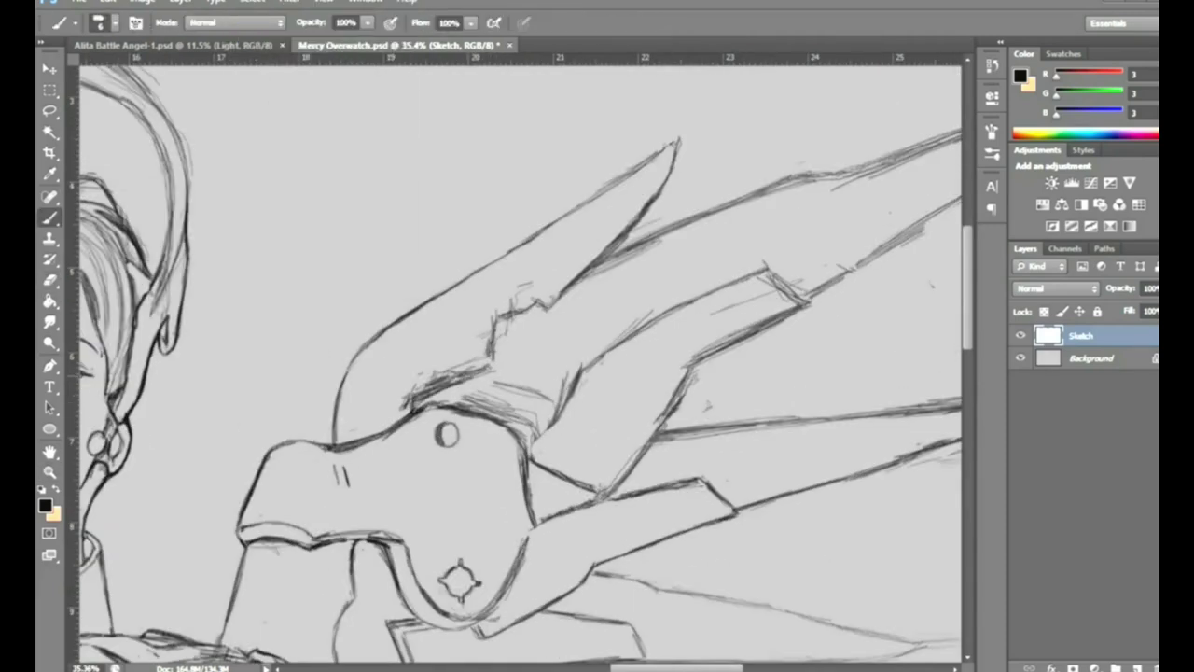
pyautogui.press('e')
pyautogui.moveTo(401, 411)
pyautogui.mouseDown()
pyautogui.moveTo(514, 316)
pyautogui.moveTo(533, 282)
pyautogui.mouseUp()
pyautogui.press('b')
# Erase stray strokes near the wing notch and leftover hatching below the wing
pyautogui.press('e')
pyautogui.moveTo(458, 411); pyautogui.dragTo(515, 396)
pyautogui.moveTo(317, 454); pyautogui.dragTo(373, 442)
pyautogui.press('b')
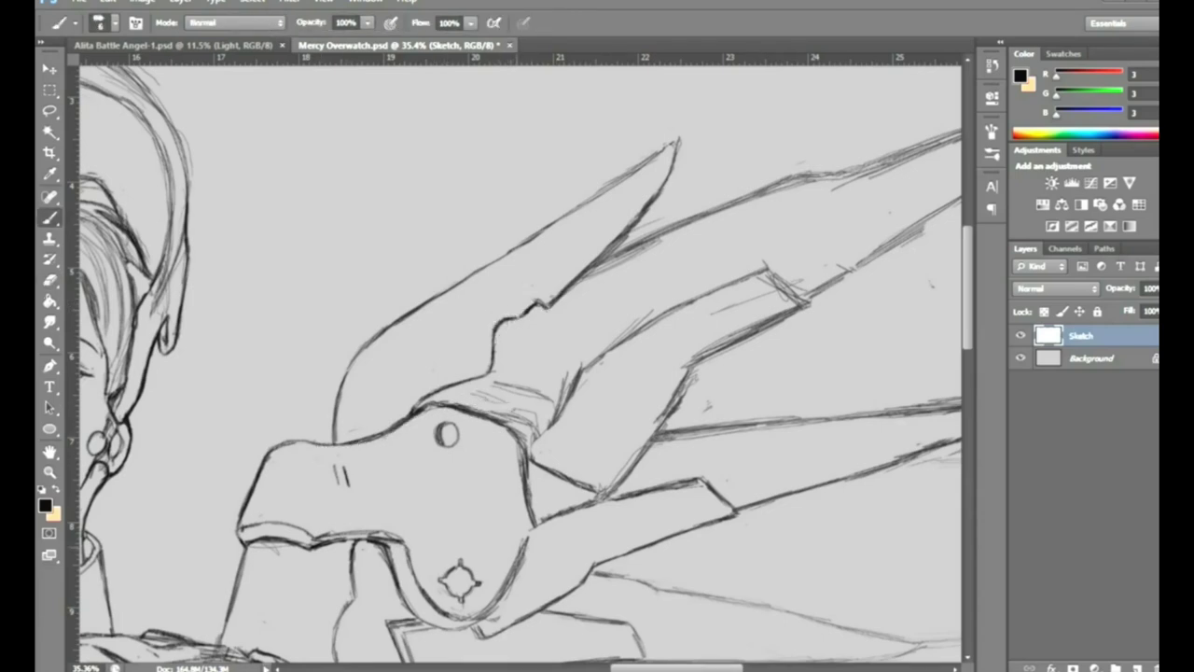
pyautogui.scroll(-5, 523, 364)
# Shift the diamond area, then darken the U-shaped curve and bottom curve of the wing joint
pyautogui.press('v')
pyautogui.moveTo(504, 378)
pyautogui.mouseDown()
pyautogui.moveTo(520, 386)
pyautogui.moveTo(469, 399)
pyautogui.mouseUp()
pyautogui.hotkey('ctrl', 'd')
pyautogui.press('b')
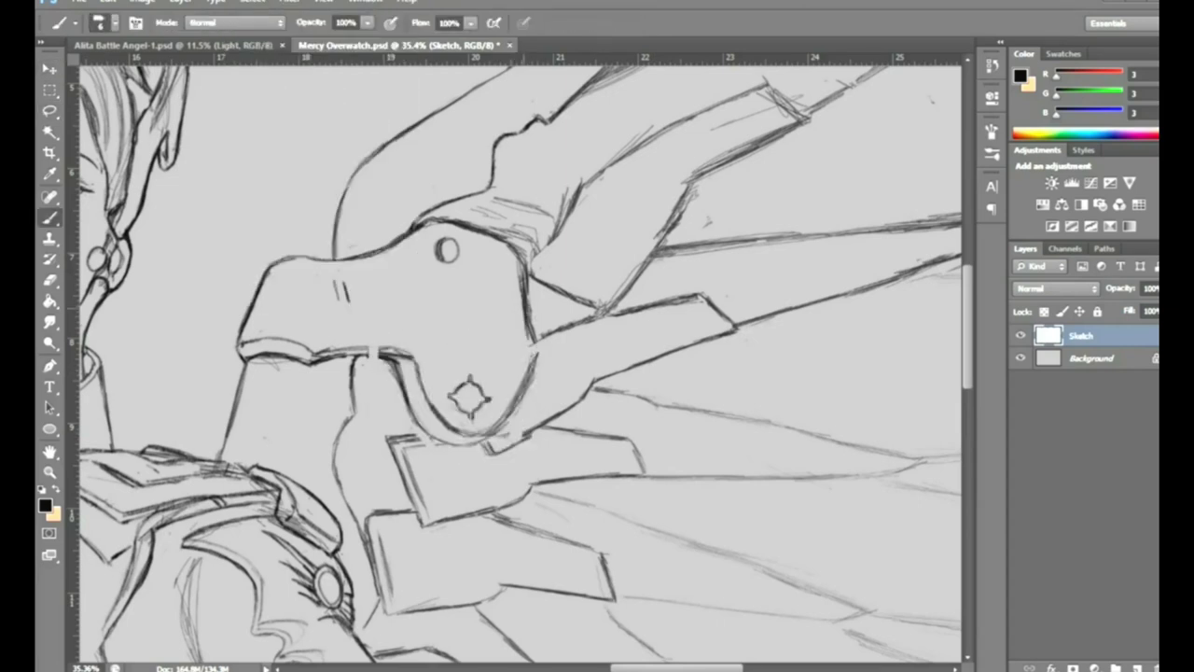
pyautogui.moveTo(501, 431); pyautogui.dragTo(538, 345)
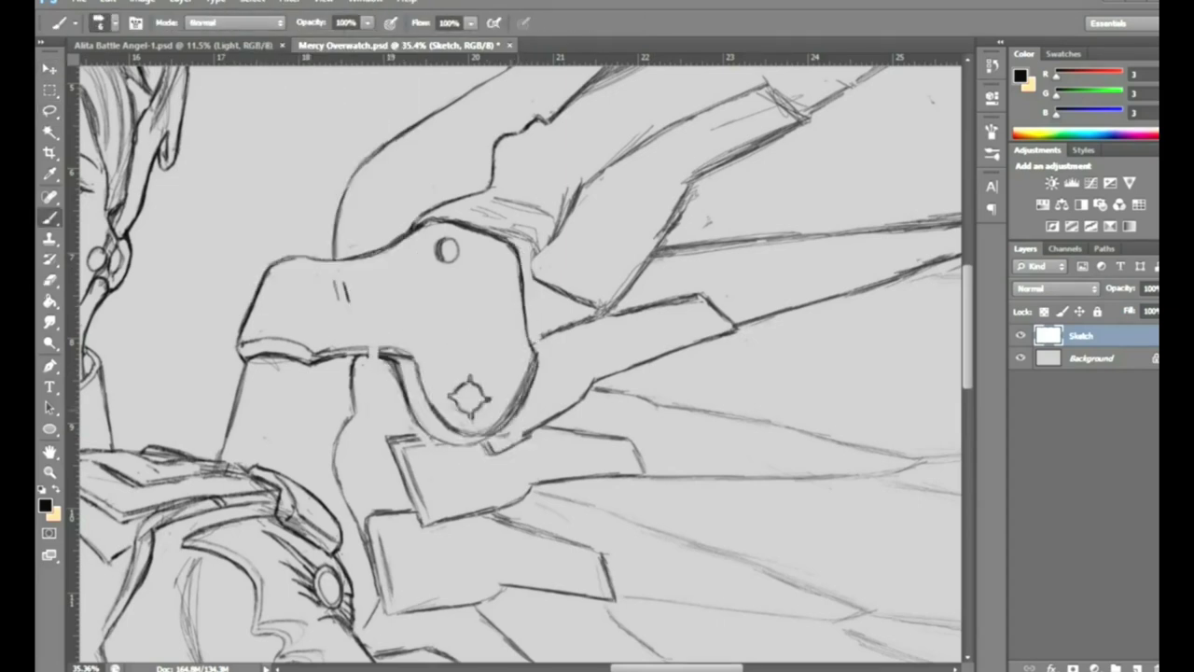
pyautogui.moveTo(424, 431); pyautogui.dragTo(499, 436)
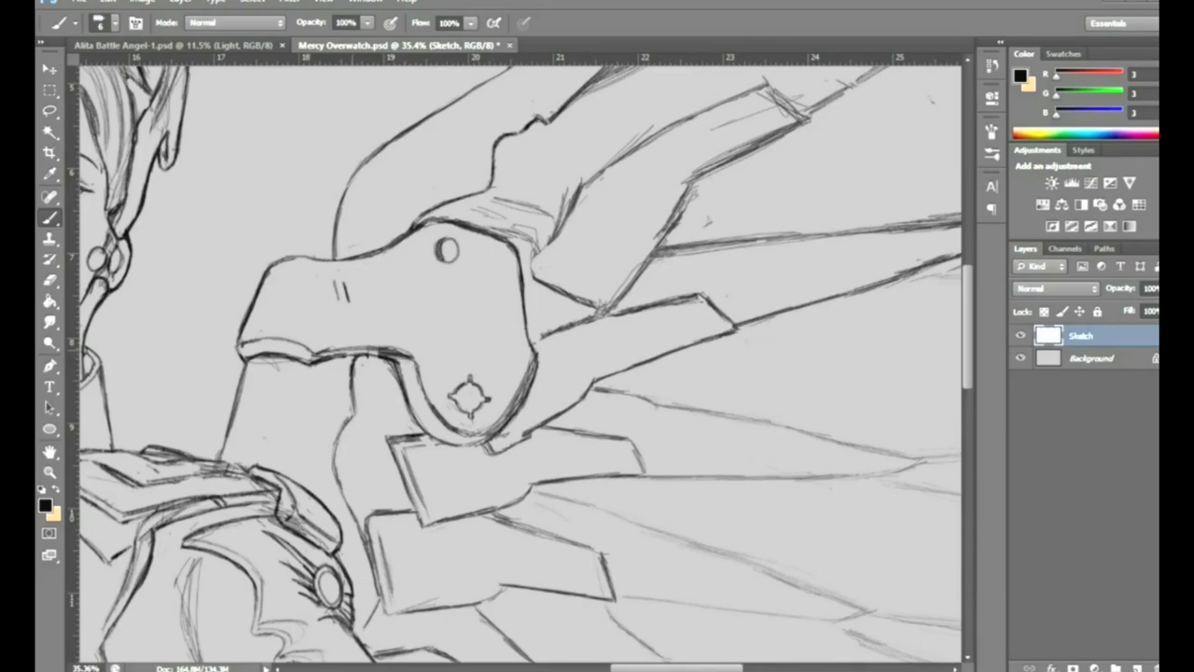
# Draw a small ring around the joint circle, add wing-arm lines, and erase nearby stray marks
pyautogui.press('e')
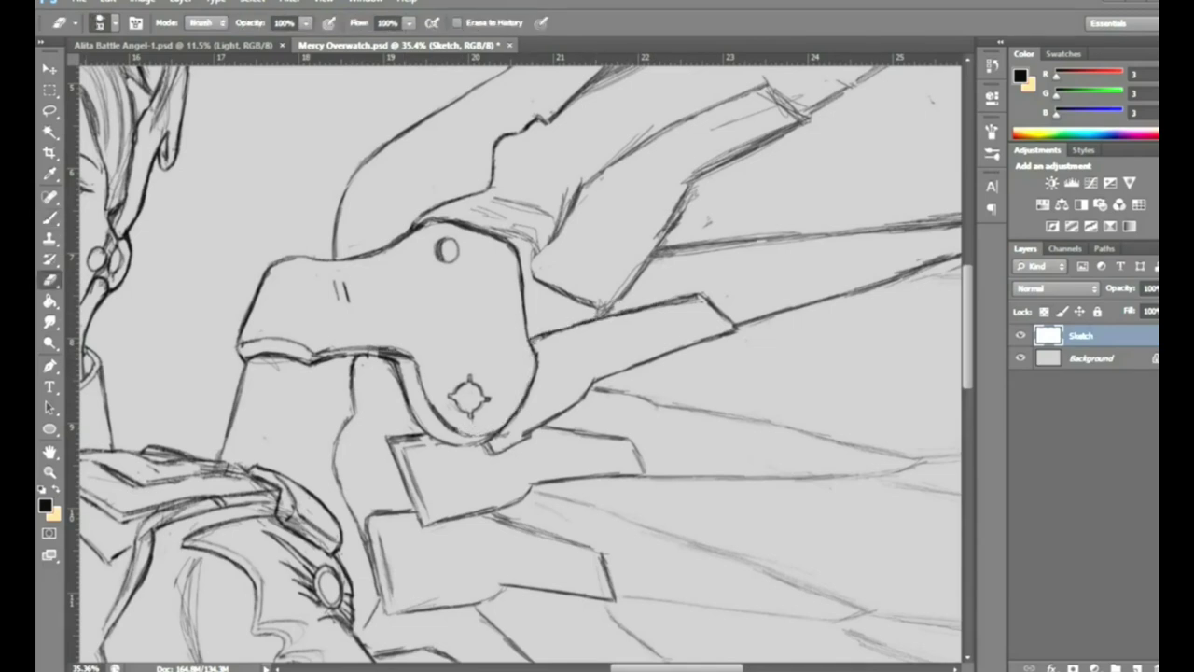
pyautogui.hscroll(3, 523, 364)
pyautogui.scroll(-2, 338, 448)
pyautogui.press('b')
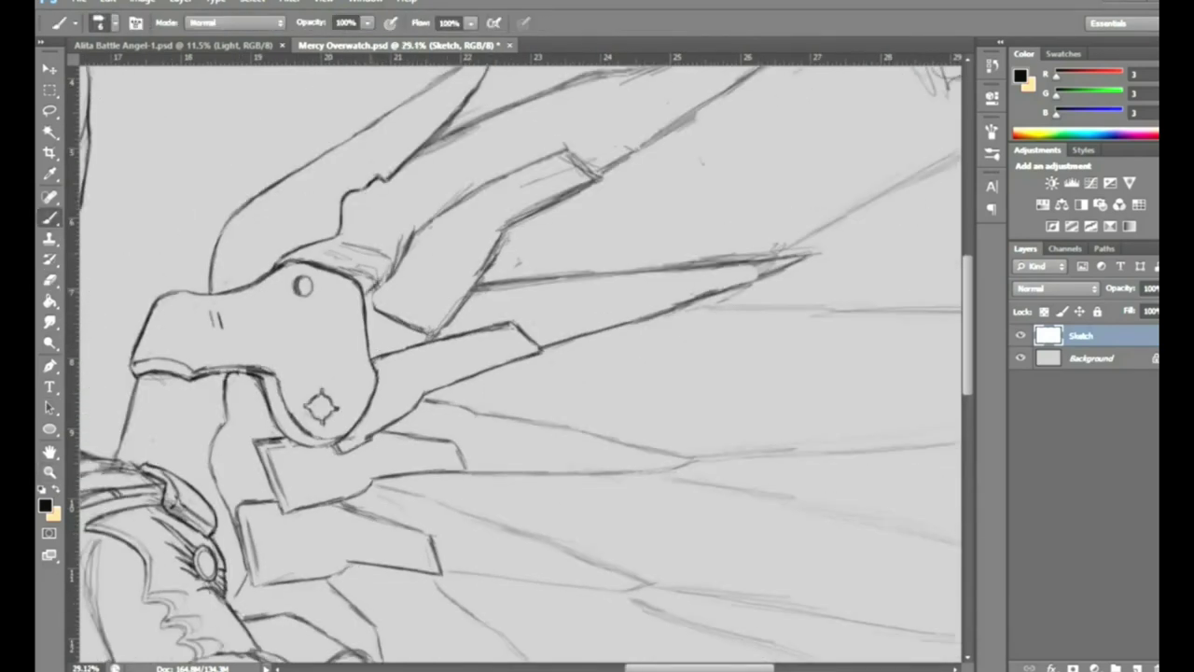
pyautogui.moveTo(369, 248); pyautogui.dragTo(373, 297)
pyautogui.moveTo(429, 332); pyautogui.dragTo(525, 219)
pyautogui.press('e')
pyautogui.moveTo(485, 275); pyautogui.dragTo(590, 186)
pyautogui.press('b')
# Add strokes to the upper wing feather and zoom out to view the whole drawing
pyautogui.press('e')
pyautogui.press('b')
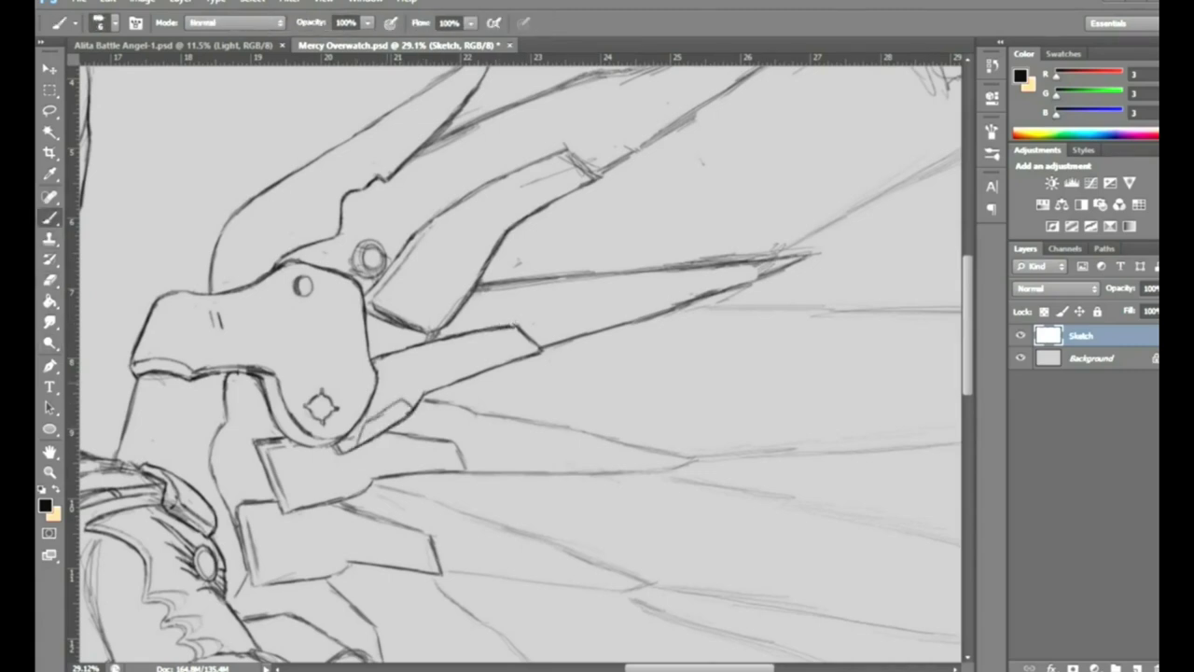
pyautogui.scroll(-1, 522, 355)
pyautogui.moveTo(466, 289)
pyautogui.mouseDown()
pyautogui.moveTo(483, 239)
pyautogui.moveTo(515, 215)
pyautogui.mouseUp()
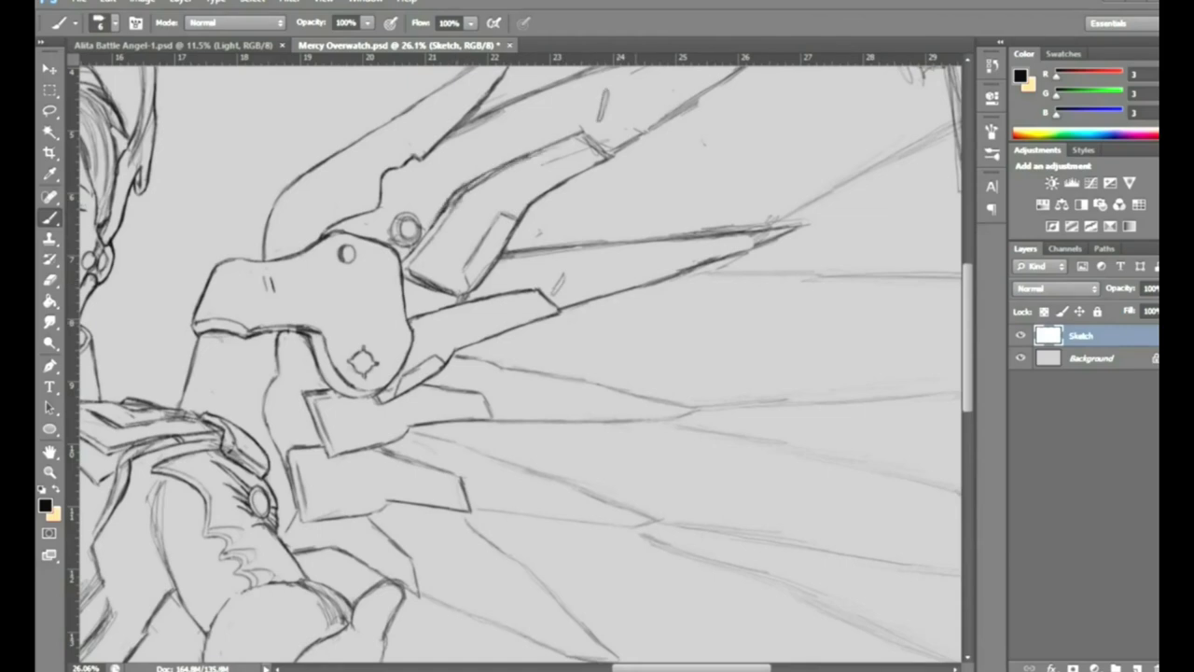
pyautogui.moveTo(374, 429)
pyautogui.mouseDown()
pyautogui.moveTo(280, 429)
pyautogui.moveTo(401, 429)
pyautogui.mouseUp()
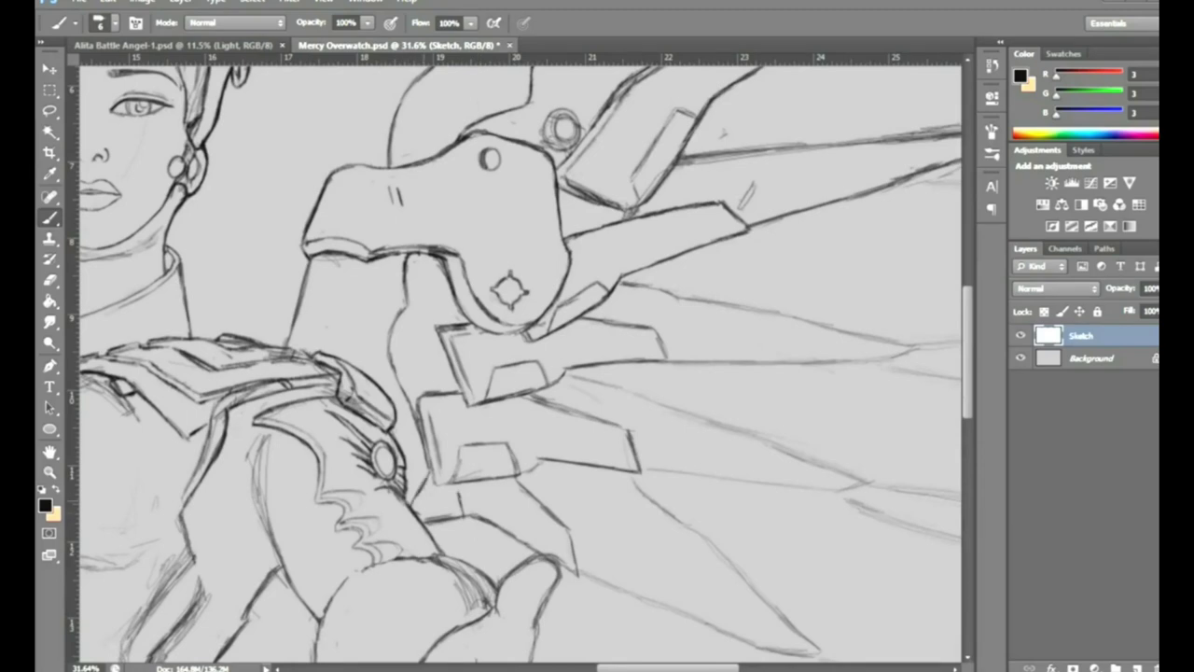
pyautogui.moveTo(560, 373); pyautogui.dragTo(401, 374)
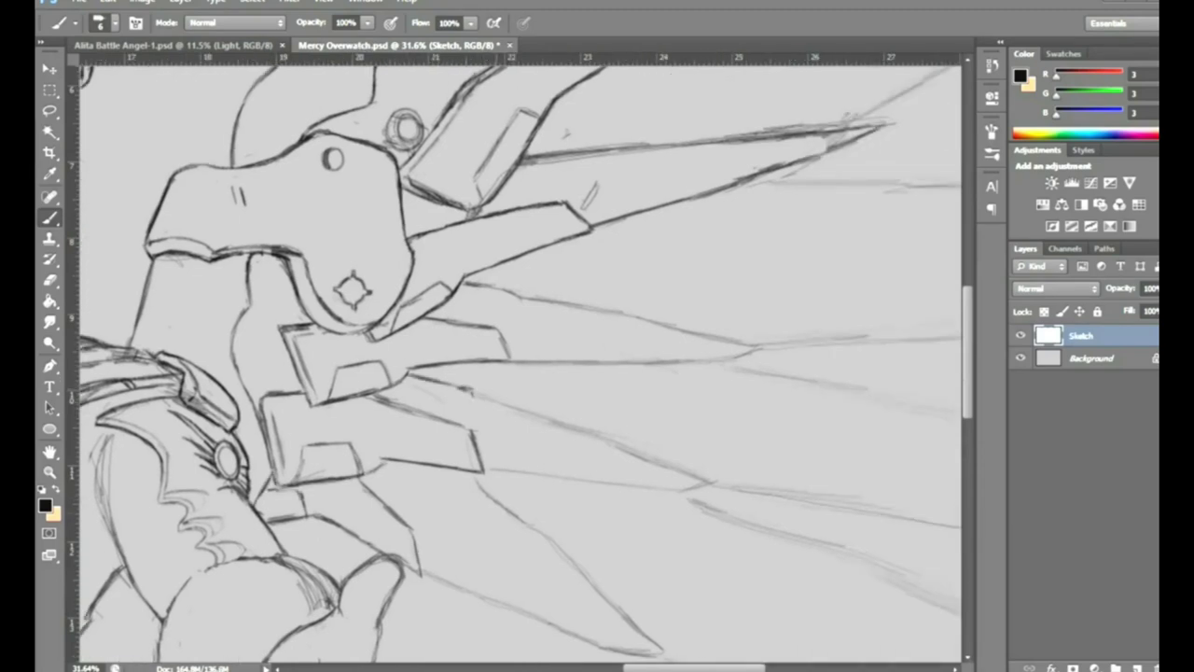
pyautogui.press('z')
pyautogui.moveTo(523, 373); pyautogui.dragTo(392, 373)
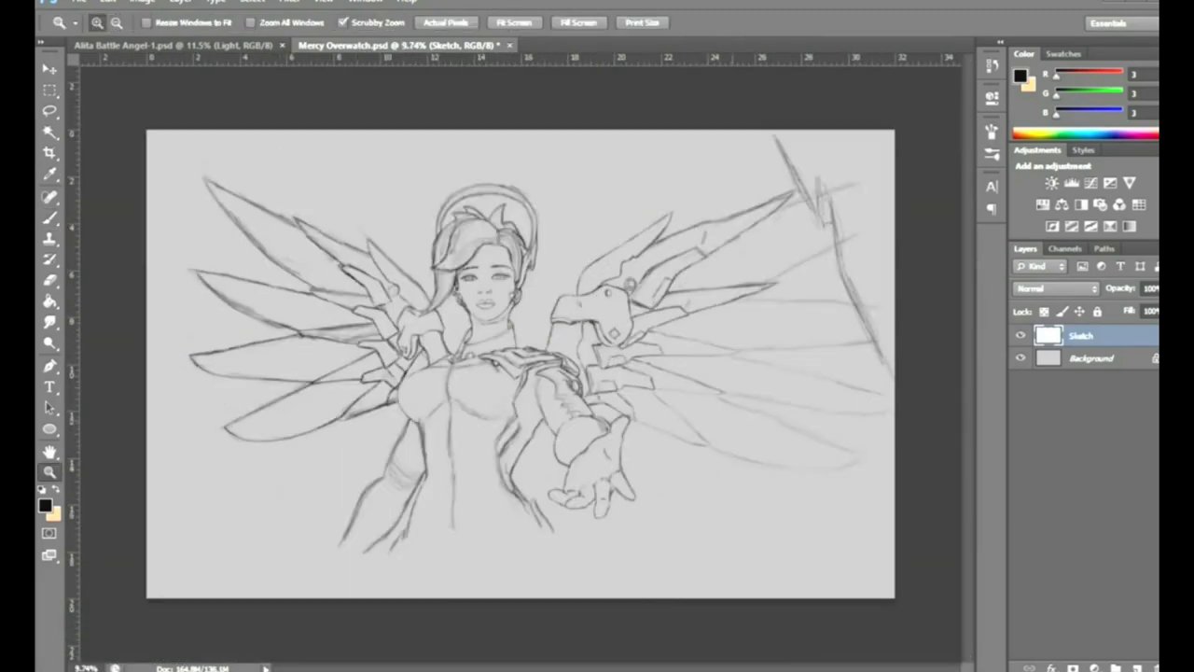
# Zoom in on the outstretched hand and draw new lines along the arm
pyautogui.moveTo(517, 373); pyautogui.dragTo(644, 374)
pyautogui.press('b')
pyautogui.press('z')
pyautogui.moveTo(522, 373)
pyautogui.mouseDown()
pyautogui.moveTo(448, 373)
pyautogui.moveTo(504, 373)
pyautogui.mouseUp()
pyautogui.press('b')
pyautogui.moveTo(454, 342); pyautogui.dragTo(465, 434)
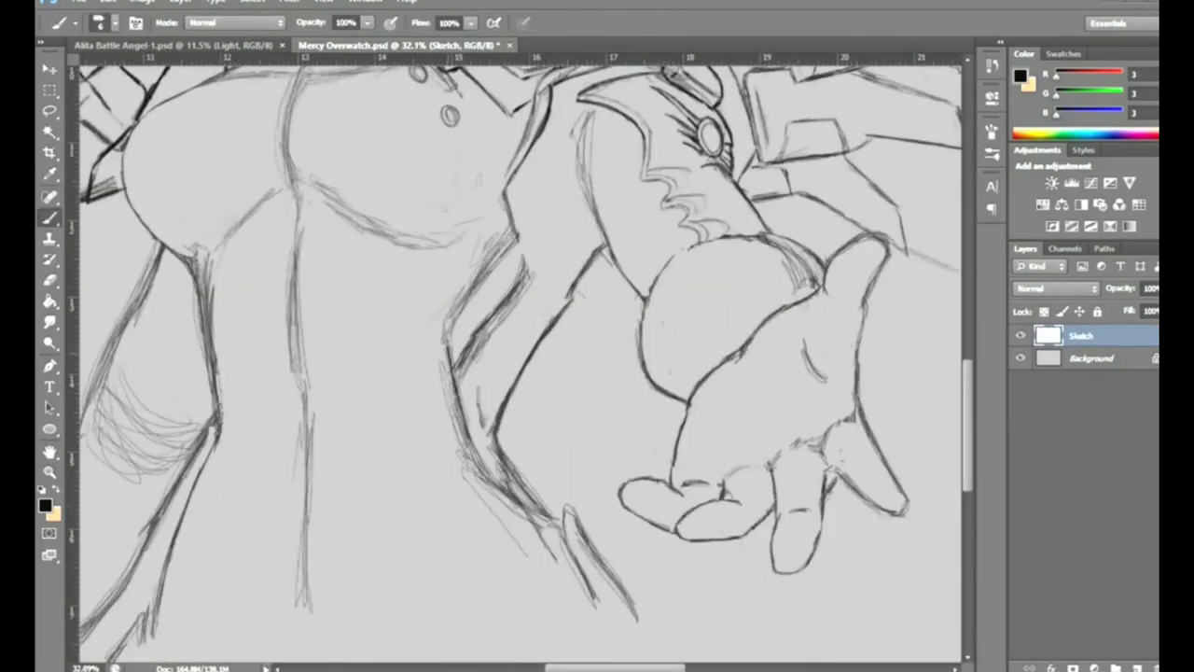
# Erase loose sketch strokes left of and below the arm, then darken the forearm's outer edge
pyautogui.press('e')
pyautogui.moveTo(511, 229)
pyautogui.mouseDown()
pyautogui.moveTo(449, 341)
pyautogui.moveTo(442, 478)
pyautogui.mouseUp()
pyautogui.press('b')
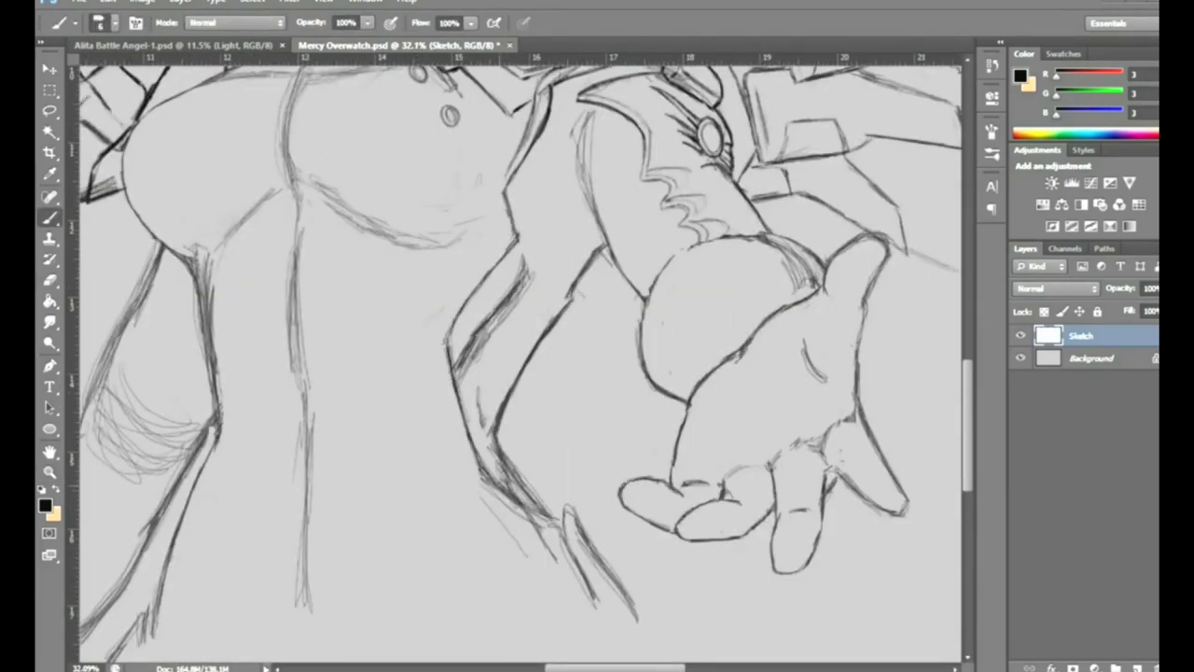
pyautogui.press('e')
pyautogui.moveTo(554, 558); pyautogui.dragTo(482, 468)
pyautogui.press('b')
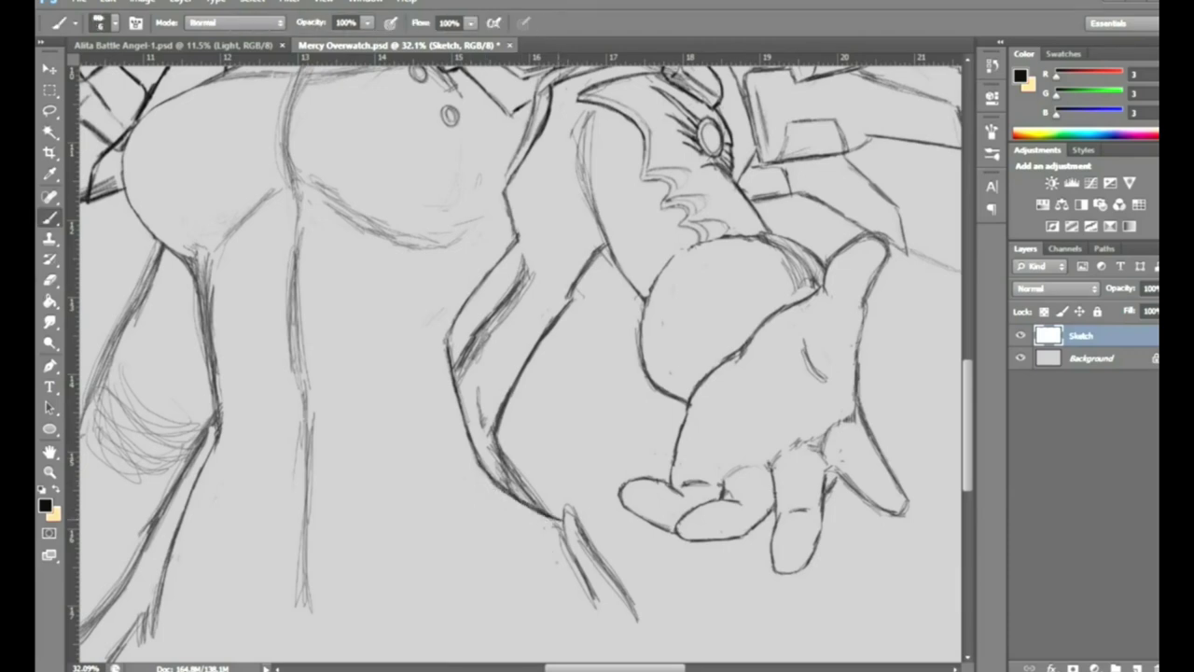
pyautogui.moveTo(530, 435)
pyautogui.mouseDown()
pyautogui.moveTo(579, 295)
pyautogui.moveTo(530, 352)
pyautogui.moveTo(499, 429)
pyautogui.mouseUp()
# Rework the forearm's inner edge with a redrawn line and a second line alongside it
pyautogui.press('e')
pyautogui.press('b')
pyautogui.moveTo(527, 350)
pyautogui.mouseDown()
pyautogui.moveTo(481, 425)
pyautogui.moveTo(494, 486)
pyautogui.mouseUp()
pyautogui.press('e')
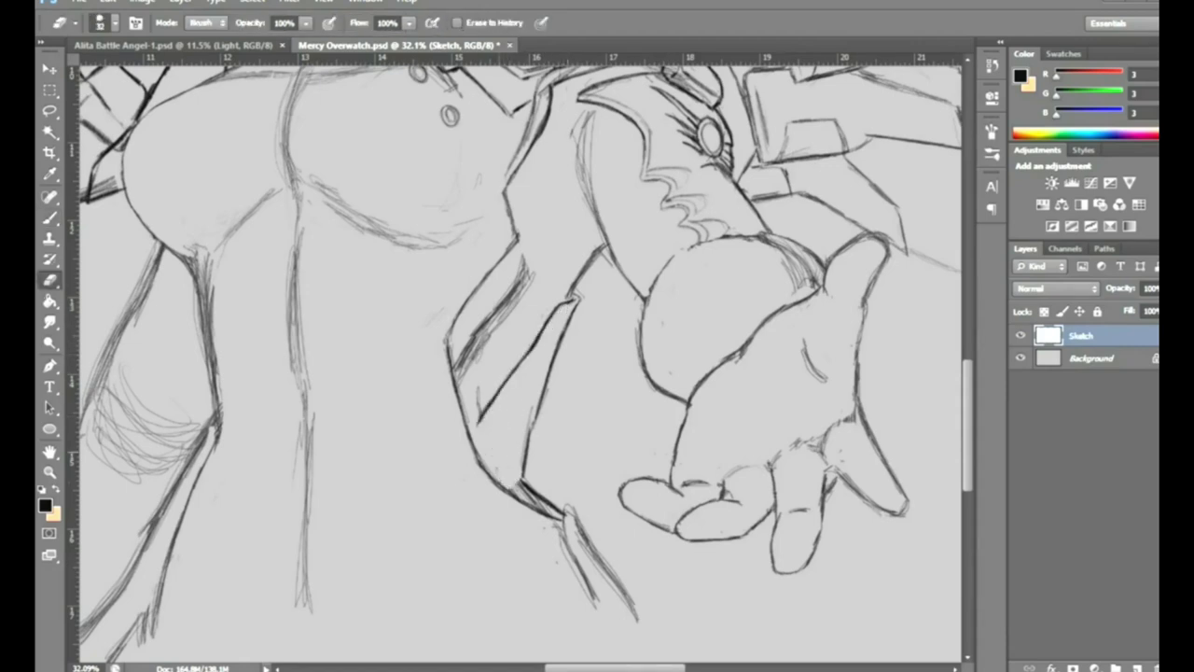
pyautogui.press('b')
pyautogui.moveTo(457, 373); pyautogui.dragTo(524, 246)
pyautogui.press('e')
pyautogui.press('b')
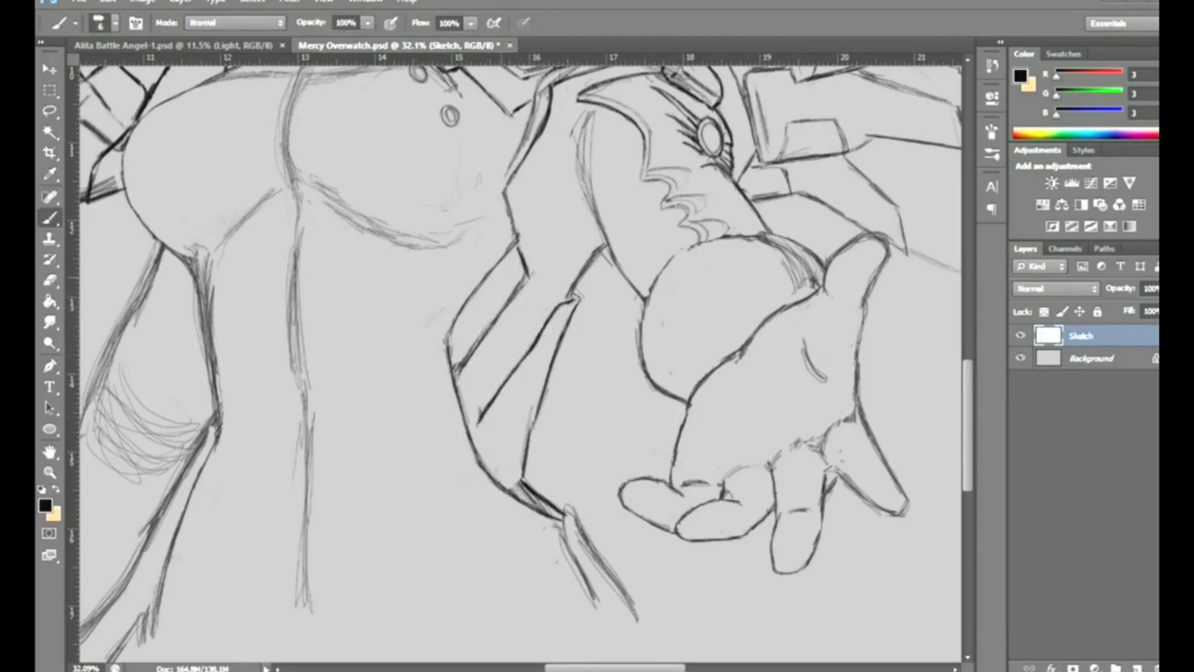
pyautogui.moveTo(543, 335)
pyautogui.mouseDown()
pyautogui.moveTo(470, 422)
pyautogui.moveTo(373, 448)
pyautogui.moveTo(541, 466)
pyautogui.mouseUp()
# Sketch long waist curves and short strokes on the lower outfit below the hand
pyautogui.moveTo(541, 522)
pyautogui.mouseDown()
pyautogui.moveTo(527, 392)
pyautogui.moveTo(520, 451)
pyautogui.mouseUp()
pyautogui.moveTo(494, 381); pyautogui.dragTo(491, 398)
pyautogui.moveTo(524, 459)
pyautogui.mouseDown()
pyautogui.moveTo(330, 577)
pyautogui.moveTo(330, 623)
pyautogui.moveTo(360, 634)
pyautogui.mouseUp()
pyautogui.moveTo(540, 480); pyautogui.dragTo(702, 623)
pyautogui.moveTo(496, 500)
pyautogui.mouseDown()
pyautogui.moveTo(584, 555)
pyautogui.moveTo(660, 637)
pyautogui.mouseUp()
pyautogui.moveTo(451, 524); pyautogui.dragTo(558, 631)
pyautogui.moveTo(462, 558); pyautogui.dragTo(571, 647)
pyautogui.moveTo(485, 501); pyautogui.dragTo(545, 479)
pyautogui.moveTo(473, 551)
pyautogui.mouseDown()
pyautogui.moveTo(419, 582)
pyautogui.moveTo(477, 656)
pyautogui.mouseUp()
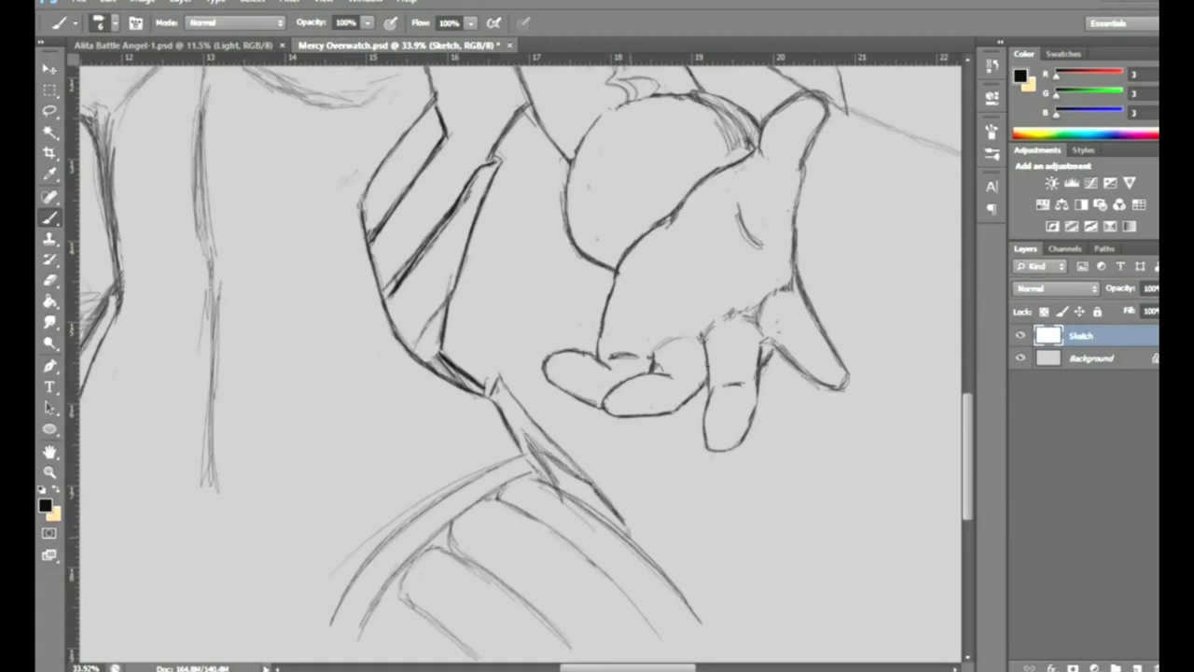
# Draw an arcing belt line across the waist and reposition the bottom strokes with Free Transform
pyautogui.press('z')
pyautogui.moveTo(494, 385)
pyautogui.mouseDown()
pyautogui.moveTo(402, 385)
pyautogui.moveTo(448, 384)
pyautogui.mouseUp()
pyautogui.moveTo(490, 635); pyautogui.dragTo(528, 636)
pyautogui.press('b')
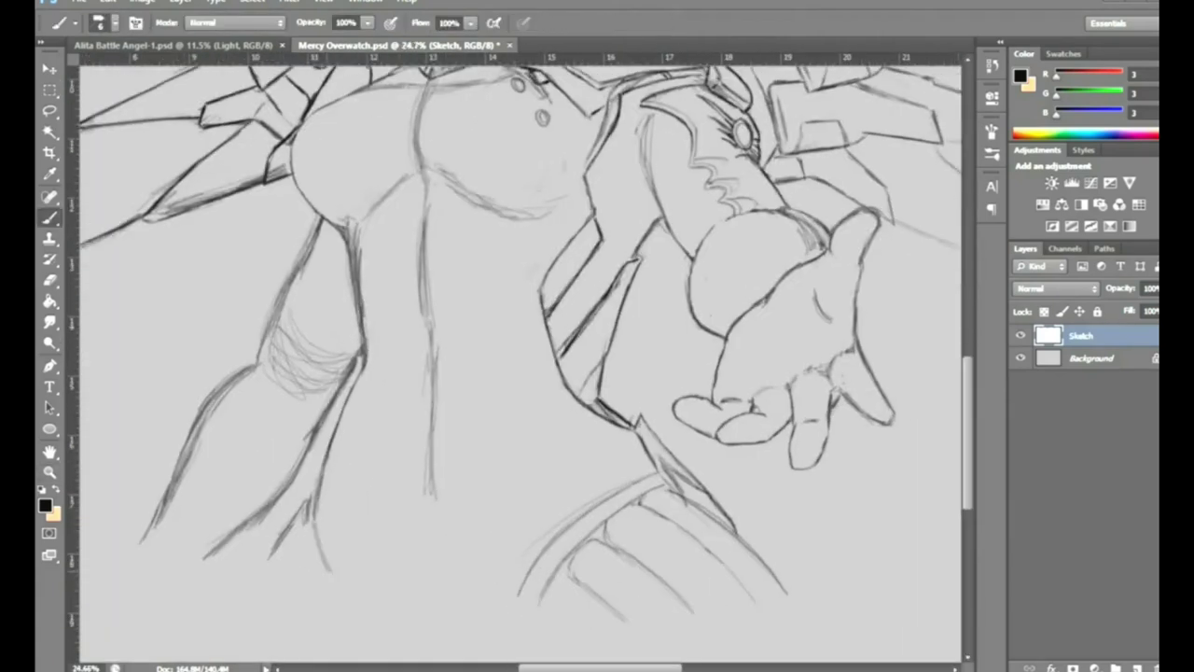
pyautogui.moveTo(611, 496)
pyautogui.mouseDown()
pyautogui.moveTo(379, 556)
pyautogui.moveTo(485, 501)
pyautogui.moveTo(590, 498)
pyautogui.mouseUp()
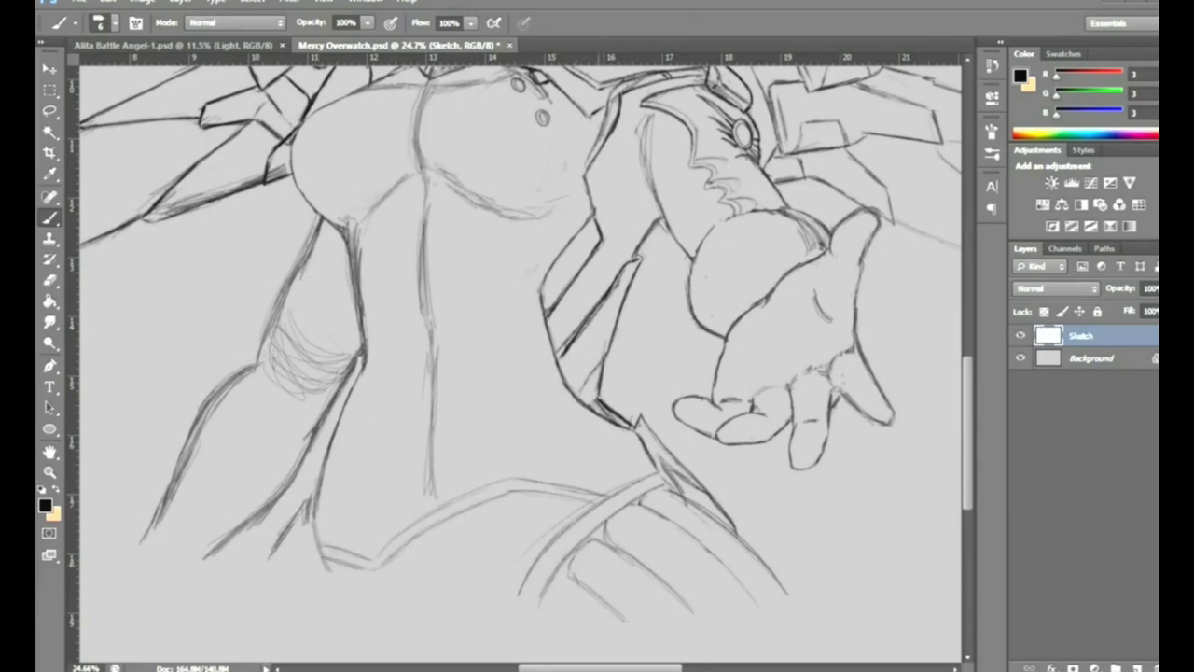
pyautogui.moveTo(545, 532); pyautogui.dragTo(694, 629)
pyautogui.hotkey('ctrl', 't')
pyautogui.moveTo(667, 546); pyautogui.dragTo(654, 560)
pyautogui.press('Return')
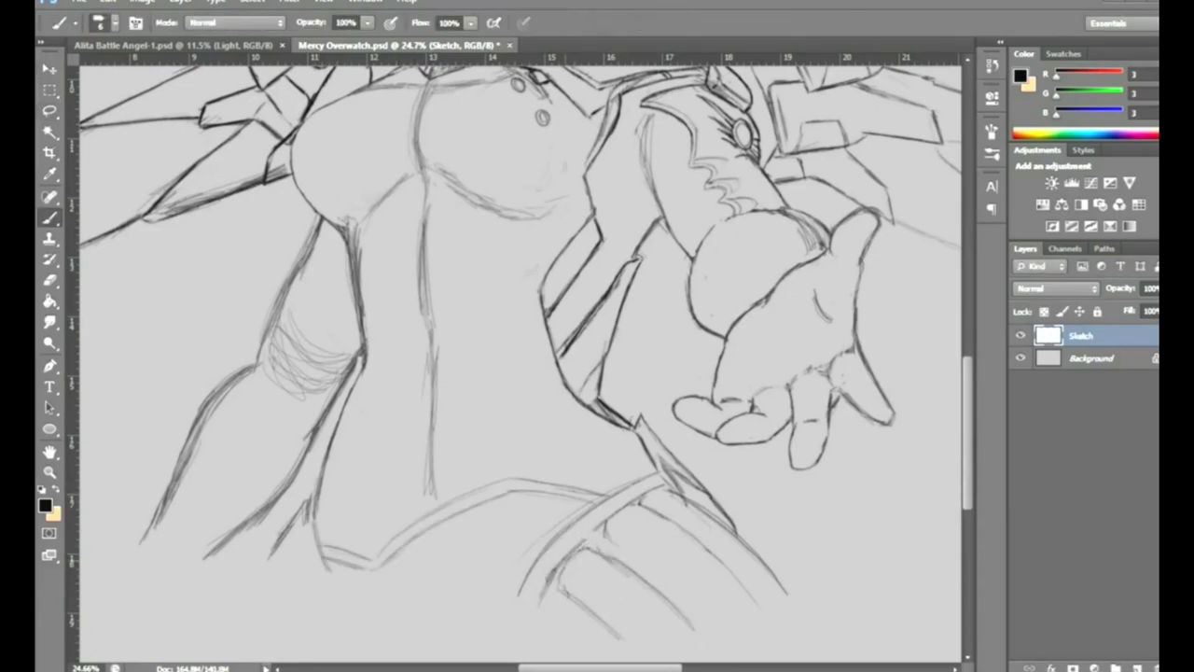
# Darken the bottom stroke and belt line, and sketch the lower-left hip line with diagonal strokes
pyautogui.moveTo(553, 590); pyautogui.dragTo(616, 645)
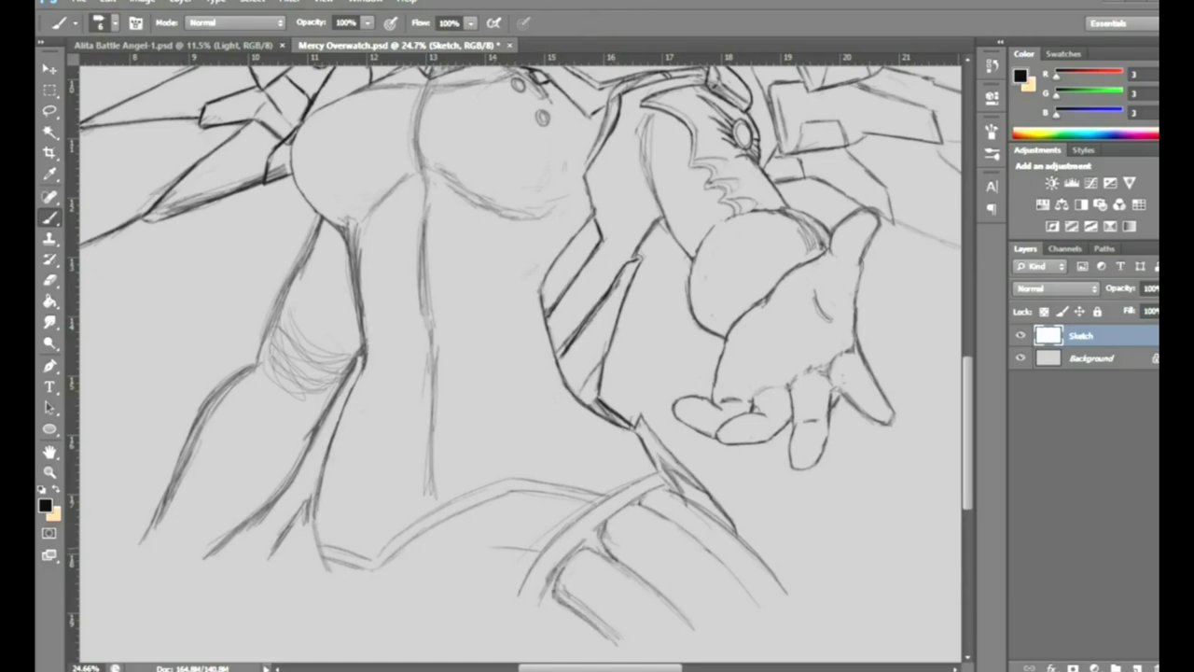
pyautogui.moveTo(396, 592); pyautogui.dragTo(543, 547)
pyautogui.moveTo(306, 523)
pyautogui.mouseDown()
pyautogui.moveTo(322, 578)
pyautogui.moveTo(246, 635)
pyautogui.mouseUp()
pyautogui.moveTo(270, 550)
pyautogui.mouseDown()
pyautogui.moveTo(223, 633)
pyautogui.moveTo(231, 610)
pyautogui.mouseUp()
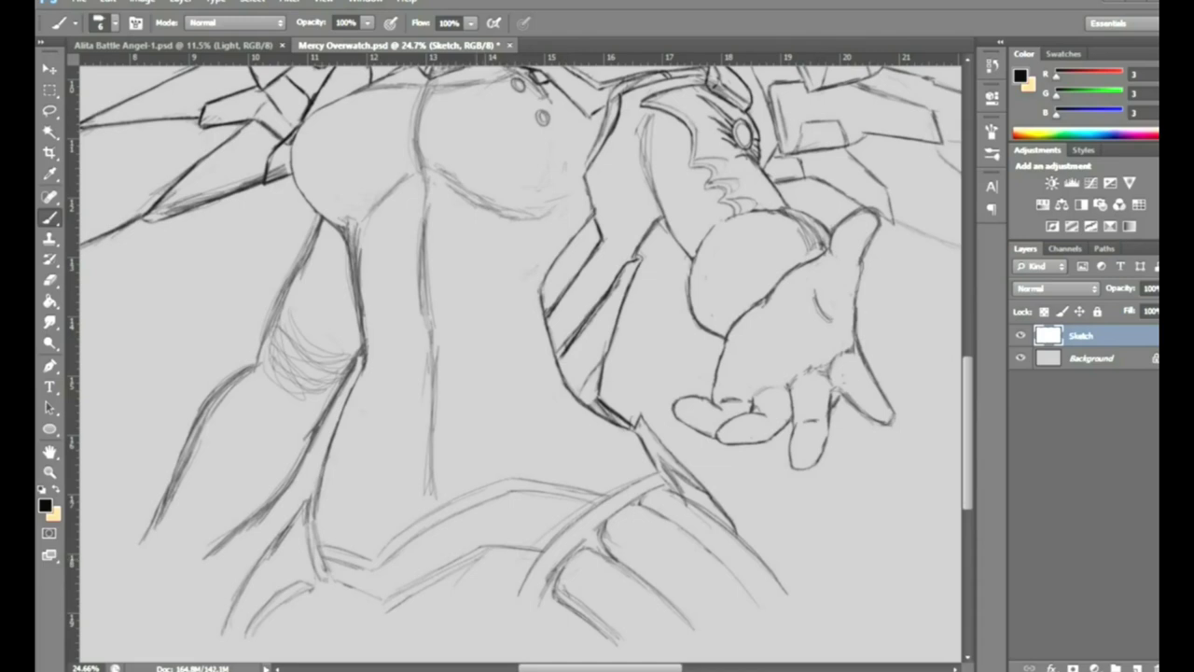
pyautogui.press('z')
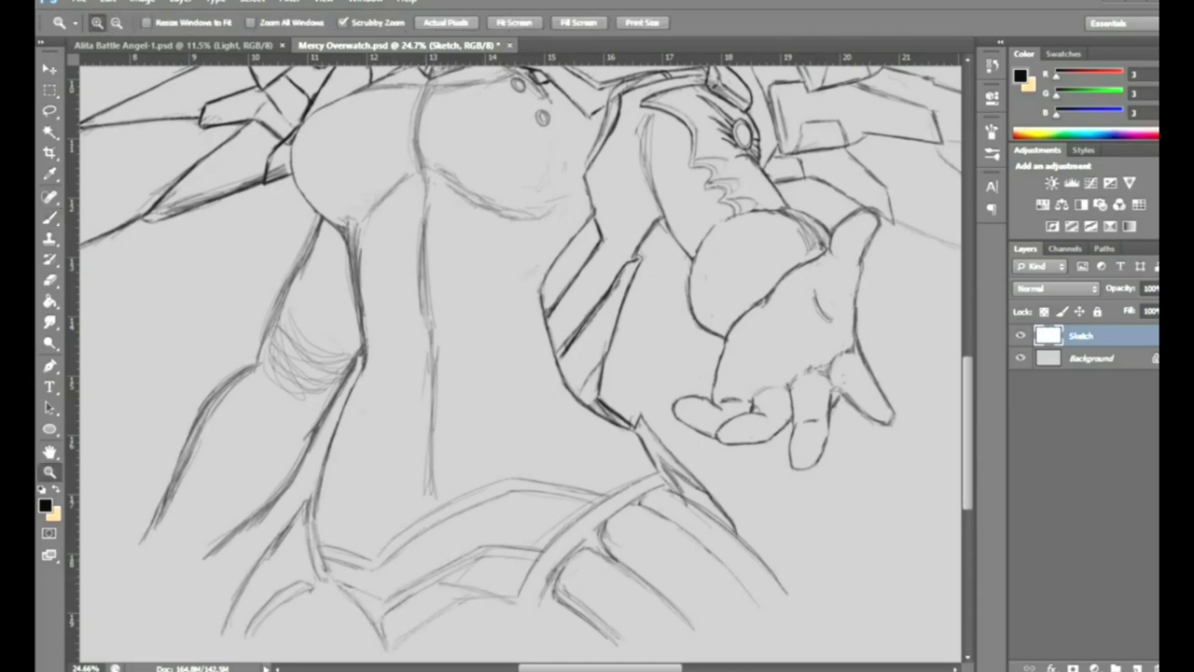
pyautogui.hotkey('ctrl', '0')
# Lasso the strokes on the forearm's inner side and nudge them into place
pyautogui.click(541, 429)
pyautogui.press('l')
pyautogui.moveTo(453, 347); pyautogui.dragTo(402, 558)
pyautogui.press('v')
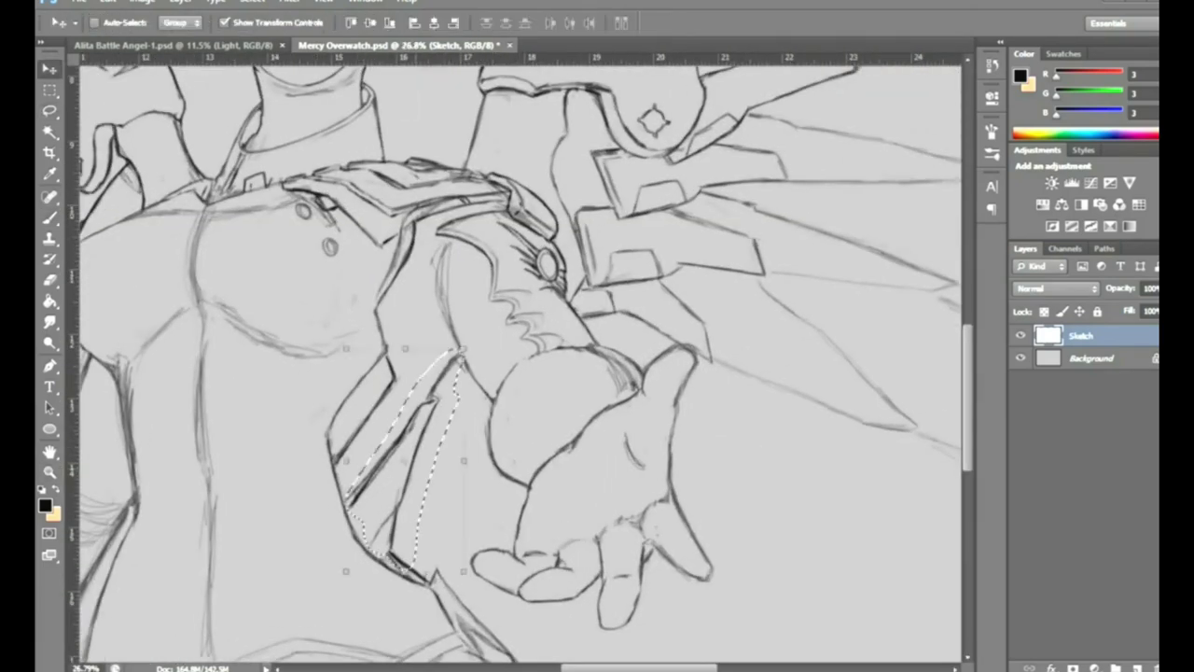
pyautogui.moveTo(488, 293); pyautogui.dragTo(489, 294)
pyautogui.hotkey('ctrl', 'd')
pyautogui.press('b')
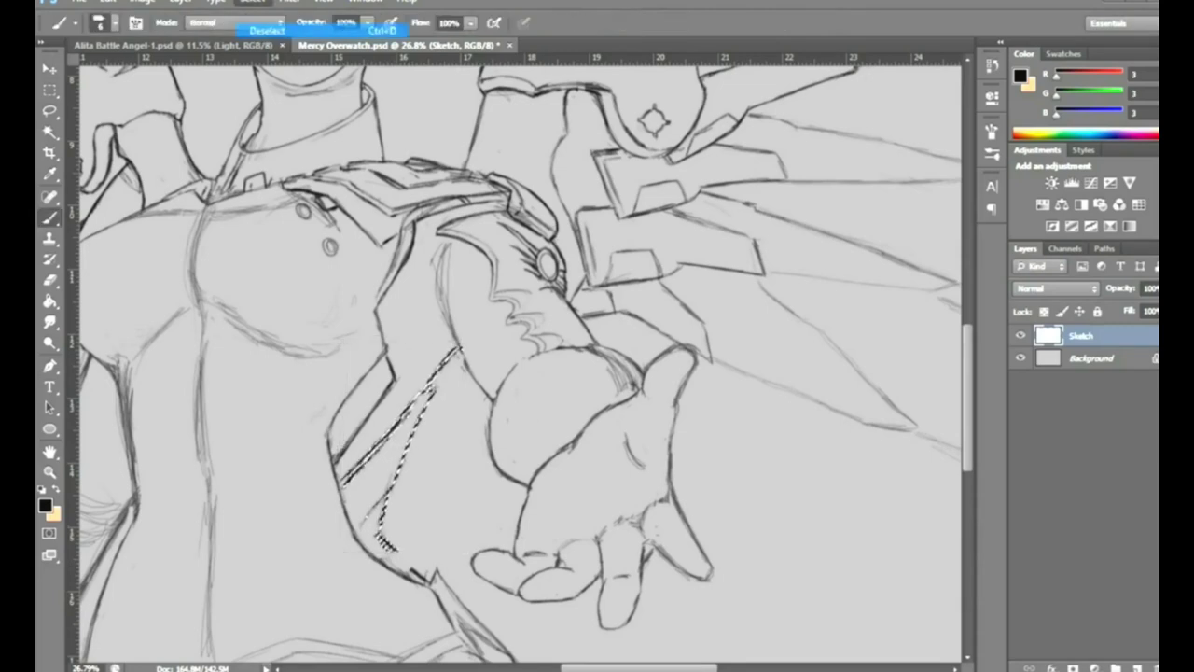
pyautogui.press('z')
pyautogui.hotkey('ctrl', '0')
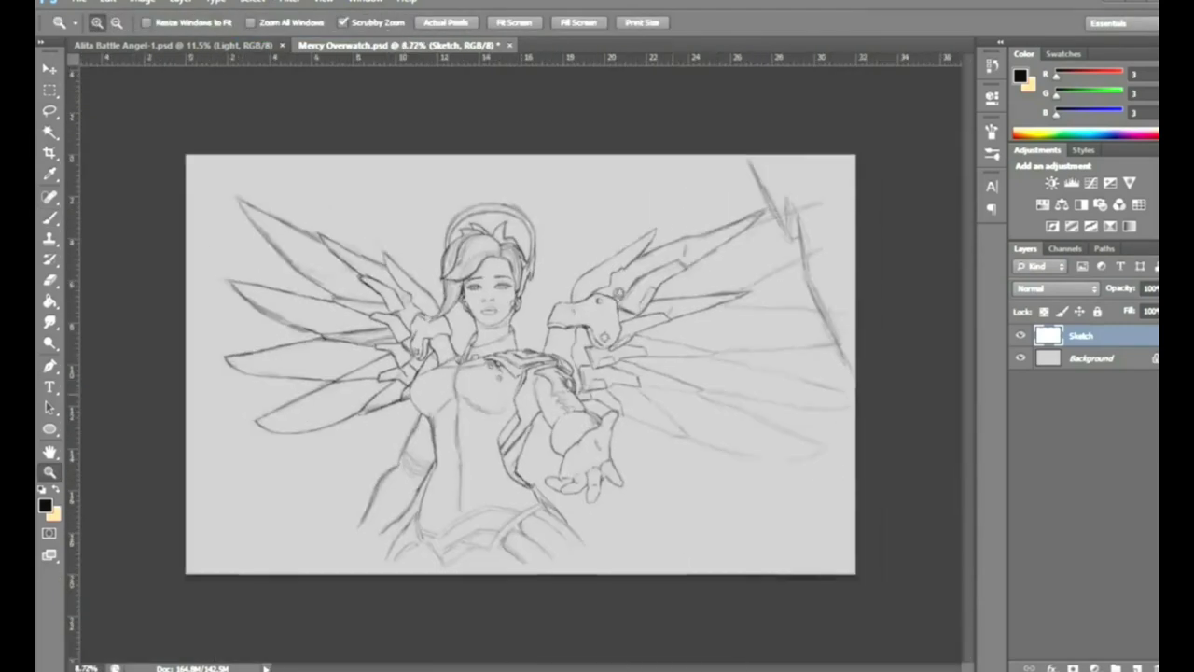
# Warp a small section of the forearm line into a new bend
pyautogui.press('l')
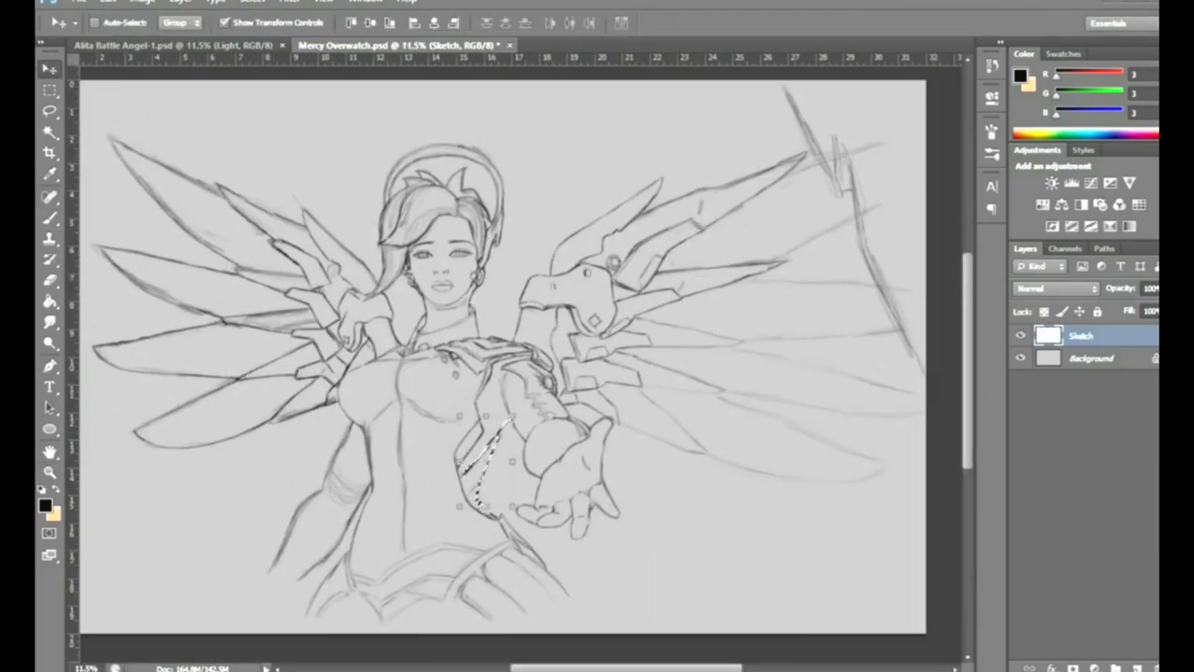
pyautogui.moveTo(471, 418); pyautogui.dragTo(481, 504)
pyautogui.hotkey('ctrl', 't')
pyautogui.click(107, 2)
pyautogui.click(373, 407)
pyautogui.moveTo(517, 425); pyautogui.dragTo(538, 398)
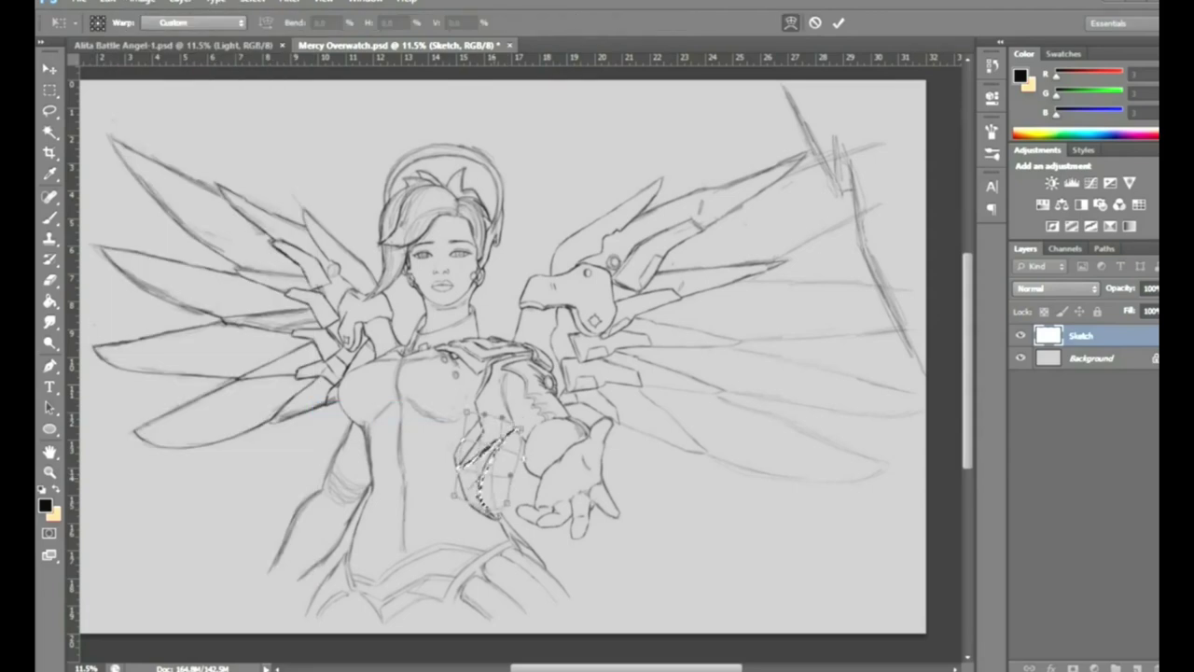
pyautogui.press('Return')
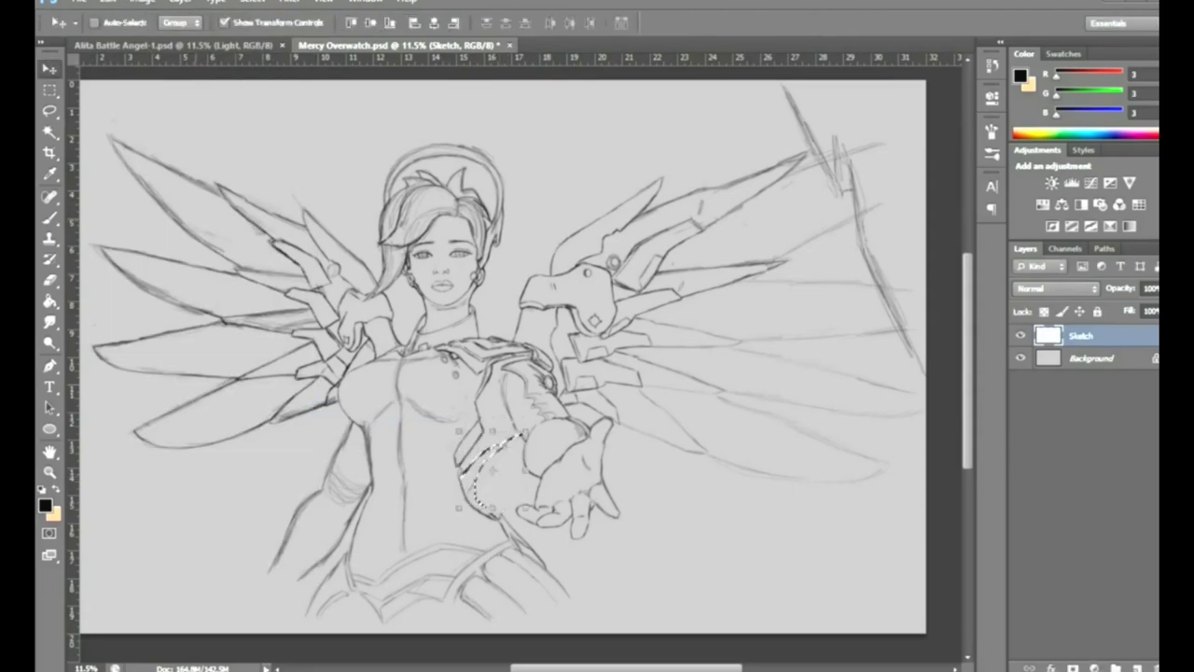
pyautogui.press('b')
pyautogui.scroll(2, 516, 423)
pyautogui.press('z')
pyautogui.moveTo(504, 448); pyautogui.dragTo(392, 448)
pyautogui.moveTo(392, 308); pyautogui.dragTo(485, 308)
# Transform and then warp the selected eye, confirming each change
pyautogui.press('v')
pyautogui.click(107, 2)
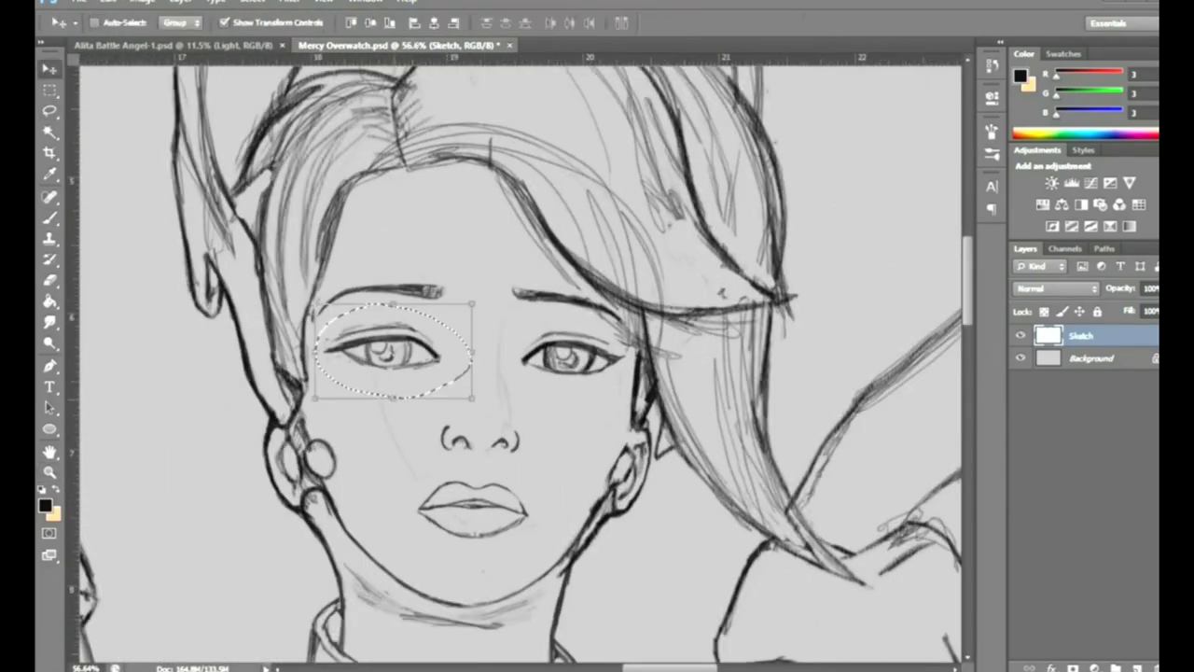
pyautogui.press('Return')
pyautogui.click(108, 1)
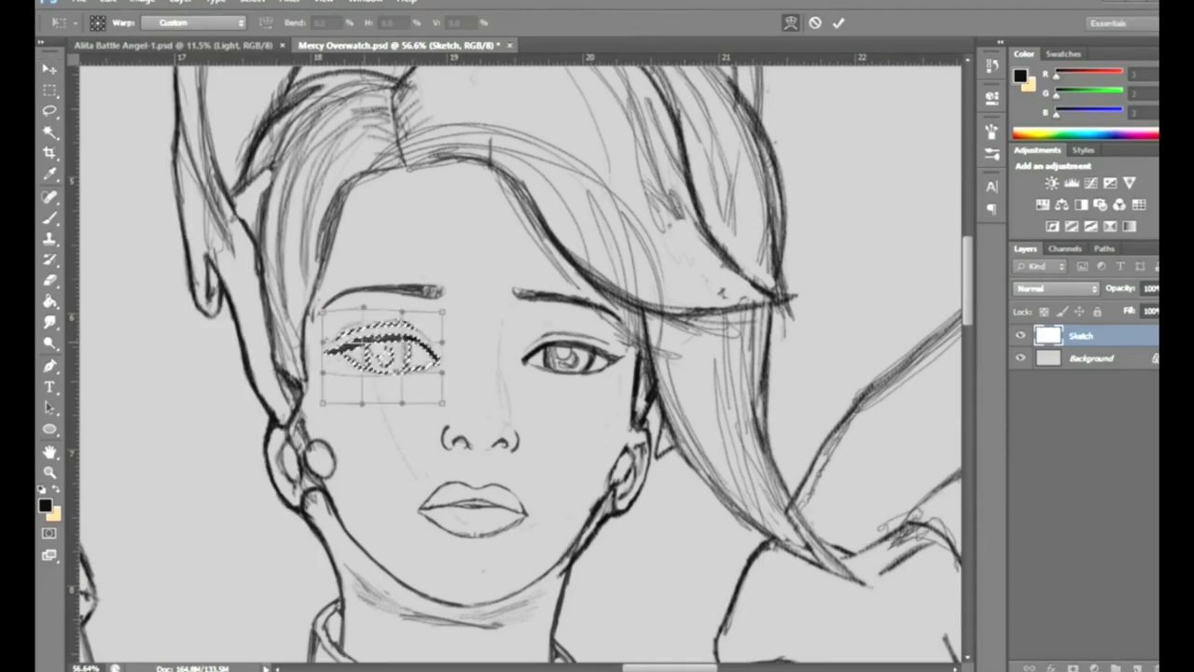
pyautogui.press('Return')
# Lasso the left eye, then deselect it
pyautogui.press('l')
pyautogui.moveTo(308, 452); pyautogui.dragTo(314, 446)
pyautogui.click(252, 2)
pyautogui.click(280, 30)
# Refine the eye ink lines, alternating between brush and eraser
pyautogui.press('b')
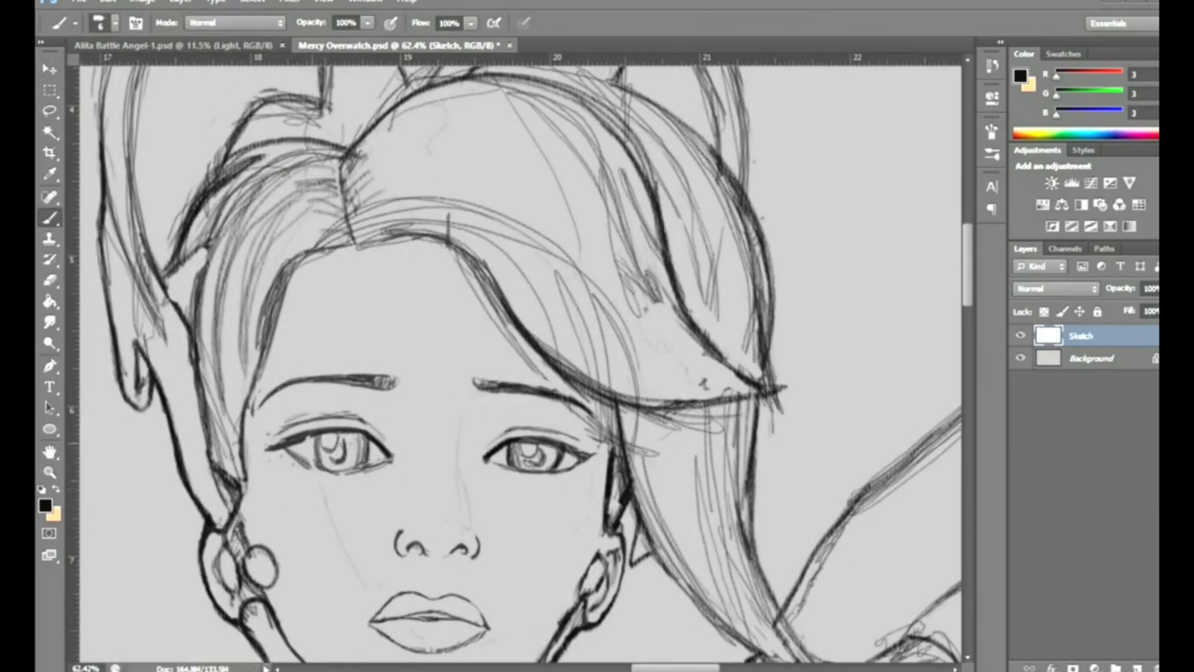
pyautogui.press('e')
pyautogui.press('b')
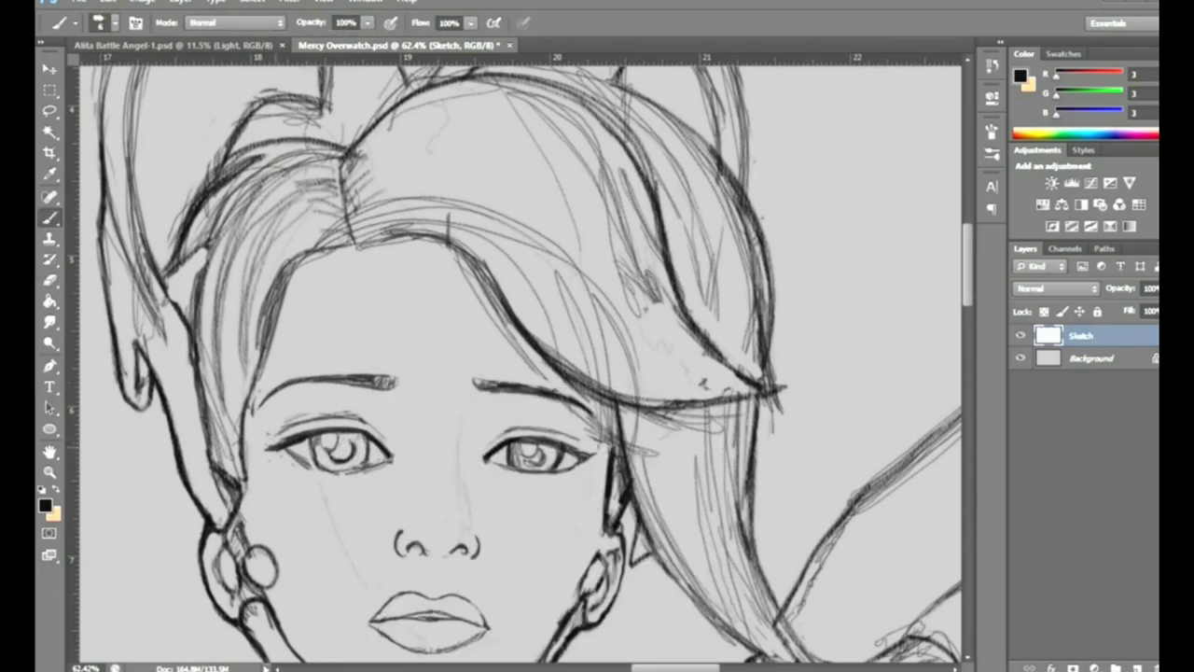
pyautogui.press('e')
pyautogui.press('b')
pyautogui.press('e')
pyautogui.press('b')
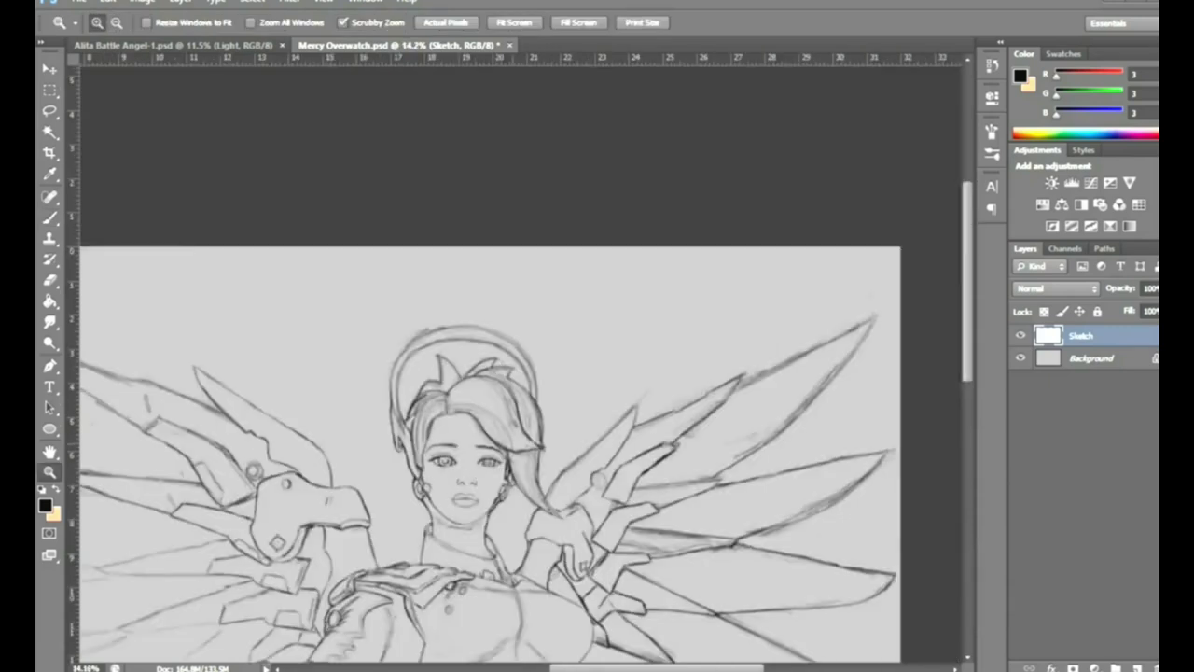
# Erase stray ink lines in the hair over the eyes
pyautogui.moveTo(411, 518); pyautogui.dragTo(415, 518)
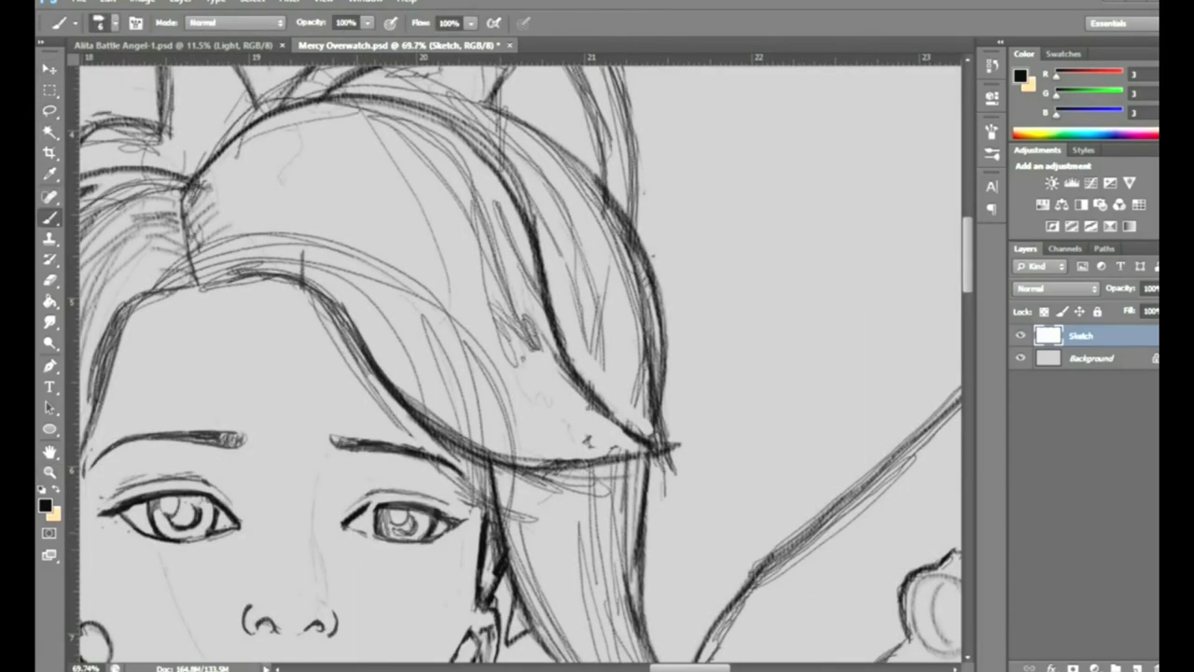
pyautogui.press('e')
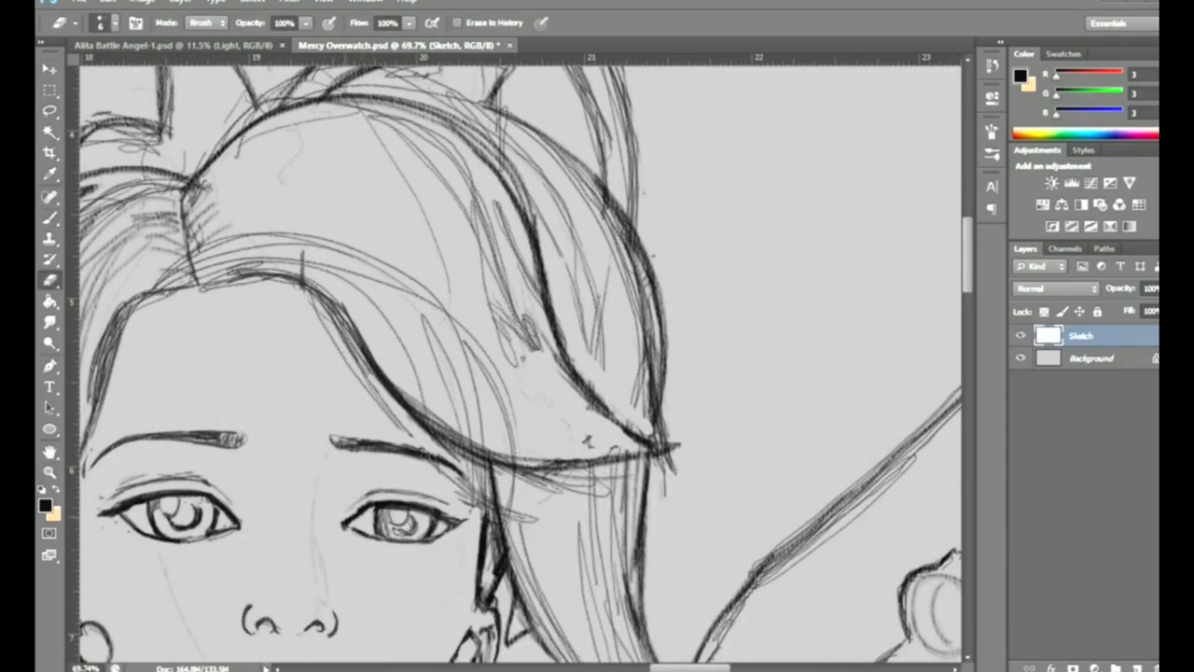
pyautogui.moveTo(377, 530); pyautogui.dragTo(391, 530)
pyautogui.press('b')
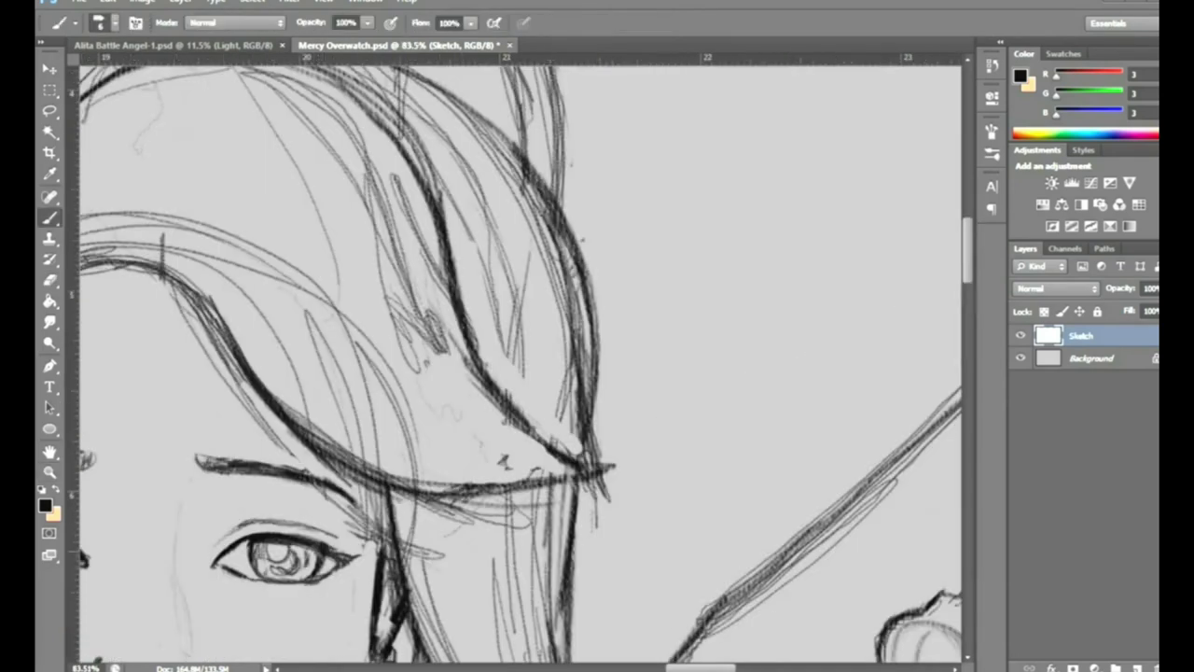
pyautogui.press('e')
pyautogui.press('b')
pyautogui.press('e')
# Touch up the ink lines on the right side of the face
pyautogui.press('z')
pyautogui.moveTo(299, 560); pyautogui.dragTo(457, 461)
pyautogui.moveTo(604, 353); pyautogui.dragTo(653, 353)
pyautogui.press('b')
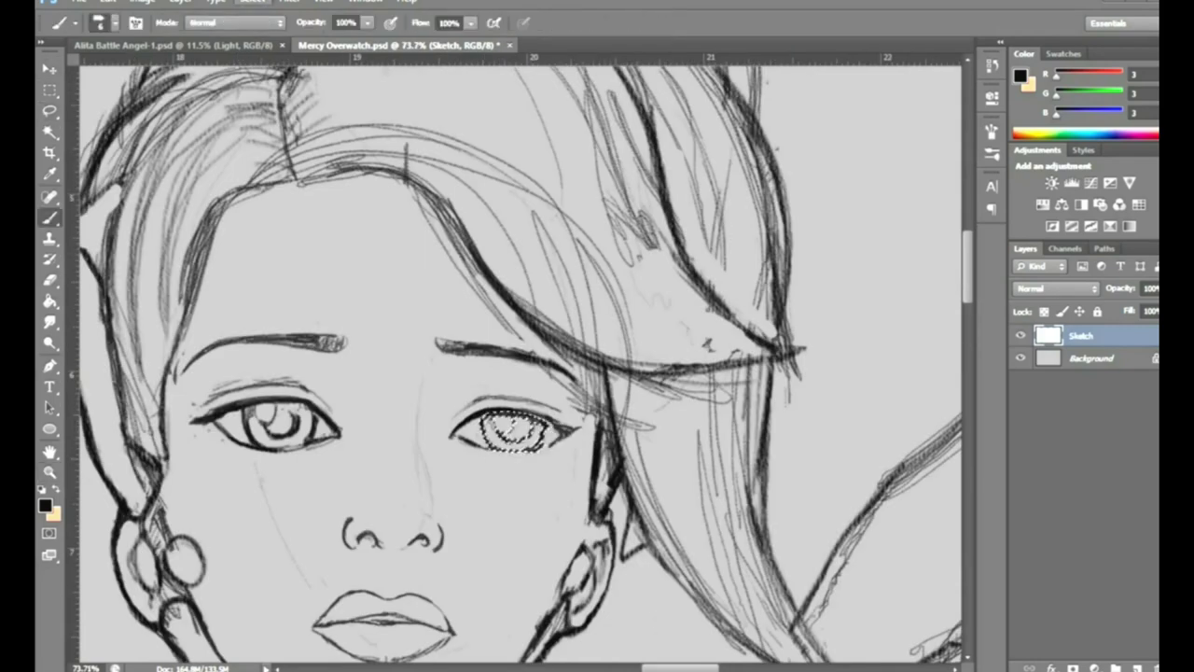
pyautogui.press('e')
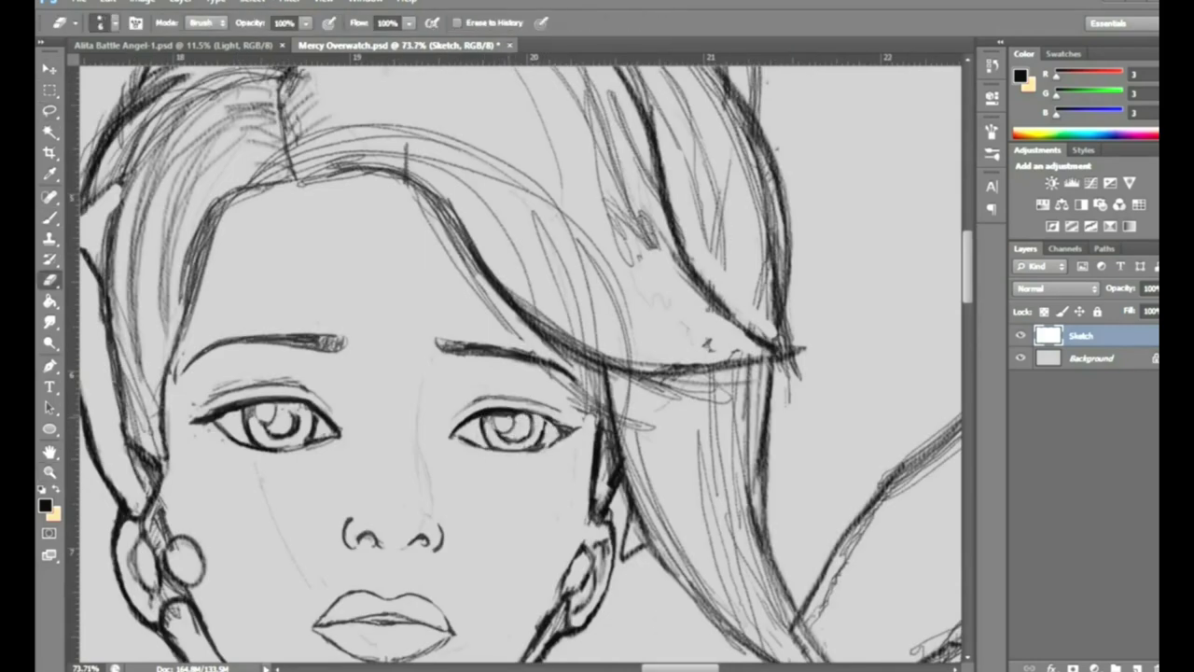
pyautogui.press('b')
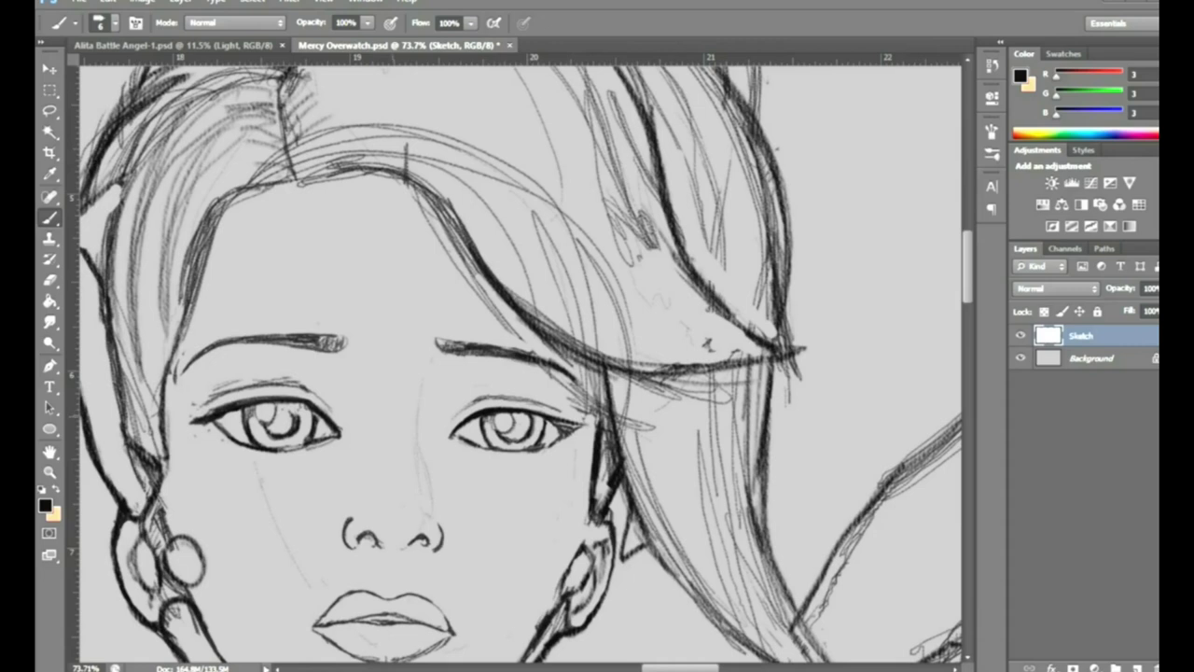
pyautogui.press('e')
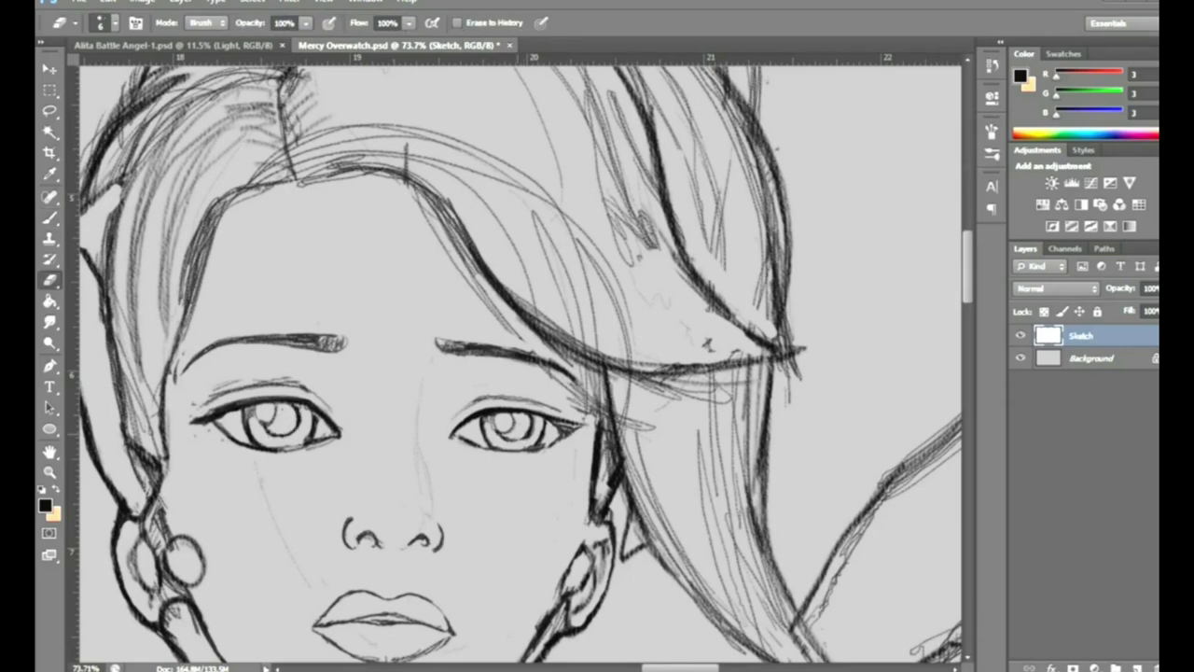
pyautogui.press('b')
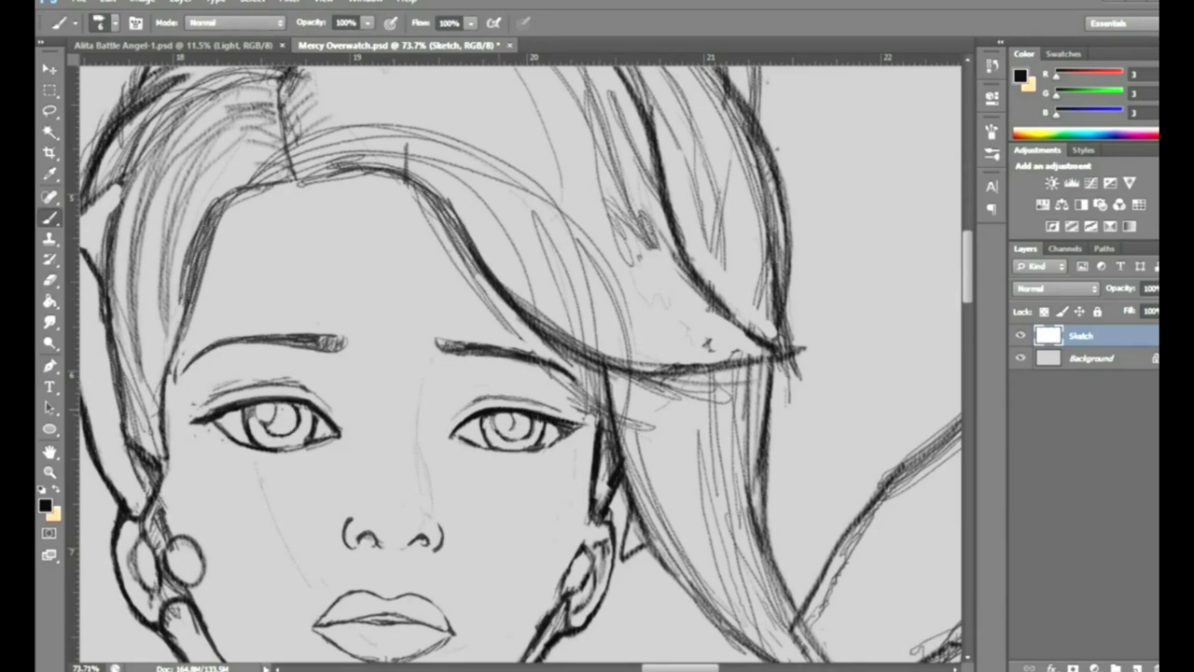
pyautogui.press('e')
pyautogui.press('b')
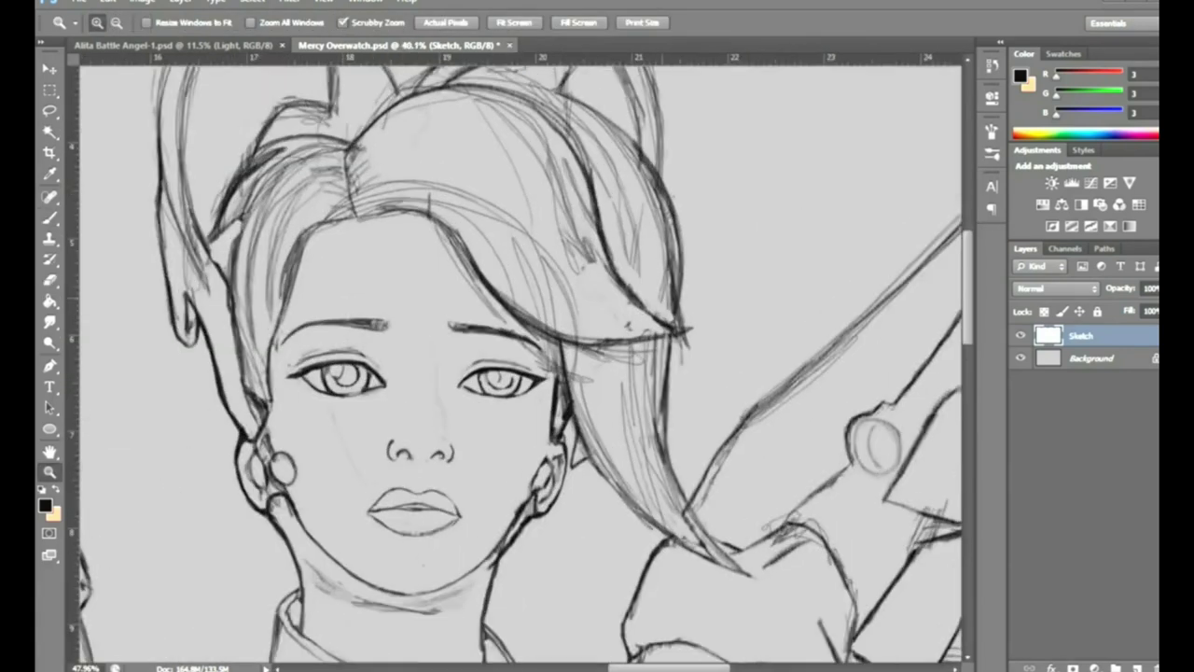
# Select the right eye and begin resizing it with Ctrl+T
pyautogui.press('m')
pyautogui.moveTo(401, 354); pyautogui.dragTo(544, 452)
pyautogui.hotkey('ctrl', 't')
pyautogui.moveTo(471, 355); pyautogui.dragTo(474, 349)
# Apply the right eye resize and deselect it
pyautogui.press('Return')
pyautogui.click(252, 2)
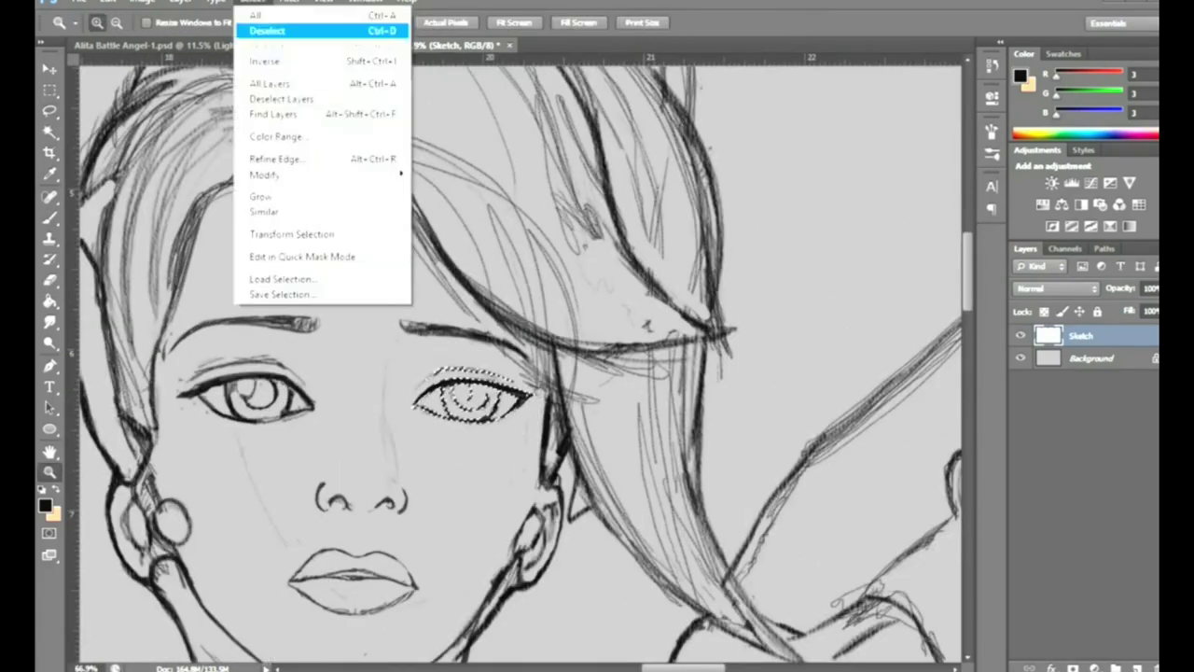
pyautogui.click(270, 27)
pyautogui.keyDown('alt'); pyautogui.scroll(-3, 523, 364); pyautogui.keyUp('alt')
pyautogui.keyDown('alt'); pyautogui.scroll(3, 523, 364); pyautogui.keyUp('alt')
# Ink the hair line down the neck and stretch that stroke taller
pyautogui.press('b')
pyautogui.moveTo(444, 293)
pyautogui.mouseDown()
pyautogui.moveTo(435, 394)
pyautogui.moveTo(452, 366)
pyautogui.mouseUp()
pyautogui.press('l')
pyautogui.hotkey('ctrl', 't')
pyautogui.moveTo(428, 482); pyautogui.dragTo(428, 502)
pyautogui.press('Return')
pyautogui.hotkey('ctrl', 'd')
pyautogui.press('b')
# Frame Mercy's face and eyes for detailed inking
pyautogui.press('z')
pyautogui.moveTo(559, 486)
pyautogui.mouseDown()
pyautogui.moveTo(373, 485)
pyautogui.moveTo(578, 486)
pyautogui.mouseUp()
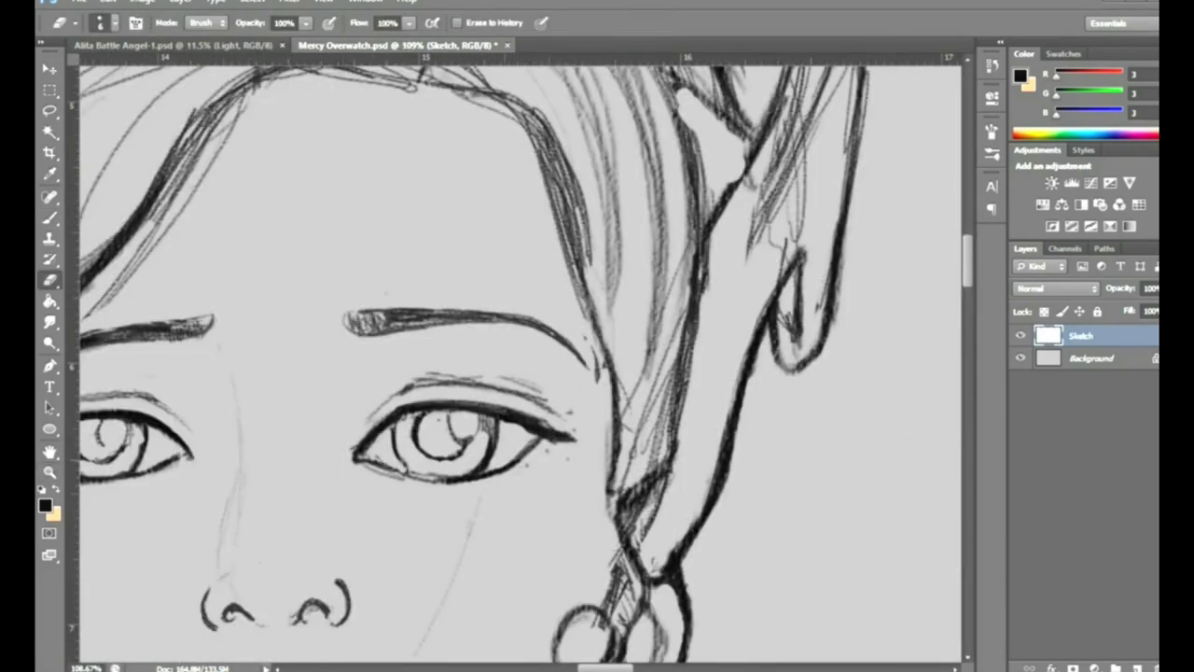
pyautogui.press('z')
pyautogui.hotkey('ctrl', '-')
pyautogui.hotkey('ctrl', '-')
pyautogui.hotkey('ctrl', '-')
pyautogui.moveTo(425, 465); pyautogui.dragTo(523, 466)
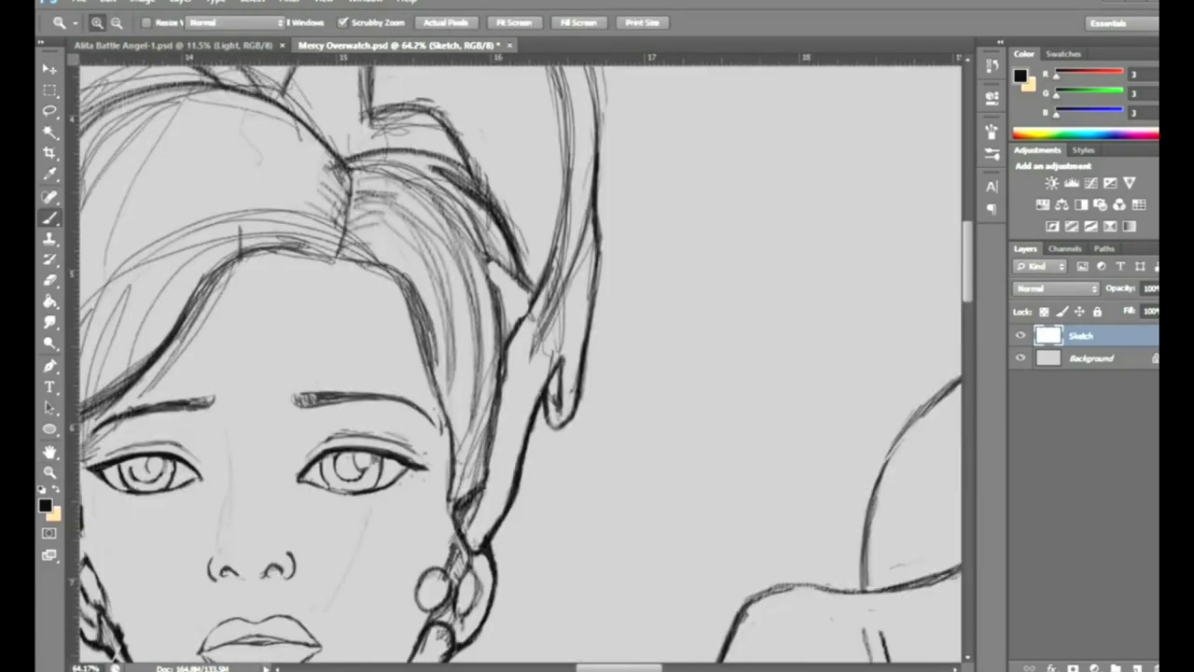
pyautogui.press('b')
pyautogui.press('e')
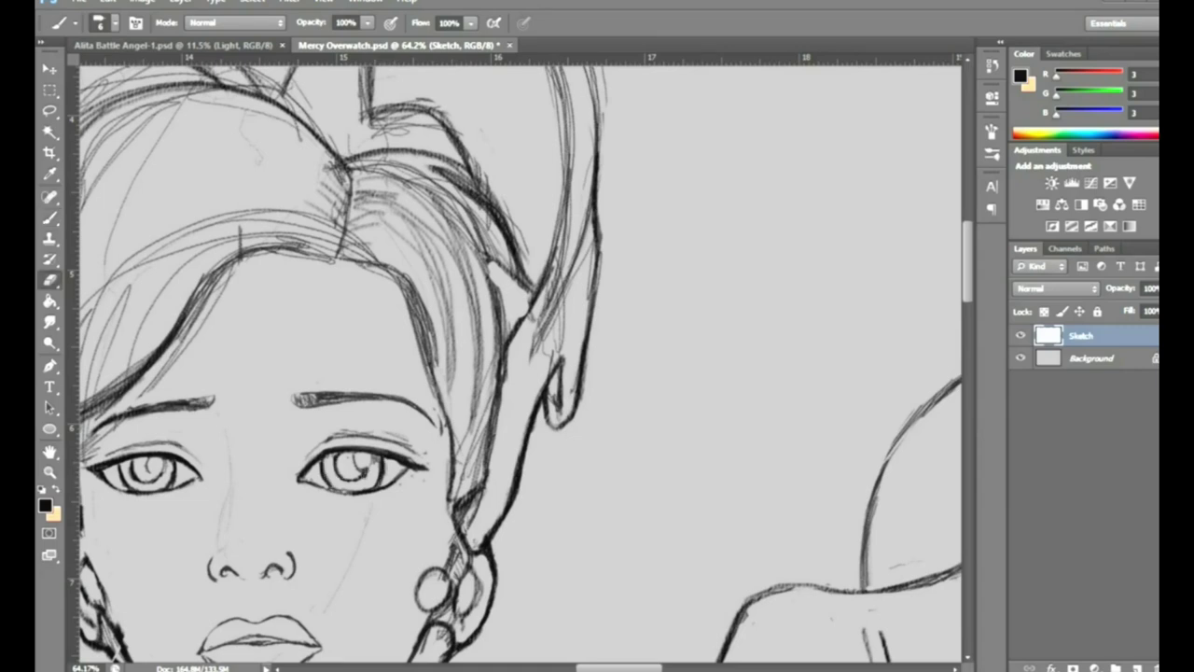
pyautogui.moveTo(355, 429); pyautogui.dragTo(411, 429)
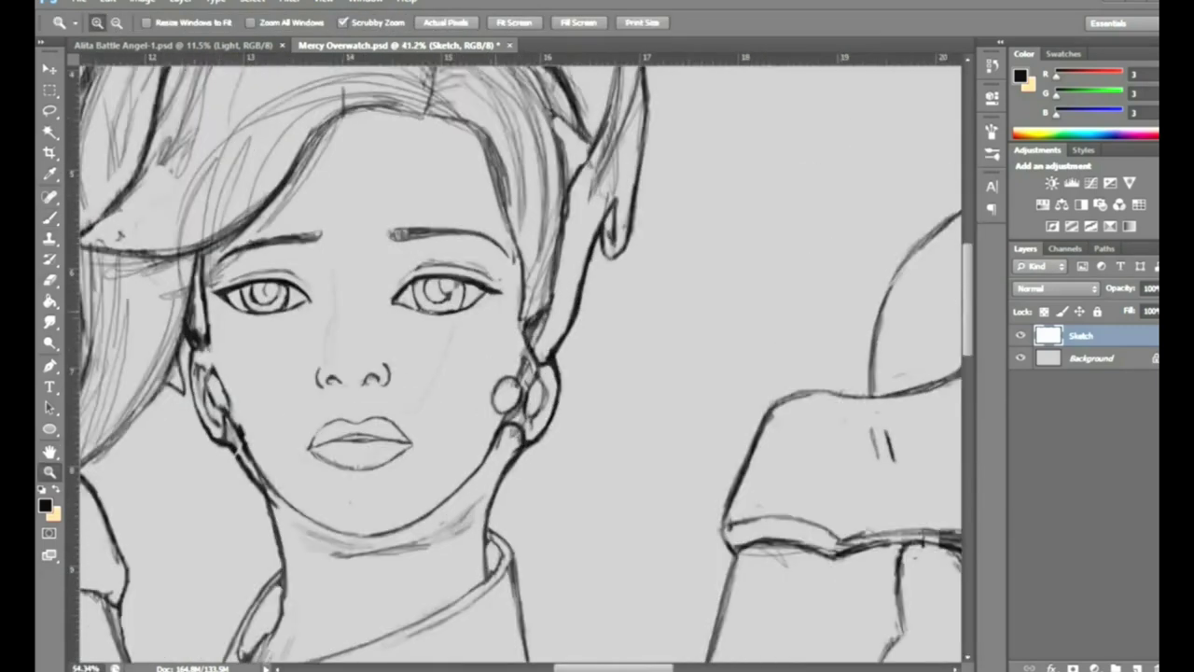
pyautogui.press('z')
pyautogui.moveTo(383, 308)
pyautogui.mouseDown()
pyautogui.moveTo(345, 308)
pyautogui.moveTo(310, 336)
pyautogui.mouseUp()
pyautogui.press('b')
# Shade the right eye's iris grey
pyautogui.press('l')
pyautogui.moveTo(373, 373)
pyautogui.mouseDown()
pyautogui.moveTo(392, 374)
pyautogui.moveTo(345, 373)
pyautogui.moveTo(438, 386)
pyautogui.mouseUp()
pyautogui.hotkey('ctrl', 'd')
pyautogui.press('b')
pyautogui.press('z')
pyautogui.press('b')
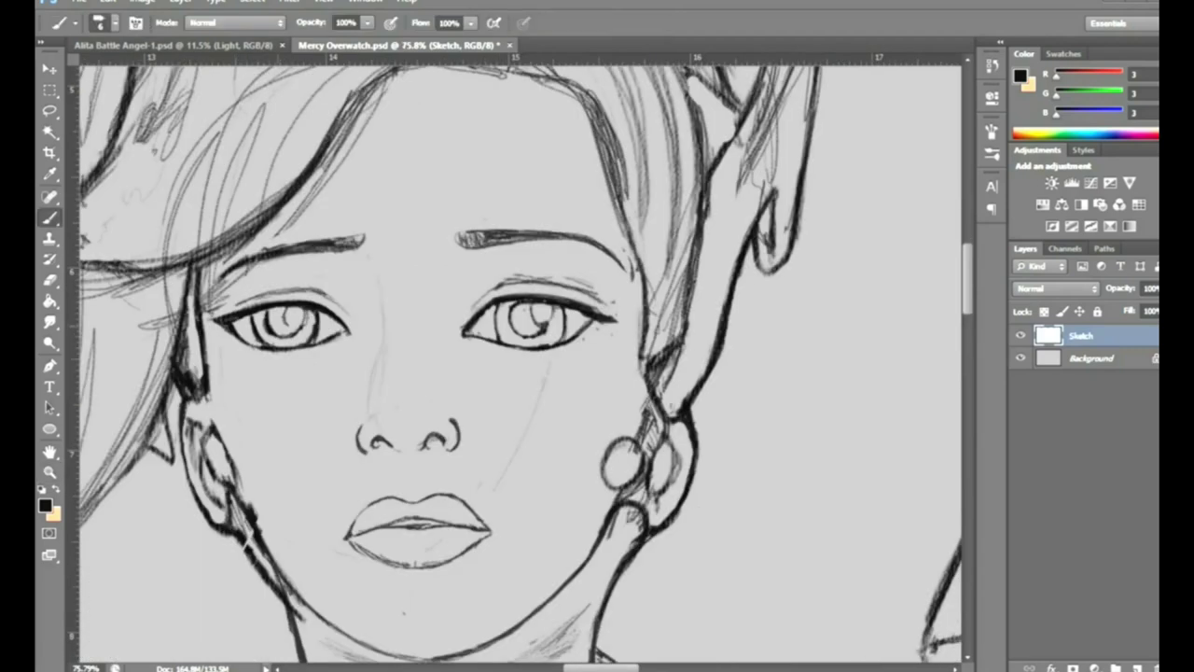
pyautogui.moveTo(526, 308)
pyautogui.mouseDown()
pyautogui.moveTo(516, 331)
pyautogui.moveTo(528, 312)
pyautogui.moveTo(559, 342)
pyautogui.mouseUp()
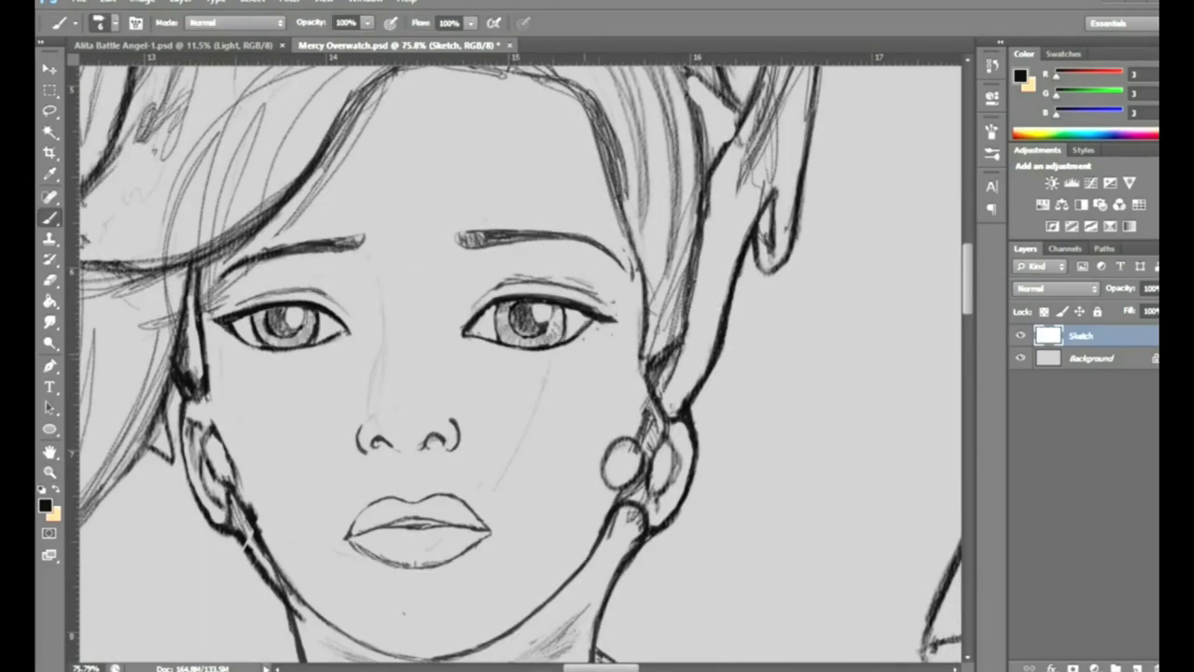
# Try hatching shading into the right iris, then undo it
pyautogui.press('z')
pyautogui.moveTo(308, 336)
pyautogui.mouseDown()
pyautogui.moveTo(234, 336)
pyautogui.moveTo(410, 344)
pyautogui.mouseUp()
pyautogui.press('v')
pyautogui.hotkey('ctrl', 'd')
pyautogui.press('b')
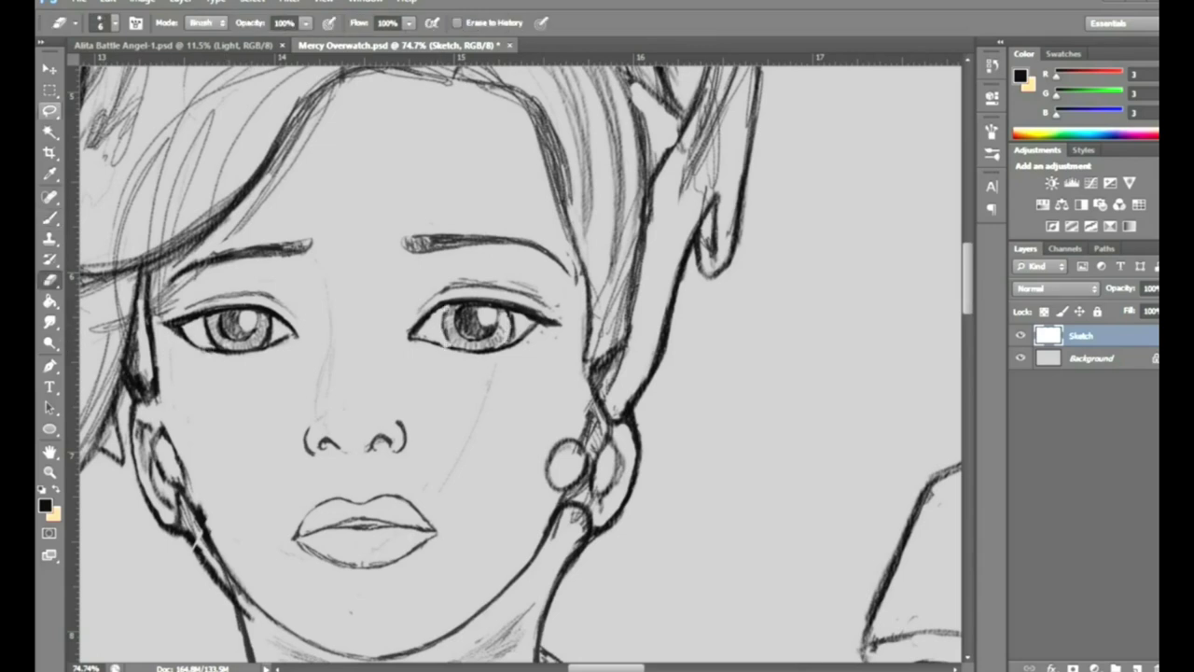
pyautogui.moveTo(459, 314); pyautogui.dragTo(504, 329)
pyautogui.hotkey('ctrl', 'd')
pyautogui.hotkey('ctrl', 'z')
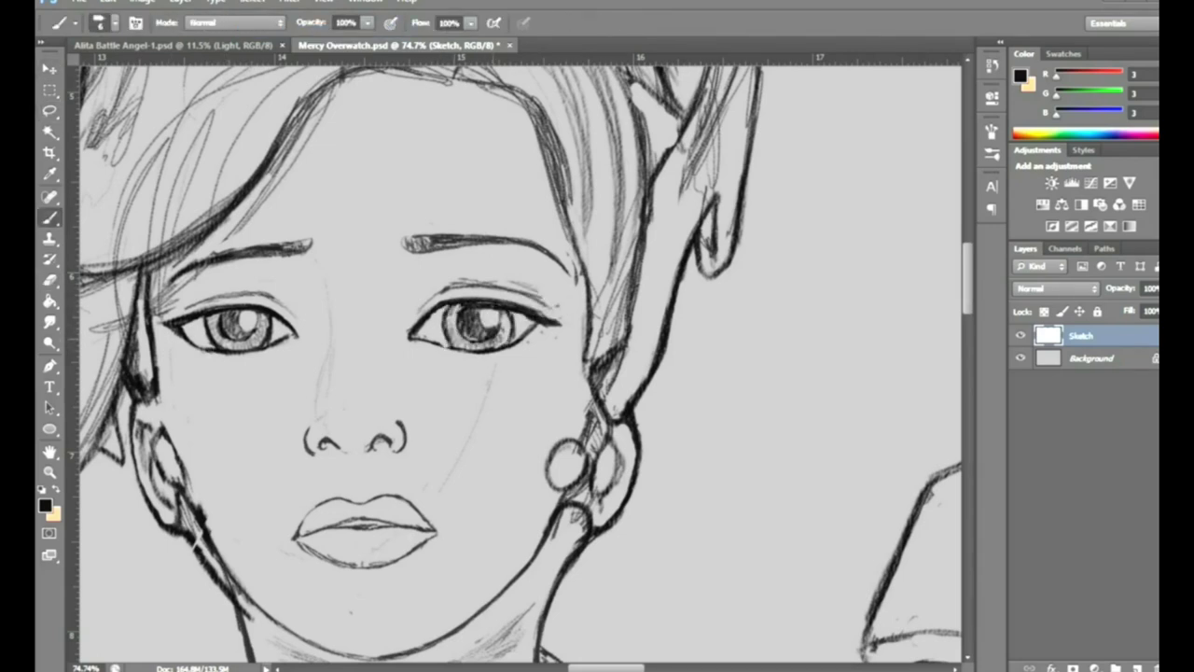
# Erase a short stray line segment on the face
pyautogui.press('z')
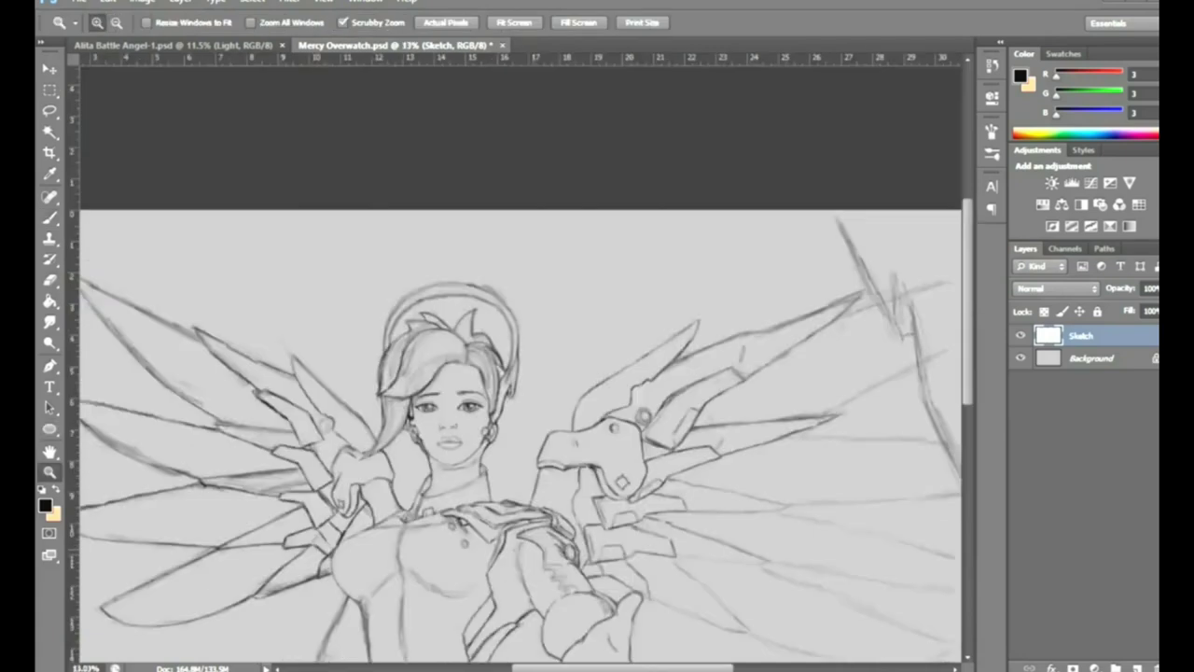
pyautogui.moveTo(525, 247); pyautogui.dragTo(569, 246)
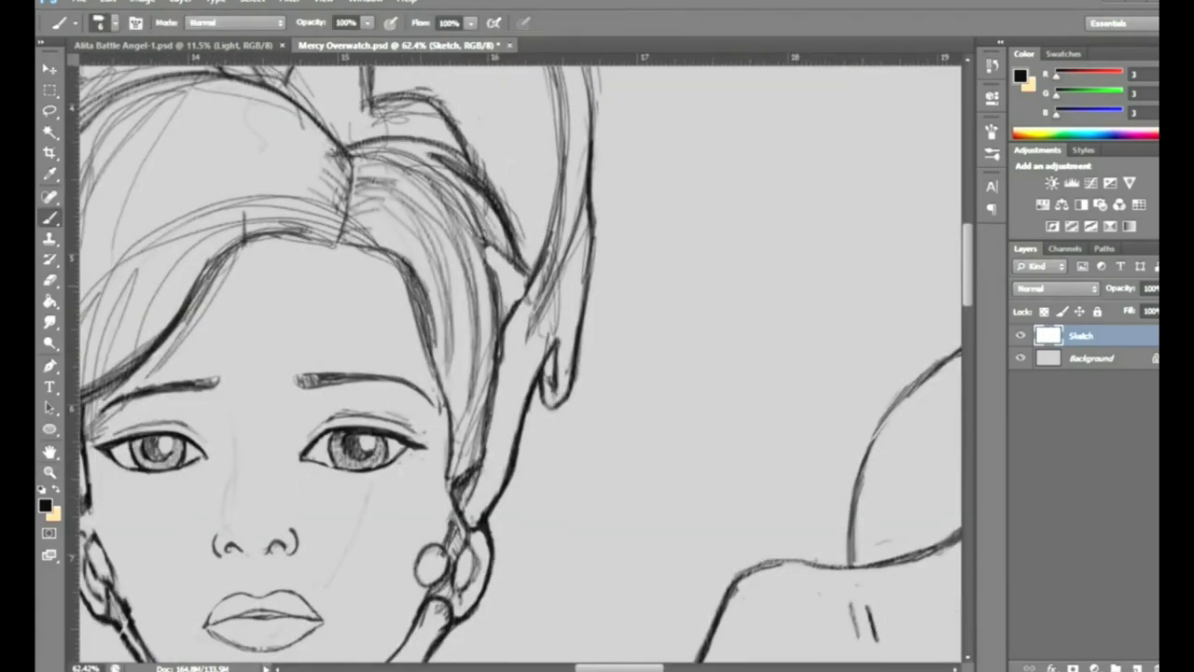
pyautogui.press('e')
pyautogui.press('z')
pyautogui.moveTo(494, 214); pyautogui.dragTo(508, 215)
pyautogui.press('e')
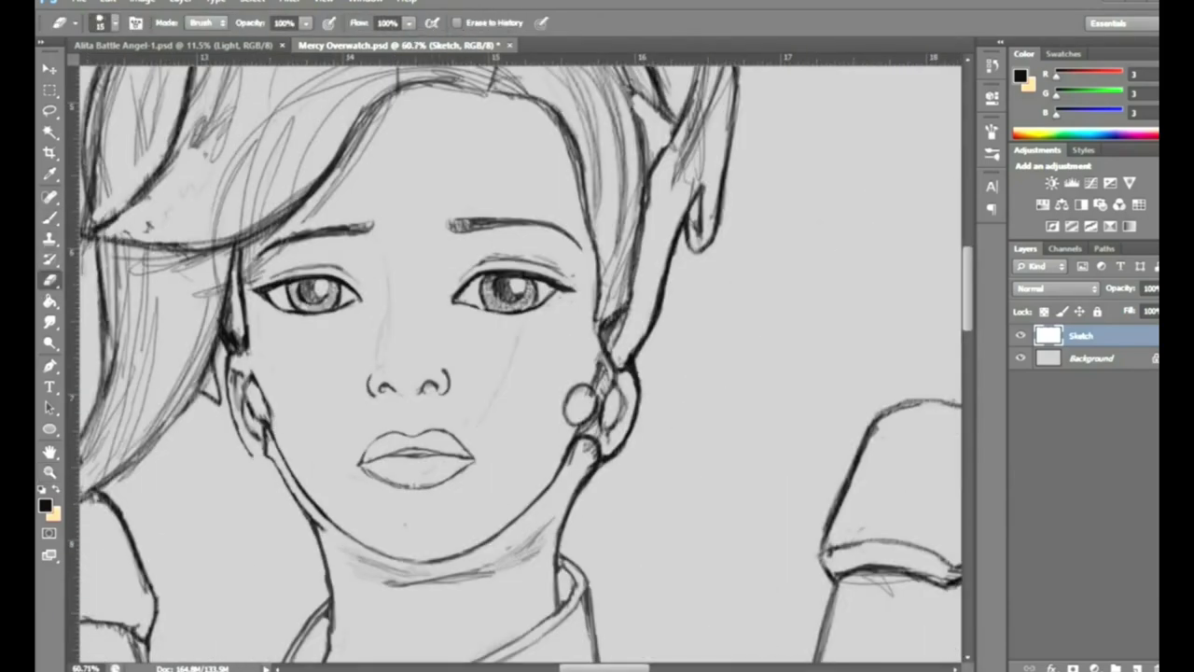
pyautogui.press('b')
pyautogui.press('e')
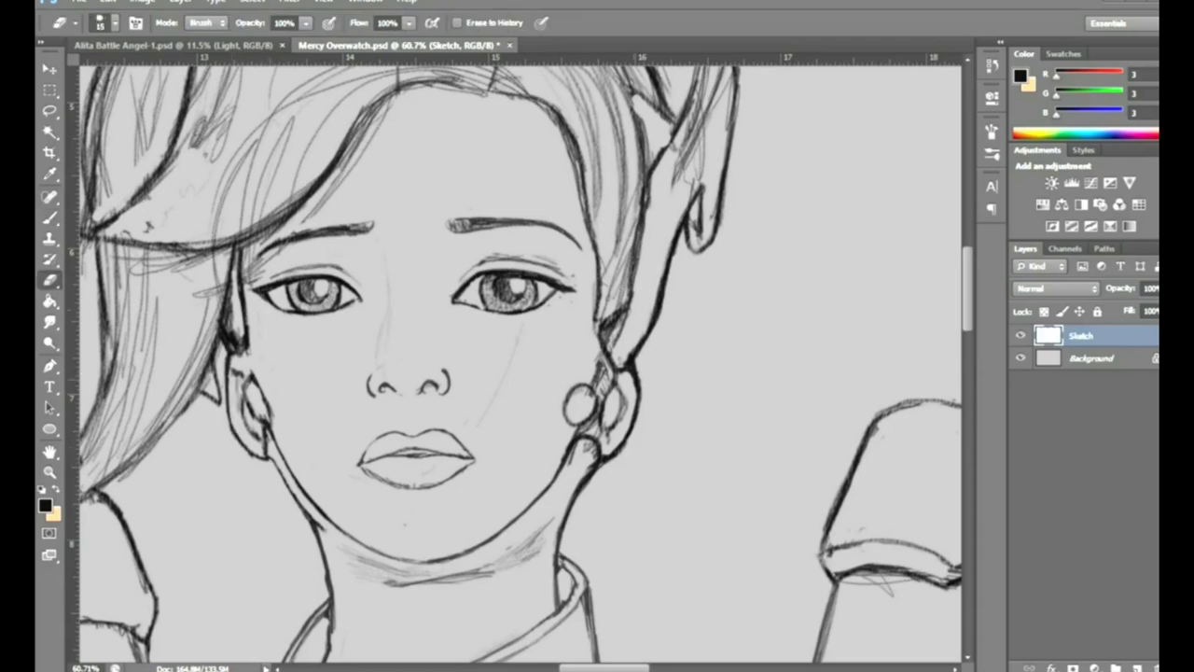
pyautogui.moveTo(630, 362); pyautogui.dragTo(639, 389)
pyautogui.press('b')
pyautogui.press('e')
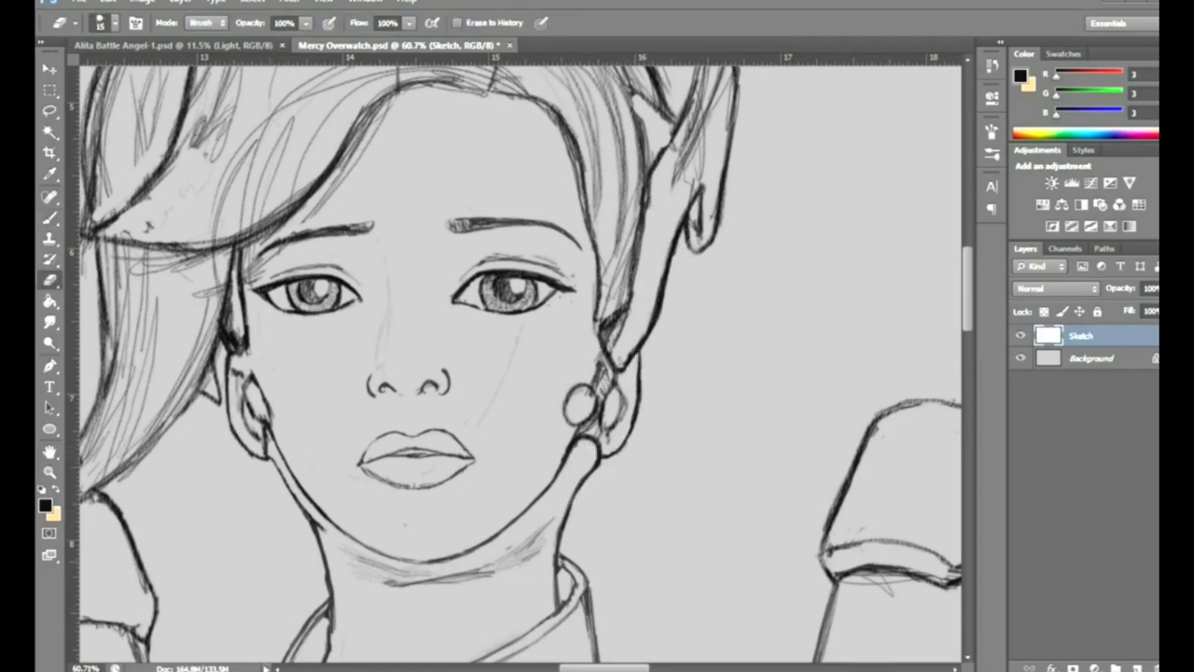
pyautogui.press('b')
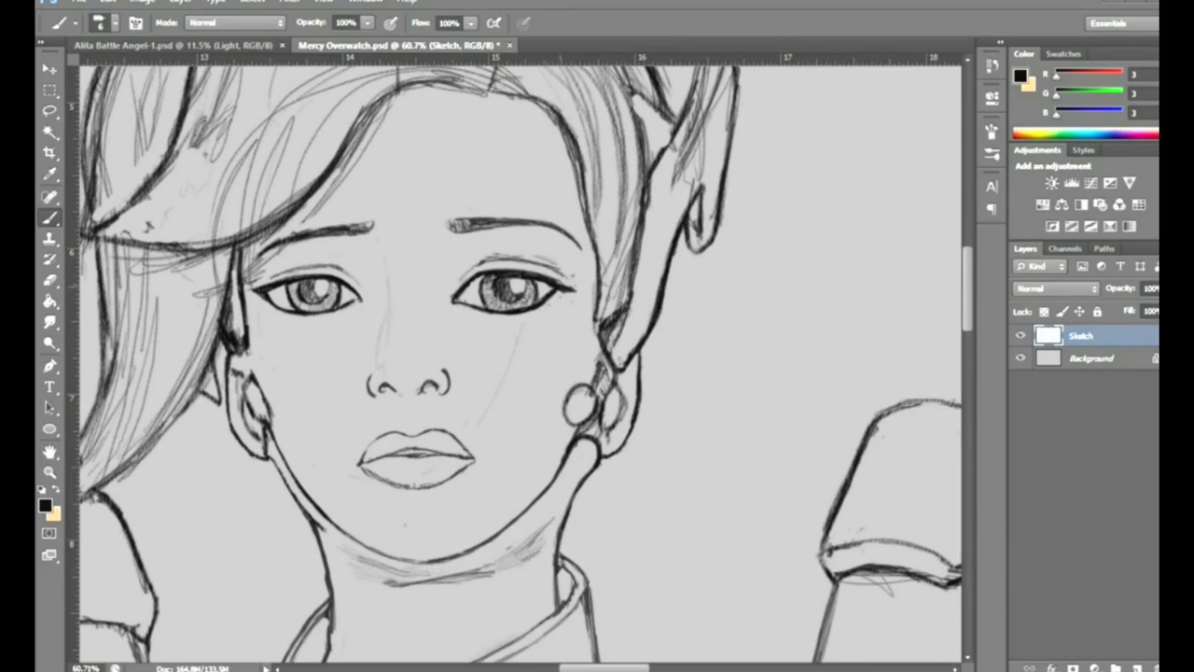
pyautogui.press('e')
pyautogui.press('b')
# Re-ink the lower lip darker, erase its rough parts, and adjust the upper lip outline
pyautogui.moveTo(446, 448); pyautogui.dragTo(504, 448)
pyautogui.moveTo(285, 481)
pyautogui.mouseDown()
pyautogui.moveTo(411, 520)
pyautogui.moveTo(515, 472)
pyautogui.moveTo(313, 467)
pyautogui.moveTo(284, 486)
pyautogui.moveTo(383, 522)
pyautogui.moveTo(515, 472)
pyautogui.mouseUp()
pyautogui.press('e')
pyautogui.press('b')
pyautogui.moveTo(314, 495); pyautogui.dragTo(414, 523)
pyautogui.press('e')
pyautogui.moveTo(297, 486); pyautogui.dragTo(425, 519)
pyautogui.press('b')
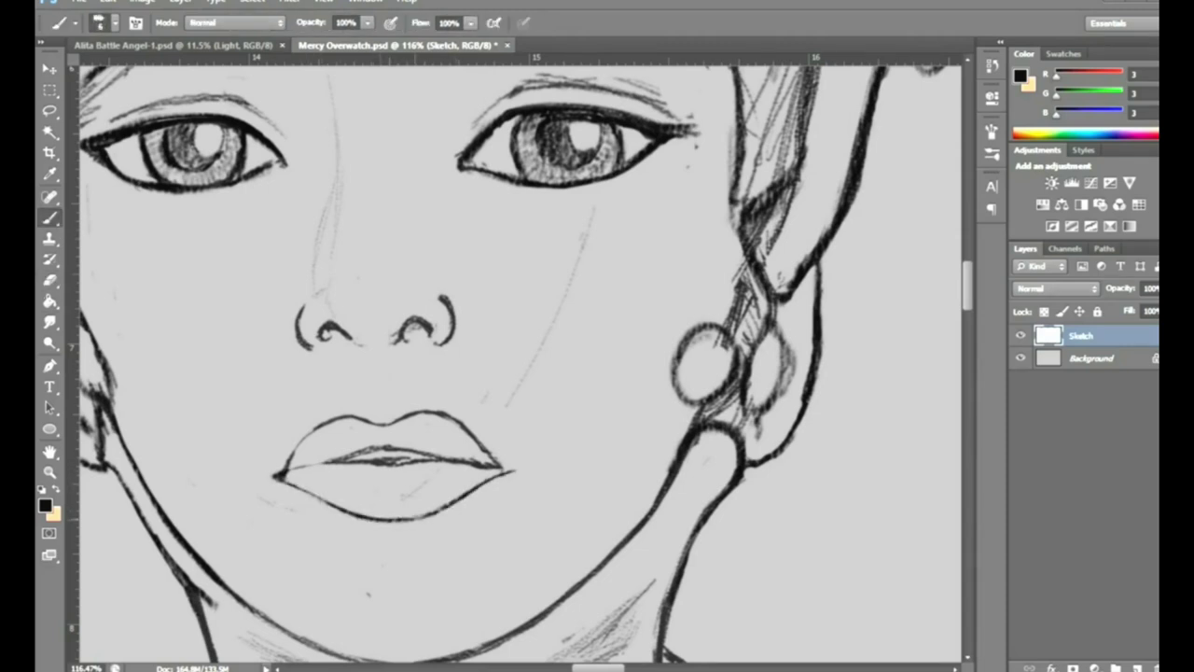
pyautogui.moveTo(285, 464); pyautogui.dragTo(341, 422)
pyautogui.press('e')
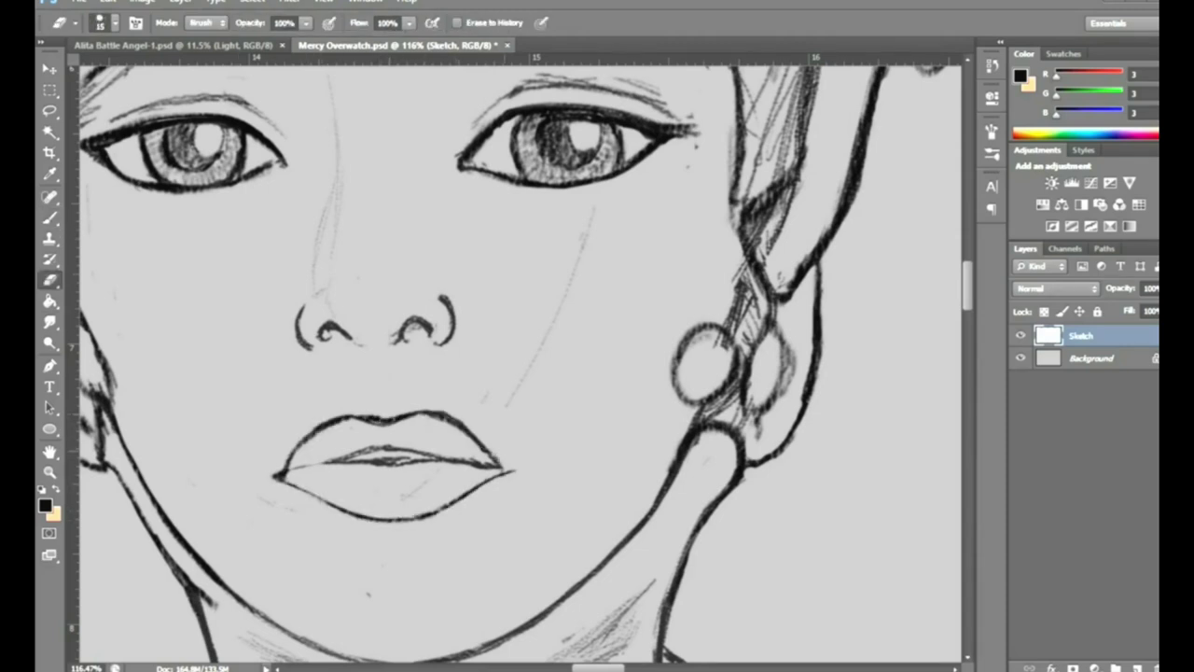
pyautogui.moveTo(291, 454); pyautogui.dragTo(384, 420)
# Zoom out to fit the drawing, then back toward the face and chest
pyautogui.press('z')
pyautogui.keyDown('alt'); pyautogui.click(722, 475); pyautogui.keyUp('alt')
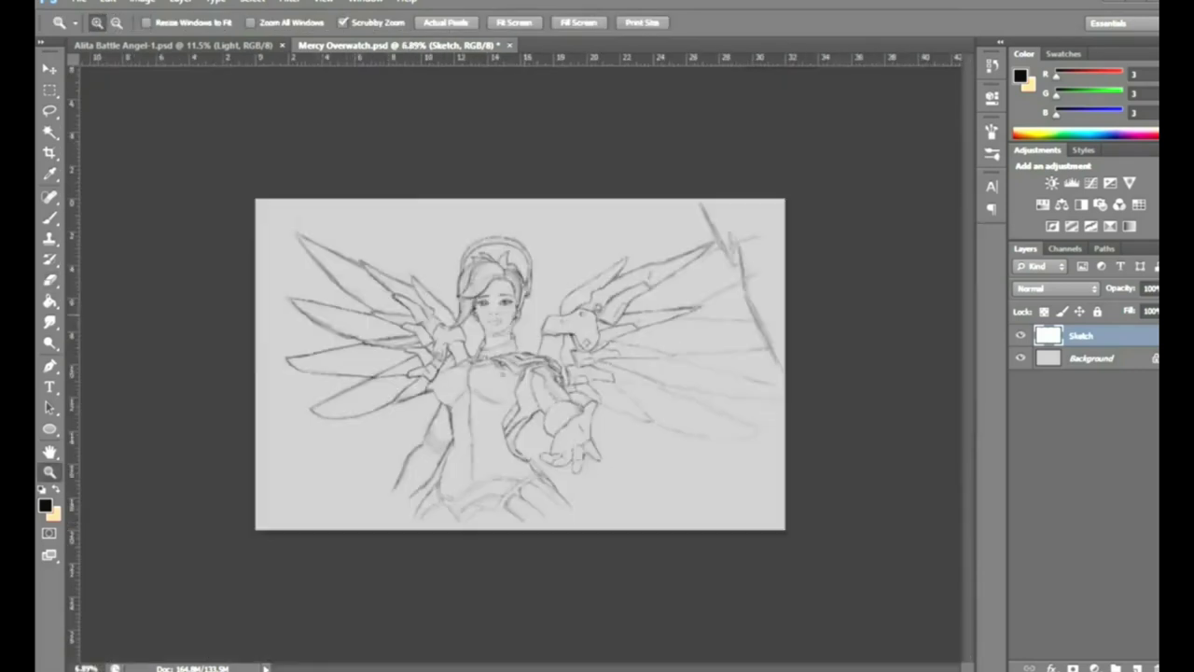
pyautogui.keyDown('alt'); pyautogui.click(722, 475); pyautogui.keyUp('alt')
# Thin out the heavy arm outline stroke with the eraser
pyautogui.press('b')
pyautogui.press('z')
pyautogui.moveTo(466, 411); pyautogui.dragTo(392, 411)
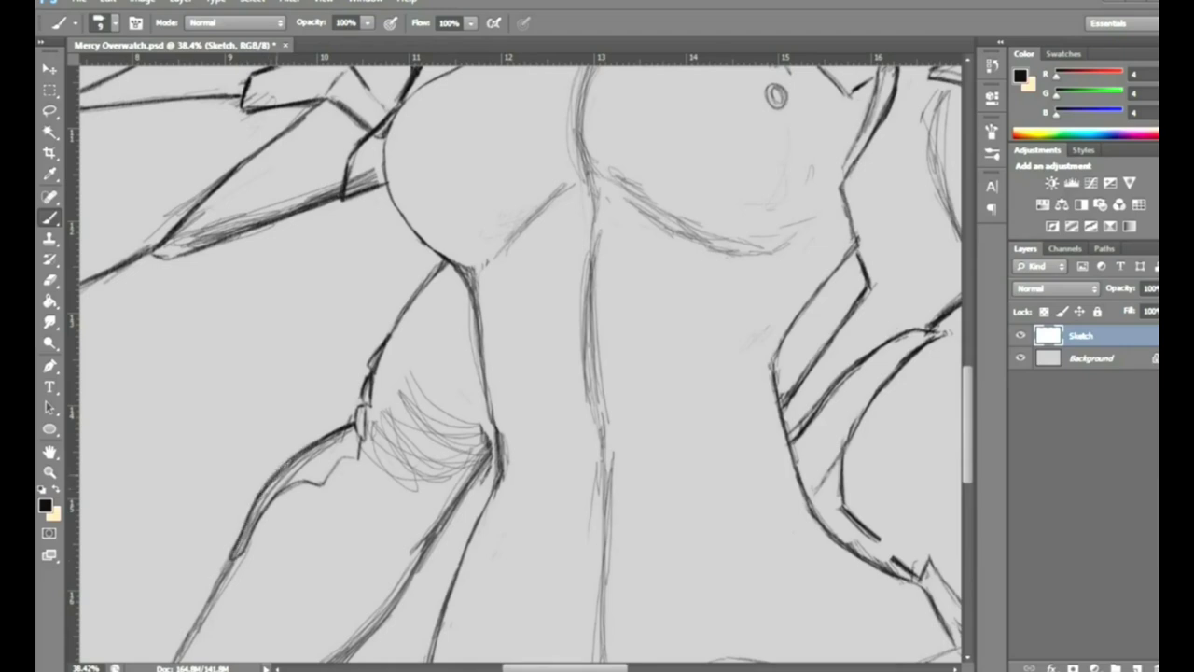
pyautogui.press('e')
pyautogui.moveTo(271, 481); pyautogui.dragTo(353, 427)
# Ink bold arm edges down to the cuff corner and thicken the inner arm line
pyautogui.scroll(-5, 523, 364)
pyautogui.press('b')
pyautogui.moveTo(221, 369)
pyautogui.mouseDown()
pyautogui.moveTo(192, 433)
pyautogui.moveTo(230, 343)
pyautogui.moveTo(181, 481)
pyautogui.moveTo(244, 525)
pyautogui.mouseUp()
pyautogui.press('e')
pyautogui.press('b')
pyautogui.moveTo(191, 458)
pyautogui.mouseDown()
pyautogui.moveTo(241, 521)
pyautogui.moveTo(362, 411)
pyautogui.mouseUp()
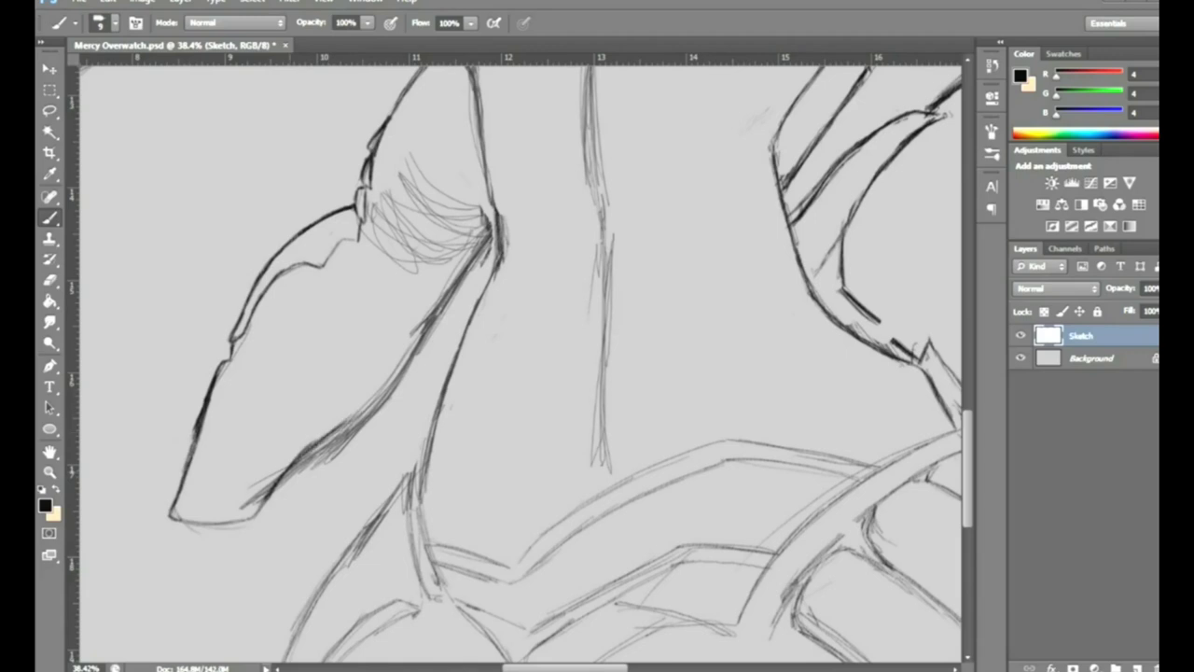
pyautogui.rightClick(265, 384)
pyautogui.press('Escape')
pyautogui.moveTo(290, 463); pyautogui.dragTo(427, 308)
pyautogui.moveTo(407, 364); pyautogui.dragTo(437, 297)
# Erase the sketchy hatching beside the arm
pyautogui.press('e')
pyautogui.moveTo(373, 252); pyautogui.dragTo(434, 198)
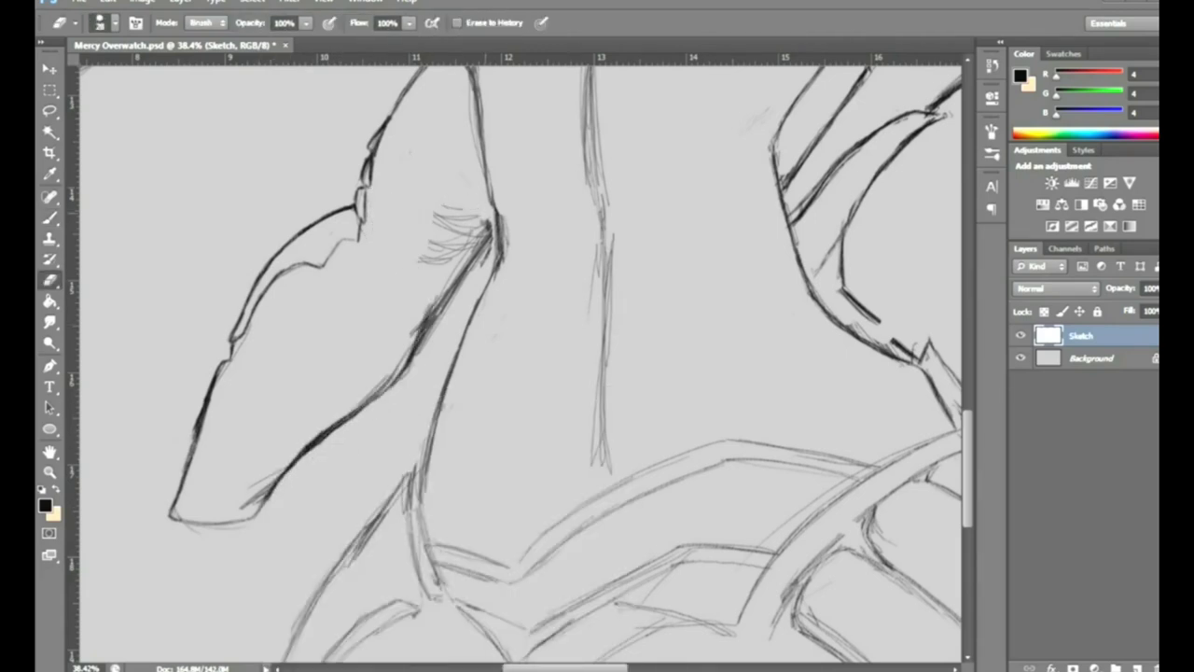
pyautogui.moveTo(425, 256); pyautogui.dragTo(481, 216)
# Lasso the arm strokes and warp them
pyautogui.hotkey('ctrl', '-')
pyautogui.hotkey('ctrl', '-')
pyautogui.hotkey('ctrl', '+')
pyautogui.press('l')
pyautogui.moveTo(280, 588); pyautogui.dragTo(247, 606)
pyautogui.hotkey('ctrl', 't')
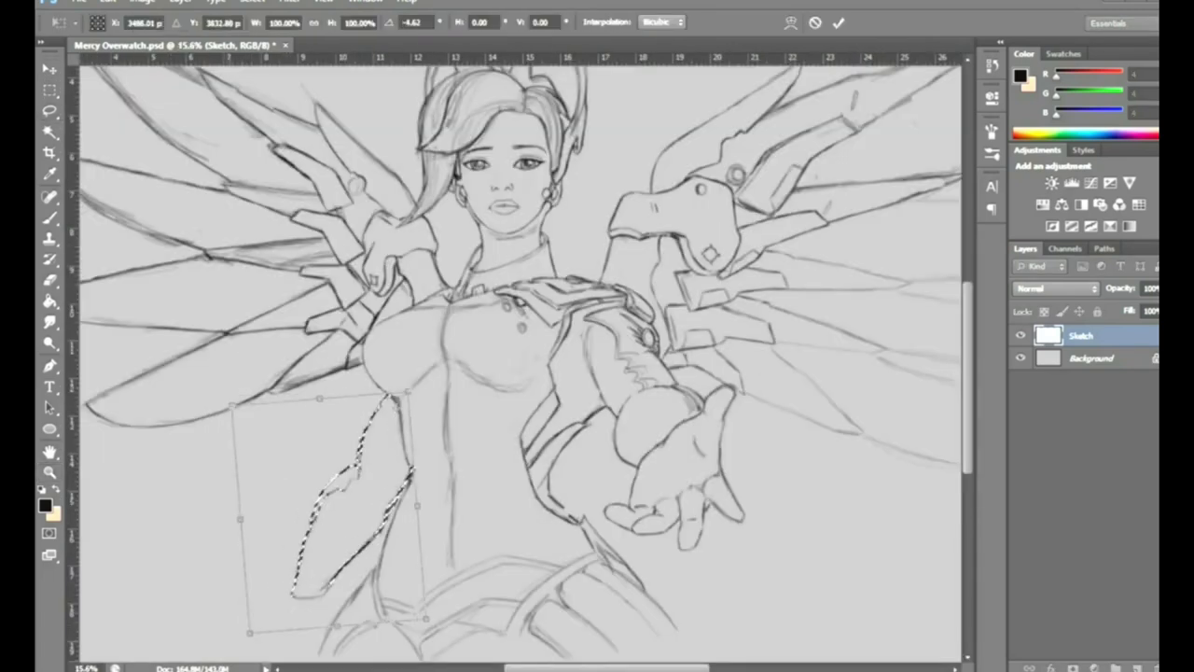
pyautogui.click(790, 22)
# Commit the arm warp and save the Mercy Overwatch file
pyautogui.hotkey('ctrl', 'shift', 's')
pyautogui.press('Return')
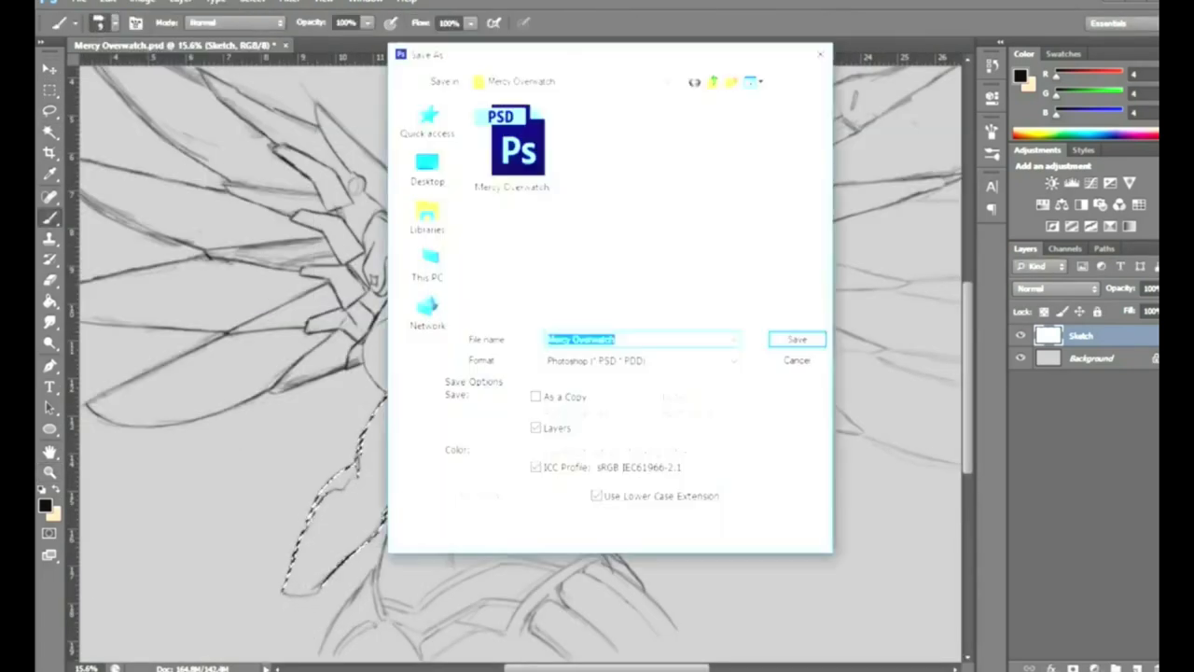
pyautogui.press('Return')
pyautogui.click(252, 2)
pyautogui.click(280, 29)
# Lasso the lower arm piece and warp it down and to the left
pyautogui.press('b')
pyautogui.scroll(3, 523, 299)
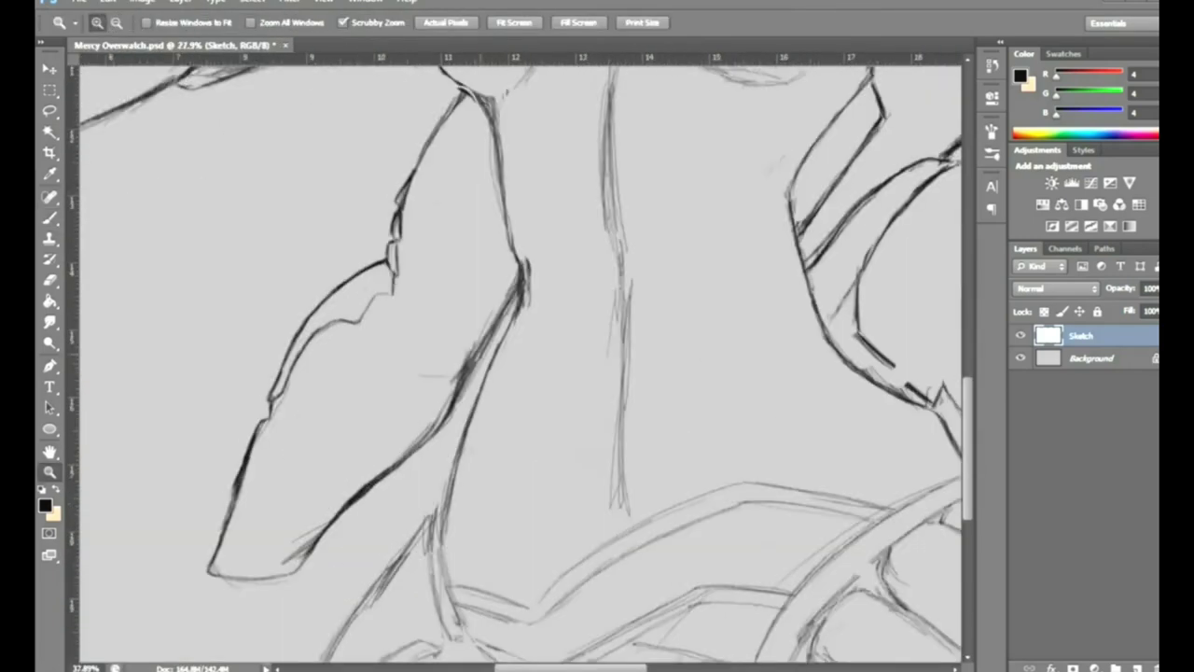
pyautogui.press('l')
pyautogui.moveTo(359, 471); pyautogui.dragTo(308, 597)
pyautogui.press('v')
pyautogui.hotkey('alt', 'e')
pyautogui.moveTo(280, 542)
pyautogui.mouseDown()
pyautogui.moveTo(289, 532)
pyautogui.moveTo(224, 578)
pyautogui.mouseUp()
pyautogui.click(141, 294)
pyautogui.press('Return')
# Sketch curved bands across the left arm guard, from the lower to the upper arm
pyautogui.press('e')
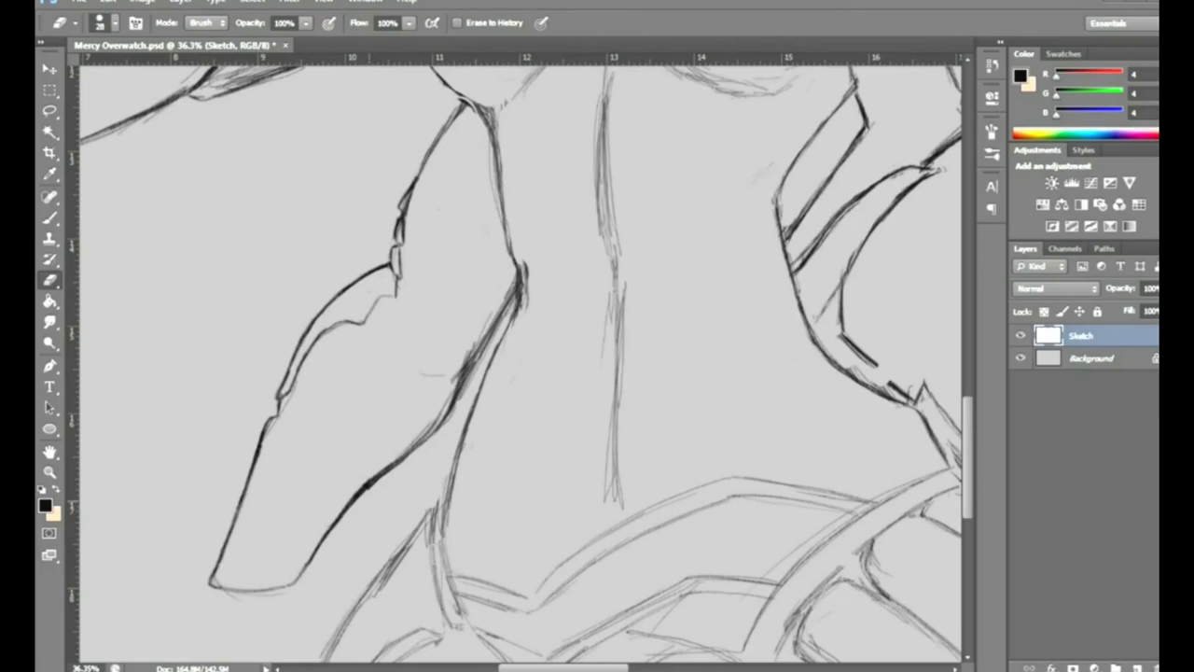
pyautogui.press('b')
pyautogui.moveTo(278, 420)
pyautogui.mouseDown()
pyautogui.moveTo(303, 508)
pyautogui.moveTo(285, 541)
pyautogui.moveTo(306, 566)
pyautogui.moveTo(280, 551)
pyautogui.mouseUp()
pyautogui.moveTo(319, 351); pyautogui.dragTo(369, 478)
pyautogui.moveTo(361, 326); pyautogui.dragTo(403, 452)
pyautogui.moveTo(383, 306)
pyautogui.mouseDown()
pyautogui.moveTo(384, 446)
pyautogui.moveTo(435, 428)
pyautogui.moveTo(392, 415)
pyautogui.moveTo(405, 338)
pyautogui.moveTo(461, 374)
pyautogui.mouseUp()
pyautogui.moveTo(401, 282); pyautogui.dragTo(482, 345)
pyautogui.moveTo(407, 248); pyautogui.dragTo(484, 308)
pyautogui.moveTo(418, 274); pyautogui.dragTo(506, 297)
pyautogui.moveTo(409, 213); pyautogui.dragTo(511, 282)
# Erase stray lines in the upper arm guard
pyautogui.press('e')
pyautogui.moveTo(504, 323)
pyautogui.mouseDown()
pyautogui.moveTo(466, 378)
pyautogui.moveTo(425, 527)
pyautogui.mouseUp()
pyautogui.press('z')
pyautogui.press('b')
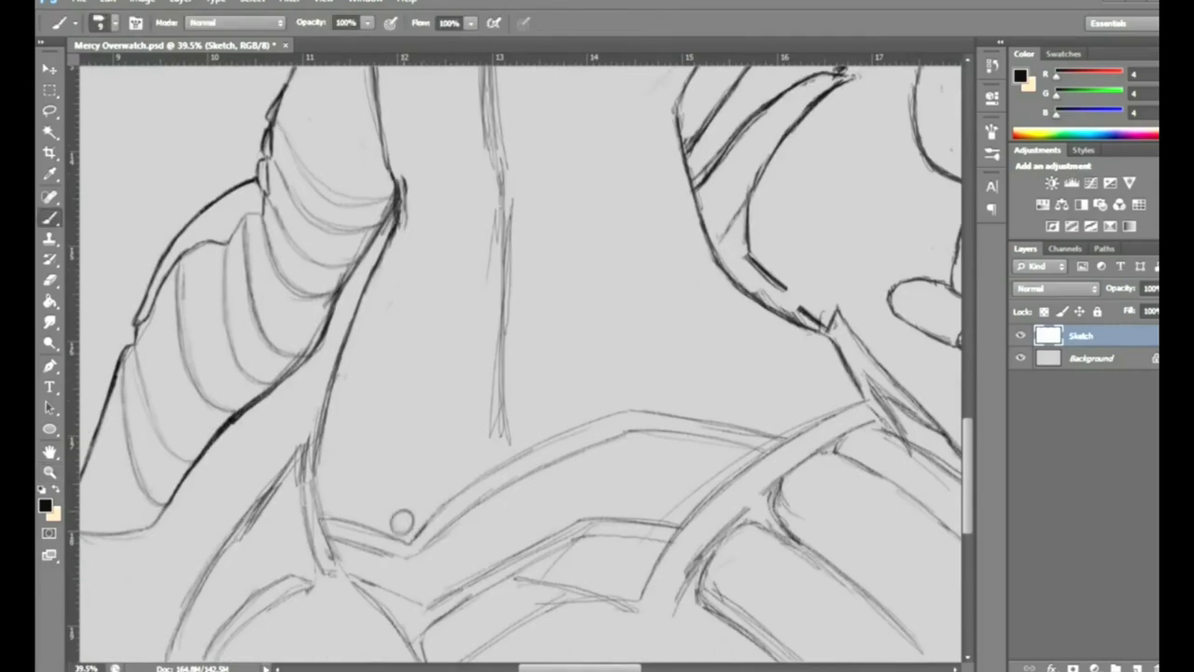
# Zoom in on the three buttons and retrace their circles darker
pyautogui.press('v')
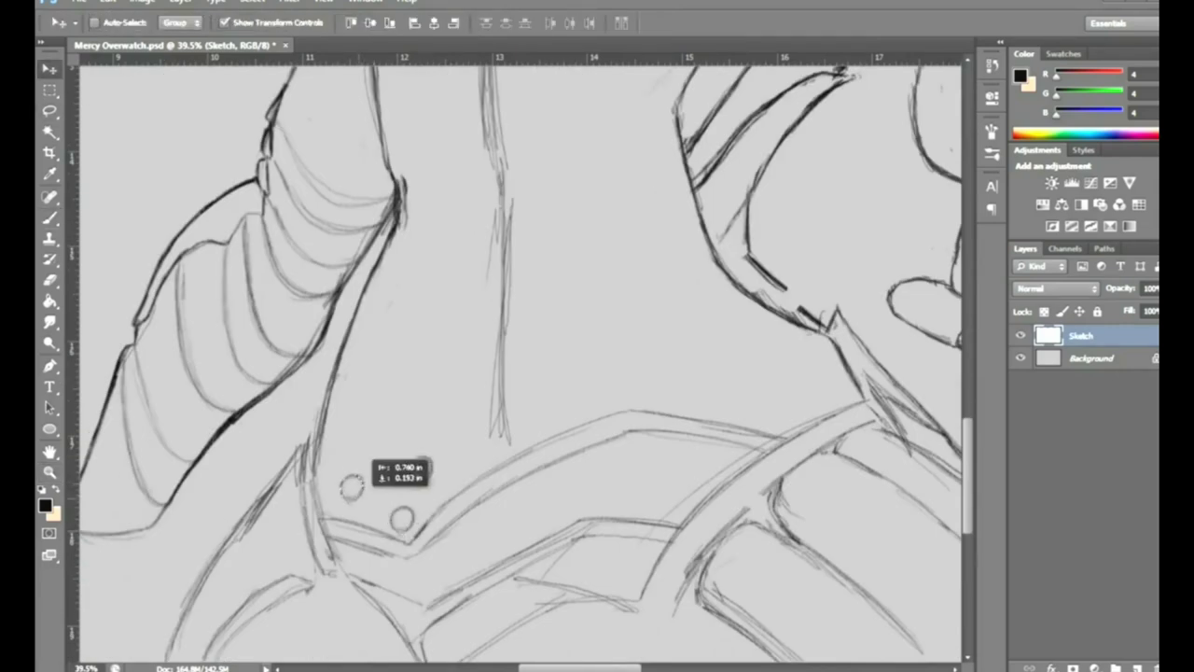
pyautogui.press('z')
pyautogui.moveTo(398, 501); pyautogui.dragTo(448, 501)
pyautogui.press('b')
pyautogui.moveTo(280, 450); pyautogui.dragTo(287, 486)
pyautogui.moveTo(411, 521); pyautogui.dragTo(405, 564)
pyautogui.moveTo(453, 403); pyautogui.dragTo(448, 446)
# Retrace the right contour line darker and erase stray sketch lines beside it
pyautogui.press('z')
pyautogui.moveTo(454, 425)
pyautogui.mouseDown()
pyautogui.moveTo(354, 424)
pyautogui.moveTo(411, 425)
pyautogui.mouseUp()
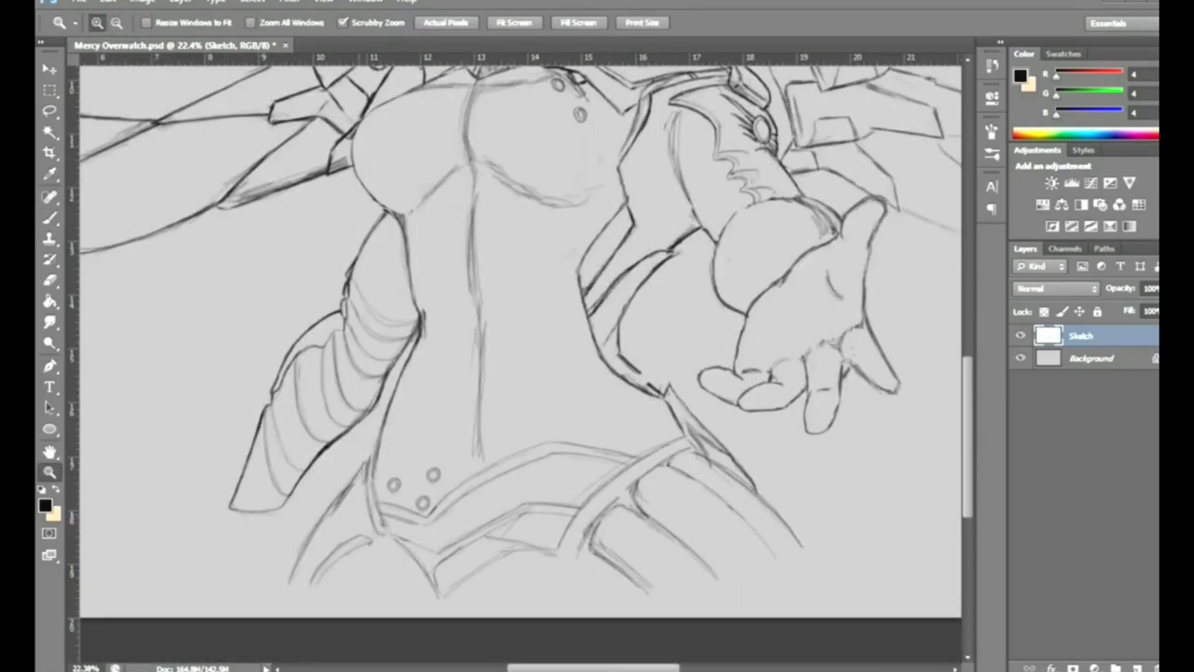
pyautogui.press('b')
pyautogui.moveTo(426, 475); pyautogui.dragTo(421, 369)
pyautogui.moveTo(422, 415); pyautogui.dragTo(444, 285)
pyautogui.moveTo(410, 451); pyautogui.dragTo(408, 388)
pyautogui.press('e')
pyautogui.moveTo(308, 513)
pyautogui.mouseDown()
pyautogui.moveTo(373, 431)
pyautogui.moveTo(410, 336)
pyautogui.mouseUp()
pyautogui.press('b')
# Draw two small stacked rectangular tabs with contour and hatching beneath them
pyautogui.moveTo(485, 168)
pyautogui.mouseDown()
pyautogui.moveTo(434, 374)
pyautogui.moveTo(349, 431)
pyautogui.mouseUp()
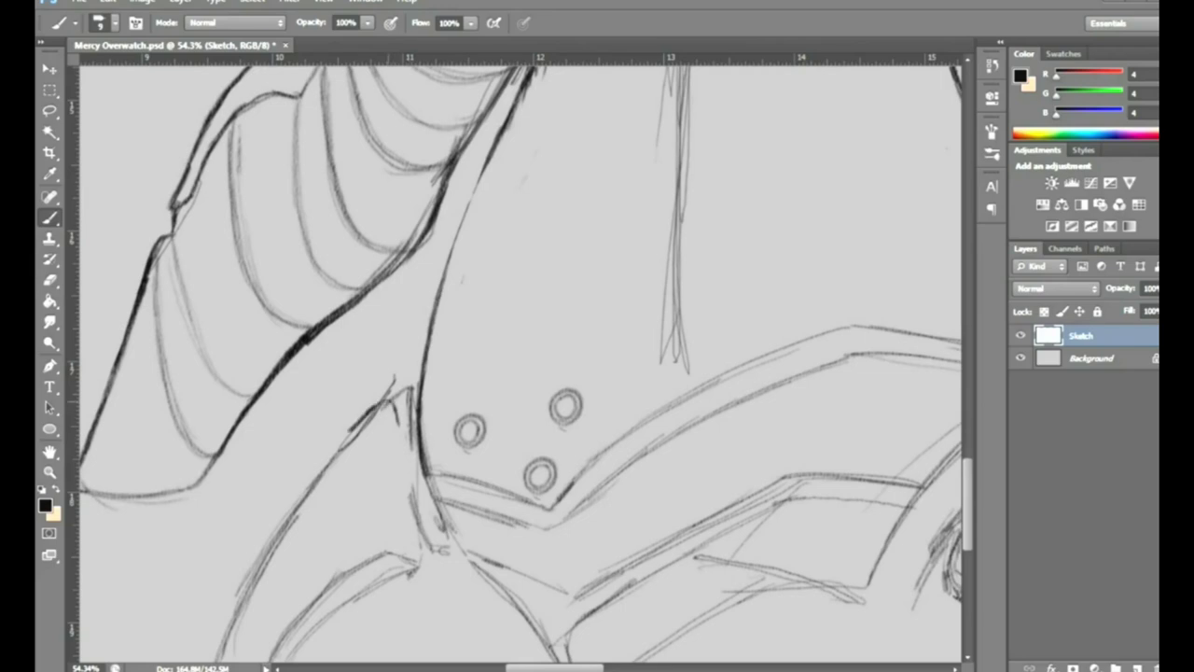
pyautogui.moveTo(337, 472); pyautogui.dragTo(396, 406)
pyautogui.moveTo(392, 453)
pyautogui.mouseDown()
pyautogui.moveTo(340, 513)
pyautogui.moveTo(399, 458)
pyautogui.mouseUp()
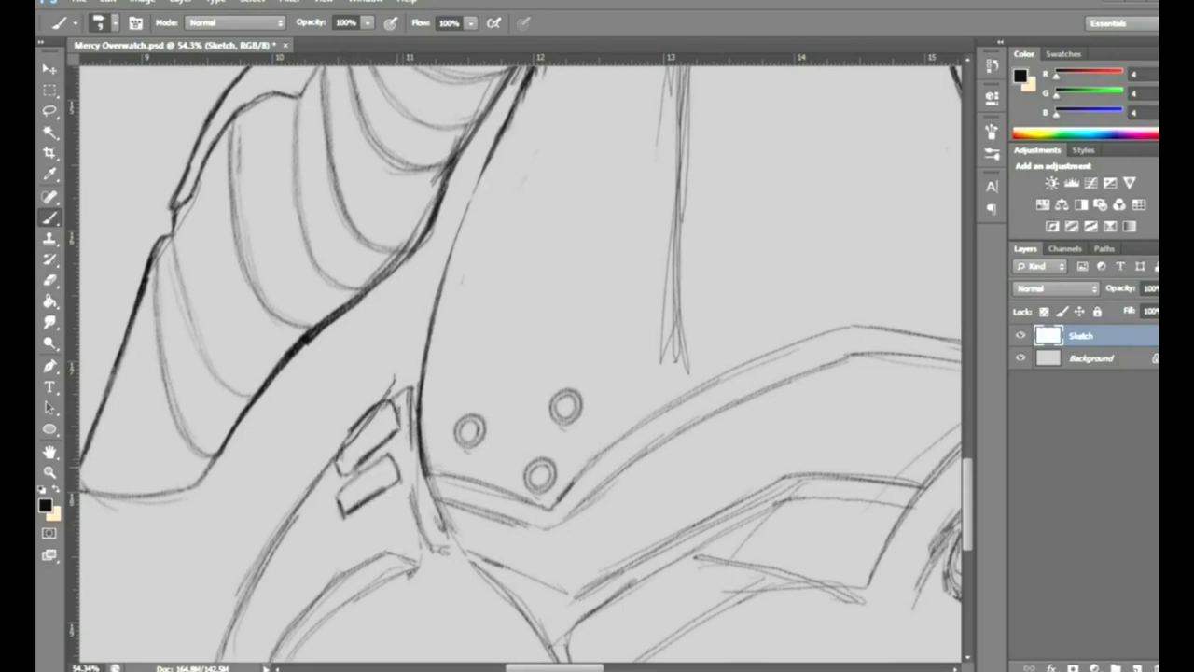
pyautogui.moveTo(418, 552); pyautogui.dragTo(284, 627)
pyautogui.moveTo(410, 499); pyautogui.dragTo(418, 565)
pyautogui.moveTo(347, 519)
pyautogui.mouseDown()
pyautogui.moveTo(402, 504)
pyautogui.moveTo(385, 549)
pyautogui.mouseUp()
pyautogui.moveTo(400, 513); pyautogui.dragTo(416, 562)
# Darken the upper tab and panel edges, then lighten stray marks near the tabs
pyautogui.moveTo(345, 472)
pyautogui.mouseDown()
pyautogui.moveTo(390, 423)
pyautogui.moveTo(409, 491)
pyautogui.mouseUp()
pyautogui.moveTo(411, 441)
pyautogui.mouseDown()
pyautogui.moveTo(425, 502)
pyautogui.moveTo(415, 443)
pyautogui.mouseUp()
pyautogui.moveTo(418, 480)
pyautogui.mouseDown()
pyautogui.moveTo(441, 533)
pyautogui.moveTo(416, 575)
pyautogui.mouseUp()
pyautogui.moveTo(416, 519); pyautogui.dragTo(444, 540)
pyautogui.moveTo(411, 474); pyautogui.dragTo(435, 536)
pyautogui.press('e')
pyautogui.moveTo(382, 398); pyautogui.dragTo(395, 375)
pyautogui.moveTo(344, 457); pyautogui.dragTo(384, 409)
# Trace the waist panel's upper outline, curved edge and lower section
pyautogui.press('b')
pyautogui.scroll(-5, 520, 364)
pyautogui.moveTo(437, 353); pyautogui.dragTo(455, 504)
pyautogui.moveTo(431, 277)
pyautogui.mouseDown()
pyautogui.moveTo(457, 348)
pyautogui.moveTo(566, 390)
pyautogui.moveTo(783, 273)
pyautogui.mouseUp()
pyautogui.moveTo(455, 351)
pyautogui.mouseDown()
pyautogui.moveTo(532, 414)
pyautogui.moveTo(573, 516)
pyautogui.moveTo(776, 379)
pyautogui.mouseUp()
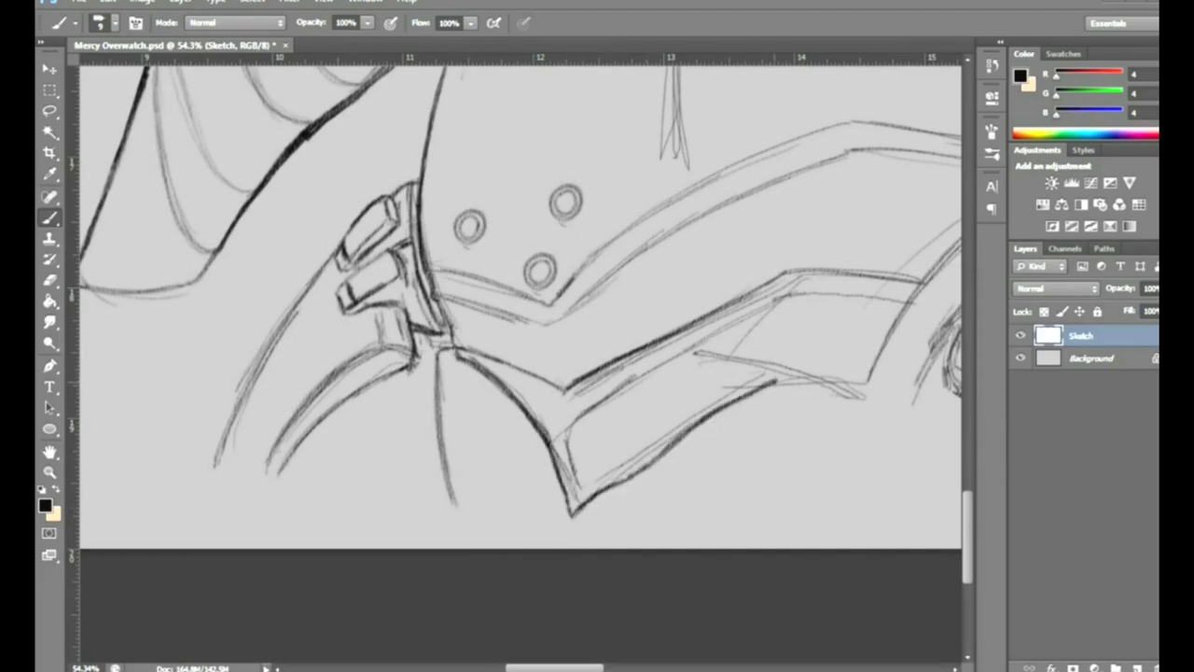
pyautogui.moveTo(566, 434); pyautogui.dragTo(581, 496)
pyautogui.moveTo(472, 358)
pyautogui.mouseDown()
pyautogui.moveTo(511, 375)
pyautogui.moveTo(635, 384)
pyautogui.mouseUp()
pyautogui.moveTo(560, 437); pyautogui.dragTo(657, 371)
# Trace the lower panel's upper edge, extending it right with its diagonal
pyautogui.moveTo(576, 429)
pyautogui.mouseDown()
pyautogui.moveTo(683, 360)
pyautogui.moveTo(786, 381)
pyautogui.mouseUp()
pyautogui.moveTo(711, 343); pyautogui.dragTo(795, 299)
pyautogui.moveTo(713, 346)
pyautogui.mouseDown()
pyautogui.moveTo(864, 386)
pyautogui.moveTo(944, 259)
pyautogui.mouseUp()
pyautogui.moveTo(769, 364); pyautogui.dragTo(864, 377)
pyautogui.moveTo(698, 351)
pyautogui.mouseDown()
pyautogui.moveTo(793, 291)
pyautogui.moveTo(885, 302)
pyautogui.mouseUp()
pyautogui.moveTo(805, 300); pyautogui.dragTo(907, 312)
# Add dark strokes below the buttons
pyautogui.moveTo(648, 353)
pyautogui.mouseDown()
pyautogui.moveTo(769, 290)
pyautogui.moveTo(869, 275)
pyautogui.mouseUp()
pyautogui.moveTo(815, 276)
pyautogui.mouseDown()
pyautogui.moveTo(918, 289)
pyautogui.moveTo(658, 395)
pyautogui.mouseUp()
pyautogui.moveTo(253, 410); pyautogui.dragTo(370, 442)
pyautogui.moveTo(362, 442); pyautogui.dragTo(428, 399)
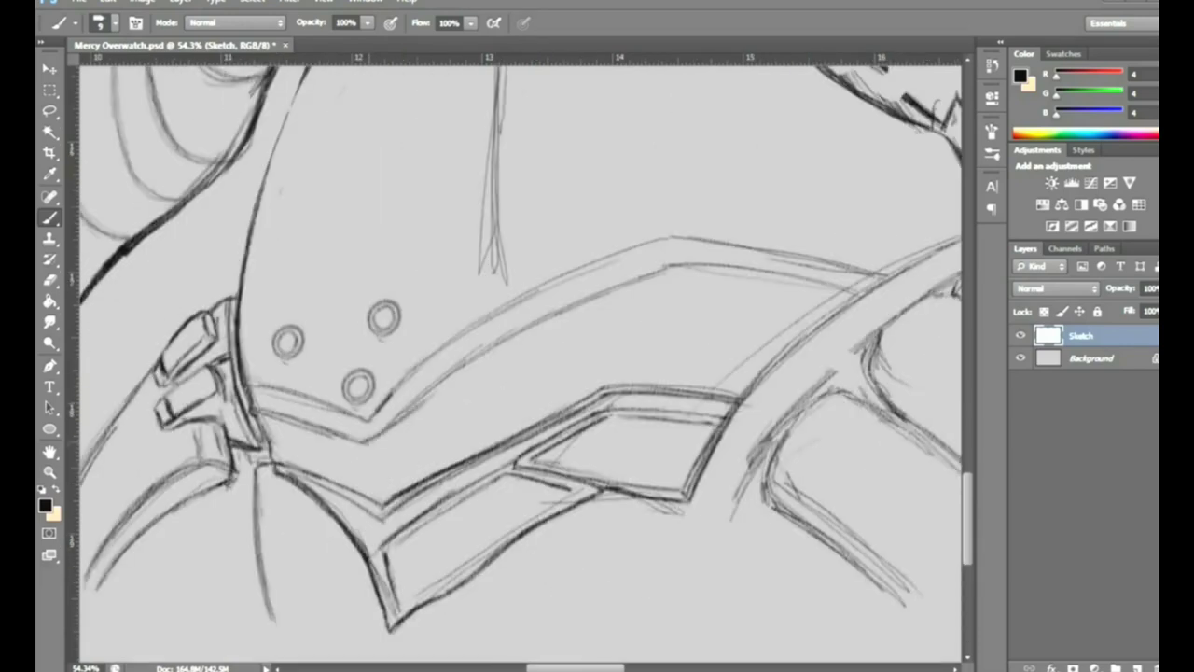
pyautogui.moveTo(522, 364); pyautogui.dragTo(429, 363)
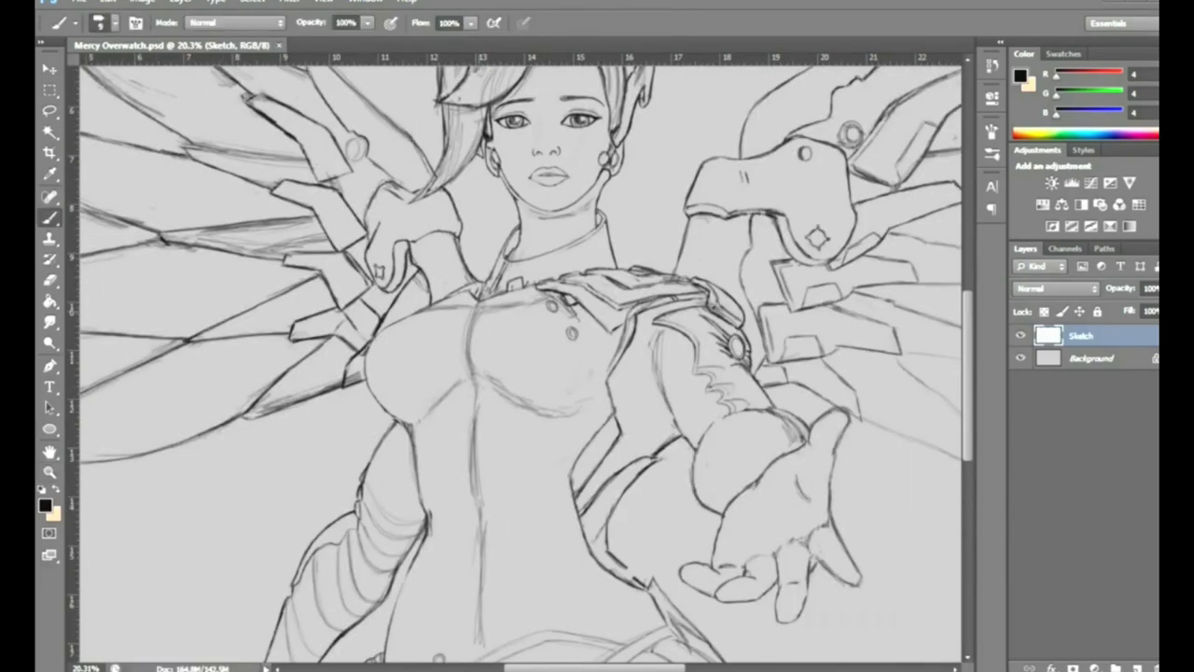
# Draw a dark line up the torso's centre seam
pyautogui.scroll(-3, 522, 364)
pyautogui.moveTo(476, 575); pyautogui.dragTo(481, 410)
pyautogui.press('e')
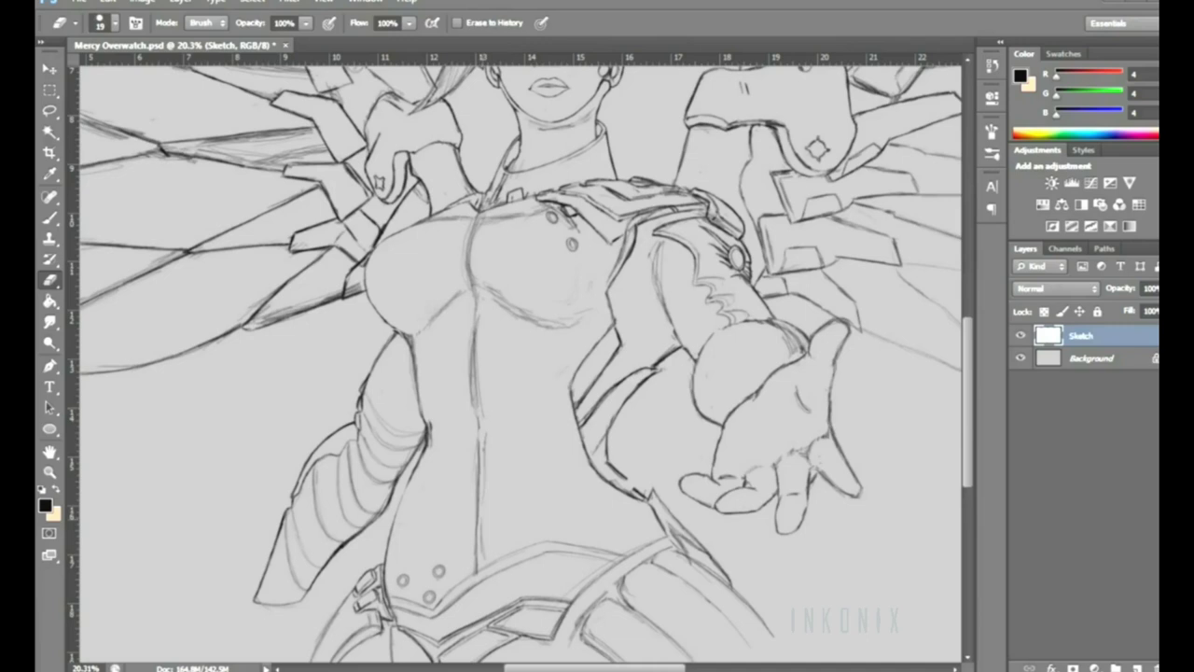
pyautogui.press('b')
pyautogui.moveTo(476, 573); pyautogui.dragTo(476, 388)
pyautogui.moveTo(475, 442); pyautogui.dragTo(473, 321)
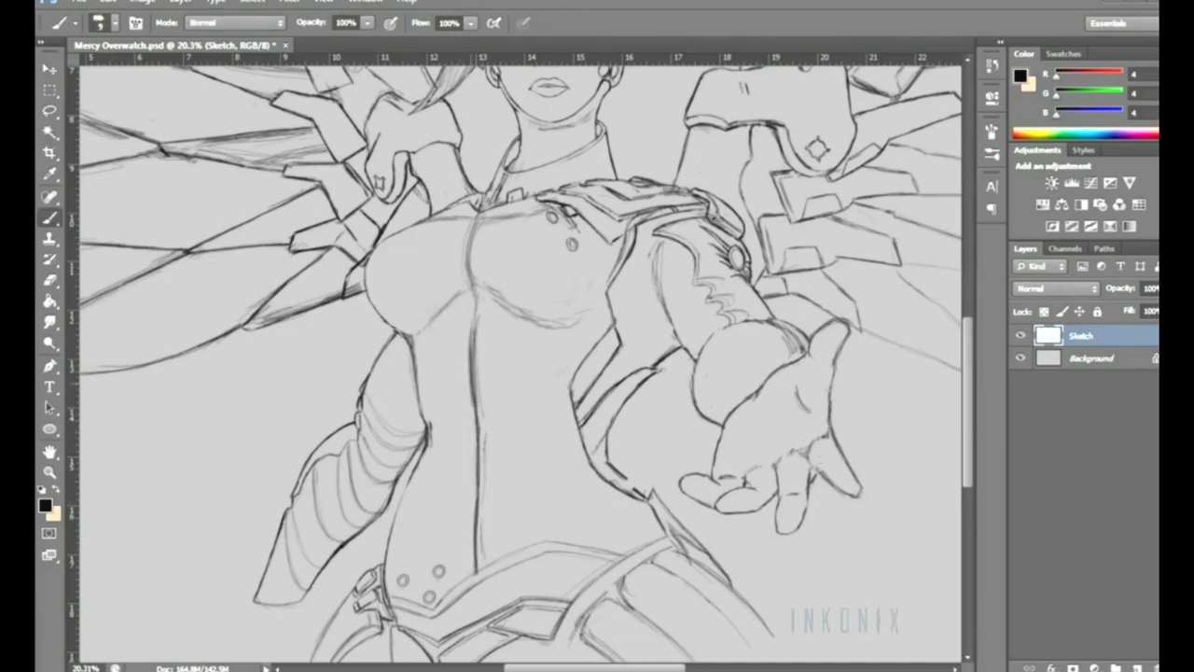
pyautogui.moveTo(471, 212); pyautogui.dragTo(475, 411)
pyautogui.press('e')
pyautogui.press('b')
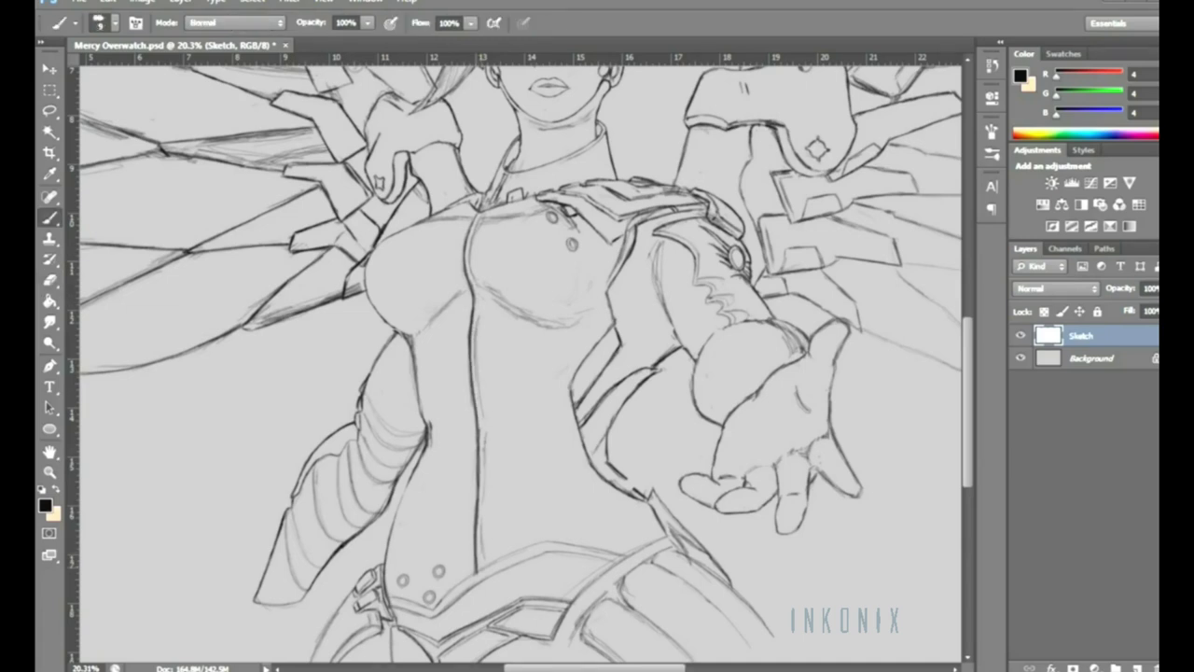
pyautogui.moveTo(484, 508); pyautogui.dragTo(476, 304)
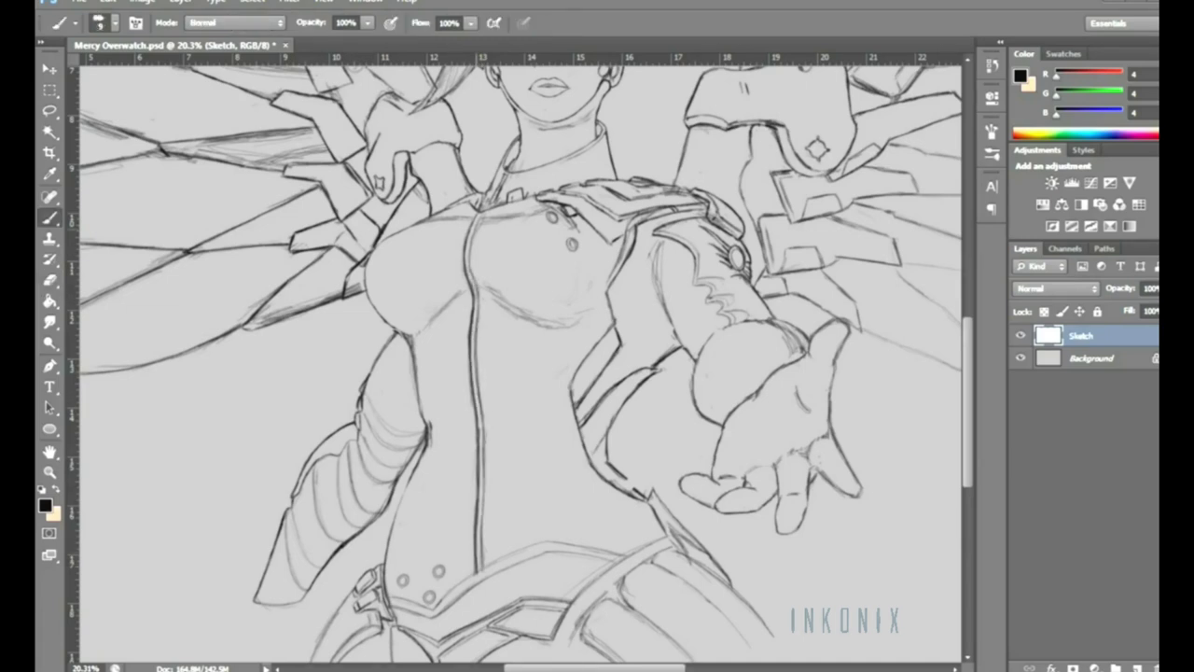
# Zoom in on the hand and sketch a first tab with strokes on the belt fold
pyautogui.scroll(-3, 521, 362)
pyautogui.scroll(6, 520, 362)
pyautogui.press('z')
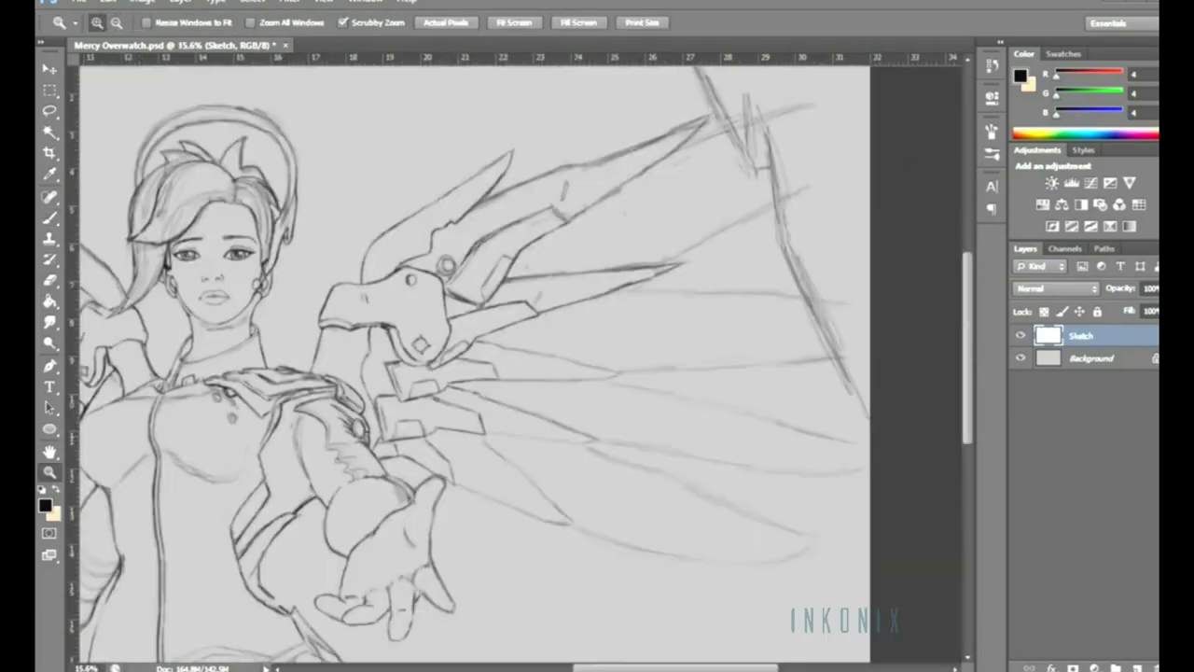
pyautogui.click(699, 597)
pyautogui.press('b')
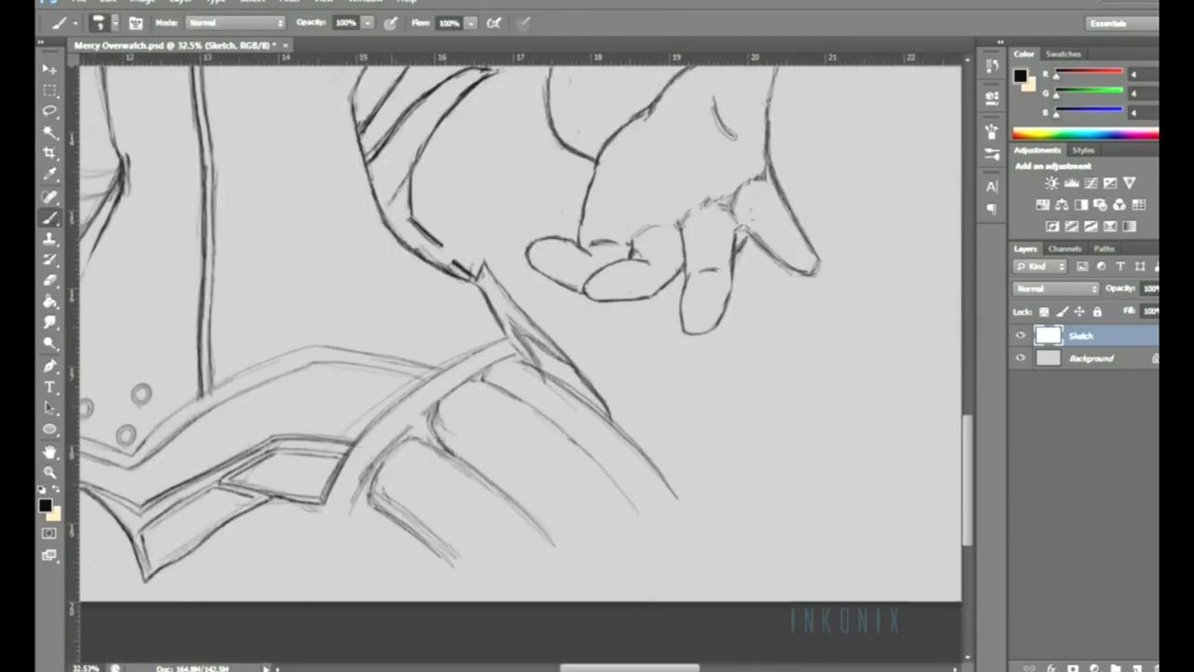
pyautogui.moveTo(359, 448); pyautogui.dragTo(419, 487)
pyautogui.moveTo(397, 446); pyautogui.dragTo(438, 467)
pyautogui.moveTo(435, 403); pyautogui.dragTo(484, 429)
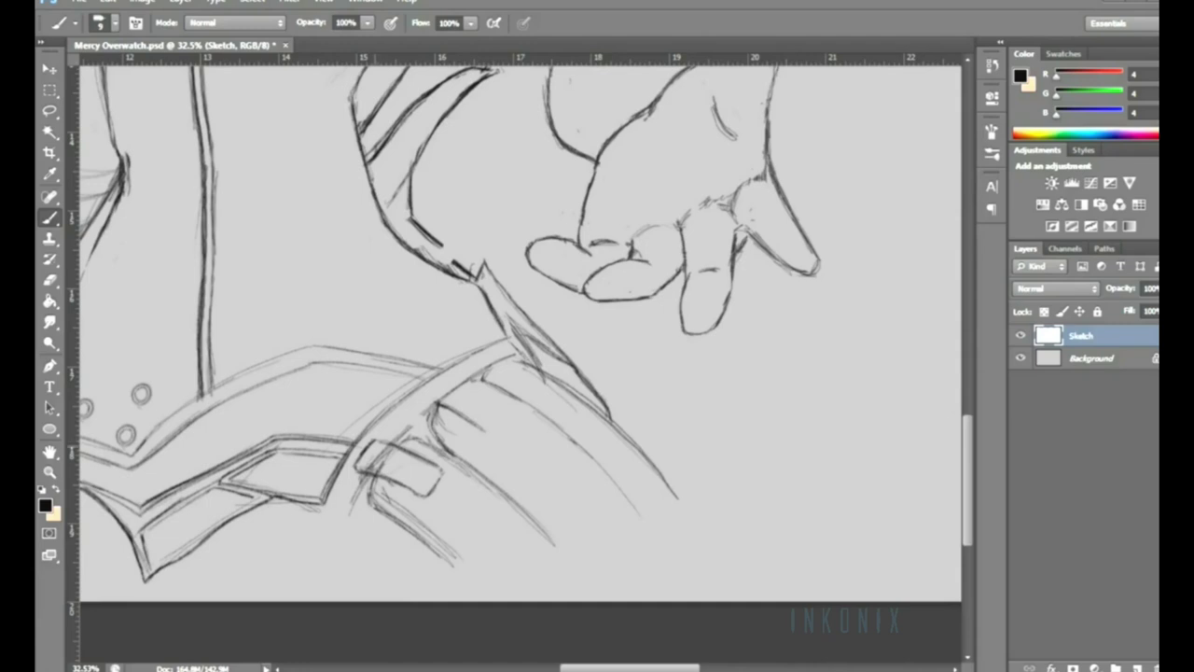
pyautogui.moveTo(448, 486); pyautogui.dragTo(440, 491)
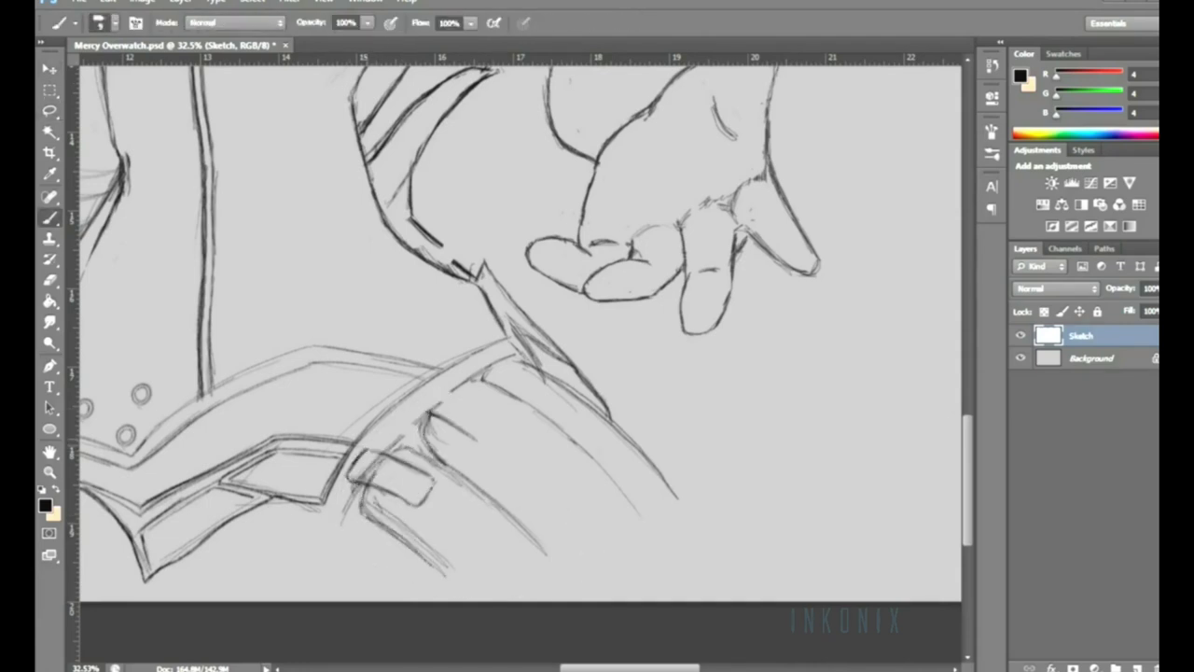
pyautogui.moveTo(399, 452)
pyautogui.mouseDown()
pyautogui.moveTo(464, 483)
pyautogui.moveTo(530, 539)
pyautogui.mouseUp()
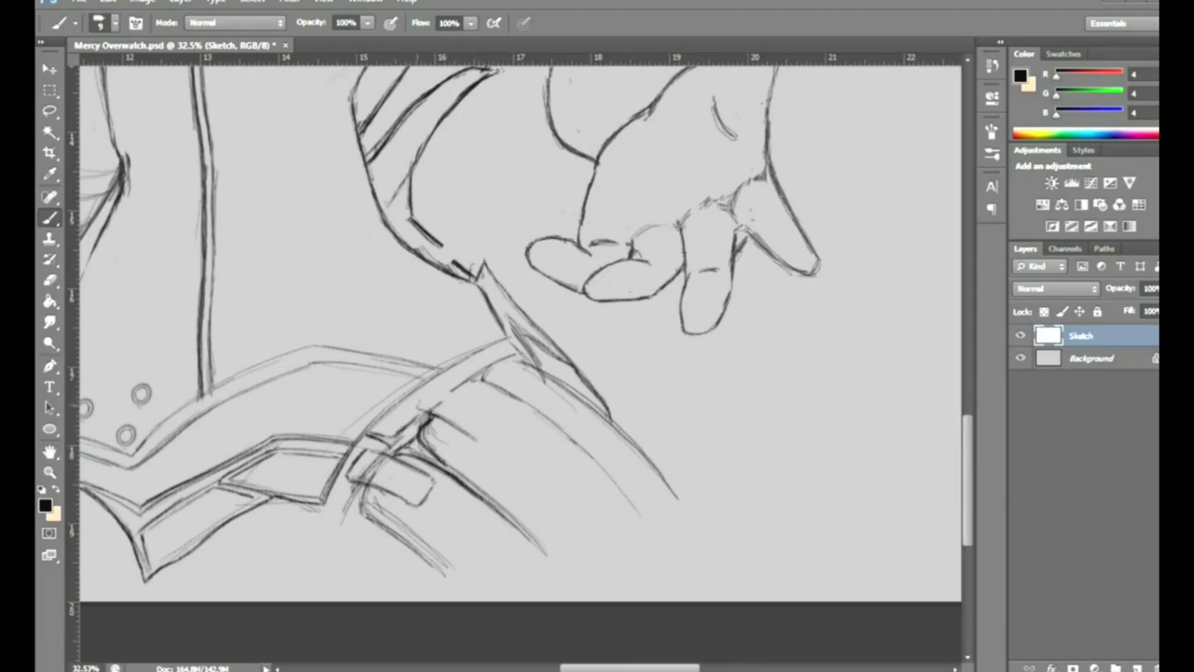
# Sketch another buckle tab and shift the belt piece slightly
pyautogui.moveTo(450, 379); pyautogui.dragTo(496, 409)
pyautogui.moveTo(429, 402); pyautogui.dragTo(466, 422)
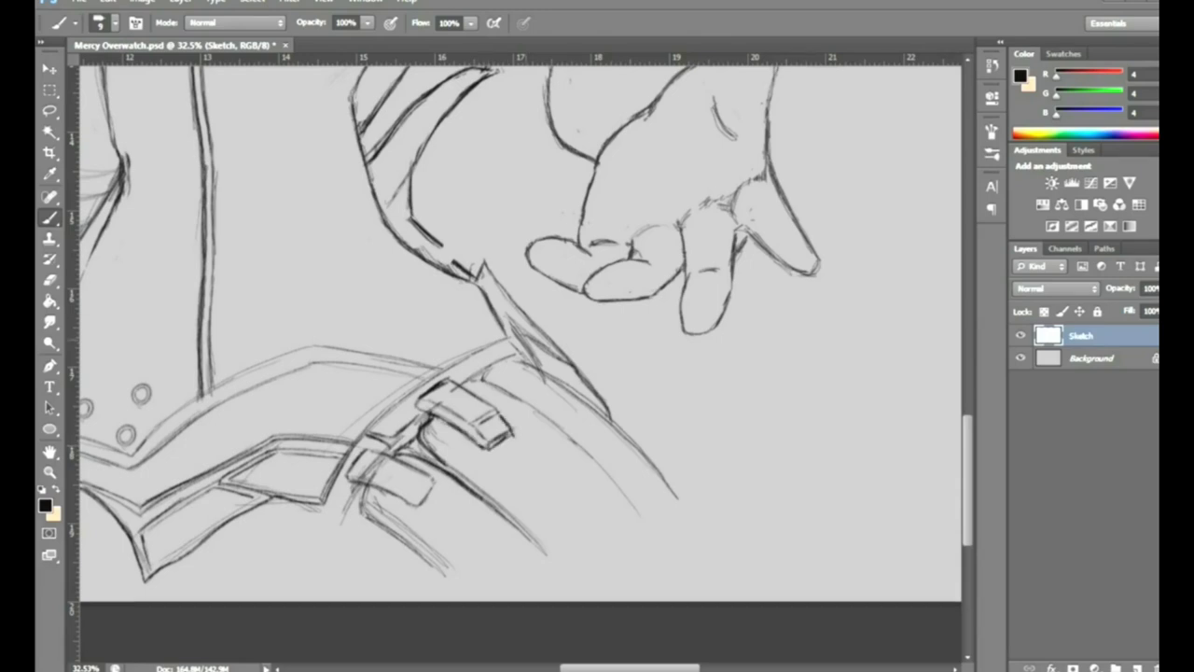
pyautogui.press('v')
pyautogui.moveTo(566, 393); pyautogui.dragTo(571, 396)
pyautogui.press('b')
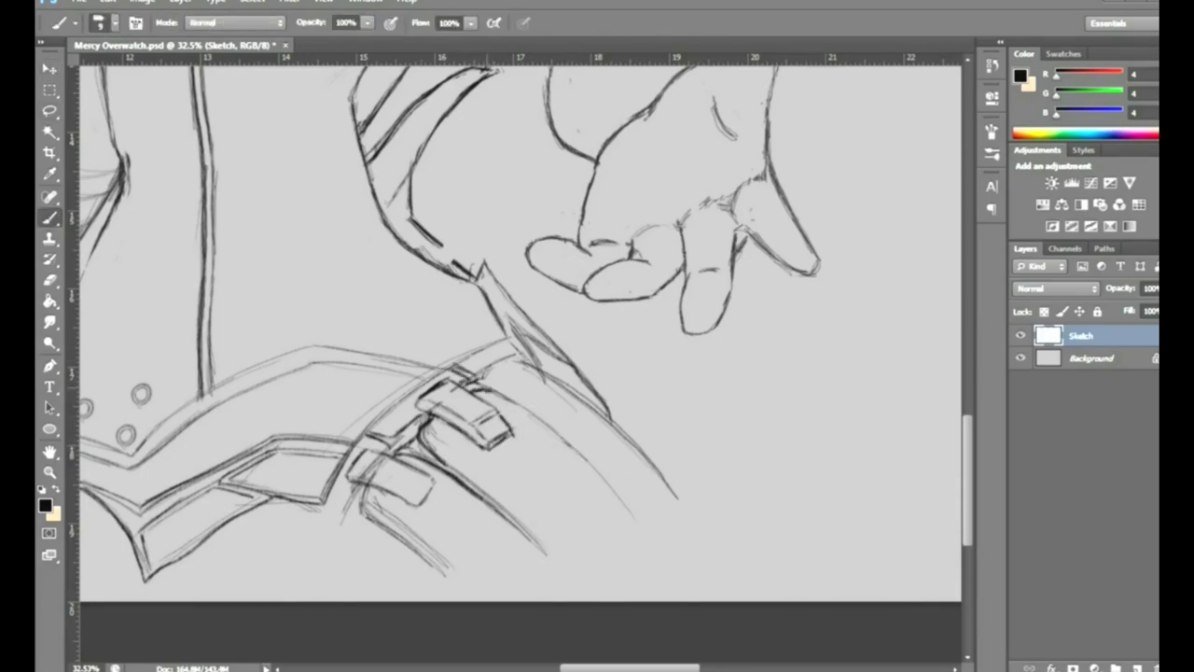
# Lasso the belt tab, then shrink and reshape it with Ctrl+T
pyautogui.press('l')
pyautogui.moveTo(478, 353); pyautogui.dragTo(485, 410)
pyautogui.hotkey('ctrl', 't')
pyautogui.moveTo(575, 337); pyautogui.dragTo(578, 351)
pyautogui.press('Return')
pyautogui.hotkey('ctrl', 't')
pyautogui.moveTo(578, 411); pyautogui.dragTo(546, 350)
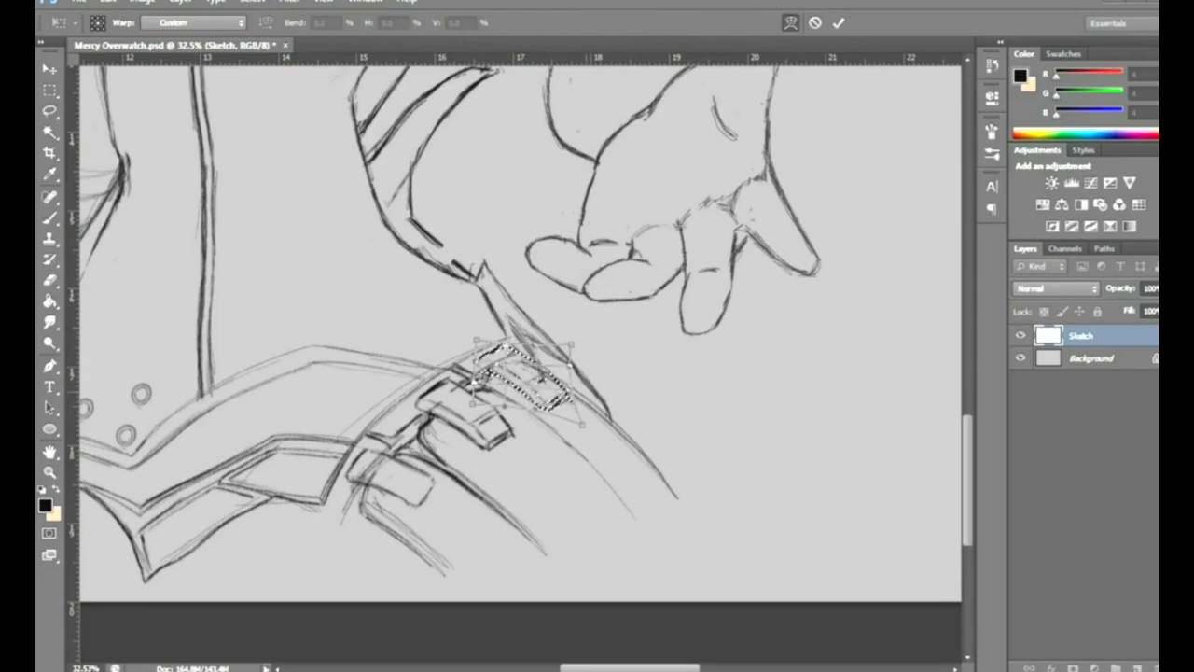
pyautogui.press('Return')
pyautogui.hotkey('ctrl', 'd')
# Erase stray lines, line the lower belt tab and darken the belt's upper edge
pyautogui.press('e')
pyautogui.moveTo(485, 369)
pyautogui.mouseDown()
pyautogui.moveTo(528, 364)
pyautogui.moveTo(546, 378)
pyautogui.moveTo(512, 317)
pyautogui.mouseUp()
pyautogui.press('b')
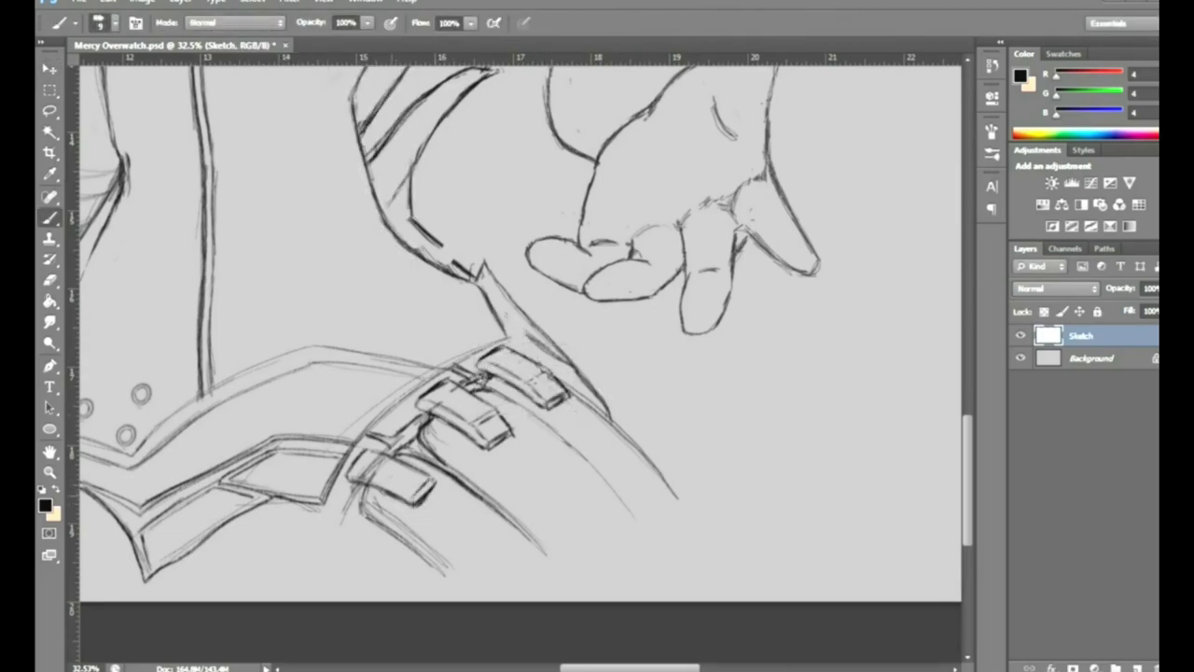
pyautogui.moveTo(399, 468); pyautogui.dragTo(416, 491)
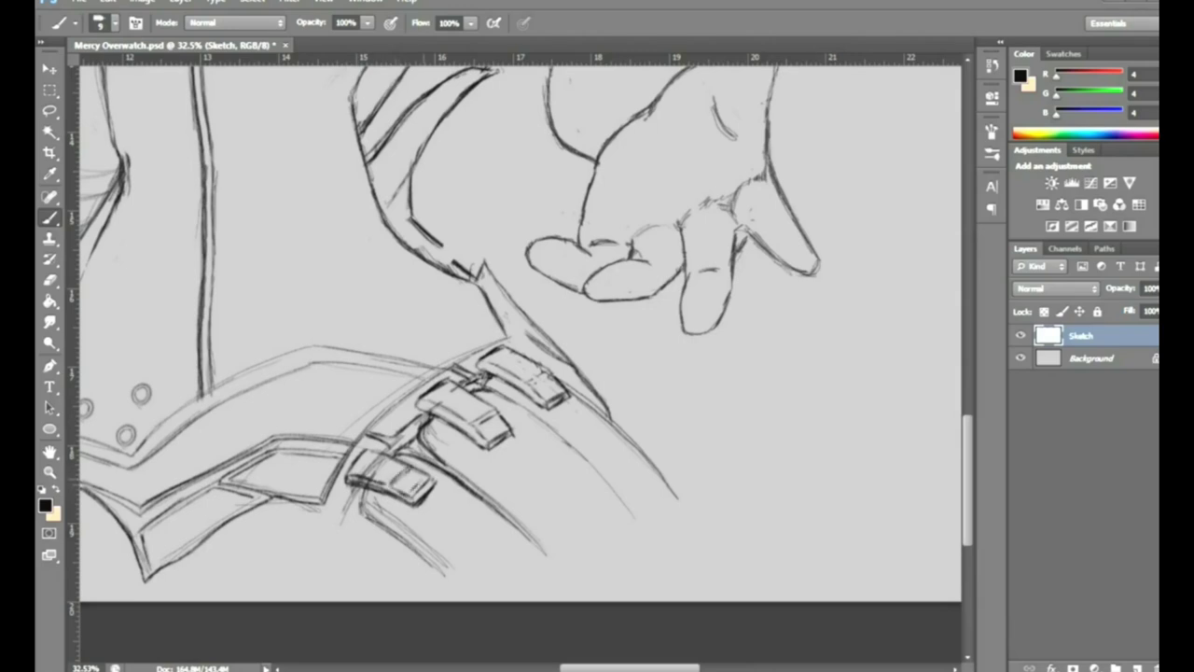
pyautogui.press('e')
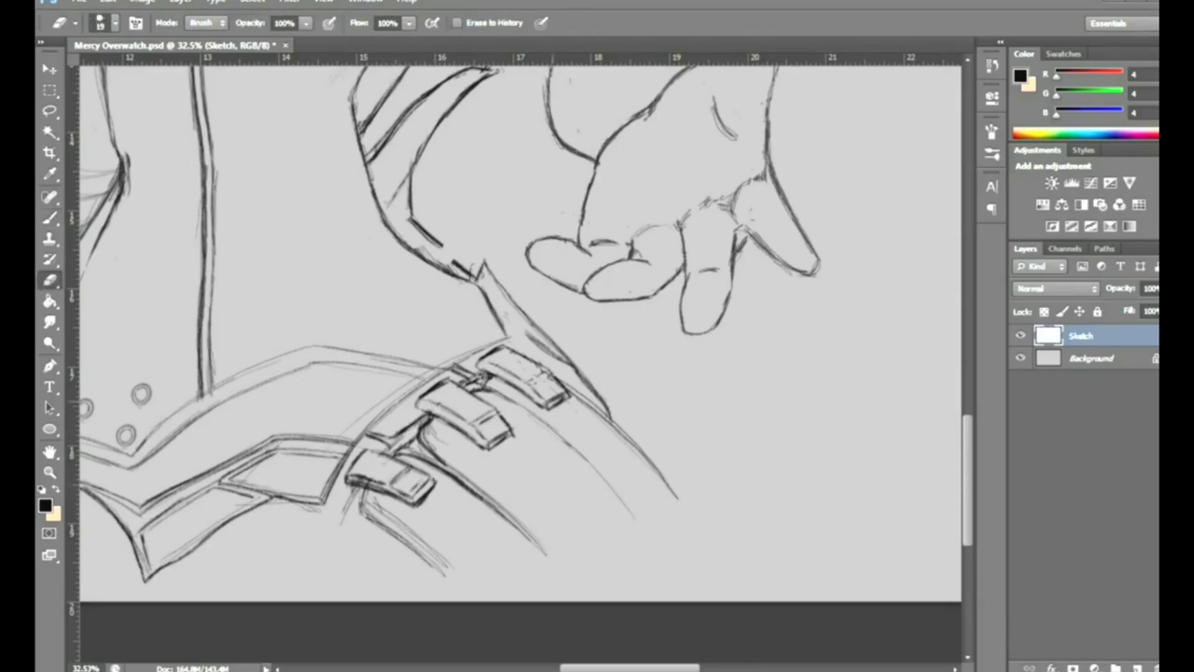
pyautogui.press('b')
pyautogui.moveTo(370, 379); pyautogui.dragTo(452, 354)
pyautogui.moveTo(336, 358)
pyautogui.mouseDown()
pyautogui.moveTo(551, 336)
pyautogui.moveTo(502, 304)
pyautogui.mouseUp()
# Extend the curved hip line and darken, trim and redraw the diagonals near the buckle
pyautogui.moveTo(571, 393); pyautogui.dragTo(685, 514)
pyautogui.moveTo(601, 381); pyautogui.dragTo(636, 433)
pyautogui.moveTo(496, 297); pyautogui.dragTo(439, 267)
pyautogui.moveTo(543, 357); pyautogui.dragTo(613, 426)
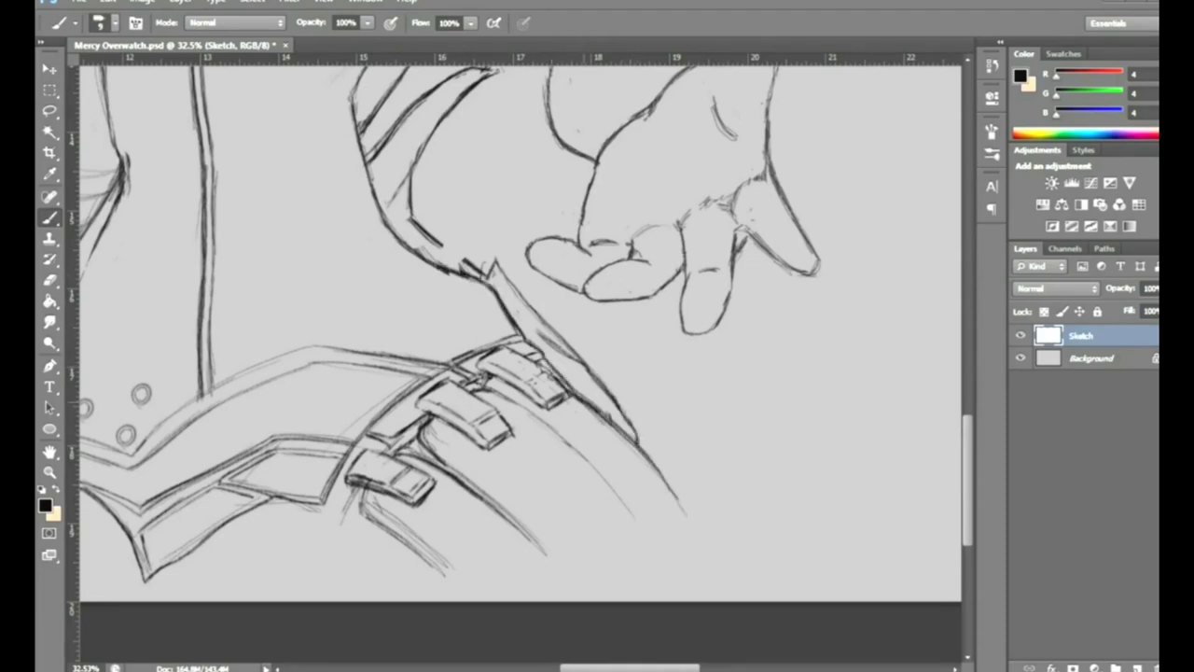
pyautogui.scroll(5, 520, 332)
pyautogui.moveTo(485, 502)
pyautogui.mouseDown()
pyautogui.moveTo(371, 428)
pyautogui.moveTo(347, 337)
pyautogui.mouseUp()
pyautogui.press('e')
pyautogui.moveTo(439, 494)
pyautogui.mouseDown()
pyautogui.moveTo(364, 392)
pyautogui.moveTo(353, 332)
pyautogui.mouseUp()
pyautogui.press('b')
pyautogui.moveTo(422, 470)
pyautogui.mouseDown()
pyautogui.moveTo(420, 402)
pyautogui.moveTo(463, 328)
pyautogui.moveTo(414, 407)
pyautogui.mouseUp()
# Lightly erase along the left diagonal line and save the document
pyautogui.press('e')
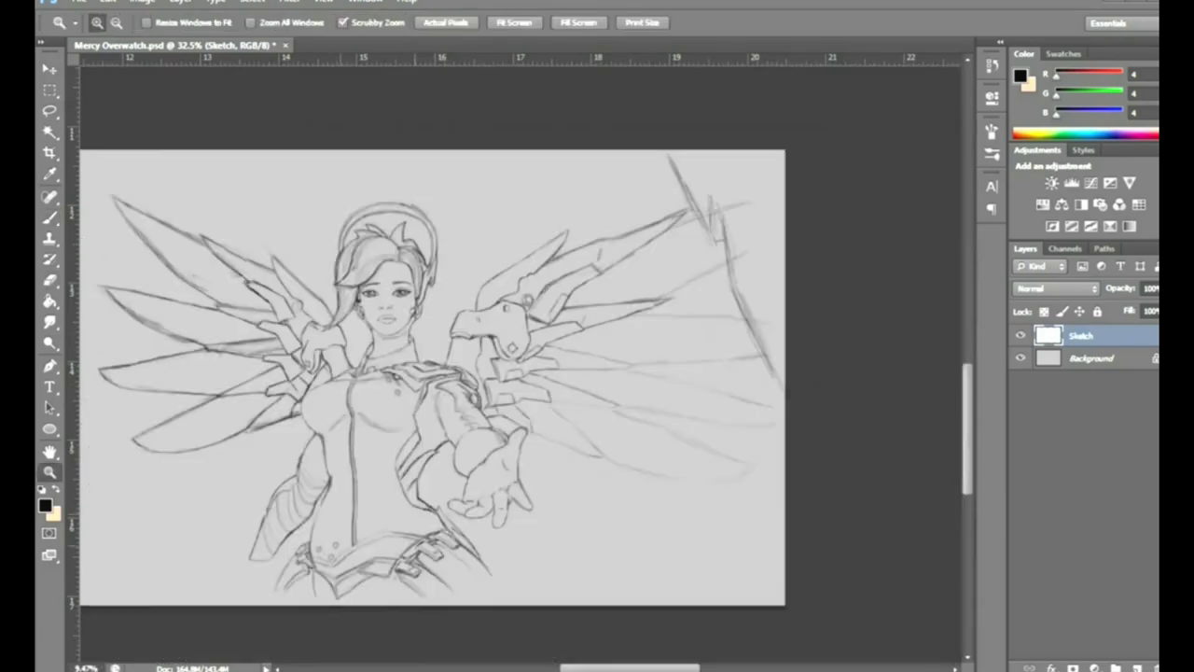
pyautogui.press('z')
pyautogui.moveTo(523, 374); pyautogui.dragTo(392, 373)
pyautogui.hotkey('ctrl', 's')
# Sketch short strokes below the left arm and a small gem near the left hand
pyautogui.moveTo(380, 551); pyautogui.dragTo(448, 550)
pyautogui.press('b')
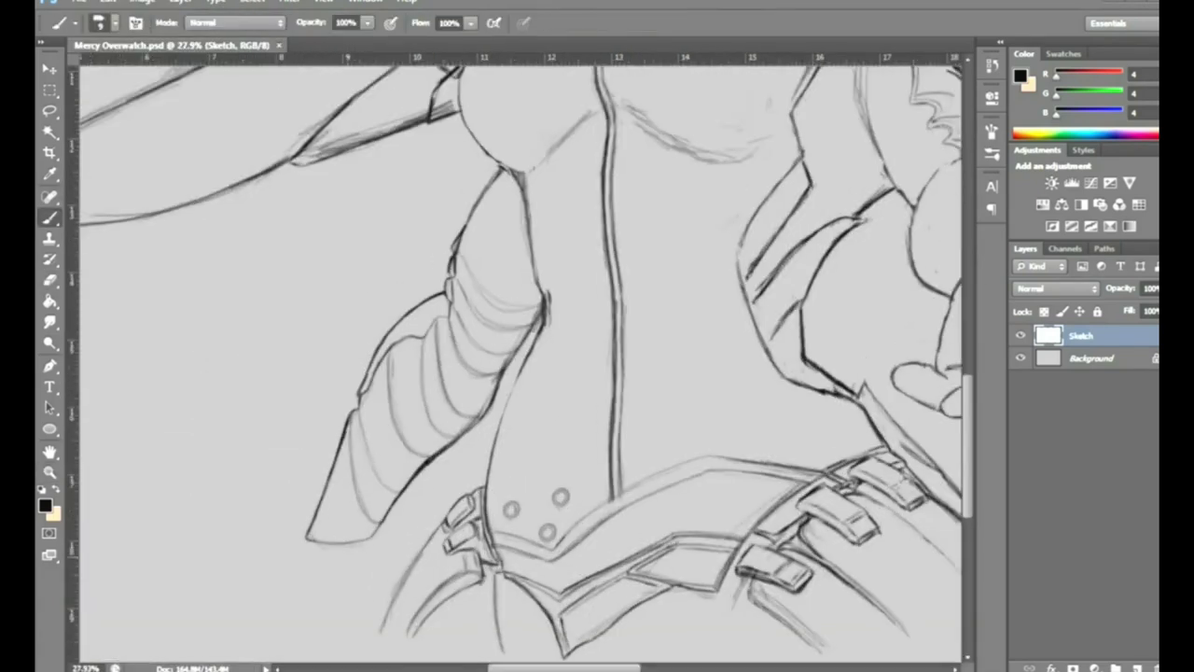
pyautogui.moveTo(372, 541); pyautogui.dragTo(274, 638)
pyautogui.moveTo(288, 577); pyautogui.dragTo(271, 635)
pyautogui.scroll(-3, 275, 597)
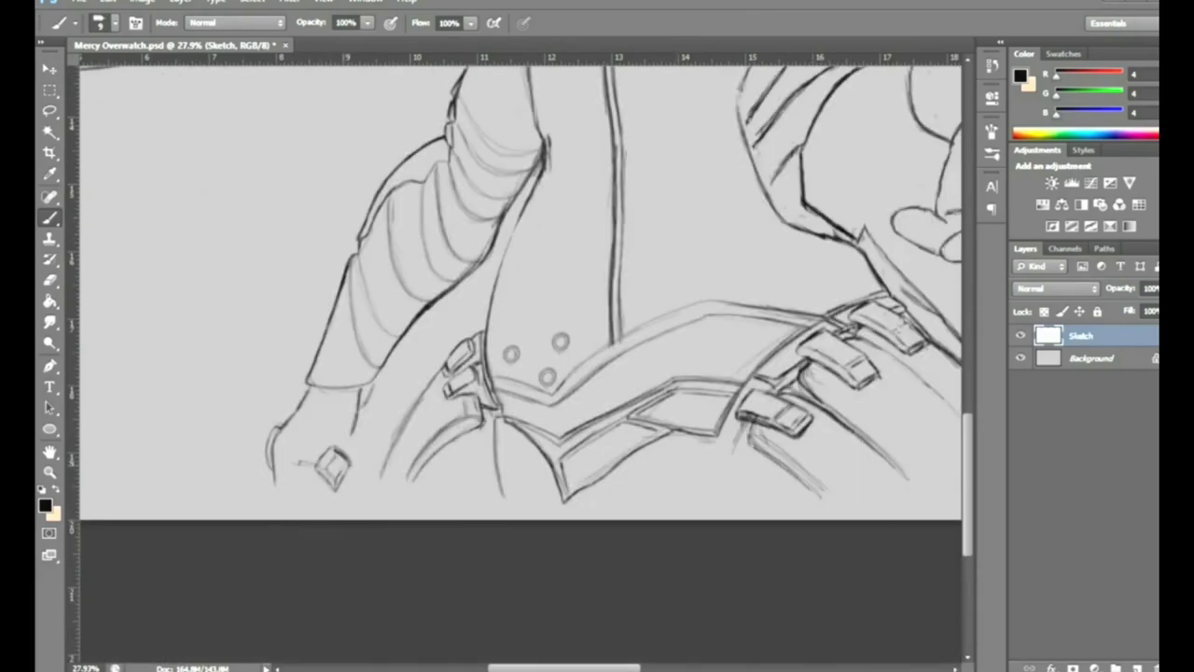
pyautogui.moveTo(348, 466)
pyautogui.mouseDown()
pyautogui.moveTo(351, 508)
pyautogui.moveTo(415, 355)
pyautogui.moveTo(471, 271)
pyautogui.mouseUp()
# Lasso the stroke near the lowered hand and rotate it into place
pyautogui.press('l')
pyautogui.moveTo(242, 402); pyautogui.dragTo(312, 490)
pyautogui.hotkey('ctrl', 't')
pyautogui.press('Return')
pyautogui.moveTo(271, 448); pyautogui.dragTo(310, 429)
# Rotate the small gem into an angled position and zoom out to the whole figure
pyautogui.press('e')
pyautogui.press('l')
pyautogui.hotkey('ctrl', 't')
pyautogui.moveTo(411, 401); pyautogui.dragTo(415, 373)
pyautogui.press('Return')
pyautogui.press('b')
pyautogui.press('z')
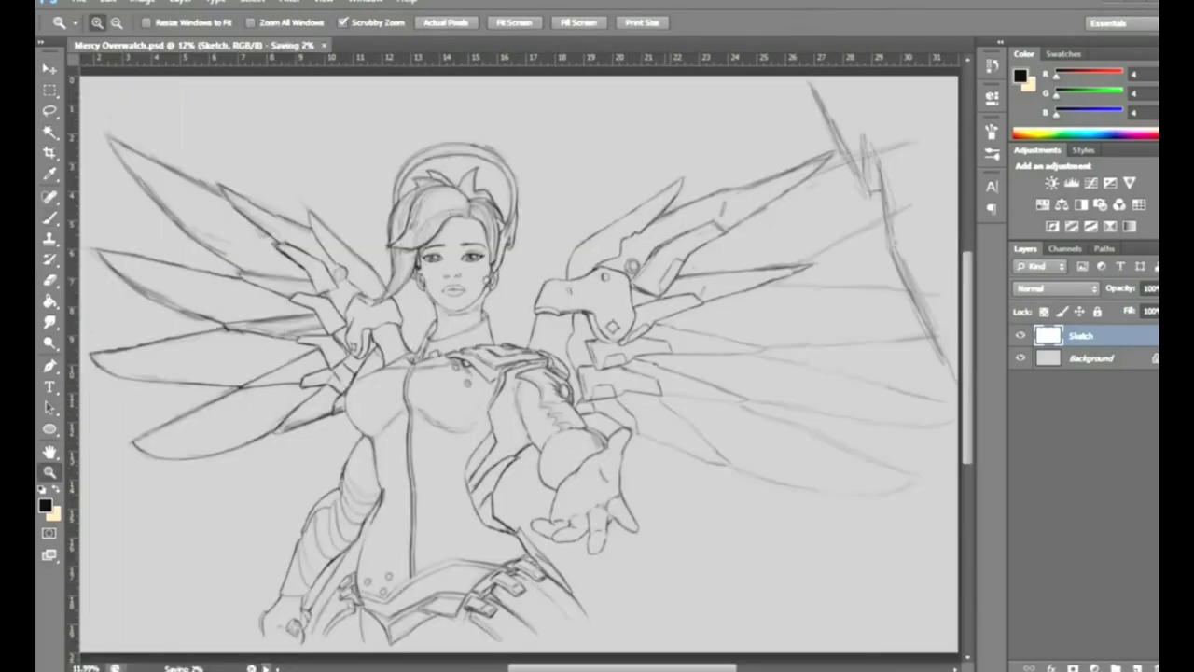
# Add a new Ink layer and give the Sketch layer a red colour overlay
pyautogui.hotkey('ctrl', 'shift', 'n')
pyautogui.press('Return')
pyautogui.doubleClick(1120, 335)
pyautogui.click(699, 439)
pyautogui.click(933, 229)
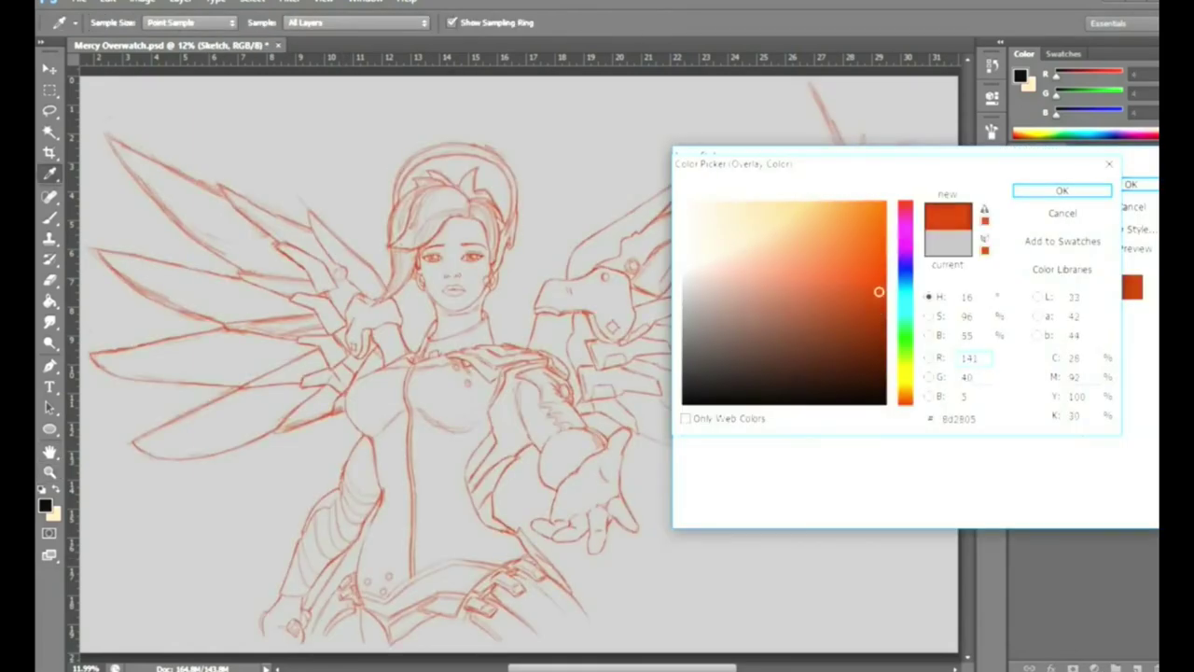
pyautogui.press('Return')
pyautogui.press('Return')
pyautogui.click(1076, 335)
# Ink the neck lines and shading strokes under the chin in black
pyautogui.rightClick(396, 345)
pyautogui.press('Escape')
pyautogui.moveTo(465, 245); pyautogui.dragTo(541, 246)
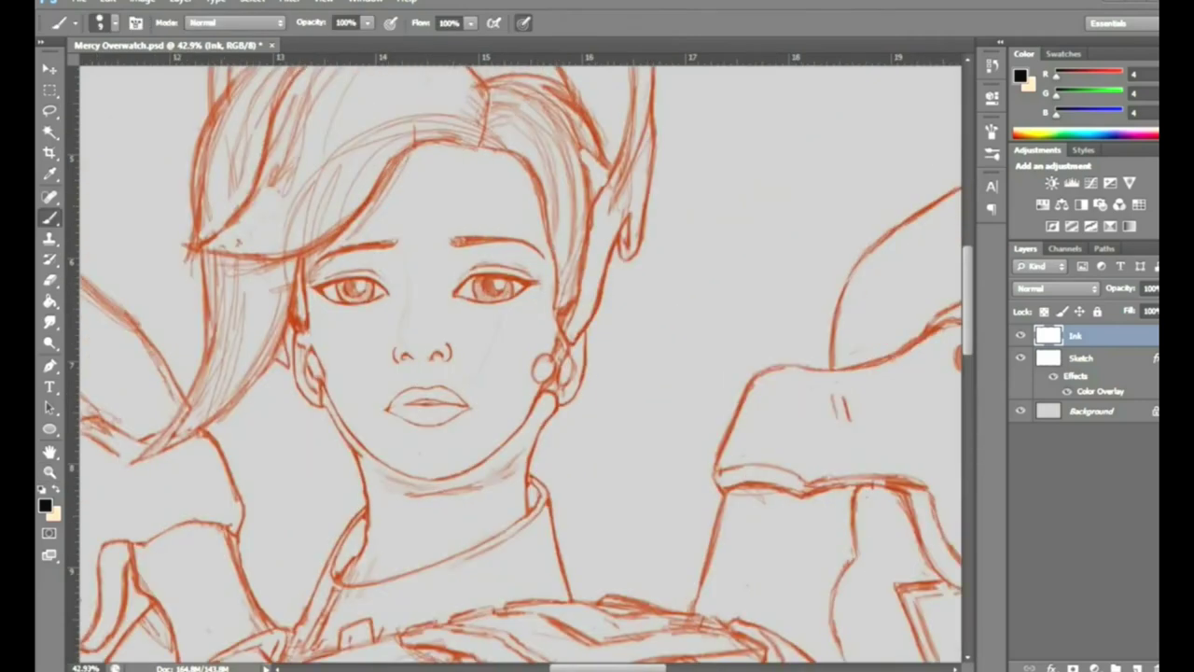
pyautogui.moveTo(347, 446); pyautogui.dragTo(365, 558)
pyautogui.moveTo(528, 450); pyautogui.dragTo(528, 512)
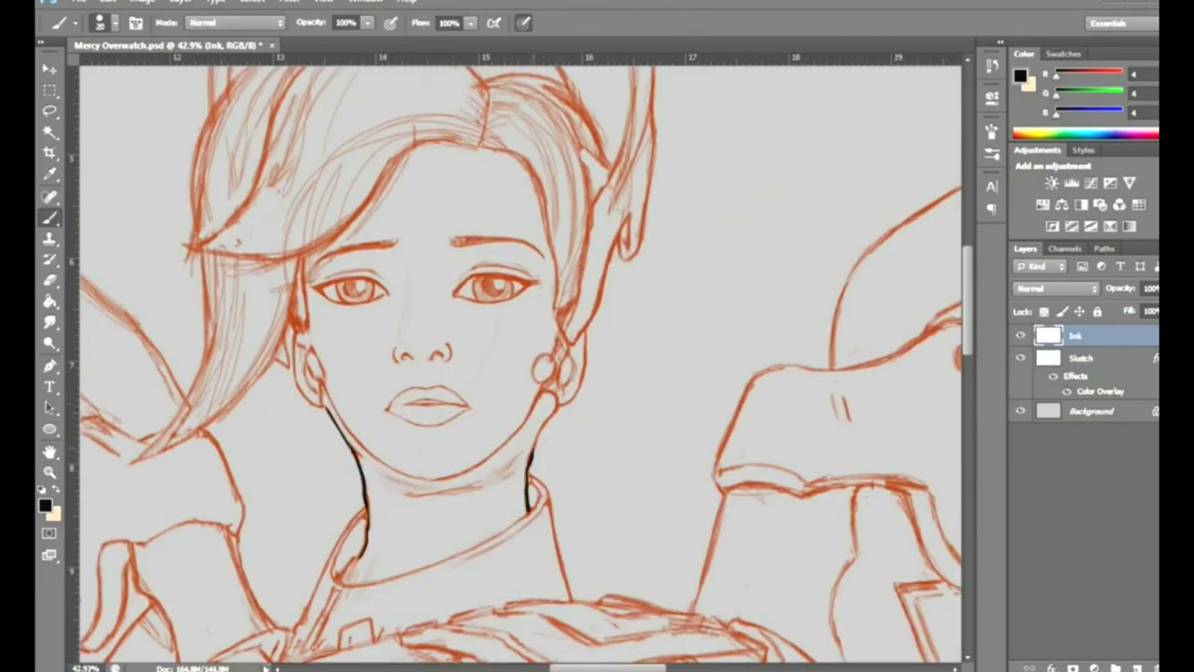
pyautogui.moveTo(522, 451); pyautogui.dragTo(498, 479)
pyautogui.moveTo(395, 474); pyautogui.dragTo(379, 479)
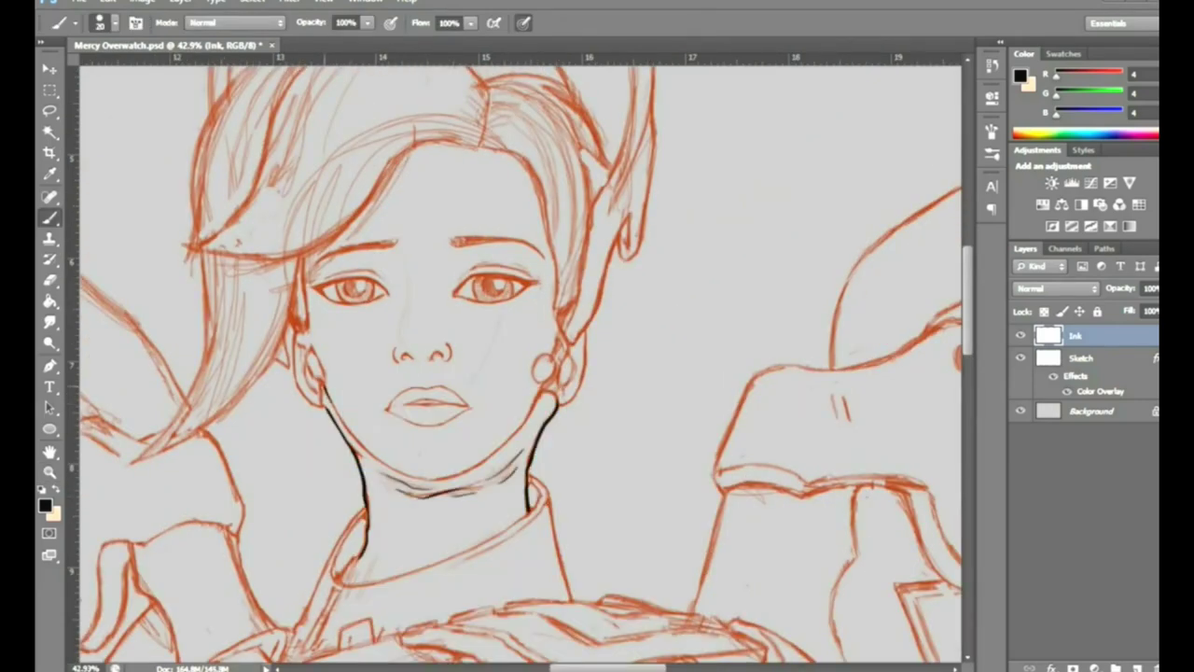
# With the canvas rotated, ink the collar edge and right side of the neck
pyautogui.press('r')
pyautogui.moveTo(653, 364)
pyautogui.mouseDown()
pyautogui.moveTo(588, 247)
pyautogui.moveTo(546, 353)
pyautogui.moveTo(444, 375)
pyautogui.mouseUp()
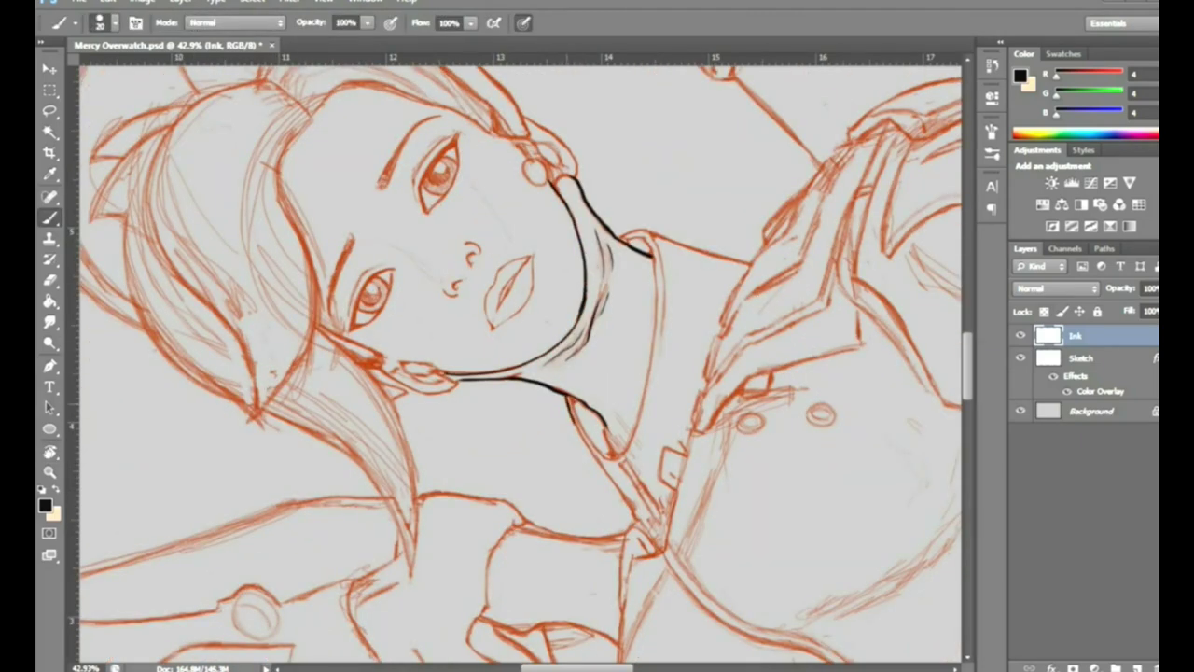
pyautogui.moveTo(566, 397); pyautogui.dragTo(644, 533)
pyautogui.moveTo(588, 458)
pyautogui.mouseDown()
pyautogui.moveTo(653, 336)
pyautogui.moveTo(646, 233)
pyautogui.moveTo(724, 513)
pyautogui.mouseUp()
pyautogui.press('r')
# Ink the left jawline and ear, then the earring details and right ear with a smaller brush
pyautogui.moveTo(445, 240); pyautogui.dragTo(474, 319)
pyautogui.moveTo(458, 259); pyautogui.dragTo(466, 301)
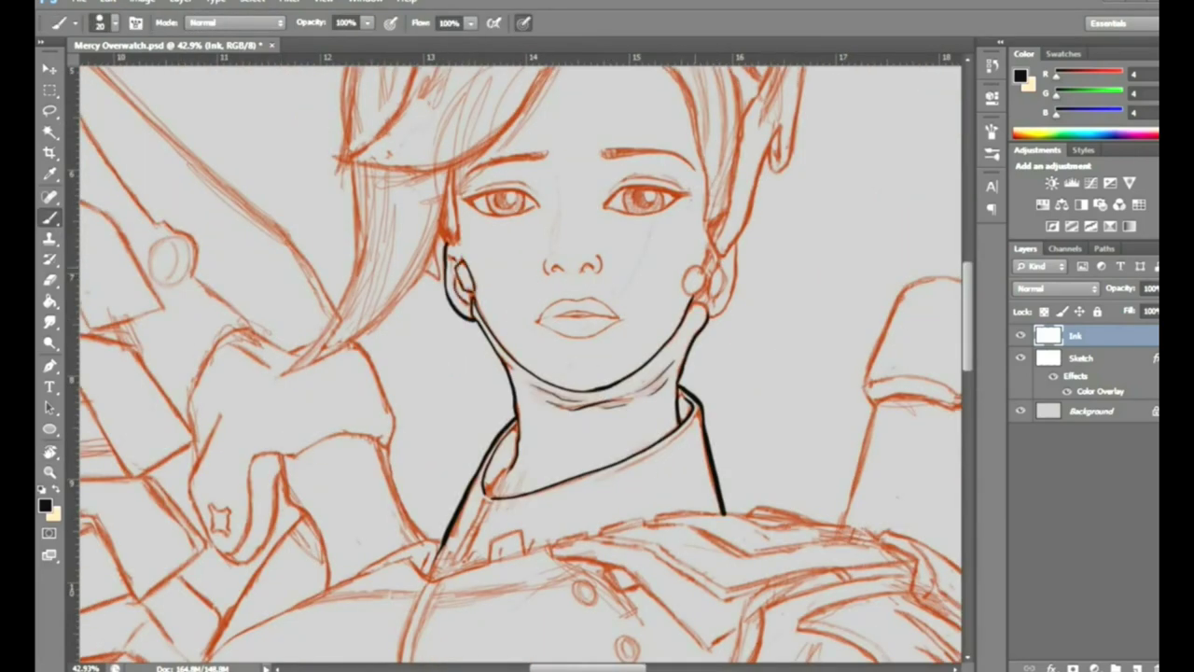
pyautogui.scroll(3, 690, 272)
pyautogui.rightClick(620, 198)
pyautogui.press('Return')
pyautogui.moveTo(672, 261)
pyautogui.mouseDown()
pyautogui.moveTo(700, 308)
pyautogui.moveTo(663, 302)
pyautogui.moveTo(695, 265)
pyautogui.mouseUp()
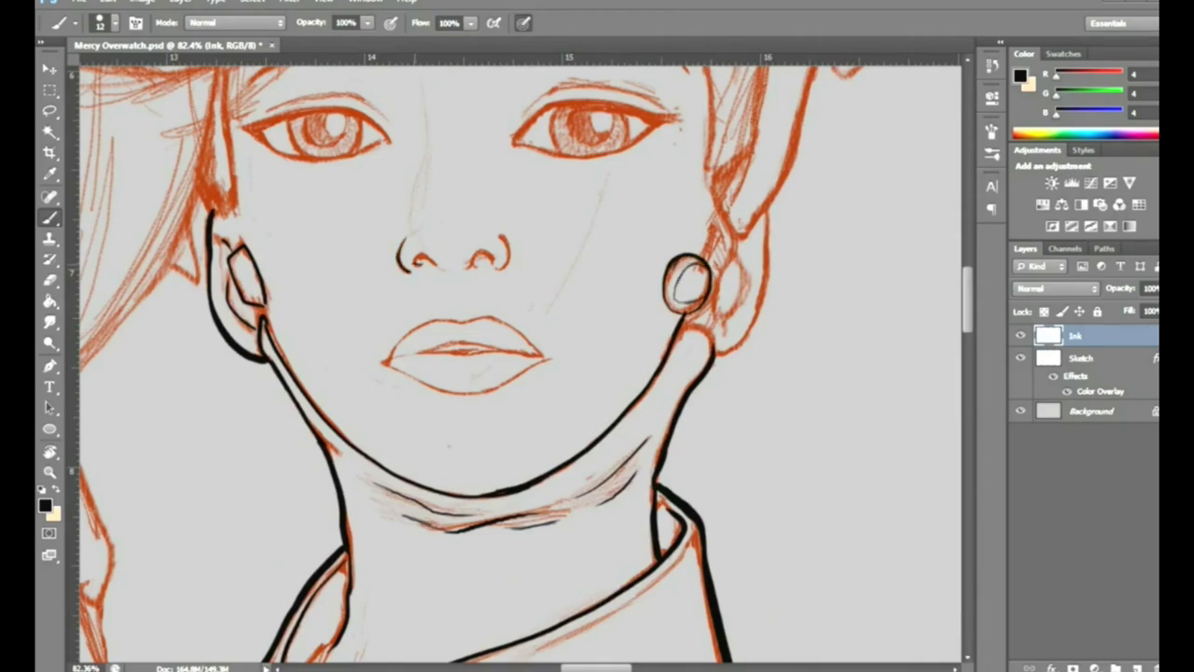
pyautogui.moveTo(681, 325)
pyautogui.mouseDown()
pyautogui.moveTo(717, 353)
pyautogui.moveTo(765, 213)
pyautogui.moveTo(718, 322)
pyautogui.mouseUp()
pyautogui.moveTo(742, 262); pyautogui.dragTo(728, 327)
# Outline the lips and the left eye, darkening its lower lid with a finer brush
pyautogui.press('r')
pyautogui.moveTo(654, 280); pyautogui.dragTo(485, 224)
pyautogui.moveTo(528, 336)
pyautogui.mouseDown()
pyautogui.moveTo(459, 487)
pyautogui.moveTo(490, 397)
pyautogui.mouseUp()
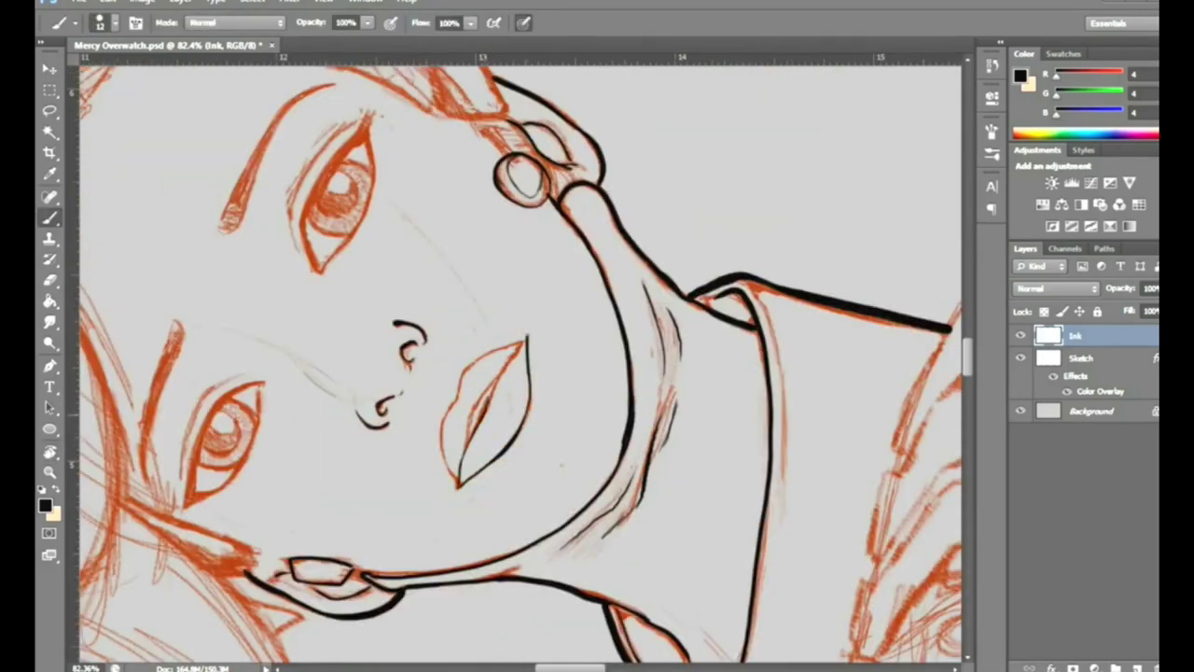
pyautogui.hscroll(-5, 476, 392)
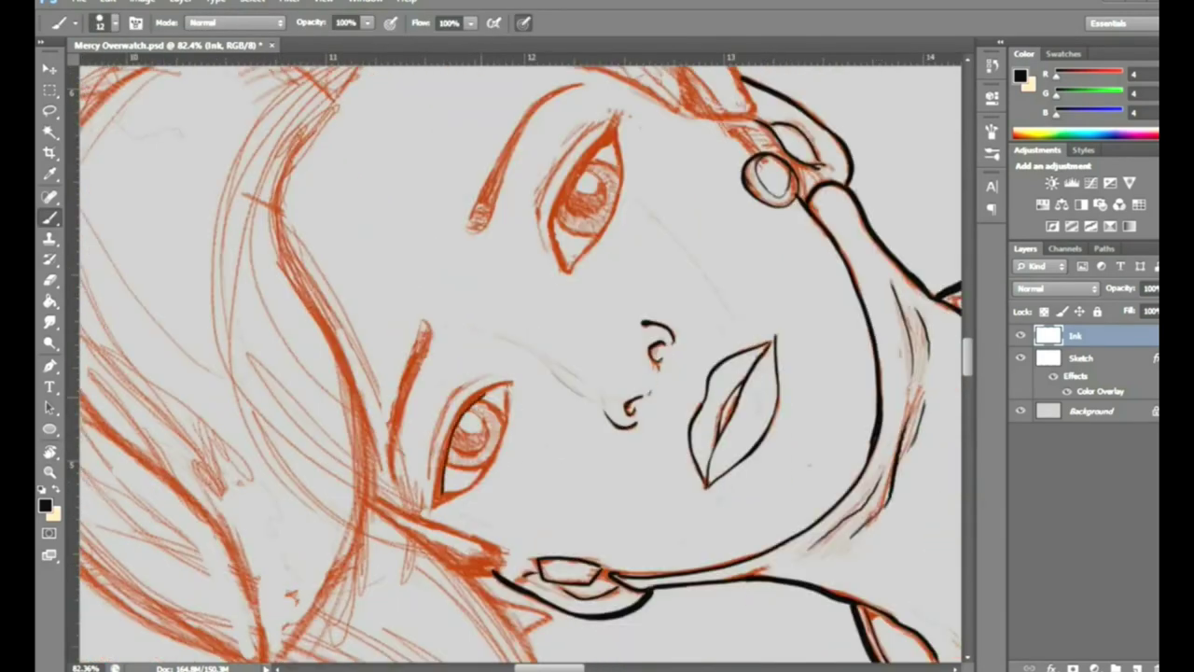
pyautogui.moveTo(512, 381); pyautogui.dragTo(433, 506)
pyautogui.rightClick(455, 503)
pyautogui.press('Return')
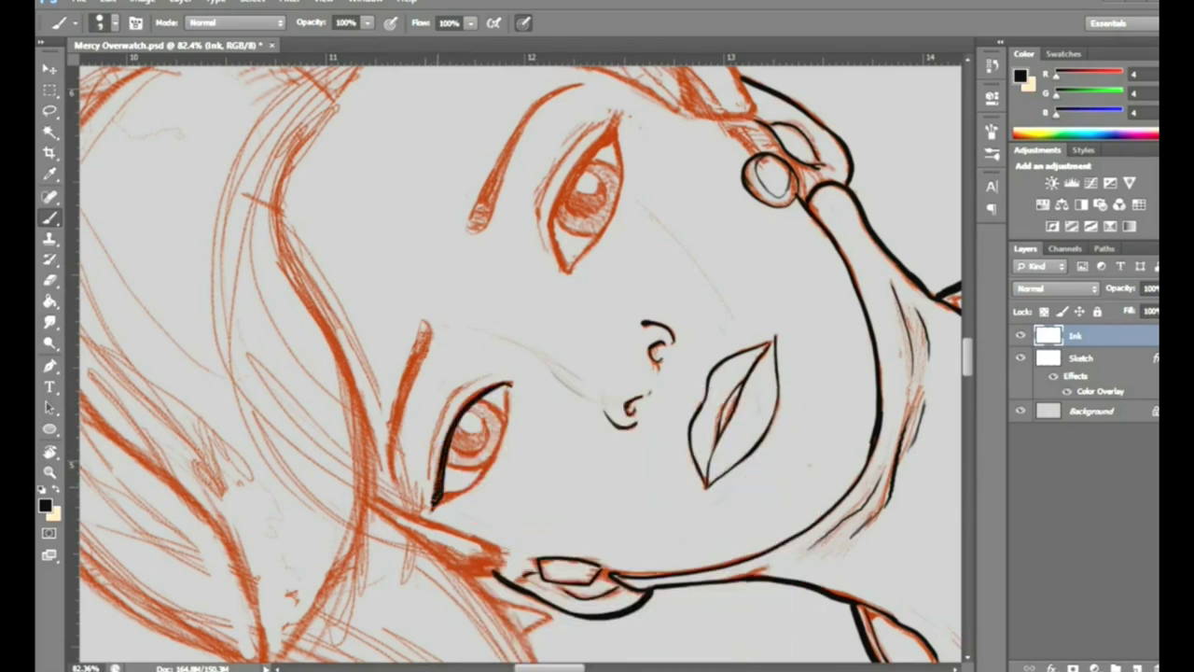
pyautogui.moveTo(446, 495); pyautogui.dragTo(496, 456)
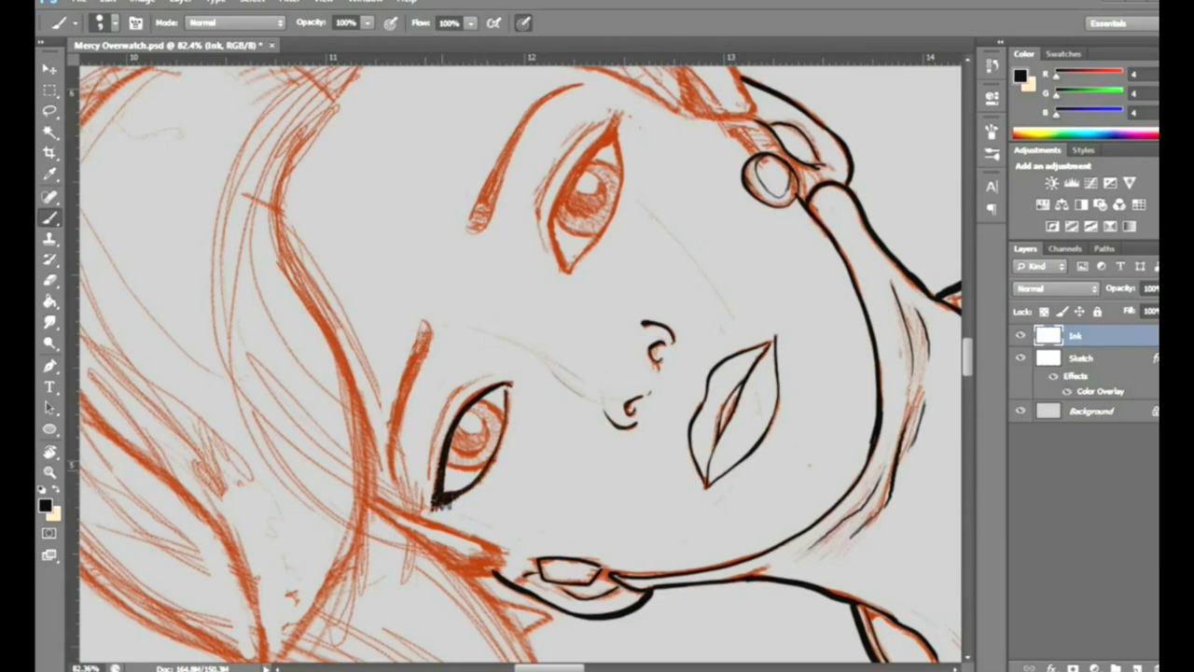
# Ink the left eyebrow, the right eye's lids and the right eyebrow in bold black
pyautogui.moveTo(426, 327); pyautogui.dragTo(390, 487)
pyautogui.moveTo(428, 322)
pyautogui.mouseDown()
pyautogui.moveTo(392, 467)
pyautogui.moveTo(423, 353)
pyautogui.moveTo(413, 366)
pyautogui.mouseUp()
pyautogui.moveTo(567, 273)
pyautogui.mouseDown()
pyautogui.moveTo(553, 196)
pyautogui.moveTo(606, 132)
pyautogui.mouseUp()
pyautogui.moveTo(559, 238)
pyautogui.mouseDown()
pyautogui.moveTo(580, 152)
pyautogui.moveTo(621, 105)
pyautogui.mouseUp()
pyautogui.moveTo(569, 177); pyautogui.dragTo(607, 135)
pyautogui.moveTo(571, 269)
pyautogui.mouseDown()
pyautogui.moveTo(612, 217)
pyautogui.moveTo(618, 123)
pyautogui.moveTo(590, 148)
pyautogui.mouseUp()
pyautogui.moveTo(547, 254)
pyautogui.mouseDown()
pyautogui.moveTo(552, 161)
pyautogui.moveTo(595, 124)
pyautogui.mouseUp()
pyautogui.moveTo(472, 224)
pyautogui.mouseDown()
pyautogui.moveTo(530, 121)
pyautogui.moveTo(580, 82)
pyautogui.moveTo(491, 198)
pyautogui.mouseUp()
pyautogui.moveTo(484, 198); pyautogui.dragTo(516, 136)
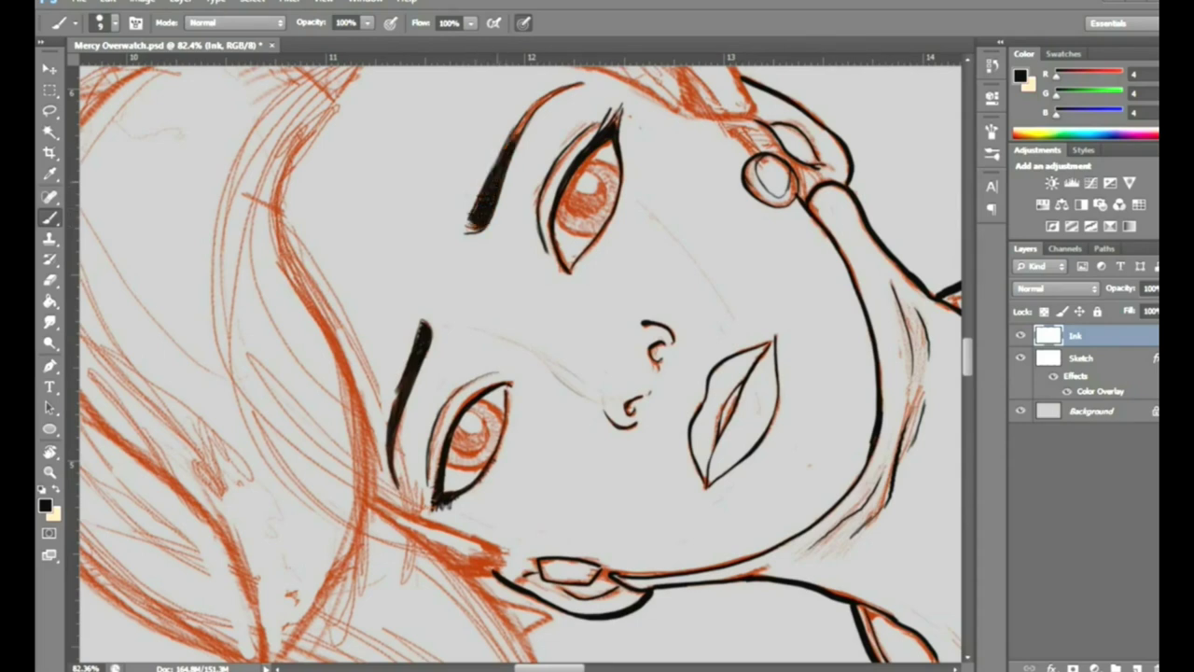
# Return the canvas view upright and go back to the inking brush
pyautogui.press('r')
pyautogui.press('Escape')
pyautogui.press('e')
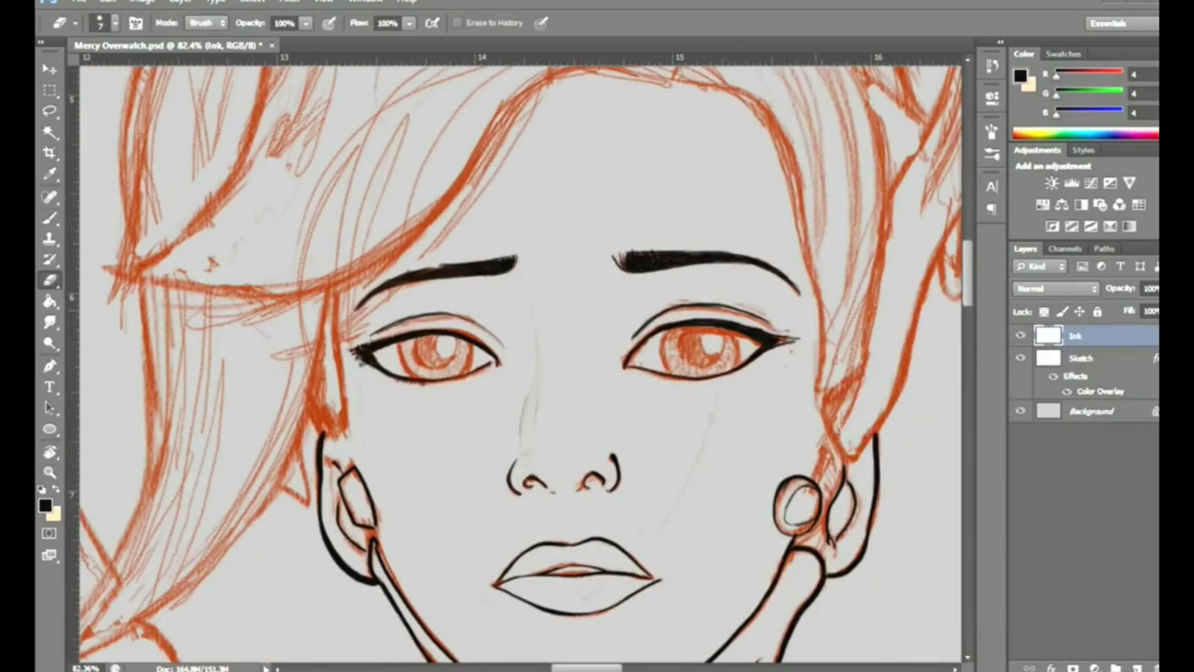
pyautogui.press('b')
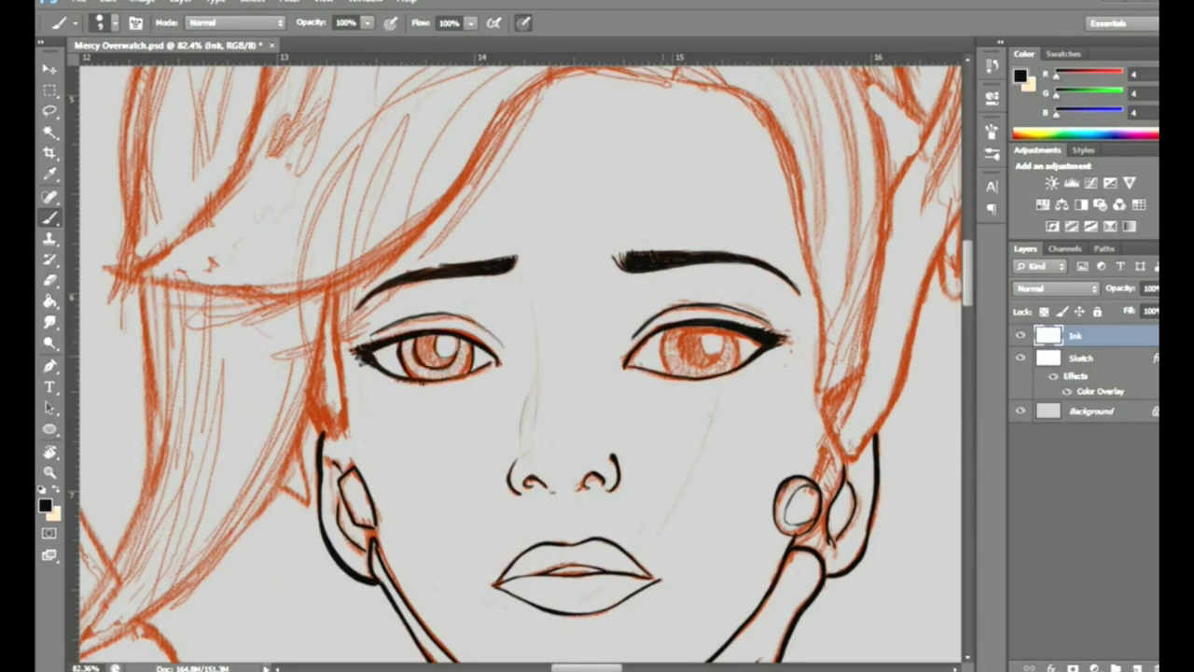
# Ink the right side of the face outline and the right hair outline
pyautogui.hotkey('ctrl', '-')
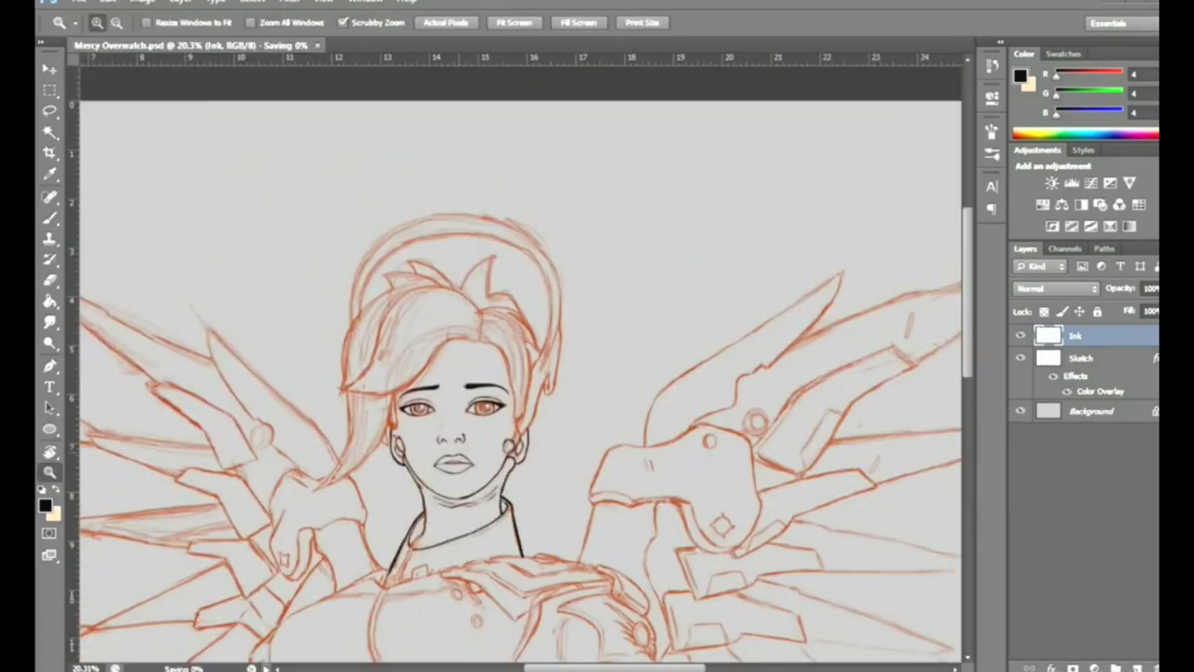
pyautogui.hotkey('ctrl', '+')
pyautogui.moveTo(468, 345); pyautogui.dragTo(490, 493)
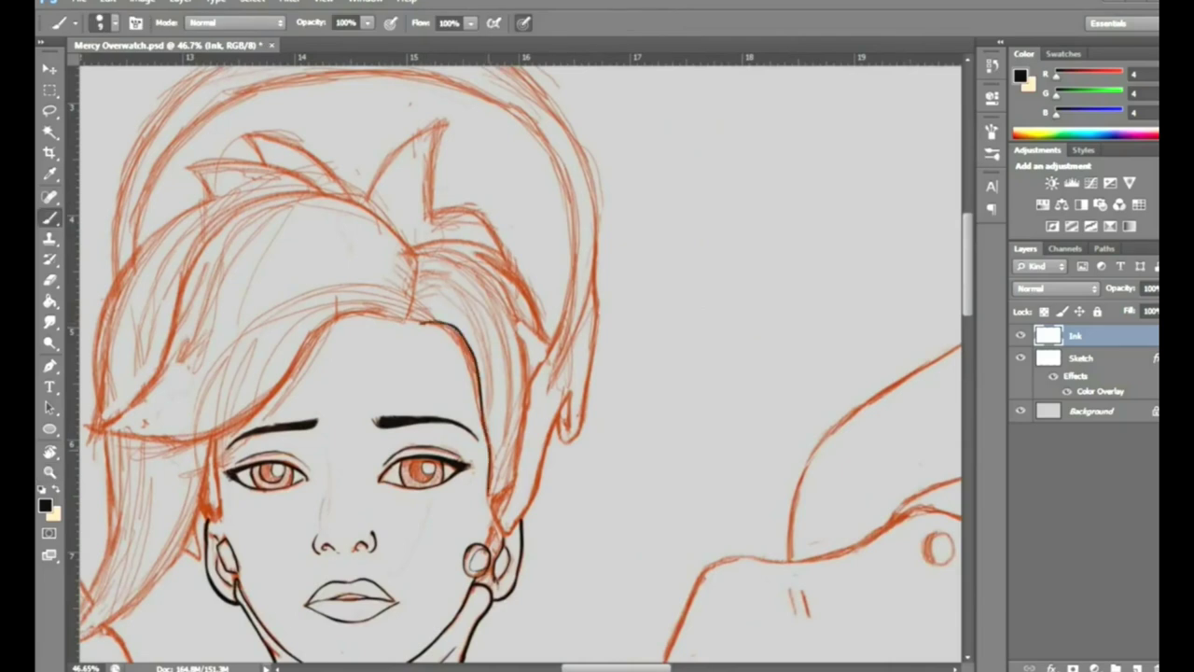
pyautogui.moveTo(526, 416); pyautogui.dragTo(509, 310)
# Add thin grey strands sweeping to the part and ink the left hairline in black
pyautogui.moveTo(392, 258)
pyautogui.mouseDown()
pyautogui.moveTo(413, 316)
pyautogui.moveTo(492, 436)
pyautogui.mouseUp()
pyautogui.moveTo(504, 351); pyautogui.dragTo(508, 474)
pyautogui.moveTo(418, 272)
pyautogui.mouseDown()
pyautogui.moveTo(498, 317)
pyautogui.moveTo(507, 308)
pyautogui.mouseUp()
pyautogui.moveTo(438, 263); pyautogui.dragTo(509, 310)
pyautogui.moveTo(187, 435)
pyautogui.mouseDown()
pyautogui.moveTo(308, 338)
pyautogui.moveTo(388, 308)
pyautogui.mouseUp()
pyautogui.moveTo(290, 334); pyautogui.dragTo(407, 300)
pyautogui.moveTo(173, 435); pyautogui.dragTo(316, 321)
pyautogui.moveTo(191, 416); pyautogui.dragTo(411, 287)
pyautogui.moveTo(233, 285); pyautogui.dragTo(411, 241)
# Ink the left hair outline and add thin strands in the left hair mass
pyautogui.moveTo(267, 276); pyautogui.dragTo(407, 211)
pyautogui.hscroll(-3, 523, 363)
pyautogui.moveTo(287, 259)
pyautogui.mouseDown()
pyautogui.moveTo(416, 196)
pyautogui.moveTo(278, 427)
pyautogui.moveTo(354, 363)
pyautogui.mouseUp()
pyautogui.hscroll(-3, 522, 364)
pyautogui.moveTo(289, 441); pyautogui.dragTo(598, 259)
pyautogui.moveTo(317, 420)
pyautogui.mouseDown()
pyautogui.moveTo(511, 203)
pyautogui.moveTo(550, 214)
pyautogui.mouseUp()
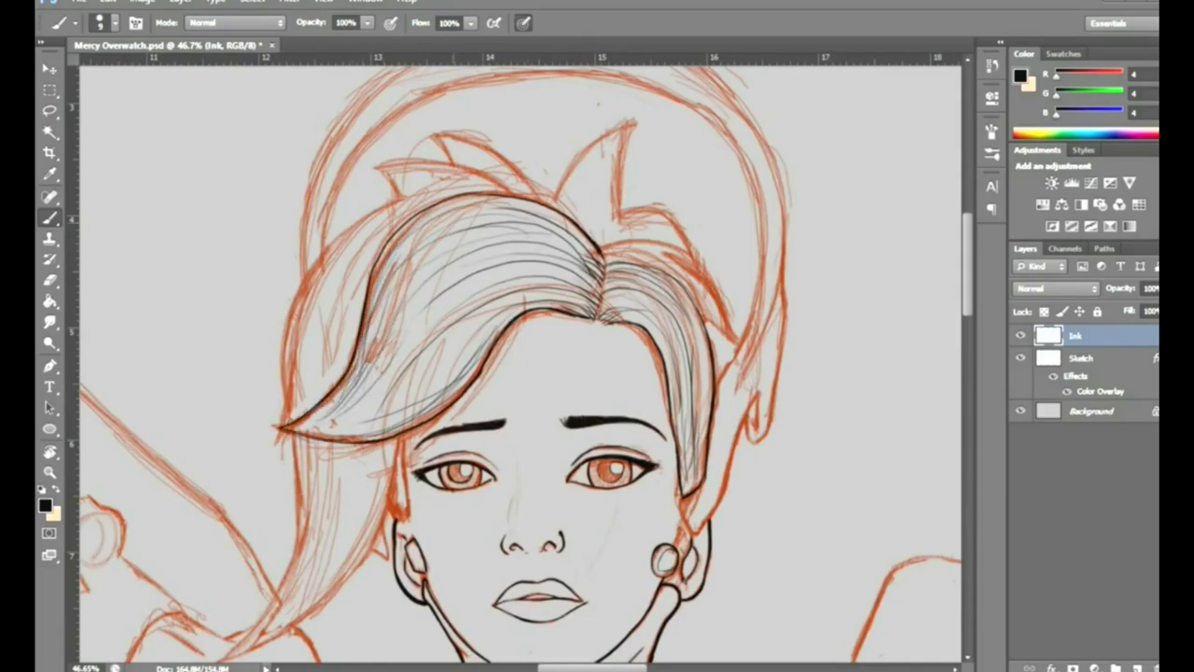
# Paint grey strands through the lower left hair lock
pyautogui.scroll(-3, 522, 364)
pyautogui.moveTo(402, 284)
pyautogui.mouseDown()
pyautogui.moveTo(369, 407)
pyautogui.moveTo(218, 517)
pyautogui.mouseUp()
pyautogui.moveTo(343, 80); pyautogui.dragTo(268, 303)
pyautogui.moveTo(322, 119); pyautogui.dragTo(285, 245)
pyautogui.moveTo(379, 91); pyautogui.dragTo(308, 246)
pyautogui.moveTo(299, 329); pyautogui.dragTo(217, 517)
pyautogui.moveTo(335, 299); pyautogui.dragTo(265, 485)
pyautogui.moveTo(387, 327); pyautogui.dragTo(336, 433)
pyautogui.moveTo(352, 165)
pyautogui.mouseDown()
pyautogui.moveTo(306, 267)
pyautogui.moveTo(285, 448)
pyautogui.mouseUp()
# Ink the spiky hair tufts on top and the right tuft outline
pyautogui.scroll(4, 523, 364)
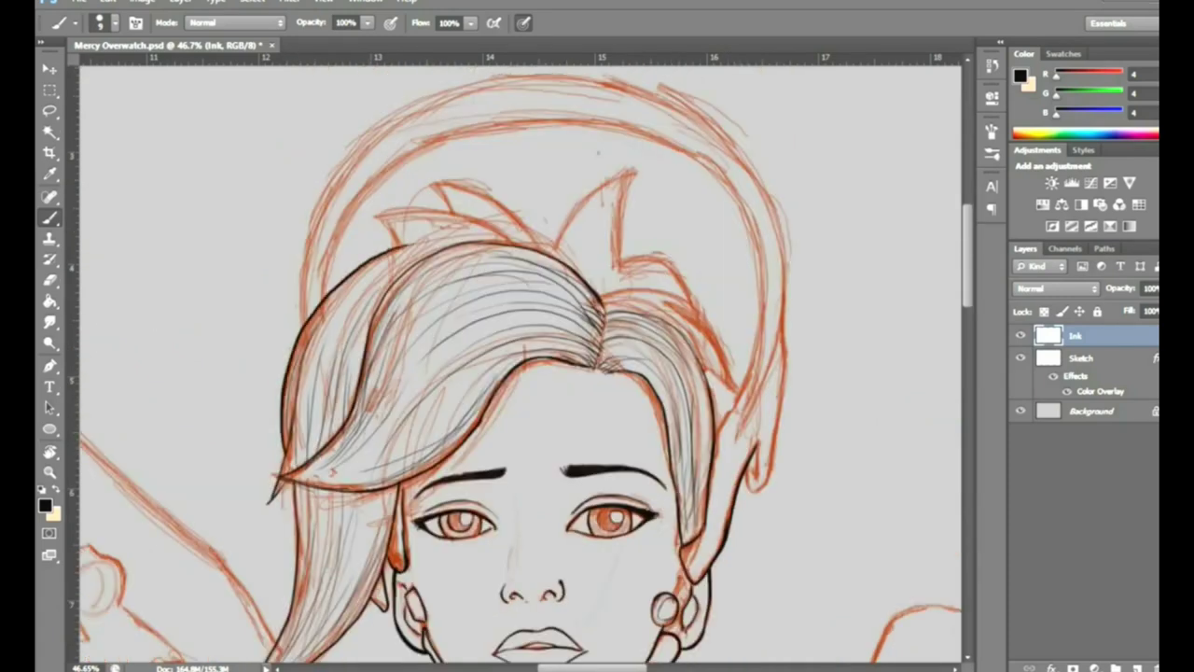
pyautogui.moveTo(383, 211); pyautogui.dragTo(517, 245)
pyautogui.moveTo(430, 182)
pyautogui.mouseDown()
pyautogui.moveTo(477, 192)
pyautogui.moveTo(547, 252)
pyautogui.mouseUp()
pyautogui.moveTo(551, 248)
pyautogui.mouseDown()
pyautogui.moveTo(641, 172)
pyautogui.moveTo(619, 265)
pyautogui.moveTo(694, 304)
pyautogui.mouseUp()
pyautogui.moveTo(603, 297); pyautogui.dragTo(679, 289)
pyautogui.moveTo(702, 365); pyautogui.dragTo(739, 400)
pyautogui.moveTo(662, 285); pyautogui.dragTo(732, 385)
pyautogui.moveTo(715, 390); pyautogui.dragTo(744, 457)
# Ink the inner and outer arcs of the halo in black
pyautogui.moveTo(337, 239)
pyautogui.mouseDown()
pyautogui.moveTo(592, 120)
pyautogui.moveTo(743, 392)
pyautogui.mouseUp()
pyautogui.moveTo(752, 497); pyautogui.dragTo(783, 334)
pyautogui.scroll(3, 784, 336)
pyautogui.moveTo(302, 437)
pyautogui.mouseDown()
pyautogui.moveTo(592, 191)
pyautogui.moveTo(772, 323)
pyautogui.mouseUp()
pyautogui.scroll(-5, 773, 323)
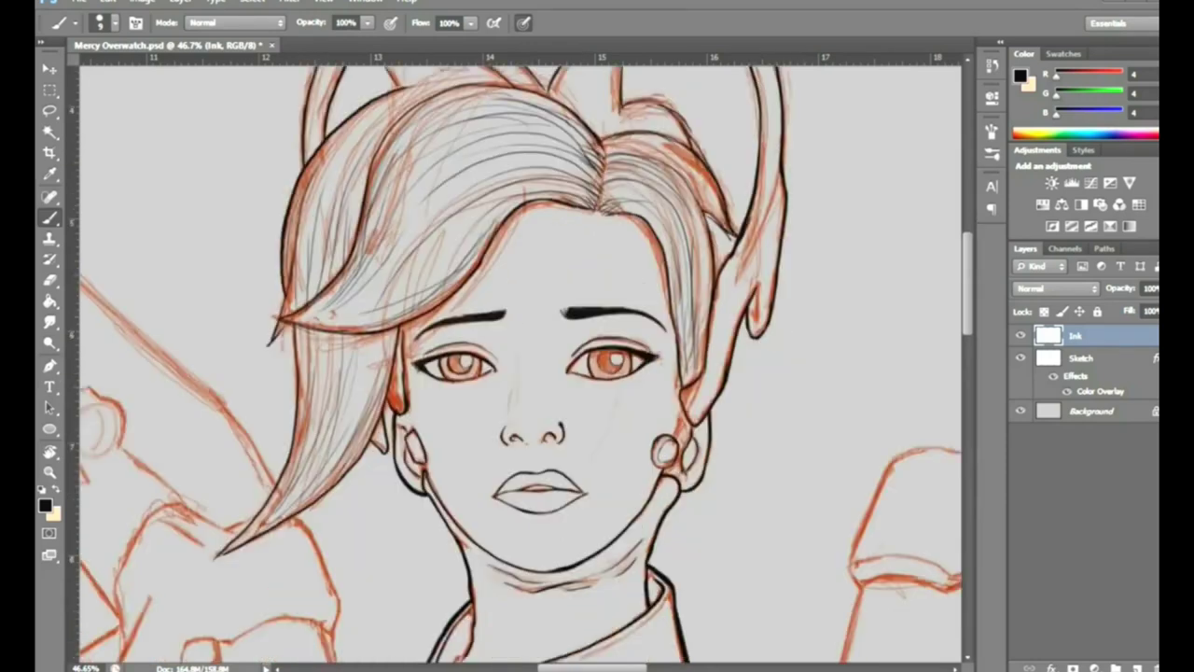
pyautogui.press('z')
pyautogui.moveTo(431, 376)
pyautogui.mouseDown()
pyautogui.moveTo(523, 376)
pyautogui.moveTo(560, 350)
pyautogui.moveTo(467, 450)
pyautogui.mouseUp()
# Ink the collar's inner edge, front opening and lower edge with its tab in black
pyautogui.press('b')
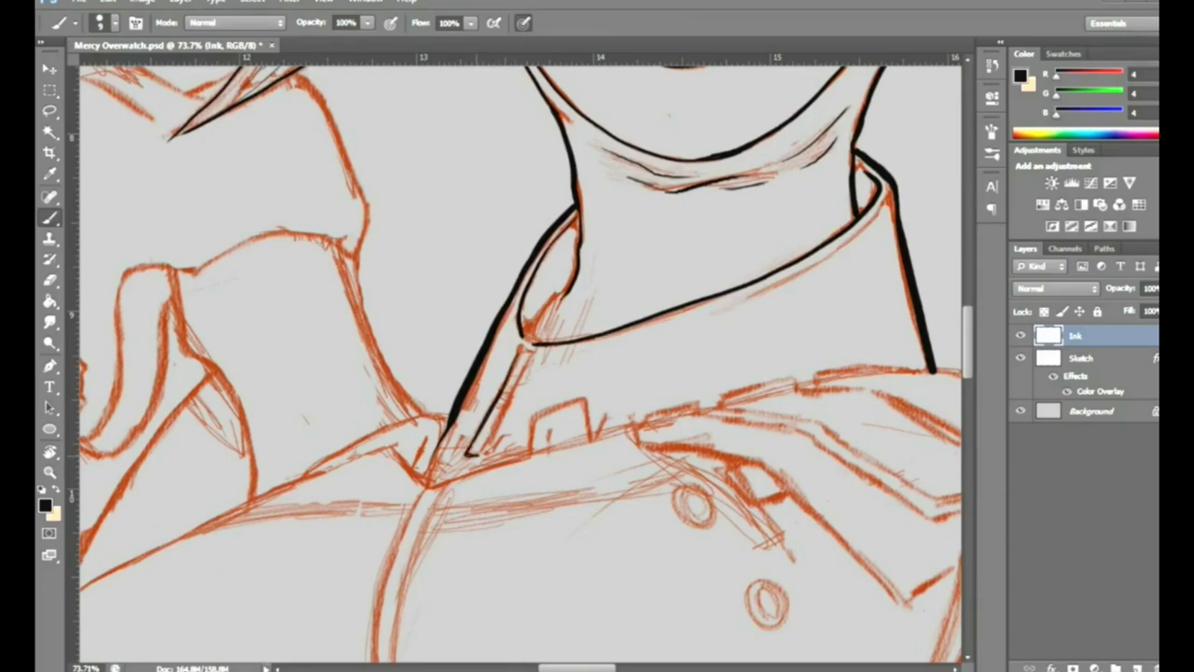
pyautogui.moveTo(687, 319); pyautogui.dragTo(885, 193)
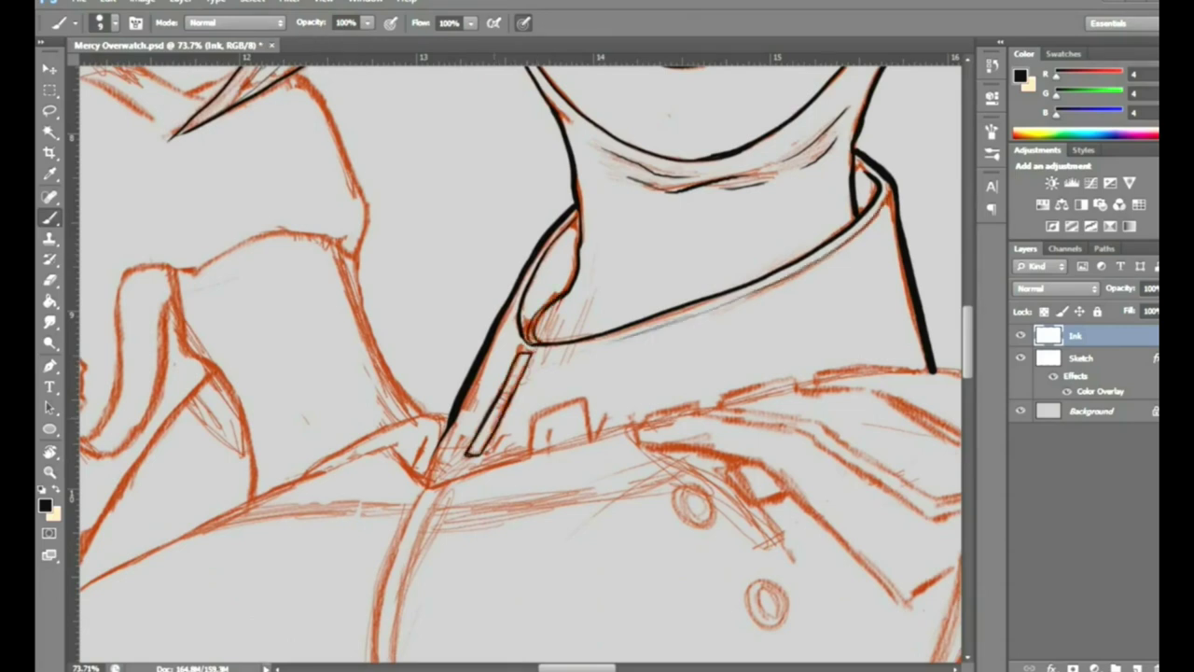
pyautogui.moveTo(440, 418); pyautogui.dragTo(299, 478)
pyautogui.moveTo(429, 485); pyautogui.dragTo(592, 437)
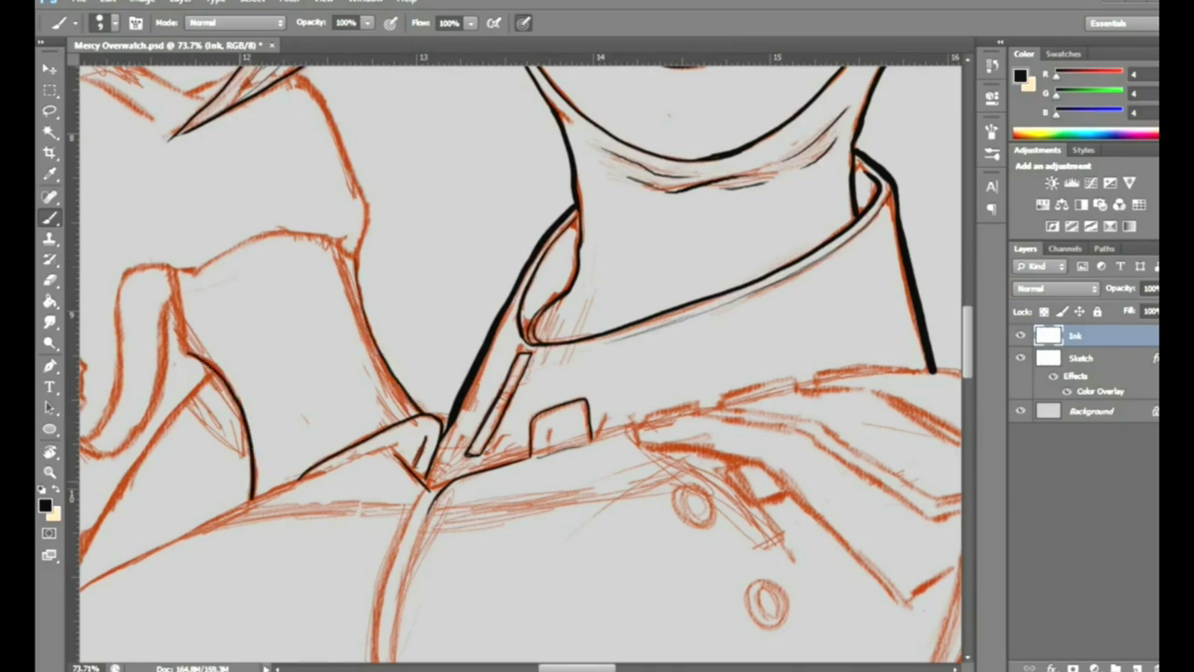
# Ink the left shoulder outline and the glove contours in black
pyautogui.moveTo(467, 355); pyautogui.dragTo(749, 583)
pyautogui.moveTo(638, 489); pyautogui.dragTo(578, 311)
pyautogui.moveTo(478, 506); pyautogui.dragTo(635, 472)
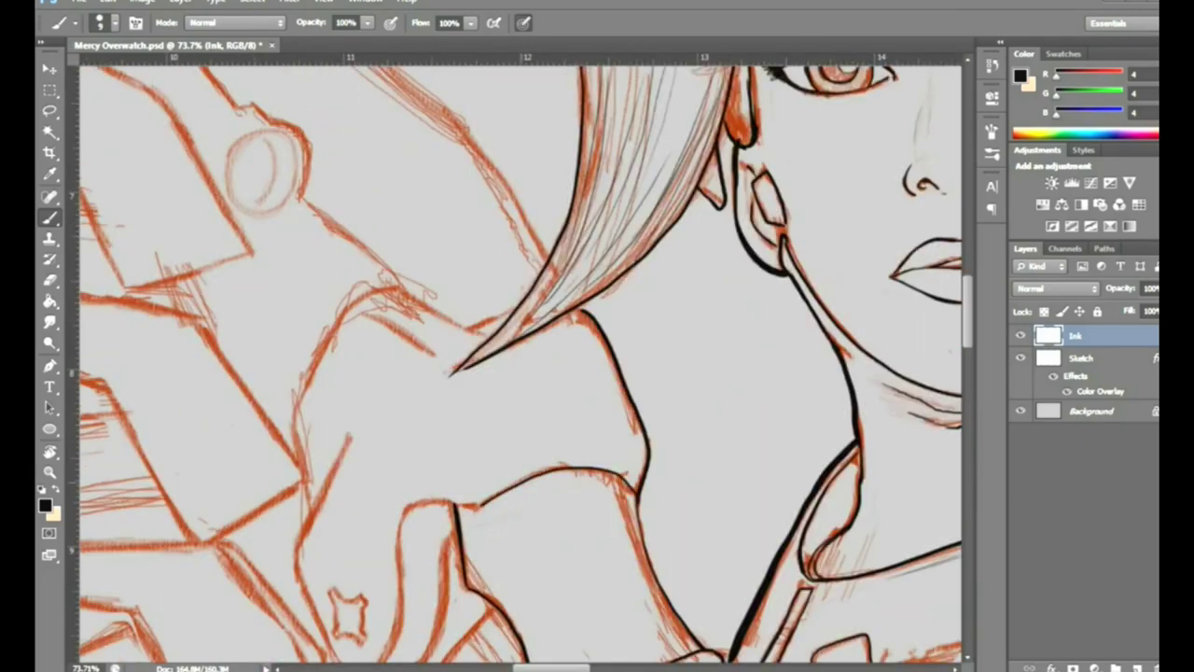
pyautogui.moveTo(504, 445); pyautogui.dragTo(644, 429)
pyautogui.moveTo(560, 466); pyautogui.dragTo(560, 264)
pyautogui.moveTo(316, 312)
pyautogui.mouseDown()
pyautogui.moveTo(306, 278)
pyautogui.moveTo(476, 131)
pyautogui.mouseUp()
pyautogui.moveTo(359, 109); pyautogui.dragTo(448, 163)
pyautogui.moveTo(350, 234)
pyautogui.mouseDown()
pyautogui.moveTo(313, 303)
pyautogui.moveTo(368, 484)
pyautogui.moveTo(438, 448)
pyautogui.moveTo(455, 332)
pyautogui.mouseUp()
# Ink the left wing's long upper edges and the edge near the joint
pyautogui.press('z')
pyautogui.moveTo(331, 637); pyautogui.dragTo(280, 637)
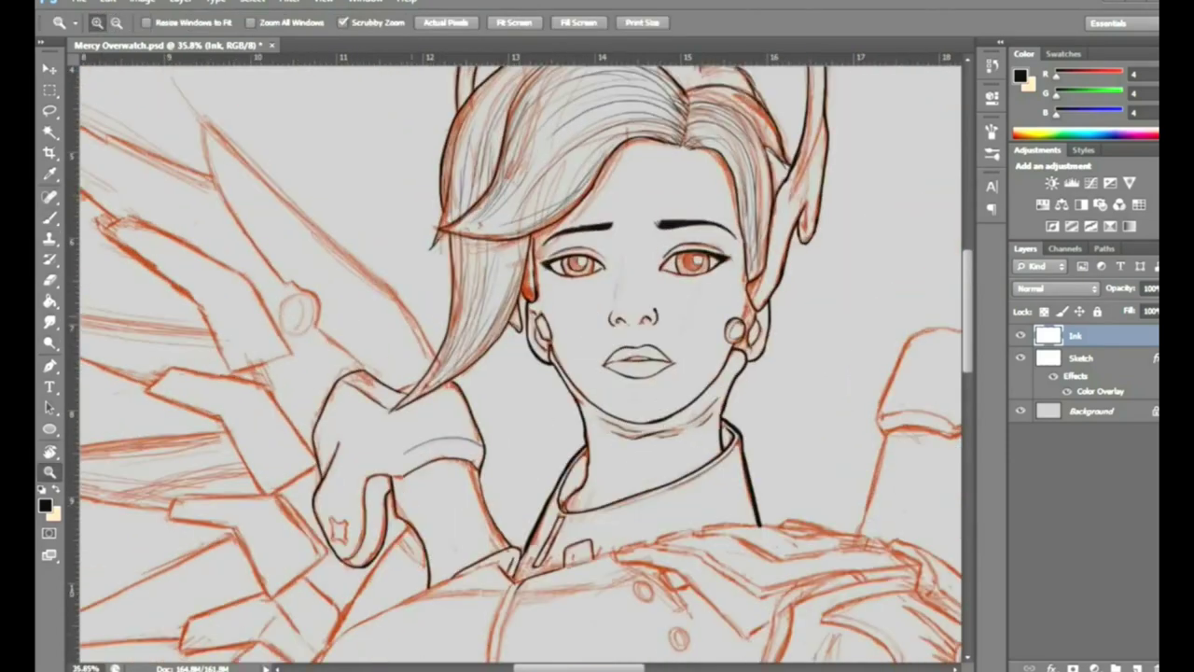
pyautogui.press('b')
pyautogui.moveTo(228, 142); pyautogui.dragTo(402, 308)
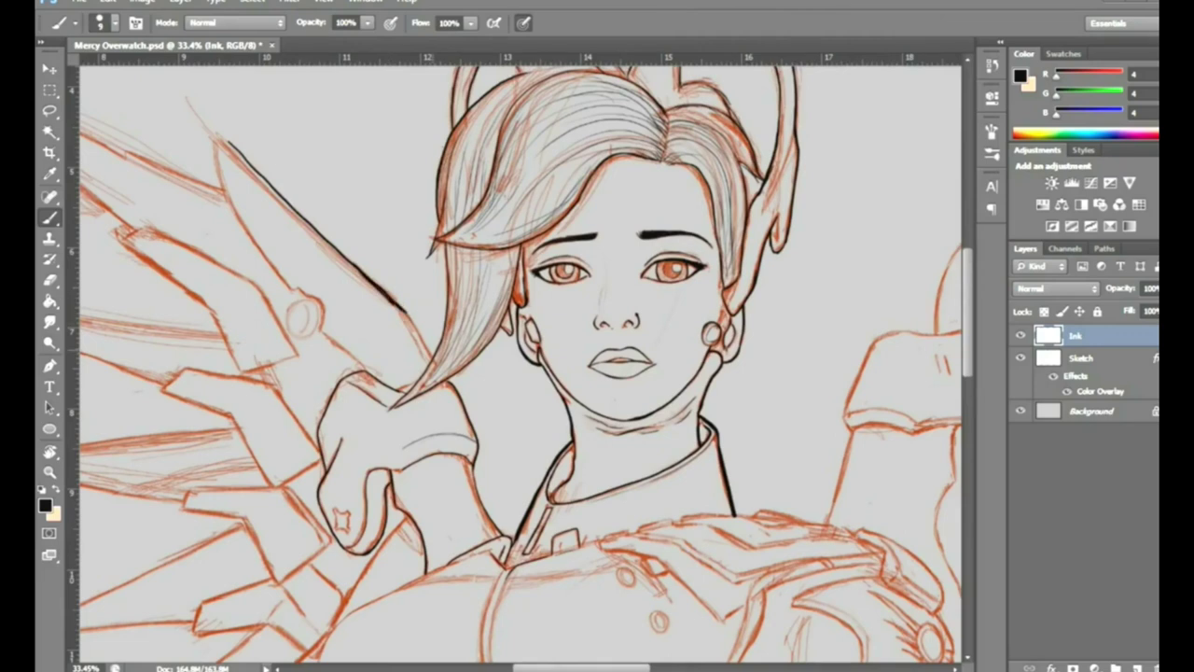
pyautogui.moveTo(364, 371); pyautogui.dragTo(294, 287)
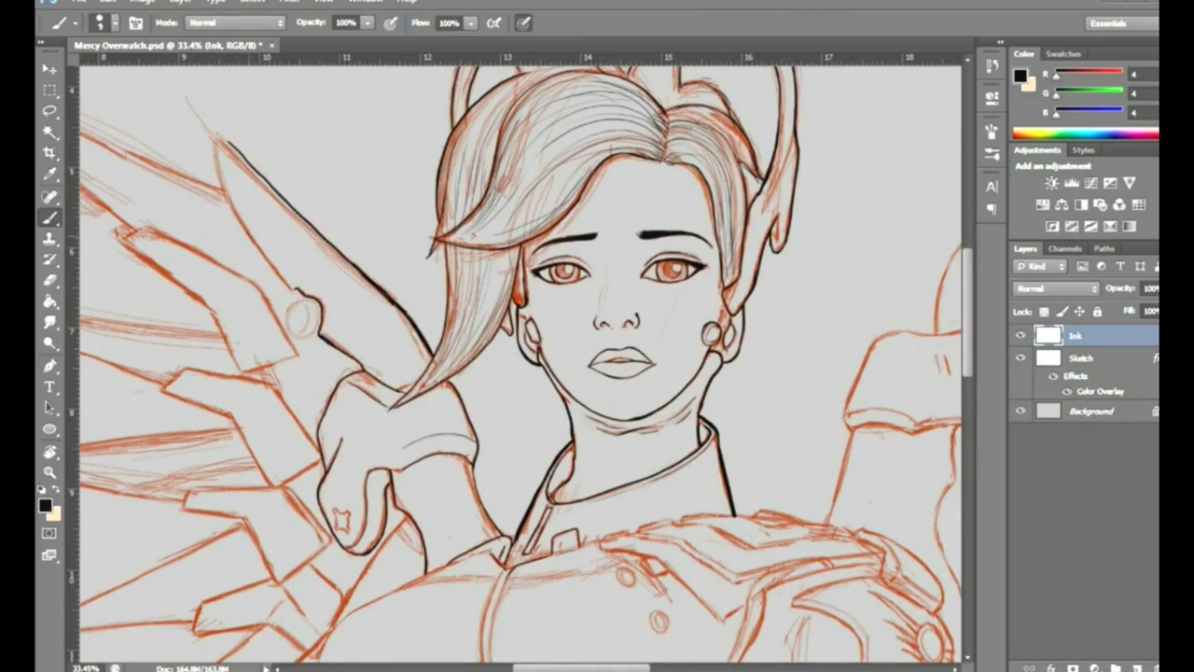
pyautogui.moveTo(214, 142); pyautogui.dragTo(485, 364)
pyautogui.moveTo(263, 362); pyautogui.dragTo(414, 482)
pyautogui.moveTo(207, 277)
pyautogui.mouseDown()
pyautogui.moveTo(373, 371)
pyautogui.moveTo(522, 431)
pyautogui.mouseUp()
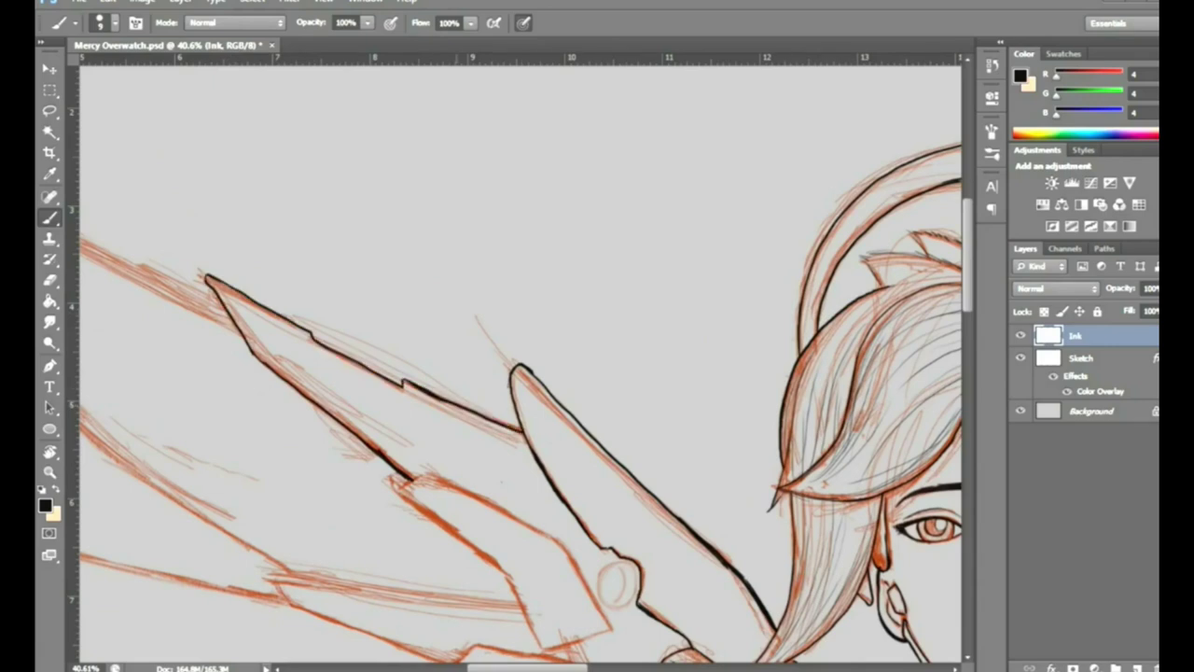
# Outline the lower wing feather and ink the ring of the wing joint
pyautogui.scroll(-5, 519, 364)
pyautogui.moveTo(429, 286); pyautogui.dragTo(560, 354)
pyautogui.moveTo(400, 299)
pyautogui.mouseDown()
pyautogui.moveTo(503, 383)
pyautogui.moveTo(539, 461)
pyautogui.moveTo(611, 442)
pyautogui.mouseUp()
pyautogui.moveTo(612, 441); pyautogui.dragTo(562, 355)
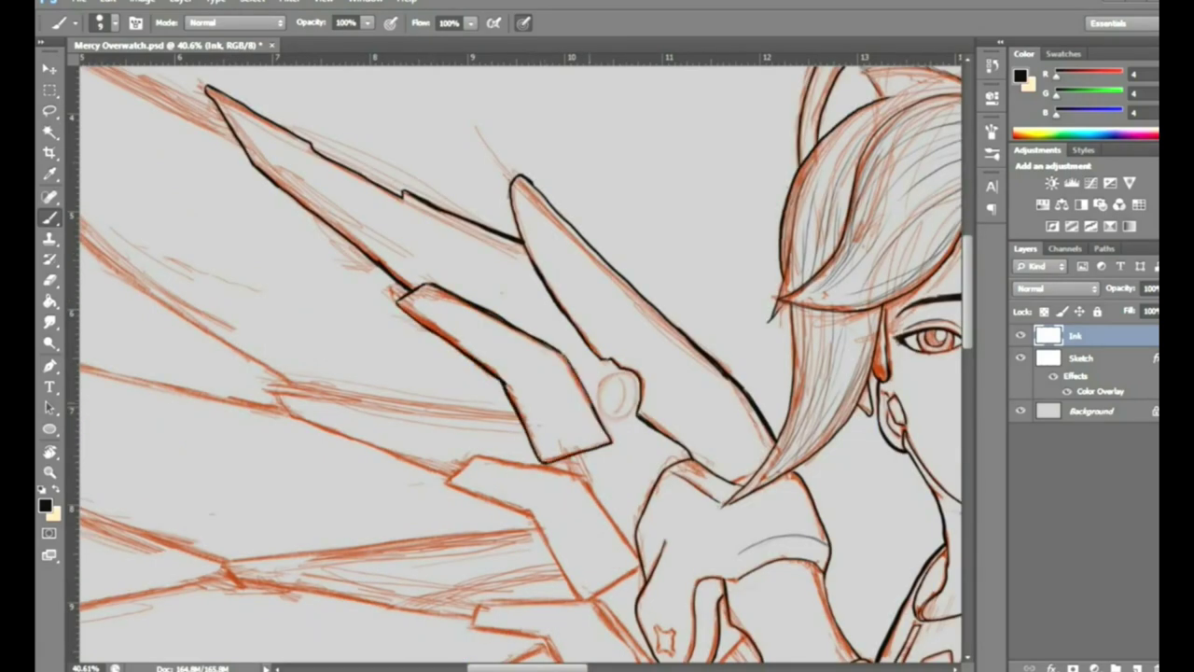
pyautogui.moveTo(623, 382); pyautogui.dragTo(618, 379)
pyautogui.moveTo(583, 481); pyautogui.dragTo(639, 560)
pyautogui.moveTo(532, 517); pyautogui.dragTo(580, 602)
pyautogui.moveTo(451, 484); pyautogui.dragTo(530, 516)
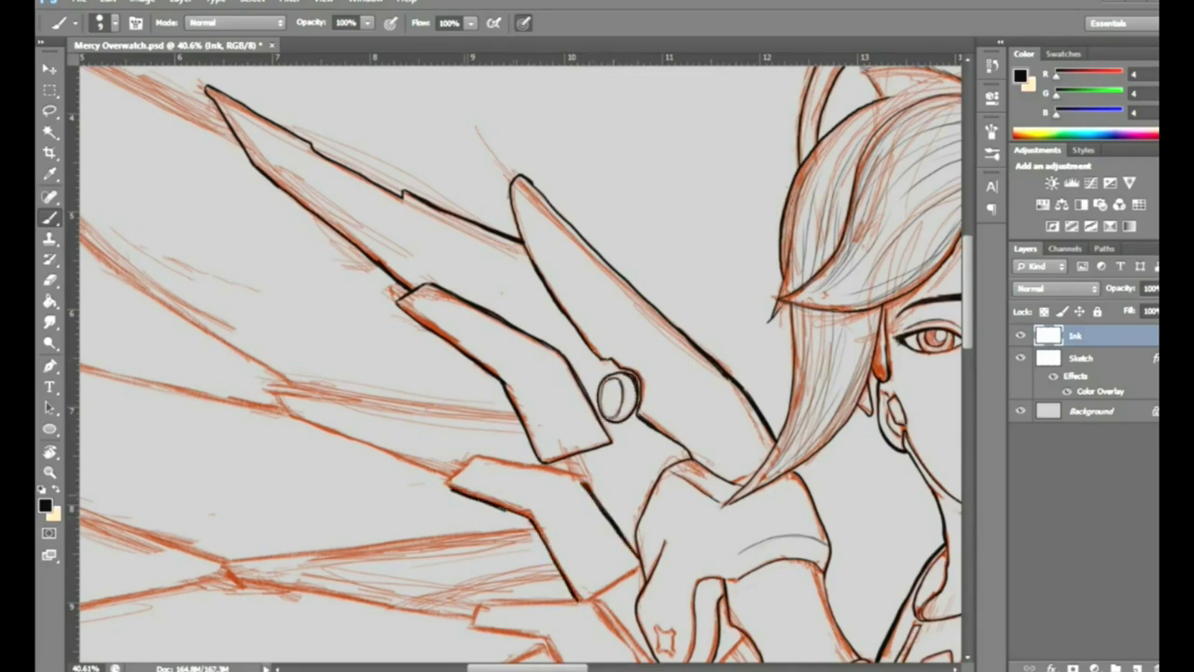
pyautogui.moveTo(474, 457); pyautogui.dragTo(583, 478)
# Ink the edges of the remaining lower-left wing feathers
pyautogui.scroll(-2, 520, 364)
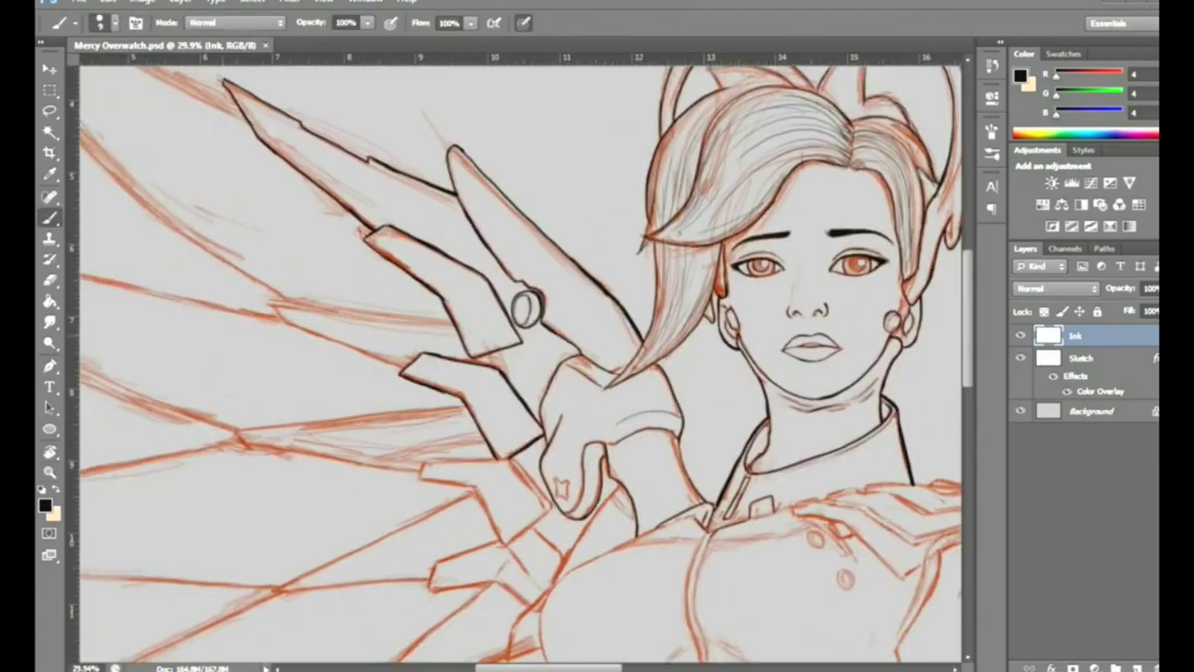
pyautogui.moveTo(411, 370)
pyautogui.mouseDown()
pyautogui.moveTo(269, 302)
pyautogui.moveTo(455, 326)
pyautogui.mouseUp()
pyautogui.moveTo(246, 446)
pyautogui.mouseDown()
pyautogui.moveTo(420, 471)
pyautogui.moveTo(466, 408)
pyautogui.mouseUp()
pyautogui.scroll(3, 446, 494)
pyautogui.moveTo(391, 459)
pyautogui.mouseDown()
pyautogui.moveTo(502, 483)
pyautogui.moveTo(558, 594)
pyautogui.mouseUp()
pyautogui.moveTo(398, 422)
pyautogui.mouseDown()
pyautogui.moveTo(590, 428)
pyautogui.moveTo(558, 594)
pyautogui.mouseUp()
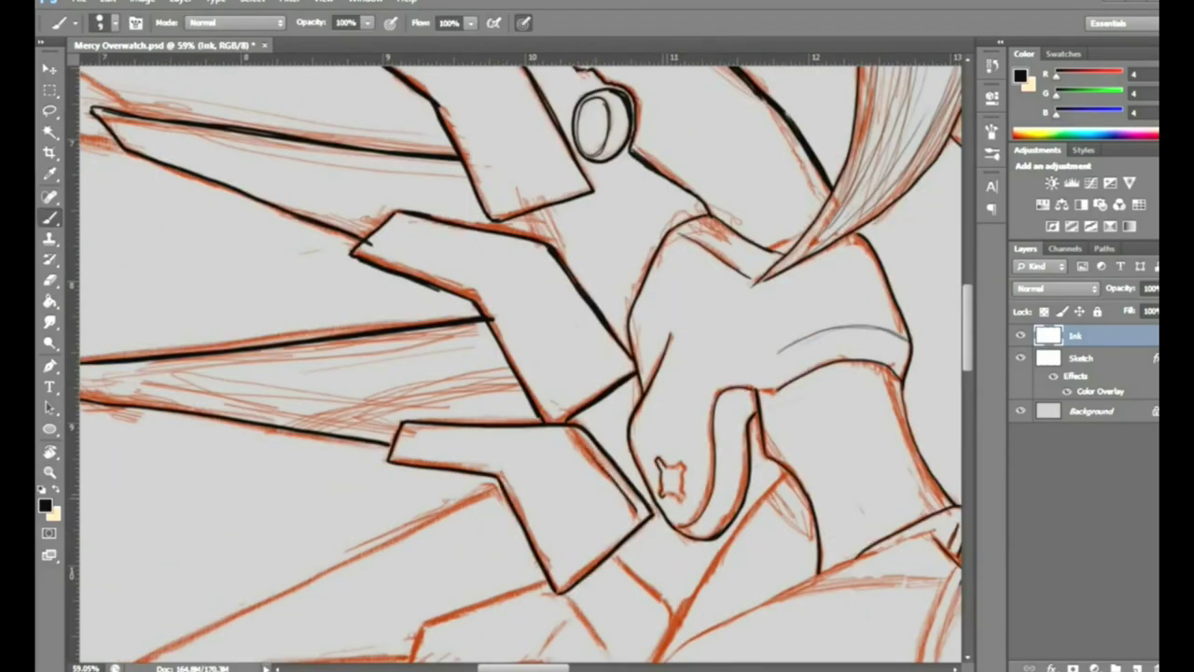
pyautogui.scroll(-2, 520, 363)
pyautogui.scroll(-3, 521, 363)
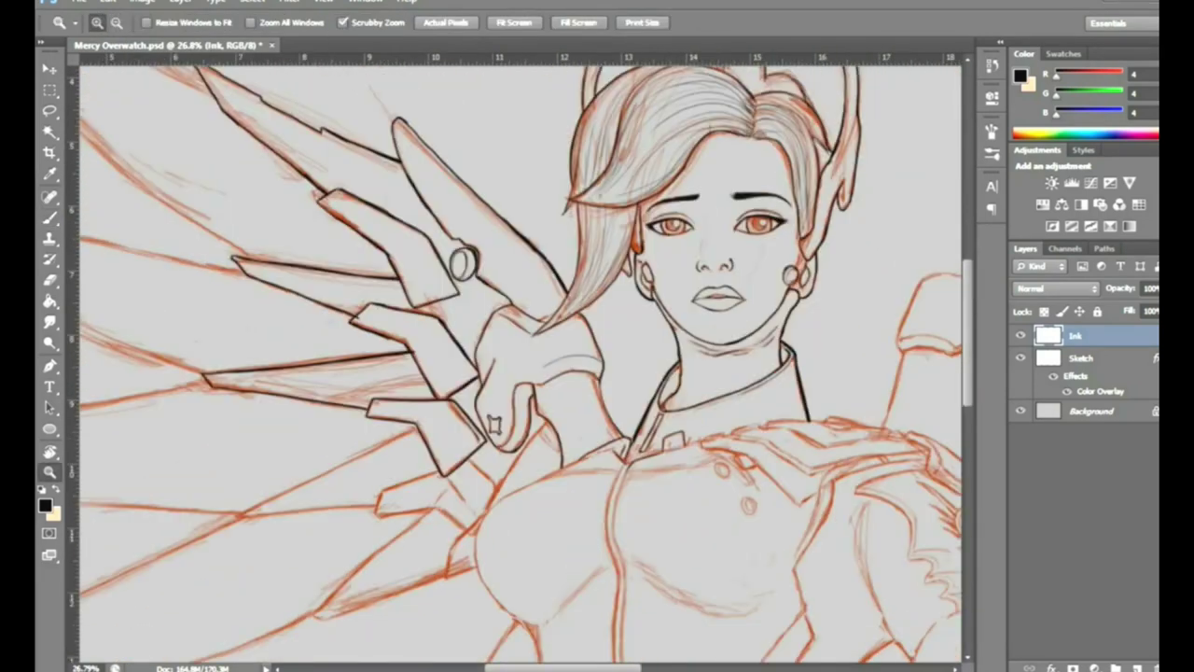
pyautogui.scroll(2, 271, 498)
# Extend the lower-left wing line, outline small feather tips, and ink the hand's right edge
pyautogui.press('b')
pyautogui.moveTo(285, 518); pyautogui.dragTo(417, 507)
pyautogui.moveTo(418, 493); pyautogui.dragTo(497, 461)
pyautogui.moveTo(418, 519); pyautogui.dragTo(498, 509)
pyautogui.moveTo(551, 538); pyautogui.dragTo(654, 390)
# Ink the line below the hand, the lower-left feather's edges and the chest curves
pyautogui.scroll(-4, 644, 430)
pyautogui.moveTo(546, 378); pyautogui.dragTo(511, 443)
pyautogui.moveTo(336, 491)
pyautogui.mouseDown()
pyautogui.moveTo(492, 349)
pyautogui.moveTo(512, 437)
pyautogui.mouseUp()
pyautogui.moveTo(553, 384); pyautogui.dragTo(640, 537)
pyautogui.moveTo(554, 431); pyautogui.dragTo(639, 532)
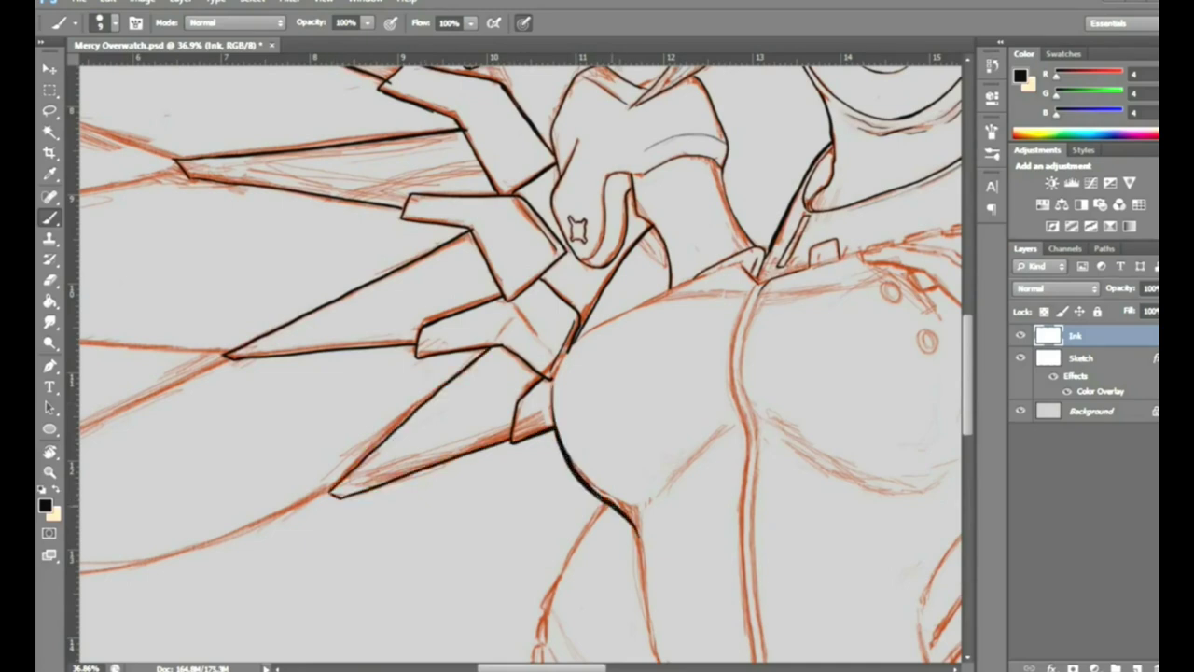
pyautogui.moveTo(557, 378)
pyautogui.mouseDown()
pyautogui.moveTo(695, 280)
pyautogui.moveTo(744, 592)
pyautogui.mouseUp()
# Ink the long vertical body line and further body contour strokes
pyautogui.scroll(-7, 743, 592)
pyautogui.moveTo(748, 279); pyautogui.dragTo(754, 597)
pyautogui.scroll(5, 754, 597)
pyautogui.moveTo(747, 177); pyautogui.dragTo(754, 442)
pyautogui.scroll(-5, 754, 443)
pyautogui.moveTo(763, 341); pyautogui.dragTo(763, 578)
pyautogui.moveTo(636, 171)
pyautogui.mouseDown()
pyautogui.moveTo(644, 241)
pyautogui.moveTo(621, 448)
pyautogui.moveTo(588, 598)
pyautogui.mouseUp()
# Adjust brush options, extend the black contour downward and clean stray ink
pyautogui.rightClick(605, 384)
pyautogui.moveTo(653, 377); pyautogui.dragTo(598, 511)
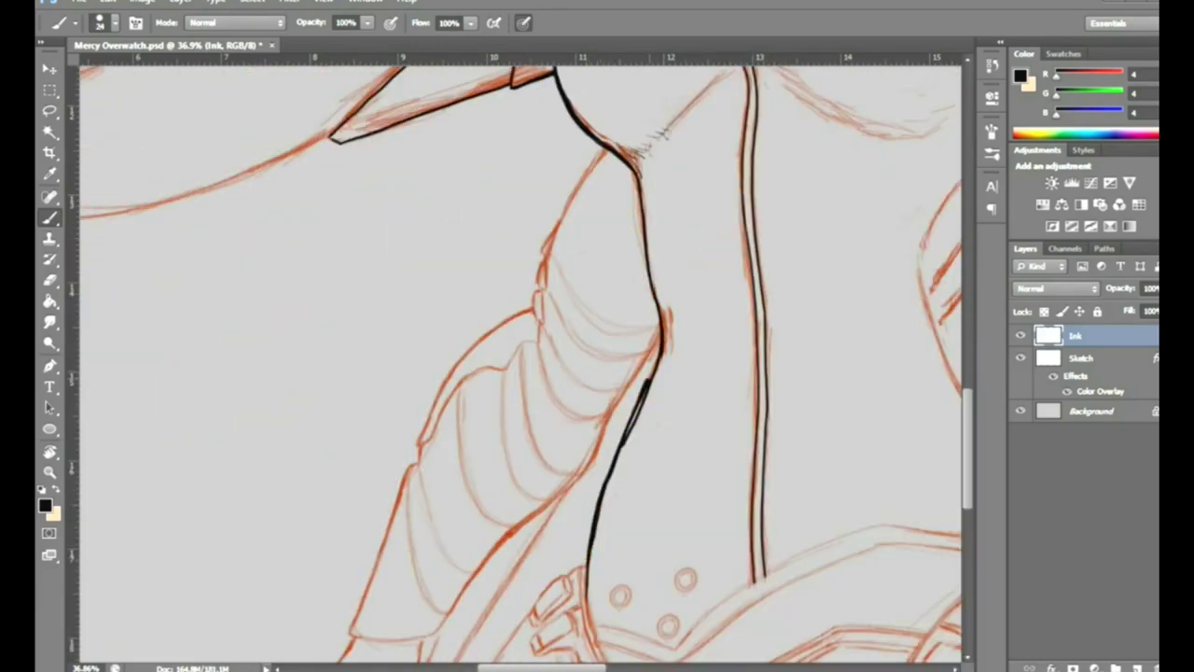
pyautogui.moveTo(665, 328); pyautogui.dragTo(646, 381)
pyautogui.press('e')
pyautogui.press('b')
# Ink the arm guard's curved banded plate lines and its outer contours
pyautogui.moveTo(607, 149); pyautogui.dragTo(566, 211)
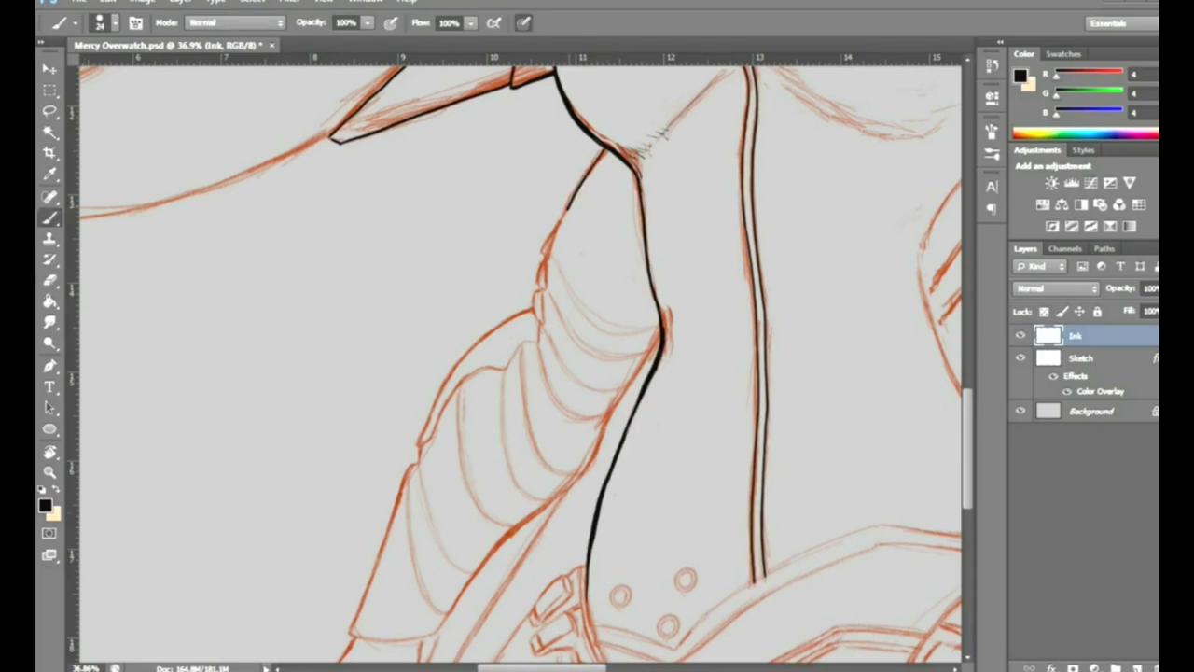
pyautogui.moveTo(547, 254)
pyautogui.mouseDown()
pyautogui.moveTo(539, 325)
pyautogui.moveTo(657, 330)
pyautogui.mouseUp()
pyautogui.moveTo(553, 264); pyautogui.dragTo(644, 336)
pyautogui.moveTo(551, 297); pyautogui.dragTo(648, 362)
pyautogui.moveTo(545, 334)
pyautogui.mouseDown()
pyautogui.moveTo(620, 391)
pyautogui.moveTo(603, 422)
pyautogui.mouseUp()
pyautogui.moveTo(525, 362); pyautogui.dragTo(577, 474)
pyautogui.moveTo(502, 384); pyautogui.dragTo(550, 502)
pyautogui.moveTo(461, 390); pyautogui.dragTo(521, 530)
pyautogui.moveTo(536, 308)
pyautogui.mouseDown()
pyautogui.moveTo(418, 446)
pyautogui.moveTo(351, 635)
pyautogui.mouseUp()
pyautogui.moveTo(439, 631); pyautogui.dragTo(661, 338)
pyautogui.moveTo(536, 304); pyautogui.dragTo(605, 140)
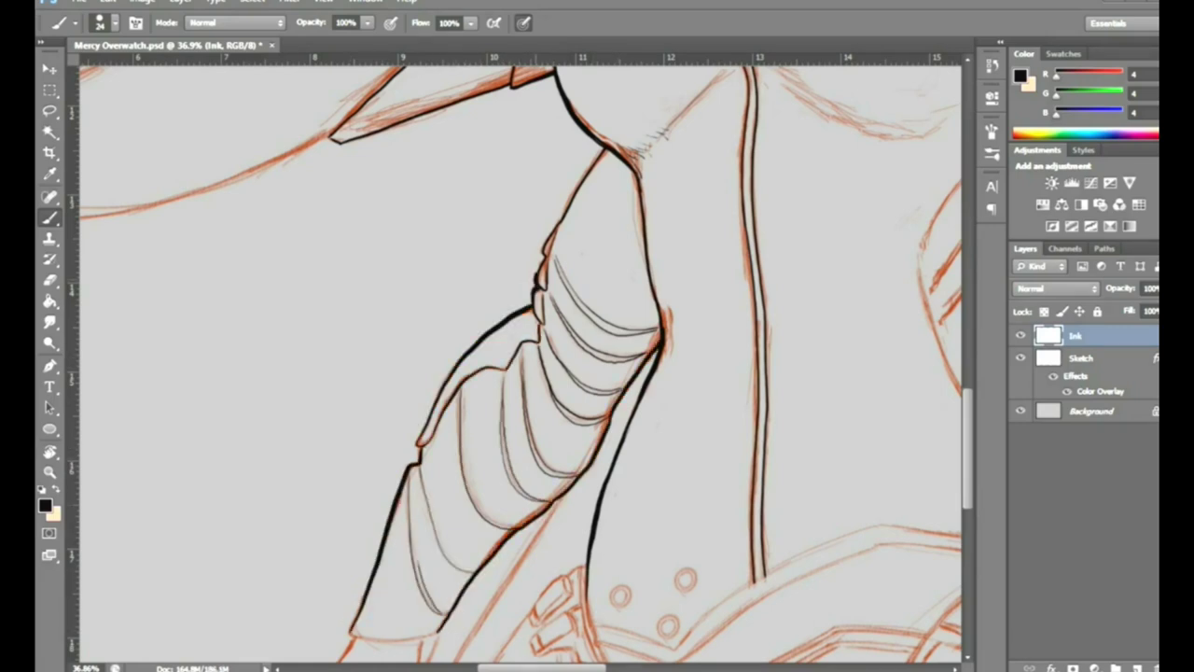
# Outline the stacked belt buckle, its lower tab and the strap edge
pyautogui.scroll(-3, 522, 364)
pyautogui.moveTo(635, 374); pyautogui.dragTo(709, 373)
pyautogui.moveTo(546, 364); pyautogui.dragTo(483, 444)
pyautogui.moveTo(545, 360); pyautogui.dragTo(575, 343)
pyautogui.moveTo(545, 422)
pyautogui.mouseDown()
pyautogui.moveTo(486, 498)
pyautogui.moveTo(564, 489)
pyautogui.moveTo(558, 472)
pyautogui.moveTo(604, 527)
pyautogui.moveTo(573, 551)
pyautogui.mouseUp()
pyautogui.moveTo(580, 390); pyautogui.dragTo(598, 476)
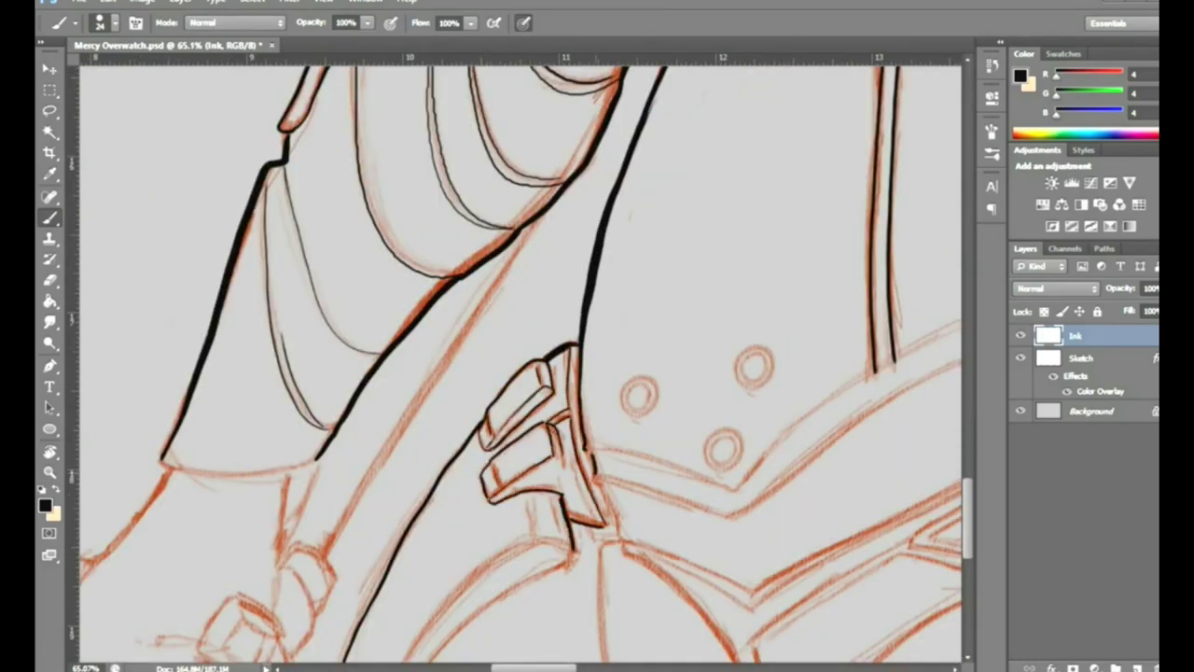
# Ink the diamond-shaped buckle with its inner facets and the short line beside it
pyautogui.scroll(-5, 522, 364)
pyautogui.moveTo(301, 387); pyautogui.dragTo(291, 478)
pyautogui.moveTo(281, 331); pyautogui.dragTo(276, 437)
pyautogui.moveTo(296, 372); pyautogui.dragTo(322, 431)
pyautogui.moveTo(238, 417)
pyautogui.mouseDown()
pyautogui.moveTo(196, 466)
pyautogui.moveTo(250, 513)
pyautogui.mouseUp()
pyautogui.moveTo(252, 511)
pyautogui.mouseDown()
pyautogui.moveTo(280, 445)
pyautogui.moveTo(271, 438)
pyautogui.mouseUp()
pyautogui.moveTo(184, 461); pyautogui.dragTo(153, 463)
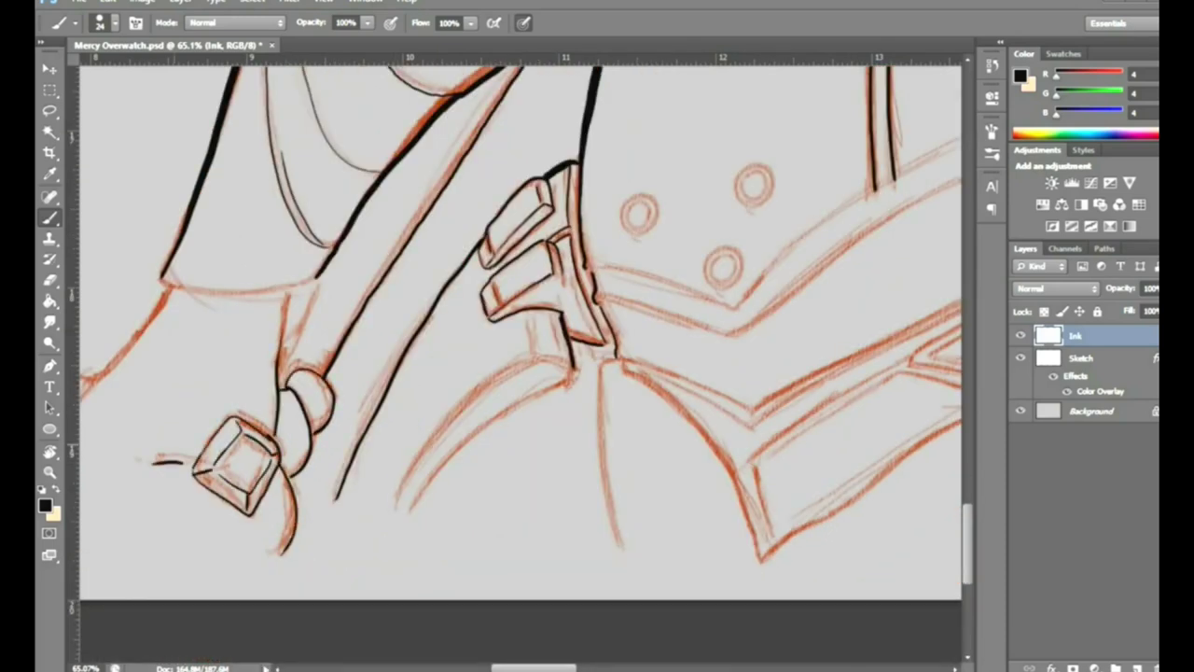
# Ink the tabard's lower edge and strap curves, then zoom out
pyautogui.moveTo(162, 280); pyautogui.dragTo(319, 284)
pyautogui.moveTo(407, 517)
pyautogui.mouseDown()
pyautogui.moveTo(571, 377)
pyautogui.moveTo(565, 366)
pyautogui.mouseUp()
pyautogui.moveTo(530, 315); pyautogui.dragTo(536, 366)
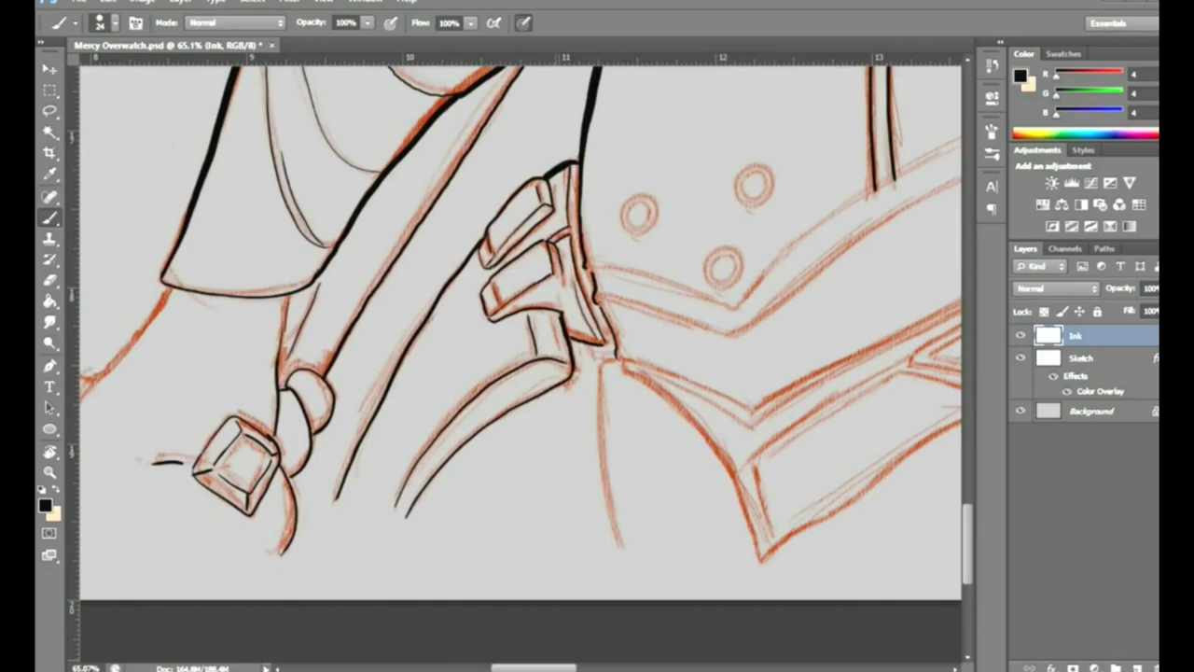
pyautogui.hotkey('ctrl', '-')
# Ink the left wing's feather outlines, including the lower feathers, in black
pyautogui.press('z')
pyautogui.moveTo(747, 327); pyautogui.dragTo(686, 327)
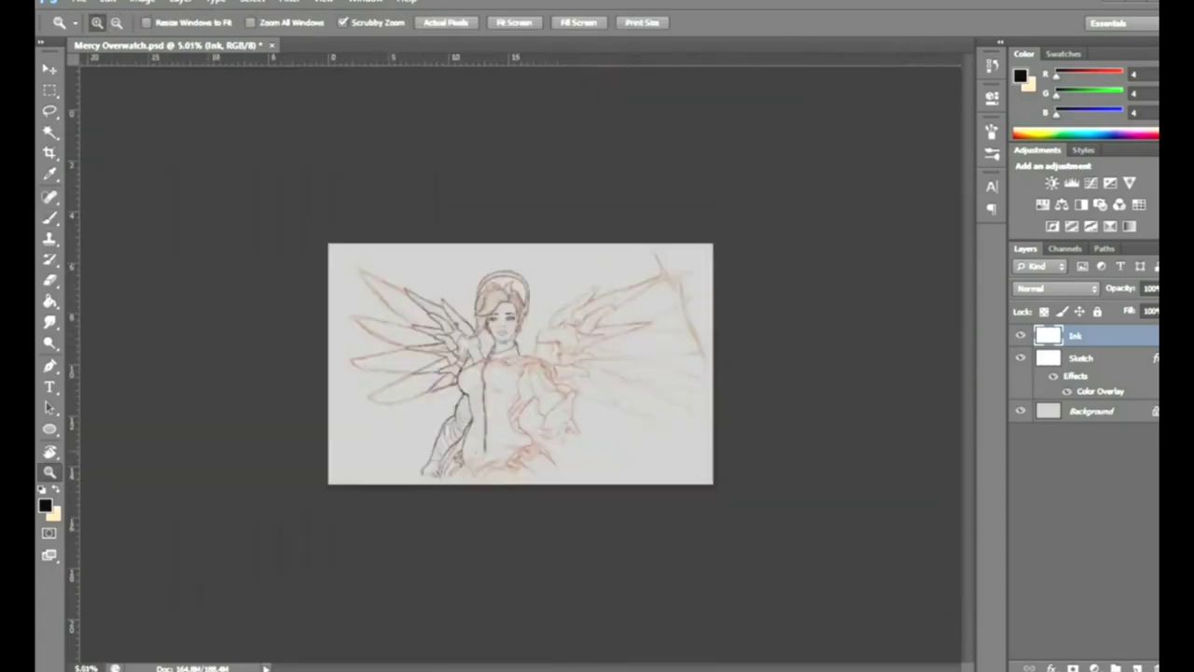
pyautogui.moveTo(269, 201)
pyautogui.mouseDown()
pyautogui.moveTo(374, 334)
pyautogui.moveTo(438, 283)
pyautogui.mouseUp()
pyautogui.moveTo(252, 364); pyautogui.dragTo(336, 383)
pyautogui.moveTo(254, 367); pyautogui.dragTo(438, 472)
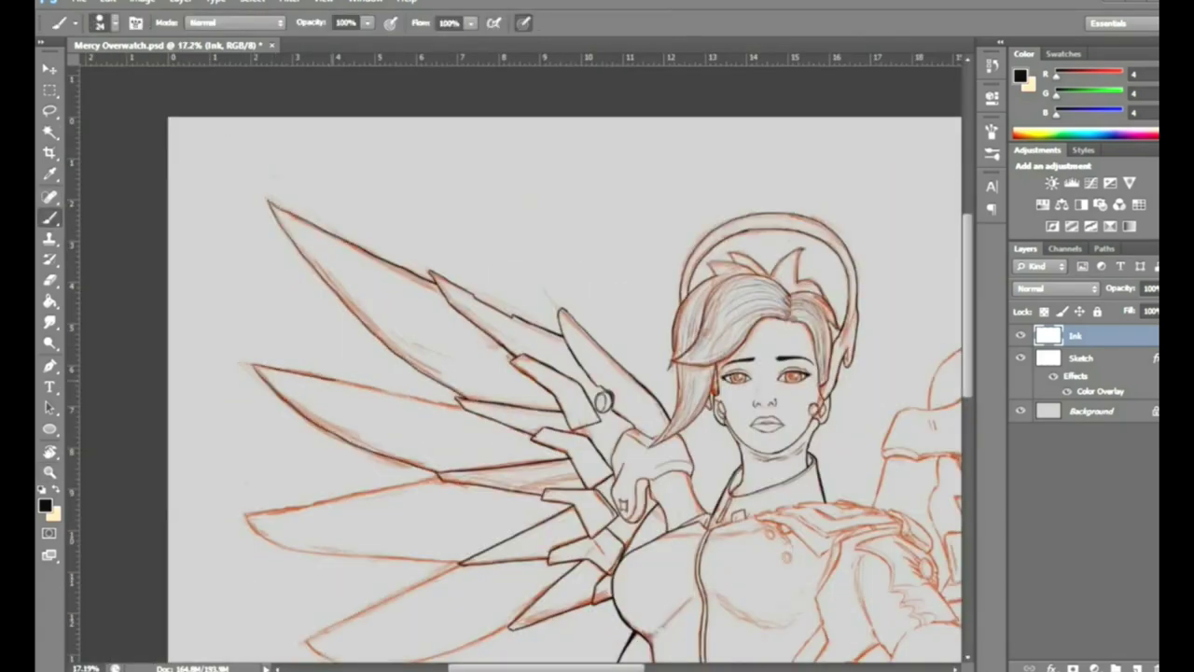
pyautogui.moveTo(336, 381); pyautogui.dragTo(434, 401)
pyautogui.scroll(-3, 565, 374)
pyautogui.moveTo(246, 366); pyautogui.dragTo(463, 412)
pyautogui.moveTo(461, 417)
pyautogui.mouseDown()
pyautogui.moveTo(308, 489)
pyautogui.moveTo(411, 521)
pyautogui.mouseUp()
pyautogui.hscroll(5, 565, 373)
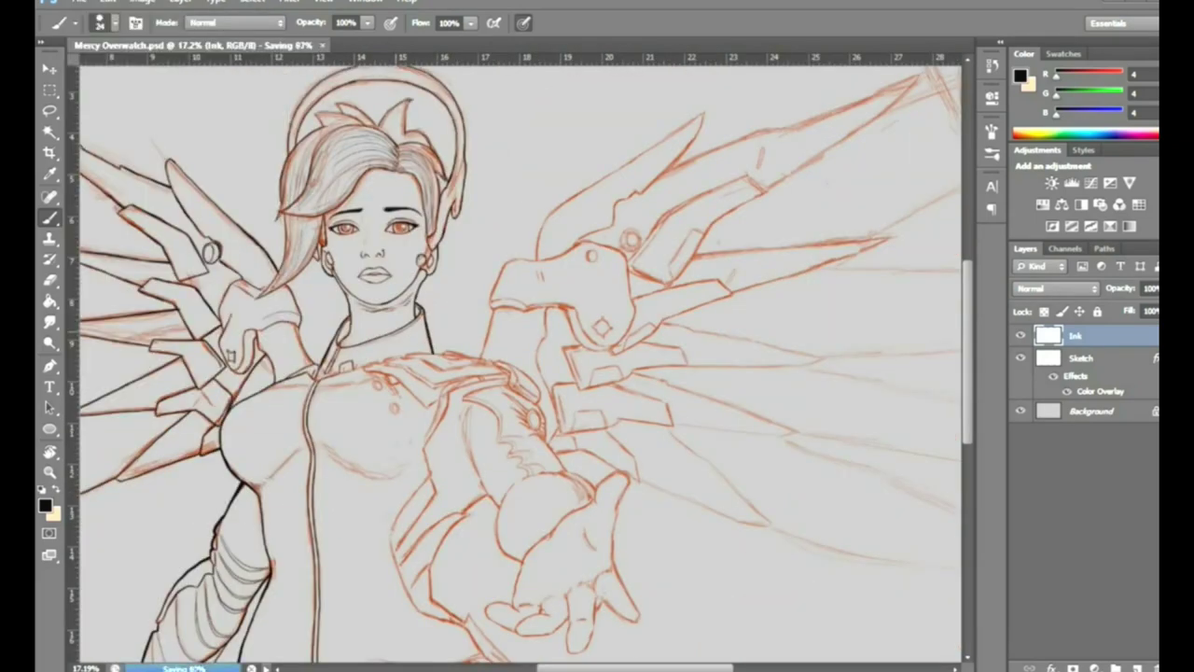
# Reduce the brush to size 15 and ink the collar strap edges below the neck
pyautogui.moveTo(346, 367); pyautogui.dragTo(392, 366)
pyautogui.rightClick(373, 366)
pyautogui.press('Return')
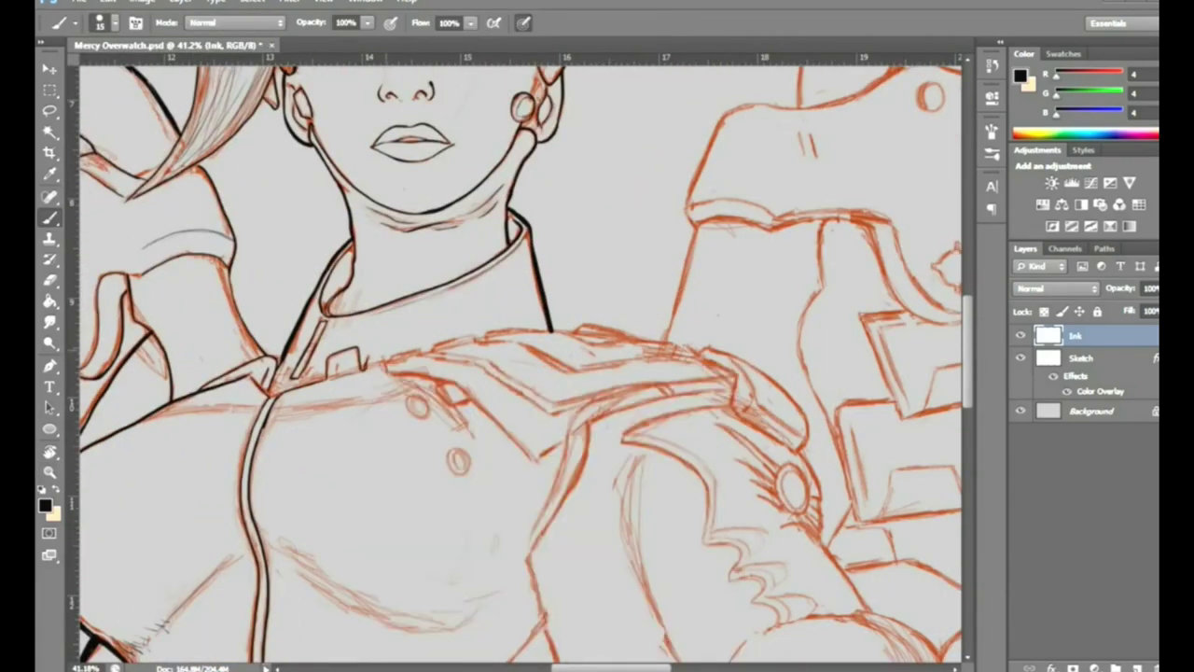
pyautogui.moveTo(387, 368); pyautogui.dragTo(564, 442)
pyautogui.moveTo(431, 353)
pyautogui.mouseDown()
pyautogui.moveTo(550, 416)
pyautogui.moveTo(530, 586)
pyautogui.mouseUp()
# Ink the shoulder pad's lower edge, top edges and tip, plus the arm's top edge
pyautogui.moveTo(567, 403)
pyautogui.mouseDown()
pyautogui.moveTo(672, 384)
pyautogui.moveTo(488, 338)
pyautogui.mouseUp()
pyautogui.moveTo(567, 366); pyautogui.dragTo(680, 358)
pyautogui.moveTo(487, 331); pyautogui.dragTo(568, 334)
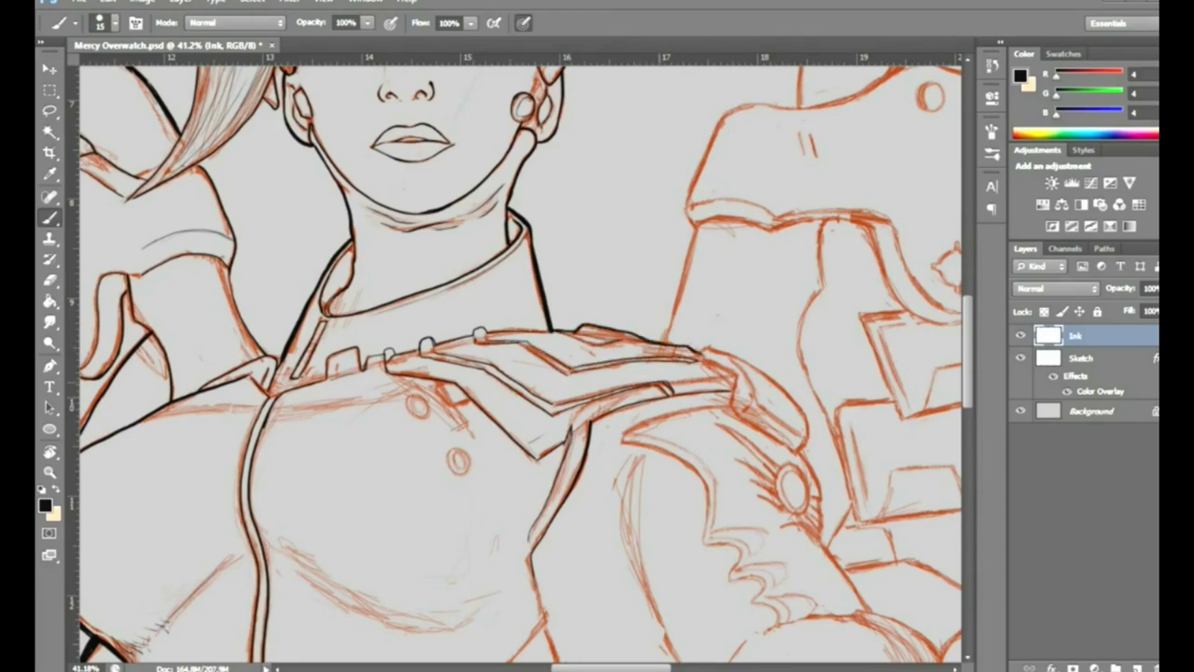
pyautogui.moveTo(698, 351)
pyautogui.mouseDown()
pyautogui.moveTo(793, 403)
pyautogui.moveTo(738, 416)
pyautogui.mouseUp()
pyautogui.moveTo(733, 360); pyautogui.dragTo(804, 439)
pyautogui.moveTo(619, 440); pyautogui.dragTo(735, 401)
# Ink the wing joint's sides, top and bottom edges, shaft, tick marks and lower curve
pyautogui.moveTo(654, 374)
pyautogui.mouseDown()
pyautogui.moveTo(345, 373)
pyautogui.moveTo(397, 116)
pyautogui.mouseUp()
pyautogui.moveTo(560, 280); pyautogui.dragTo(560, 495)
pyautogui.moveTo(410, 312); pyautogui.dragTo(565, 277)
pyautogui.moveTo(365, 403)
pyautogui.mouseDown()
pyautogui.moveTo(500, 431)
pyautogui.moveTo(509, 644)
pyautogui.mouseUp()
pyautogui.moveTo(473, 338); pyautogui.dragTo(471, 361)
pyautogui.moveTo(484, 337); pyautogui.dragTo(483, 362)
pyautogui.moveTo(495, 429)
pyautogui.mouseDown()
pyautogui.moveTo(566, 492)
pyautogui.moveTo(710, 411)
pyautogui.mouseUp()
pyautogui.moveTo(564, 278); pyautogui.dragTo(592, 265)
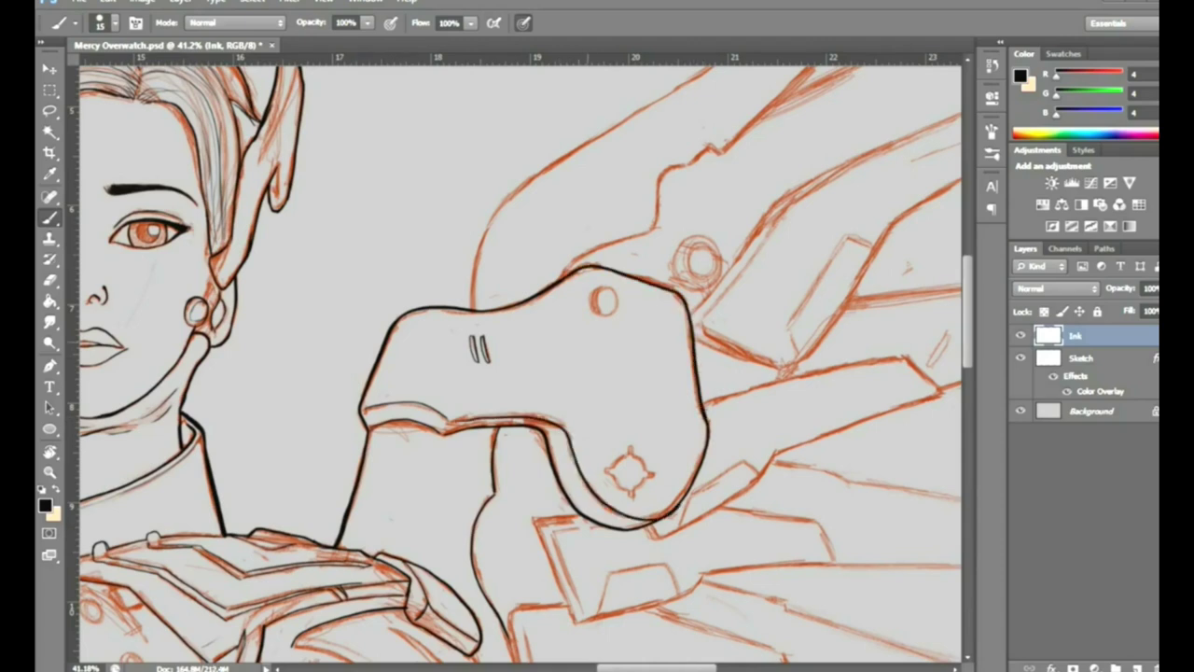
pyautogui.scroll(-3, 523, 364)
pyautogui.hscroll(-5, 523, 364)
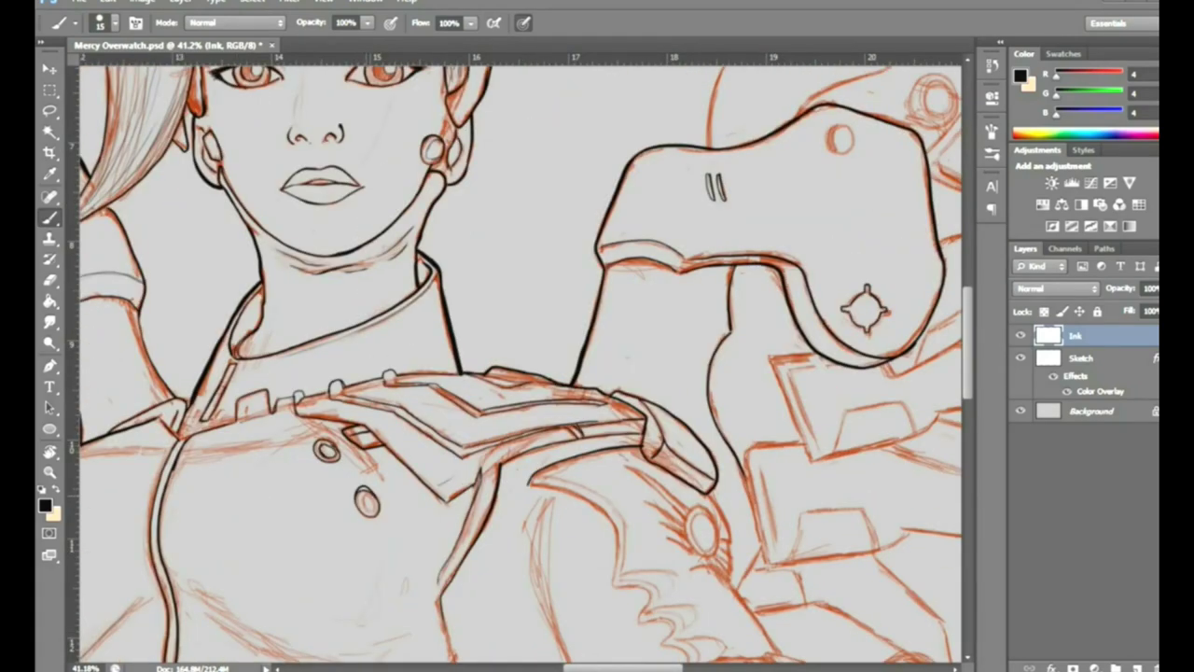
# Ink the right wing's upper and lower edges, small circle, rectangular panel and right side
pyautogui.press('z')
pyautogui.moveTo(597, 373)
pyautogui.mouseDown()
pyautogui.moveTo(448, 374)
pyautogui.moveTo(523, 373)
pyautogui.mouseUp()
pyautogui.moveTo(403, 441)
pyautogui.mouseDown()
pyautogui.moveTo(416, 387)
pyautogui.moveTo(591, 270)
pyautogui.mouseUp()
pyautogui.moveTo(569, 319); pyautogui.dragTo(444, 422)
pyautogui.moveTo(546, 338); pyautogui.dragTo(840, 227)
pyautogui.moveTo(655, 316); pyautogui.dragTo(657, 336)
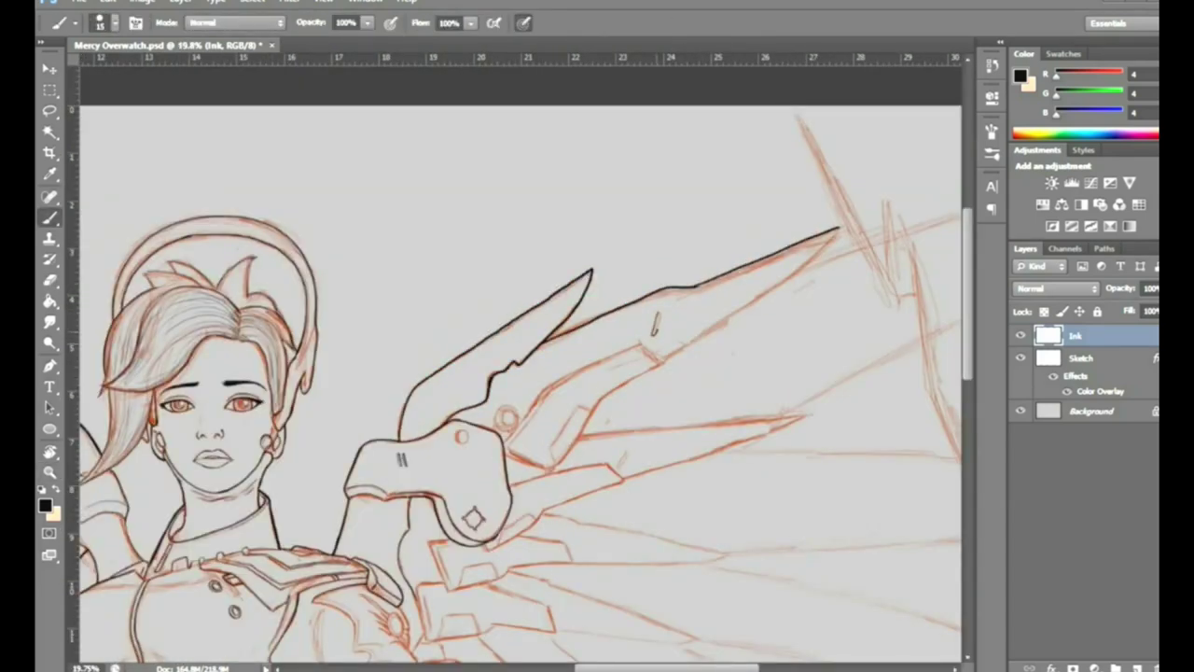
pyautogui.moveTo(506, 408)
pyautogui.mouseDown()
pyautogui.moveTo(663, 356)
pyautogui.moveTo(840, 228)
pyautogui.mouseUp()
pyautogui.moveTo(508, 440)
pyautogui.mouseDown()
pyautogui.moveTo(595, 367)
pyautogui.moveTo(560, 465)
pyautogui.mouseUp()
pyautogui.moveTo(549, 442); pyautogui.dragTo(563, 470)
pyautogui.hscroll(5, 520, 389)
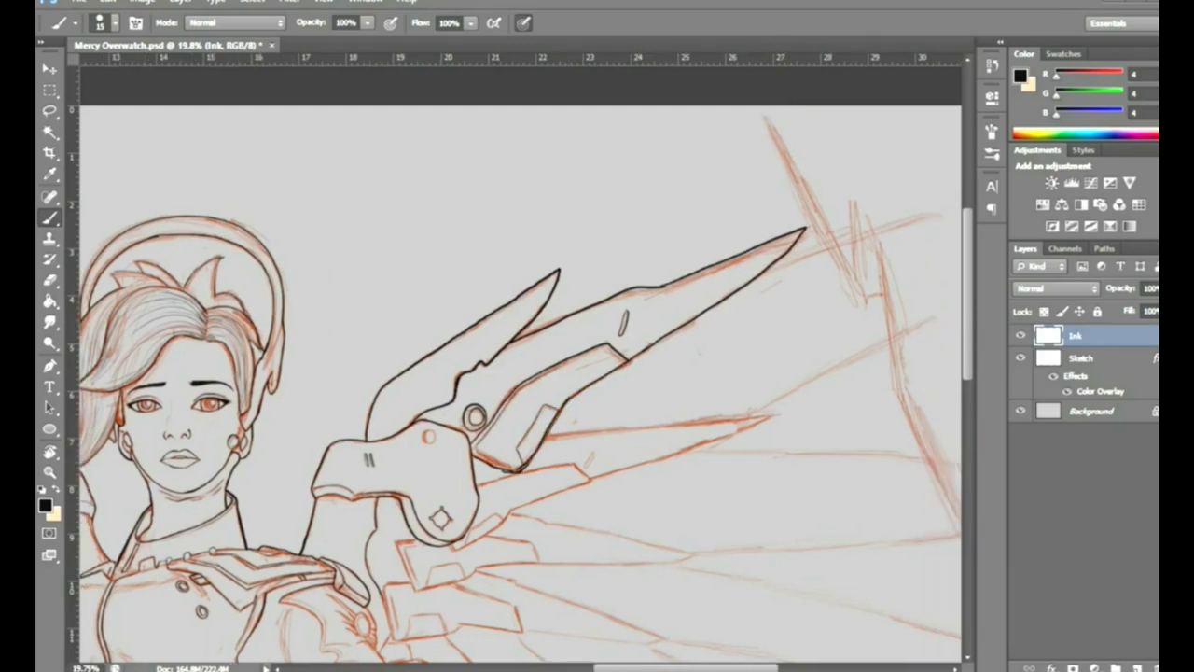
pyautogui.moveTo(589, 106); pyautogui.dragTo(711, 295)
pyautogui.moveTo(684, 200); pyautogui.dragTo(838, 623)
# Rotate the view and ink the wing's long top edge and tall spikes
pyautogui.press('r')
pyautogui.moveTo(522, 373); pyautogui.dragTo(467, 280)
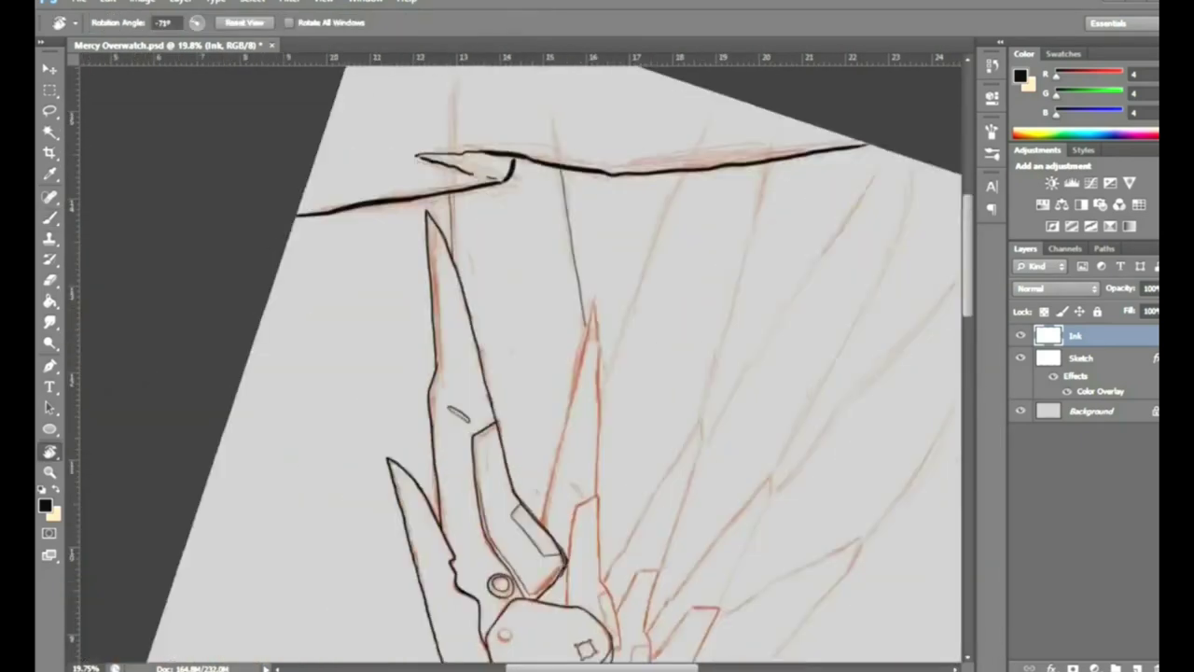
pyautogui.moveTo(417, 310); pyautogui.dragTo(369, 517)
pyautogui.moveTo(417, 313); pyautogui.dragTo(421, 495)
pyautogui.moveTo(392, 606); pyautogui.dragTo(426, 584)
pyautogui.moveTo(419, 407); pyautogui.dragTo(504, 171)
pyautogui.moveTo(428, 563); pyautogui.dragTo(494, 549)
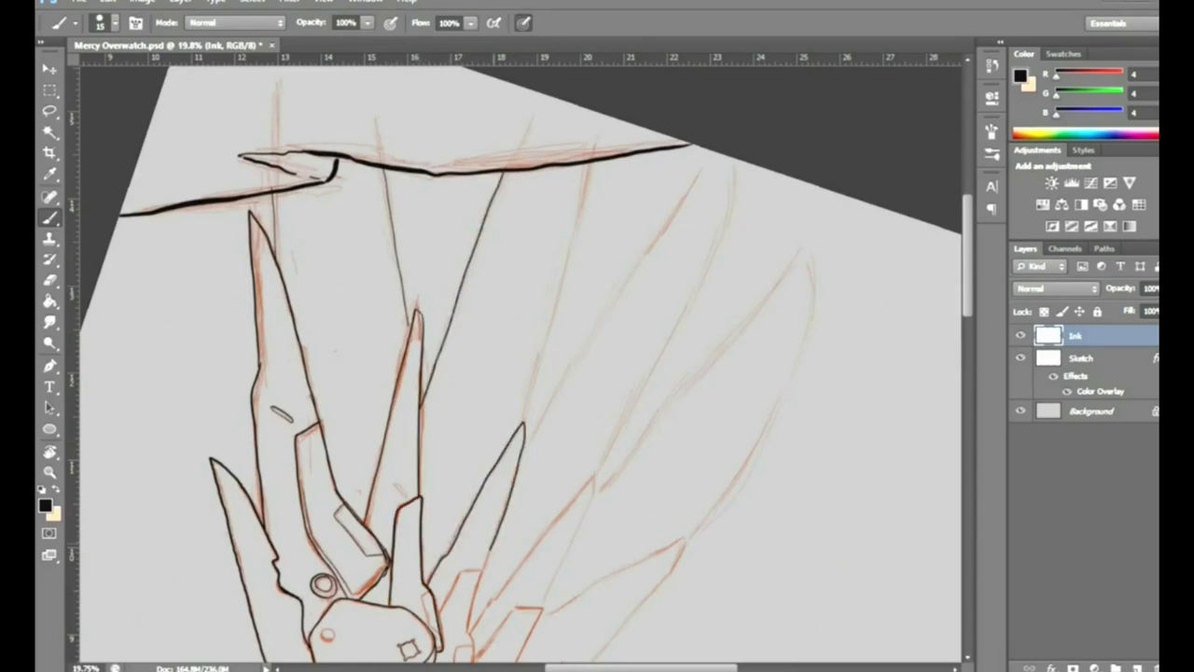
# Ink another wing spike outline and the long feather blade lines
pyautogui.scroll(-5, 426, 345)
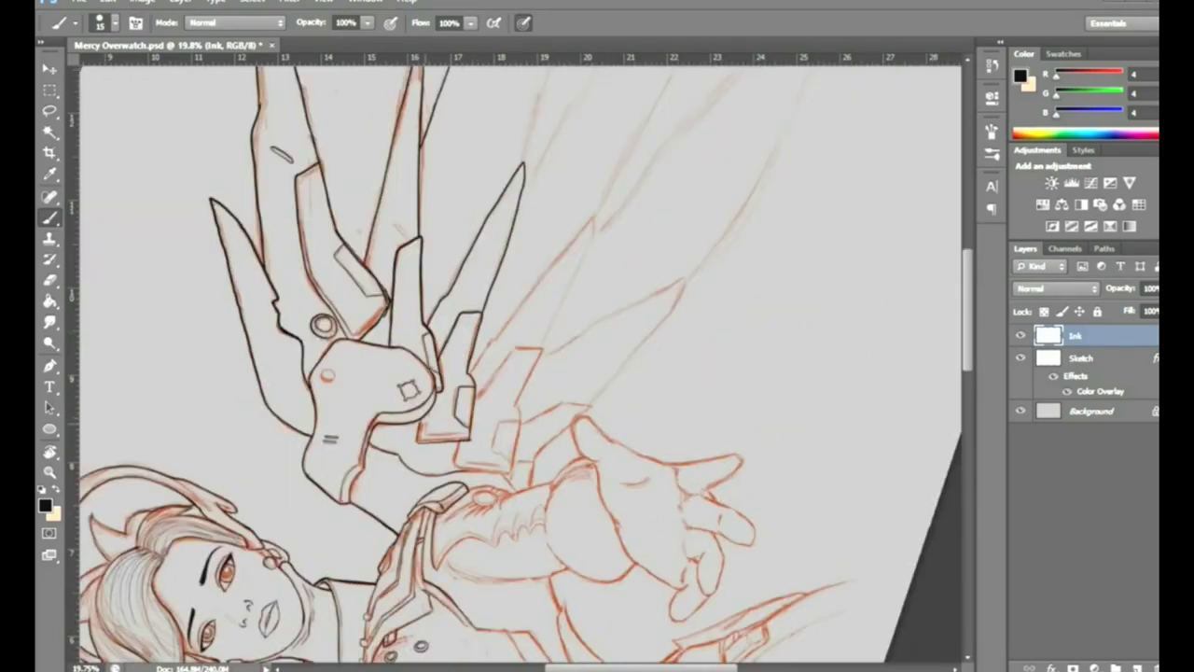
pyautogui.moveTo(479, 358)
pyautogui.mouseDown()
pyautogui.moveTo(546, 341)
pyautogui.moveTo(476, 403)
pyautogui.mouseUp()
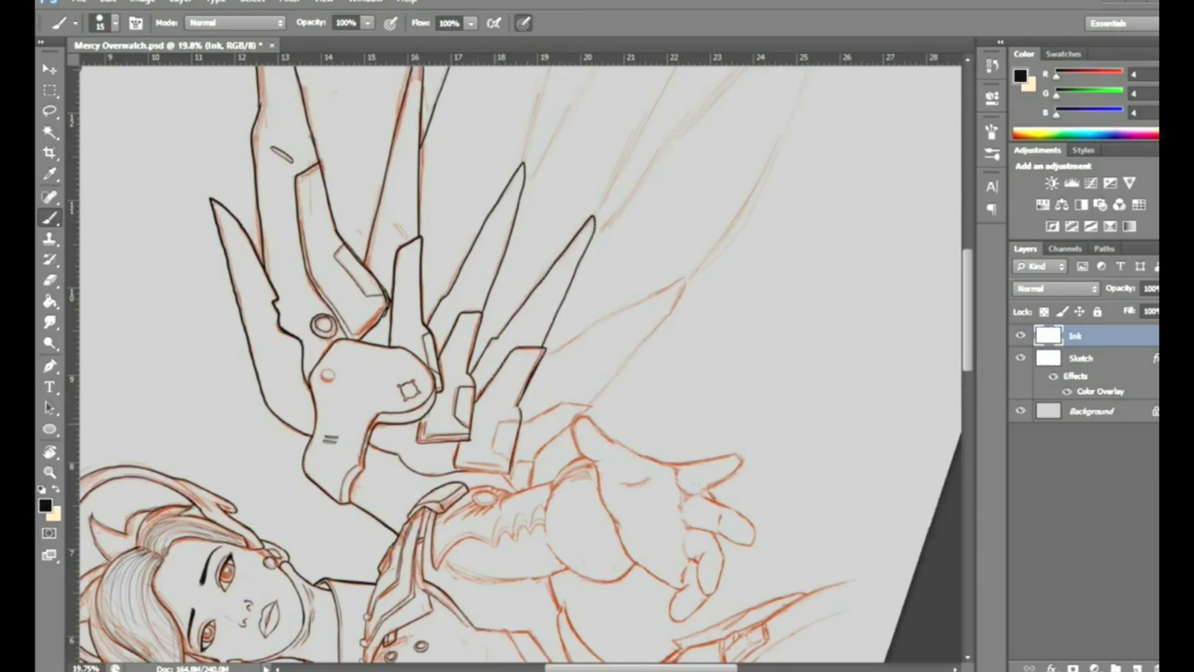
pyautogui.scroll(4, 523, 364)
pyautogui.moveTo(524, 371)
pyautogui.mouseDown()
pyautogui.moveTo(584, 151)
pyautogui.moveTo(713, 102)
pyautogui.mouseUp()
pyautogui.moveTo(596, 431); pyautogui.dragTo(732, 156)
pyautogui.moveTo(591, 452); pyautogui.dragTo(808, 203)
pyautogui.scroll(-2, 542, 373)
# Ink the lower joint curve, scale the joint's small circle to about 117.6%, and save
pyautogui.scroll(3, 542, 349)
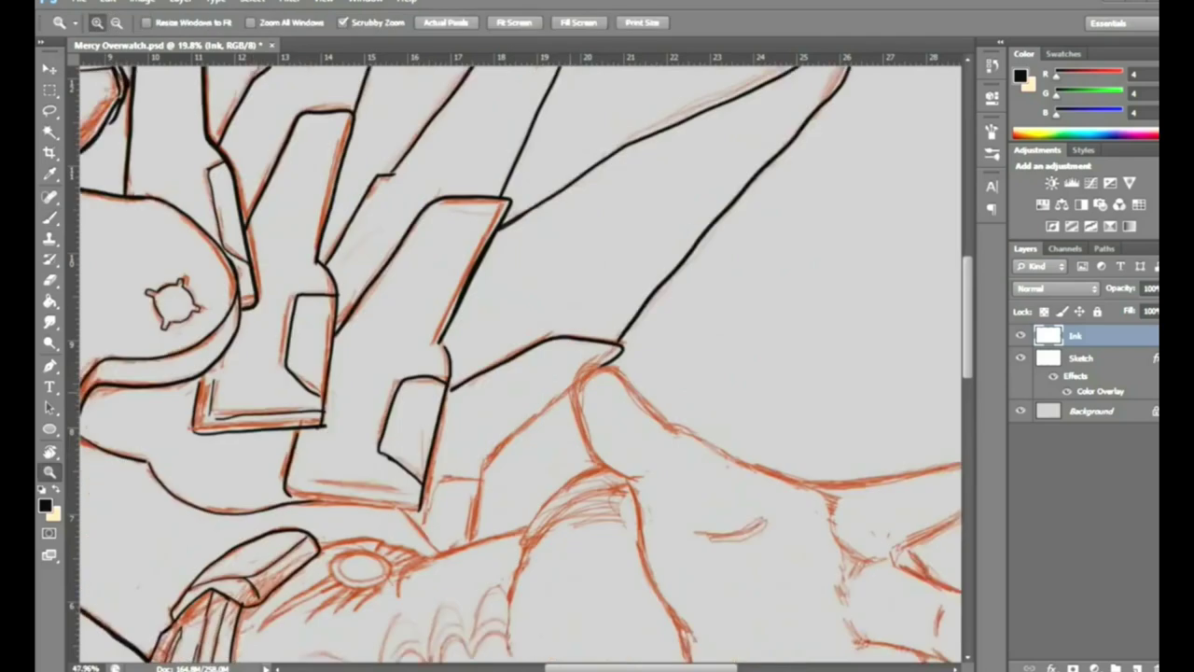
pyautogui.moveTo(276, 508)
pyautogui.mouseDown()
pyautogui.moveTo(433, 560)
pyautogui.moveTo(571, 394)
pyautogui.mouseUp()
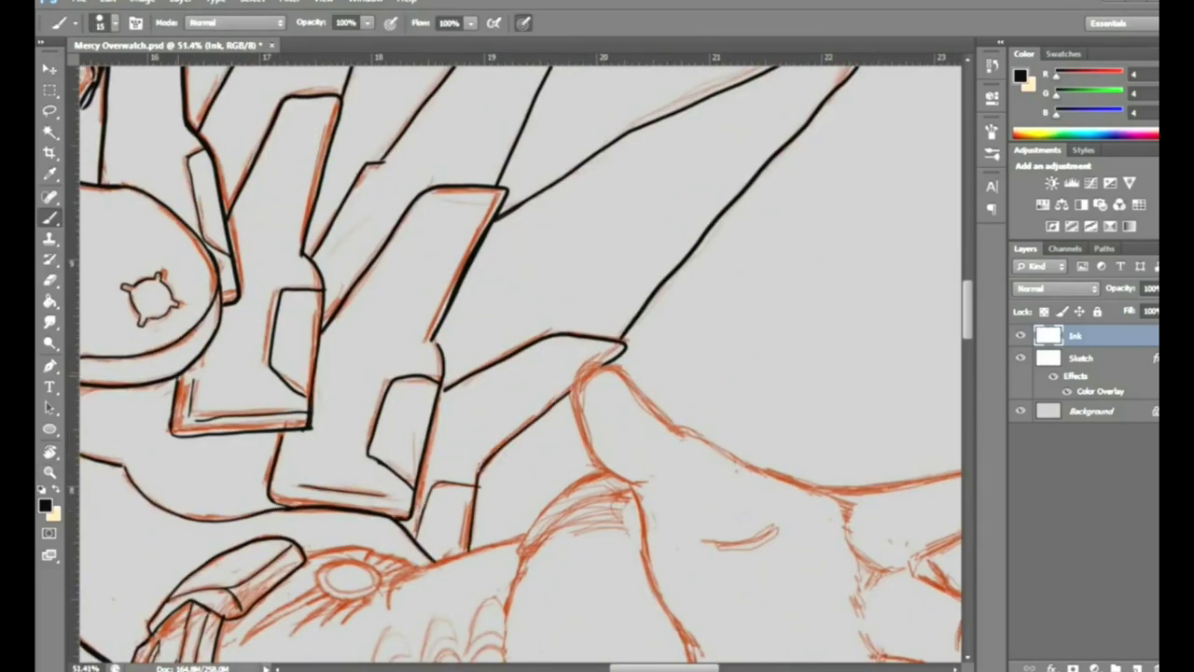
pyautogui.moveTo(436, 345)
pyautogui.mouseDown()
pyautogui.moveTo(657, 429)
pyautogui.moveTo(636, 403)
pyautogui.mouseUp()
pyautogui.press('v')
pyautogui.hotkey('ctrl', 't')
pyautogui.moveTo(685, 454); pyautogui.dragTo(691, 459)
pyautogui.press('Return')
pyautogui.hotkey('ctrl', 'd')
pyautogui.press('b')
pyautogui.hotkey('ctrl', 's')
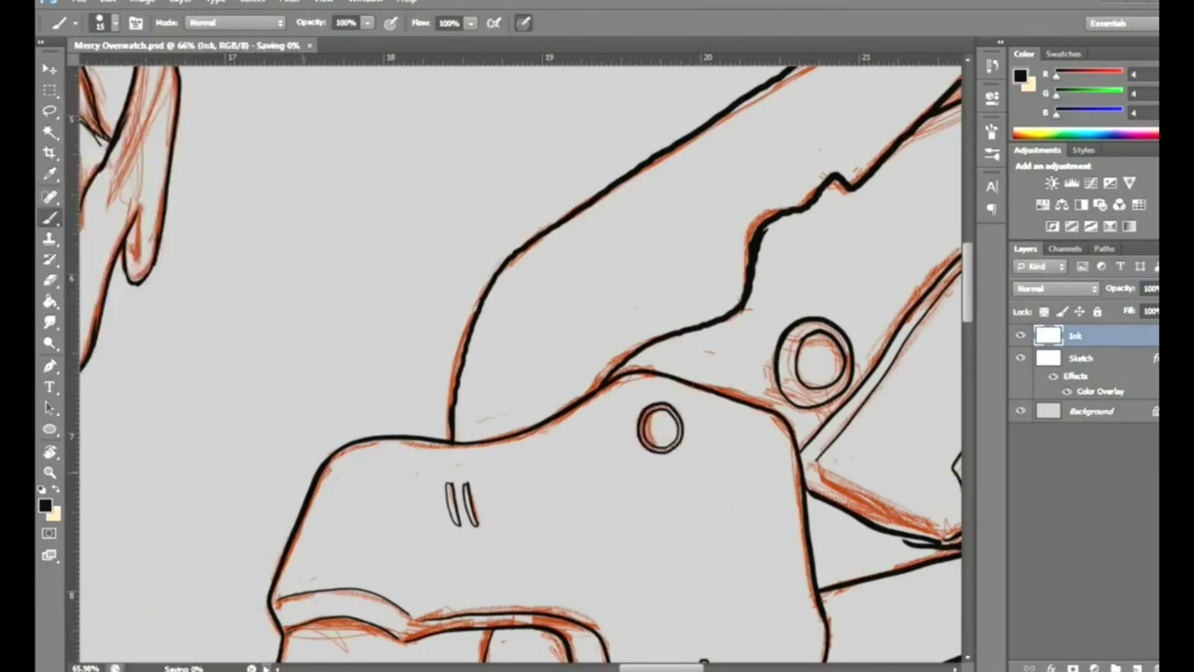
# Ink the feather lines near the joint and the outline and radial marks of its circle
pyautogui.press('z')
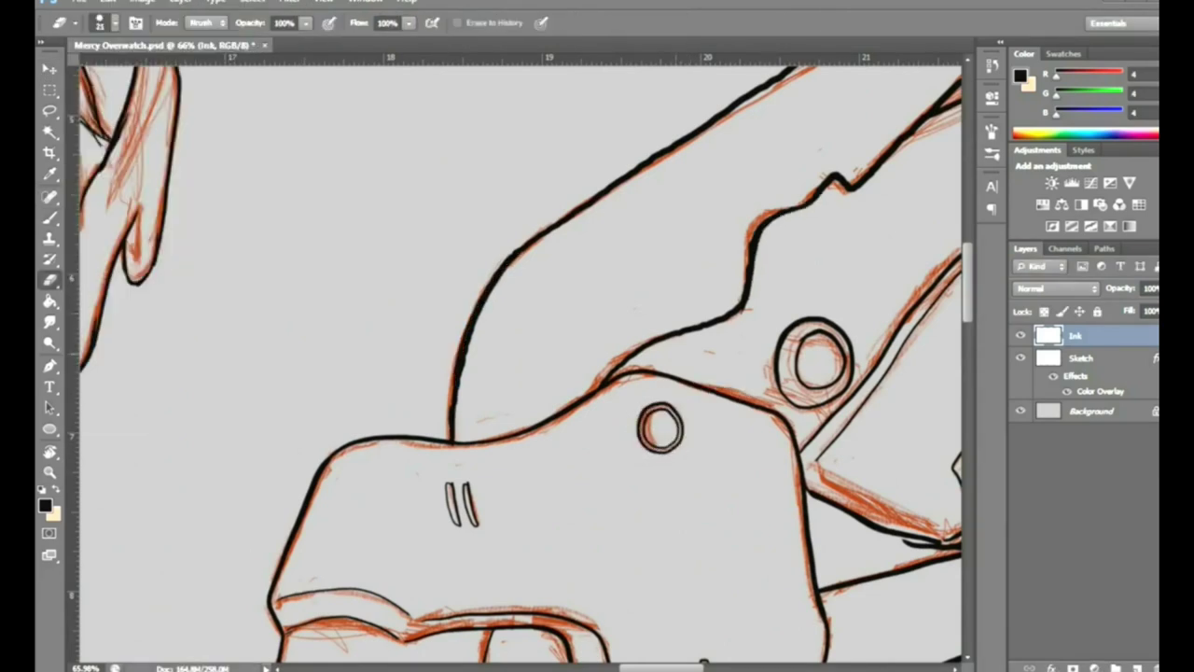
pyautogui.moveTo(616, 280); pyautogui.dragTo(448, 280)
pyautogui.moveTo(611, 303); pyautogui.dragTo(778, 302)
pyautogui.press('b')
pyautogui.moveTo(413, 383); pyautogui.dragTo(522, 467)
pyautogui.moveTo(450, 447)
pyautogui.mouseDown()
pyautogui.moveTo(519, 485)
pyautogui.moveTo(522, 504)
pyautogui.mouseUp()
pyautogui.moveTo(484, 505); pyautogui.dragTo(526, 522)
pyautogui.moveTo(553, 458)
pyautogui.mouseDown()
pyautogui.moveTo(599, 501)
pyautogui.moveTo(601, 558)
pyautogui.mouseUp()
pyautogui.moveTo(579, 549)
pyautogui.mouseDown()
pyautogui.moveTo(601, 569)
pyautogui.moveTo(577, 562)
pyautogui.mouseUp()
pyautogui.moveTo(528, 558); pyautogui.dragTo(601, 588)
# Ink strokes near the mouth and neck and small strokes on the arm
pyautogui.scroll(-4, 513, 373)
pyautogui.moveTo(248, 241)
pyautogui.mouseDown()
pyautogui.moveTo(515, 536)
pyautogui.moveTo(411, 369)
pyautogui.mouseUp()
pyautogui.moveTo(511, 534); pyautogui.dragTo(521, 556)
pyautogui.moveTo(424, 410); pyautogui.dragTo(579, 545)
pyautogui.moveTo(621, 443); pyautogui.dragTo(689, 539)
pyautogui.moveTo(621, 279); pyautogui.dragTo(523, 280)
pyautogui.moveTo(532, 448); pyautogui.dragTo(644, 448)
pyautogui.press('b')
pyautogui.moveTo(440, 302); pyautogui.dragTo(492, 457)
pyautogui.click(80, 3)
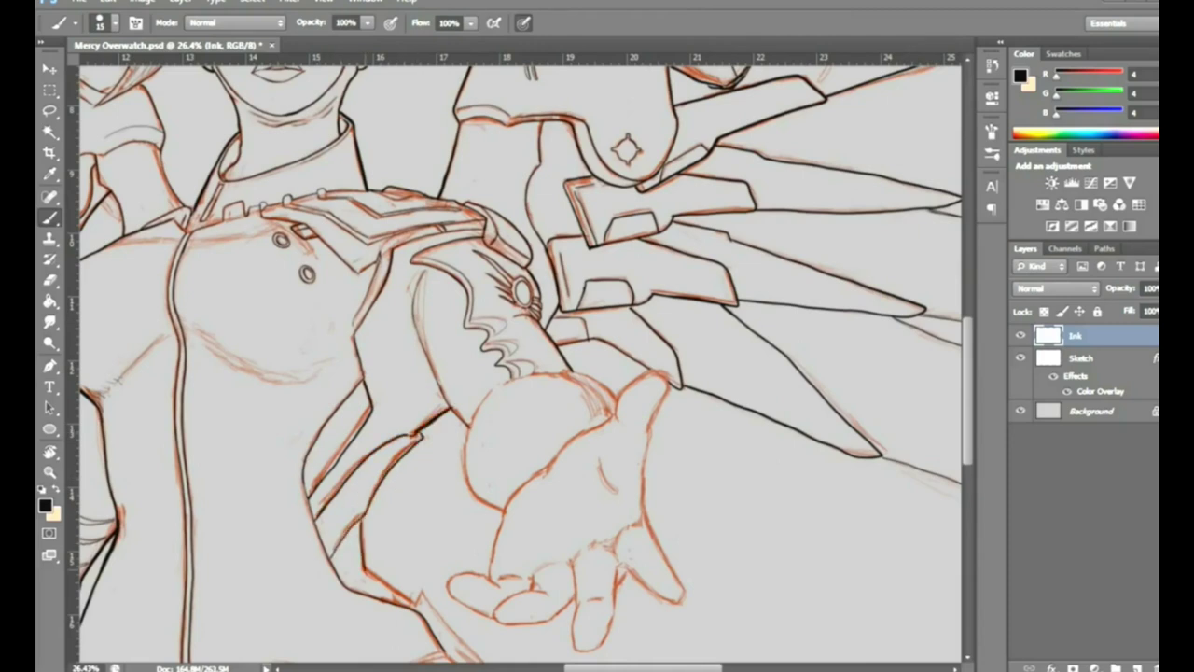
# Zoom in on the hand and ink the palm's right contour, wrist and lower arm
pyautogui.scroll(-1, 560, 448)
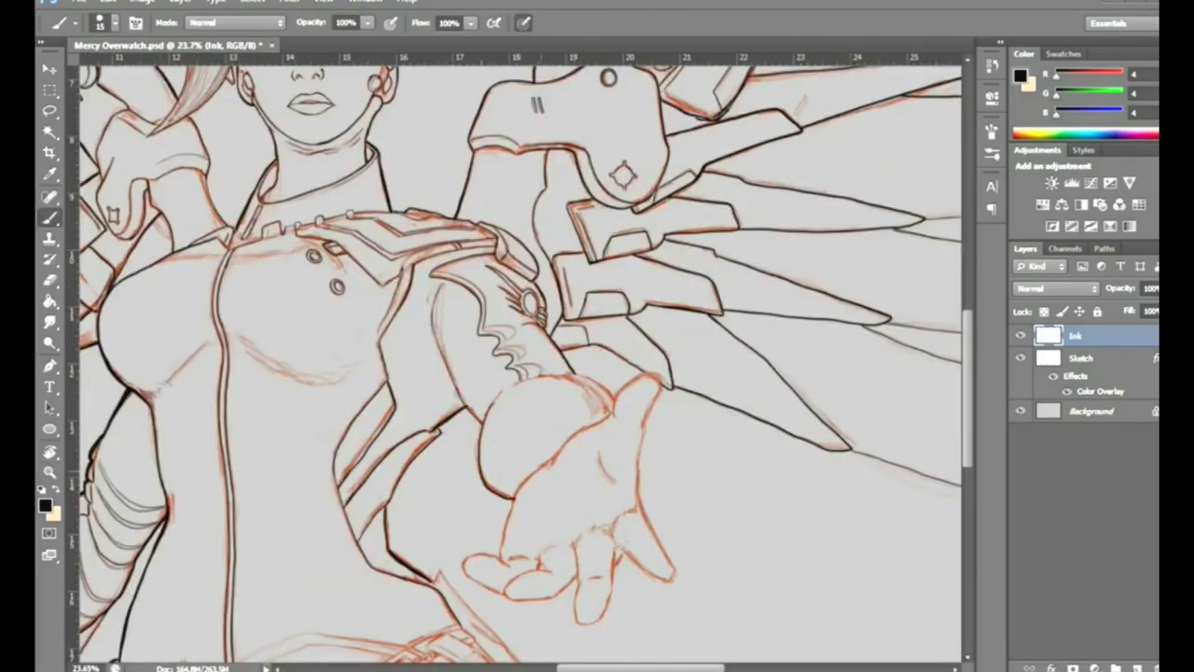
pyautogui.keyDown('ctrl'); pyautogui.click(578, 471); pyautogui.keyUp('ctrl')
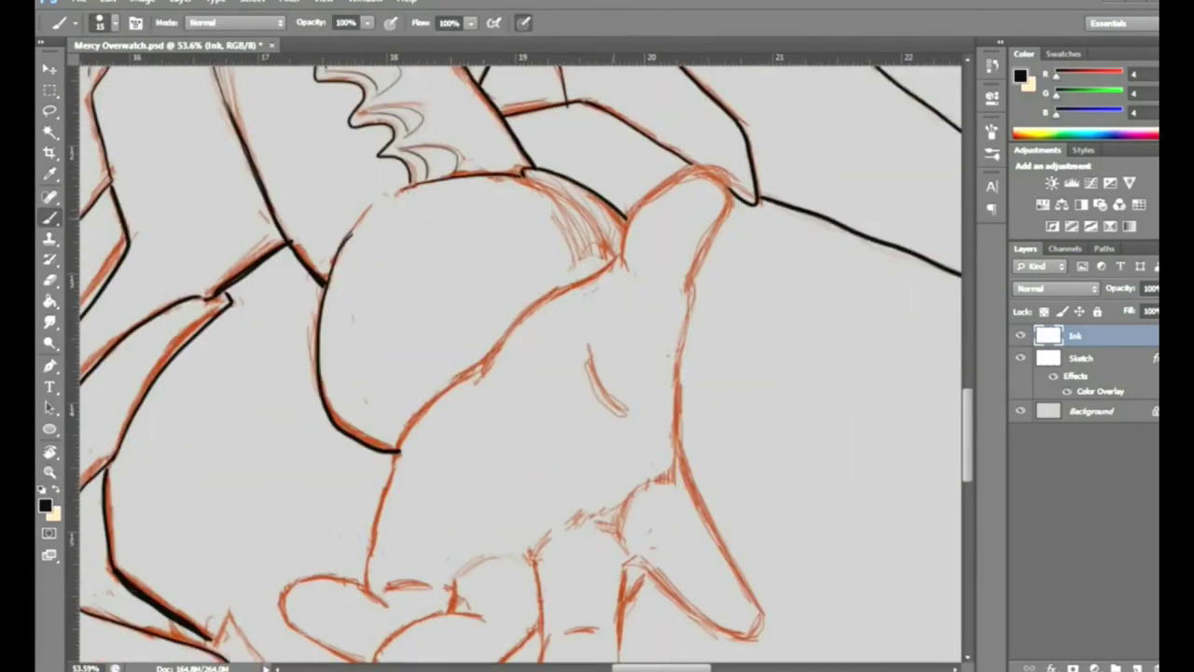
pyautogui.moveTo(510, 173)
pyautogui.mouseDown()
pyautogui.moveTo(530, 168)
pyautogui.moveTo(614, 258)
pyautogui.moveTo(692, 278)
pyautogui.moveTo(679, 455)
pyautogui.mouseUp()
pyautogui.moveTo(622, 264); pyautogui.dragTo(401, 441)
pyautogui.moveTo(369, 593); pyautogui.dragTo(399, 451)
pyautogui.press('e')
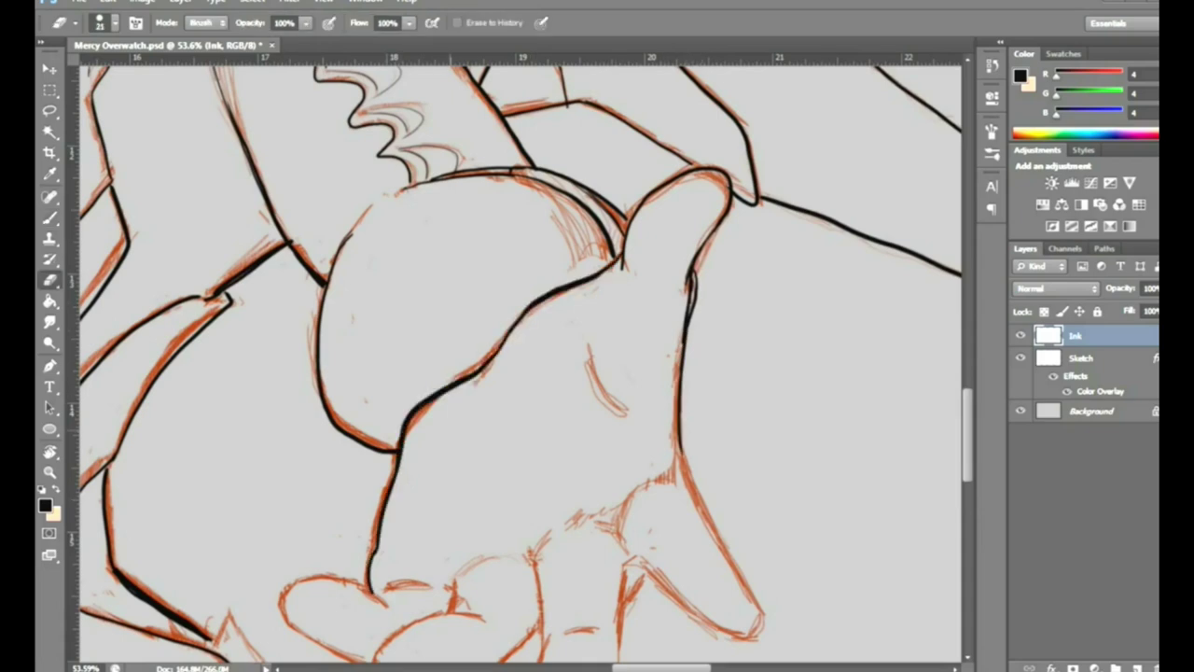
pyautogui.scroll(-3, 523, 364)
pyautogui.press('b')
# Ink the thumb, finger knuckles, finger contours and fingertip, plus the left arm contour
pyautogui.moveTo(372, 513)
pyautogui.mouseDown()
pyautogui.moveTo(364, 434)
pyautogui.moveTo(384, 440)
pyautogui.mouseUp()
pyautogui.moveTo(376, 513)
pyautogui.mouseDown()
pyautogui.moveTo(488, 460)
pyautogui.moveTo(499, 400)
pyautogui.mouseUp()
pyautogui.moveTo(575, 364); pyautogui.dragTo(538, 397)
pyautogui.moveTo(381, 524); pyautogui.dragTo(483, 518)
pyautogui.moveTo(536, 402); pyautogui.dragTo(541, 581)
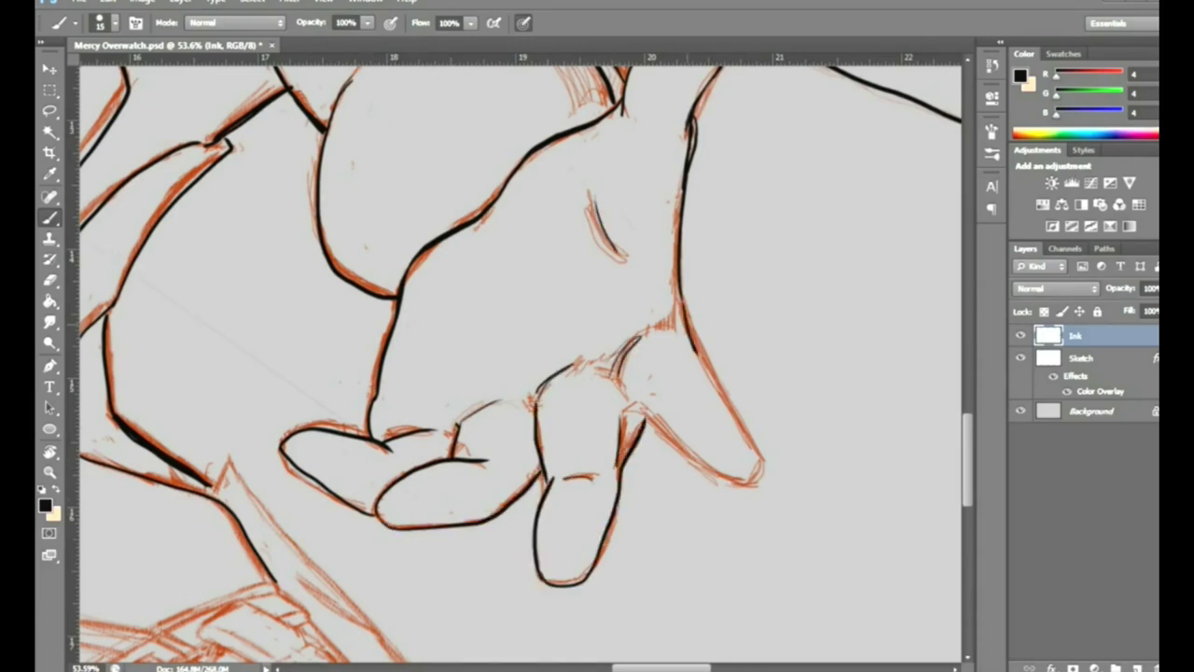
pyautogui.moveTo(679, 392); pyautogui.dragTo(687, 467)
pyautogui.moveTo(232, 141); pyautogui.dragTo(116, 301)
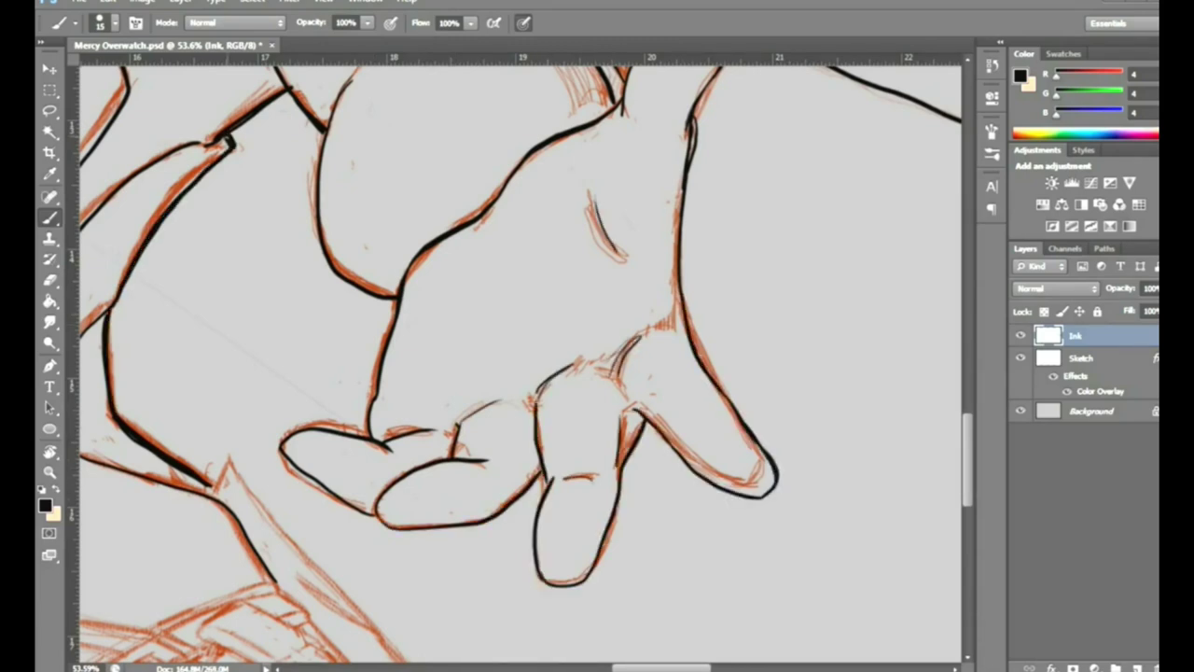
pyautogui.scroll(-3, 522, 364)
pyautogui.scroll(4, 523, 364)
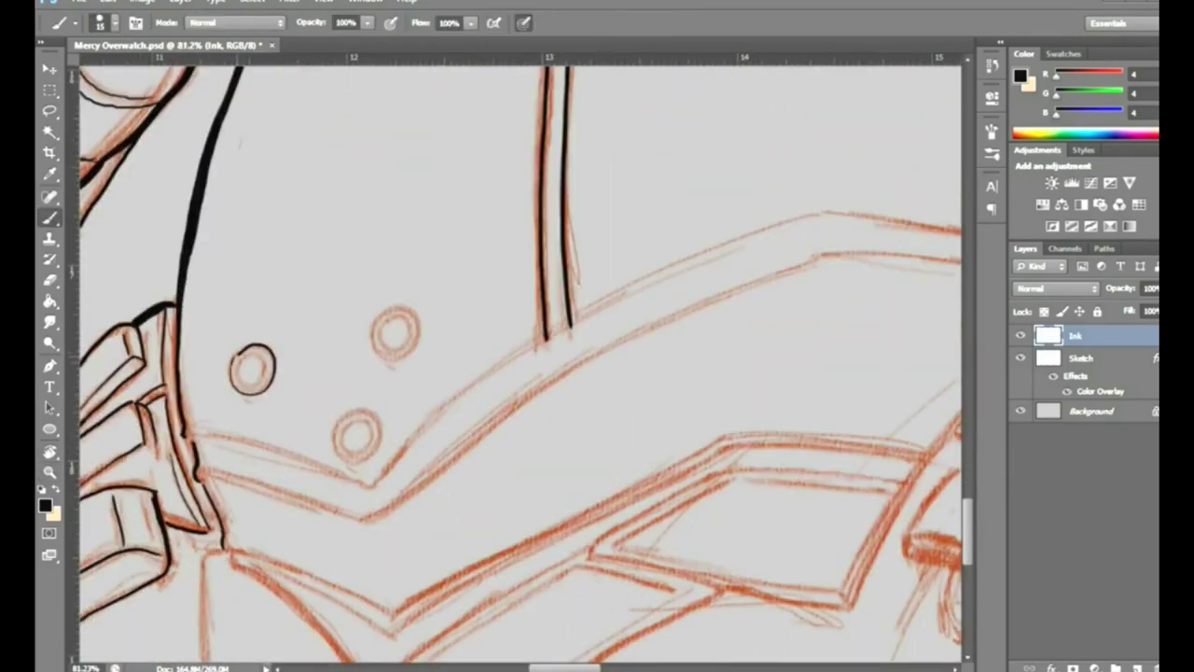
# Ink around the two small belt circles, briefly toggling between eraser and brush
pyautogui.moveTo(358, 413); pyautogui.dragTo(353, 415)
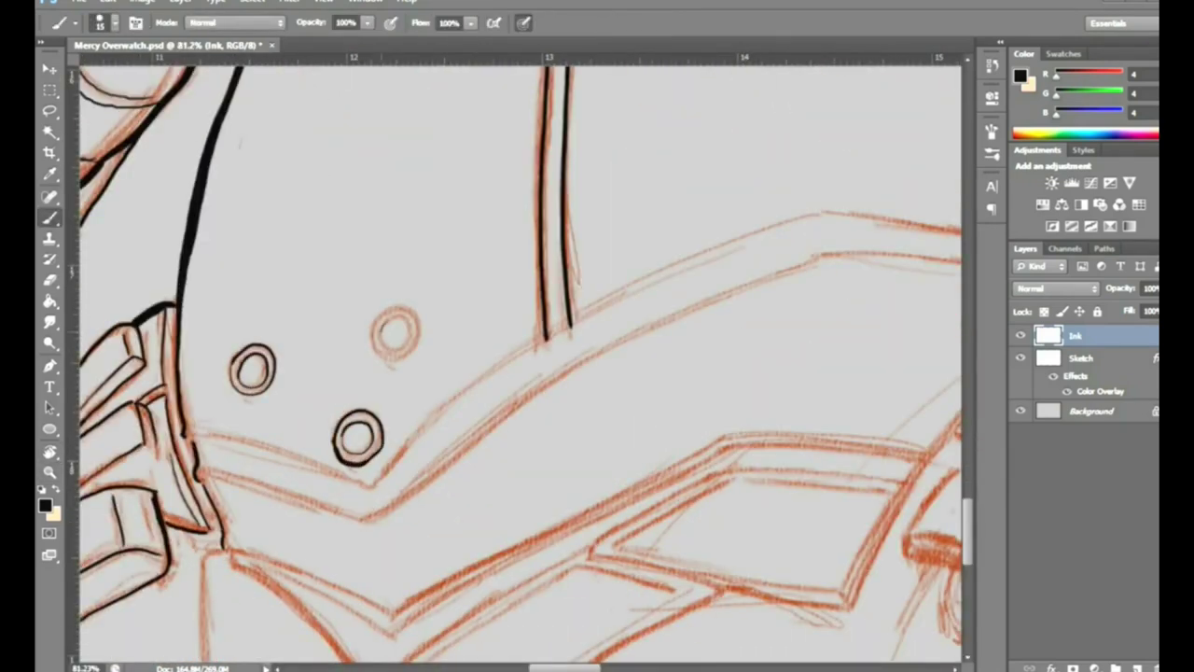
pyautogui.moveTo(396, 308); pyautogui.dragTo(392, 309)
pyautogui.press('e')
pyautogui.rightClick(386, 386)
pyautogui.press('Escape')
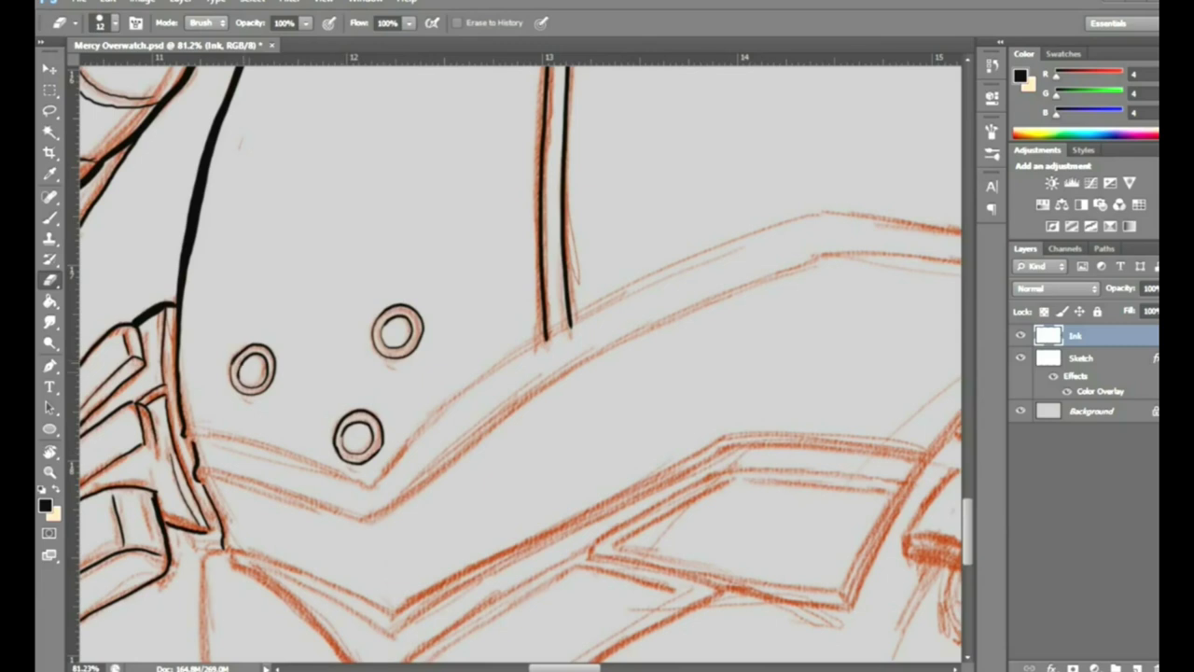
pyautogui.press('b')
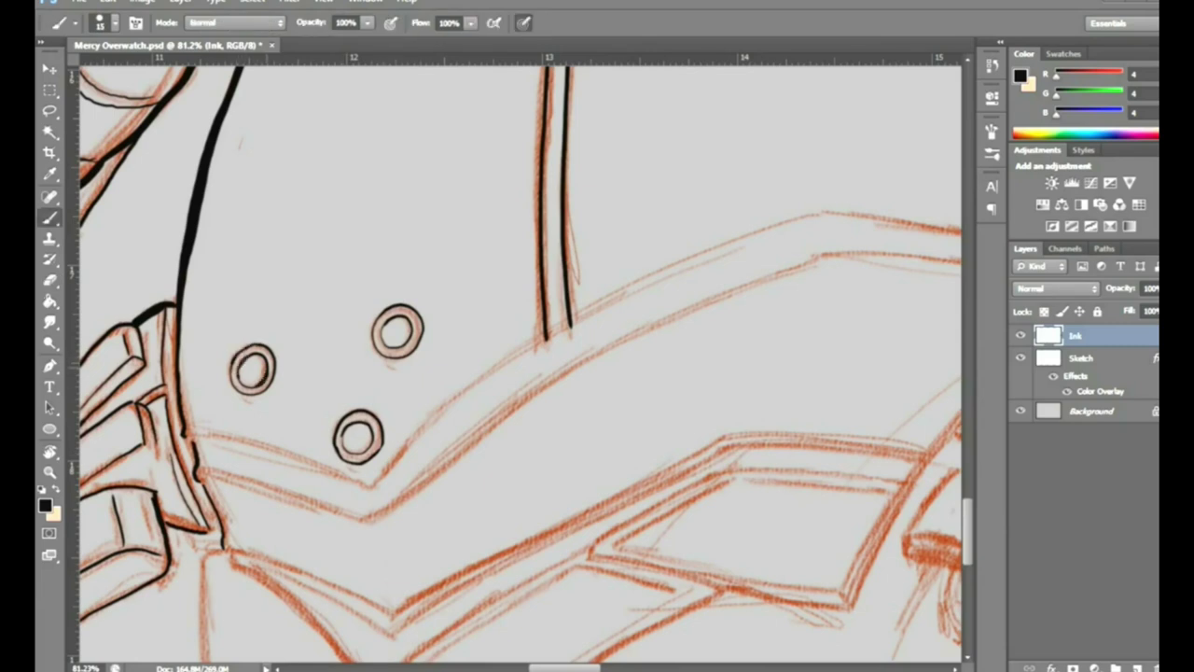
pyautogui.press('e')
pyautogui.press('b')
# Ink the belt armor plate's upper and lower contours beside the circles
pyautogui.moveTo(410, 449); pyautogui.dragTo(547, 338)
pyautogui.moveTo(191, 435); pyautogui.dragTo(308, 469)
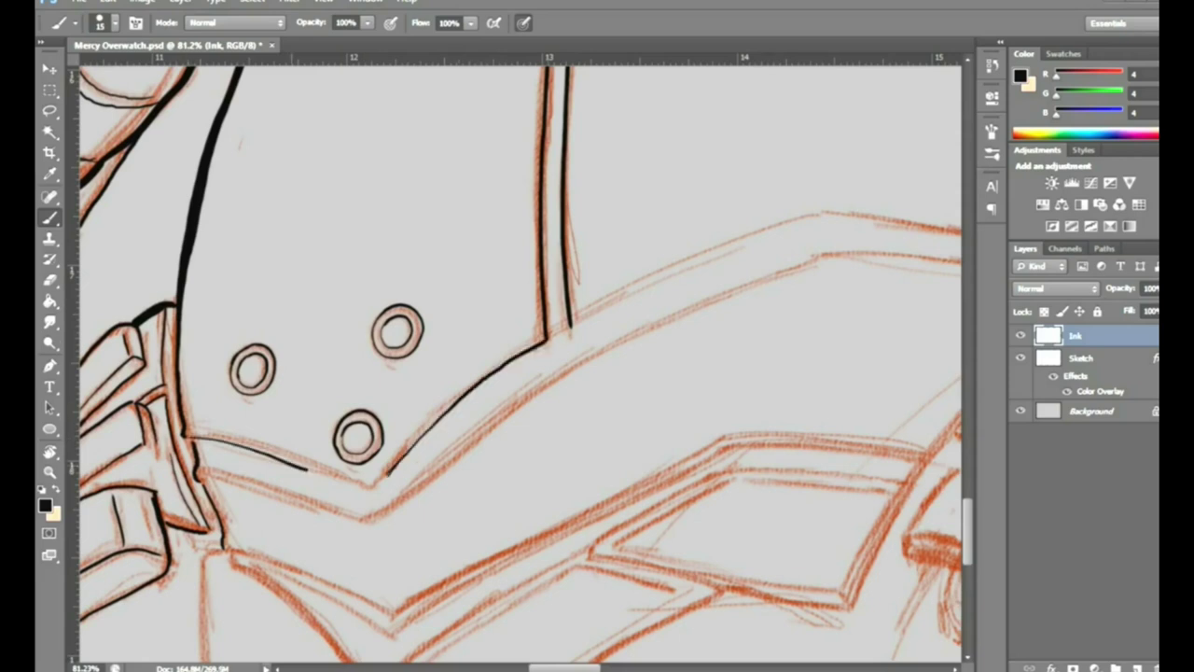
pyautogui.moveTo(235, 474)
pyautogui.mouseDown()
pyautogui.moveTo(435, 472)
pyautogui.moveTo(836, 252)
pyautogui.moveTo(435, 495)
pyautogui.moveTo(817, 269)
pyautogui.mouseUp()
pyautogui.moveTo(653, 373); pyautogui.dragTo(322, 373)
pyautogui.moveTo(511, 250)
pyautogui.mouseDown()
pyautogui.moveTo(783, 292)
pyautogui.moveTo(769, 296)
pyautogui.mouseUp()
pyautogui.moveTo(240, 320); pyautogui.dragTo(830, 267)
pyautogui.hscroll(-7, 521, 364)
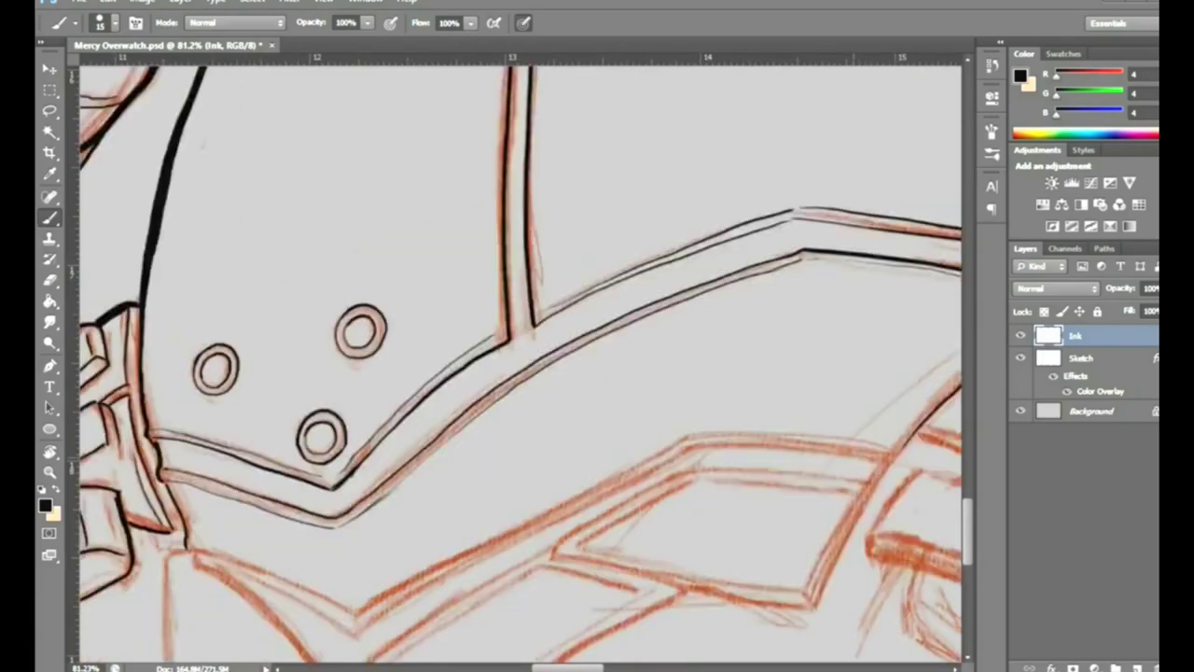
pyautogui.scroll(-5, 521, 364)
pyautogui.hscroll(5, 520, 364)
# Ink the armor panel's top, long diagonal, lower and inner top edges
pyautogui.moveTo(488, 248); pyautogui.dragTo(695, 253)
pyautogui.moveTo(154, 439); pyautogui.dragTo(489, 250)
pyautogui.moveTo(294, 344); pyautogui.dragTo(490, 245)
pyautogui.moveTo(154, 482); pyautogui.dragTo(495, 278)
pyautogui.moveTo(341, 366); pyautogui.dragTo(448, 400)
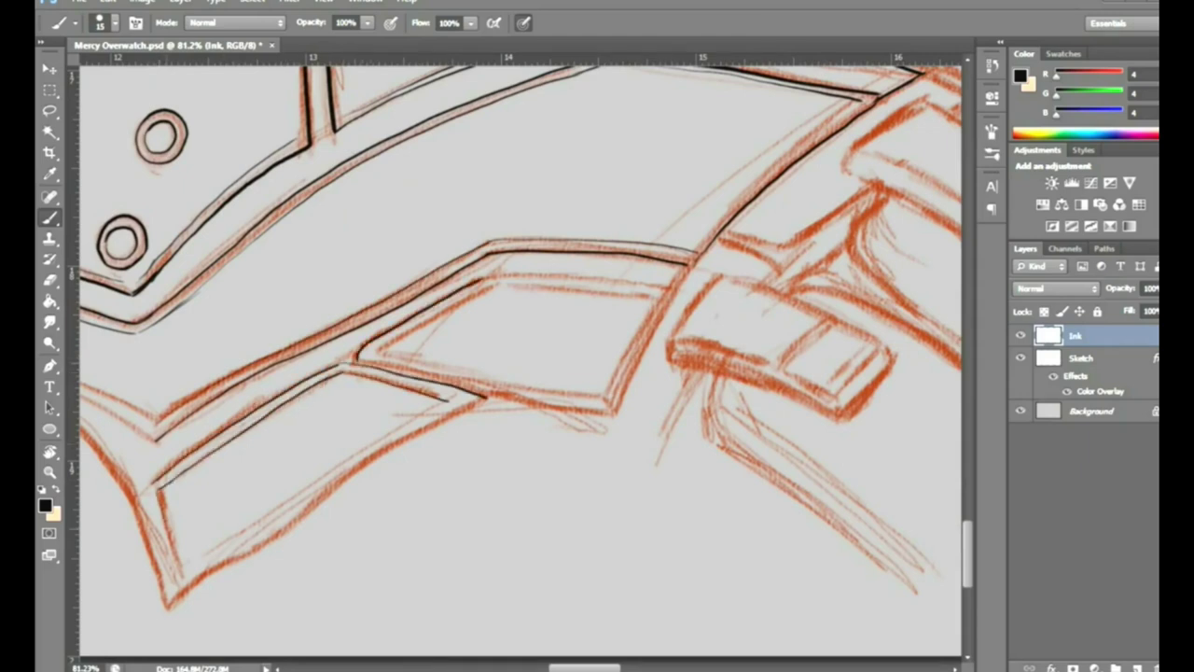
pyautogui.moveTo(172, 615)
pyautogui.mouseDown()
pyautogui.moveTo(486, 400)
pyautogui.moveTo(616, 415)
pyautogui.mouseUp()
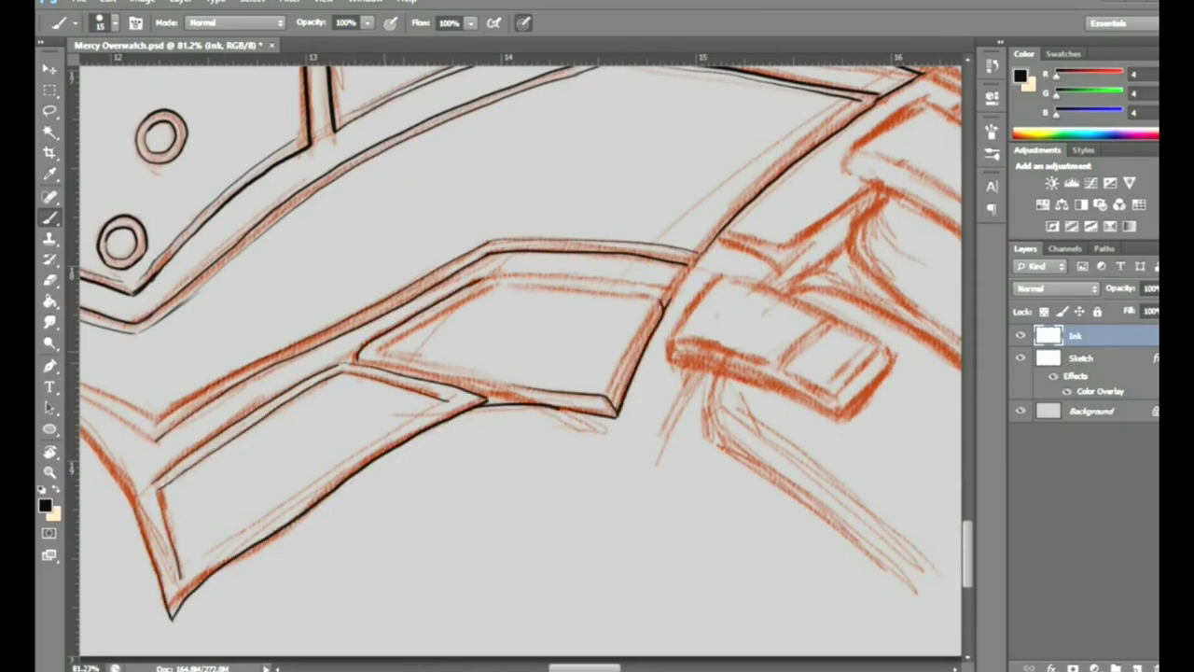
pyautogui.moveTo(495, 279); pyautogui.dragTo(670, 291)
pyautogui.moveTo(670, 291); pyautogui.dragTo(618, 406)
# Outline the small hip box in black, including its divider and the curve beneath
pyautogui.moveTo(653, 354)
pyautogui.mouseDown()
pyautogui.moveTo(302, 476)
pyautogui.moveTo(475, 437)
pyautogui.mouseUp()
pyautogui.moveTo(322, 487); pyautogui.dragTo(541, 481)
pyautogui.moveTo(478, 441); pyautogui.dragTo(541, 478)
pyautogui.moveTo(480, 441); pyautogui.dragTo(431, 485)
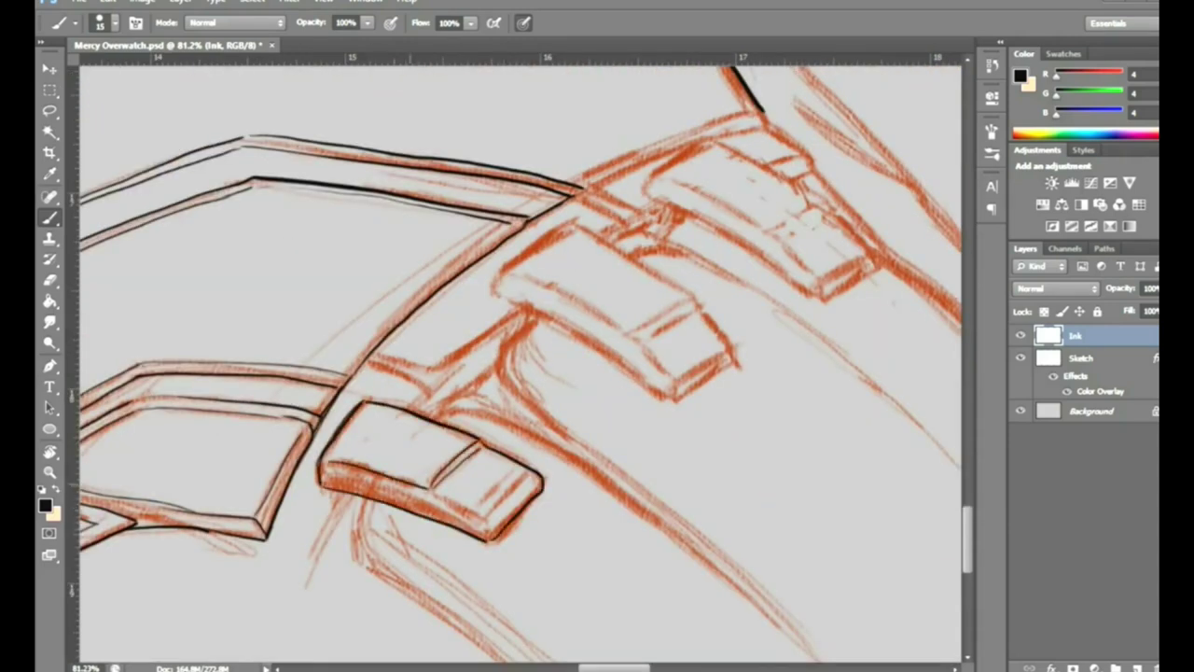
pyautogui.moveTo(362, 506); pyautogui.dragTo(504, 658)
pyautogui.moveTo(437, 412)
pyautogui.mouseDown()
pyautogui.moveTo(674, 529)
pyautogui.moveTo(834, 657)
pyautogui.mouseUp()
pyautogui.moveTo(366, 362); pyautogui.dragTo(431, 400)
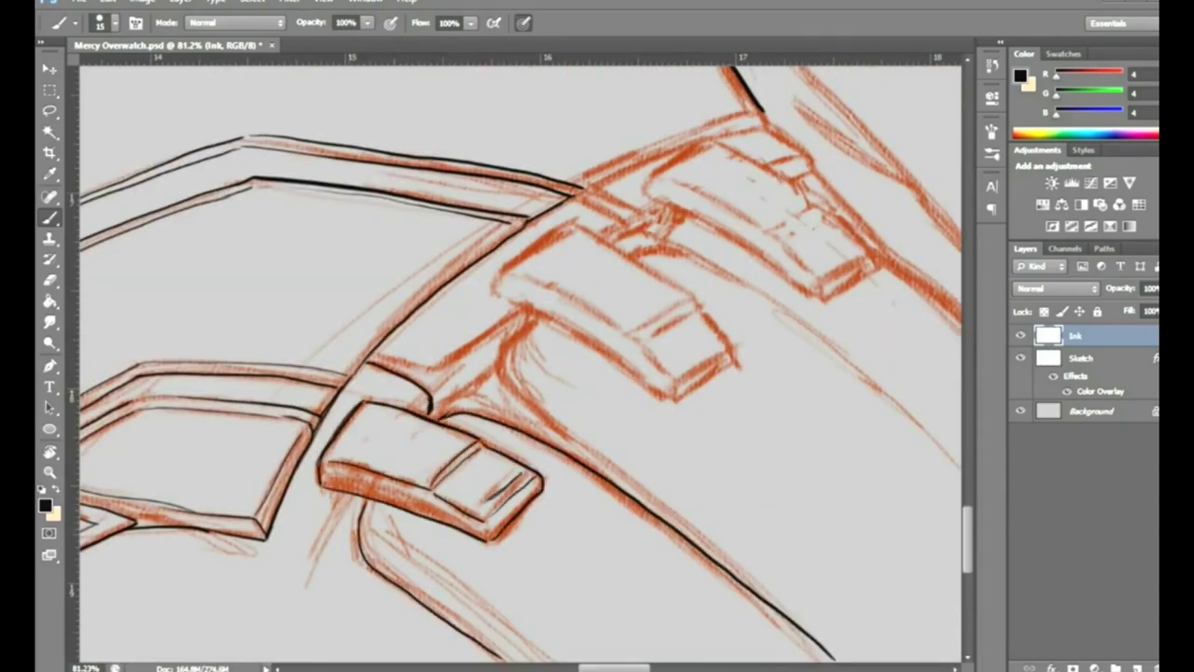
# Outline the upper hip box with its divider and long downward curve
pyautogui.moveTo(542, 319); pyautogui.dragTo(804, 635)
pyautogui.moveTo(496, 280)
pyautogui.mouseDown()
pyautogui.moveTo(674, 403)
pyautogui.moveTo(738, 364)
pyautogui.mouseUp()
pyautogui.moveTo(499, 279)
pyautogui.mouseDown()
pyautogui.moveTo(664, 278)
pyautogui.moveTo(736, 349)
pyautogui.mouseUp()
pyautogui.moveTo(693, 299); pyautogui.dragTo(622, 337)
pyautogui.moveTo(515, 272); pyautogui.dragTo(623, 332)
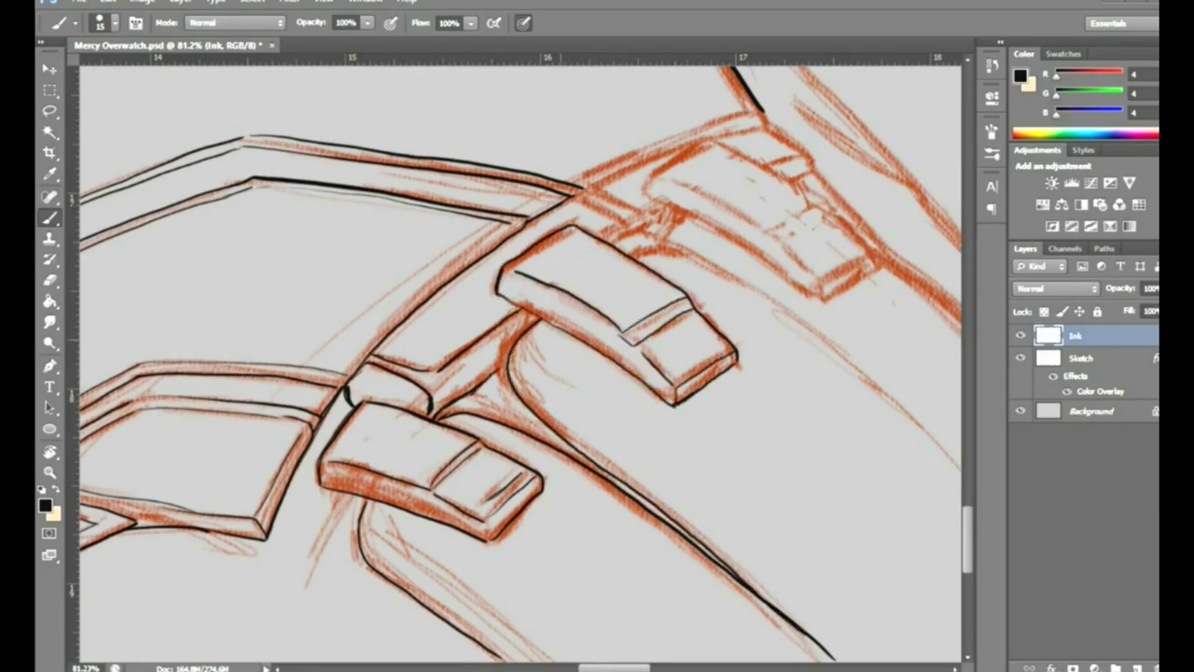
pyautogui.moveTo(582, 192); pyautogui.dragTo(627, 222)
pyautogui.moveTo(573, 183); pyautogui.dragTo(764, 114)
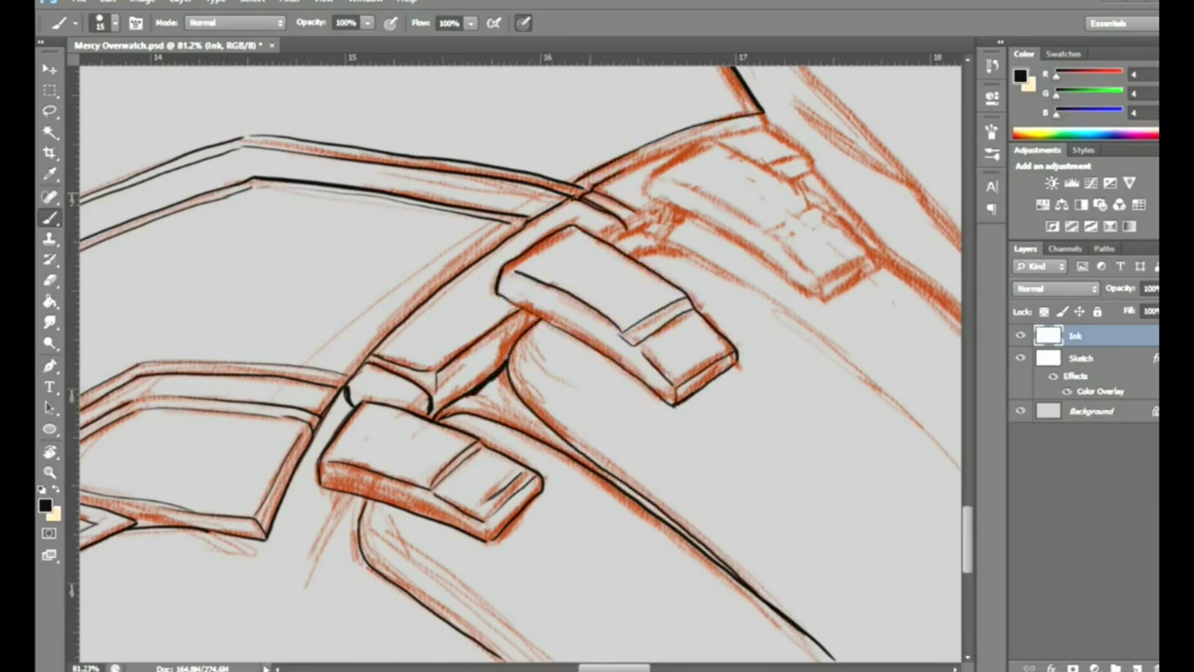
# Outline the right-hand hip box and the long lines beside the boxes
pyautogui.moveTo(644, 183); pyautogui.dragTo(819, 299)
pyautogui.moveTo(715, 140); pyautogui.dragTo(808, 200)
pyautogui.moveTo(672, 181); pyautogui.dragTo(760, 228)
pyautogui.moveTo(821, 300); pyautogui.dragTo(879, 265)
pyautogui.moveTo(818, 207); pyautogui.dragTo(877, 267)
pyautogui.moveTo(644, 251); pyautogui.dragTo(919, 406)
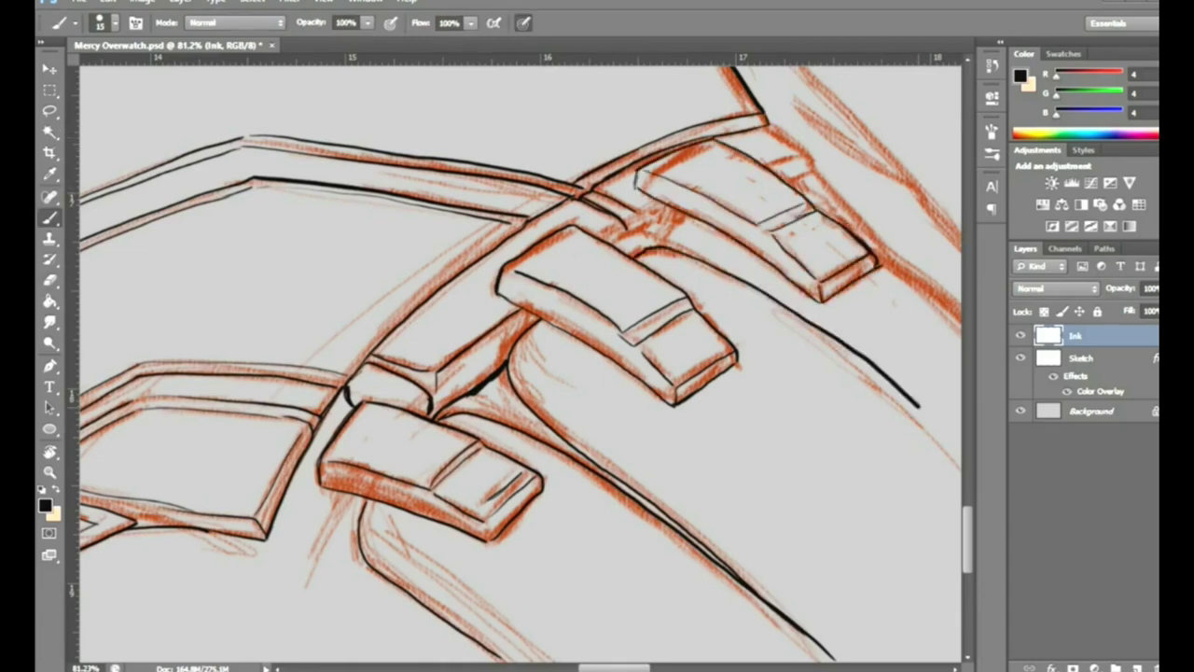
# Ink the long curves below the hip boxes and small nearby edges
pyautogui.moveTo(654, 373); pyautogui.dragTo(283, 374)
pyautogui.moveTo(551, 411); pyautogui.dragTo(674, 584)
pyautogui.moveTo(444, 183); pyautogui.dragTo(791, 559)
pyautogui.moveTo(261, 200); pyautogui.dragTo(293, 217)
pyautogui.moveTo(416, 135)
pyautogui.mouseDown()
pyautogui.moveTo(446, 181)
pyautogui.moveTo(528, 254)
pyautogui.mouseUp()
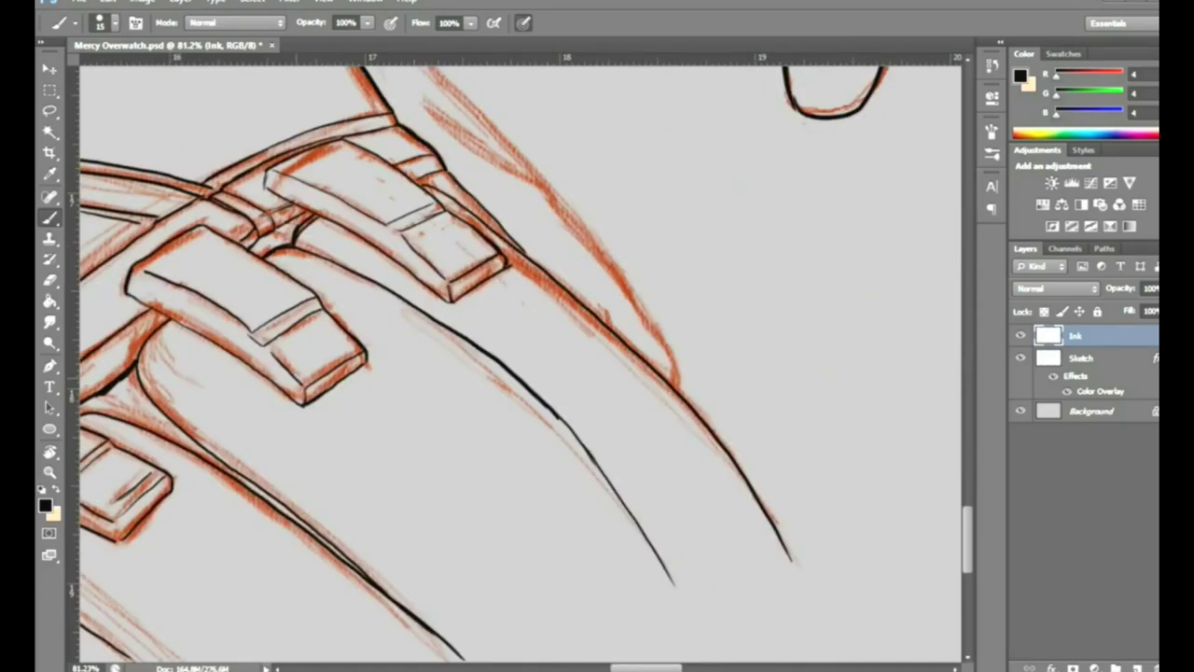
# Ink the hand outline and the lines around the chest and belt
pyautogui.moveTo(560, 373); pyautogui.dragTo(420, 373)
pyautogui.moveTo(560, 280); pyautogui.dragTo(634, 280)
pyautogui.moveTo(392, 366)
pyautogui.mouseDown()
pyautogui.moveTo(527, 508)
pyautogui.moveTo(608, 629)
pyautogui.mouseUp()
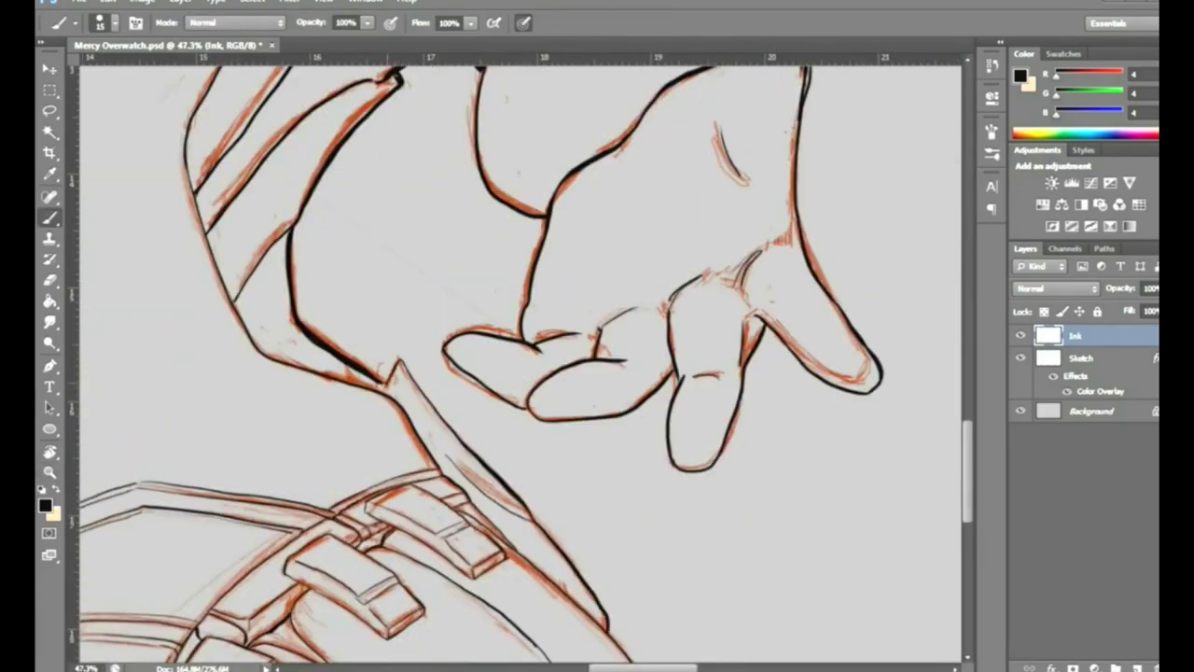
pyautogui.moveTo(397, 503); pyautogui.dragTo(411, 657)
pyautogui.moveTo(413, 509)
pyautogui.mouseDown()
pyautogui.moveTo(502, 596)
pyautogui.moveTo(520, 658)
pyautogui.mouseUp()
pyautogui.moveTo(414, 504); pyautogui.dragTo(513, 550)
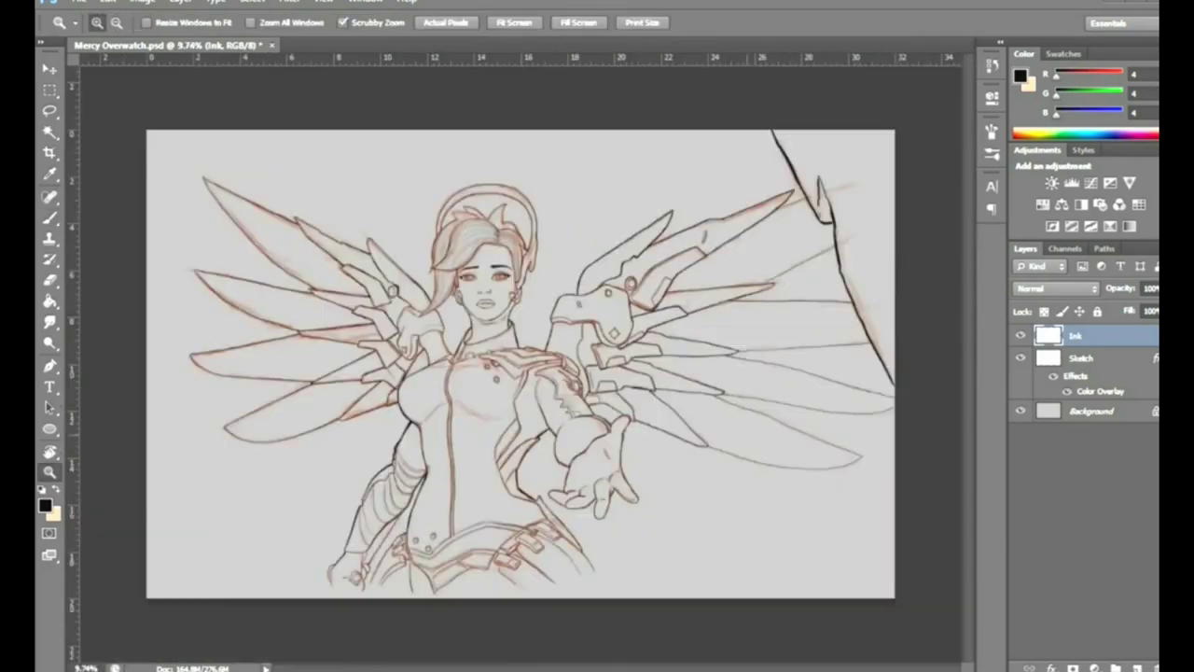
# Trace the lowered arm's outer contour, forearm, hand edge and strap in black
pyautogui.moveTo(597, 374); pyautogui.dragTo(523, 335)
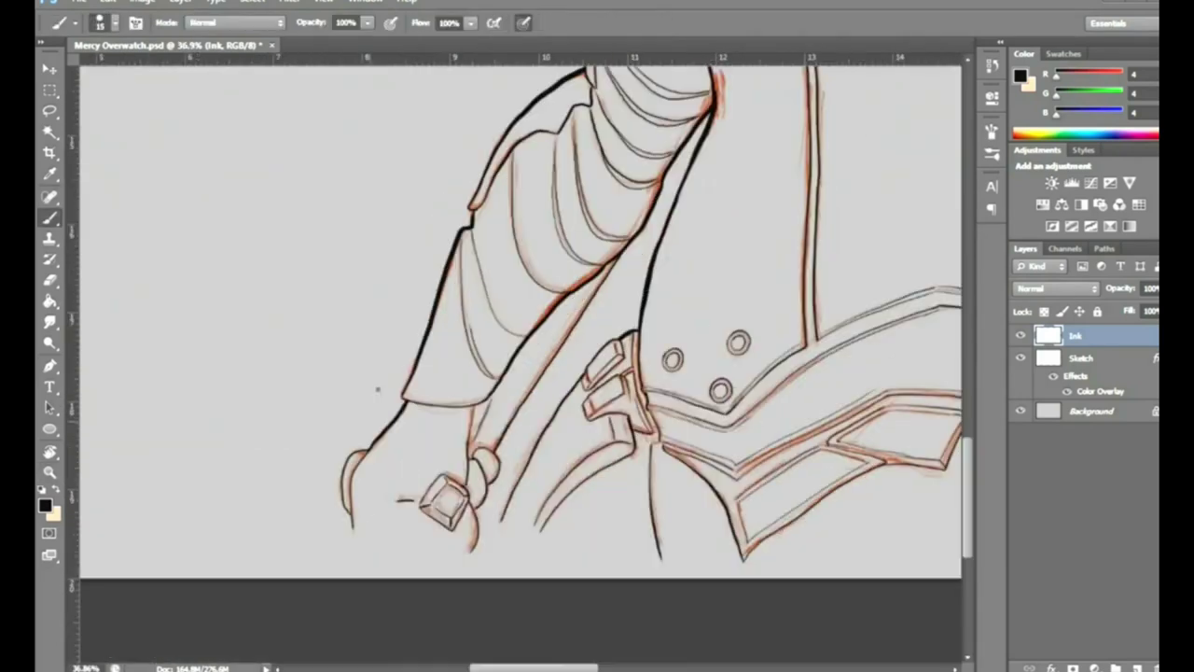
pyautogui.moveTo(366, 450); pyautogui.dragTo(353, 546)
pyautogui.moveTo(400, 401); pyautogui.dragTo(467, 225)
pyautogui.scroll(3, 522, 364)
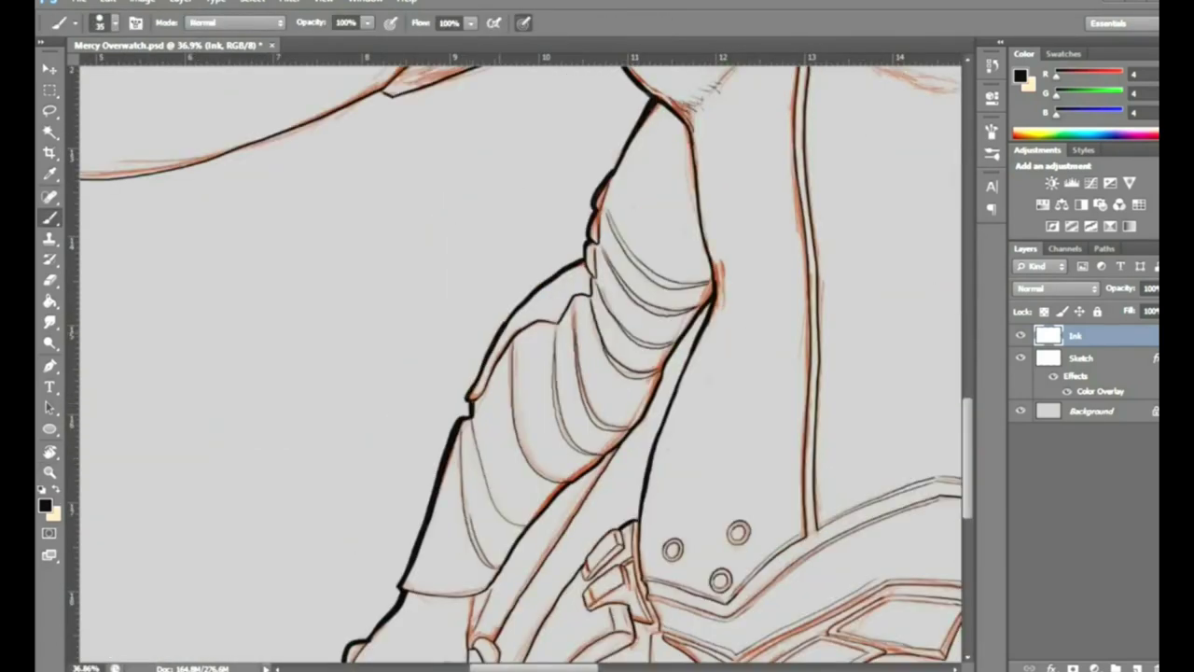
pyautogui.moveTo(630, 435); pyautogui.dragTo(504, 627)
pyautogui.scroll(-3, 523, 364)
pyautogui.moveTo(481, 467); pyautogui.dragTo(469, 520)
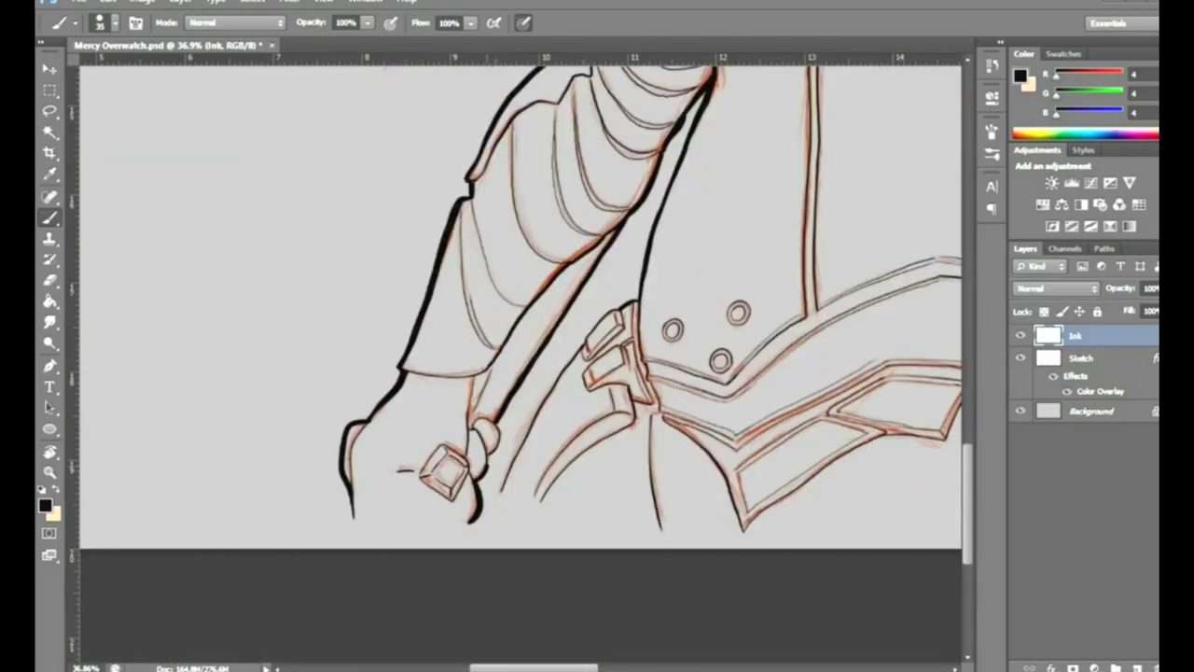
pyautogui.moveTo(492, 372); pyautogui.dragTo(472, 416)
pyautogui.moveTo(580, 352); pyautogui.dragTo(499, 499)
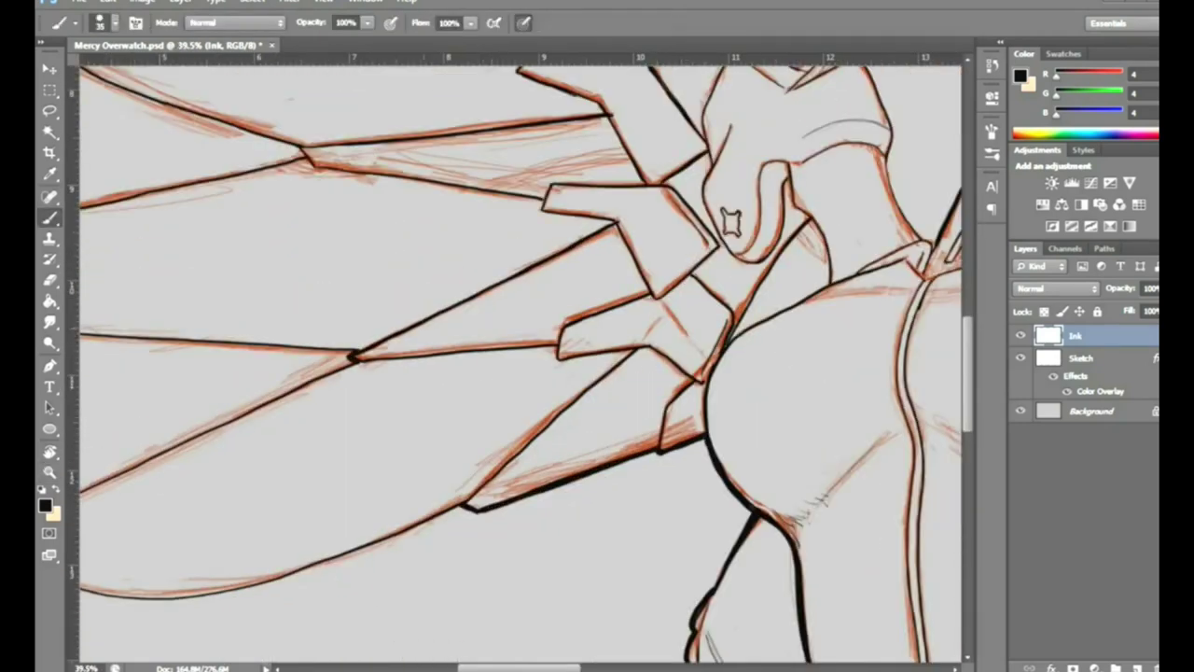
# Thicken an existing ink line and ink the shoulder's right contour
pyautogui.moveTo(355, 357); pyautogui.dragTo(560, 344)
pyautogui.scroll(3, 522, 364)
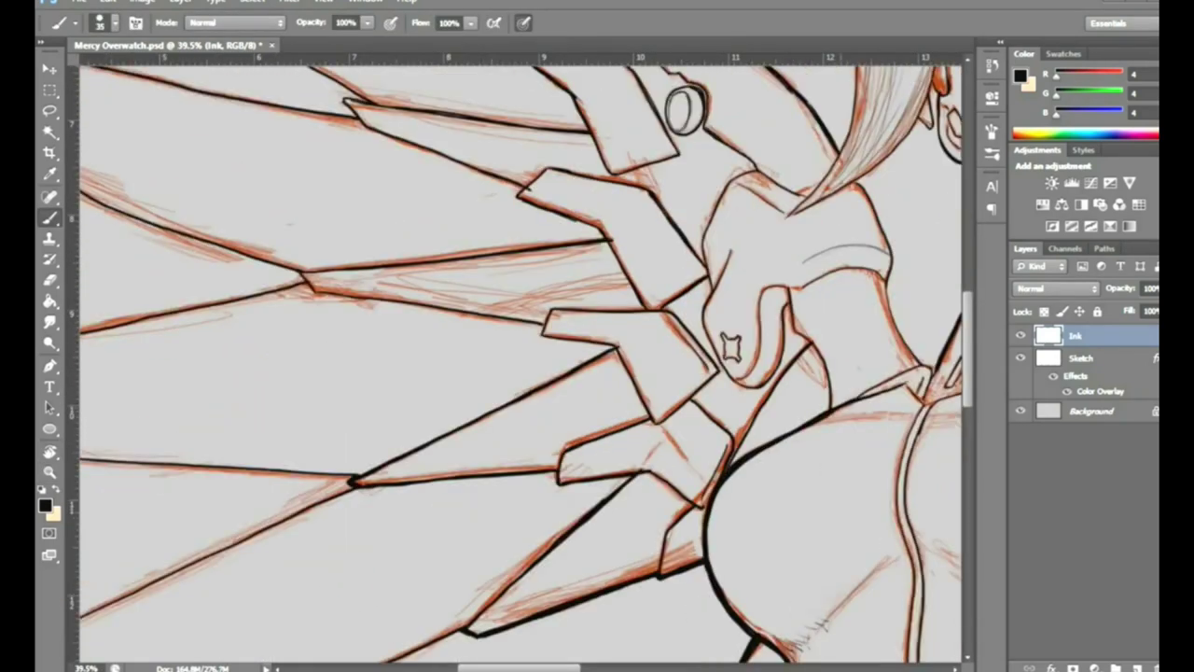
pyautogui.moveTo(929, 364); pyautogui.dragTo(872, 203)
pyautogui.moveTo(597, 364); pyautogui.dragTo(408, 504)
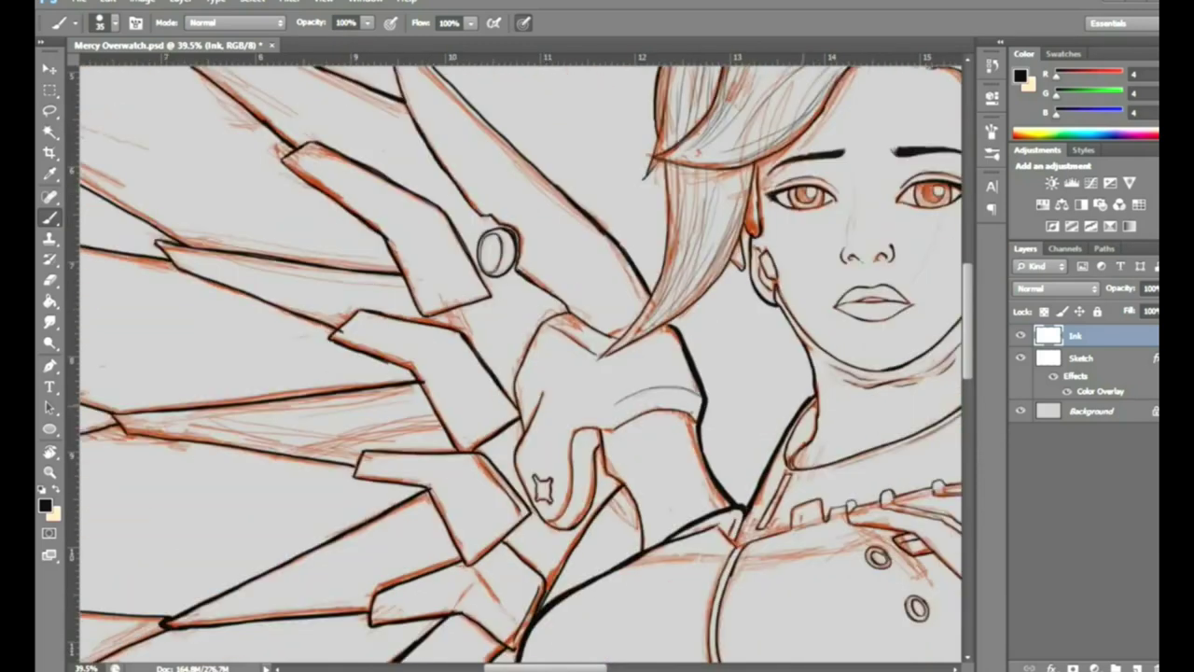
pyautogui.scroll(3, 522, 364)
pyautogui.moveTo(407, 136); pyautogui.dragTo(625, 359)
pyautogui.scroll(4, 523, 364)
# Ink the wing's upper edge and the hair outline and lower strands
pyautogui.moveTo(91, 168)
pyautogui.mouseDown()
pyautogui.moveTo(110, 198)
pyautogui.moveTo(388, 315)
pyautogui.mouseUp()
pyautogui.moveTo(742, 187); pyautogui.dragTo(653, 362)
pyautogui.moveTo(672, 431); pyautogui.dragTo(599, 580)
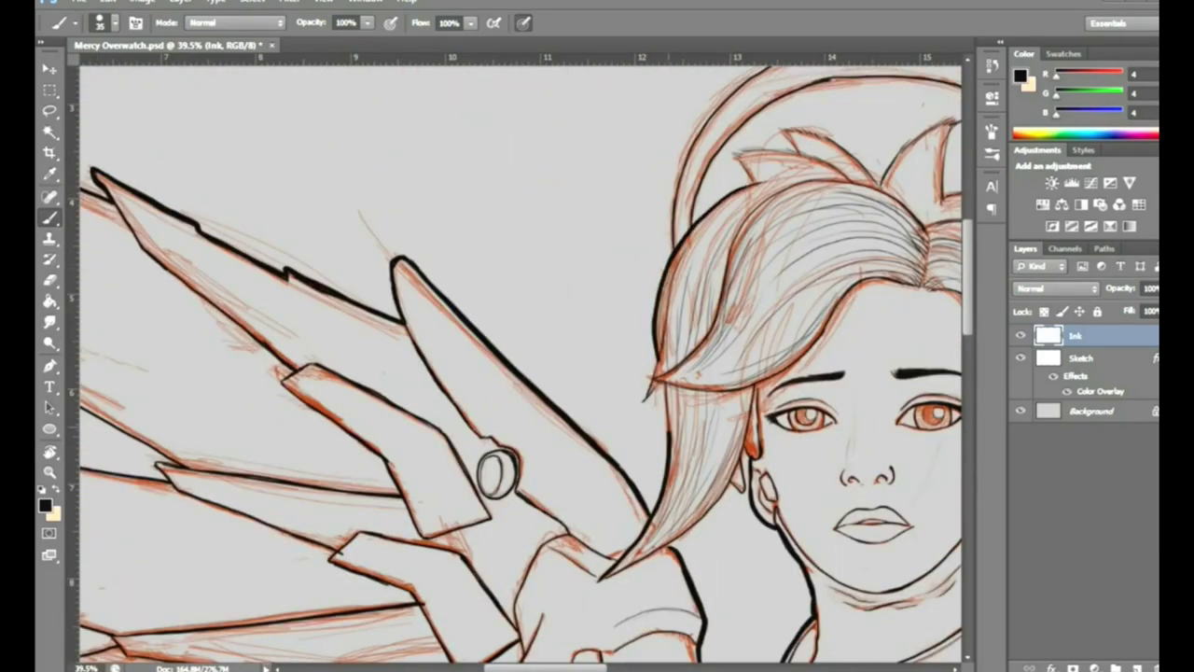
pyautogui.moveTo(746, 406); pyautogui.dragTo(629, 571)
pyautogui.moveTo(739, 239); pyautogui.dragTo(643, 401)
pyautogui.moveTo(758, 379); pyautogui.dragTo(651, 394)
# Ink the halo outline and its right edge, then a line along the arm
pyautogui.hscroll(5, 522, 364)
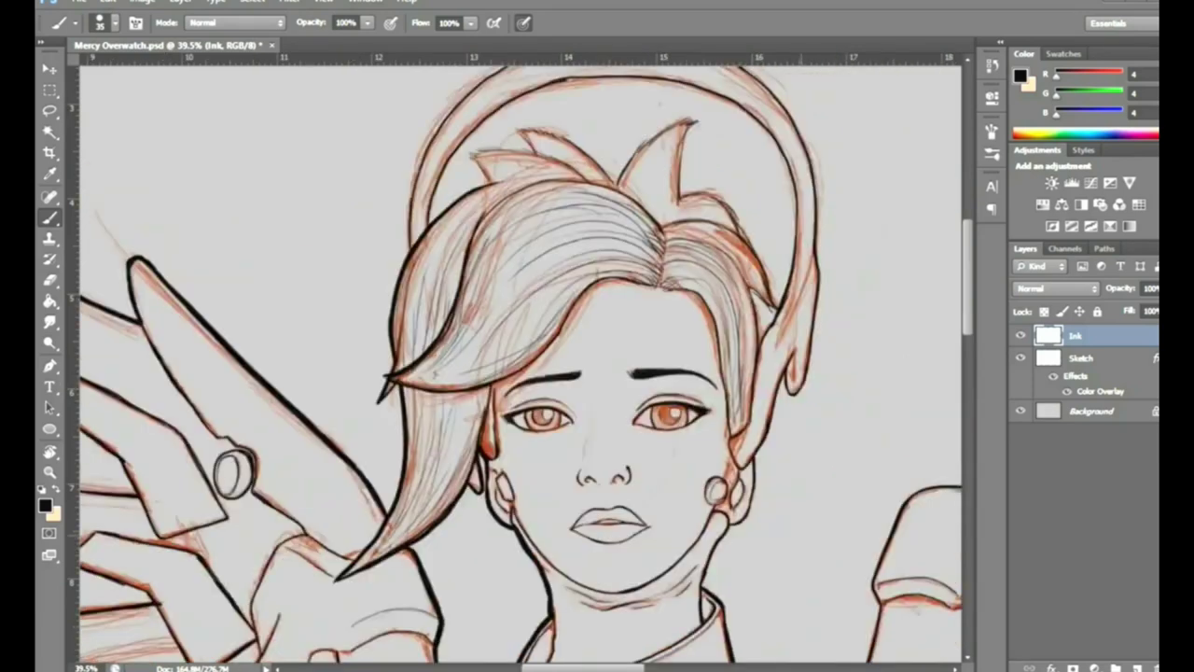
pyautogui.scroll(3, 523, 364)
pyautogui.moveTo(571, 202); pyautogui.dragTo(410, 401)
pyautogui.moveTo(568, 200)
pyautogui.mouseDown()
pyautogui.moveTo(673, 197)
pyautogui.moveTo(817, 388)
pyautogui.mouseUp()
pyautogui.moveTo(791, 553)
pyautogui.mouseDown()
pyautogui.moveTo(823, 446)
pyautogui.moveTo(455, 302)
pyautogui.mouseUp()
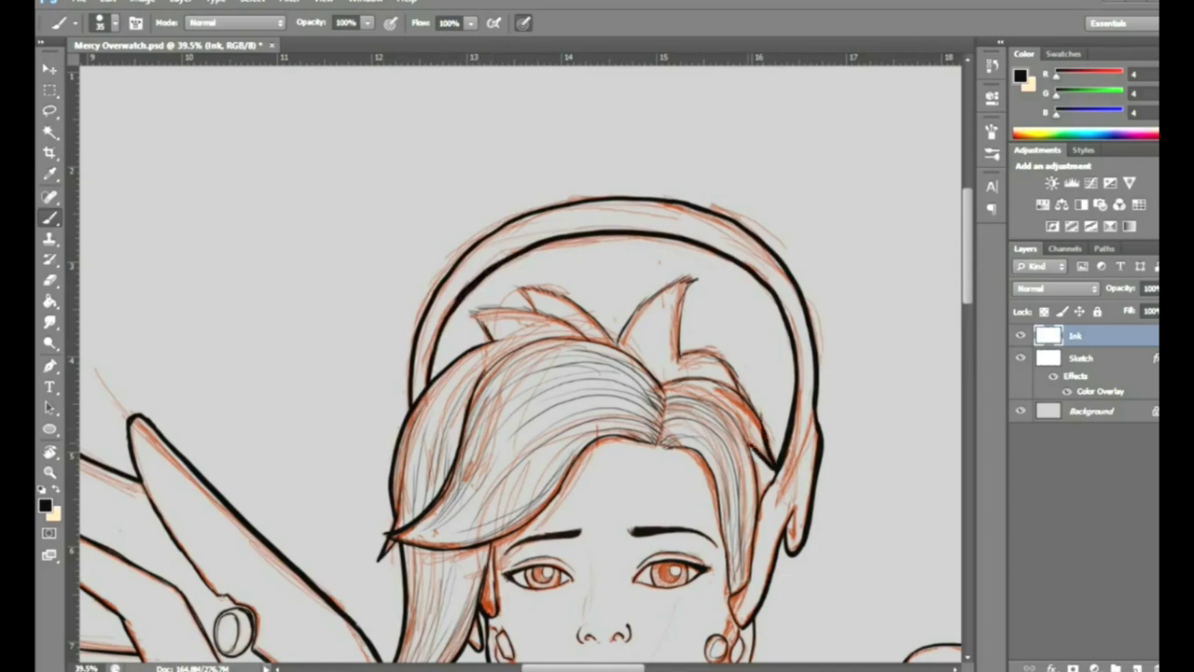
pyautogui.scroll(-3, 521, 359)
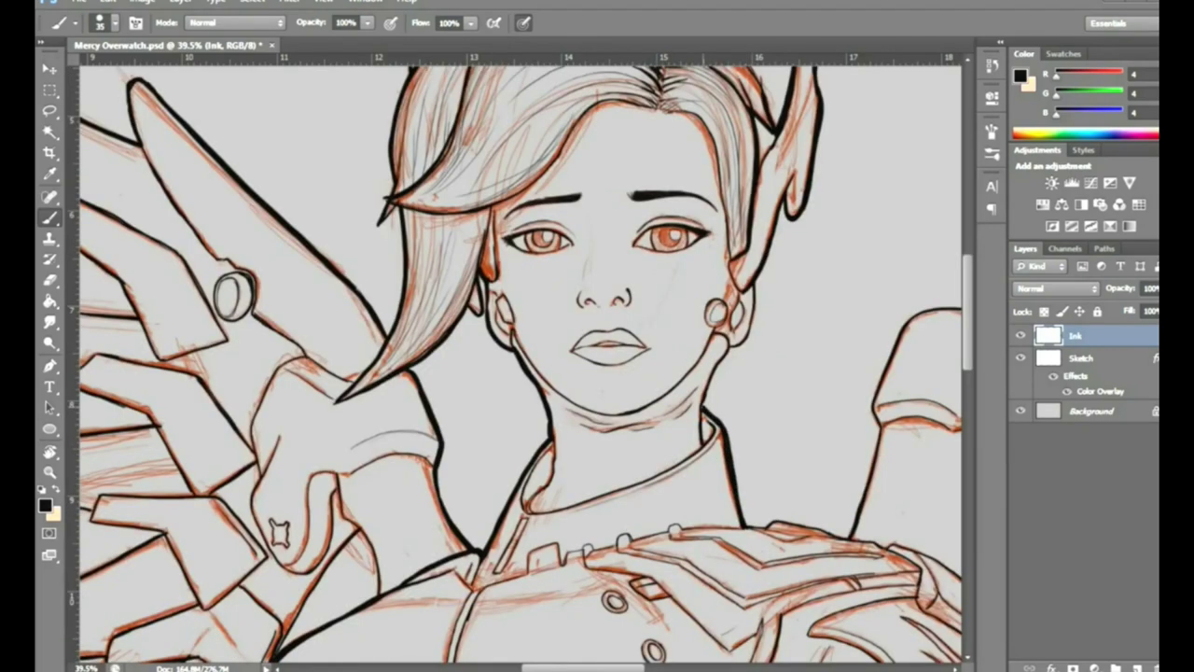
pyautogui.hscroll(3, 597, 354)
pyautogui.moveTo(464, 530); pyautogui.dragTo(704, 302)
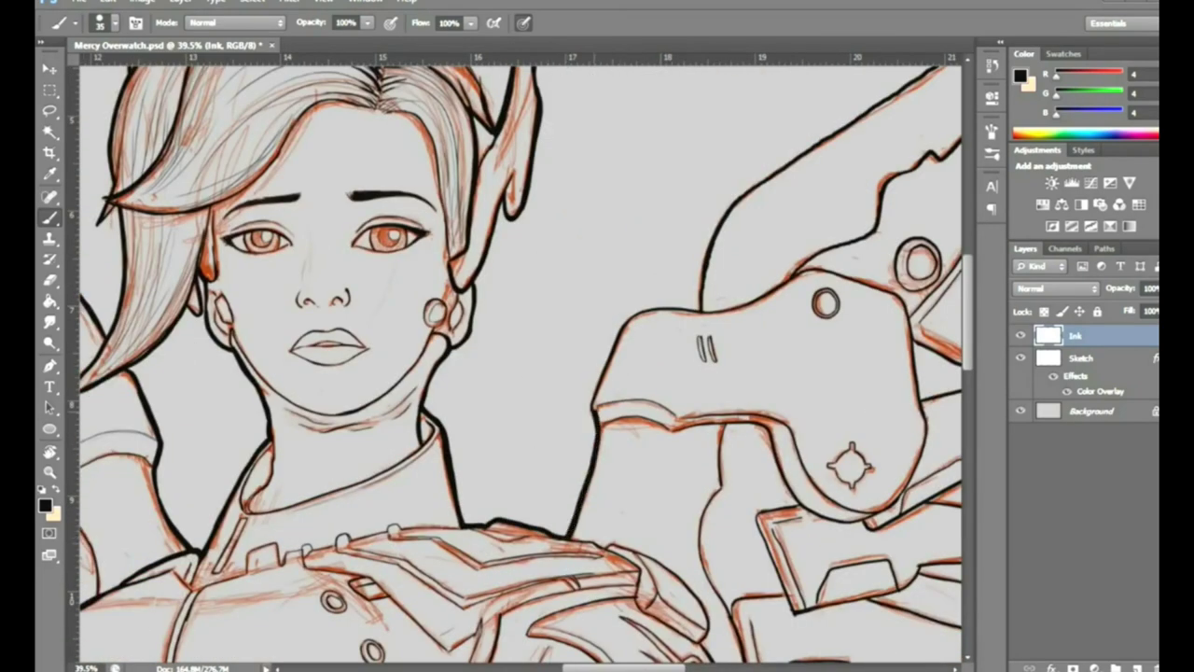
# Zoom in on the reaching arm and ink its left outline and finger edges
pyautogui.press('z')
pyautogui.moveTo(553, 439); pyautogui.dragTo(635, 438)
pyautogui.press('b')
pyautogui.moveTo(493, 196); pyautogui.dragTo(604, 494)
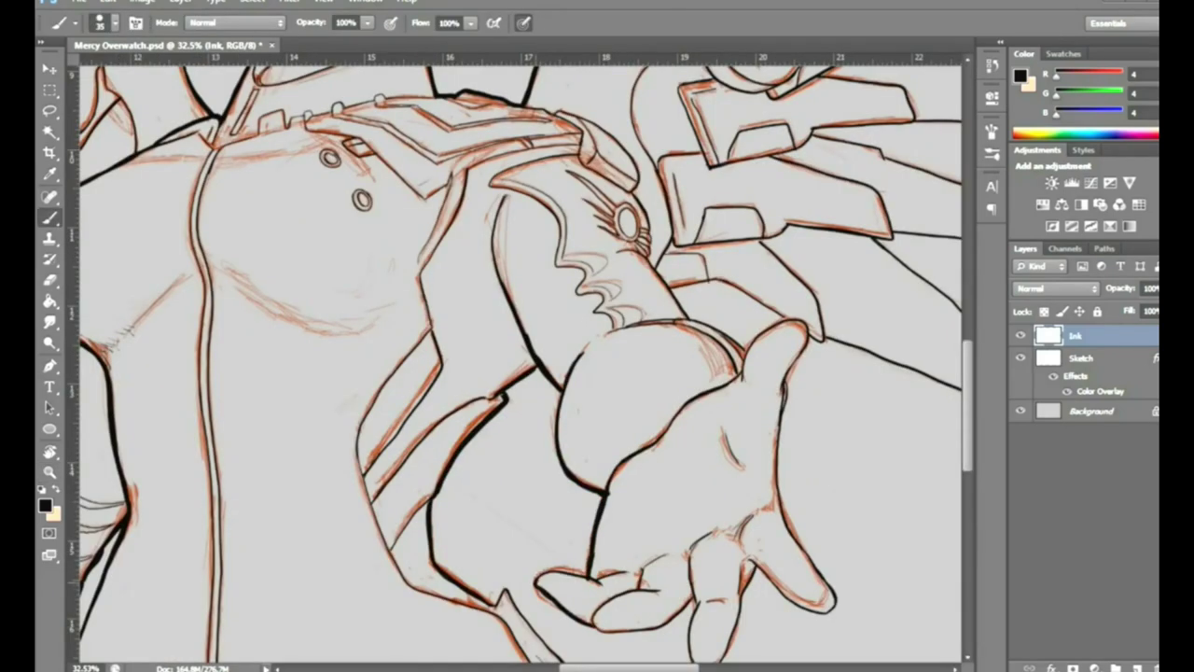
pyautogui.scroll(-5, 522, 359)
pyautogui.moveTo(511, 397); pyautogui.dragTo(652, 571)
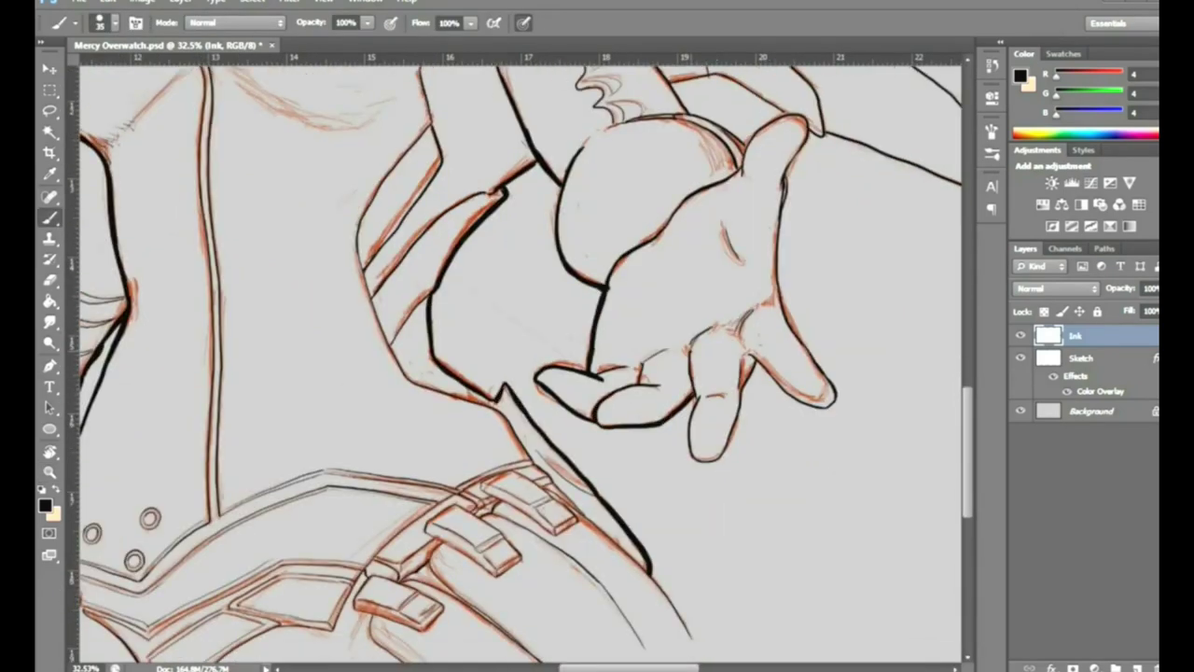
pyautogui.moveTo(692, 355); pyautogui.dragTo(740, 414)
pyautogui.moveTo(782, 276); pyautogui.dragTo(760, 368)
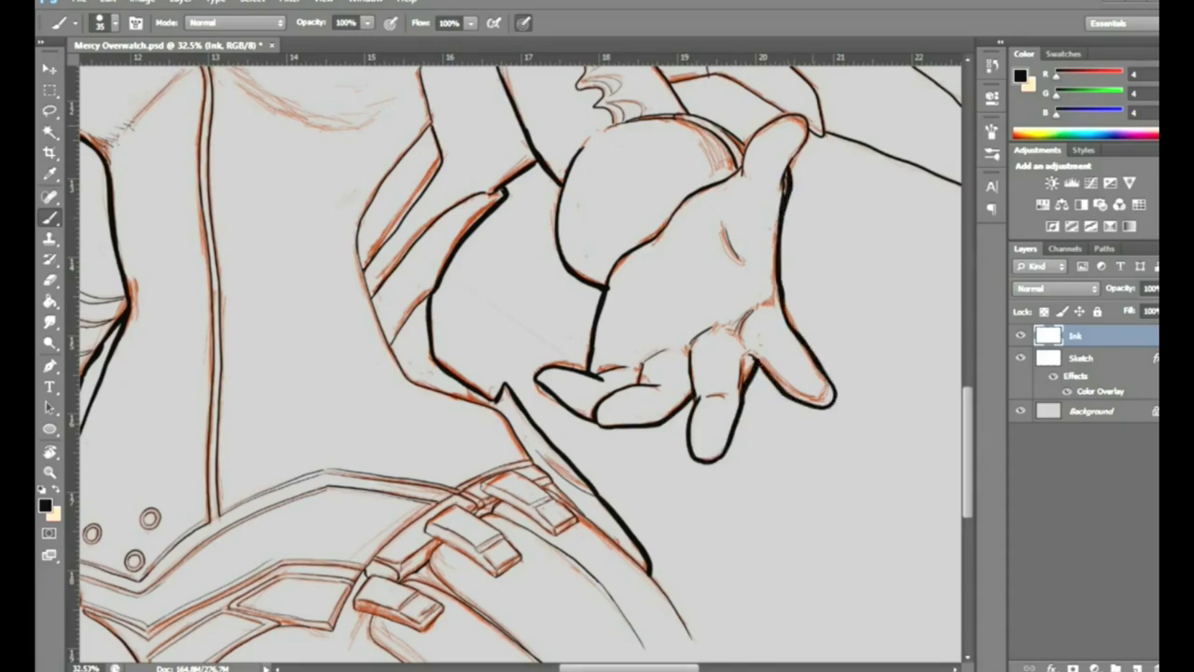
pyautogui.scroll(5, 523, 358)
# Ink the shoulder armor edge and the upper and lower feather outlines
pyautogui.moveTo(639, 218); pyautogui.dragTo(525, 125)
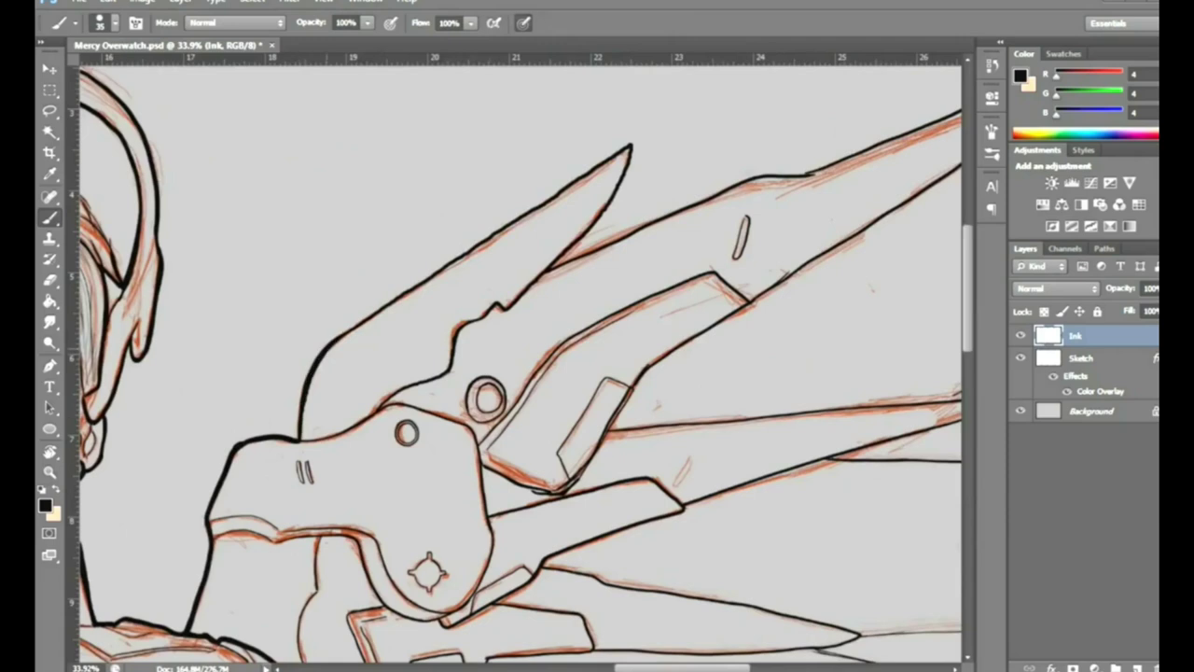
pyautogui.moveTo(346, 331); pyautogui.dragTo(583, 234)
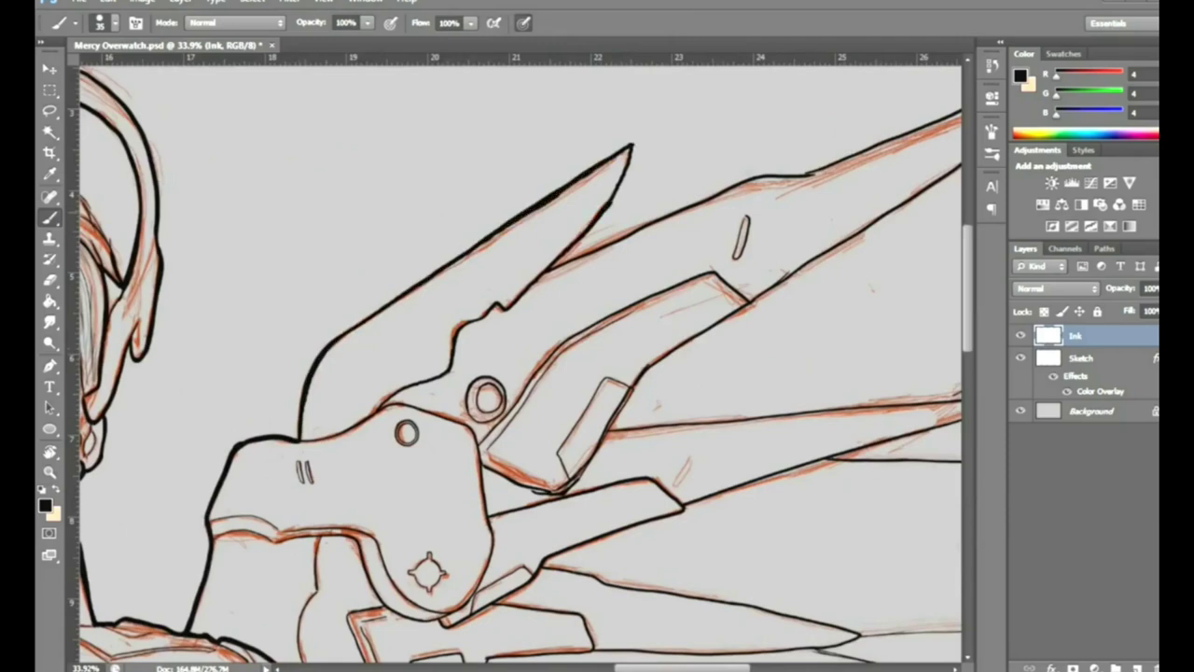
pyautogui.moveTo(653, 280); pyautogui.dragTo(381, 341)
pyautogui.moveTo(272, 329); pyautogui.dragTo(784, 135)
pyautogui.moveTo(415, 564); pyautogui.dragTo(714, 464)
pyautogui.moveTo(336, 492); pyautogui.dragTo(714, 461)
pyautogui.moveTo(355, 439); pyautogui.dragTo(821, 605)
# Extend the ink line down the arm, save the drawing, and zoom onto the face
pyautogui.press('z')
pyautogui.hotkey('ctrl', '0')
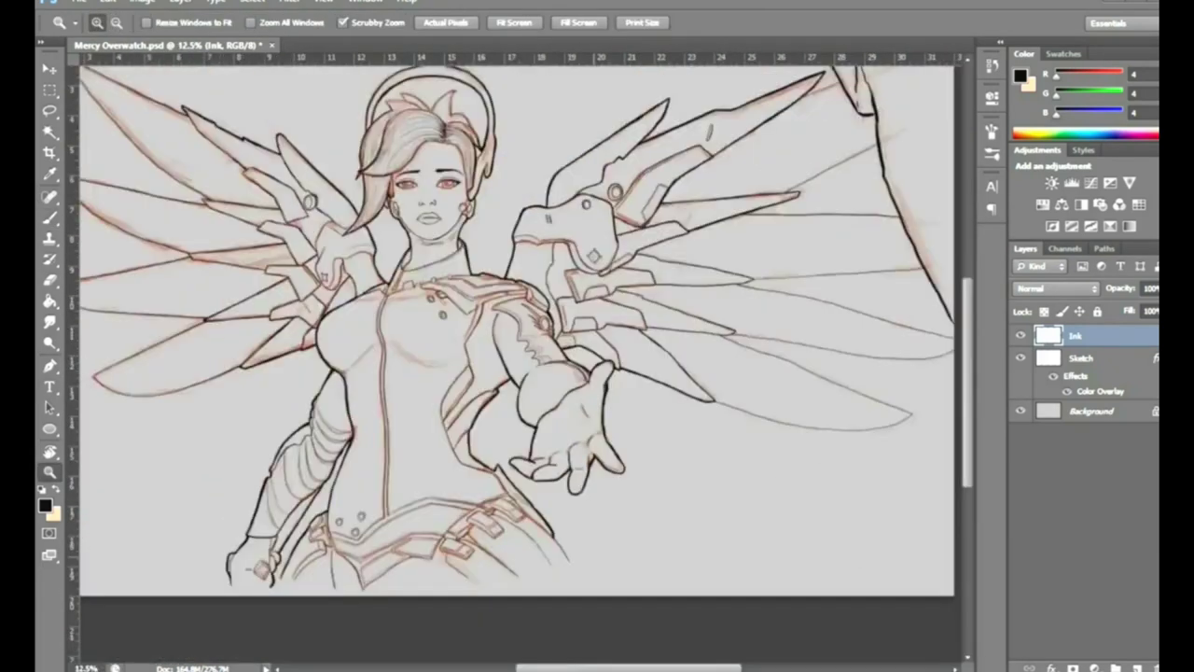
pyautogui.click(667, 360)
pyautogui.press('b')
pyautogui.moveTo(499, 512); pyautogui.dragTo(560, 614)
pyautogui.press('z')
pyautogui.hotkey('ctrl', '0')
pyautogui.hotkey('ctrl', 's')
pyautogui.moveTo(478, 251); pyautogui.dragTo(560, 251)
# Hide the red sketch layer and select the right eye area for moving
pyautogui.click(1020, 358)
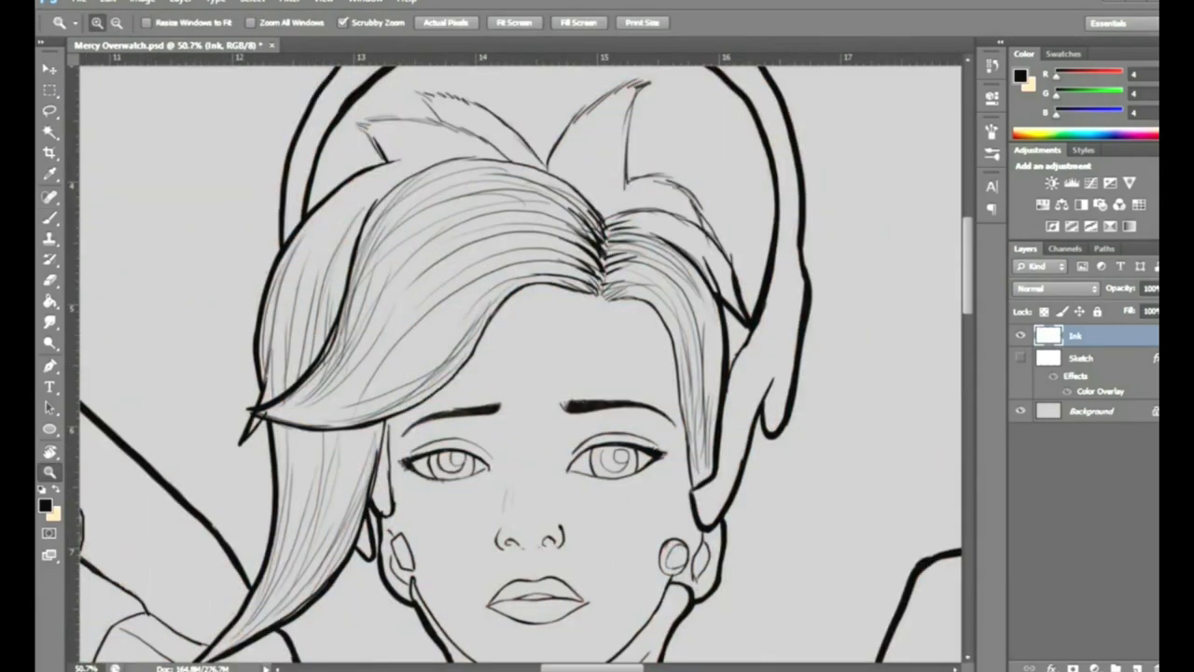
pyautogui.press('l')
pyautogui.press('Return')
pyautogui.moveTo(571, 446); pyautogui.dragTo(573, 452)
pyautogui.press('v')
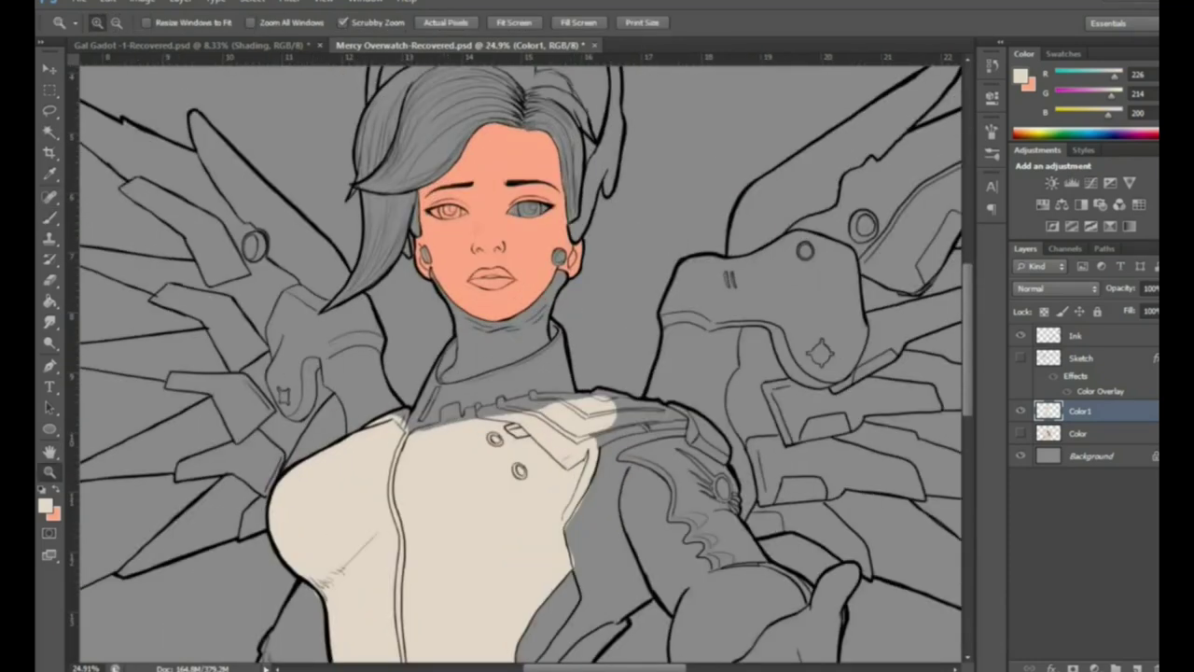
# Paint the left wing's feathers cream, from the upper feather down to the lowest
pyautogui.press('b')
pyautogui.moveTo(288, 332); pyautogui.dragTo(293, 453)
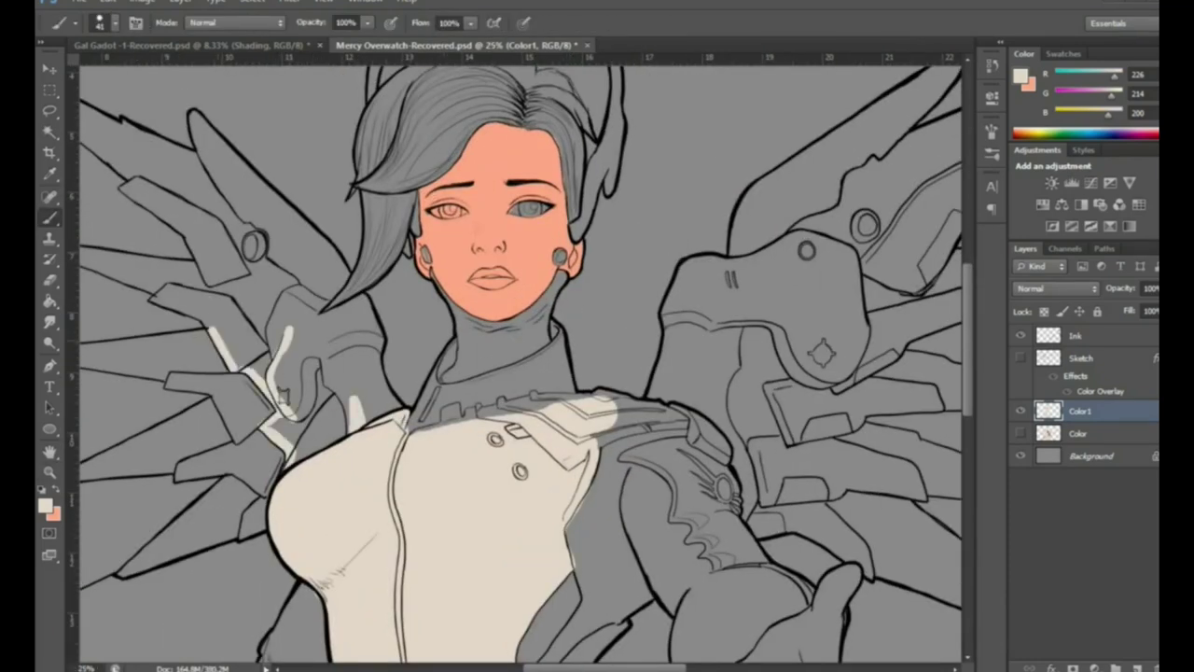
pyautogui.moveTo(233, 289); pyautogui.dragTo(276, 368)
pyautogui.moveTo(172, 280); pyautogui.dragTo(233, 291)
pyautogui.moveTo(374, 373); pyautogui.dragTo(571, 373)
pyautogui.moveTo(216, 355); pyautogui.dragTo(309, 368)
pyautogui.moveTo(359, 375); pyautogui.dragTo(446, 364)
pyautogui.moveTo(216, 354)
pyautogui.mouseDown()
pyautogui.moveTo(411, 333)
pyautogui.moveTo(280, 360)
pyautogui.mouseUp()
pyautogui.moveTo(243, 245)
pyautogui.mouseDown()
pyautogui.moveTo(371, 280)
pyautogui.moveTo(401, 270)
pyautogui.mouseUp()
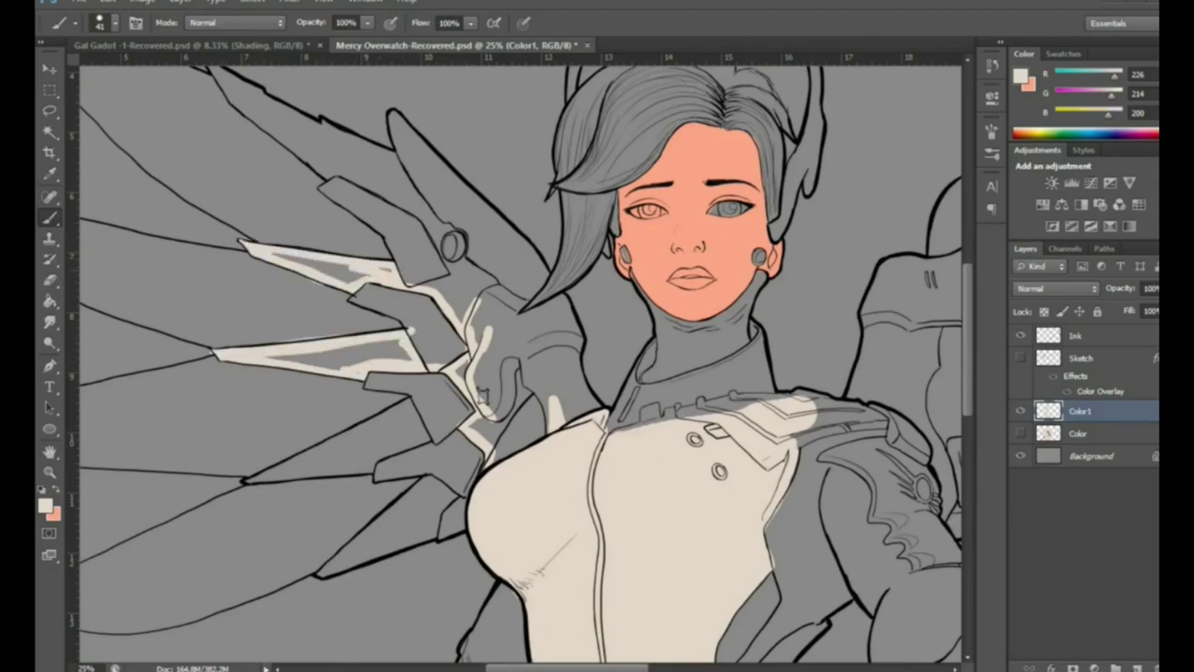
pyautogui.moveTo(270, 257); pyautogui.dragTo(371, 280)
pyautogui.moveTo(263, 363); pyautogui.dragTo(410, 344)
pyautogui.moveTo(245, 481)
pyautogui.mouseDown()
pyautogui.moveTo(411, 401)
pyautogui.moveTo(433, 443)
pyautogui.mouseUp()
pyautogui.moveTo(285, 472)
pyautogui.mouseDown()
pyautogui.moveTo(426, 435)
pyautogui.moveTo(328, 457)
pyautogui.mouseUp()
pyautogui.moveTo(322, 571)
pyautogui.mouseDown()
pyautogui.moveTo(452, 499)
pyautogui.moveTo(439, 490)
pyautogui.mouseUp()
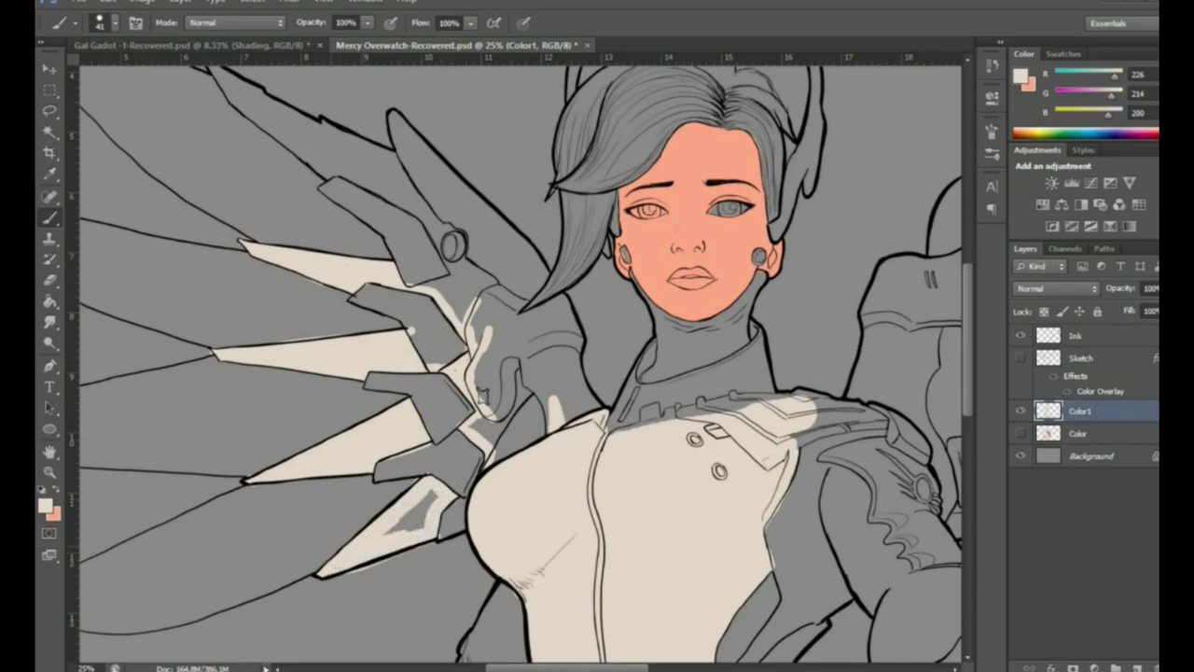
# Paint cream over the wing piece beside the hand and near the gauntlet
pyautogui.moveTo(392, 532); pyautogui.dragTo(434, 493)
pyautogui.moveTo(471, 456); pyautogui.dragTo(546, 377)
pyautogui.moveTo(495, 438); pyautogui.dragTo(531, 378)
pyautogui.moveTo(597, 421)
pyautogui.mouseDown()
pyautogui.moveTo(564, 378)
pyautogui.moveTo(560, 297)
pyautogui.mouseUp()
pyautogui.moveTo(518, 317); pyautogui.dragTo(569, 308)
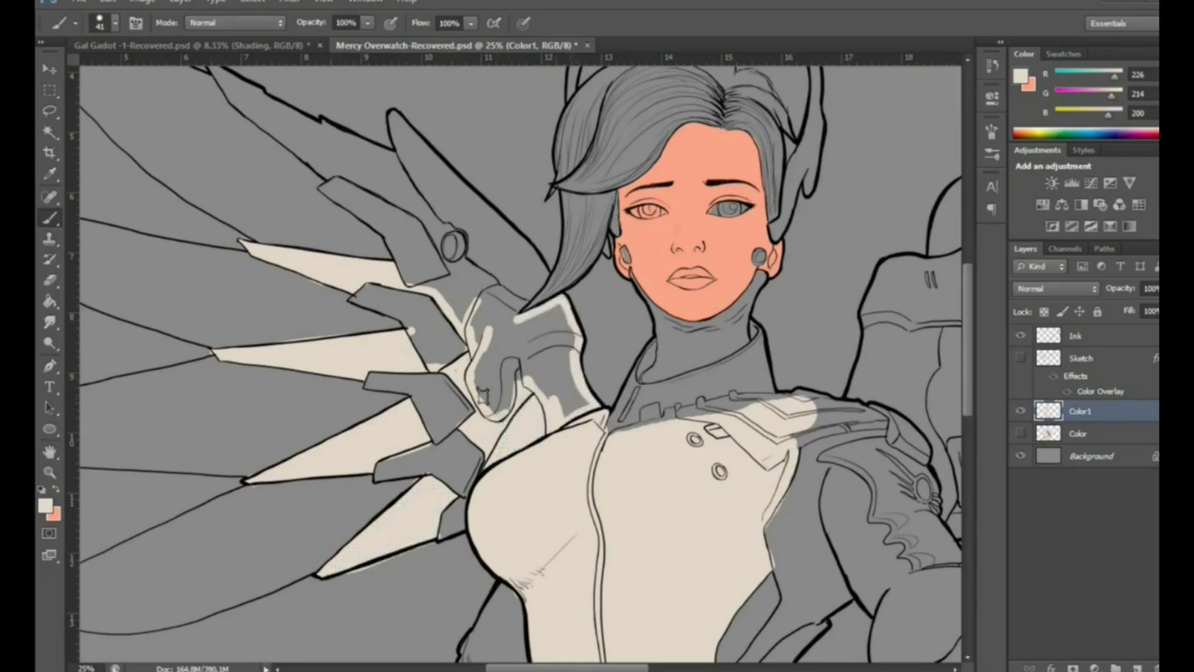
pyautogui.moveTo(513, 368); pyautogui.dragTo(483, 396)
# Cover the upper wing feather in cream and save over Mercy Overwatch.psd
pyautogui.scroll(5, 521, 365)
pyautogui.moveTo(201, 178)
pyautogui.mouseDown()
pyautogui.moveTo(238, 224)
pyautogui.moveTo(416, 332)
pyautogui.mouseUp()
pyautogui.moveTo(416, 330); pyautogui.dragTo(442, 375)
pyautogui.moveTo(219, 186); pyautogui.dragTo(265, 215)
pyautogui.moveTo(259, 214); pyautogui.dragTo(396, 276)
pyautogui.moveTo(437, 343); pyautogui.dragTo(476, 429)
pyautogui.moveTo(453, 365); pyautogui.dragTo(494, 485)
pyautogui.moveTo(503, 420); pyautogui.dragTo(574, 523)
pyautogui.moveTo(411, 252)
pyautogui.mouseDown()
pyautogui.moveTo(532, 392)
pyautogui.moveTo(234, 205)
pyautogui.mouseUp()
pyautogui.hotkey('ctrl', 's')
pyautogui.press('Return')
pyautogui.press('Return')
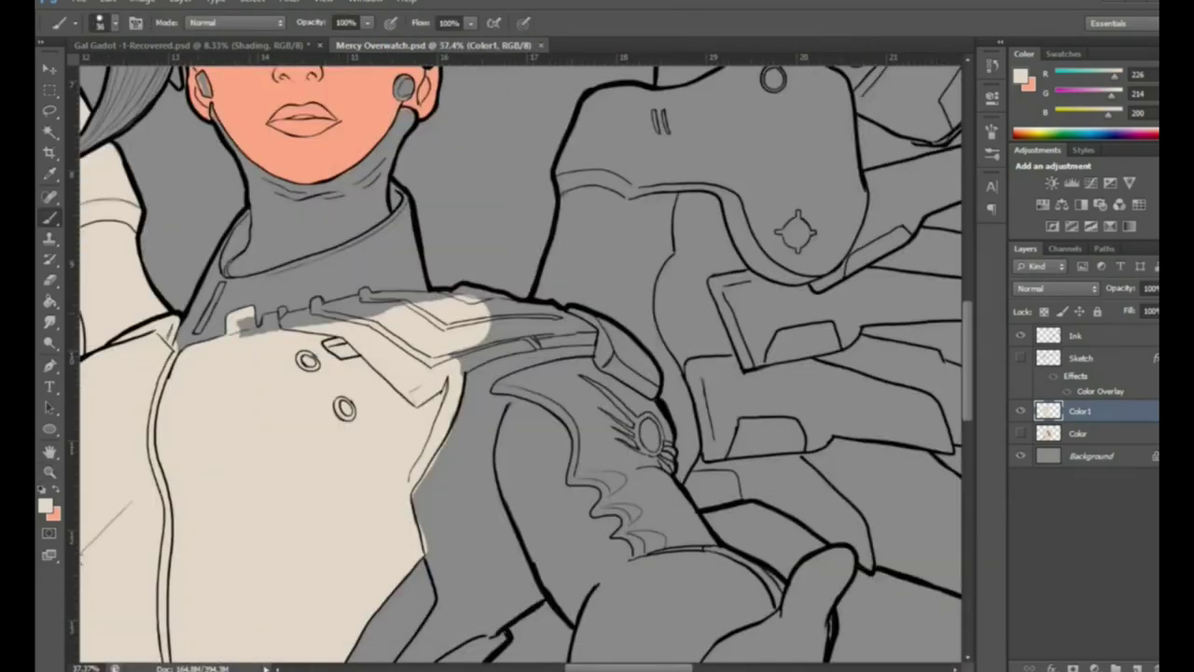
# Paint the shoulder armour, its shaded part and the sleeve's top edge cream
pyautogui.moveTo(280, 312)
pyautogui.mouseDown()
pyautogui.moveTo(373, 295)
pyautogui.moveTo(466, 297)
pyautogui.moveTo(635, 368)
pyautogui.moveTo(485, 359)
pyautogui.mouseUp()
pyautogui.moveTo(578, 331)
pyautogui.mouseDown()
pyautogui.moveTo(467, 350)
pyautogui.moveTo(648, 382)
pyautogui.mouseUp()
pyautogui.moveTo(493, 389)
pyautogui.mouseDown()
pyautogui.moveTo(593, 359)
pyautogui.moveTo(607, 495)
pyautogui.moveTo(658, 411)
pyautogui.mouseUp()
pyautogui.moveTo(668, 457); pyautogui.dragTo(709, 542)
pyautogui.scroll(-5, 523, 373)
pyautogui.moveTo(644, 355); pyautogui.dragTo(700, 364)
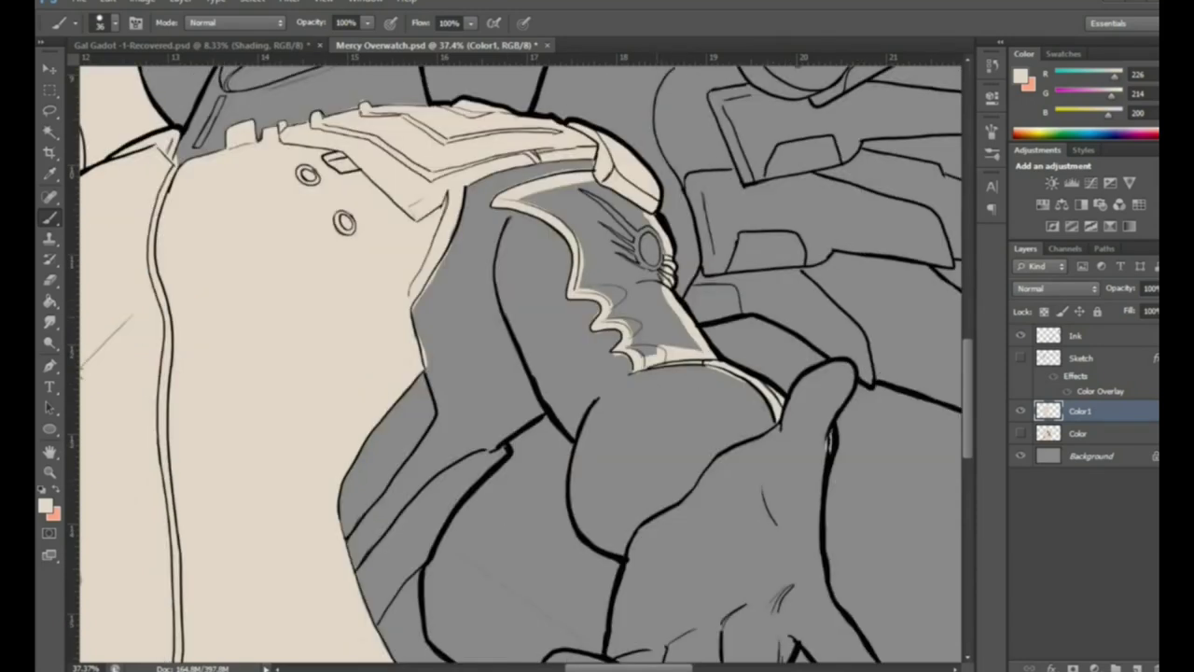
pyautogui.moveTo(672, 270); pyautogui.dragTo(597, 336)
pyautogui.moveTo(560, 205); pyautogui.dragTo(644, 270)
pyautogui.scroll(-5, 522, 374)
# Paint the wing's mechanical arm and shoulder piece cream on Color1
pyautogui.press('w')
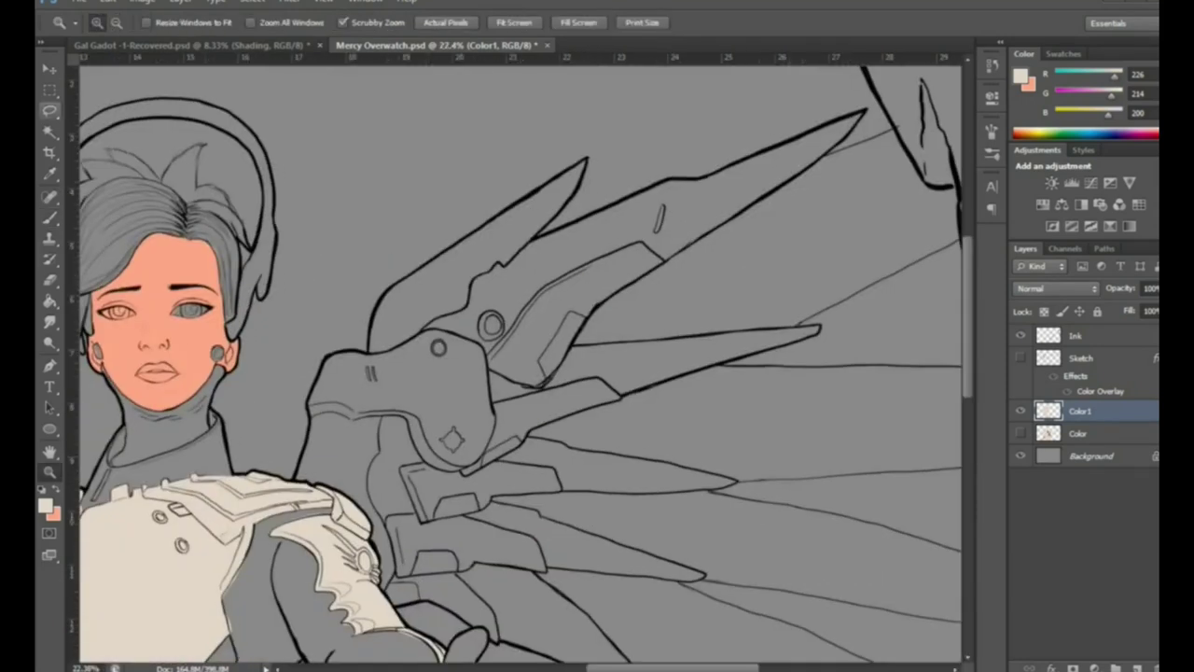
pyautogui.hotkey('alt', ']')
pyautogui.hotkey('alt', ']')
pyautogui.press('b')
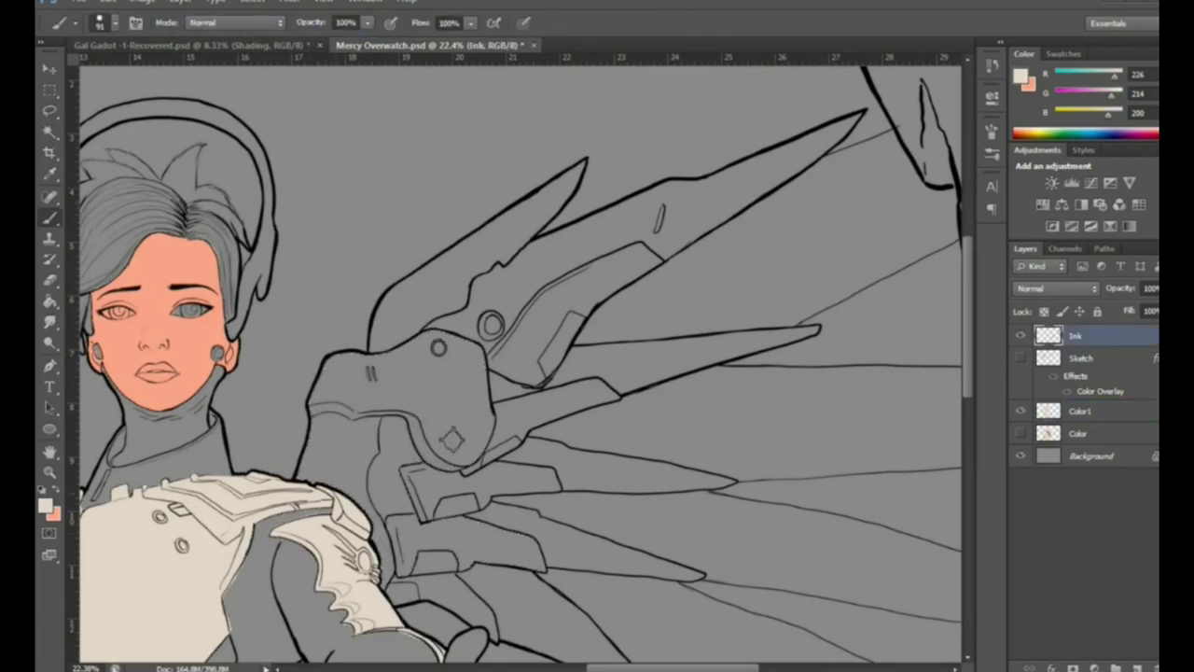
pyautogui.hotkey('alt', '[')
pyautogui.hotkey('alt', '[')
pyautogui.moveTo(322, 359)
pyautogui.mouseDown()
pyautogui.moveTo(350, 504)
pyautogui.moveTo(387, 588)
pyautogui.mouseUp()
pyautogui.moveTo(374, 508)
pyautogui.mouseDown()
pyautogui.moveTo(420, 345)
pyautogui.moveTo(480, 453)
pyautogui.mouseUp()
pyautogui.moveTo(410, 373); pyautogui.dragTo(467, 439)
# Select the upper and lower wing blades from the Ink layer and fill them cream
pyautogui.press('g')
pyautogui.hotkey('alt', ']')
pyautogui.hotkey('alt', ']')
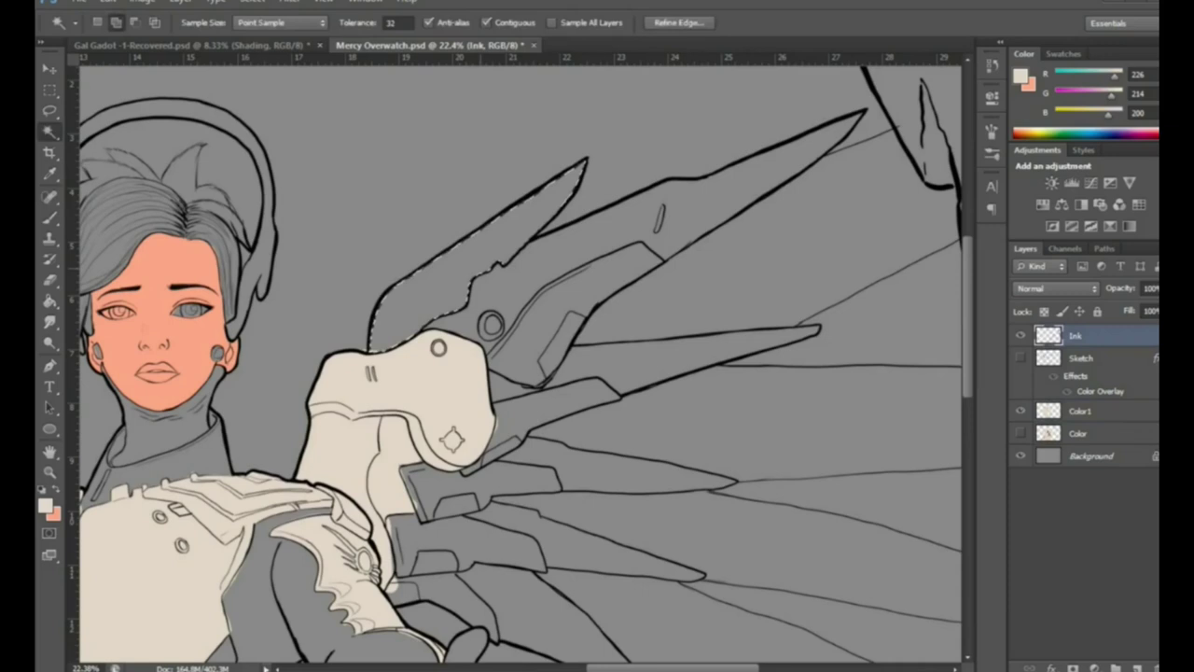
pyautogui.hotkey('alt', '[')
pyautogui.hotkey('alt', '[')
pyautogui.click(476, 252)
pyautogui.hotkey('alt', ']')
pyautogui.hotkey('alt', ']')
pyautogui.click(746, 172)
pyautogui.hotkey('alt', '[')
pyautogui.hotkey('alt', '[')
pyautogui.hotkey('alt', ']')
pyautogui.hotkey('alt', ']')
pyautogui.click(654, 353)
pyautogui.hotkey('alt', 'BackSpace')
pyautogui.hotkey('ctrl', 'd')
# Fill the middle wing blade and the blade below it with cream
pyautogui.press('b')
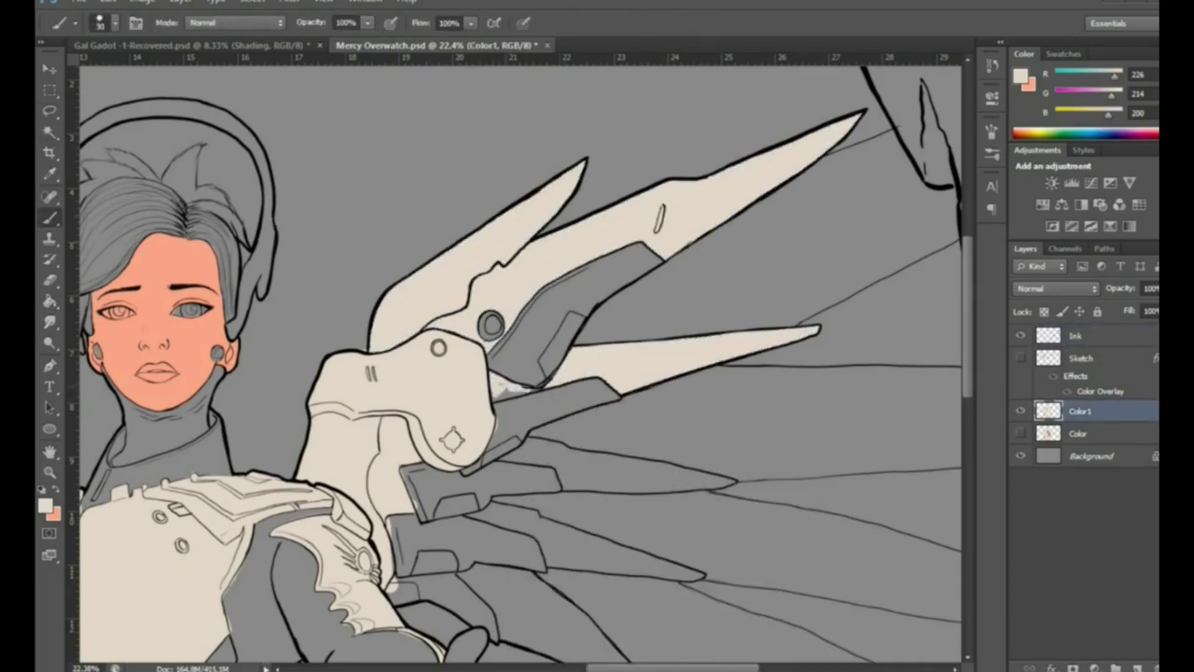
pyautogui.click(634, 471)
pyautogui.hotkey('alt', 'BackSpace')
pyautogui.hotkey('ctrl', 'd')
pyautogui.hotkey('alt', ']')
pyautogui.hotkey('alt', ']')
pyautogui.press('w')
pyautogui.click(597, 546)
pyautogui.hotkey('alt', '[')
pyautogui.hotkey('alt', '[')
pyautogui.hotkey('alt', 'BackSpace')
pyautogui.hotkey('ctrl', 'd')
# Undo a mistaken salmon fill on the wing and fit the view to the screen
pyautogui.scroll(-3, 523, 373)
pyautogui.hotkey('alt', ']')
pyautogui.hotkey('alt', ']')
pyautogui.press('x')
pyautogui.hotkey('alt', 'BackSpace')
pyautogui.hotkey('ctrl', 'd')
pyautogui.press('z')
pyautogui.hotkey('ctrl', '0')
pyautogui.press('b')
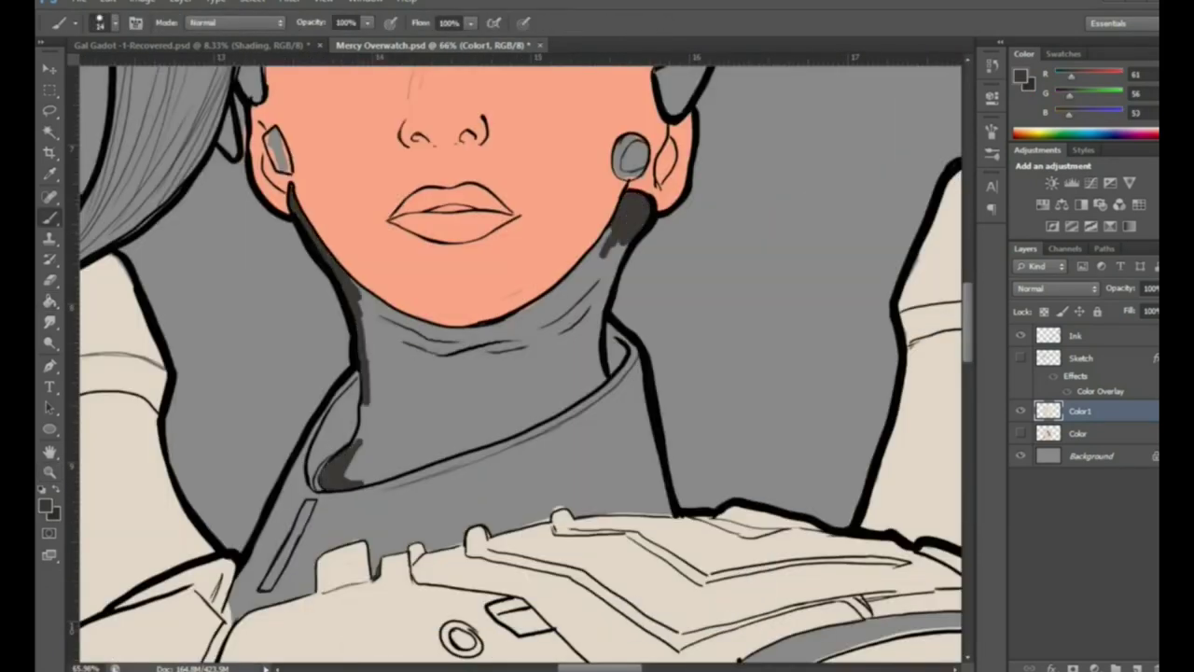
# Select the neck area and fill it with a dark colour
pyautogui.press('w')
pyautogui.click(1073, 335)
pyautogui.click(467, 395)
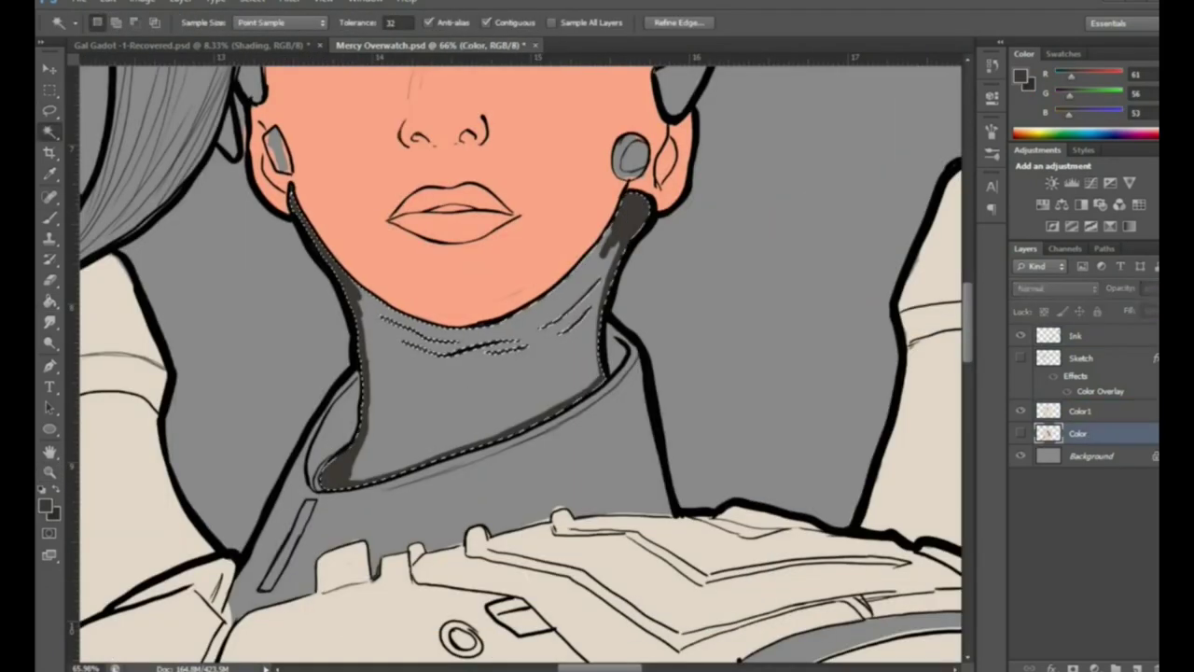
pyautogui.click(1080, 411)
pyautogui.hotkey('alt', 'BackSpace')
pyautogui.press('b')
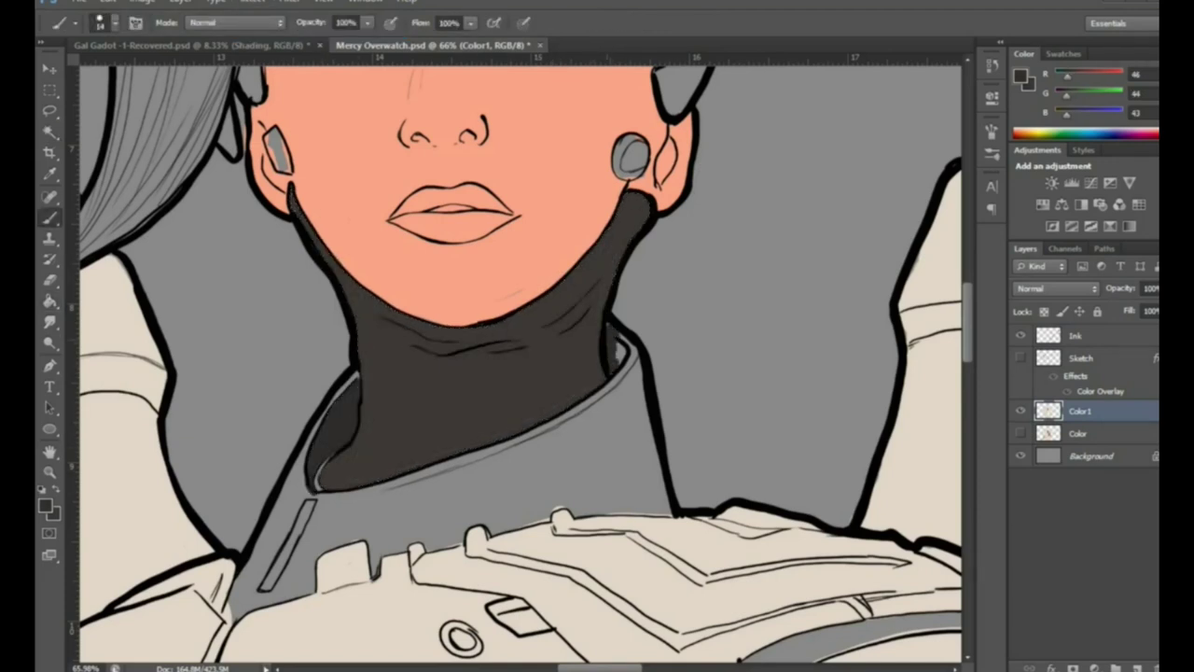
# Choose a near-black foreground colour and fill the high collar with it
pyautogui.click(1022, 77)
pyautogui.click(1064, 190)
pyautogui.click(1076, 335)
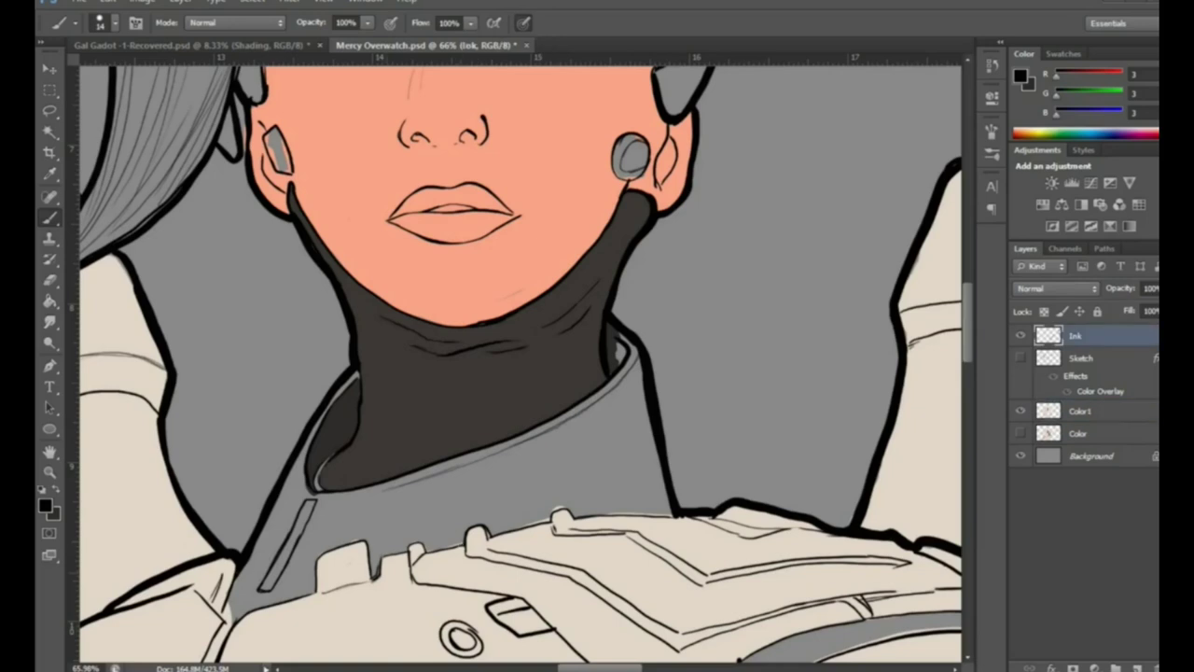
pyautogui.scroll(-5, 520, 363)
pyautogui.press('w')
pyautogui.click(504, 224)
pyautogui.click(1079, 411)
pyautogui.hotkey('alt', 'BackSpace')
pyautogui.press('b')
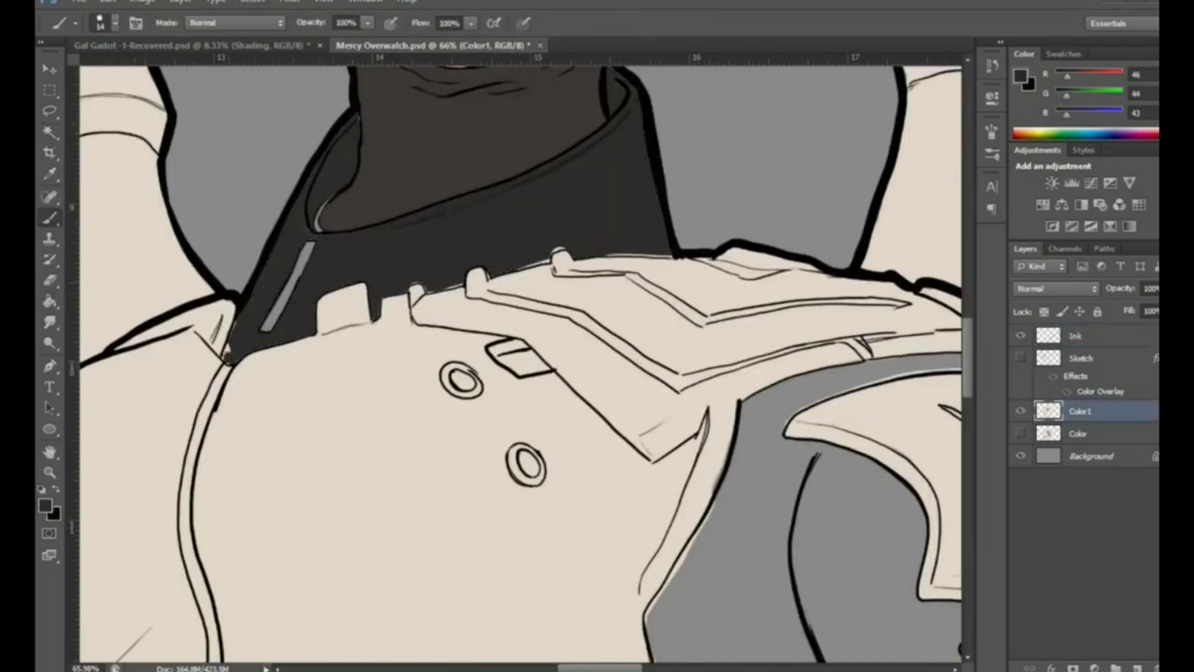
# Paint-bucket the strip between the arm and torso dark
pyautogui.moveTo(523, 373); pyautogui.dragTo(448, 373)
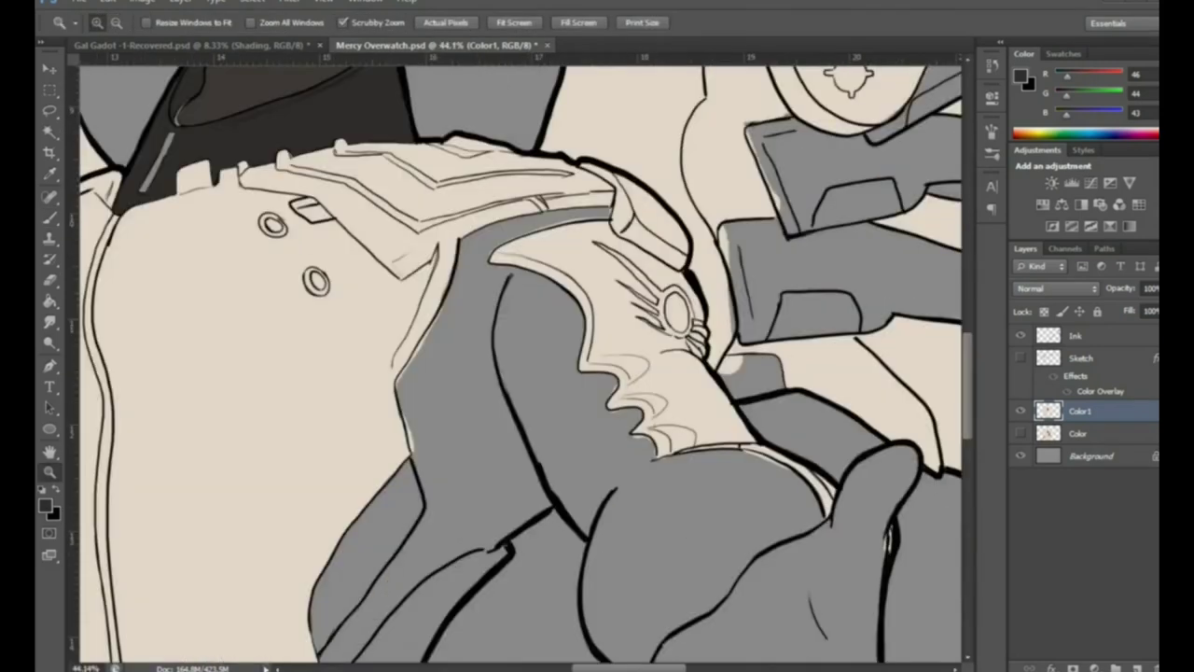
pyautogui.click(1076, 335)
pyautogui.press('g')
pyautogui.click(1080, 411)
pyautogui.click(523, 392)
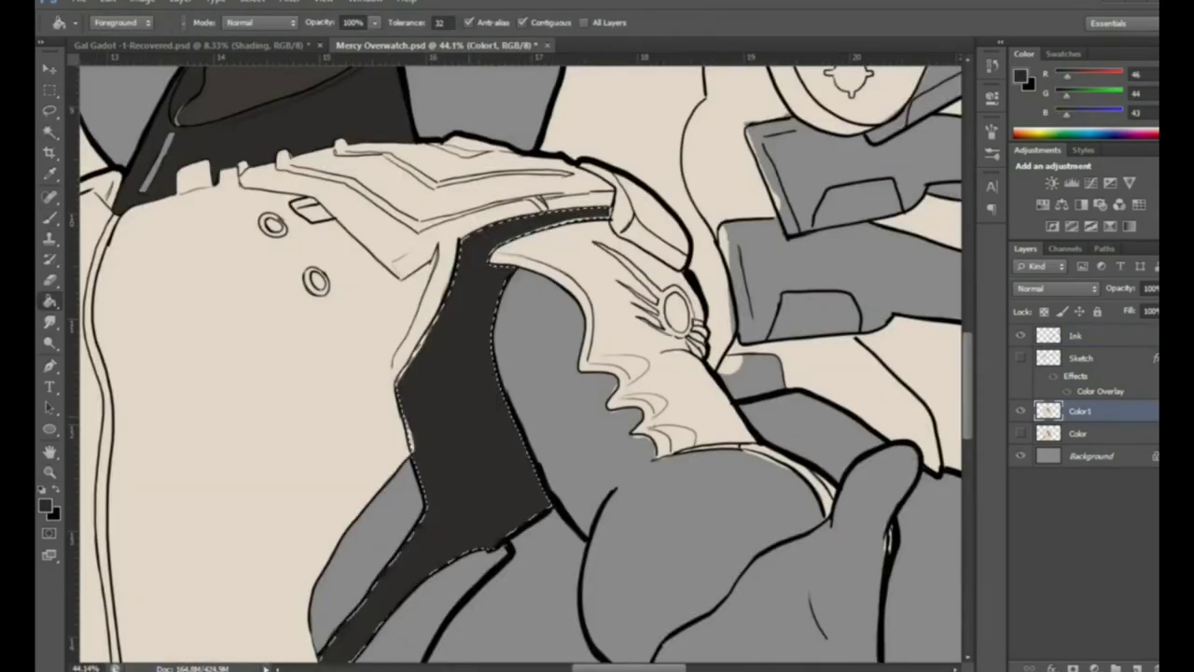
pyautogui.scroll(5, 523, 374)
pyautogui.click(508, 280)
pyautogui.press('b')
pyautogui.scroll(-5, 523, 364)
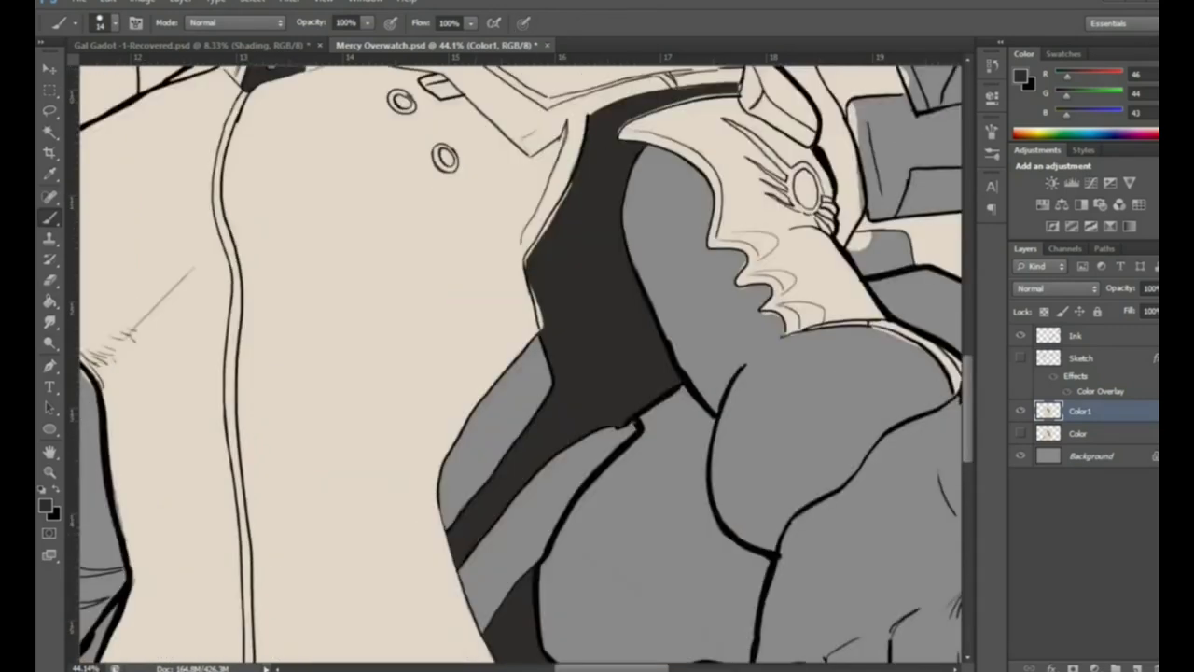
# Set the foreground to salmon 210,118,97 and paint the first forearm sleeve
pyautogui.hotkey('ctrl', '0')
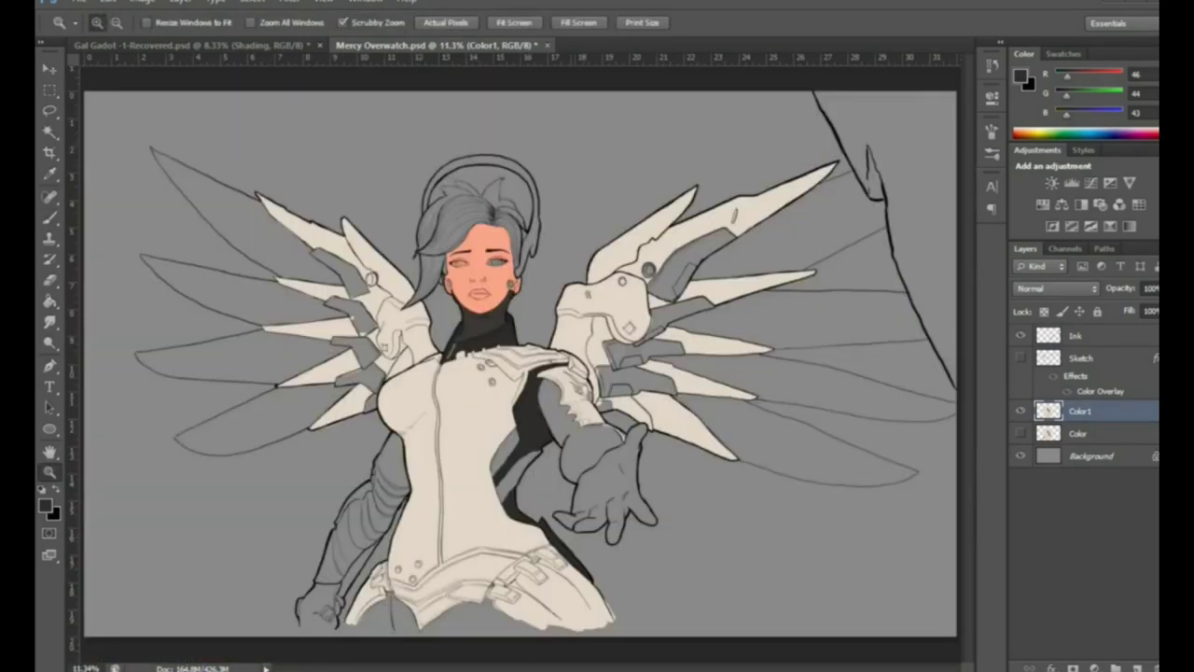
pyautogui.click(1073, 134)
pyautogui.scroll(3, 532, 504)
pyautogui.moveTo(546, 425); pyautogui.dragTo(555, 560)
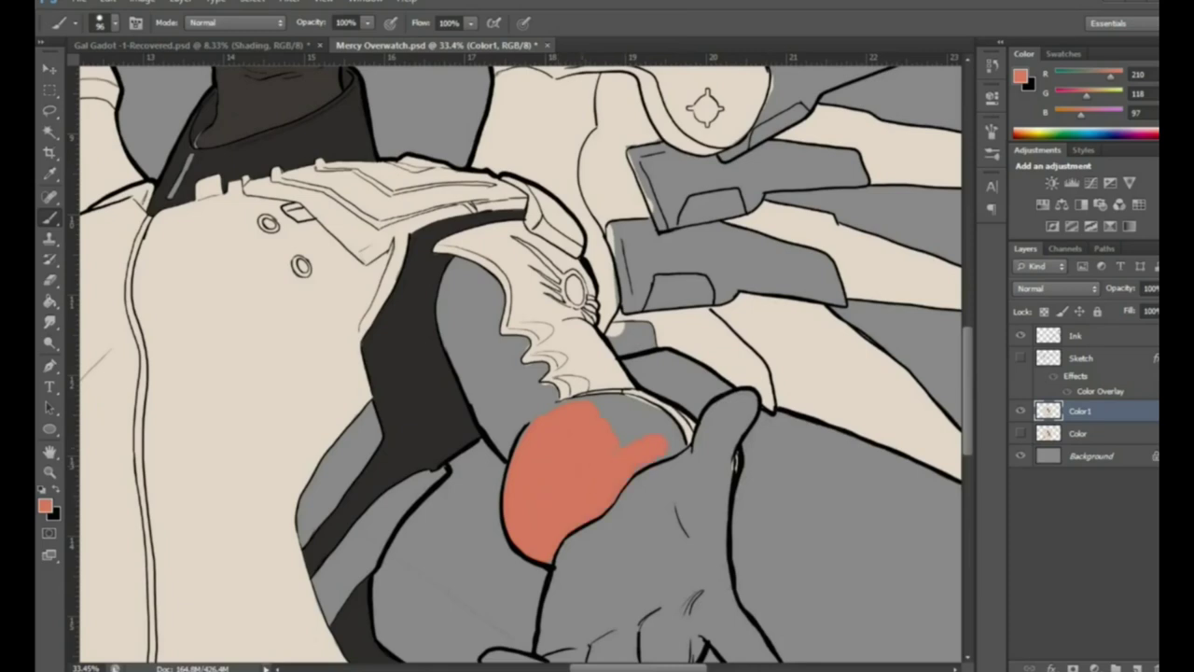
pyautogui.scroll(3, 643, 420)
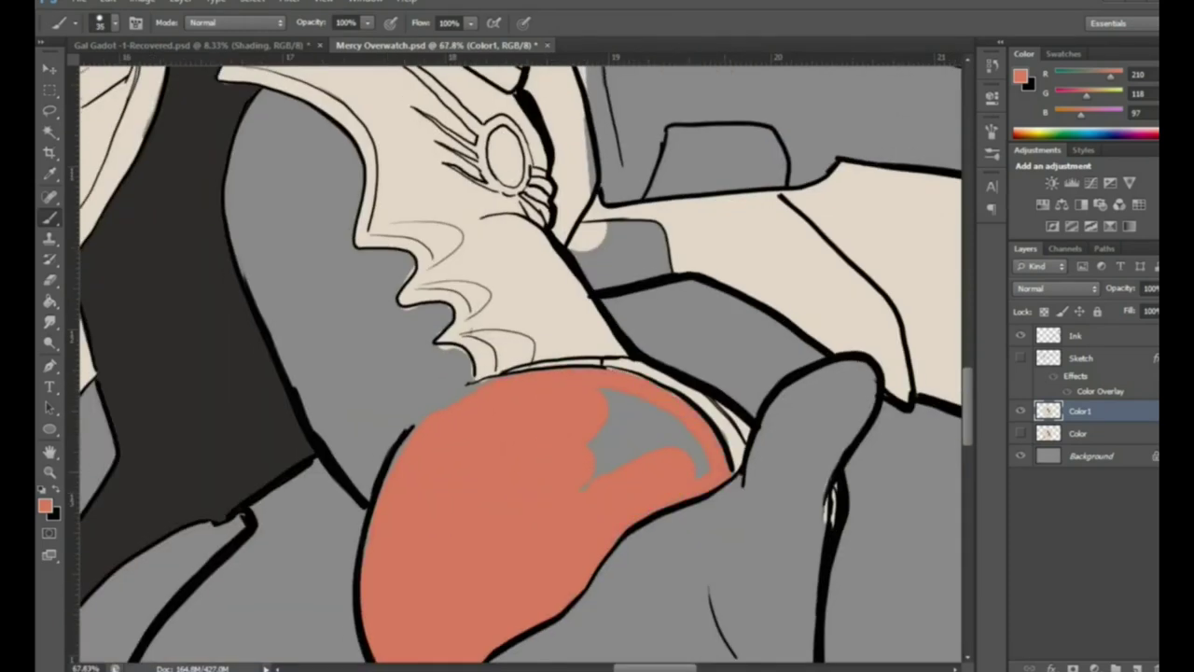
pyautogui.press(']')
pyautogui.press(']')
pyautogui.press(']')
pyautogui.moveTo(420, 401); pyautogui.dragTo(364, 438)
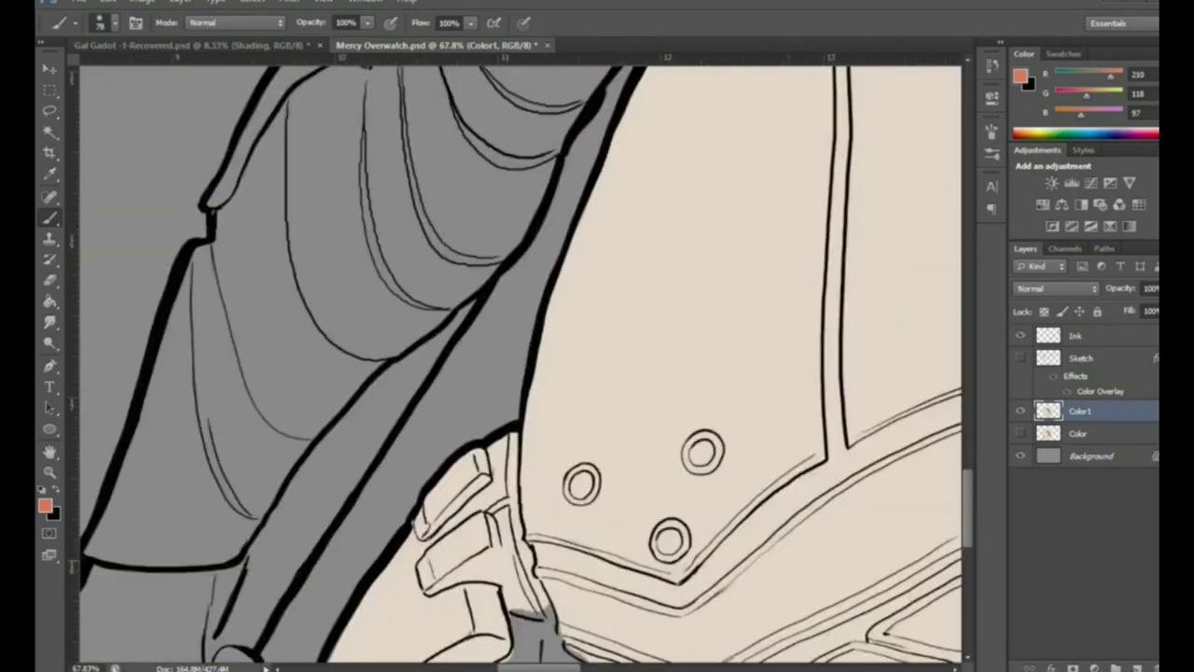
pyautogui.rightClick(248, 386)
# Paint the other ribbed forearm salmon and touch up the armour edge in cream
pyautogui.moveTo(215, 536); pyautogui.dragTo(369, 490)
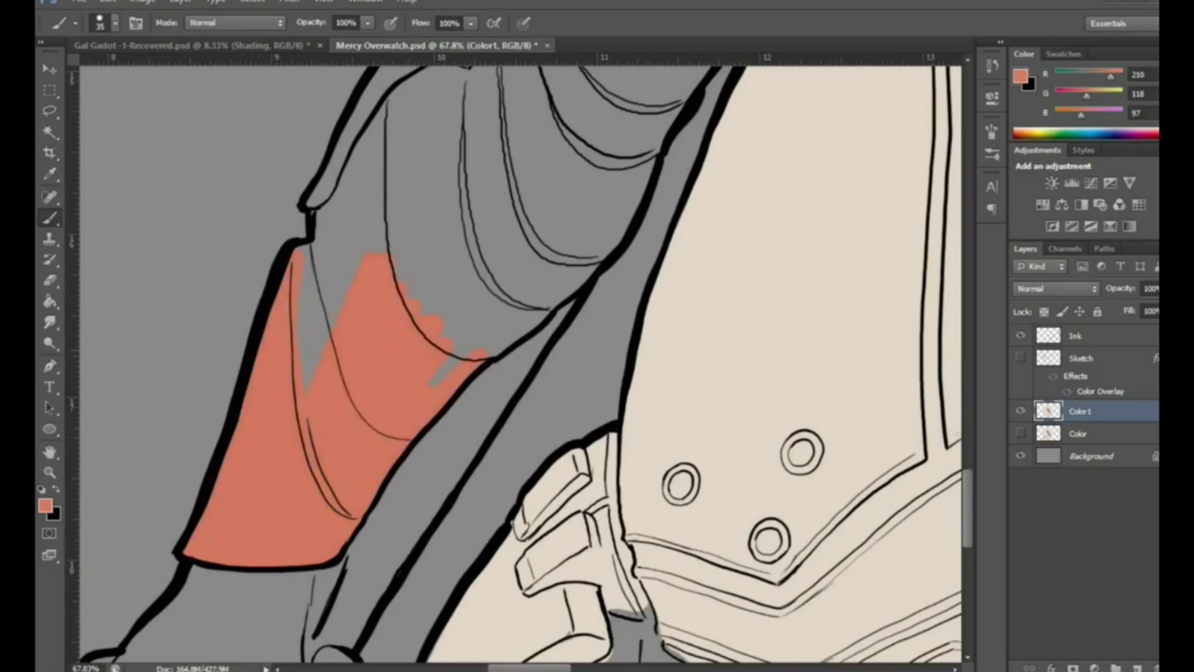
pyautogui.moveTo(597, 280); pyautogui.dragTo(504, 448)
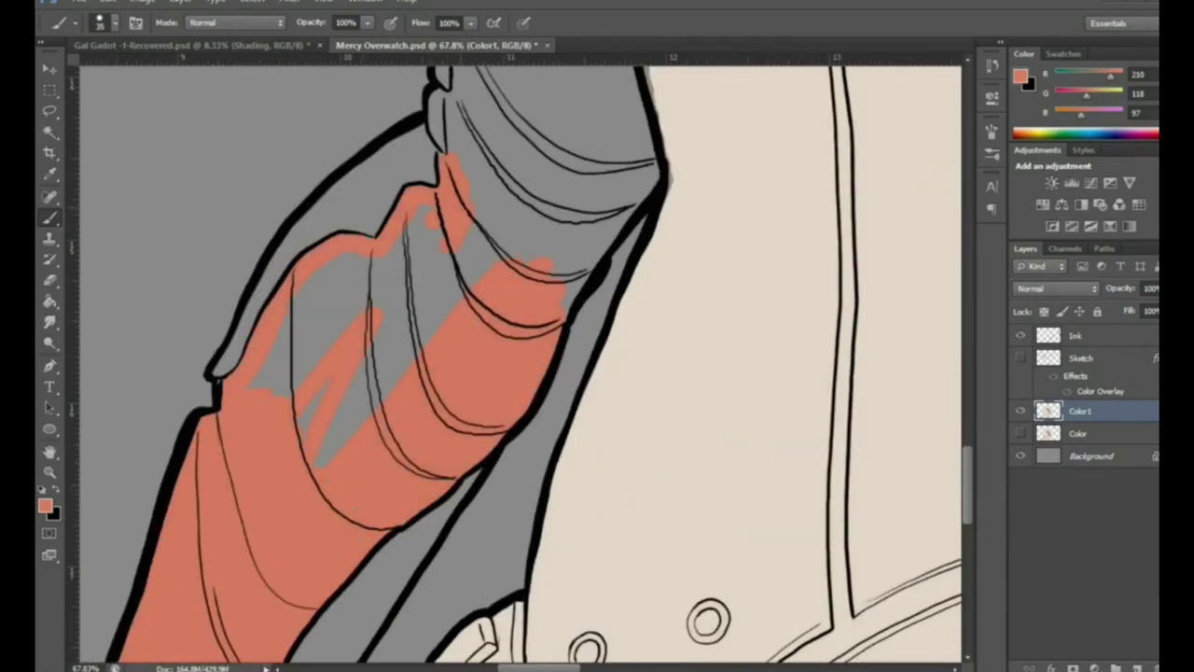
pyautogui.moveTo(522, 271); pyautogui.dragTo(448, 480)
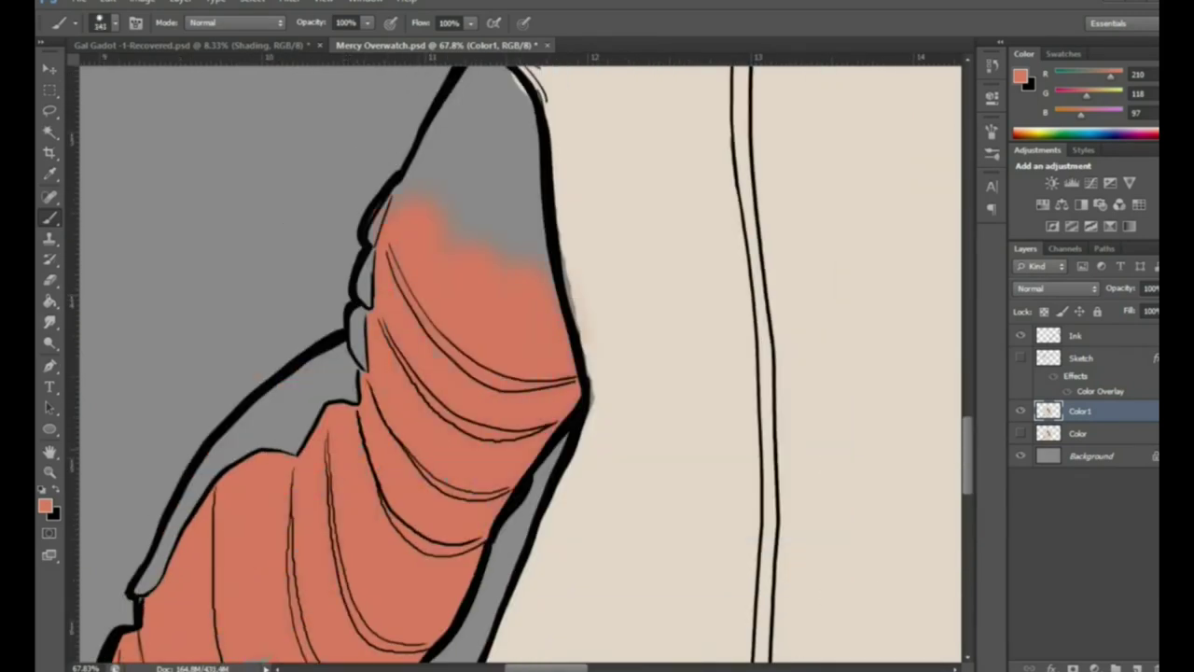
pyautogui.rightClick(382, 386)
pyautogui.moveTo(444, 322); pyautogui.dragTo(271, 539)
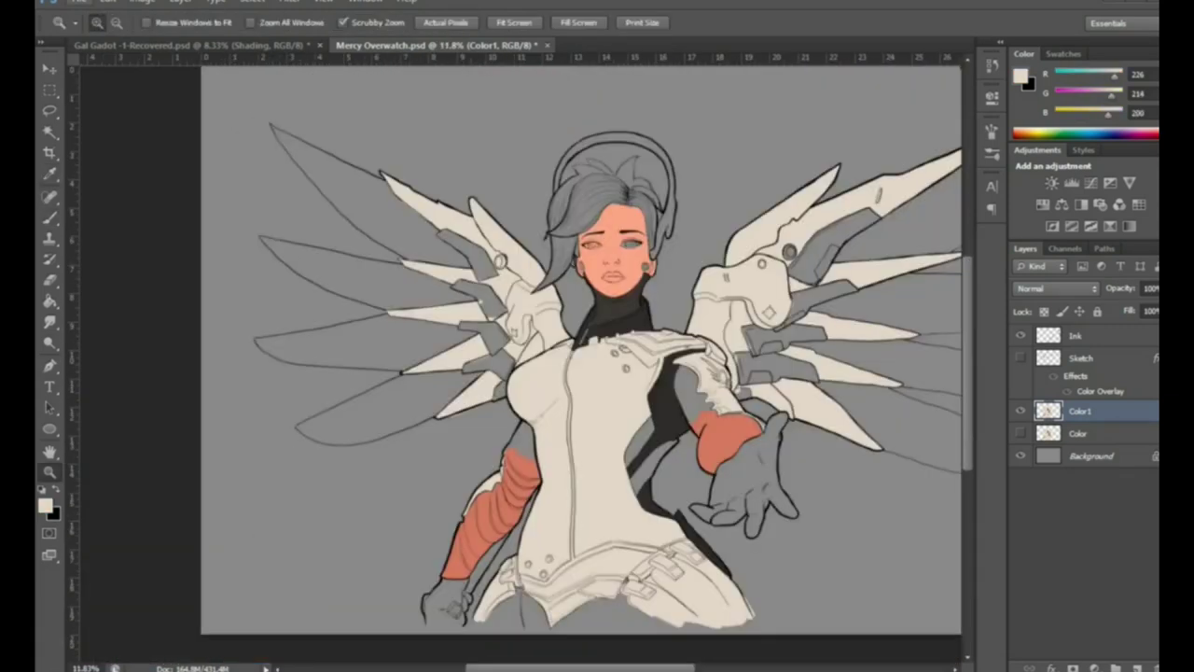
# Paint yellow (249,192,93) on both upper sleeves, covering the grey gap above the red
pyautogui.moveTo(489, 396); pyautogui.dragTo(468, 453)
pyautogui.rightClick(597, 256)
pyautogui.moveTo(942, 256)
pyautogui.mouseDown()
pyautogui.moveTo(597, 256)
pyautogui.moveTo(579, 275)
pyautogui.moveTo(676, 341)
pyautogui.mouseUp()
pyautogui.rightClick(601, 239)
pyautogui.rightClick(634, 325)
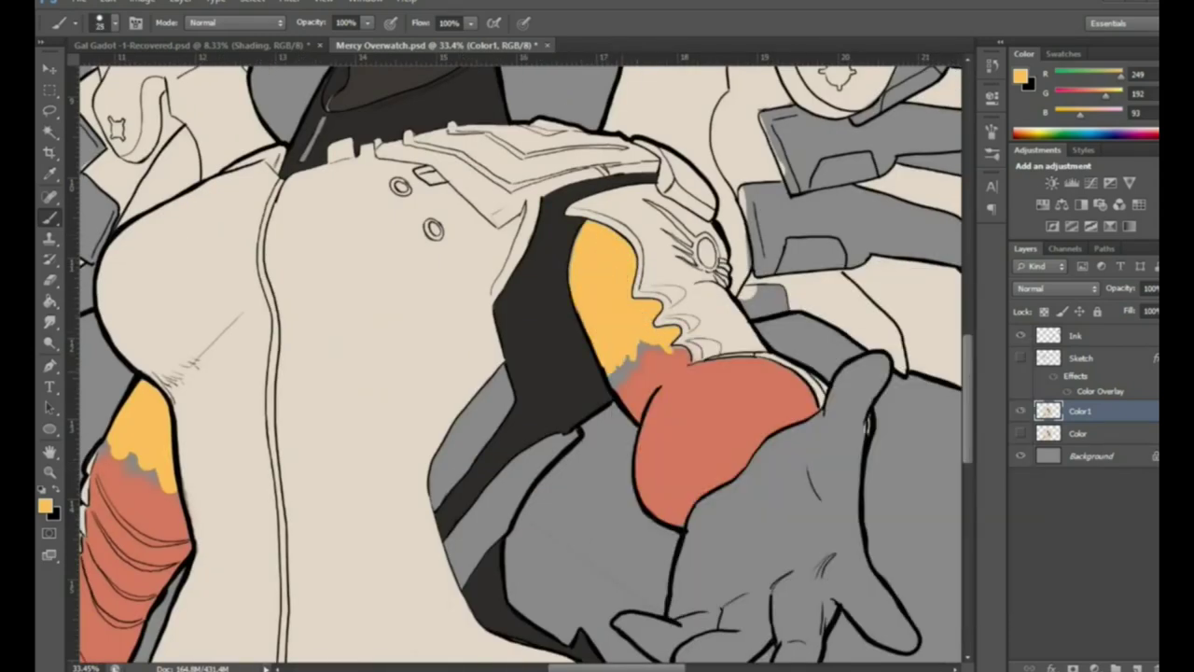
pyautogui.rightClick(631, 369)
pyautogui.moveTo(615, 373); pyautogui.dragTo(671, 353)
pyautogui.moveTo(107, 476); pyautogui.dragTo(173, 515)
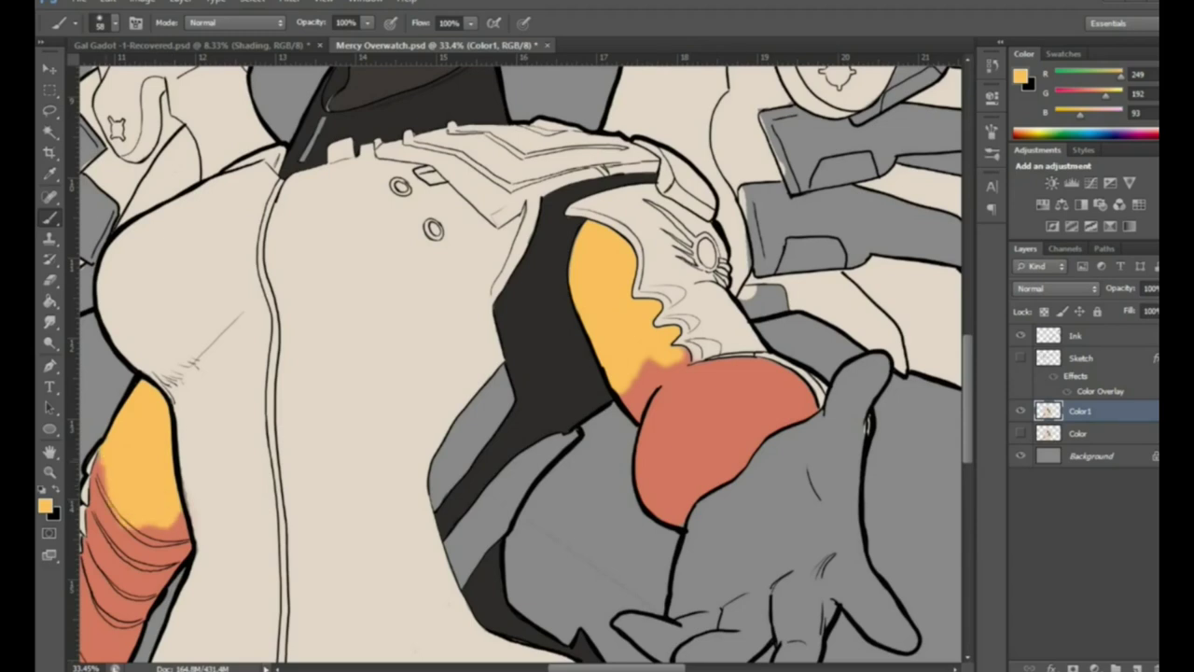
# Blend the yellow-red boundary on both arms with sampled oranges using a soft 34% brush
pyautogui.keyDown('alt'); pyautogui.click(140, 559); pyautogui.keyUp('alt')
pyautogui.rightClick(145, 385)
pyautogui.moveTo(150, 392); pyautogui.dragTo(426, 392)
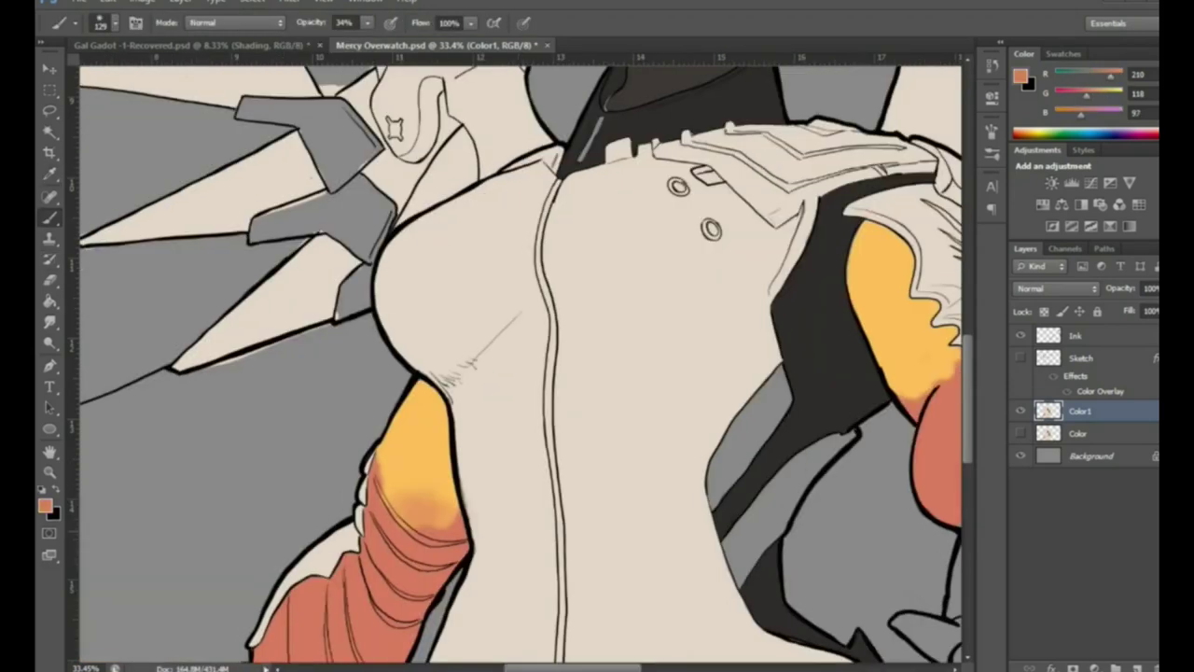
pyautogui.keyDown('alt'); pyautogui.click(424, 495); pyautogui.keyUp('alt')
pyautogui.moveTo(410, 523); pyautogui.dragTo(448, 555)
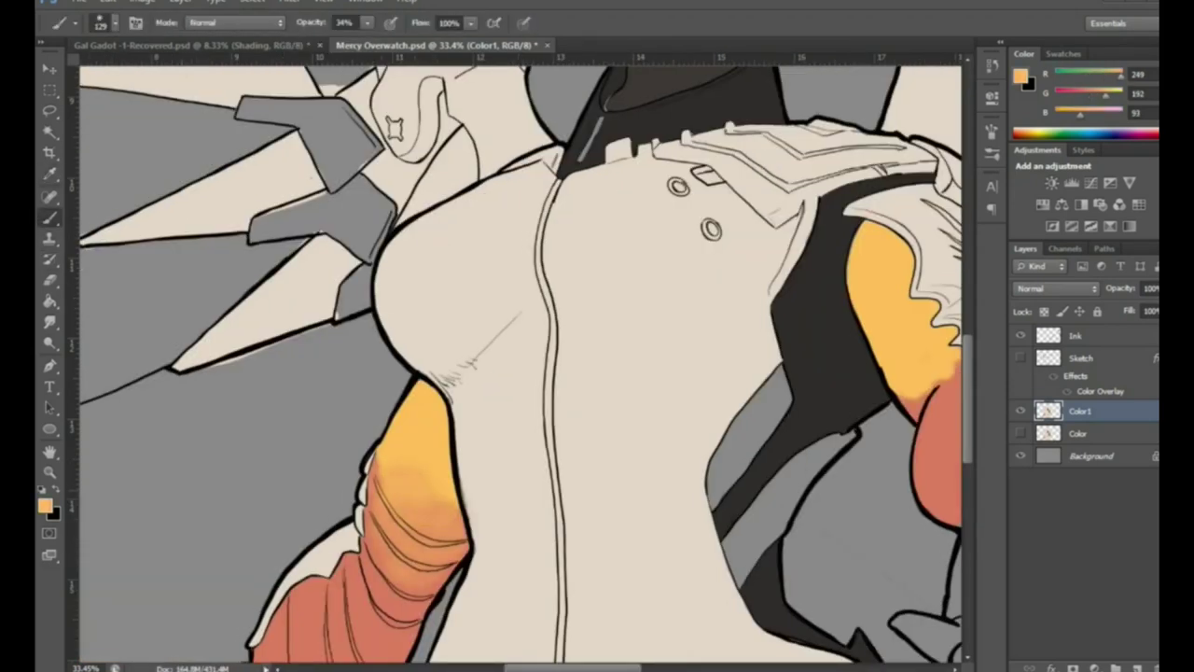
pyautogui.moveTo(746, 374); pyautogui.dragTo(266, 373)
pyautogui.keyDown('alt'); pyautogui.click(522, 438); pyautogui.keyUp('alt')
pyautogui.moveTo(439, 359); pyautogui.dragTo(471, 383)
pyautogui.keyDown('alt'); pyautogui.click(447, 365); pyautogui.keyUp('alt')
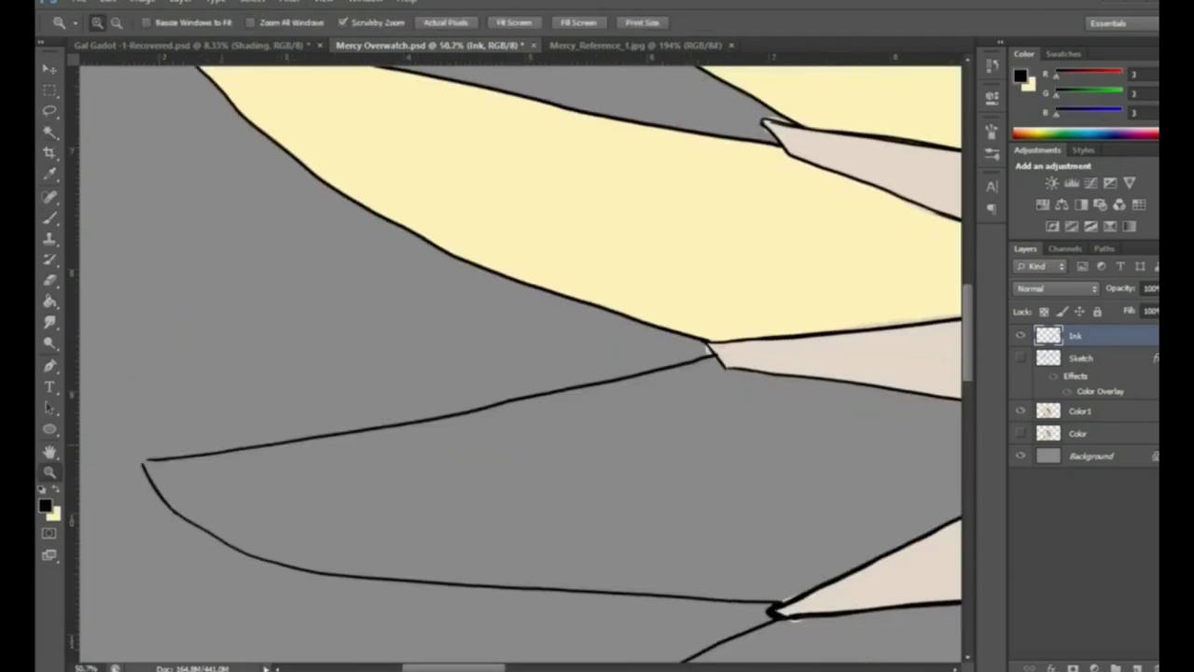
# Fill the selected gap between the upper wing feathers pale yellow
pyautogui.press('b')
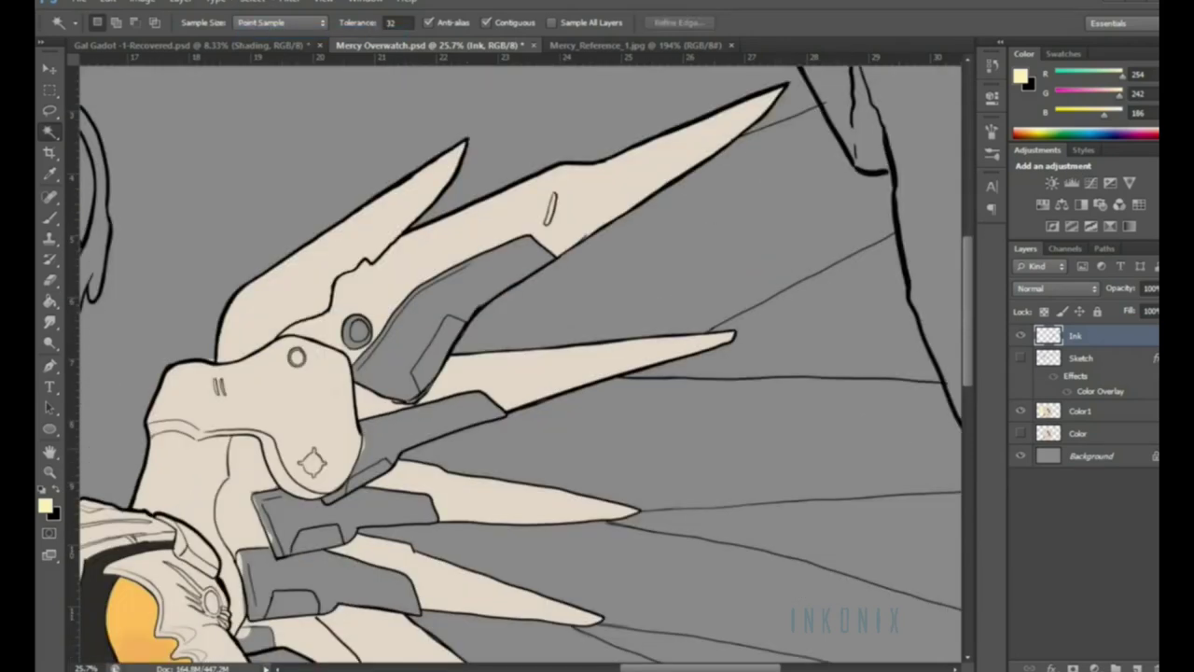
pyautogui.click(657, 258)
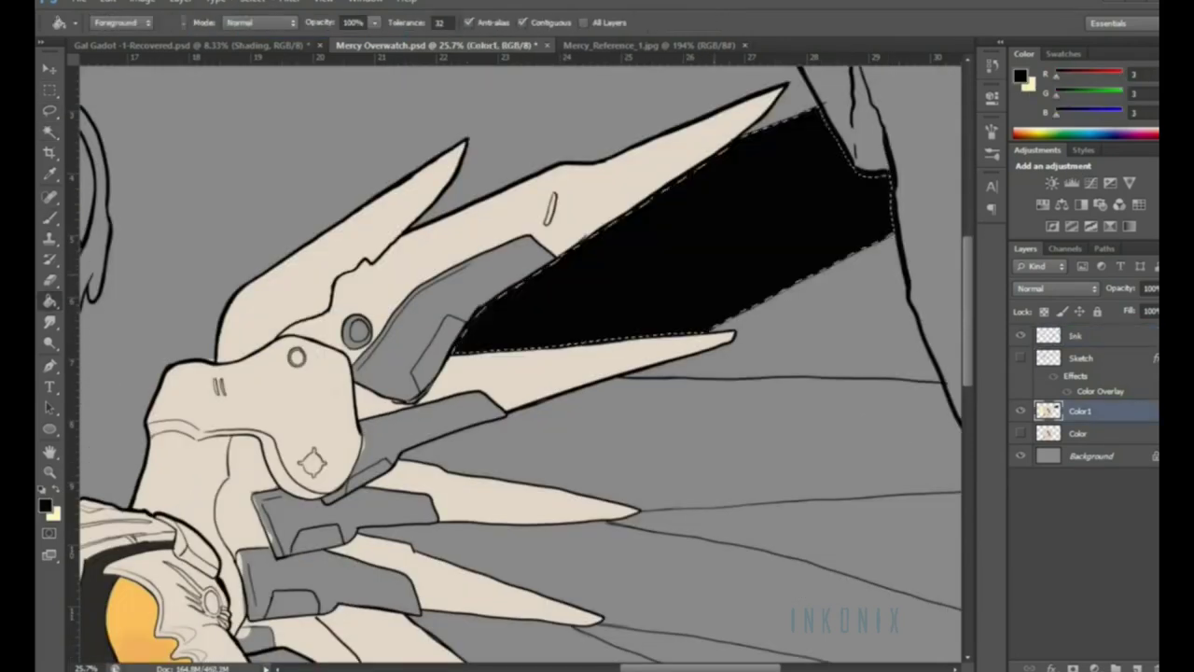
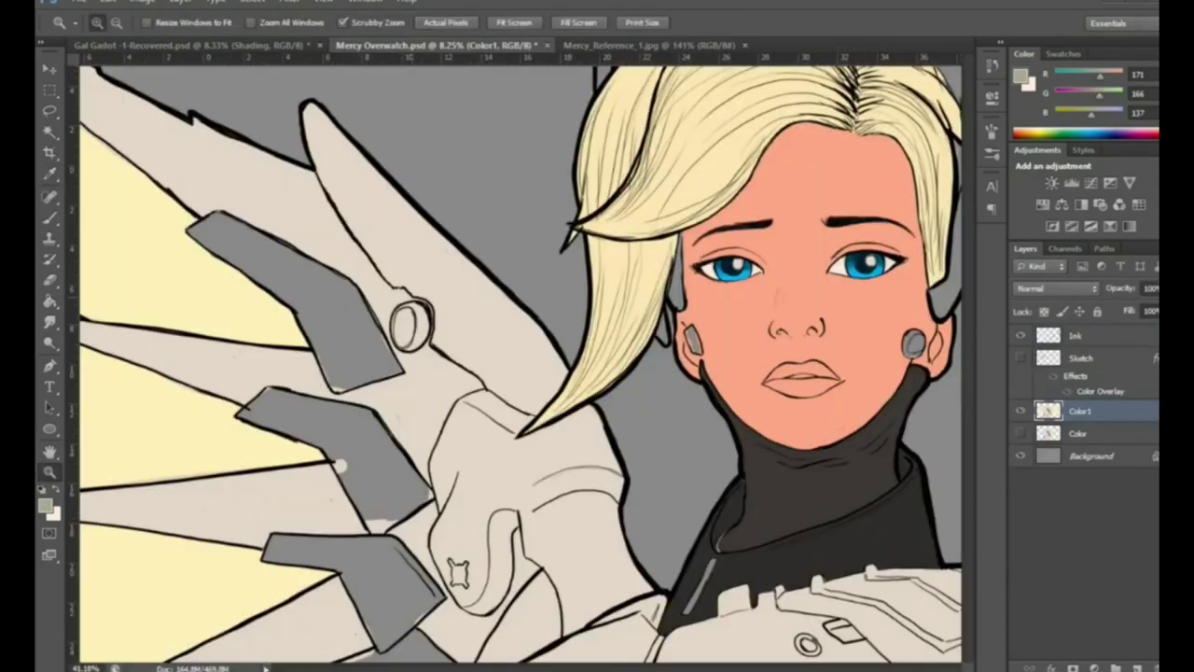
# Fill the grey wing armour panels with olive on the Color1 layer
pyautogui.click(340, 328)
pyautogui.click(339, 462)
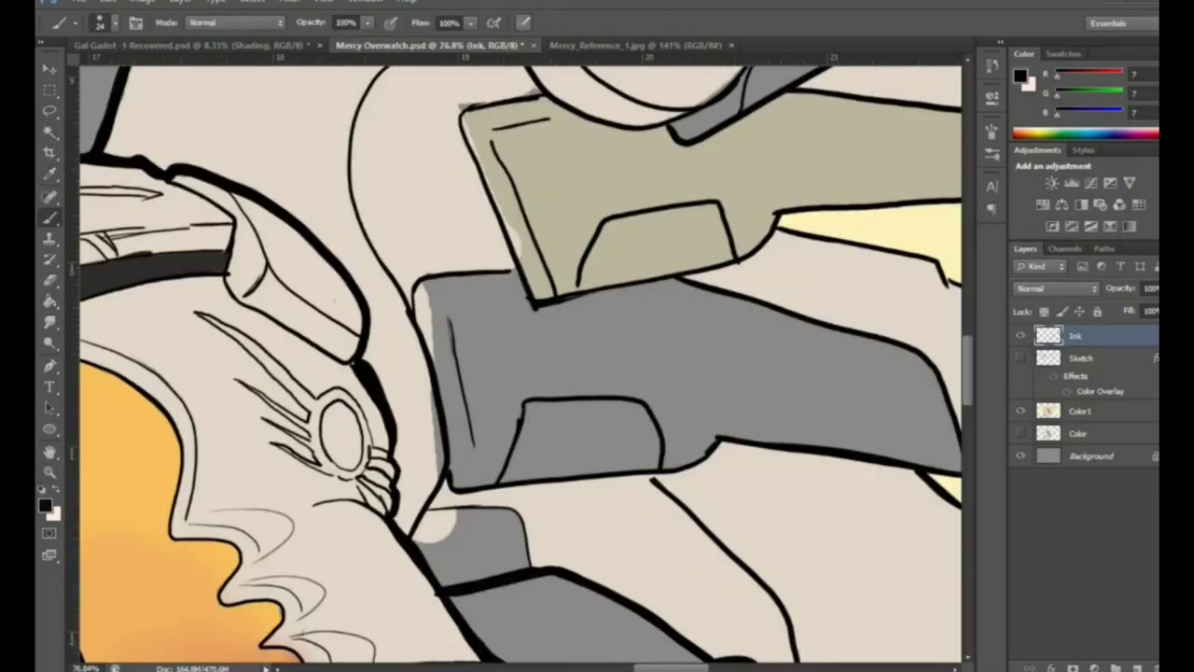
pyautogui.press('e')
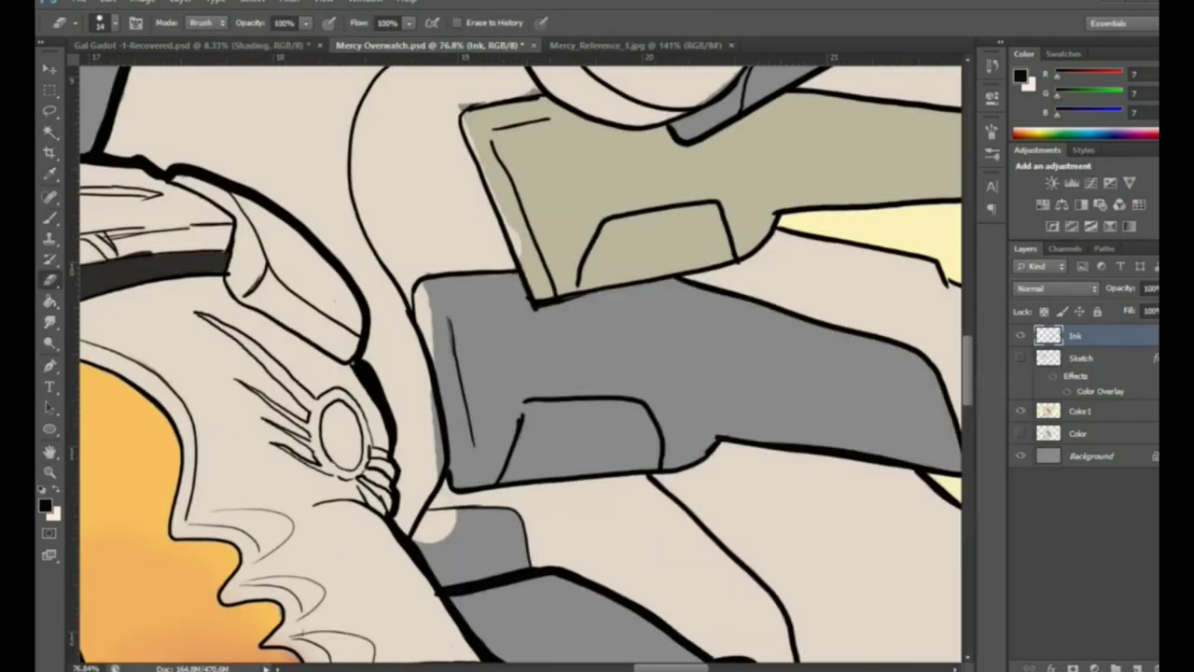
pyautogui.press('z')
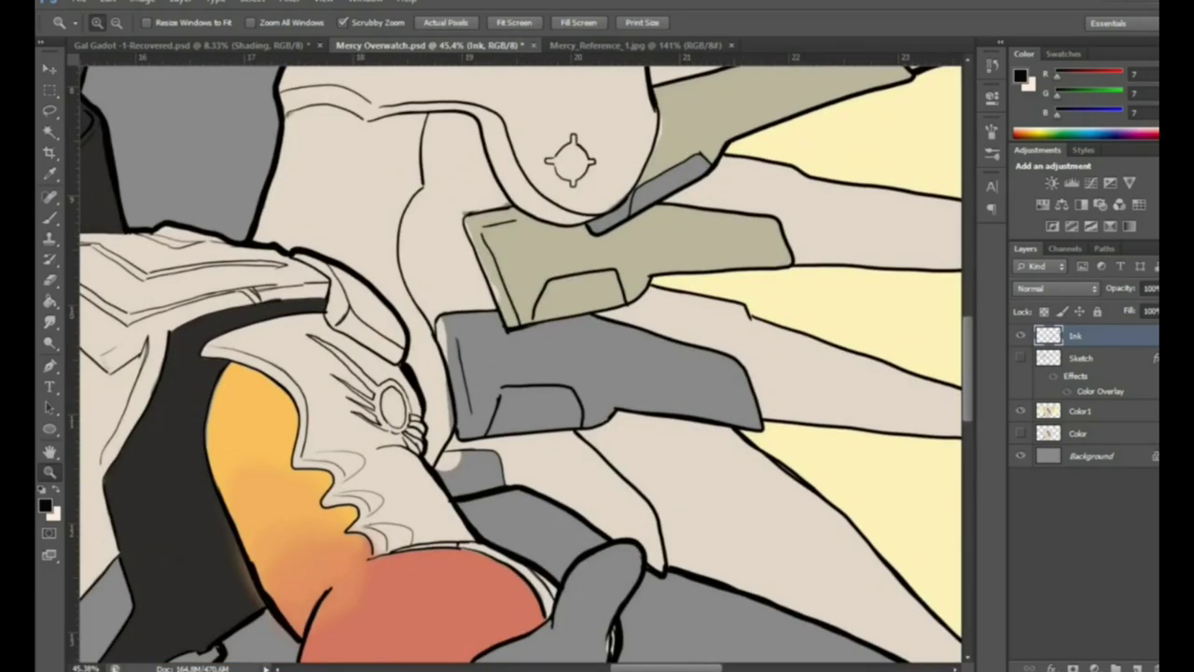
pyautogui.press('w')
pyautogui.click(598, 373)
pyautogui.click(1080, 410)
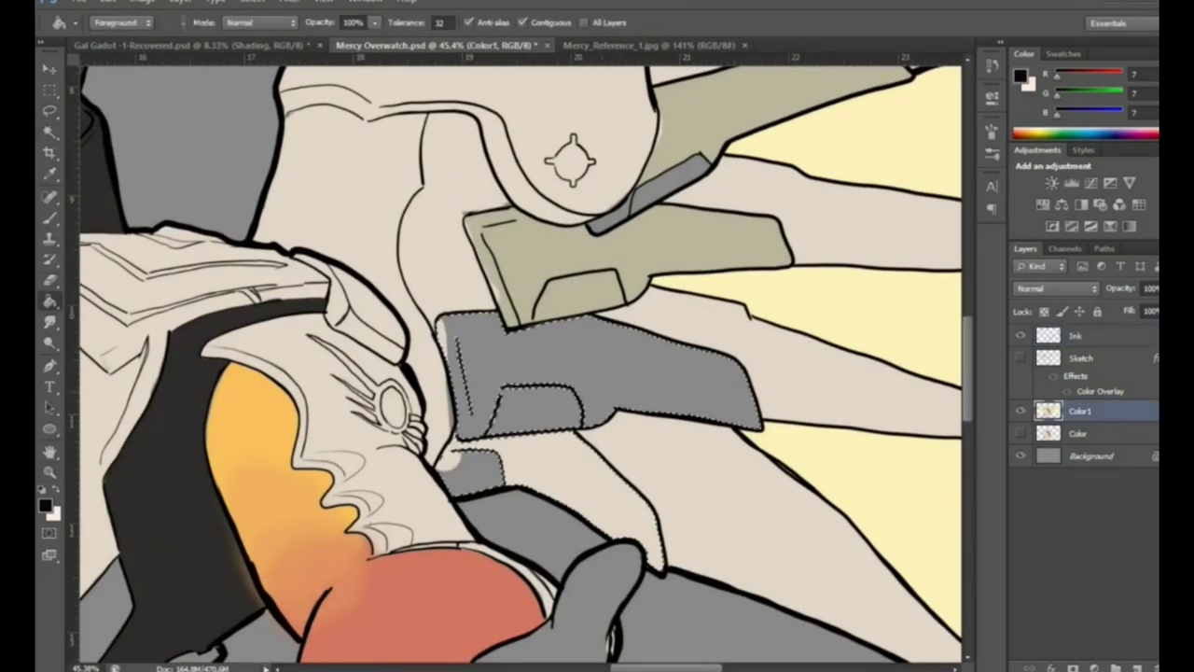
pyautogui.press('g')
pyautogui.click(598, 373)
pyautogui.hotkey('ctrl', 'd')
# Zoom in on the wings and brush over the leftover grey strip
pyautogui.press('z')
pyautogui.hotkey('ctrl', '0')
pyautogui.click(523, 261)
pyautogui.click(1076, 335)
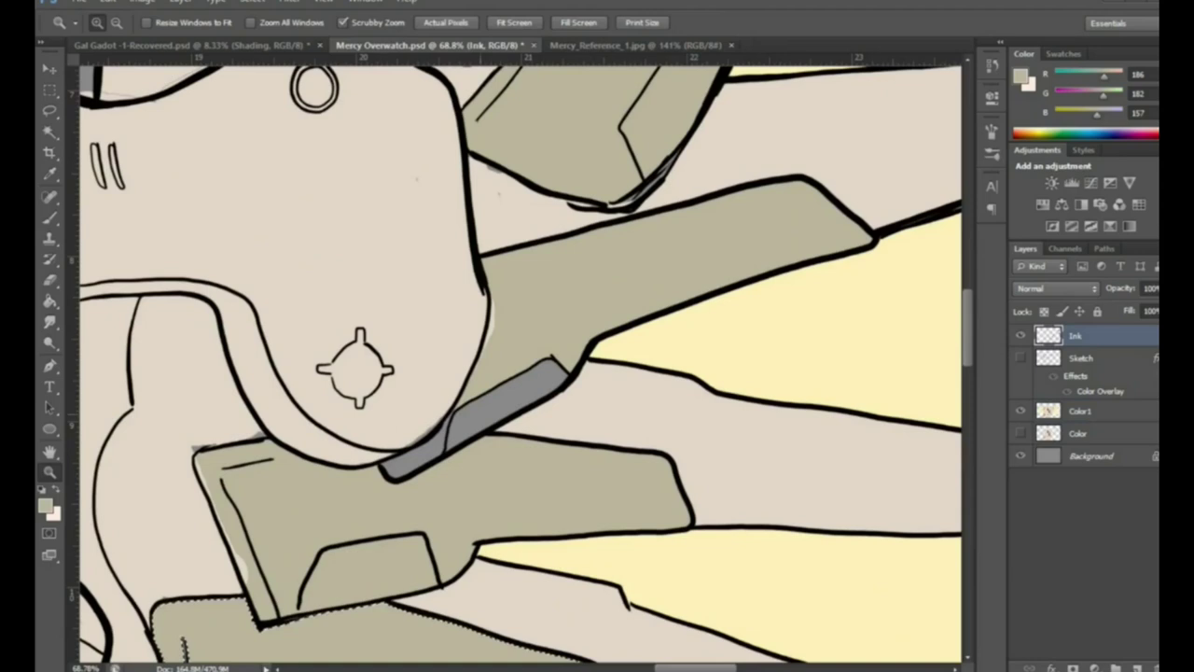
pyautogui.press('b')
pyautogui.click(1079, 411)
pyautogui.moveTo(392, 467); pyautogui.dragTo(560, 371)
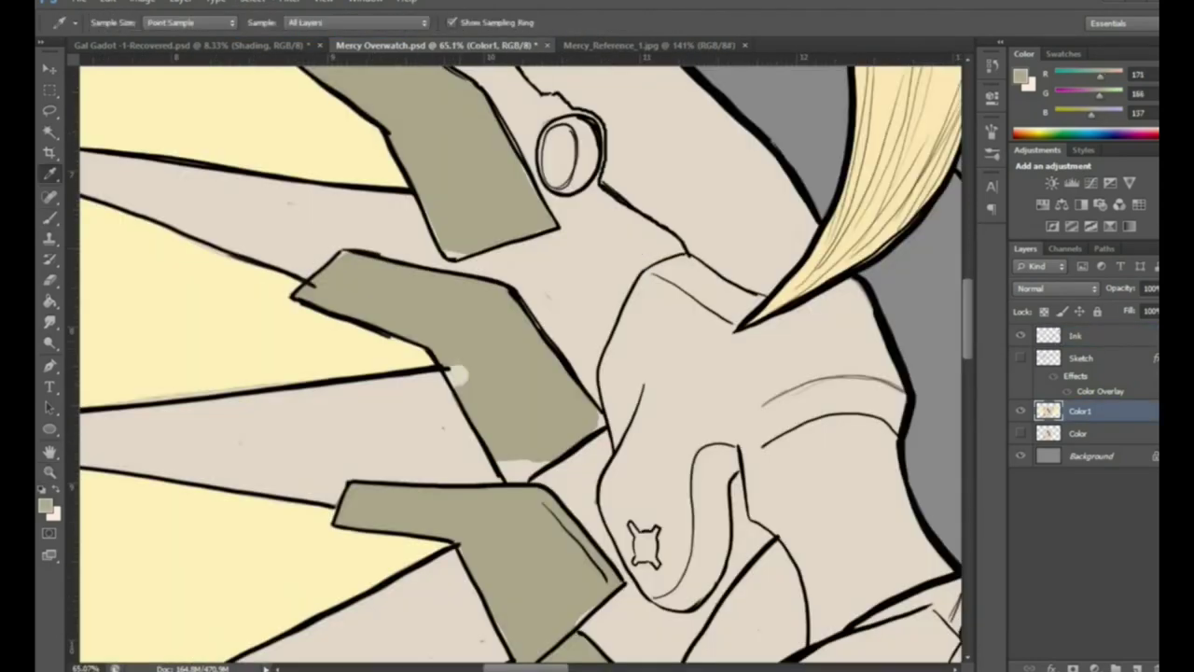
pyautogui.keyDown('alt'); pyautogui.click(458, 373); pyautogui.keyUp('alt')
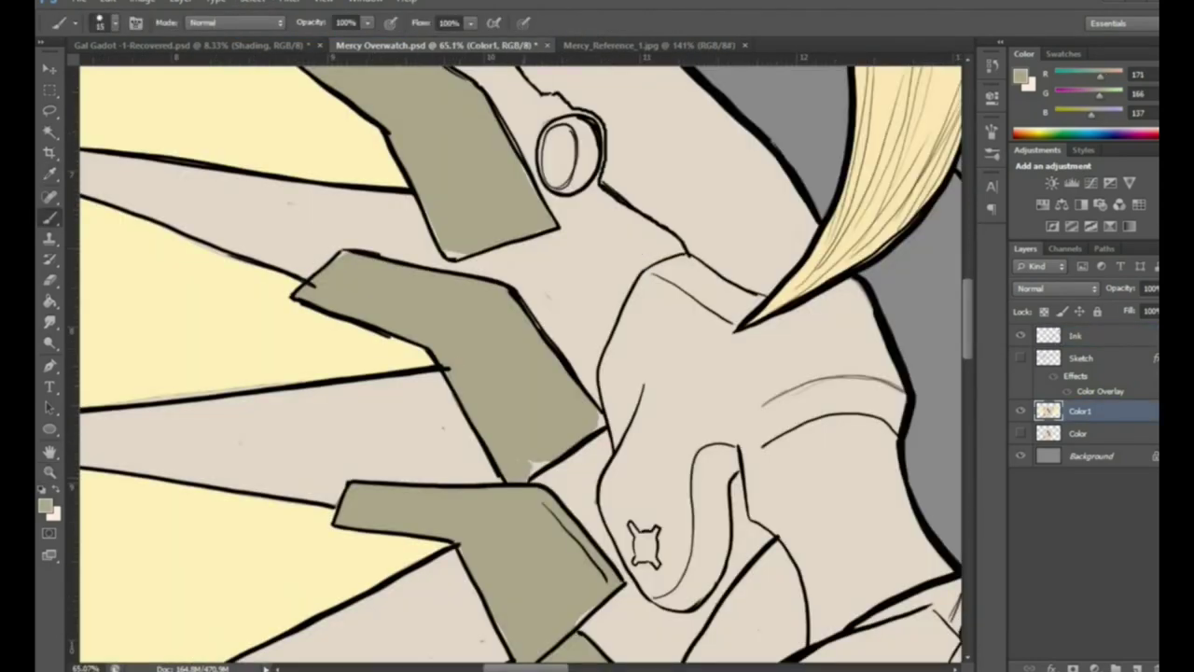
# Paint a dark orange stripe beside the torso, reducing the brush size to 14
pyautogui.scroll(-5, 523, 364)
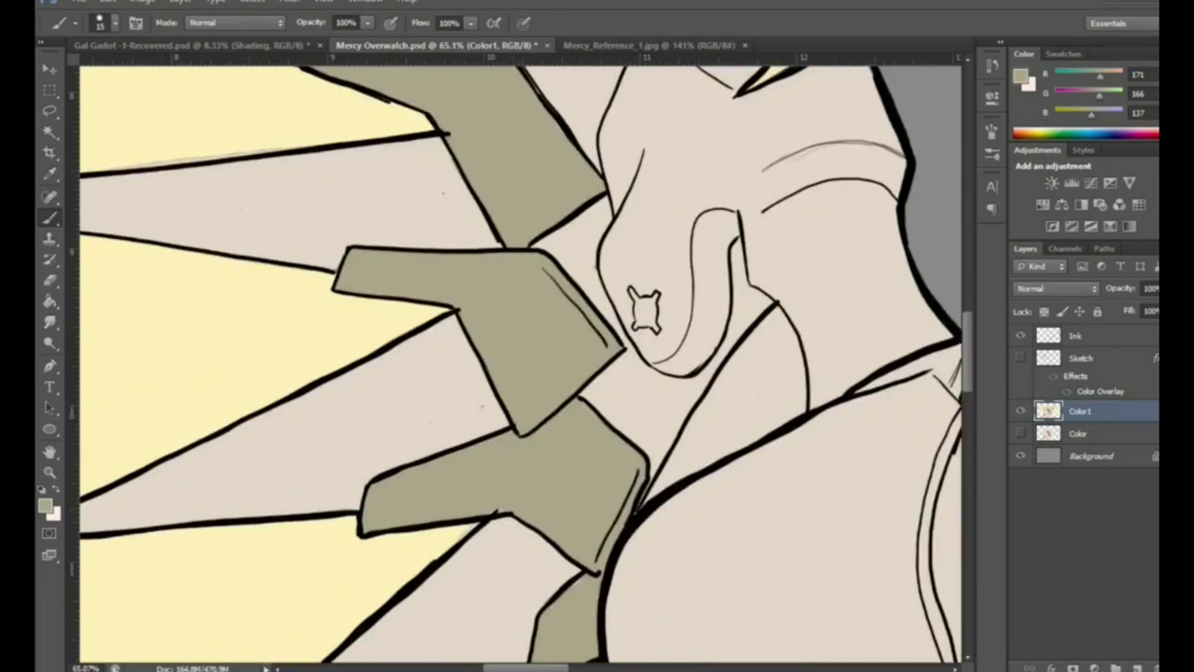
pyautogui.press('z')
pyautogui.keyDown('alt'); pyautogui.click(644, 308); pyautogui.keyUp('alt')
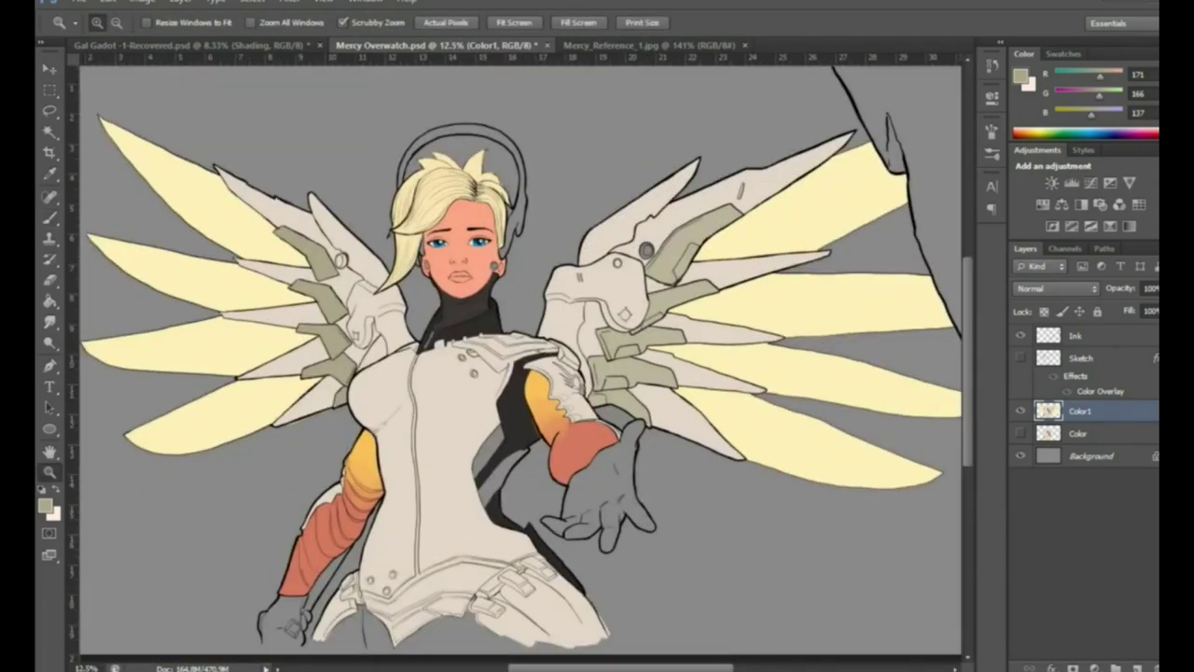
pyautogui.click(650, 45)
pyautogui.click(434, 45)
pyautogui.moveTo(445, 480); pyautogui.dragTo(435, 530)
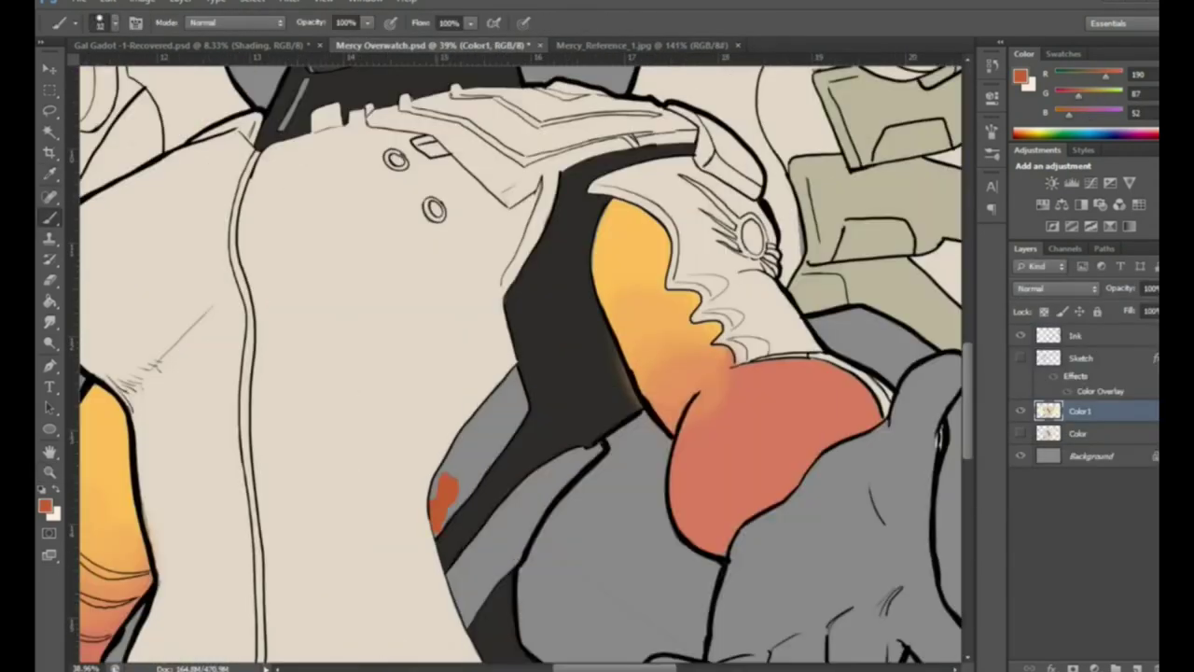
pyautogui.rightClick(501, 411)
pyautogui.press('Return')
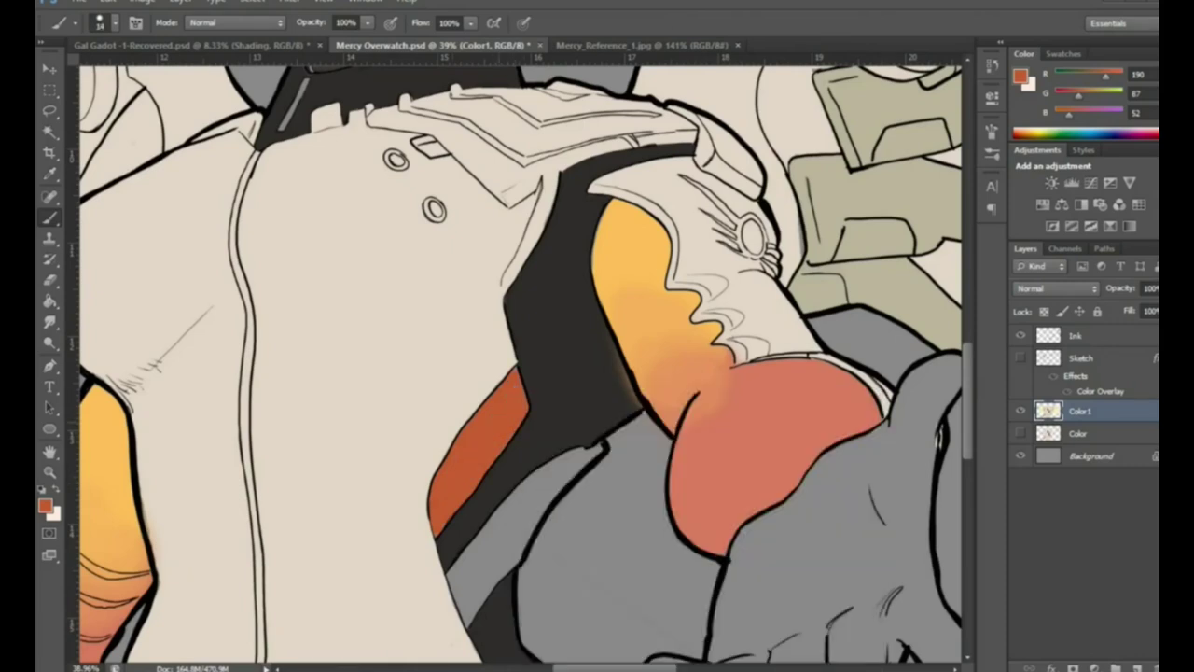
# Zoom in on the arm and sample the suit's dark grey
pyautogui.press('z')
pyautogui.keyDown('alt'); pyautogui.click(523, 364); pyautogui.keyUp('alt')
pyautogui.moveTo(523, 364); pyautogui.dragTo(560, 364)
pyautogui.press('i')
pyautogui.click(679, 571)
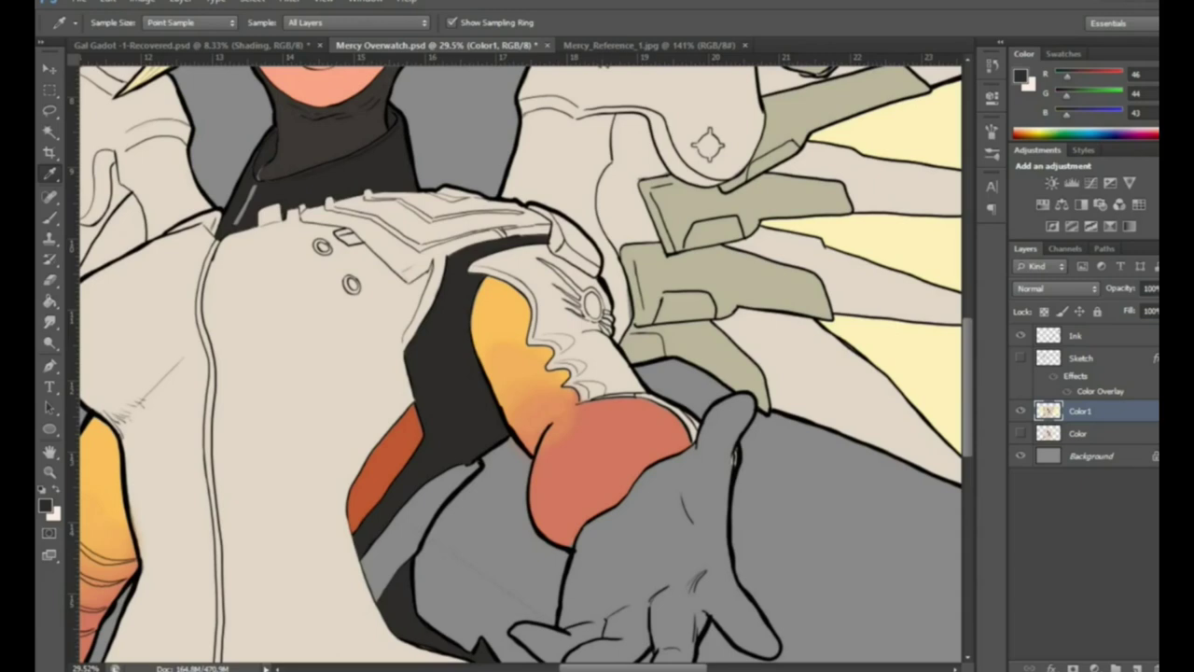
# Select the glove with the Magic Wand and fill it dark grey
pyautogui.press('z')
pyautogui.keyDown('alt'); pyautogui.click(560, 411); pyautogui.keyUp('alt')
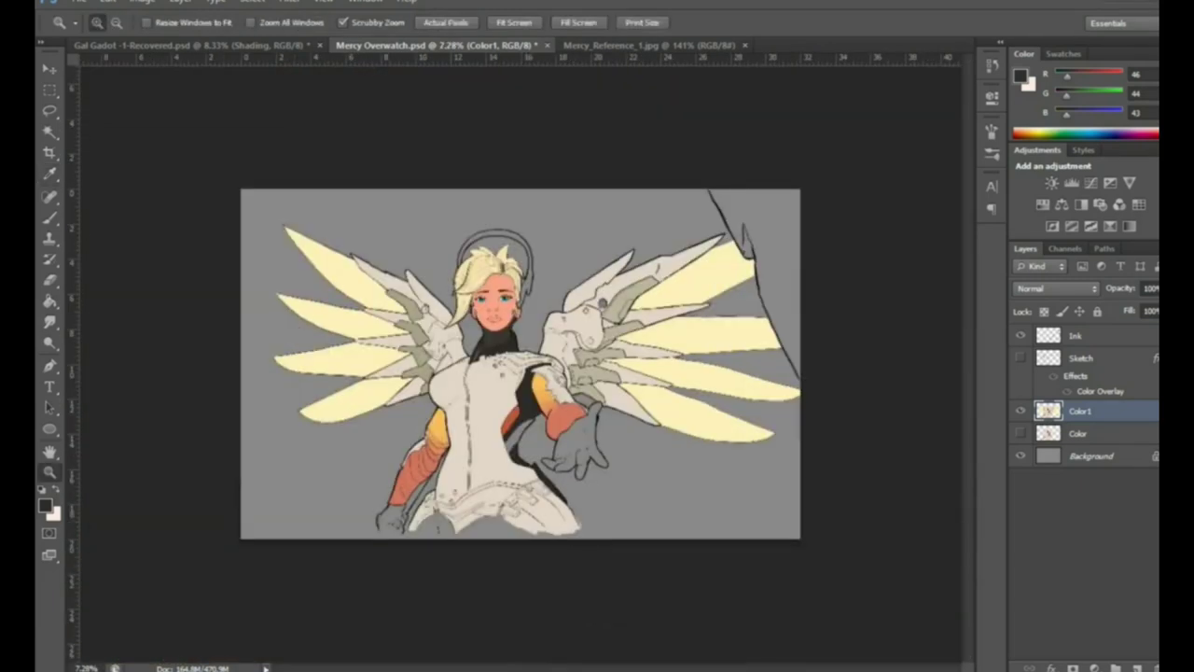
pyautogui.moveTo(571, 408); pyautogui.dragTo(635, 408)
pyautogui.click(1076, 335)
pyautogui.press('w')
pyautogui.click(579, 466)
pyautogui.click(1080, 410)
pyautogui.press('g')
pyautogui.click(588, 457)
pyautogui.press('i')
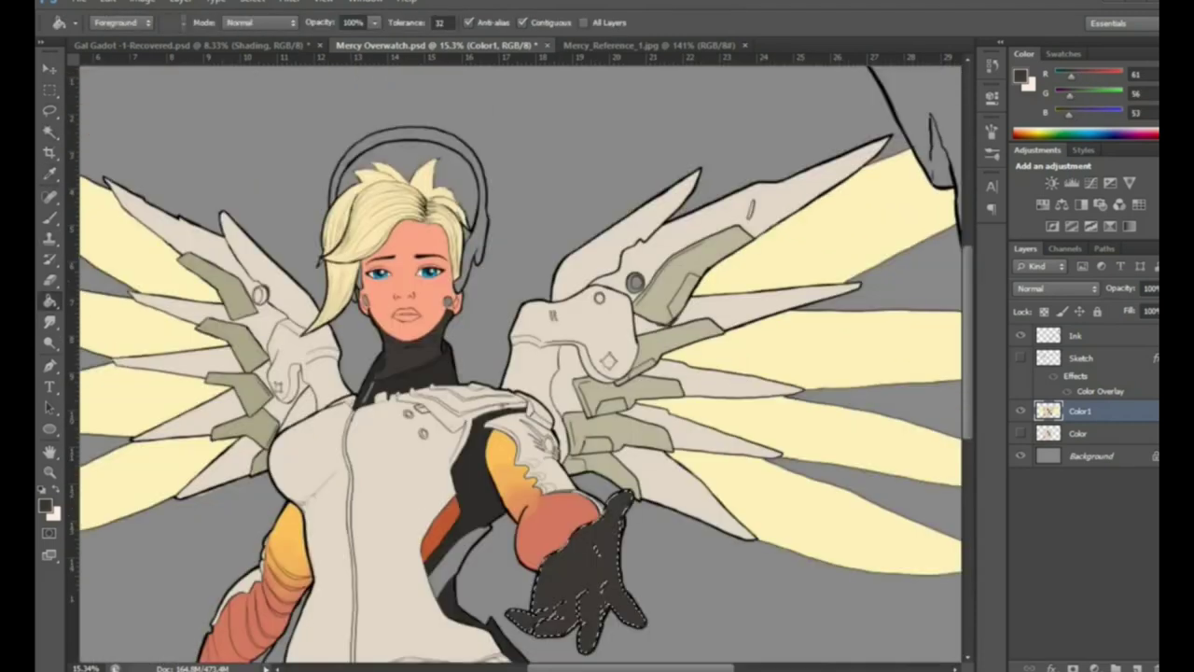
# Sample gold from the reference image and fill the halo with it
pyautogui.hotkey('ctrl', 'Tab')
pyautogui.click(392, 151)
pyautogui.hotkey('ctrl', 'Tab')
pyautogui.press('g')
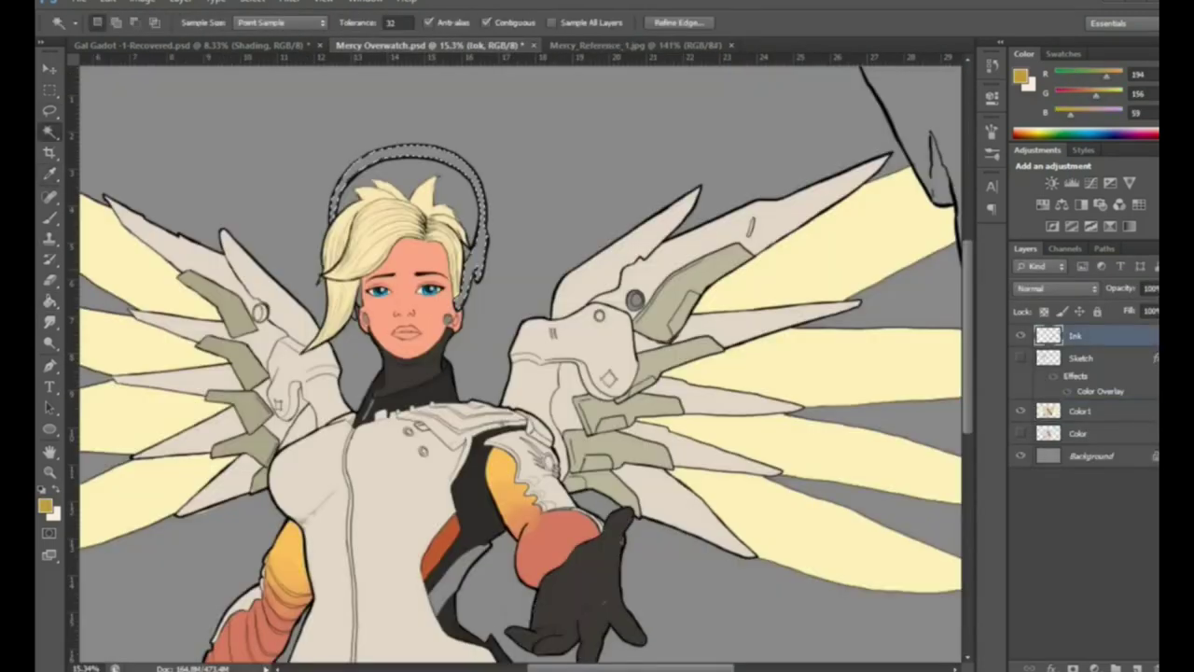
pyautogui.click(410, 150)
# Paint dark shading near the forearm
pyautogui.press('z')
pyautogui.click(359, 196)
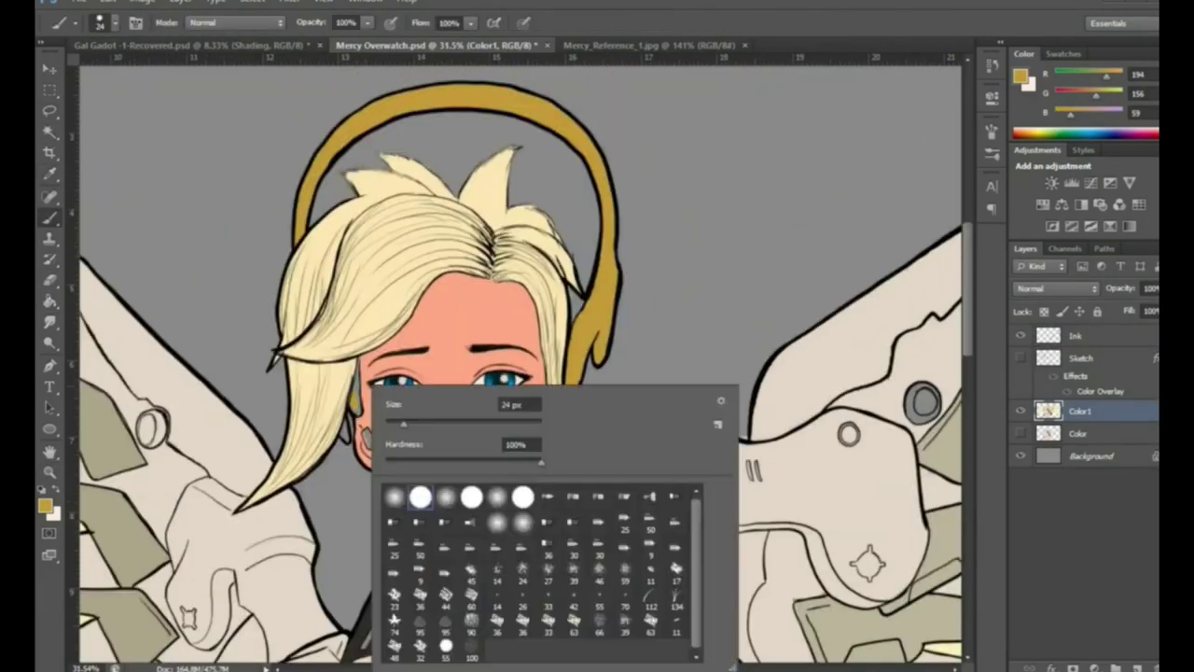
pyautogui.hotkey('ctrl', '0')
pyautogui.press('b')
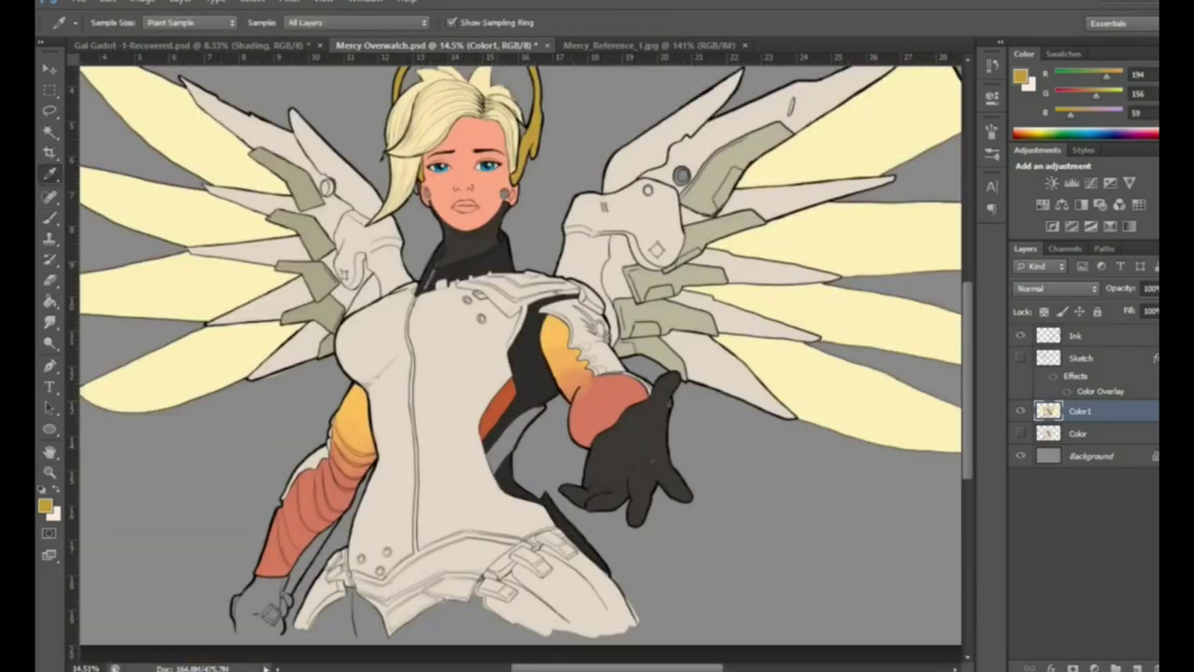
pyautogui.scroll(3, 613, 480)
pyautogui.moveTo(401, 504); pyautogui.dragTo(542, 373)
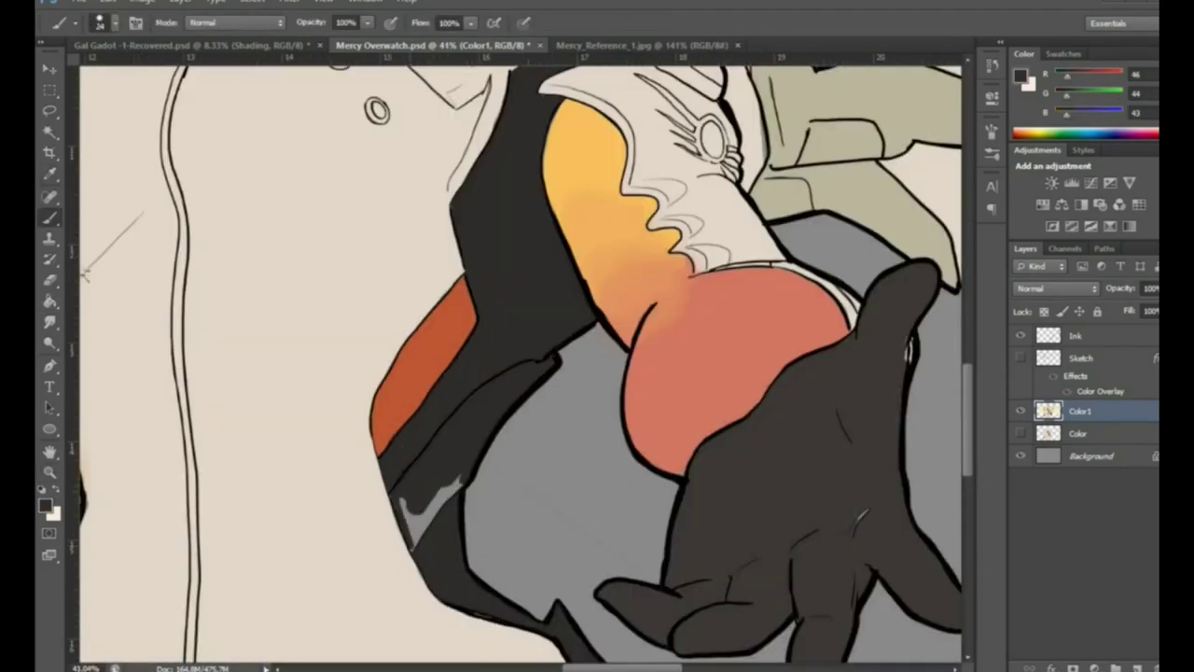
# Reframe the view on the face and choose a darker brown foreground colour
pyautogui.press('z')
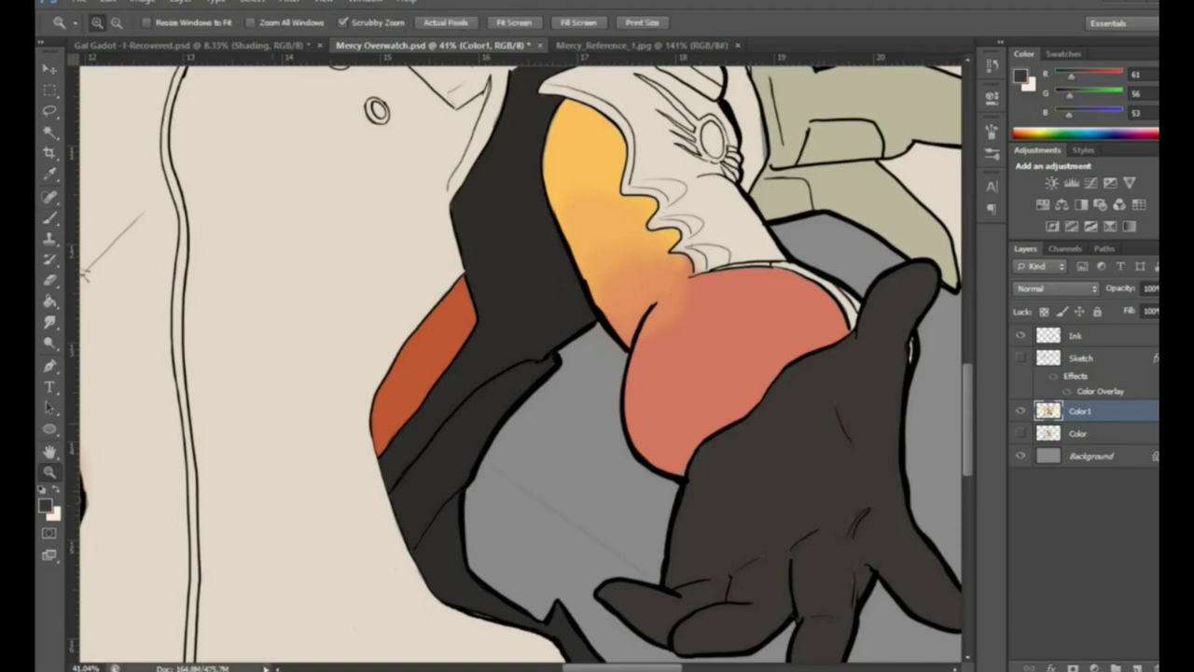
pyautogui.hotkey('ctrl', '0')
pyautogui.hotkey('ctrl', '-')
pyautogui.click(490, 299)
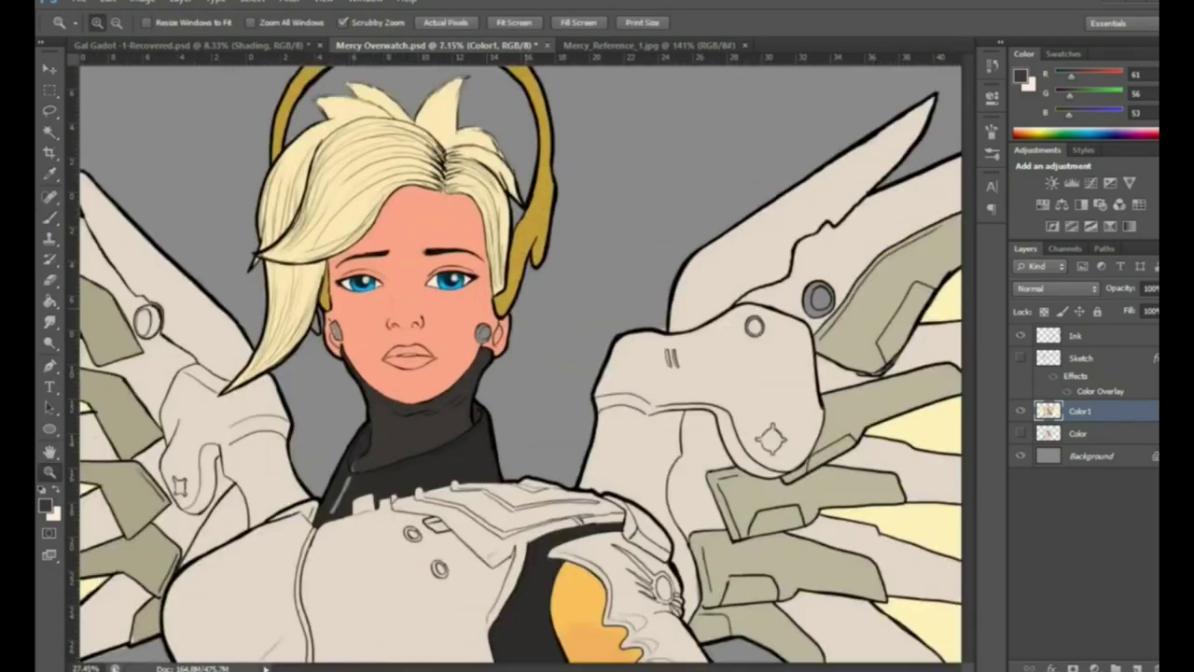
pyautogui.press('b')
pyautogui.scroll(-3, 70, 321)
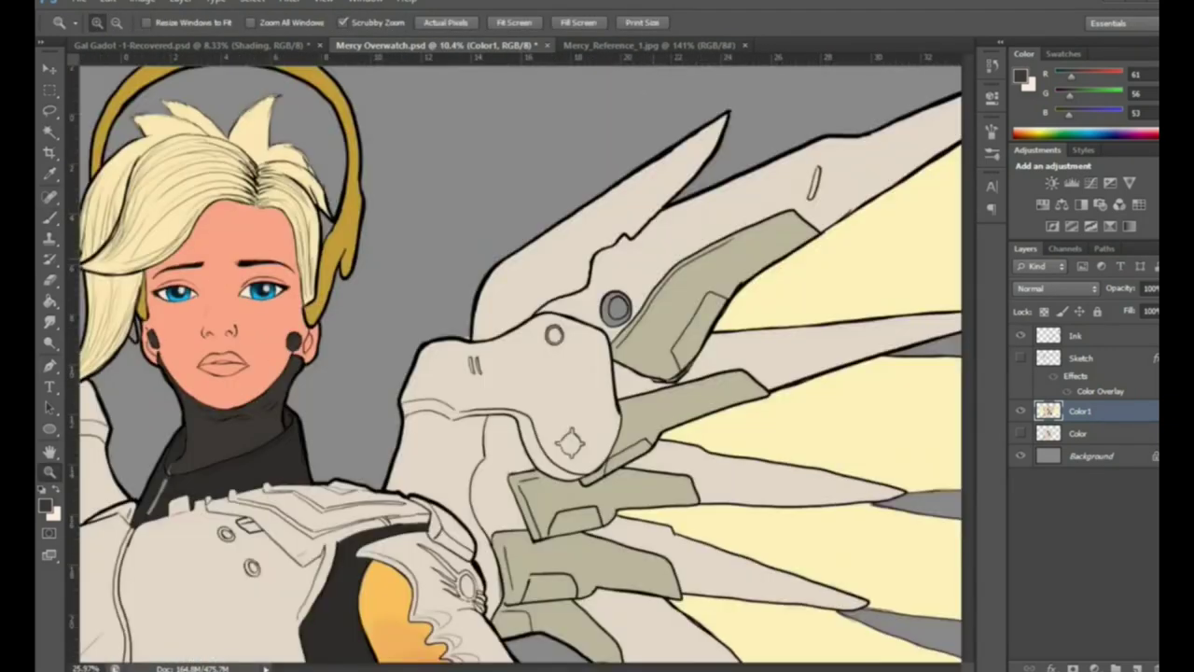
pyautogui.click(43, 505)
pyautogui.click(1067, 189)
pyautogui.hscroll(-5, 516, 363)
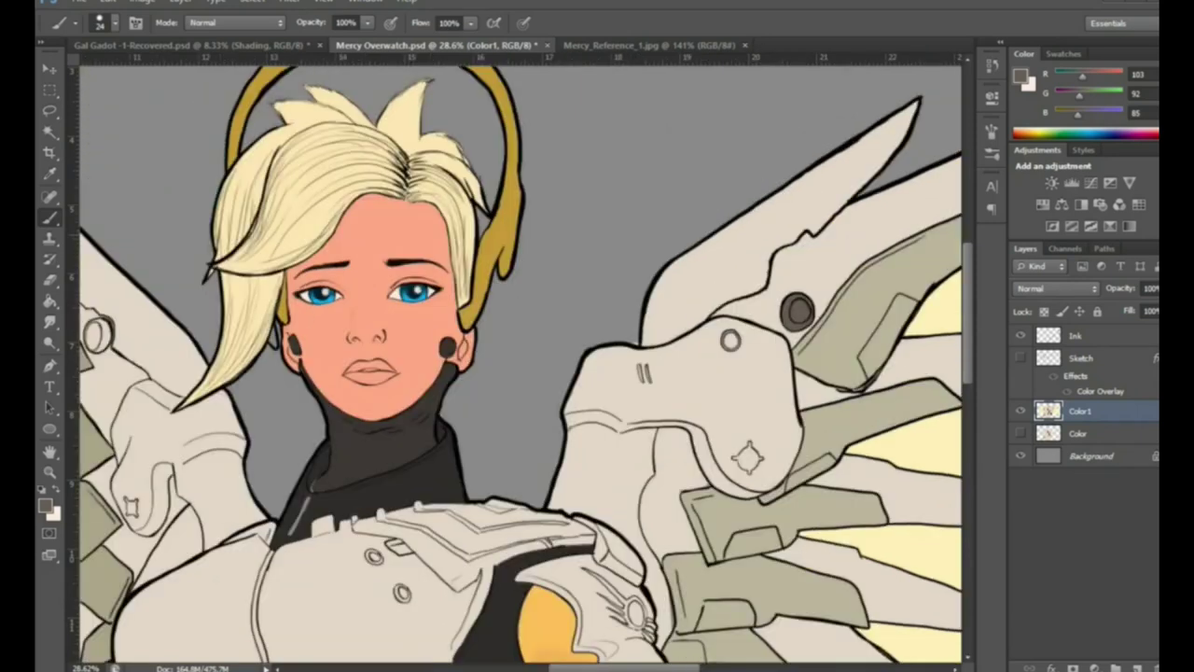
# Sample red from the reference collar and trace a red line along Mercy's collar
pyautogui.press('z')
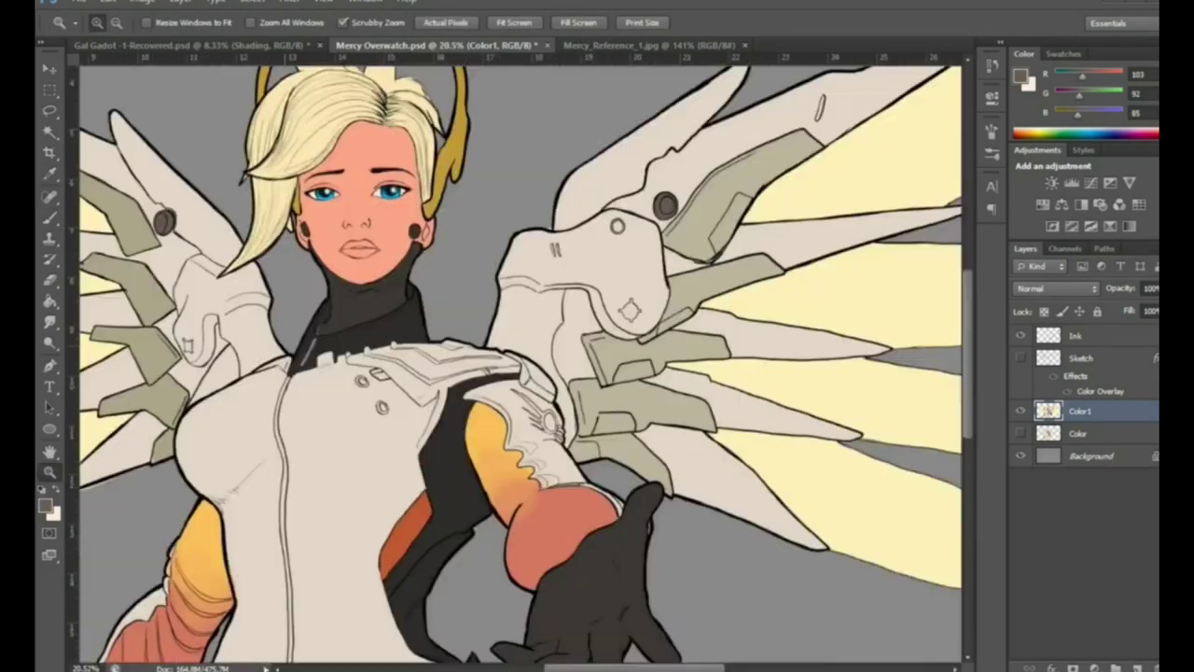
pyautogui.scroll(3, 448, 373)
pyautogui.click(644, 45)
pyautogui.click(432, 44)
pyautogui.moveTo(388, 323); pyautogui.dragTo(475, 296)
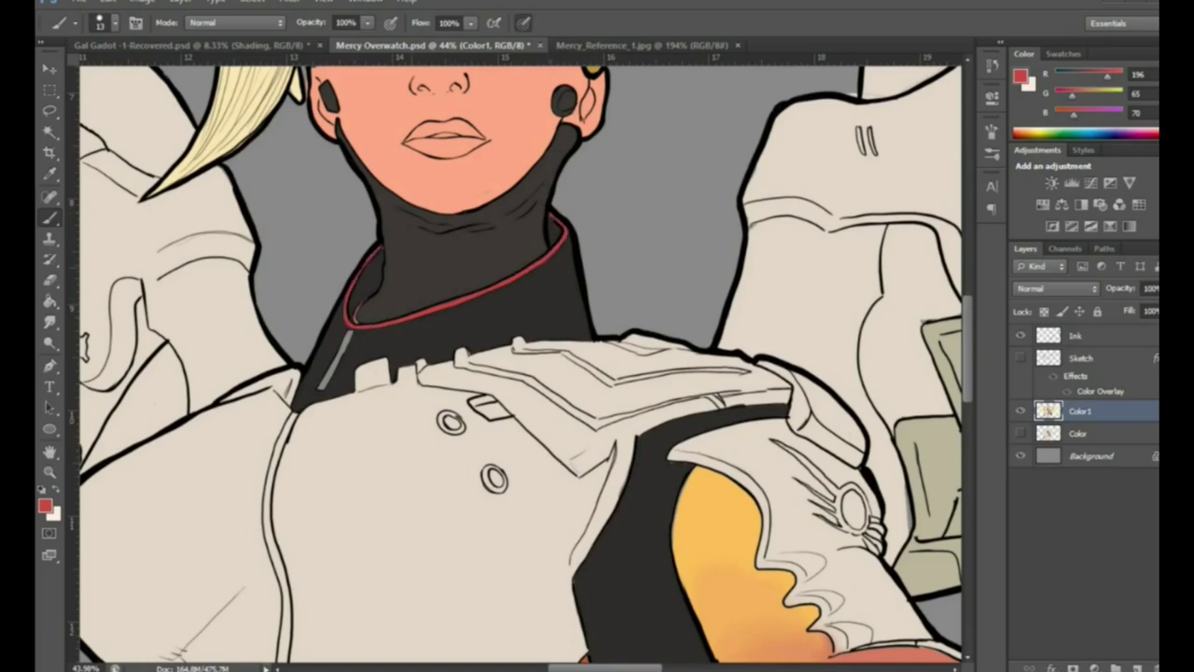
# Add a new empty layer named Back
pyautogui.press('z')
pyautogui.scroll(-5, 448, 374)
pyautogui.scroll(2, 448, 373)
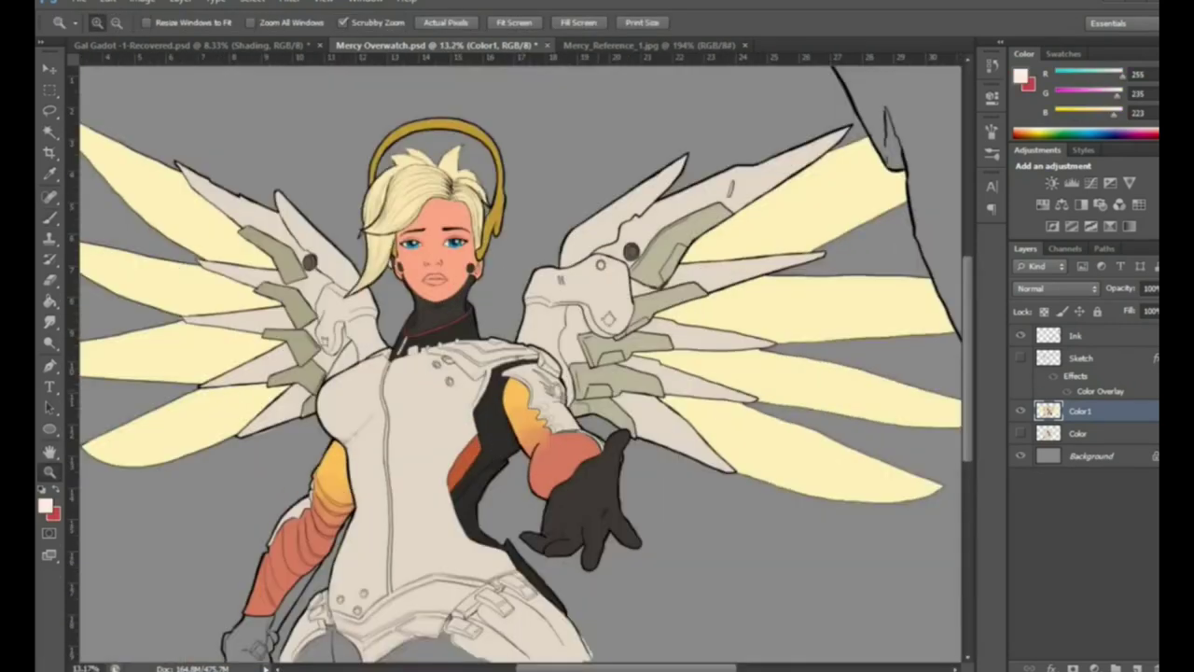
pyautogui.scroll(-2, 447, 374)
pyautogui.click(1154, 248)
pyautogui.press('Escape')
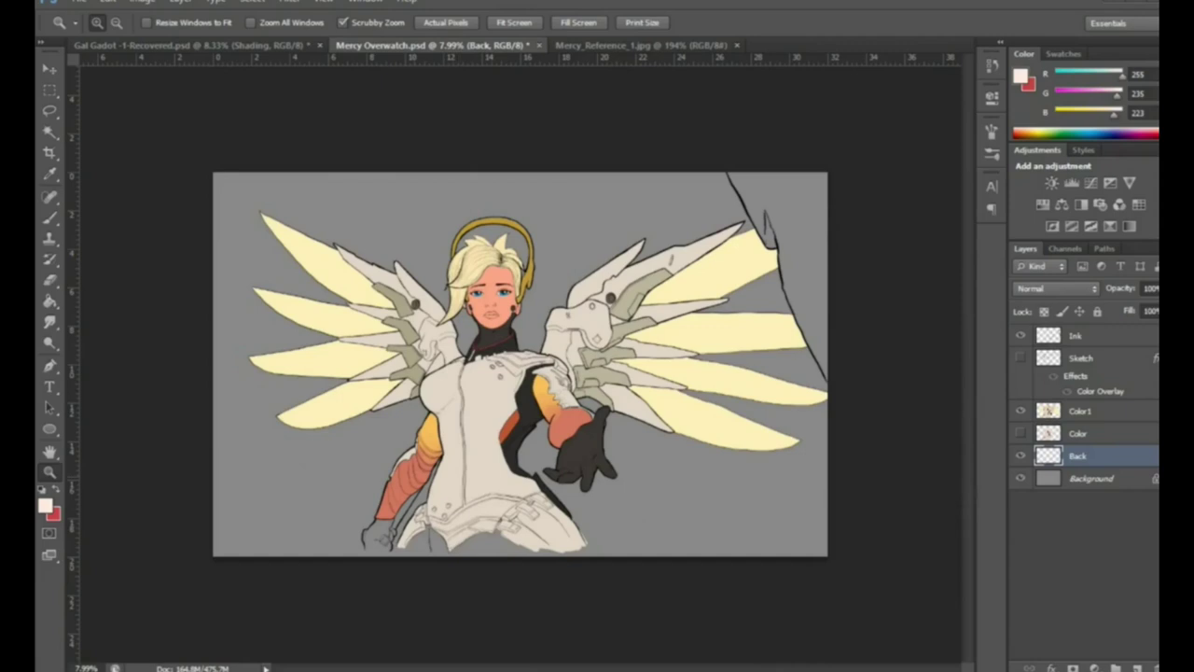
# Set light blue as a colour and fill the Back layer with cream
pyautogui.click(43, 505)
pyautogui.click(818, 249)
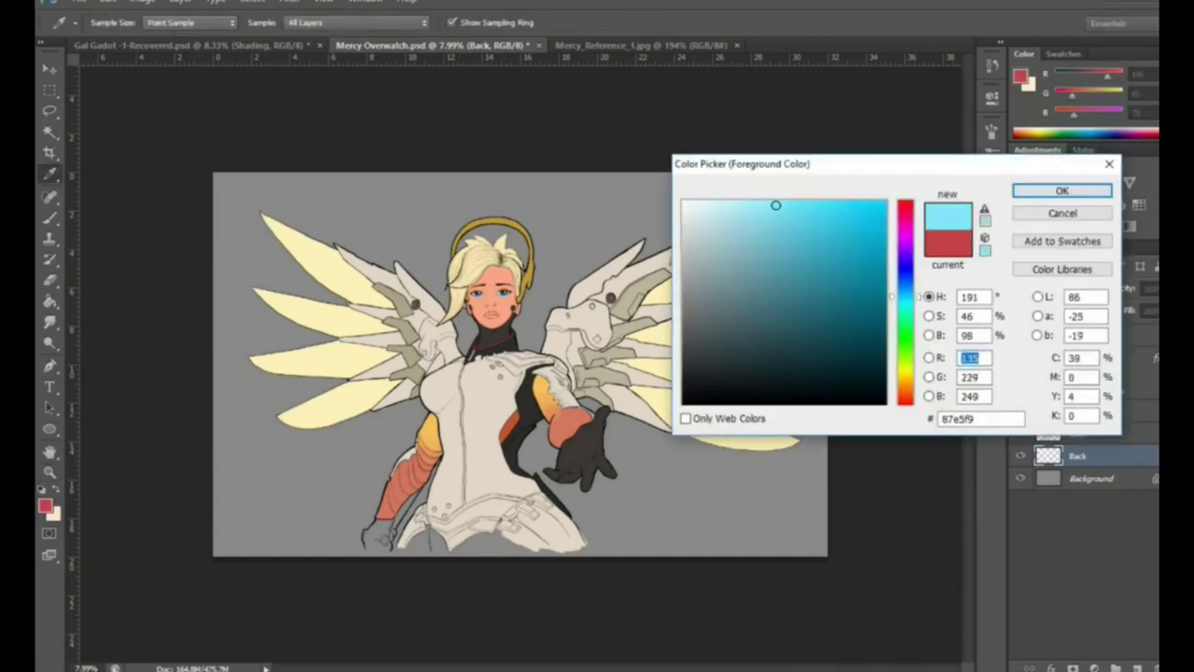
pyautogui.click(1079, 189)
pyautogui.press('g')
pyautogui.hotkey('alt', 'BackSpace')
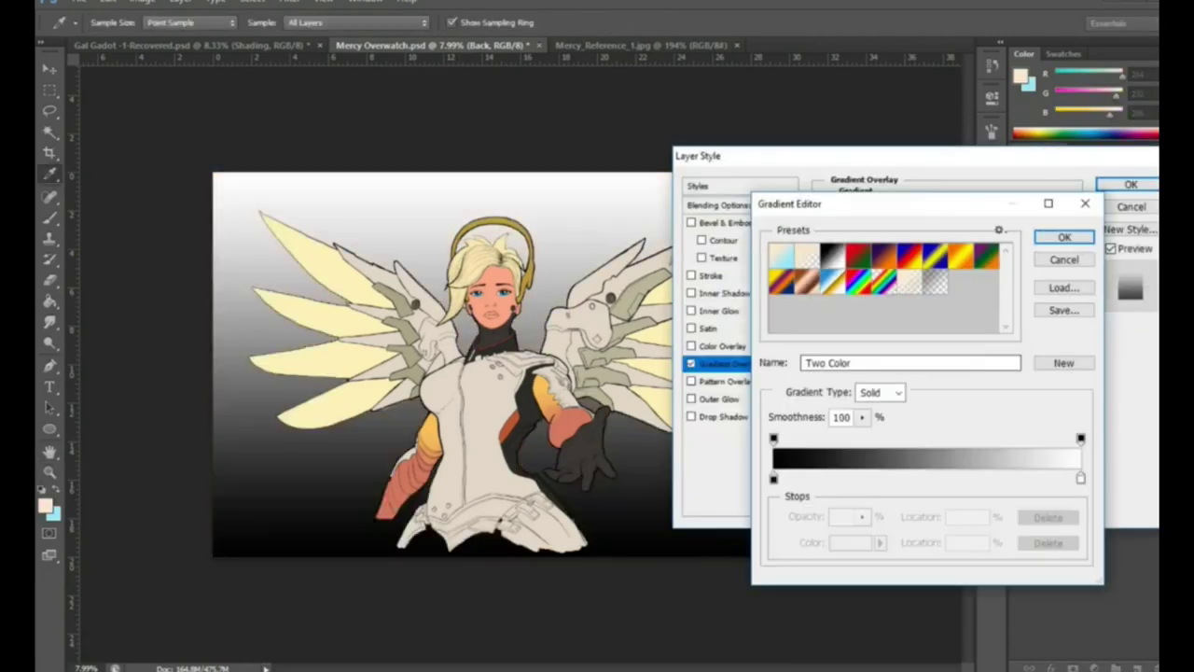
# Apply a cream-to-light-blue Gradient Overlay to the Back layer
pyautogui.press('Return')
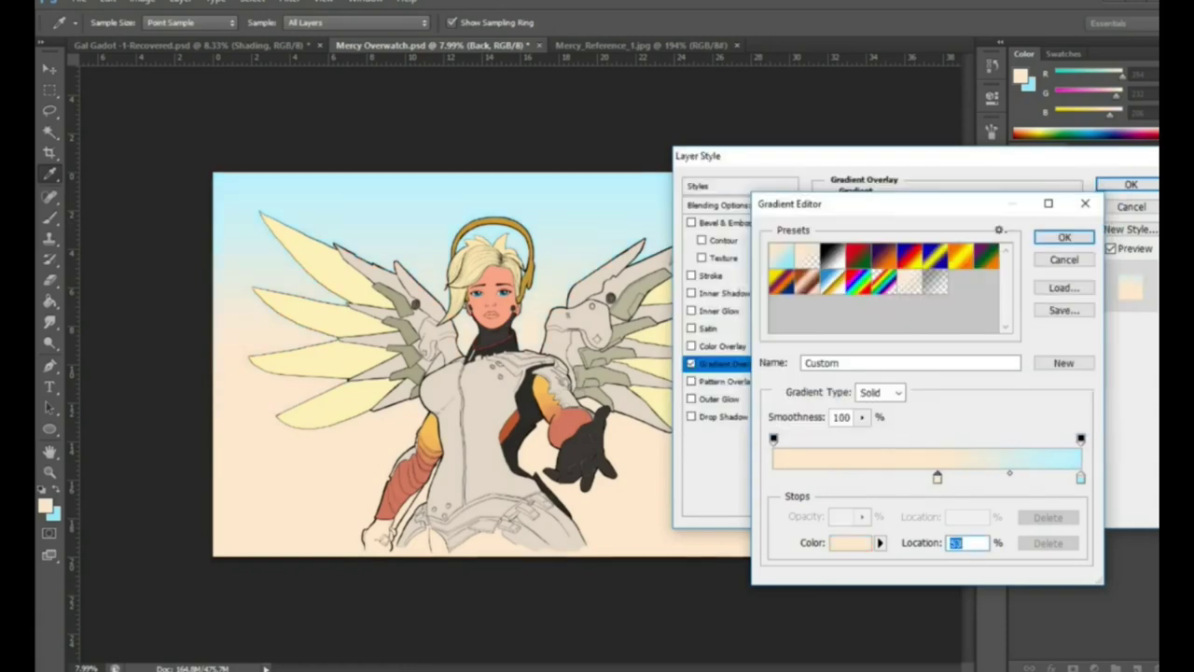
pyautogui.press('Return')
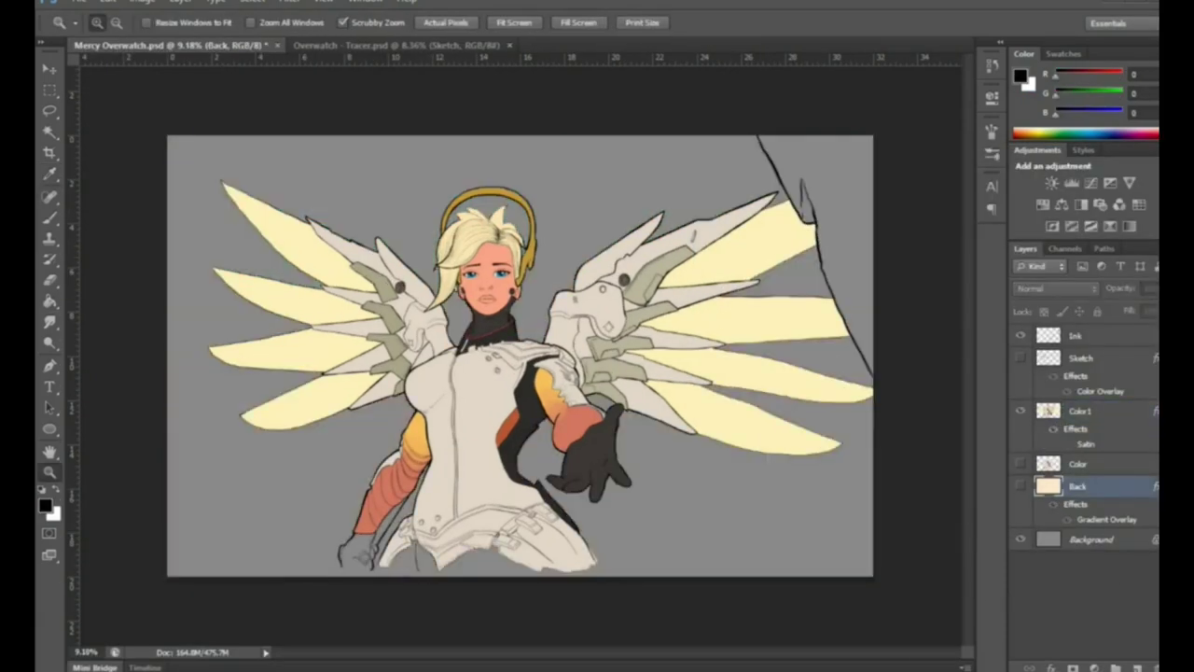
pyautogui.scroll(5, 479, 247)
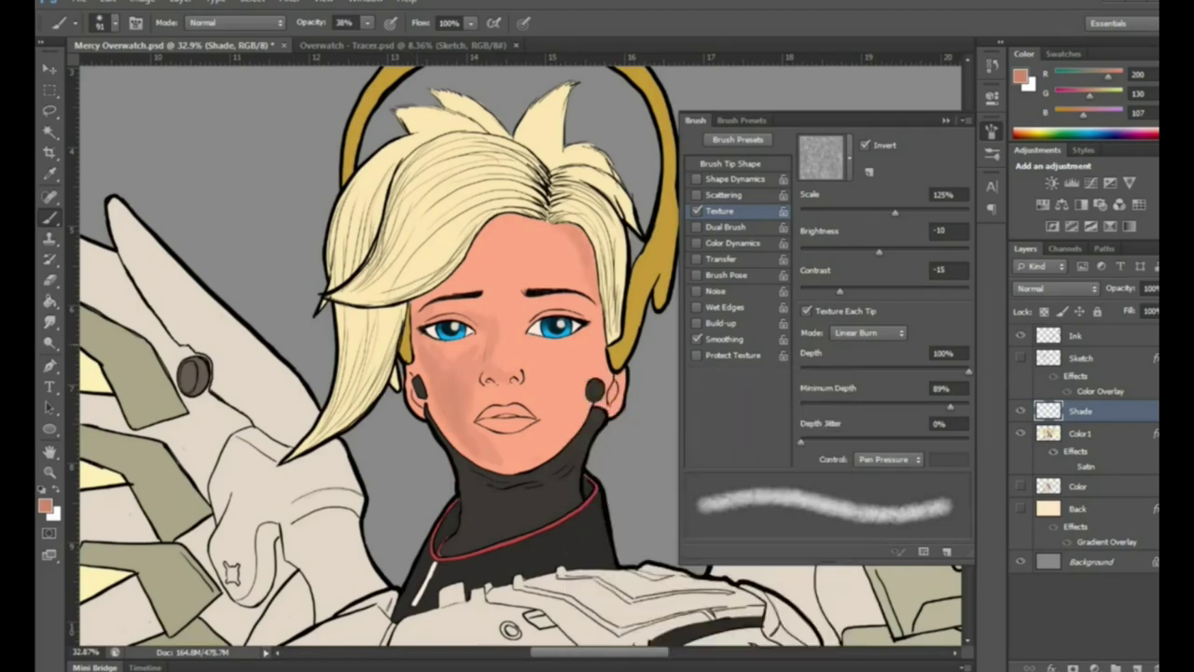
# Sample skin tones and set a lighter skin tone for the textured brush
pyautogui.press('e')
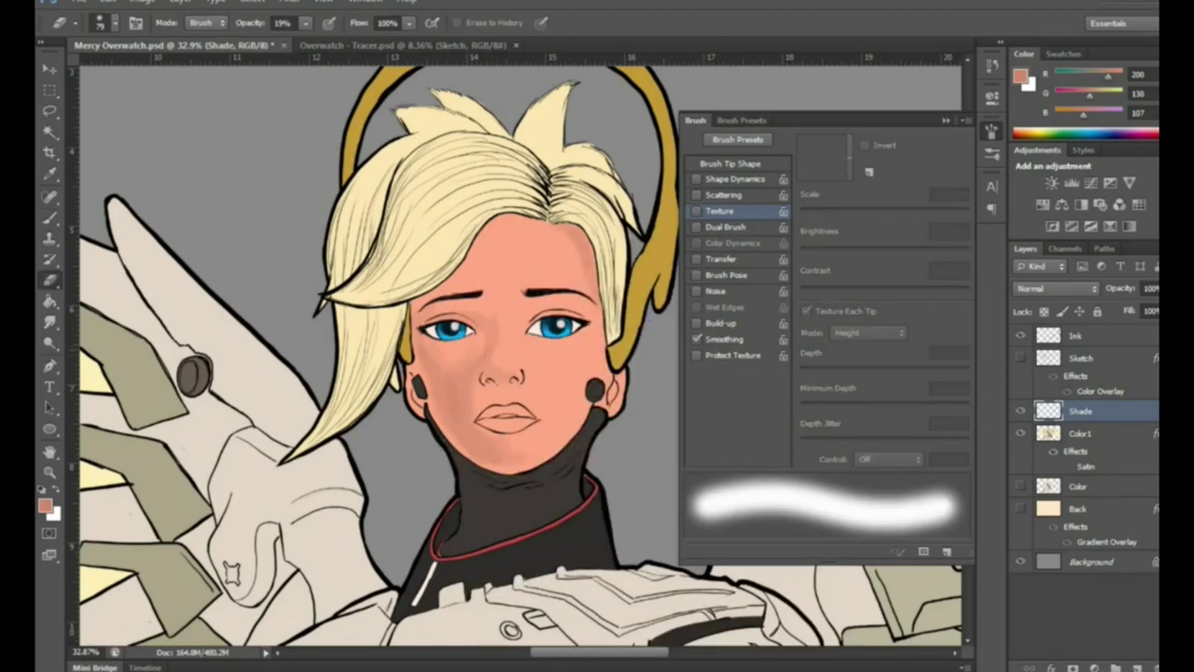
pyautogui.press('b')
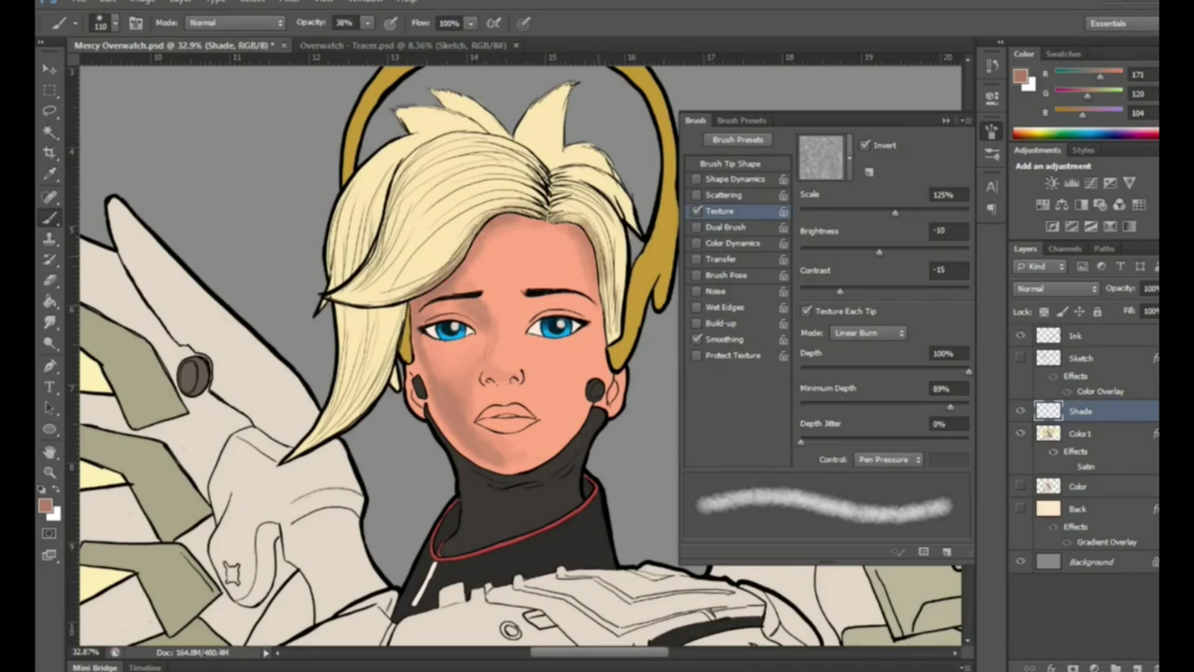
pyautogui.press('x')
pyautogui.press('i')
pyautogui.press('b')
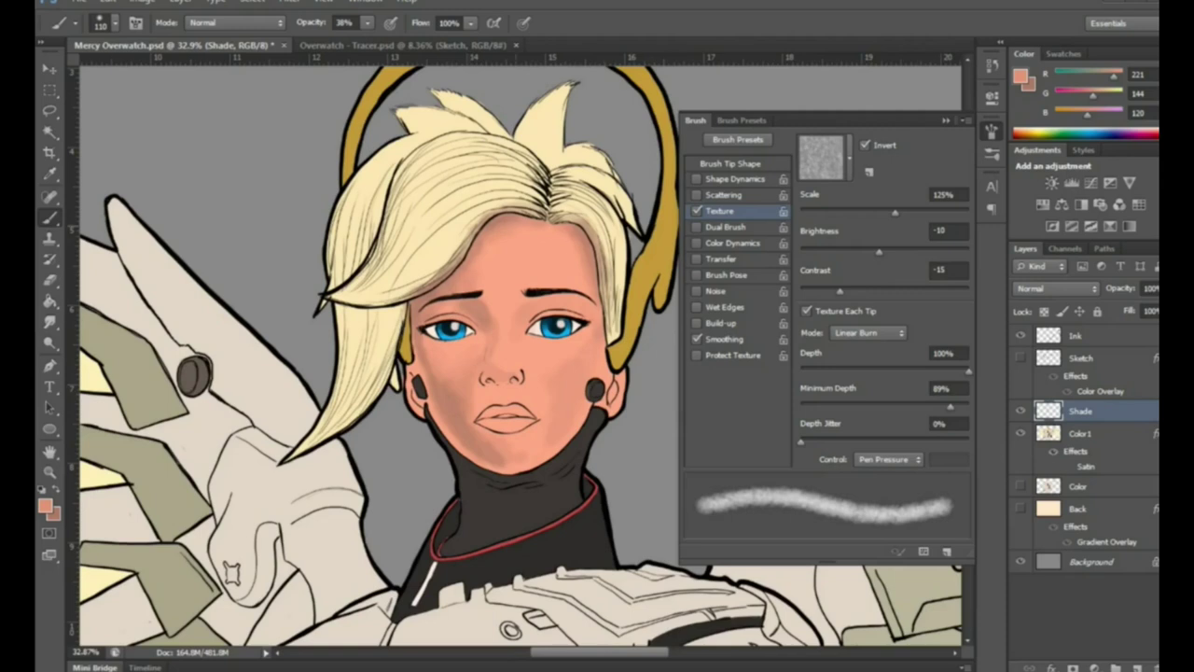
pyautogui.keyDown('alt'); pyautogui.click(476, 409); pyautogui.keyUp('alt')
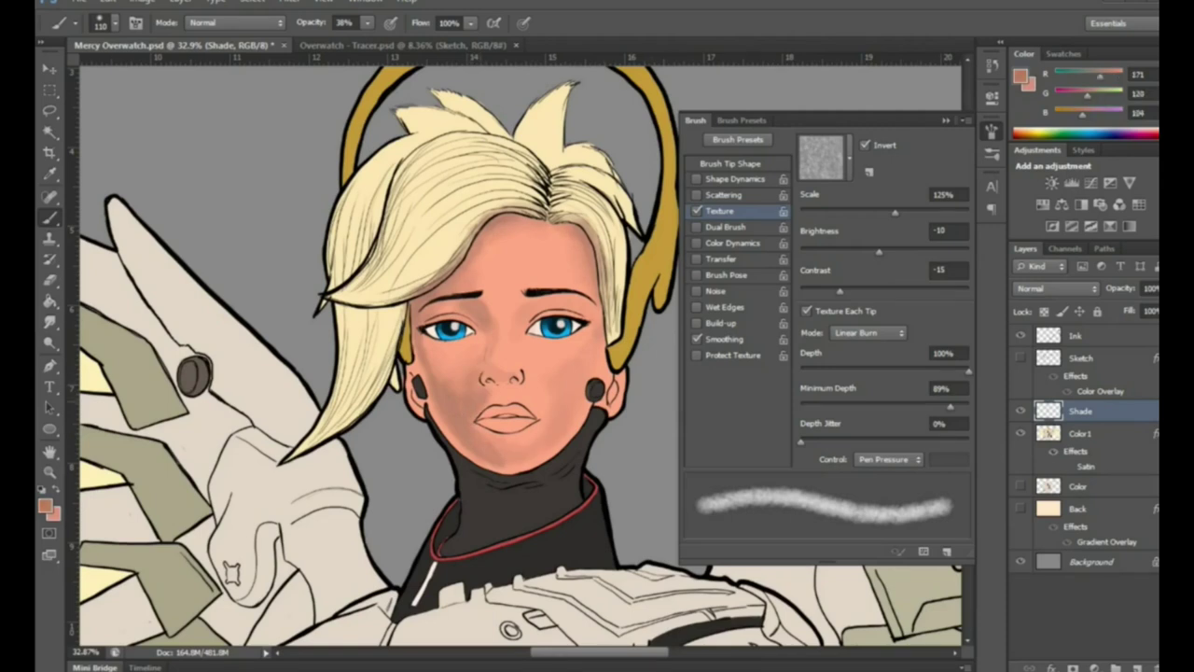
pyautogui.click(44, 504)
pyautogui.click(742, 181)
pyautogui.click(1035, 125)
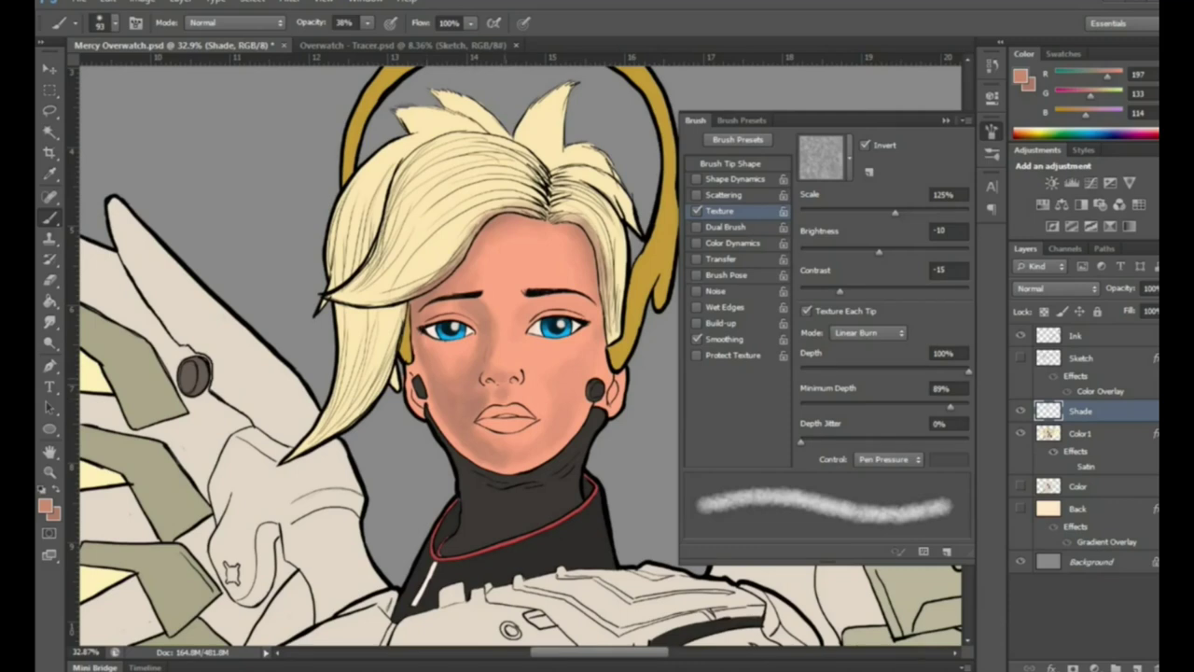
# Zoom in on the face and paint the lips darker and redder
pyautogui.press('e')
pyautogui.rightClick(384, 334)
pyautogui.press('Escape')
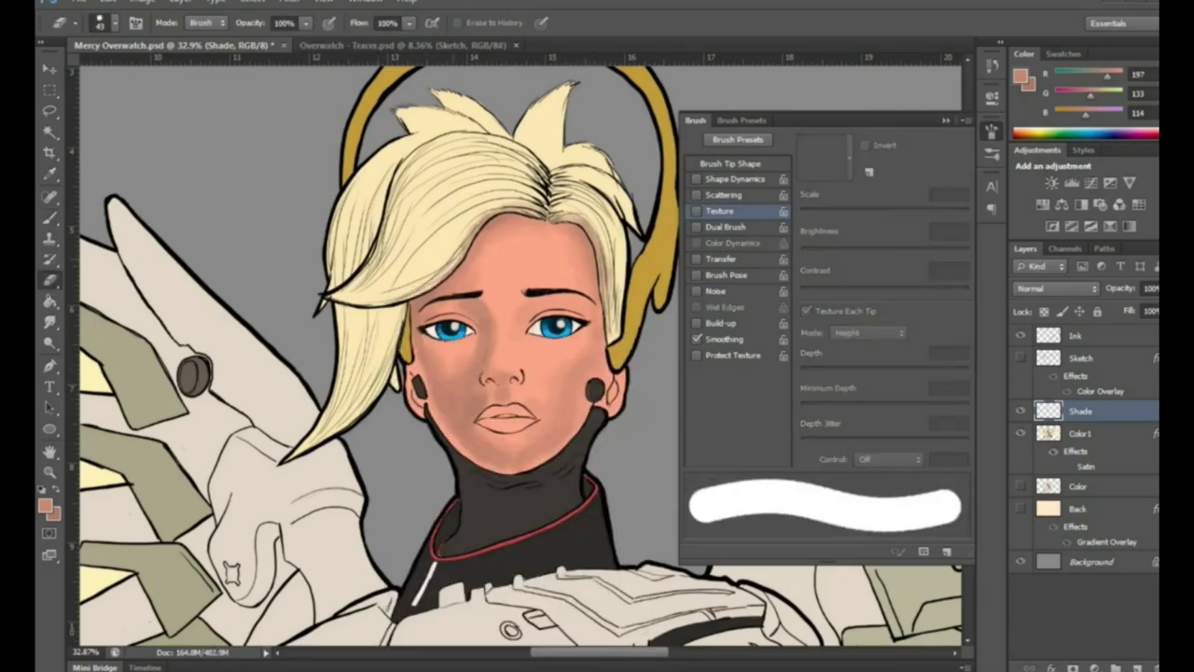
pyautogui.press('z')
pyautogui.moveTo(522, 355); pyautogui.dragTo(579, 355)
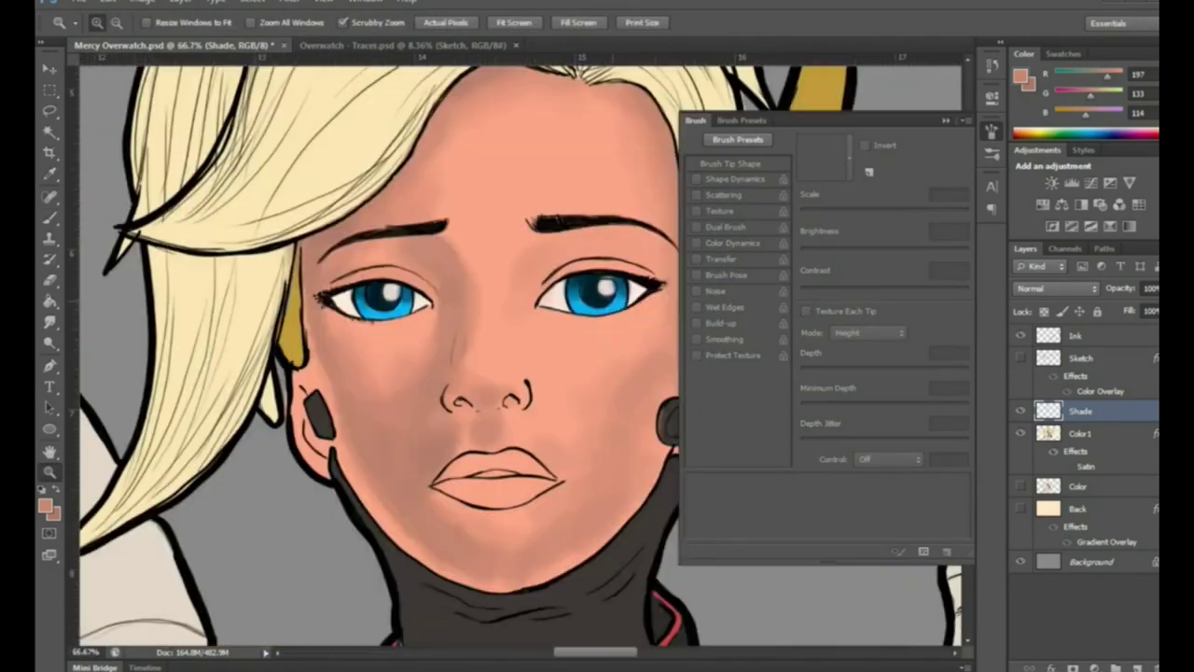
pyautogui.press('b')
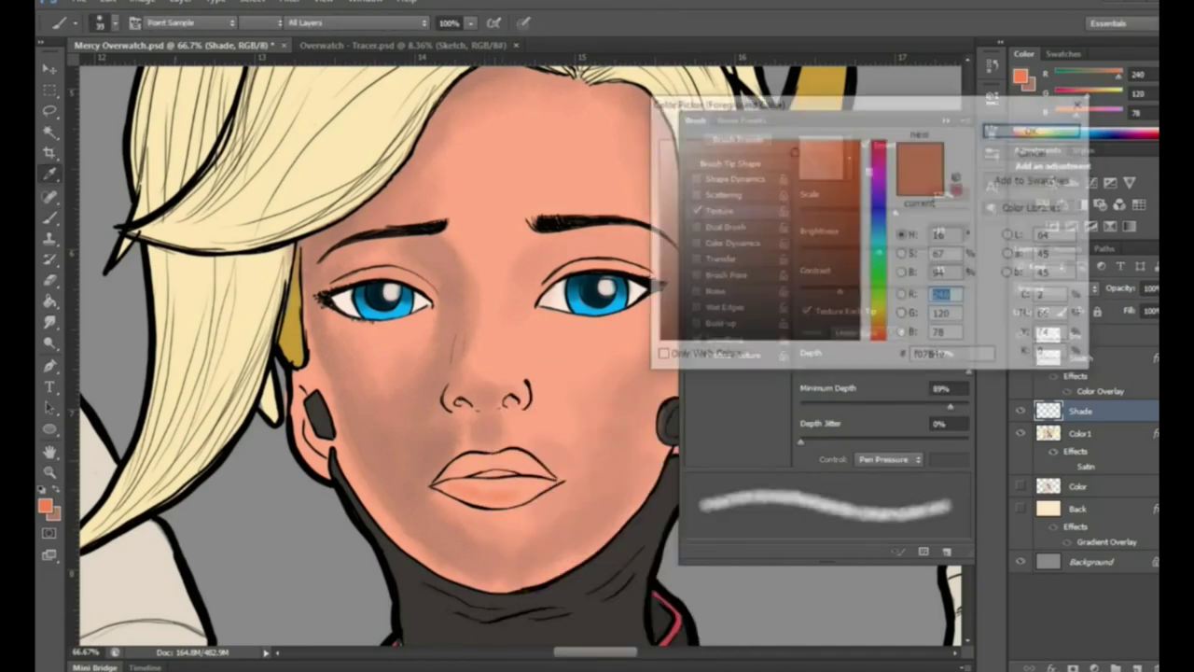
pyautogui.moveTo(474, 492); pyautogui.dragTo(541, 489)
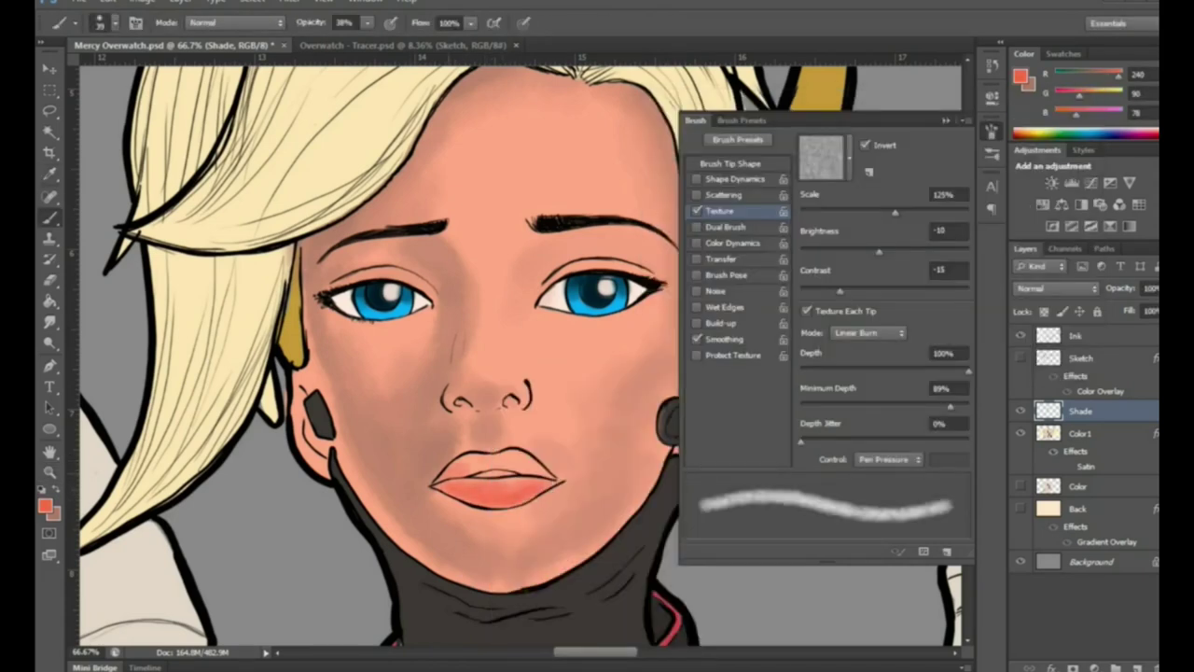
pyautogui.moveTo(467, 465); pyautogui.dragTo(532, 461)
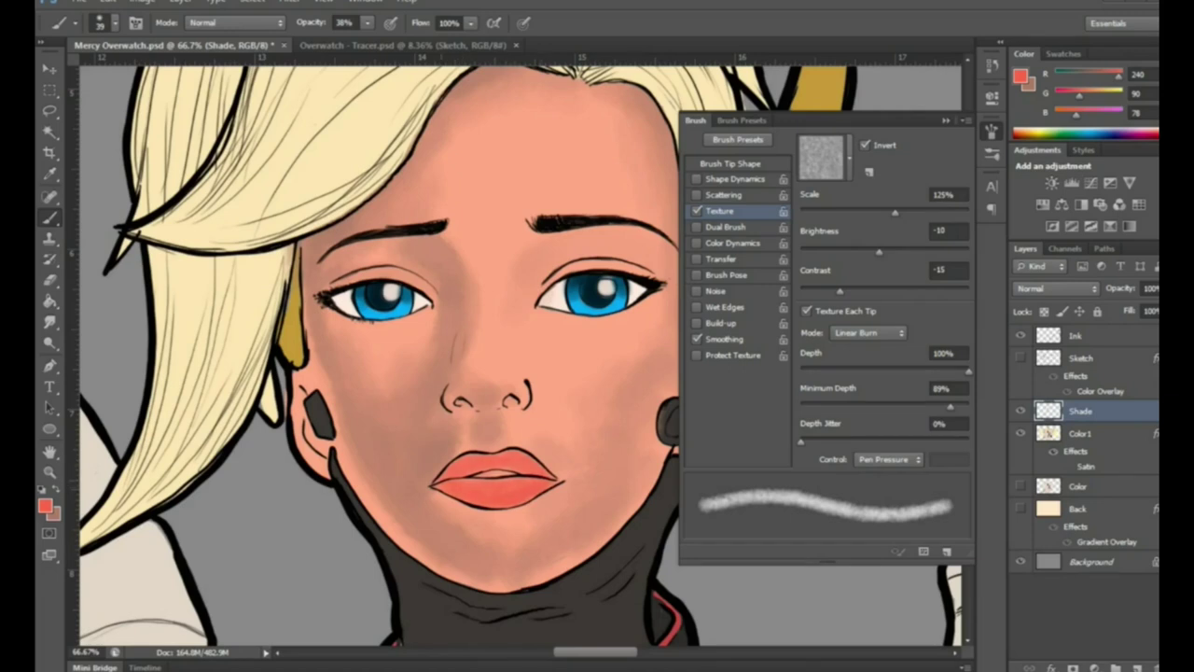
# Shade the upper iris and eyelid crease with the brush at 23% opacity
pyautogui.scroll(-2, 373, 299)
pyautogui.scroll(4, 373, 299)
pyautogui.rightClick(301, 300)
pyautogui.press('Return')
pyautogui.moveTo(213, 272); pyautogui.dragTo(371, 233)
pyautogui.click(821, 157)
pyautogui.press('Return')
pyautogui.press('2')
pyautogui.press('3')
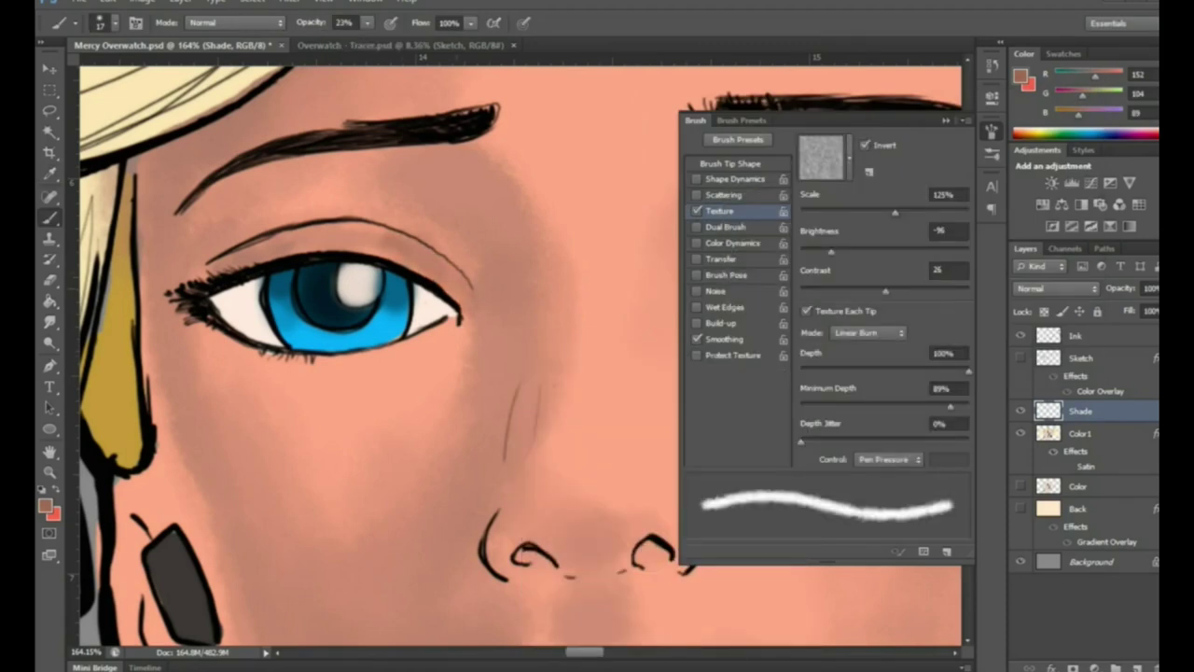
pyautogui.moveTo(194, 278); pyautogui.dragTo(384, 227)
# Shade the side of the nose and the adjacent cheek with a larger brush
pyautogui.press(']')
pyautogui.press(']')
pyautogui.moveTo(485, 215)
pyautogui.mouseDown()
pyautogui.moveTo(523, 280)
pyautogui.moveTo(509, 429)
pyautogui.mouseUp()
pyautogui.moveTo(499, 476); pyautogui.dragTo(457, 579)
pyautogui.keyDown('alt'); pyautogui.click(471, 500); pyautogui.keyUp('alt')
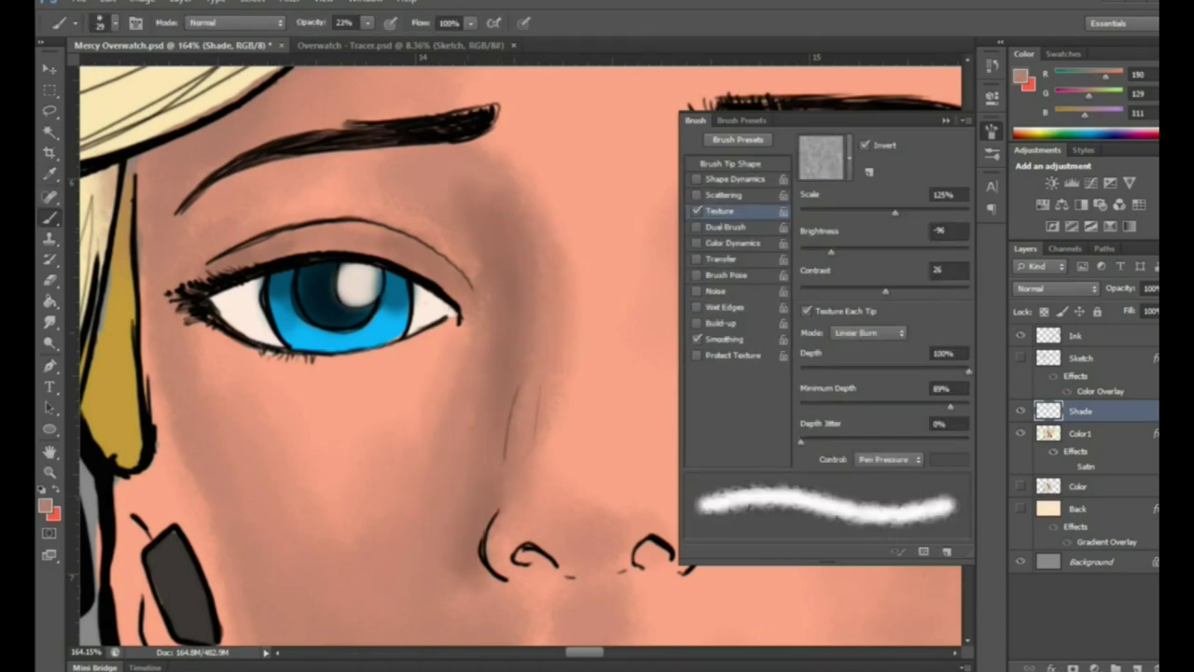
pyautogui.press('z')
pyautogui.moveTo(446, 378); pyautogui.dragTo(308, 383)
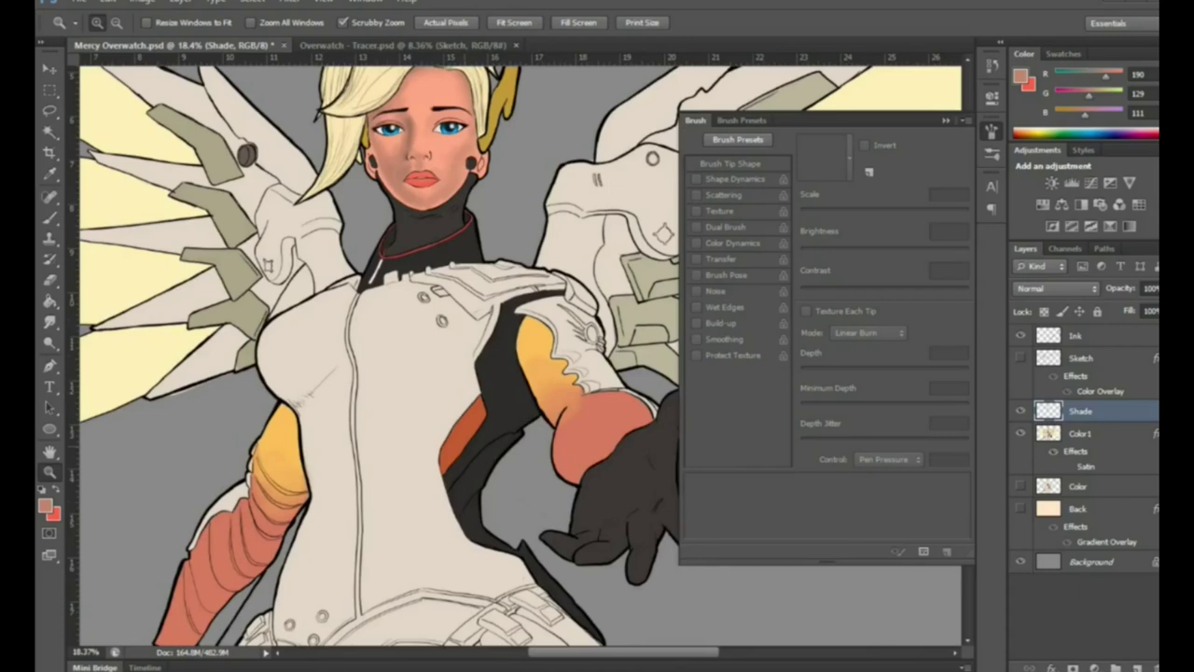
pyautogui.press('l')
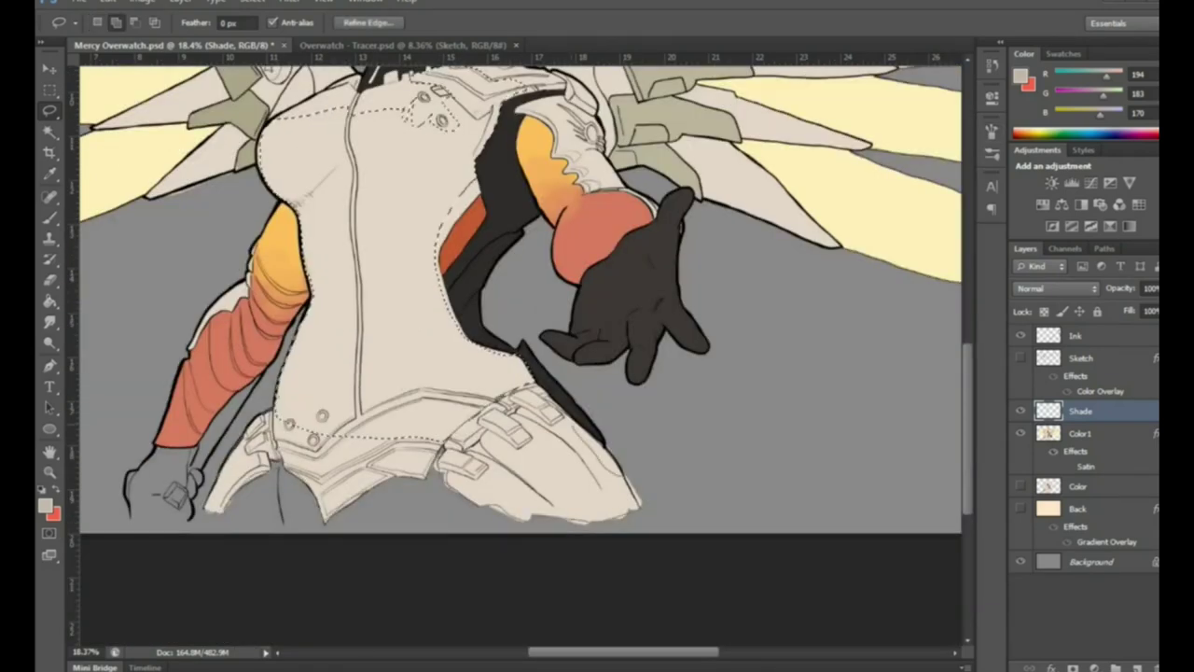
# With the textured brush at 53% opacity, paint soft grey shading across the selected torso
pyautogui.press('b')
pyautogui.rightClick(336, 354)
pyautogui.press('F5')
pyautogui.press('5')
pyautogui.press('3')
pyautogui.moveTo(364, 360); pyautogui.dragTo(340, 419)
pyautogui.moveTo(280, 475)
pyautogui.mouseDown()
pyautogui.moveTo(346, 271)
pyautogui.moveTo(411, 131)
pyautogui.mouseUp()
pyautogui.moveTo(429, 280); pyautogui.dragTo(448, 485)
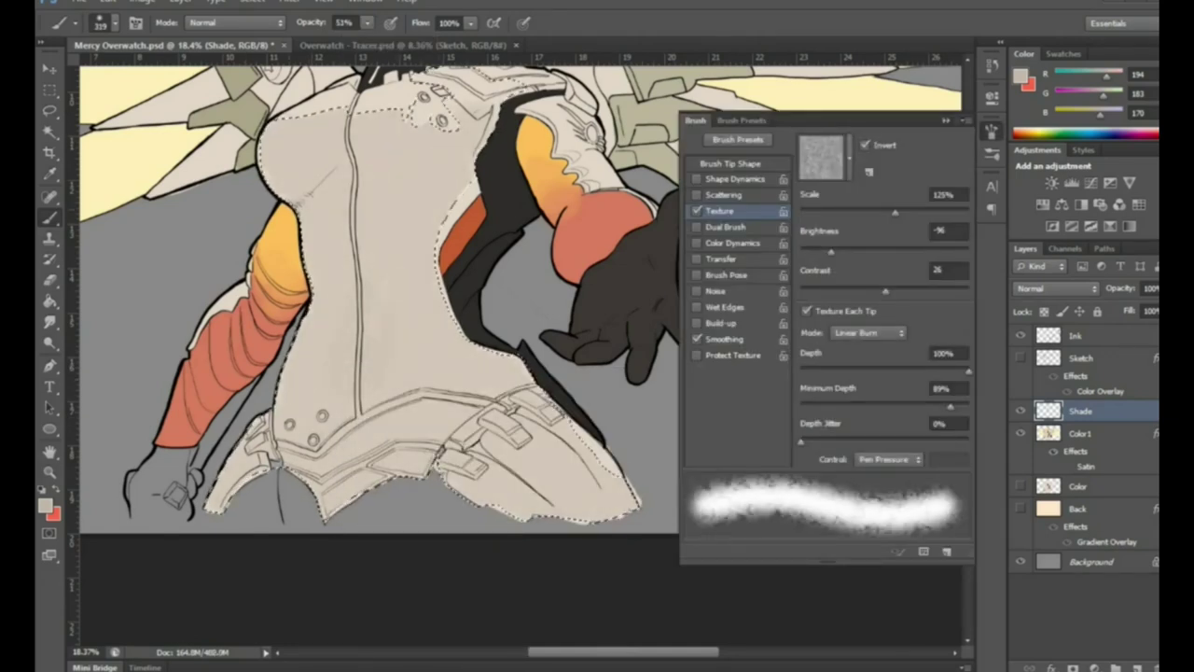
# Resize the brush and shade a grey band under the chest and patches down the lower torso
pyautogui.rightClick(422, 336)
pyautogui.press('Return')
pyautogui.moveTo(271, 299); pyautogui.dragTo(411, 280)
pyautogui.moveTo(336, 284)
pyautogui.mouseDown()
pyautogui.moveTo(382, 354)
pyautogui.moveTo(270, 560)
pyautogui.mouseUp()
pyautogui.moveTo(411, 280); pyautogui.dragTo(271, 578)
# Paint a darker grey, chosen in the Color Picker, across the chest
pyautogui.click(44, 505)
pyautogui.click(685, 205)
pyautogui.click(999, 125)
pyautogui.moveTo(317, 327)
pyautogui.mouseDown()
pyautogui.moveTo(290, 350)
pyautogui.moveTo(420, 331)
pyautogui.mouseUp()
# At 24% opacity, shade below the chest, the waist left of the seam, and the upper chest
pyautogui.press('2')
pyautogui.press('4')
pyautogui.moveTo(339, 379); pyautogui.dragTo(337, 480)
pyautogui.moveTo(389, 383)
pyautogui.mouseDown()
pyautogui.moveTo(387, 446)
pyautogui.moveTo(426, 373)
pyautogui.mouseUp()
pyautogui.moveTo(366, 388)
pyautogui.mouseDown()
pyautogui.moveTo(415, 424)
pyautogui.moveTo(369, 546)
pyautogui.mouseUp()
pyautogui.moveTo(353, 504); pyautogui.dragTo(312, 577)
pyautogui.moveTo(322, 515); pyautogui.dragTo(301, 593)
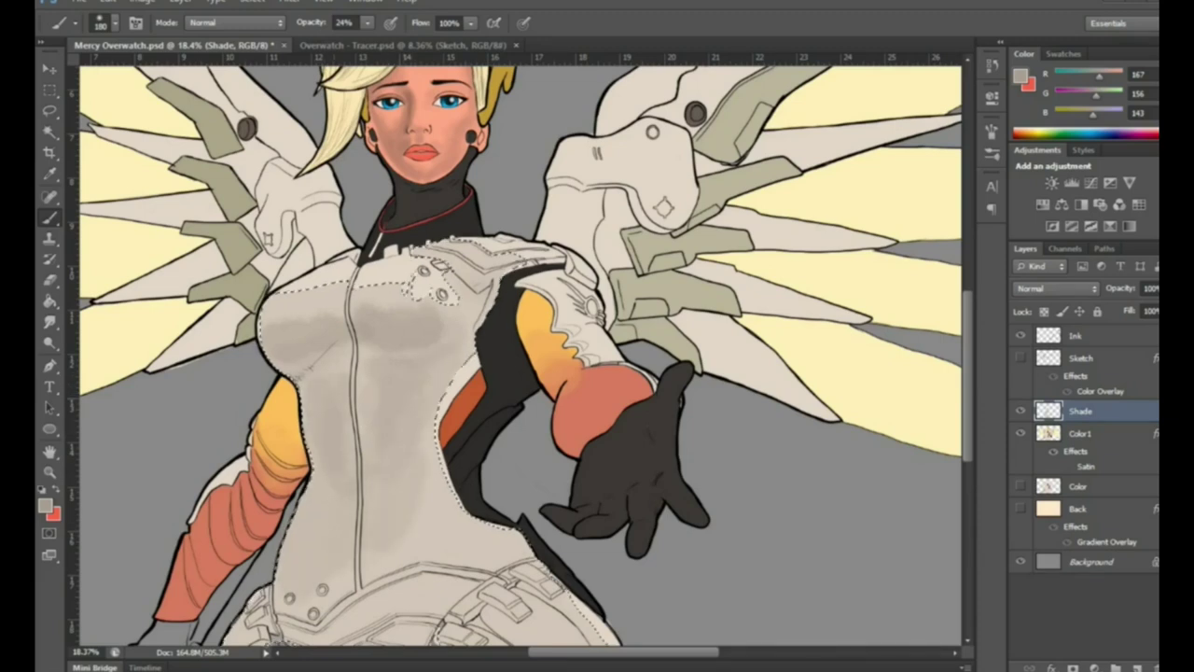
pyautogui.moveTo(306, 378); pyautogui.dragTo(327, 372)
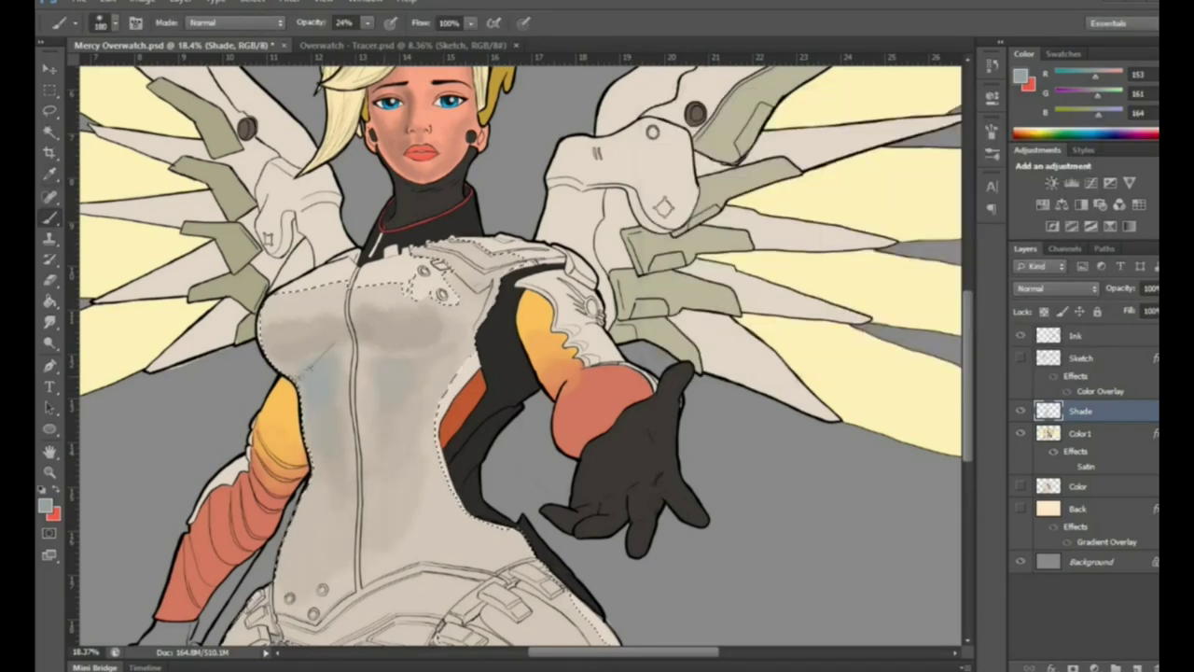
pyautogui.moveTo(415, 306); pyautogui.dragTo(284, 315)
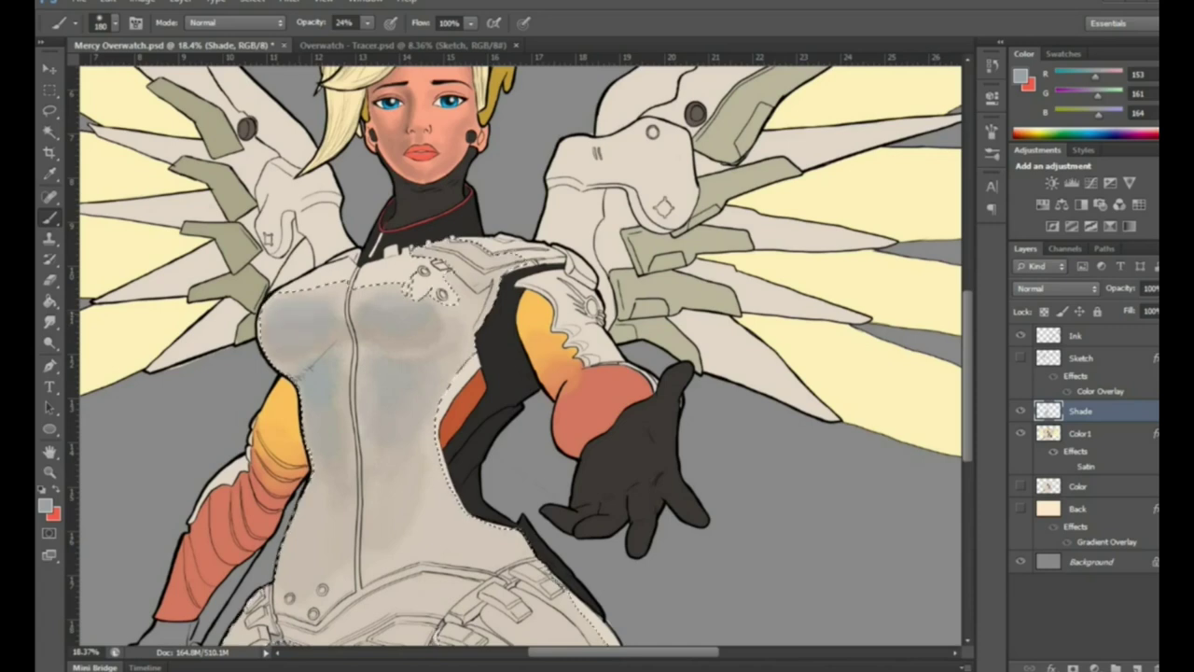
# Sample a bluish grey from the canvas and shade the torso centre, lower belly and lower-left torso
pyautogui.keyDown('alt'); pyautogui.click(392, 438); pyautogui.keyUp('alt')
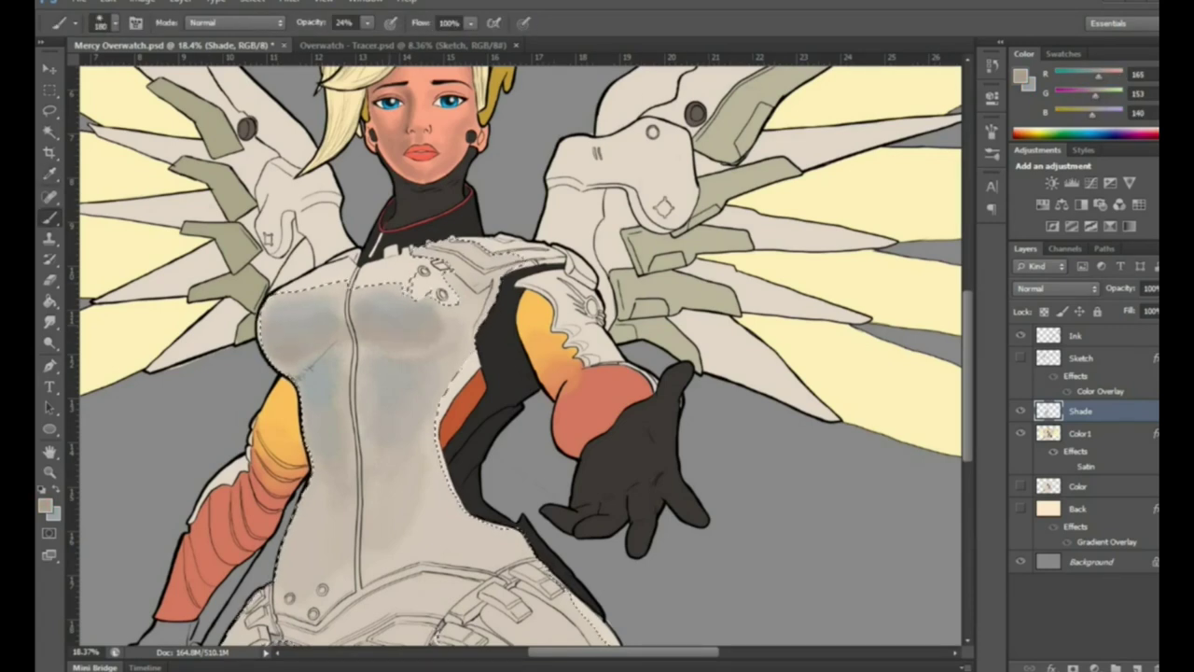
pyautogui.press('e')
pyautogui.rightClick(408, 355)
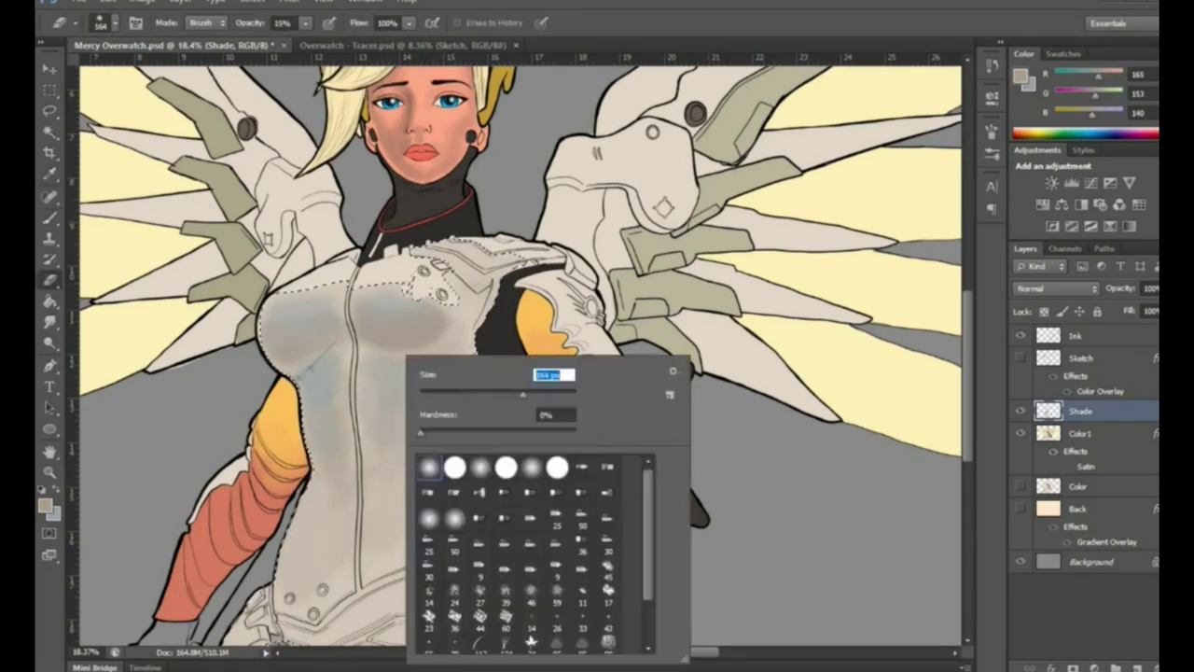
pyautogui.press('Escape')
pyautogui.press('b')
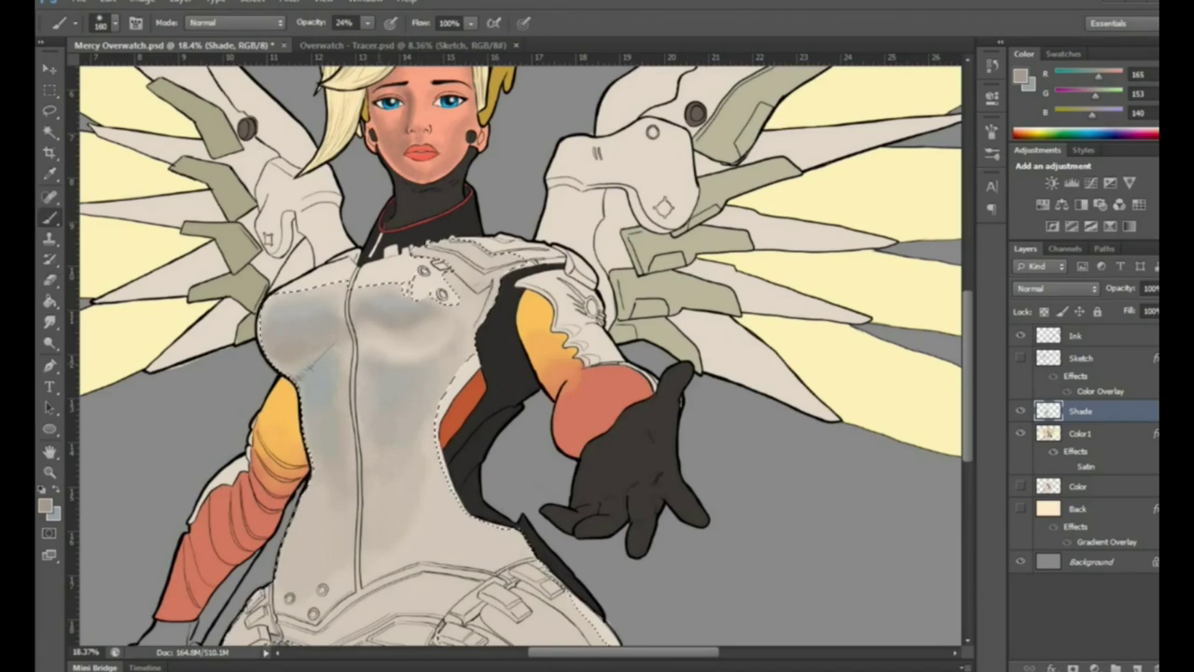
pyautogui.keyDown('alt'); pyautogui.click(374, 317); pyautogui.keyUp('alt')
pyautogui.moveTo(392, 434)
pyautogui.mouseDown()
pyautogui.moveTo(347, 462)
pyautogui.moveTo(438, 537)
pyautogui.mouseUp()
pyautogui.moveTo(364, 472)
pyautogui.mouseDown()
pyautogui.moveTo(457, 551)
pyautogui.moveTo(336, 560)
pyautogui.moveTo(285, 611)
pyautogui.moveTo(350, 551)
pyautogui.mouseUp()
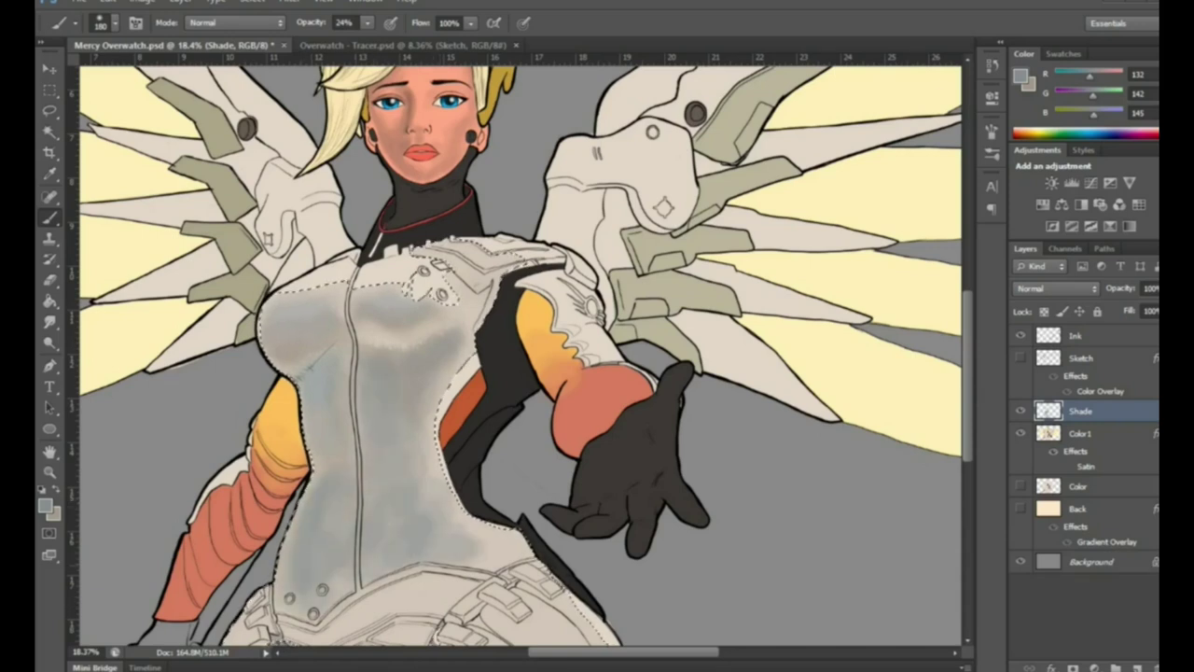
pyautogui.moveTo(280, 579); pyautogui.dragTo(359, 630)
# Sample a light bluish colour and add bluish shading across the upper chest
pyautogui.keyDown('alt'); pyautogui.click(428, 286); pyautogui.keyUp('alt')
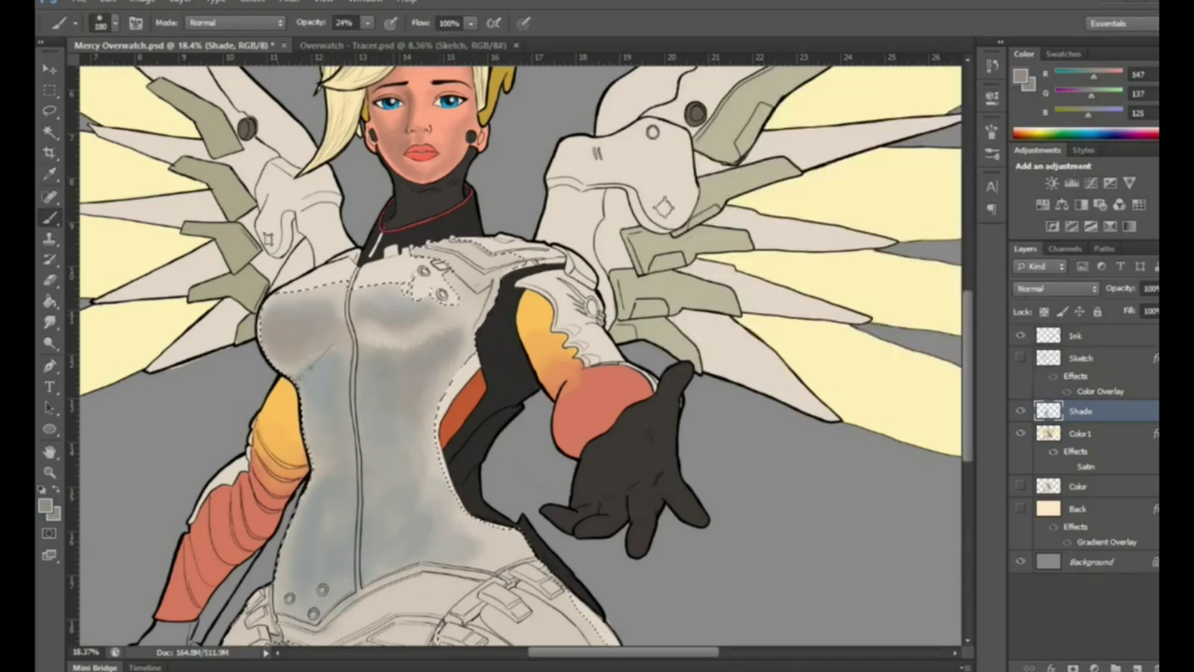
pyautogui.click(44, 505)
pyautogui.press('Return')
pyautogui.moveTo(303, 293); pyautogui.dragTo(415, 285)
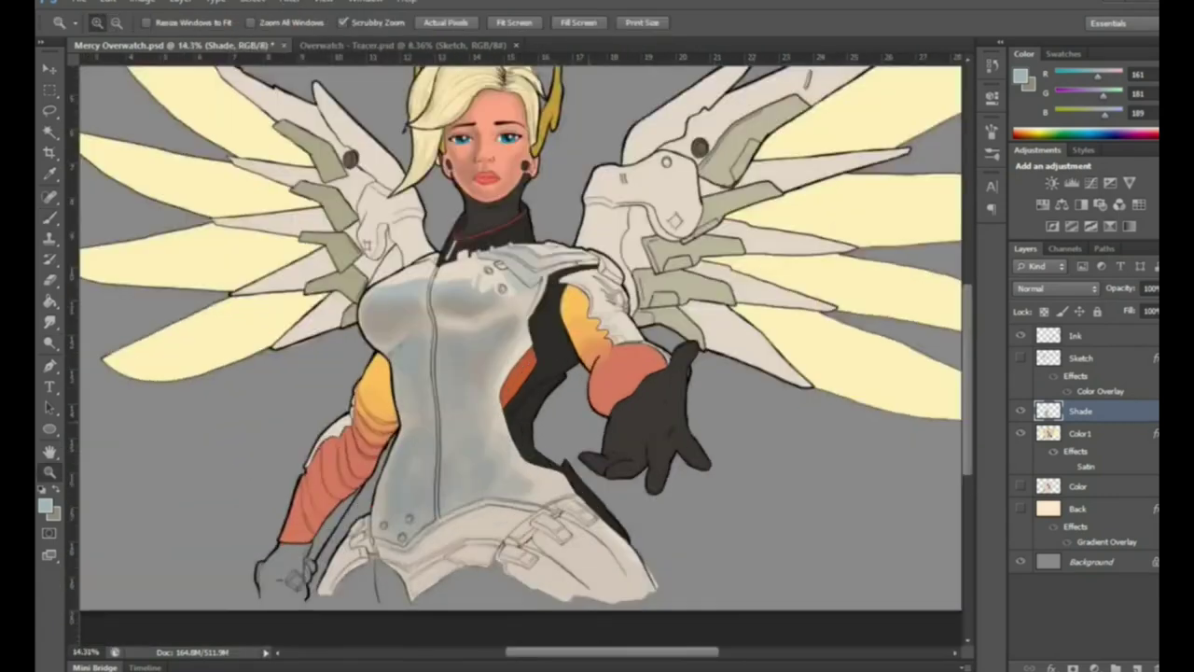
# Zoom in on the chest and add light grey shading, darkening its right side
pyautogui.moveTo(522, 308); pyautogui.dragTo(598, 308)
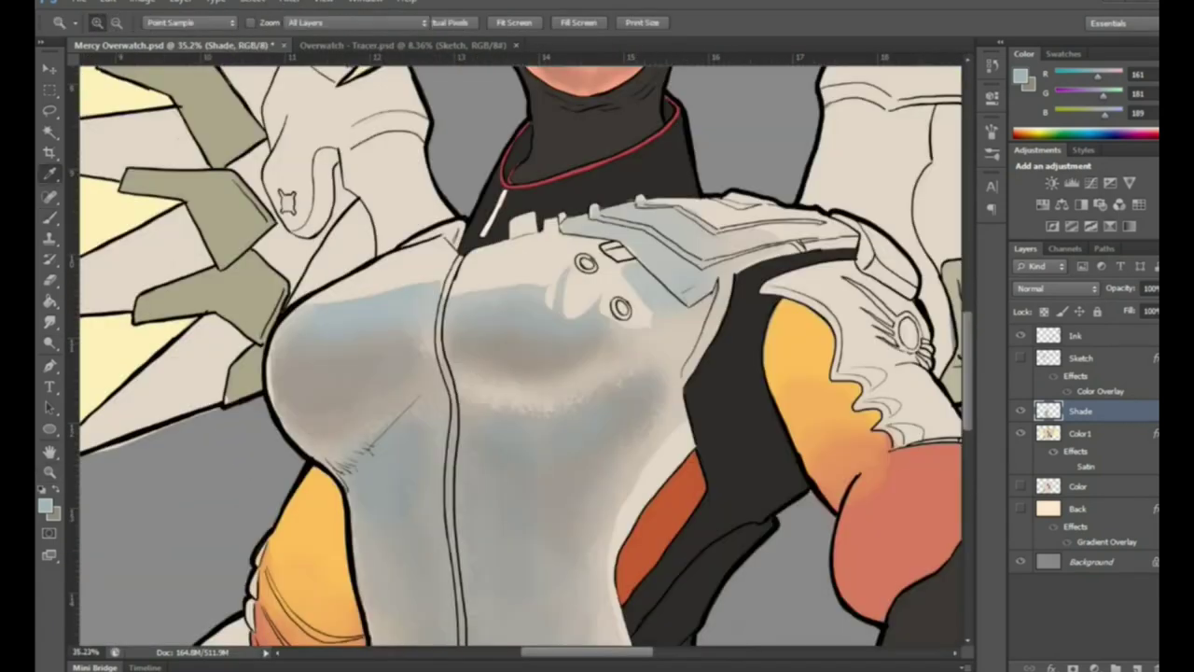
pyautogui.rightClick(357, 312)
pyautogui.press('Return')
pyautogui.moveTo(452, 280)
pyautogui.mouseDown()
pyautogui.moveTo(549, 280)
pyautogui.moveTo(551, 306)
pyautogui.moveTo(541, 240)
pyautogui.mouseUp()
pyautogui.keyDown('alt'); pyautogui.click(578, 308); pyautogui.keyUp('alt')
pyautogui.moveTo(644, 322); pyautogui.dragTo(602, 280)
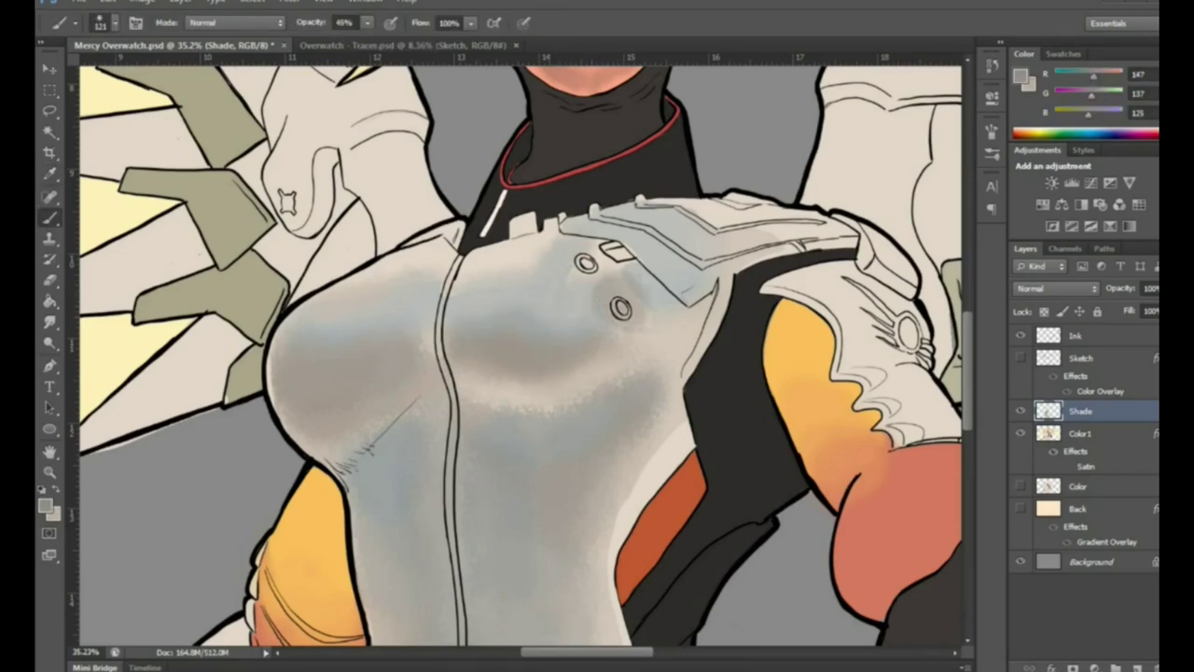
# Darken the lower-right chest and shoulder with mid grey at 45%, then sample brownish grey at 17%
pyautogui.click(1024, 77)
pyautogui.click(875, 215)
pyautogui.click(1075, 126)
pyautogui.press('4')
pyautogui.press('5')
pyautogui.moveTo(653, 392); pyautogui.dragTo(616, 532)
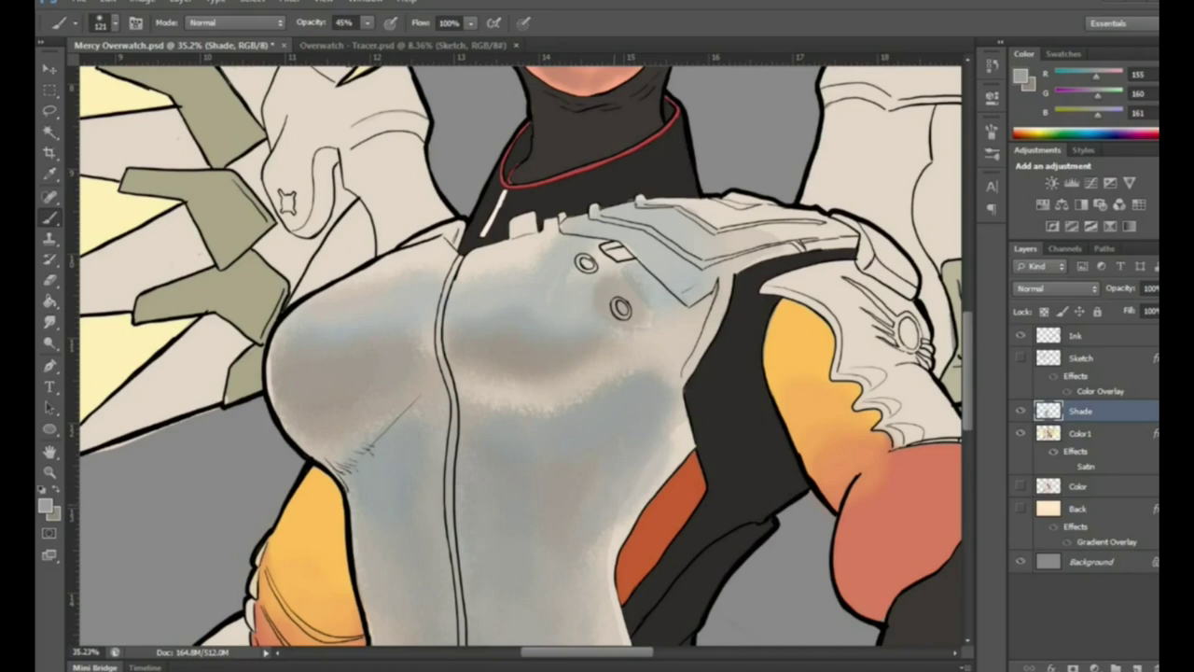
pyautogui.moveTo(588, 308); pyautogui.dragTo(672, 318)
pyautogui.keyDown('alt'); pyautogui.click(572, 353); pyautogui.keyUp('alt')
pyautogui.press('1')
pyautogui.press('7')
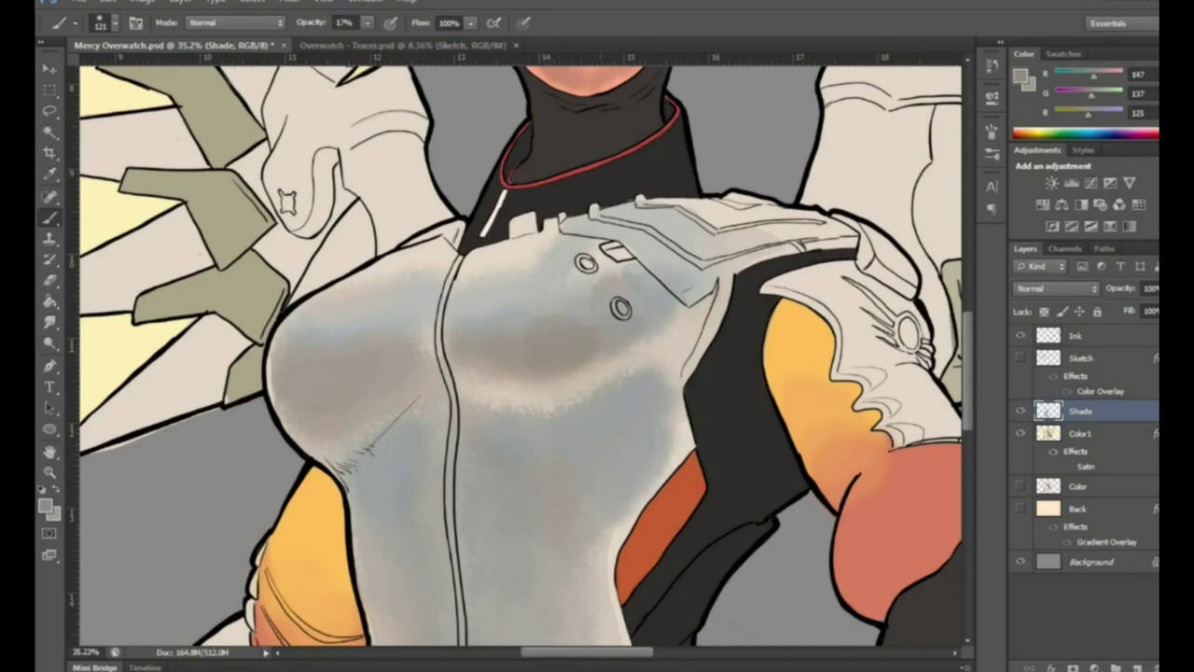
# Create a new layer above Shade named 'Darker'
pyautogui.click(1154, 248)
pyautogui.click(1036, 258)
pyautogui.write('Darker')
pyautogui.press('Return')
pyautogui.press('F5')
pyautogui.press('F5')
# On the Darker layer, paint darker grey chest shading at 40% opacity
pyautogui.moveTo(485, 416); pyautogui.dragTo(634, 373)
pyautogui.keyDown('alt'); pyautogui.click(559, 392); pyautogui.keyUp('alt')
pyautogui.press('4')
pyautogui.moveTo(551, 415); pyautogui.dragTo(658, 368)
pyautogui.moveTo(471, 475); pyautogui.dragTo(583, 429)
pyautogui.keyDown('alt'); pyautogui.click(560, 410); pyautogui.keyUp('alt')
pyautogui.moveTo(467, 527); pyautogui.dragTo(639, 410)
# Deepen the lower chest shading, then sample a lighter grey from the chest
pyautogui.moveTo(480, 583); pyautogui.dragTo(550, 523)
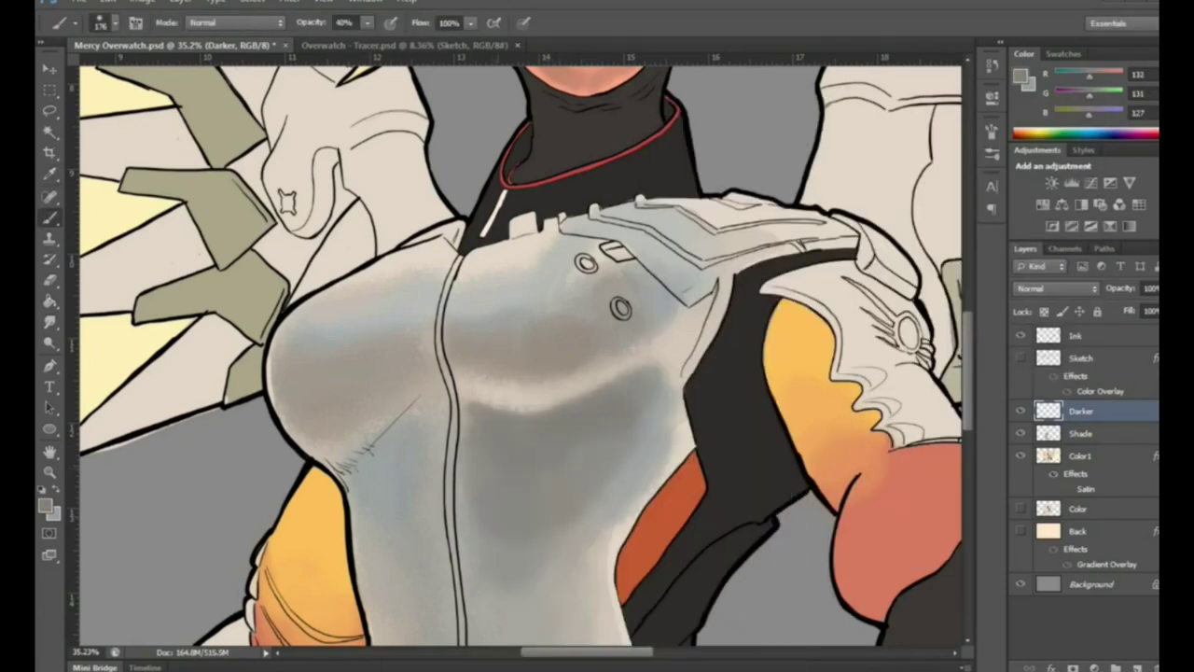
pyautogui.keyDown('alt'); pyautogui.click(641, 408); pyautogui.keyUp('alt')
pyautogui.rightClick(683, 347)
pyautogui.press('Return')
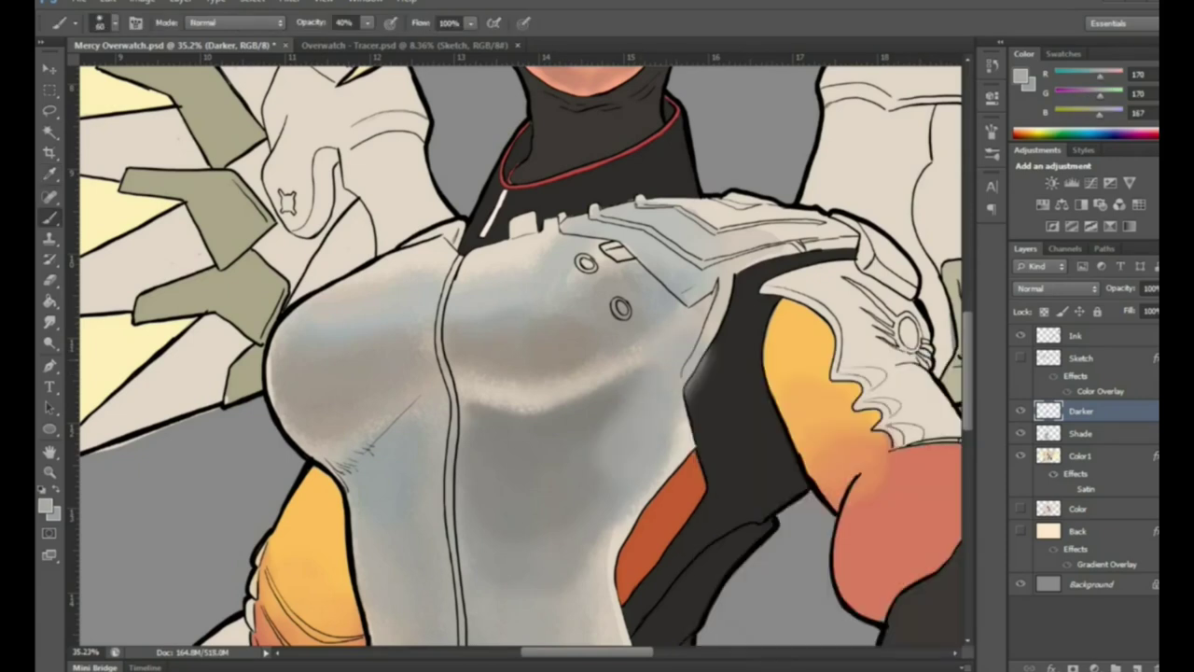
pyautogui.moveTo(523, 355); pyautogui.dragTo(503, 355)
# Review the brush texture settings and reframe the view on the chest armour
pyautogui.press('l')
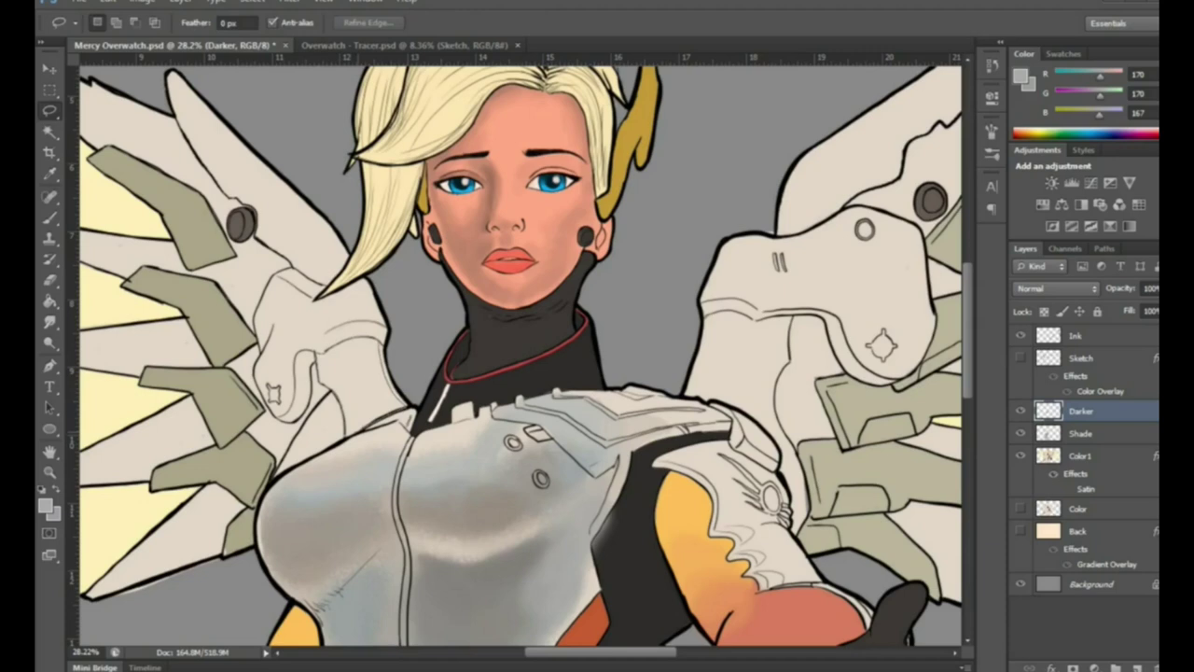
pyautogui.press('b')
pyautogui.press('F5')
pyautogui.rightClick(403, 374)
pyautogui.press('Return')
pyautogui.press('z')
pyautogui.moveTo(350, 382); pyautogui.dragTo(279, 383)
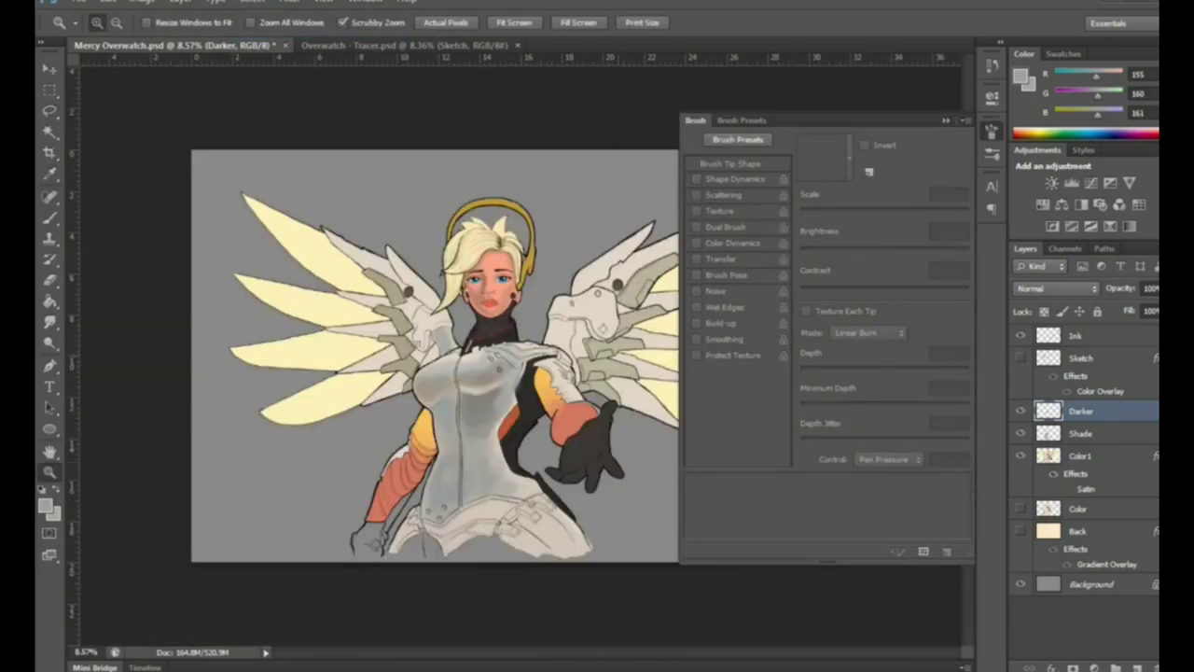
pyautogui.moveTo(497, 375); pyautogui.dragTo(560, 374)
pyautogui.press('b')
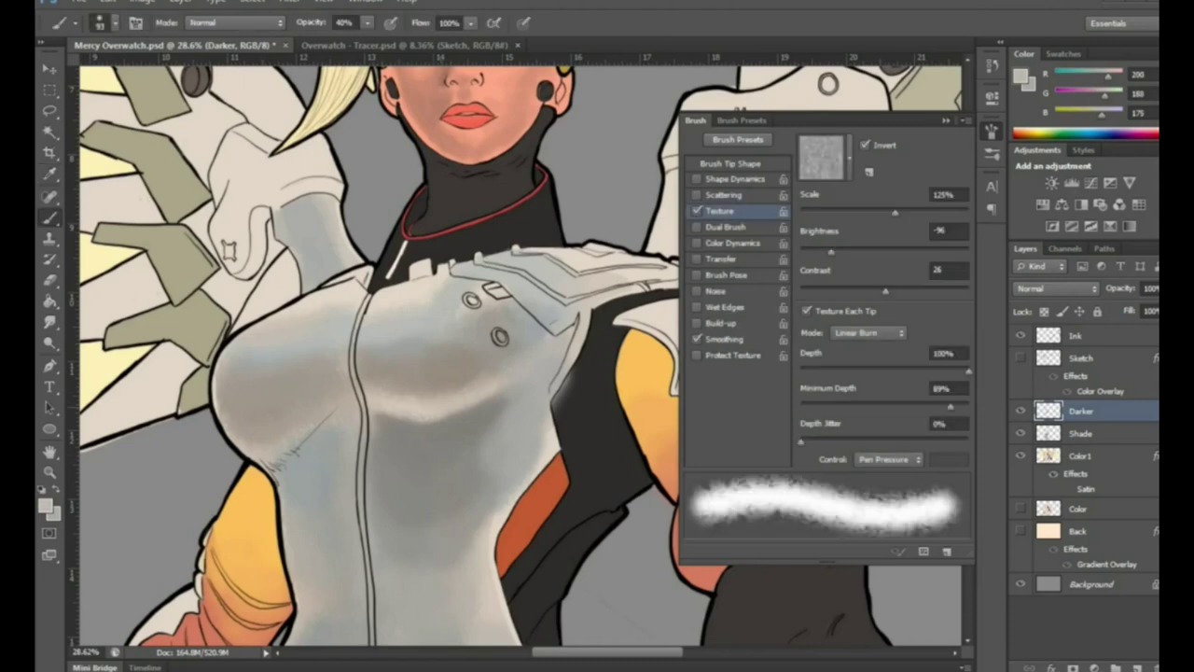
# Set the brush to a grey colour at lower opacity with pressure-controlled size off
pyautogui.click(524, 23)
pyautogui.click(523, 22)
pyautogui.keyDown('alt'); pyautogui.click(438, 392); pyautogui.keyUp('alt')
pyautogui.press('2')
pyautogui.press('8')
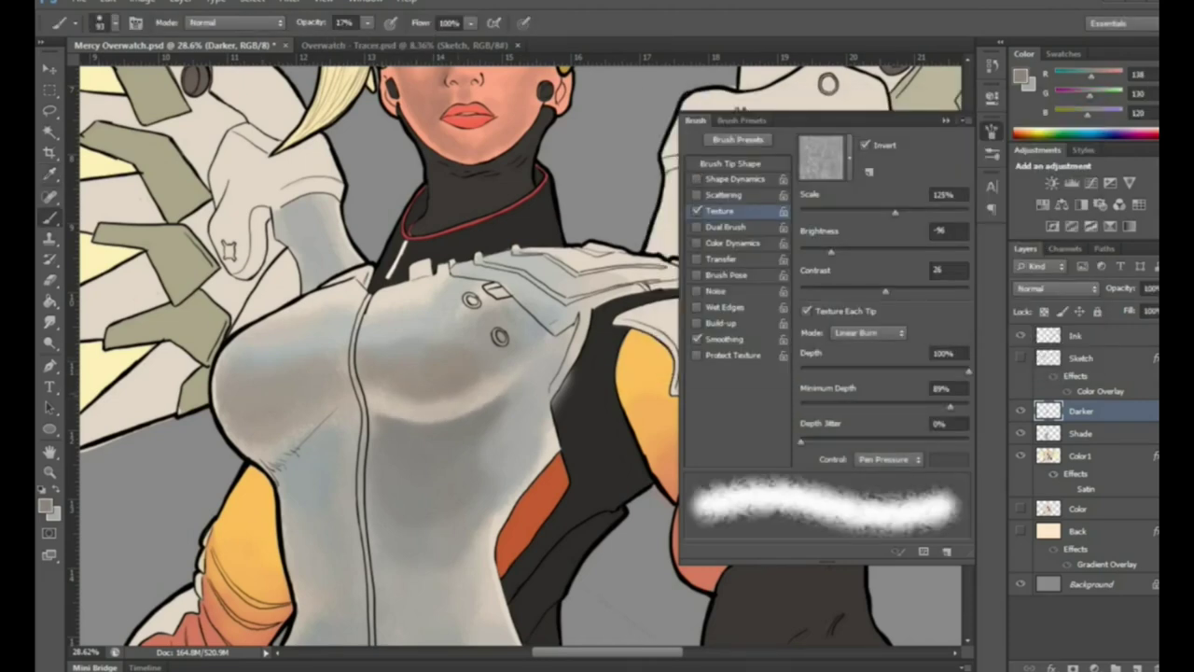
pyautogui.press('z')
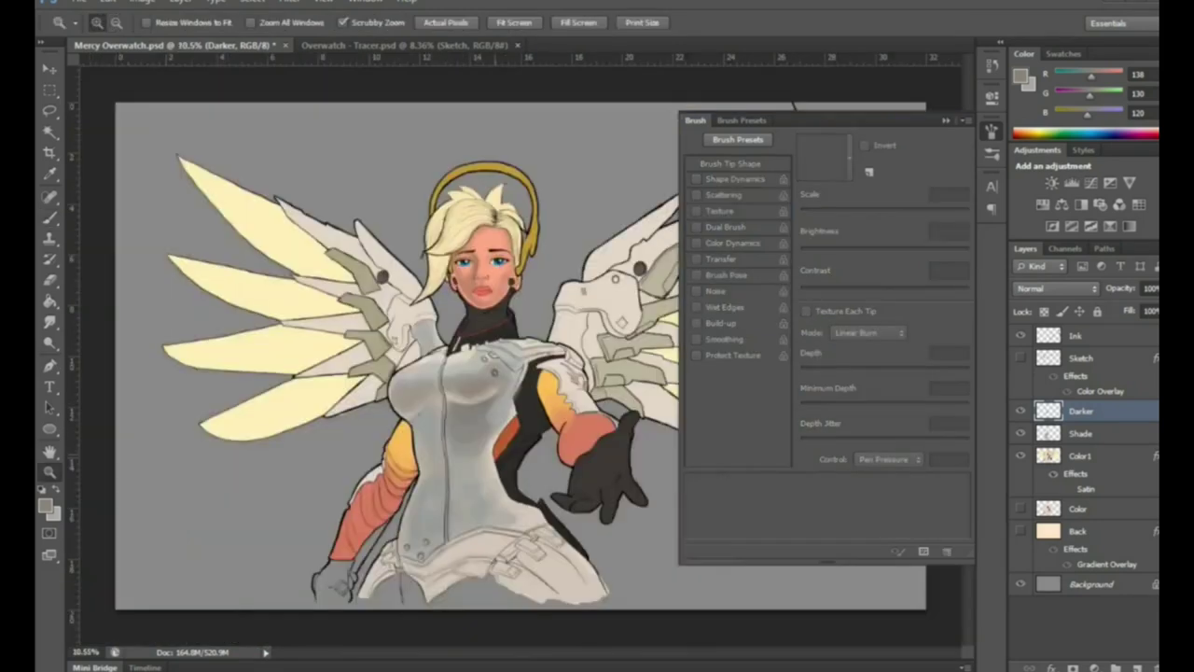
pyautogui.moveTo(519, 366); pyautogui.dragTo(485, 365)
pyautogui.press('l')
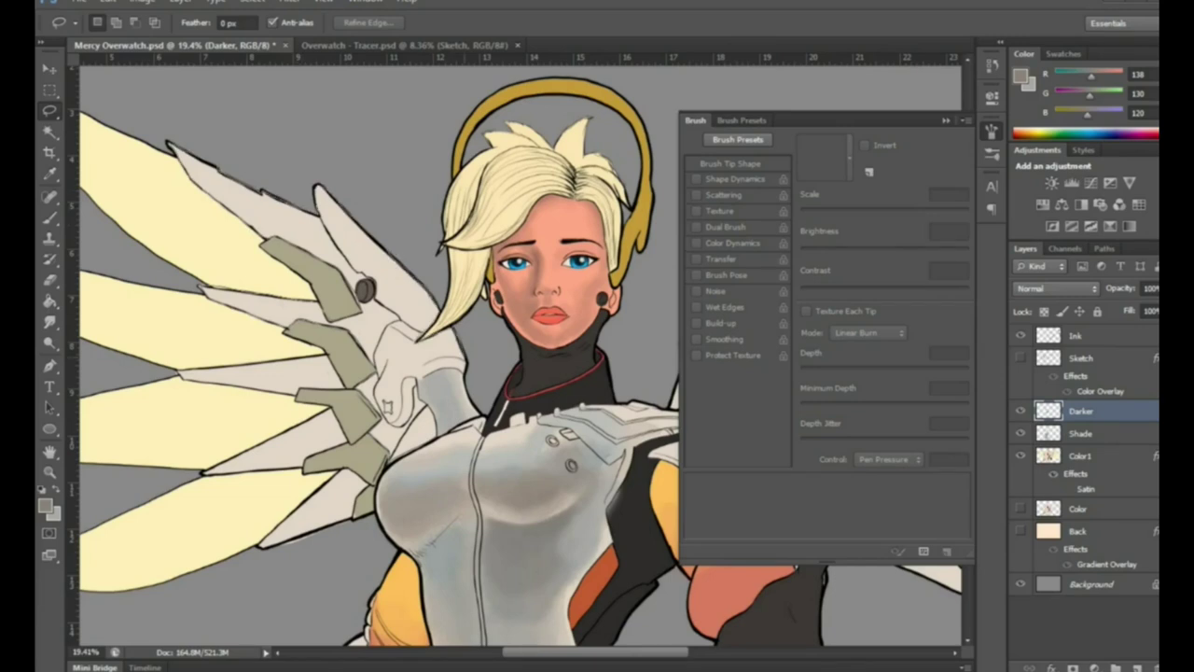
# Shade the wing feathers with light grey sampled from the wing
pyautogui.press('b')
pyautogui.keyDown('alt'); pyautogui.click(324, 317); pyautogui.keyUp('alt')
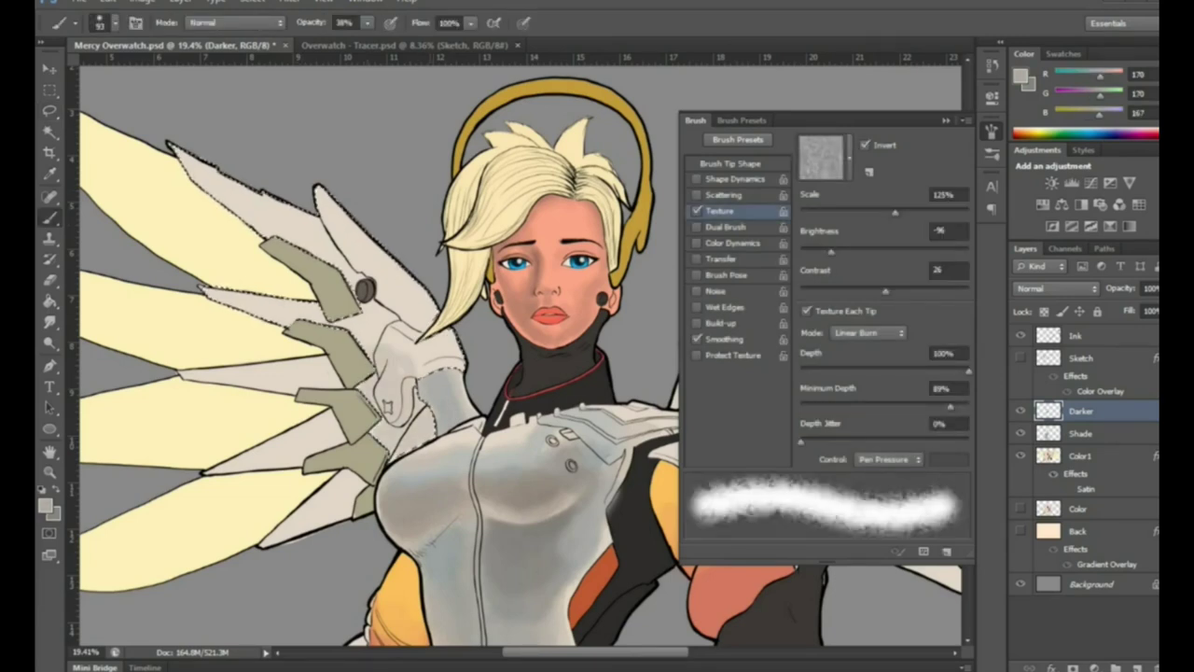
pyautogui.moveTo(411, 205); pyautogui.dragTo(243, 280)
pyautogui.moveTo(187, 158); pyautogui.dragTo(392, 336)
pyautogui.moveTo(215, 289); pyautogui.dragTo(327, 317)
pyautogui.moveTo(233, 187); pyautogui.dragTo(429, 318)
# With a darker grey at 34% opacity, shade the shoulder armour and darken the wing feathers
pyautogui.press('l')
pyautogui.press('b')
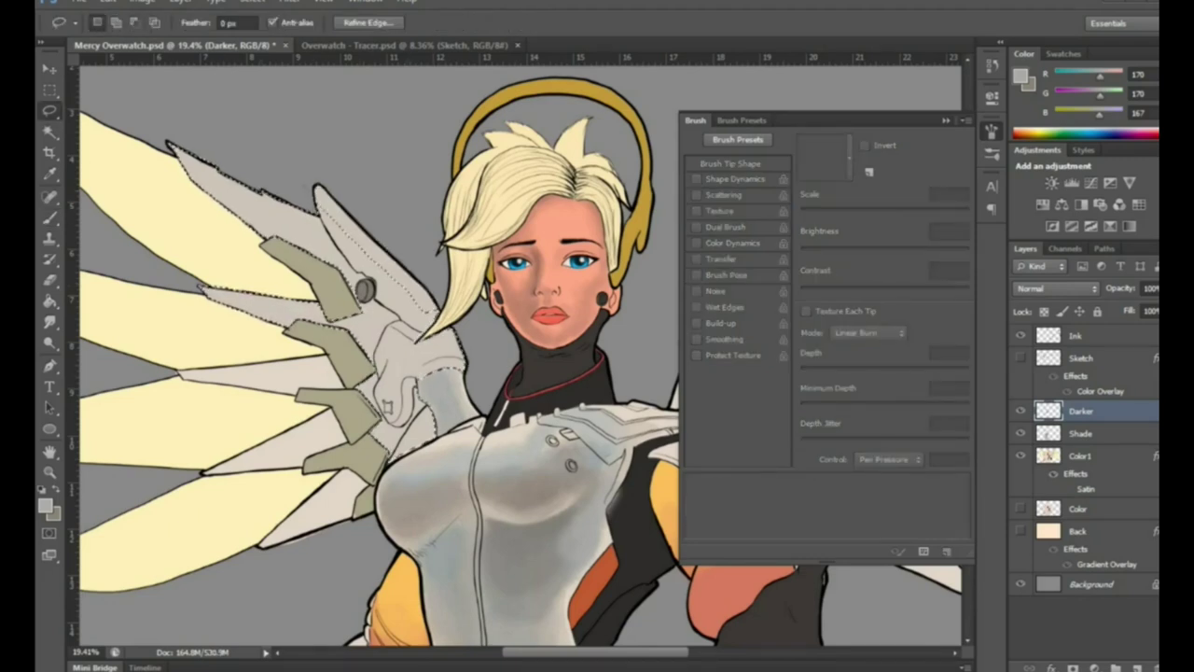
pyautogui.keyDown('alt'); pyautogui.click(354, 366); pyautogui.keyUp('alt')
pyautogui.rightClick(354, 366)
pyautogui.click(410, 357)
pyautogui.press('3')
pyautogui.press('4')
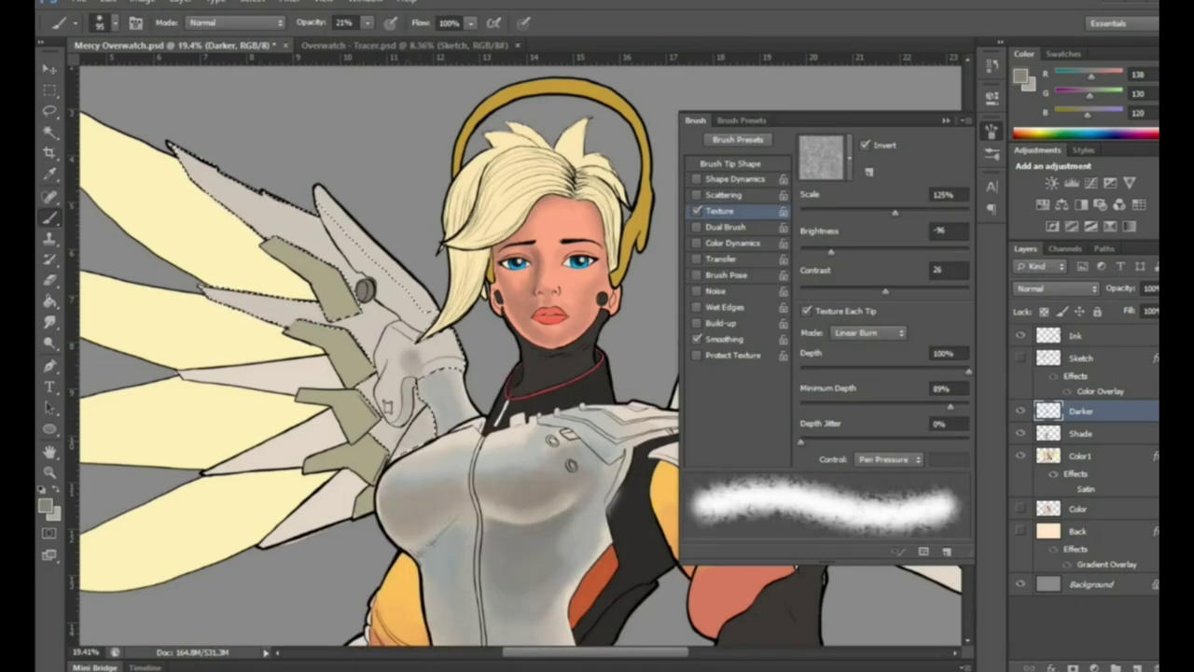
pyautogui.moveTo(420, 438); pyautogui.dragTo(355, 224)
pyautogui.moveTo(411, 350)
pyautogui.mouseDown()
pyautogui.moveTo(359, 322)
pyautogui.moveTo(187, 154)
pyautogui.mouseUp()
pyautogui.moveTo(327, 200); pyautogui.dragTo(215, 313)
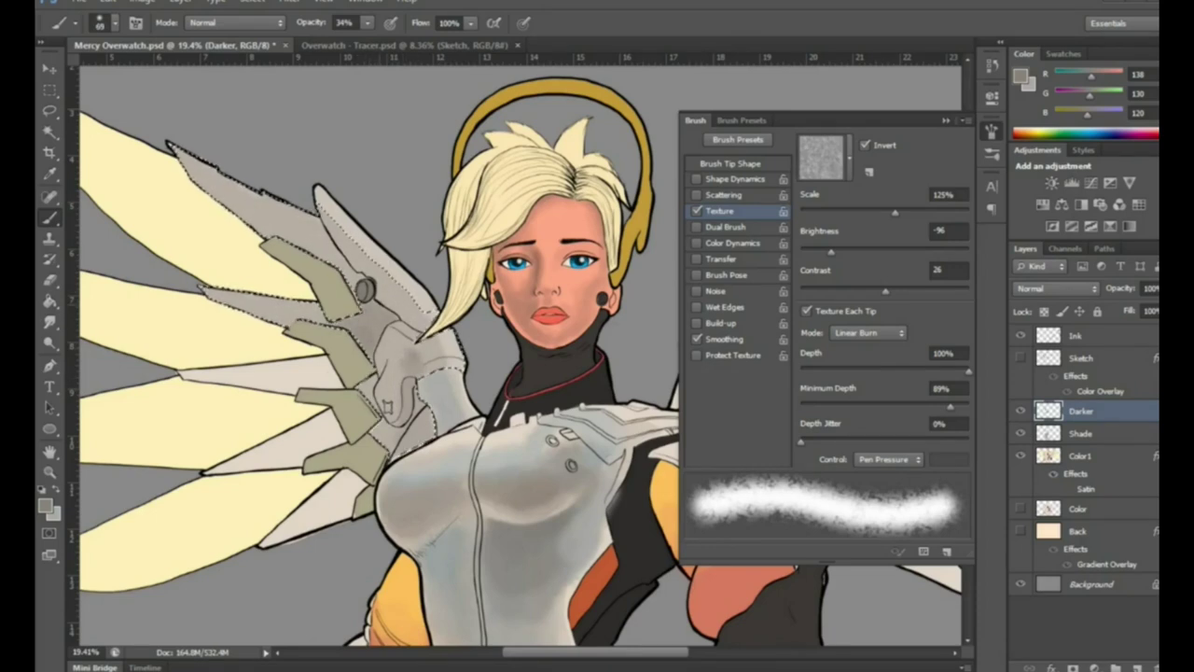
pyautogui.moveTo(385, 458); pyautogui.dragTo(375, 420)
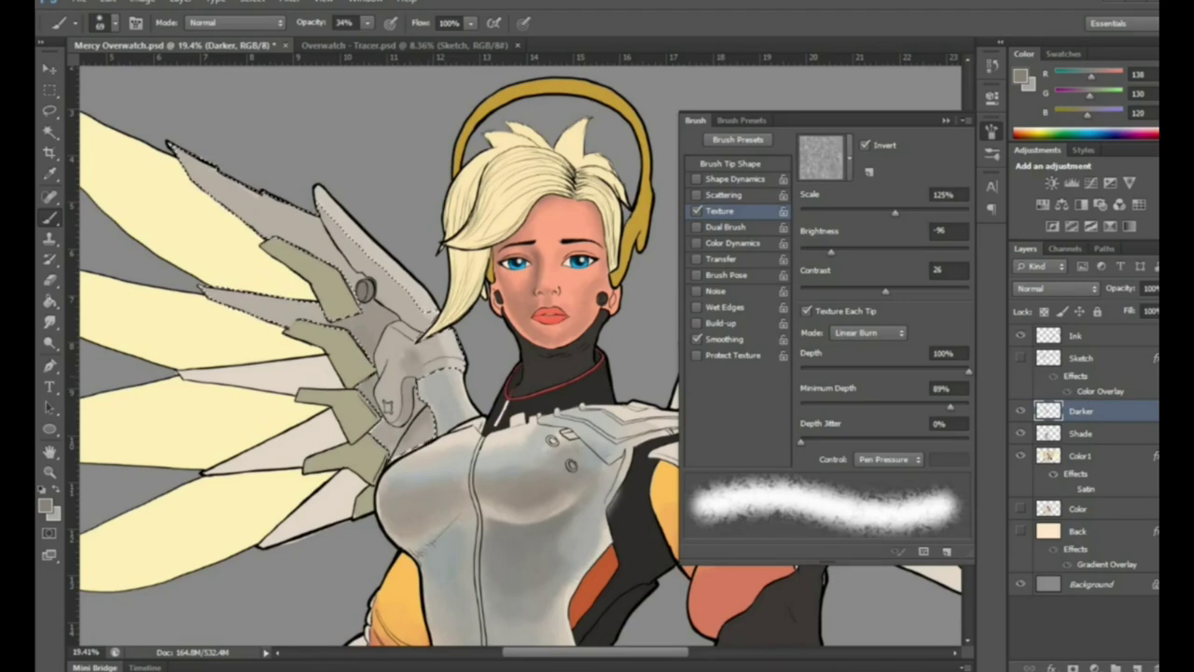
# Zoom to the face and left wing and select the grey wing armour pieces
pyautogui.press('z')
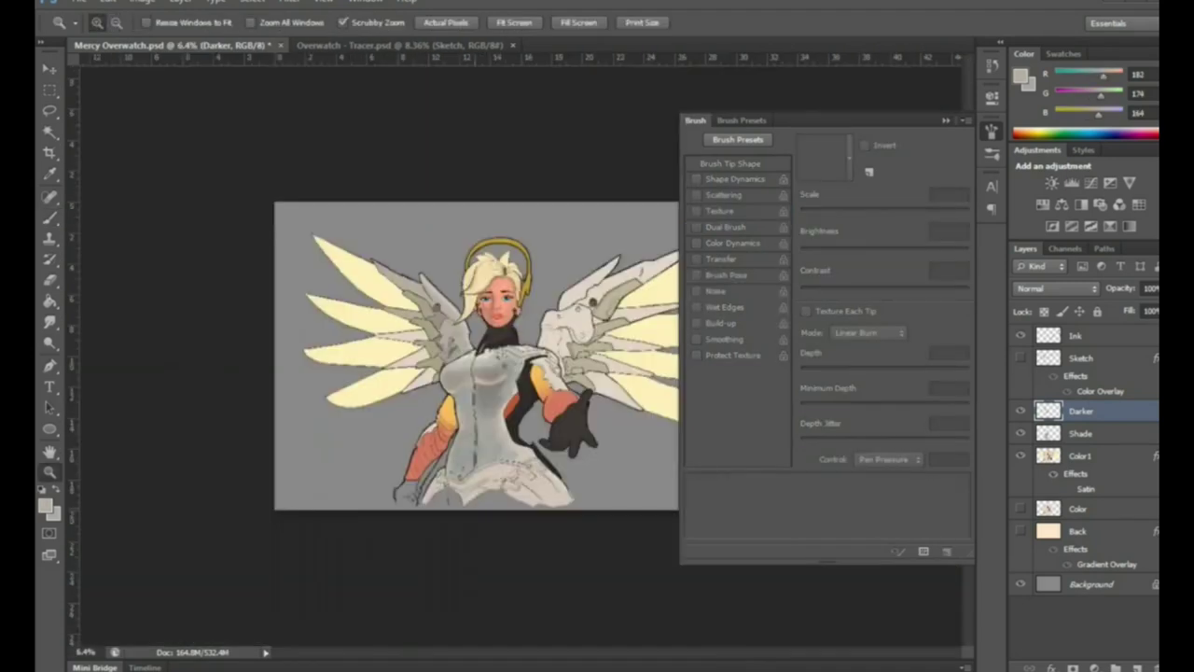
pyautogui.moveTo(446, 332); pyautogui.dragTo(560, 332)
pyautogui.press('l')
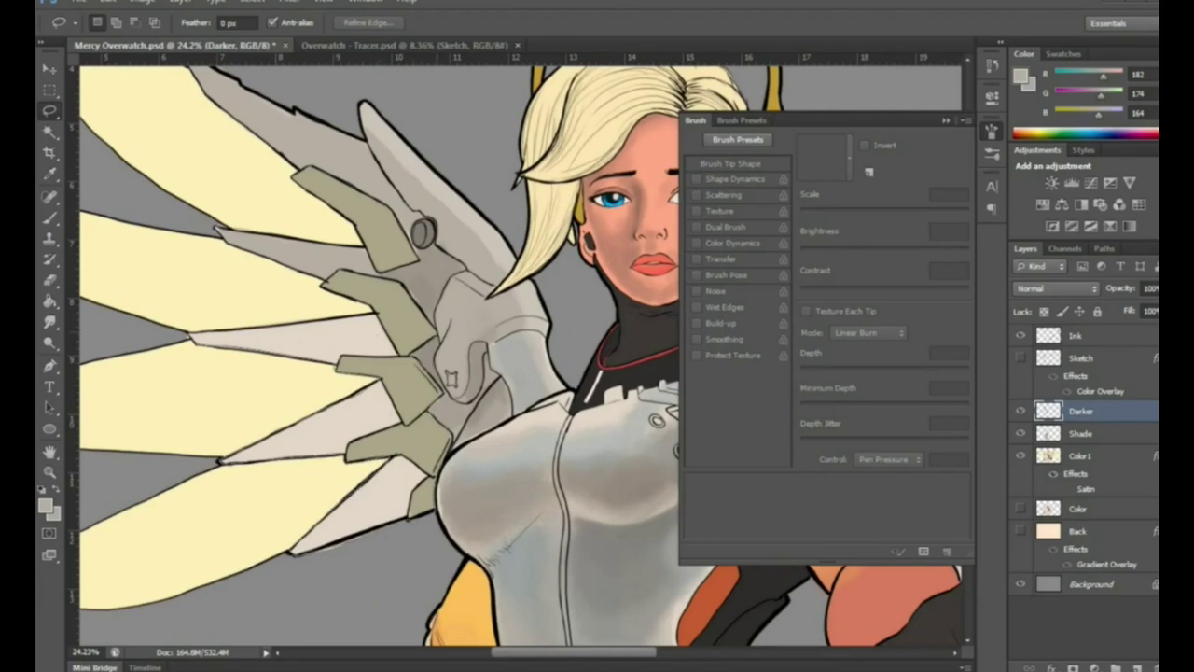
pyautogui.press('w')
pyautogui.click(451, 377)
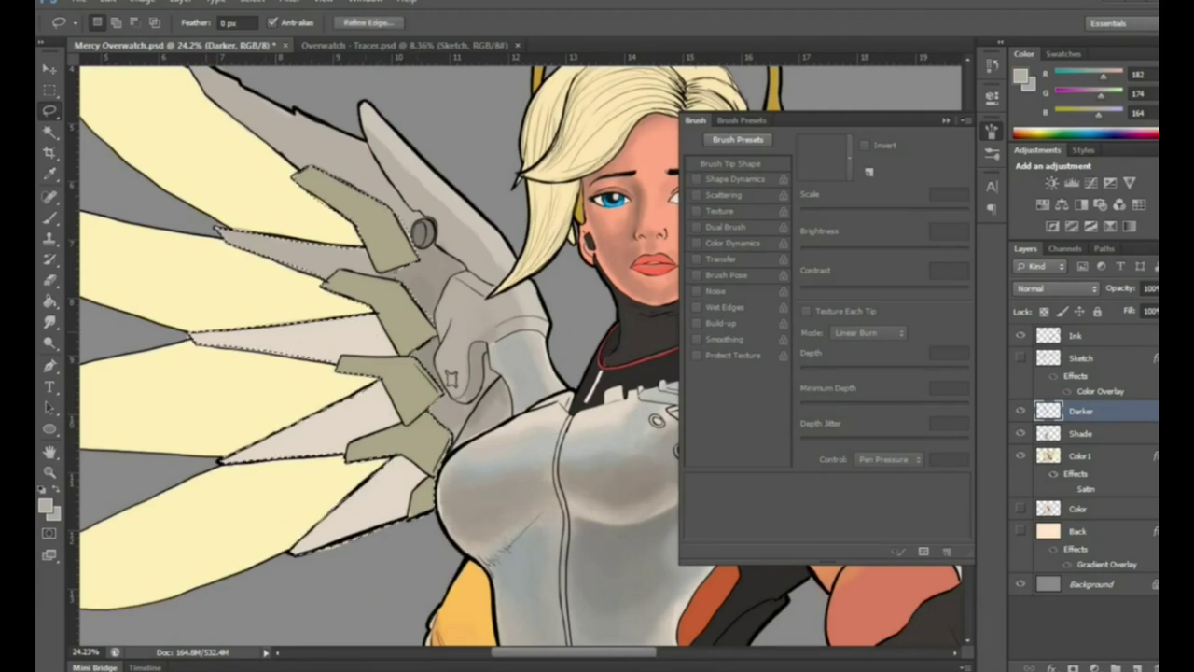
pyautogui.press('b')
# Darken the grey wing feathers inside the selection
pyautogui.moveTo(208, 330); pyautogui.dragTo(373, 337)
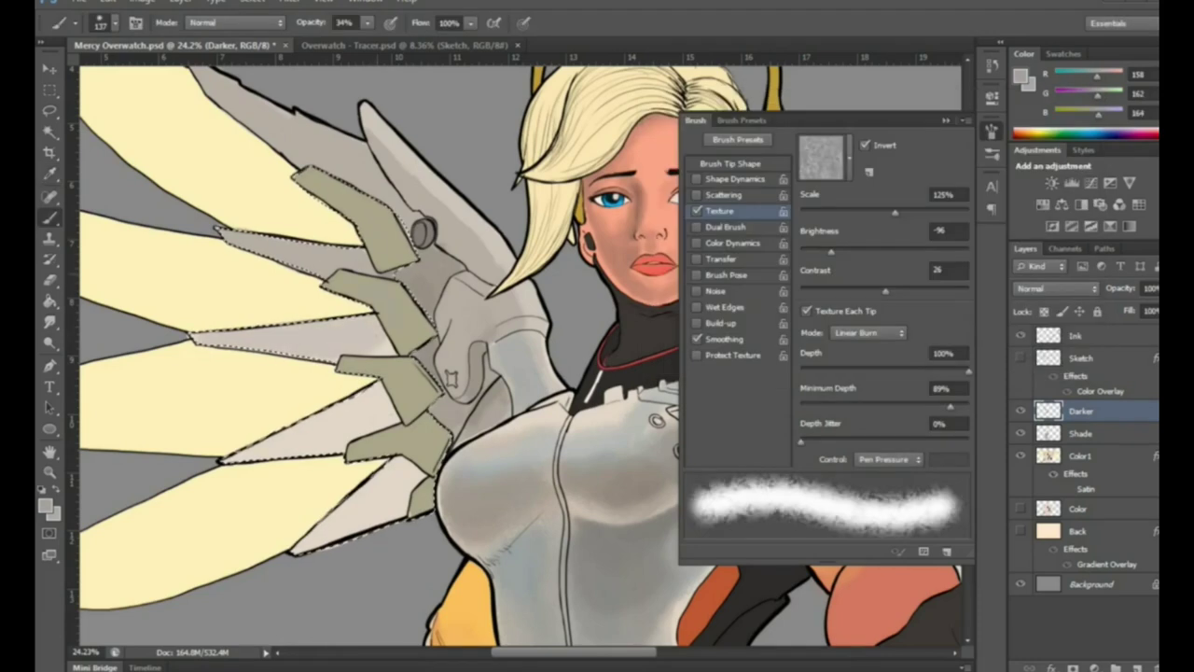
pyautogui.moveTo(317, 541); pyautogui.dragTo(420, 467)
pyautogui.moveTo(228, 457); pyautogui.dragTo(373, 406)
pyautogui.moveTo(230, 360); pyautogui.dragTo(374, 328)
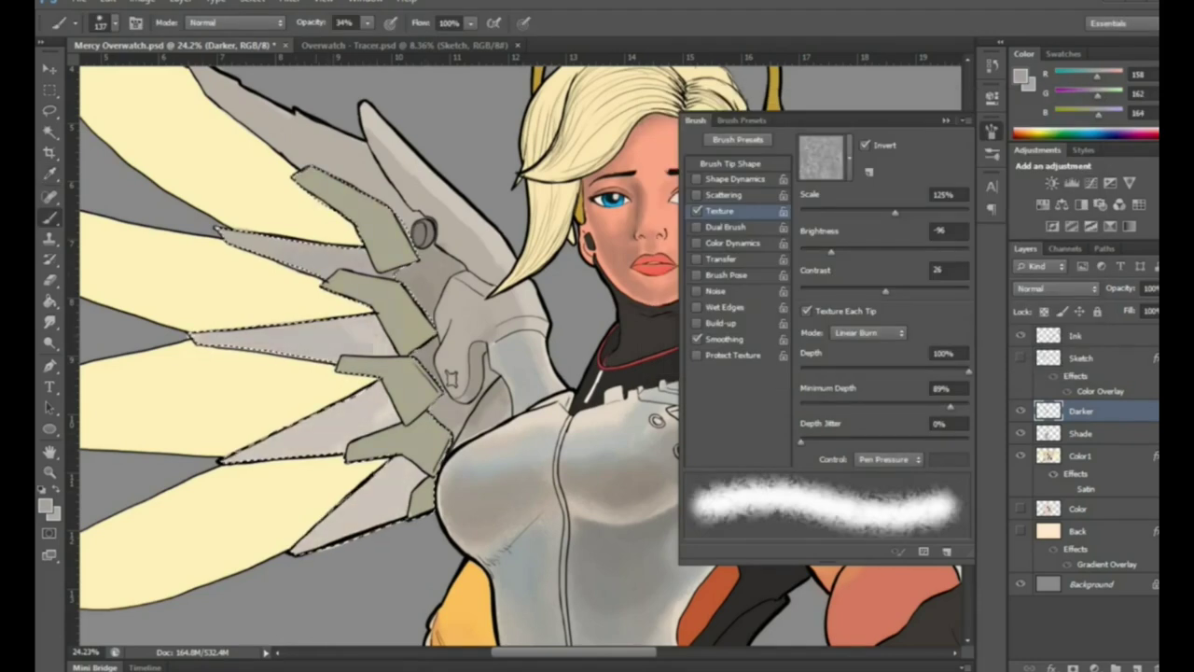
pyautogui.moveTo(252, 457); pyautogui.dragTo(387, 406)
pyautogui.moveTo(345, 532); pyautogui.dragTo(425, 457)
pyautogui.moveTo(314, 546); pyautogui.dragTo(406, 471)
# Pick a darker grey and shade the lower and upper wing feathers
pyautogui.click(43, 505)
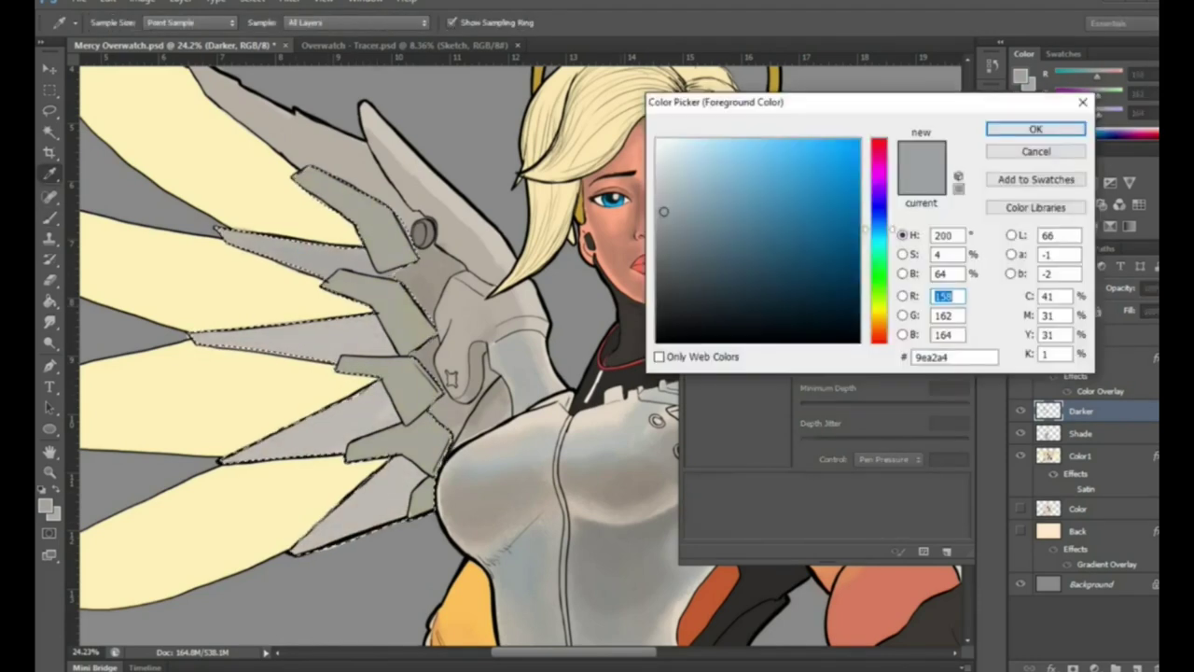
pyautogui.click(1026, 125)
pyautogui.moveTo(369, 394); pyautogui.dragTo(428, 357)
pyautogui.moveTo(359, 454)
pyautogui.mouseDown()
pyautogui.moveTo(410, 437)
pyautogui.moveTo(411, 455)
pyautogui.mouseUp()
pyautogui.moveTo(418, 504); pyautogui.dragTo(409, 465)
pyautogui.moveTo(378, 348); pyautogui.dragTo(403, 322)
pyautogui.moveTo(334, 292); pyautogui.dragTo(411, 308)
pyautogui.moveTo(331, 256); pyautogui.dragTo(397, 207)
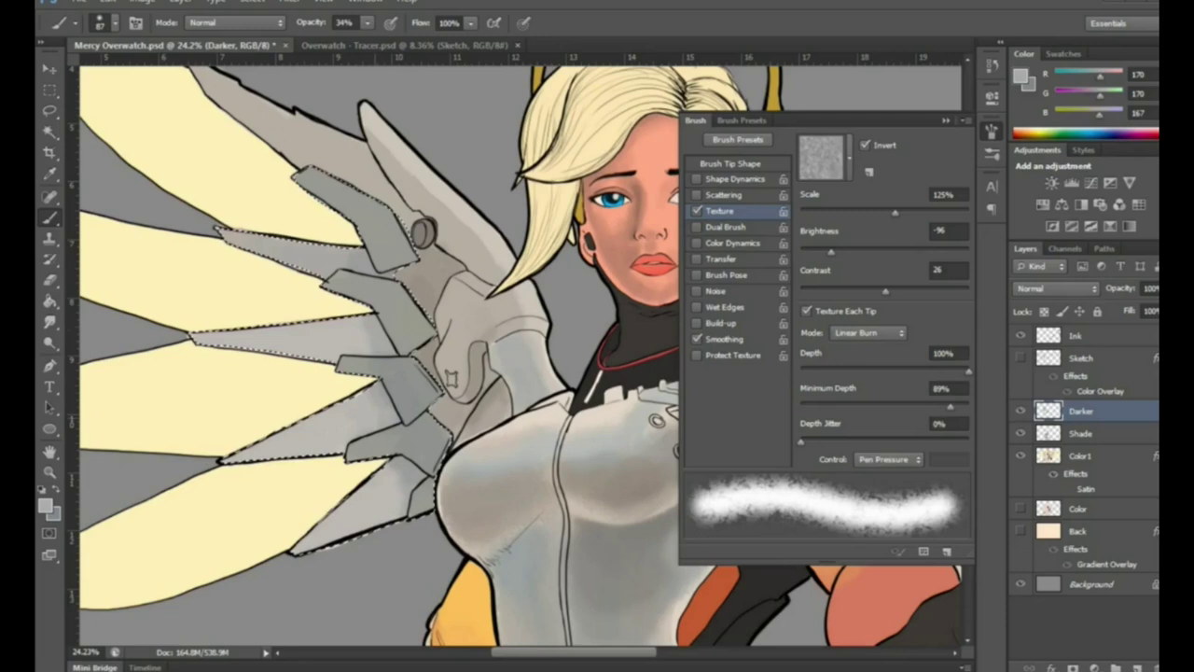
# Deepen the upper and lower feathers with an even darker grey, then add lighter grey strokes
pyautogui.click(43, 505)
pyautogui.click(1026, 125)
pyautogui.moveTo(336, 280); pyautogui.dragTo(411, 326)
pyautogui.moveTo(402, 257); pyautogui.dragTo(327, 182)
pyautogui.moveTo(420, 494); pyautogui.dragTo(354, 434)
pyautogui.moveTo(415, 341); pyautogui.dragTo(280, 215)
pyautogui.keyDown('alt'); pyautogui.click(368, 342); pyautogui.keyUp('alt')
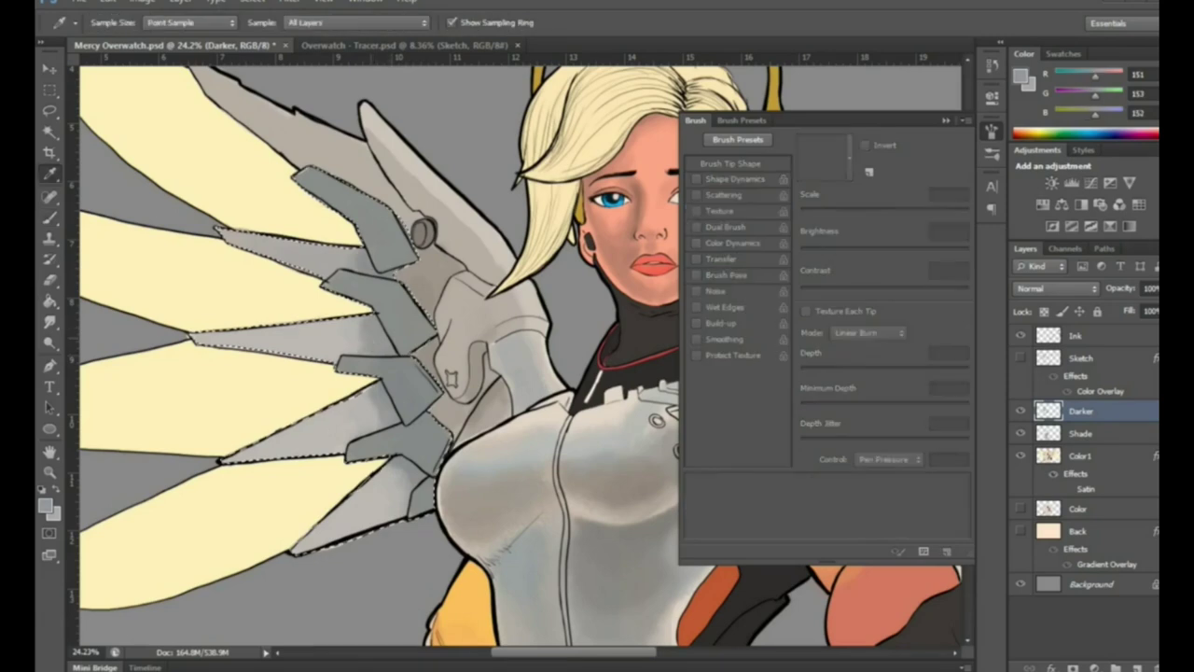
pyautogui.moveTo(355, 355); pyautogui.dragTo(224, 234)
# Zoom out to the whole figure and turn on the Back gradient layer
pyautogui.press('z')
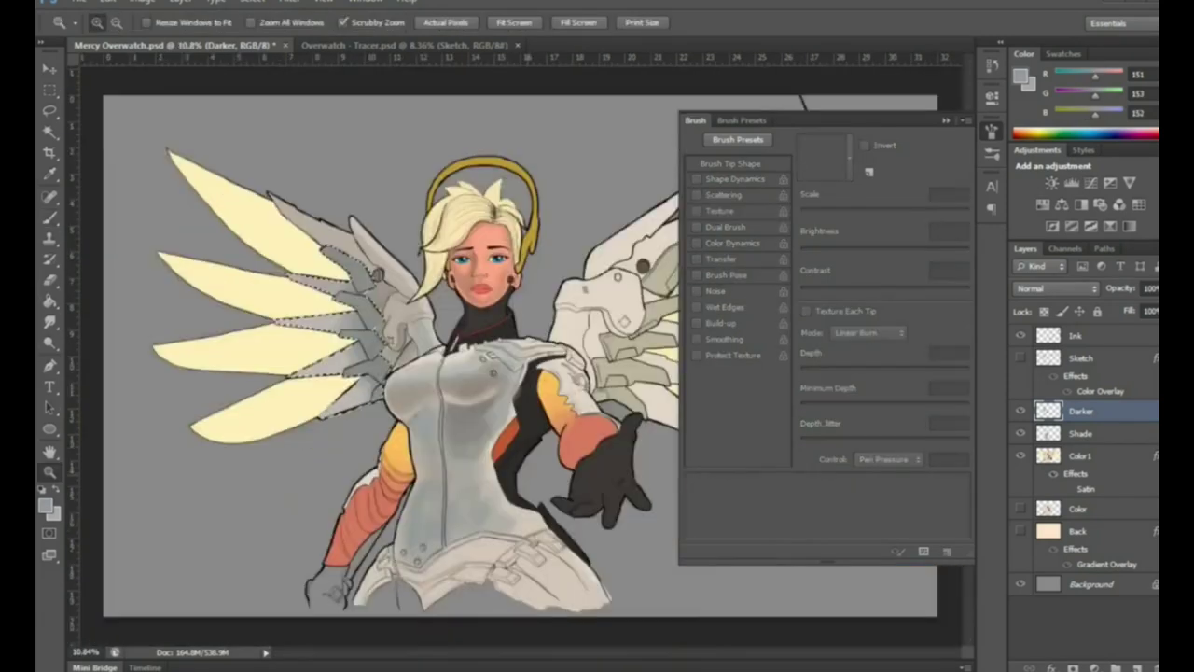
pyautogui.moveTo(427, 227)
pyautogui.mouseDown()
pyautogui.moveTo(522, 227)
pyautogui.moveTo(392, 227)
pyautogui.mouseUp()
pyautogui.click(1020, 531)
pyautogui.press('F5')
# Step up the layer stack from Back to make the Shade layer active, with the Brush ready
pyautogui.click(1083, 531)
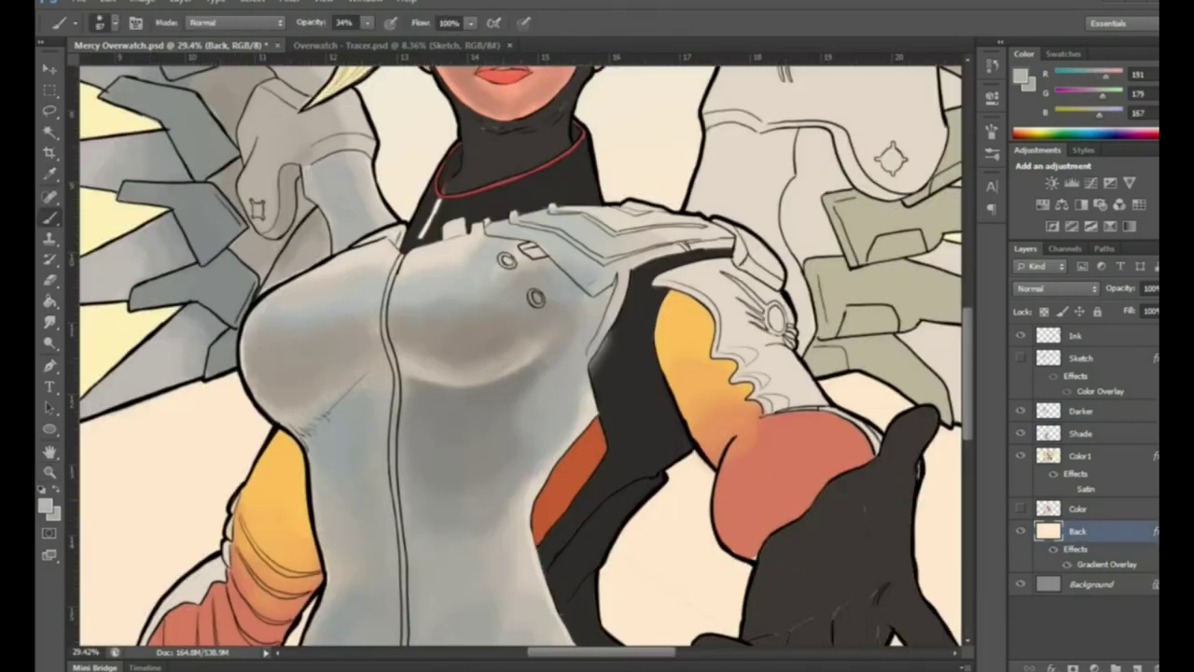
pyautogui.hotkey('alt', ']')
pyautogui.hotkey('alt', ']')
pyautogui.hotkey('alt', ']')
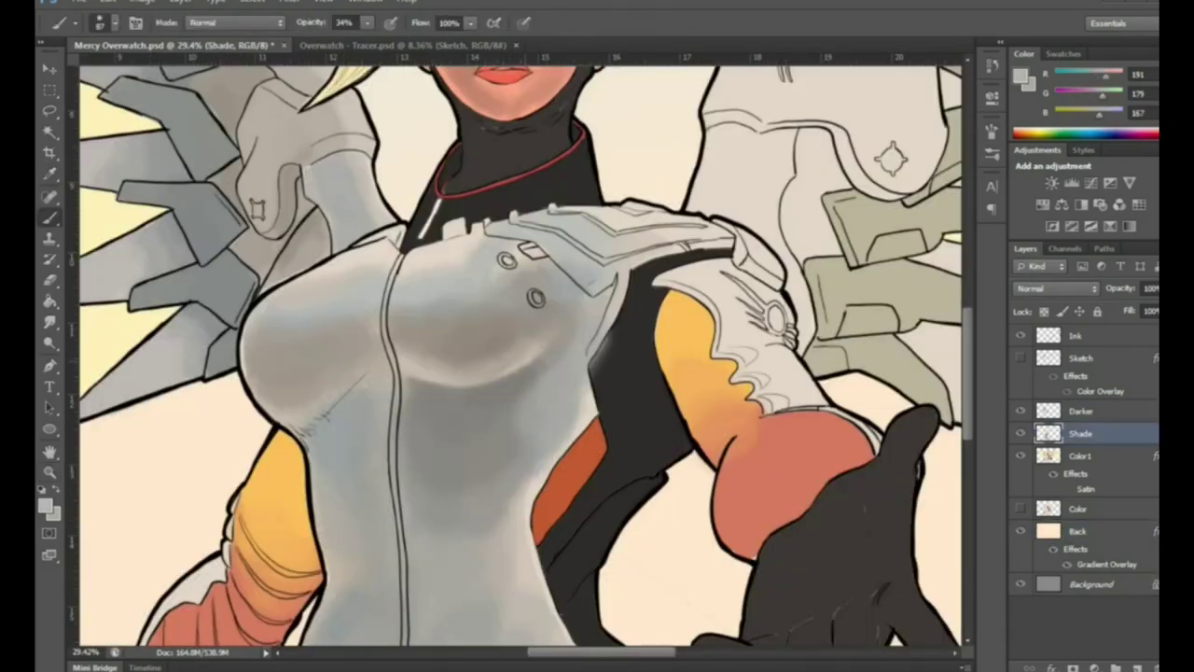
pyautogui.hotkey('alt', ']')
pyautogui.press('e')
pyautogui.press('z')
pyautogui.hotkey('ctrl', '-')
pyautogui.hotkey('alt', '[')
pyautogui.press('b')
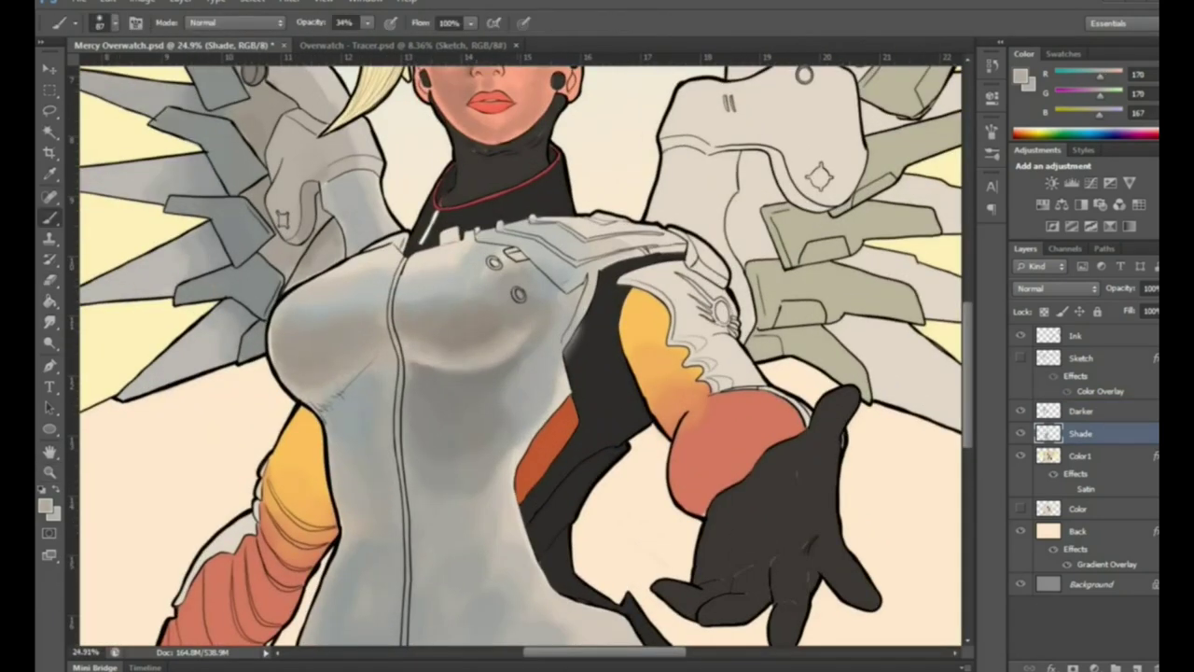
# Zoom in on the face and pick skin tones from it as paint colours
pyautogui.keyDown('alt'); pyautogui.click(373, 373); pyautogui.keyUp('alt')
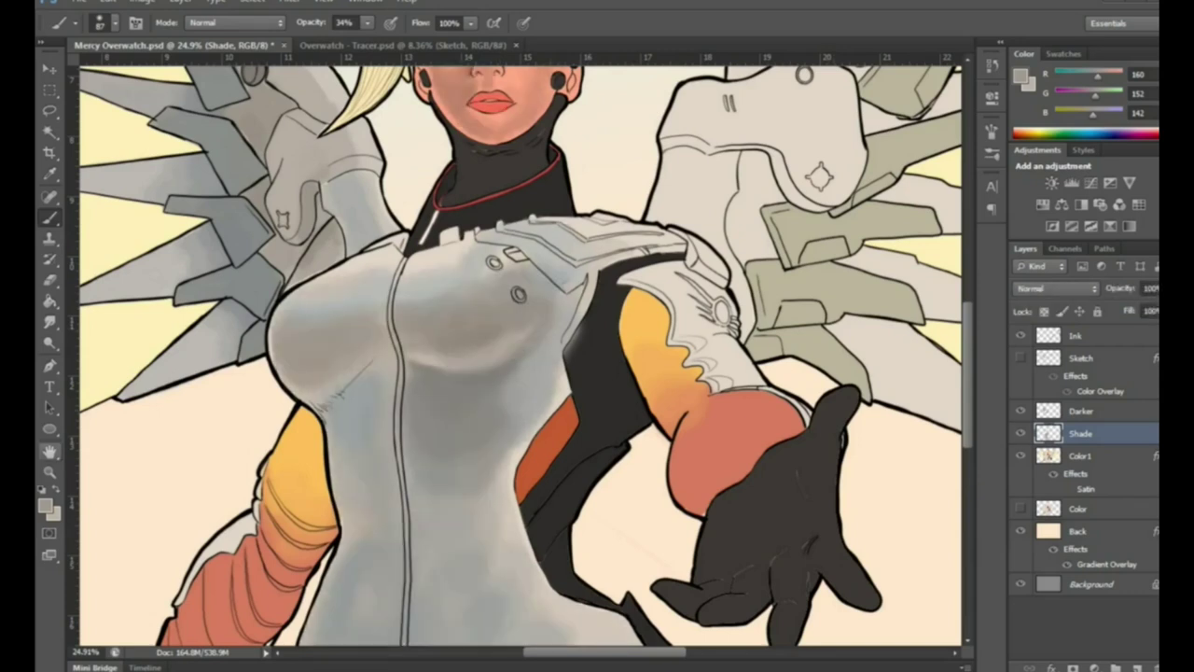
pyautogui.press('z')
pyautogui.moveTo(520, 354); pyautogui.dragTo(426, 355)
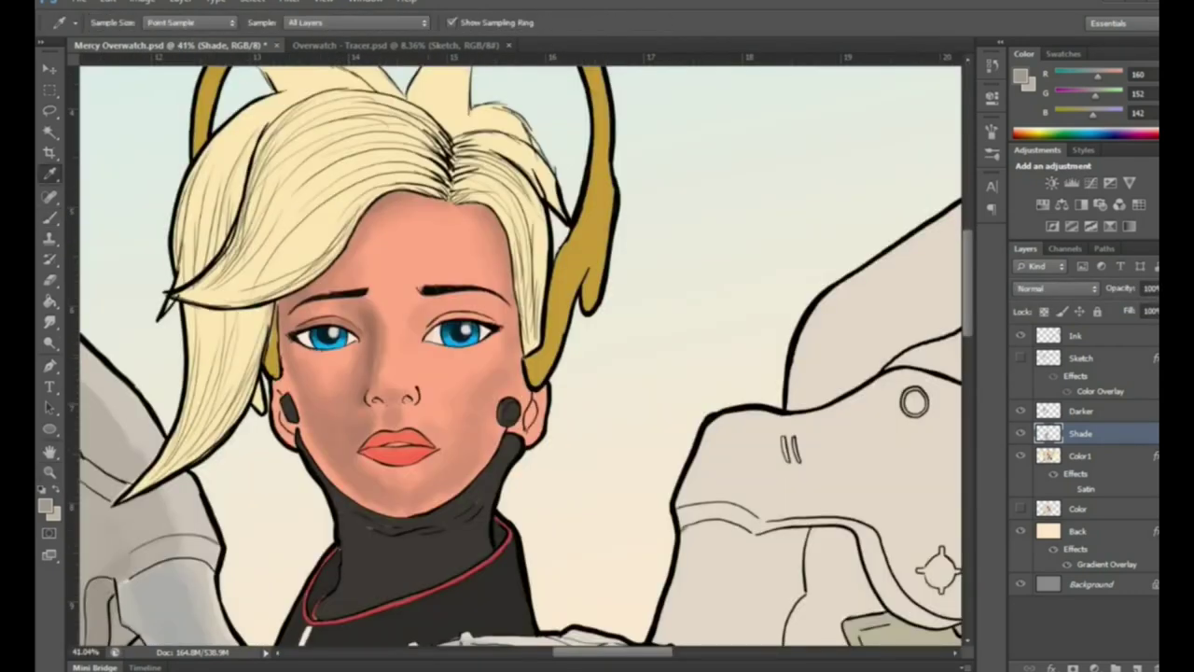
pyautogui.press('Escape')
pyautogui.press('F5')
pyautogui.press('F5')
pyautogui.click(44, 505)
pyautogui.press('Return')
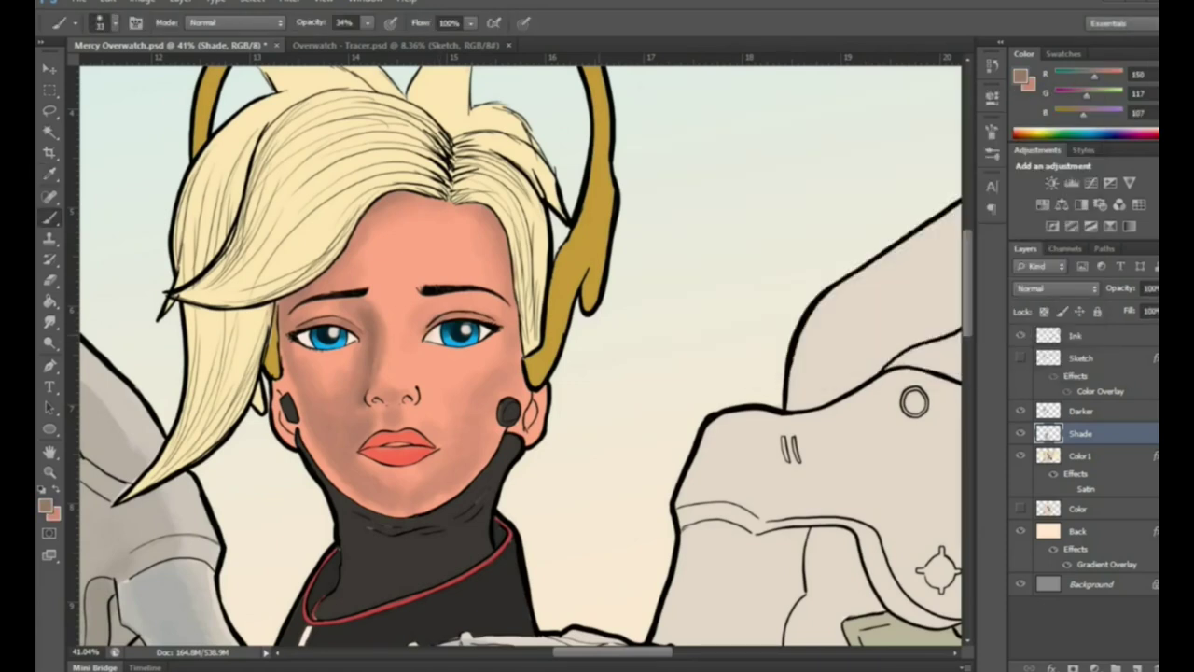
pyautogui.click(44, 505)
pyautogui.press('Return')
# Paint darker skin shadow at 17% brush opacity, then zoom out to the full canvas
pyautogui.press('e')
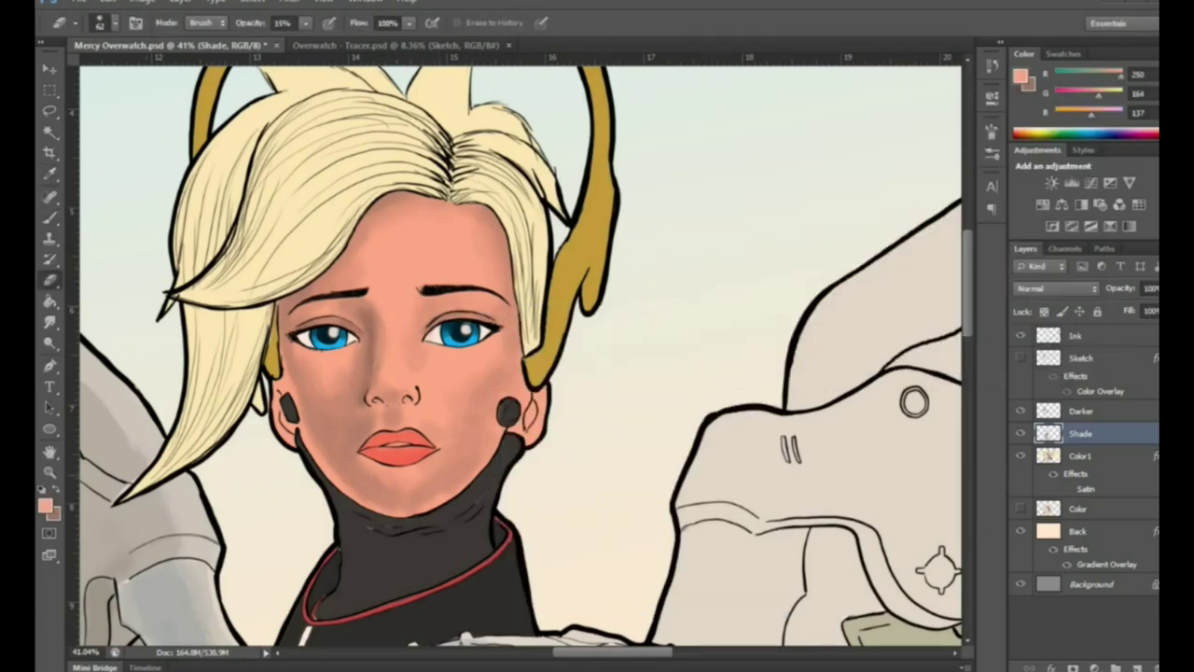
pyautogui.press('b')
pyautogui.press('x')
pyautogui.press('1')
pyautogui.press('7')
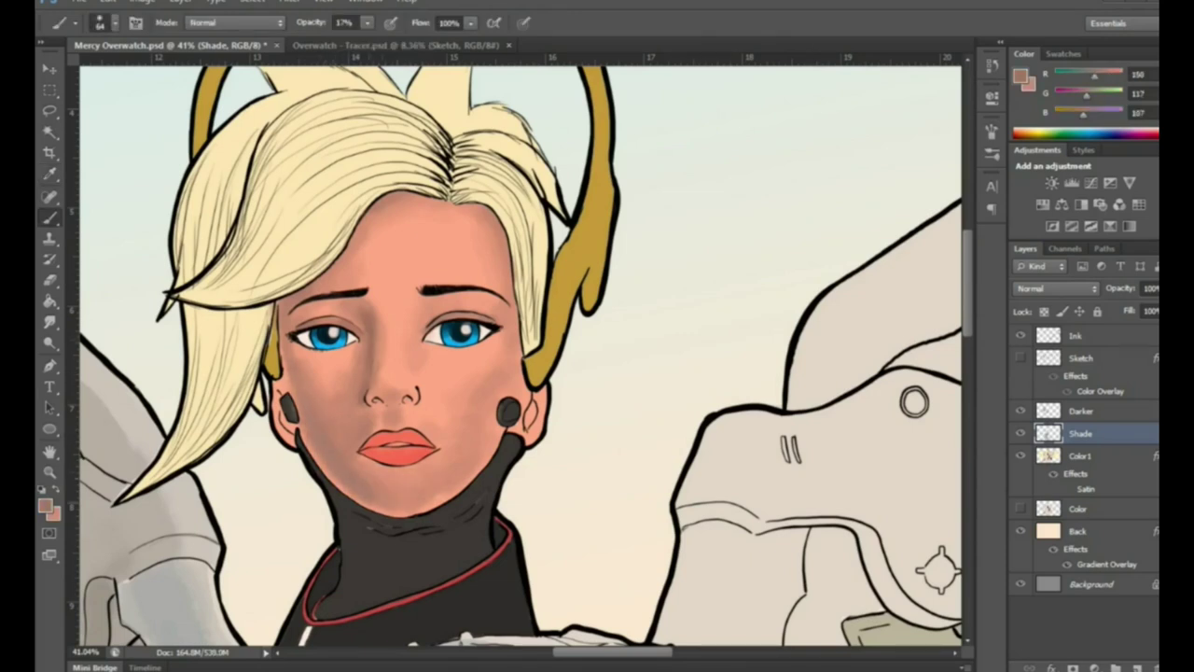
pyautogui.press('z')
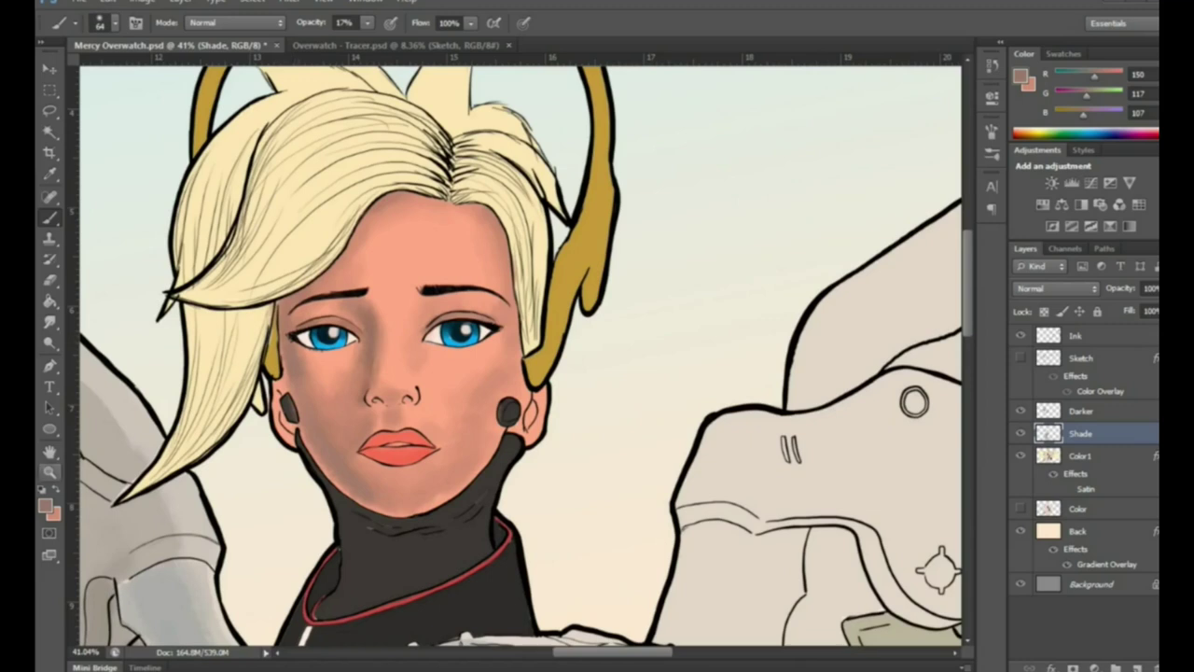
pyautogui.hotkey('ctrl', '0')
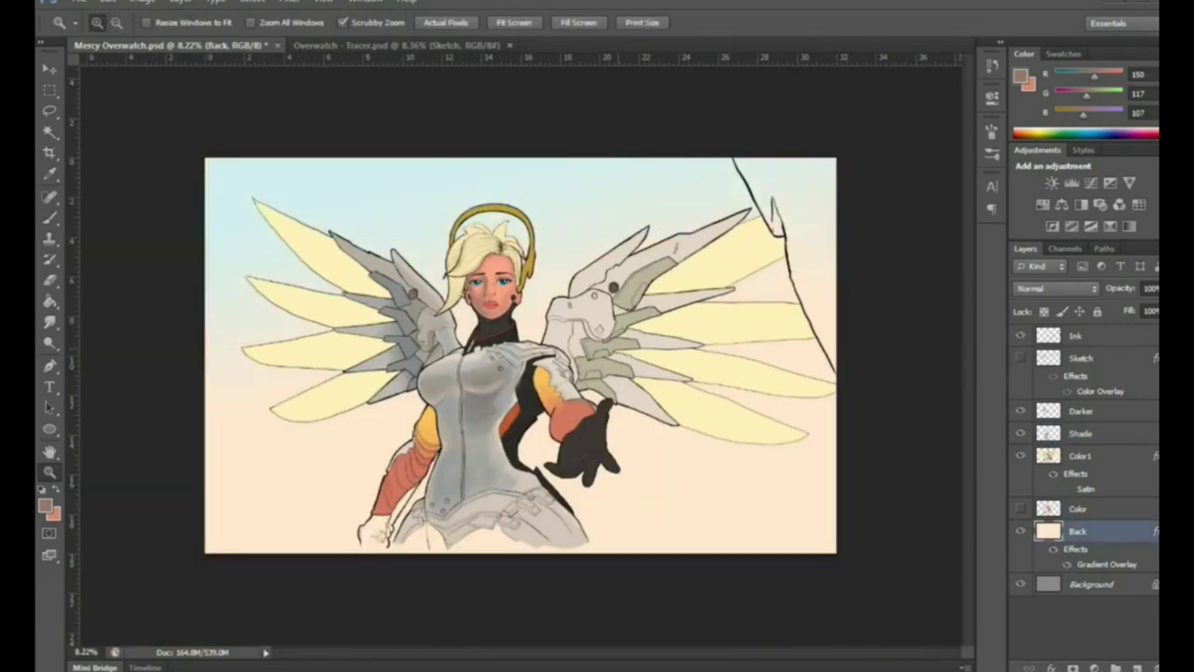
# Add a new layer named 'Light' for highlights
pyautogui.hotkey('ctrl', 'shift', 'n')
pyautogui.write('Light')
pyautogui.press('Return')
# Adjust the brush size through the brush presets on the Light layer
pyautogui.press('b')
pyautogui.rightClick(485, 317)
pyautogui.press('Return')
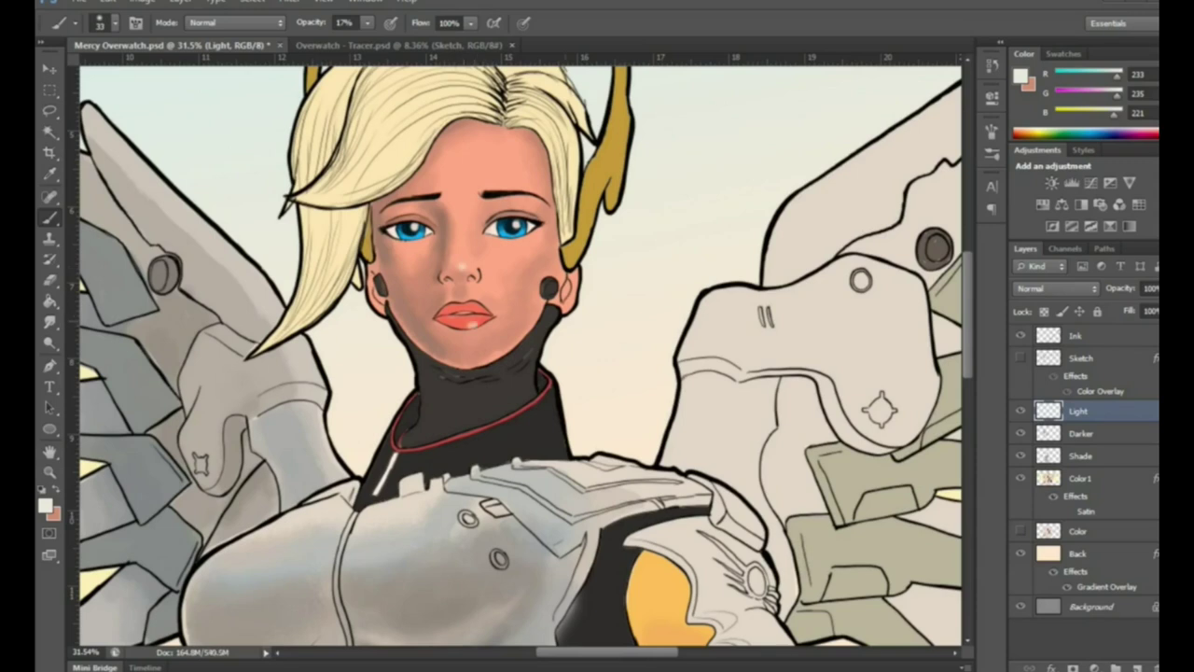
pyautogui.scroll(5, 473, 318)
pyautogui.rightClick(476, 327)
pyautogui.press('Return')
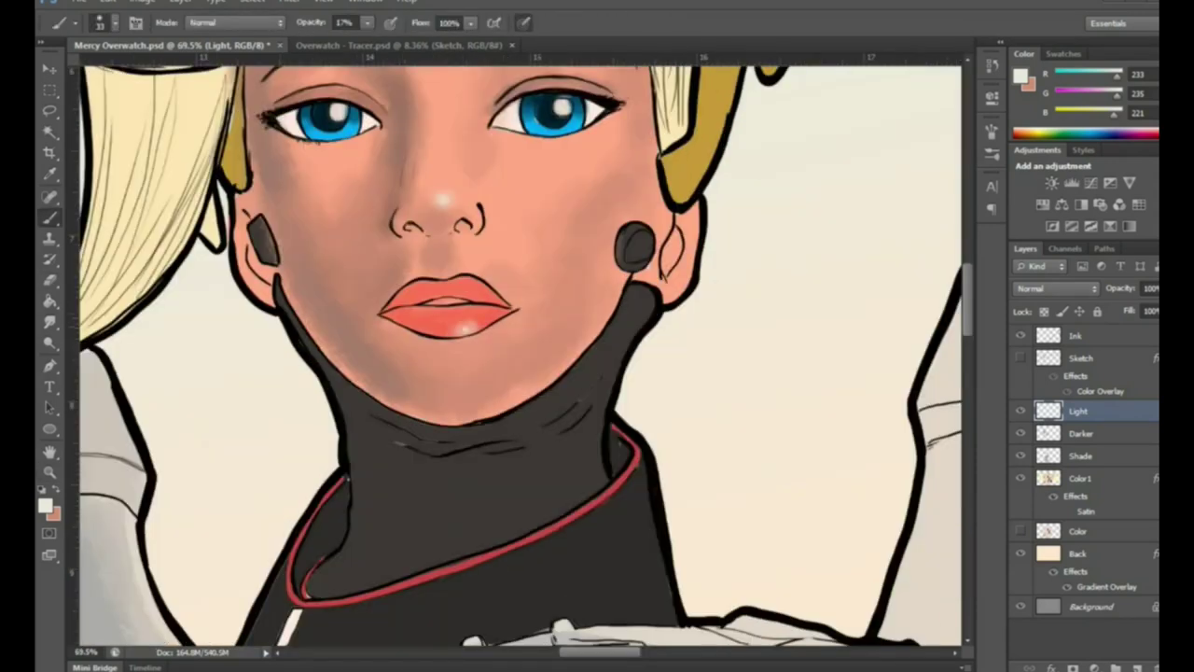
pyautogui.scroll(-4, 448, 364)
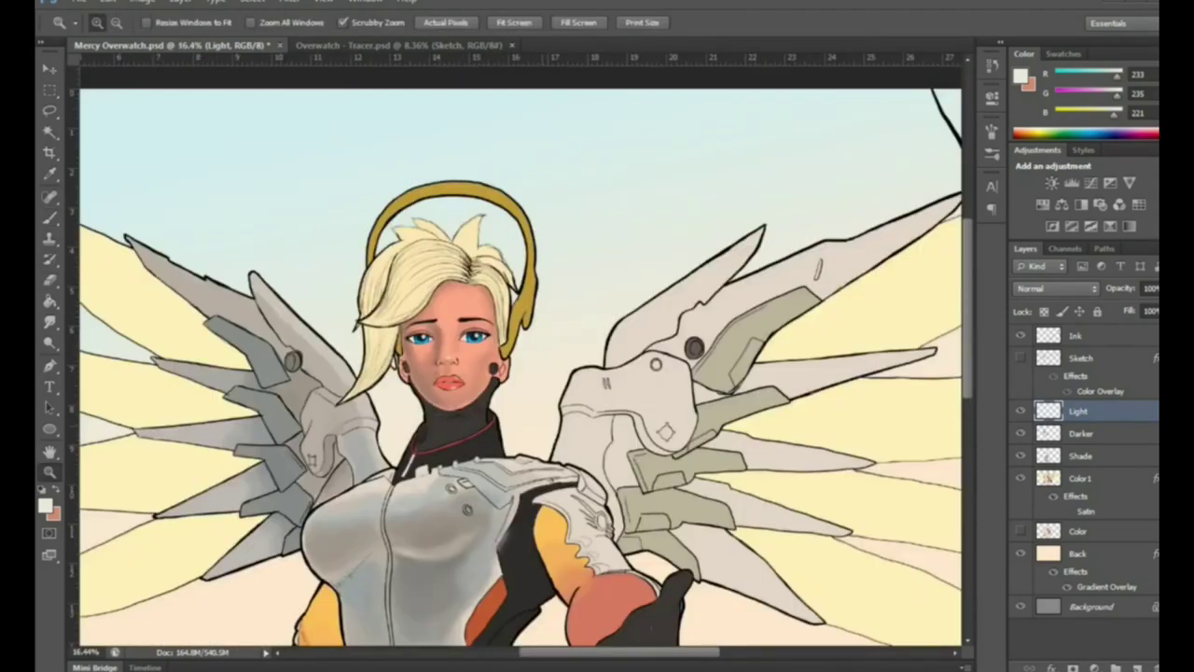
pyautogui.scroll(3, 448, 364)
pyautogui.rightClick(448, 366)
pyautogui.press('Return')
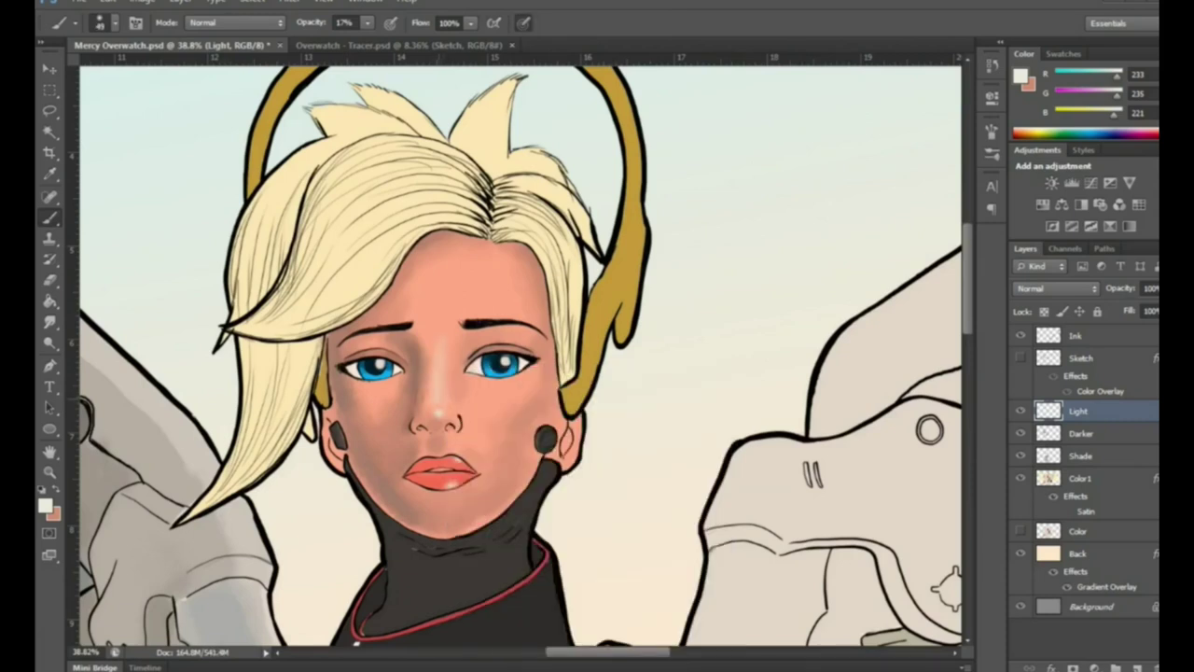
pyautogui.scroll(-4, 448, 364)
pyautogui.scroll(3, 448, 364)
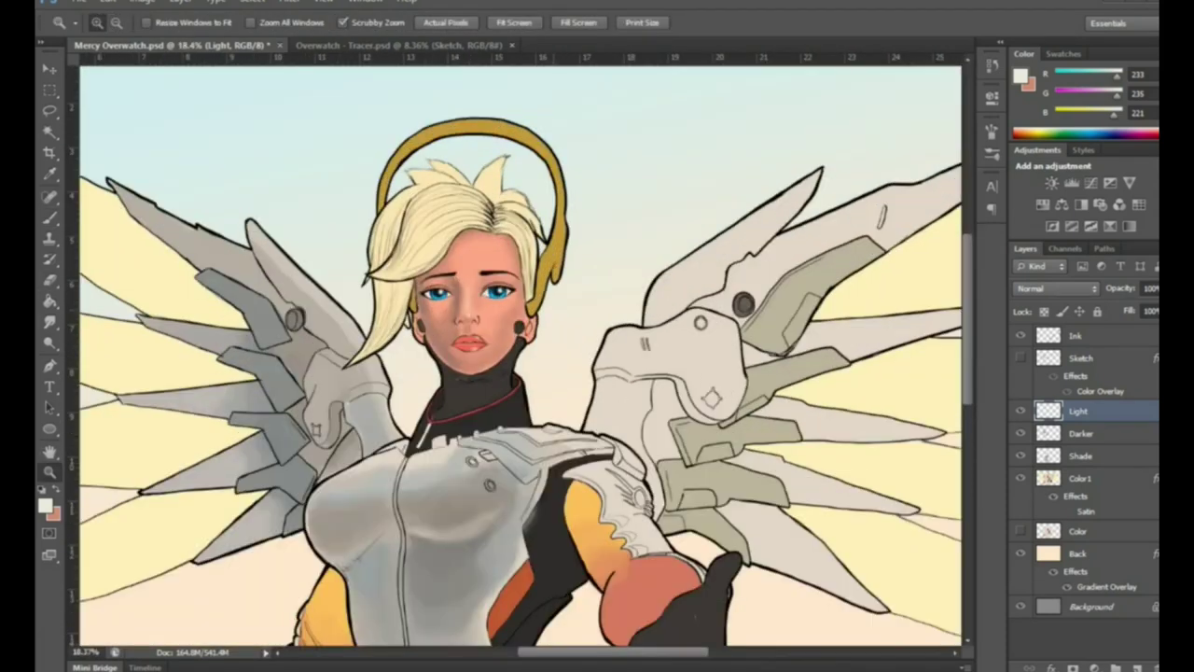
# Brush a paler sampled skin tone at 22% opacity along the chin and neck
pyautogui.keyDown('alt'); pyautogui.click(439, 224); pyautogui.keyUp('alt')
pyautogui.press('3')
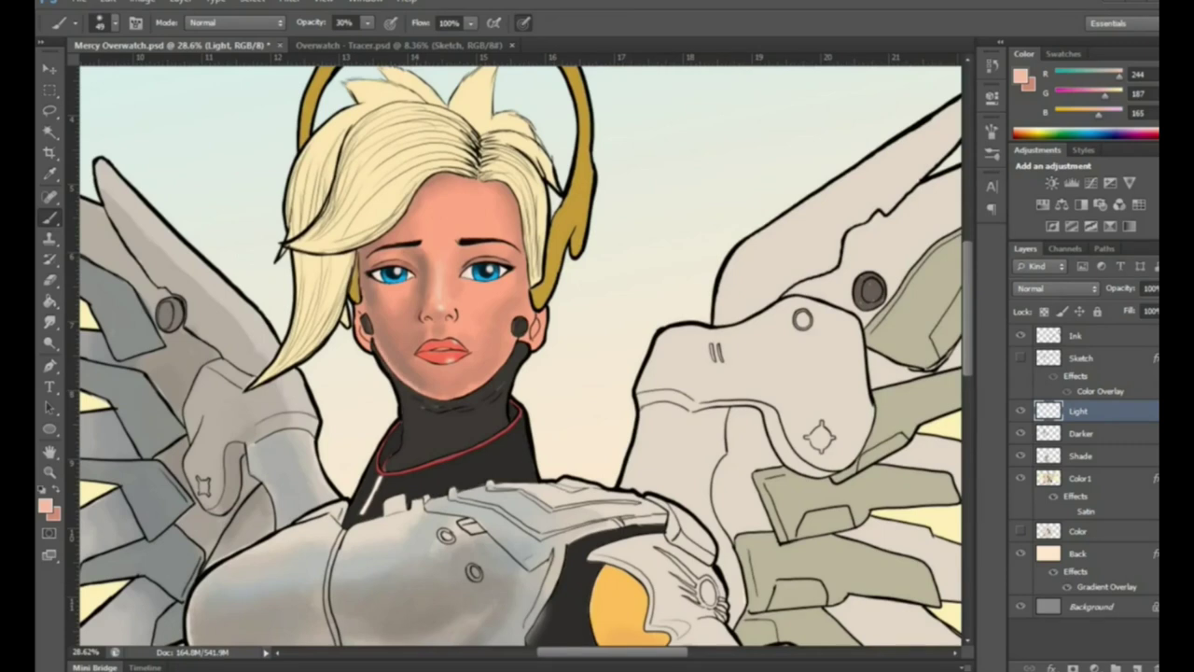
pyautogui.click(1021, 74)
pyautogui.click(875, 187)
pyautogui.click(1035, 125)
pyautogui.press('2')
pyautogui.press('2')
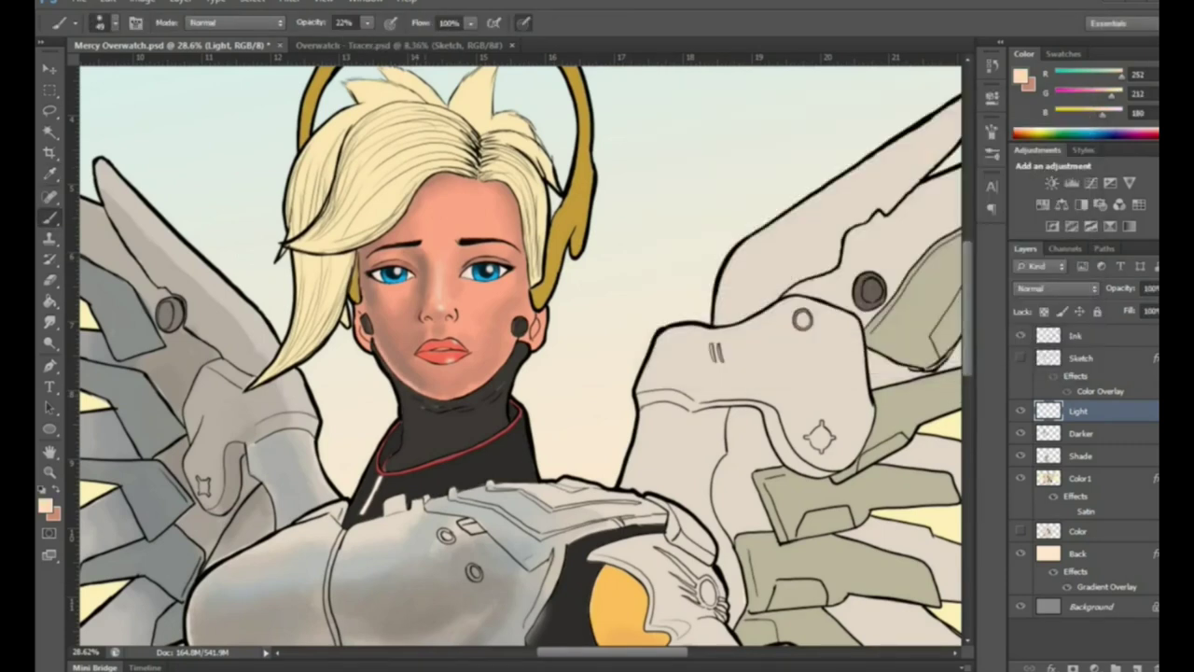
pyautogui.moveTo(425, 392); pyautogui.dragTo(414, 379)
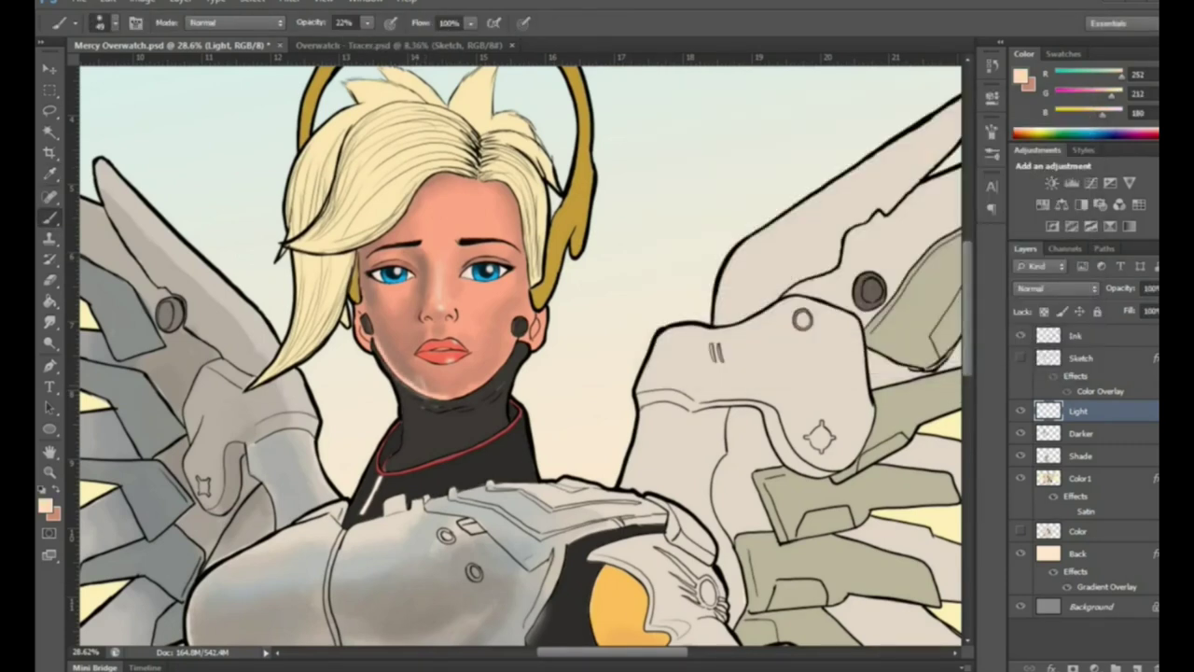
# Tidy the chin and neck shading with a larger, soft Eraser
pyautogui.press('e')
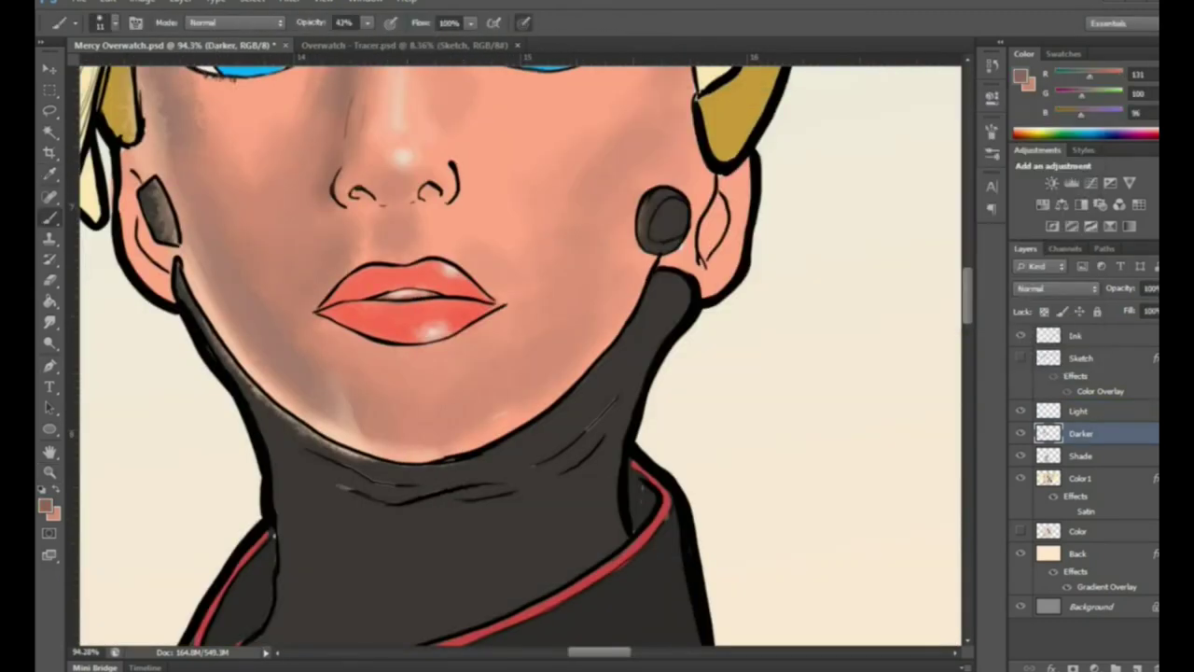
pyautogui.rightClick(476, 301)
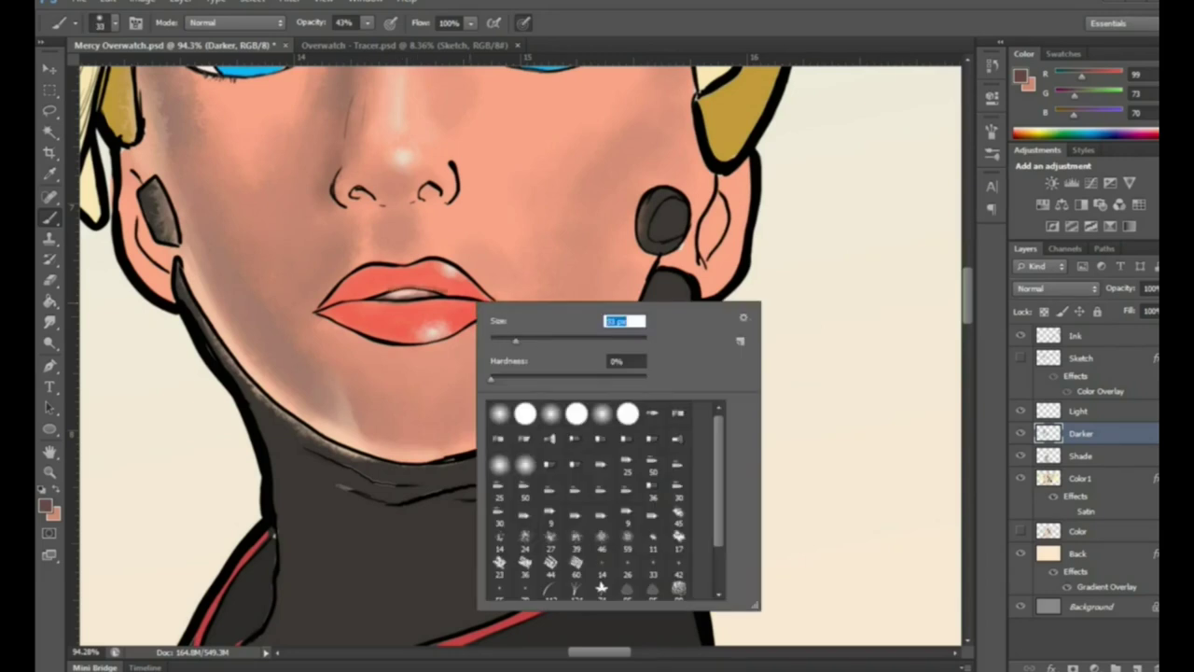
pyautogui.press('Return')
pyautogui.press('e')
pyautogui.rightClick(345, 295)
pyautogui.press('Return')
# Move up to the Light layer and zoom out to bring the wings into view
pyautogui.hotkey('alt', ']')
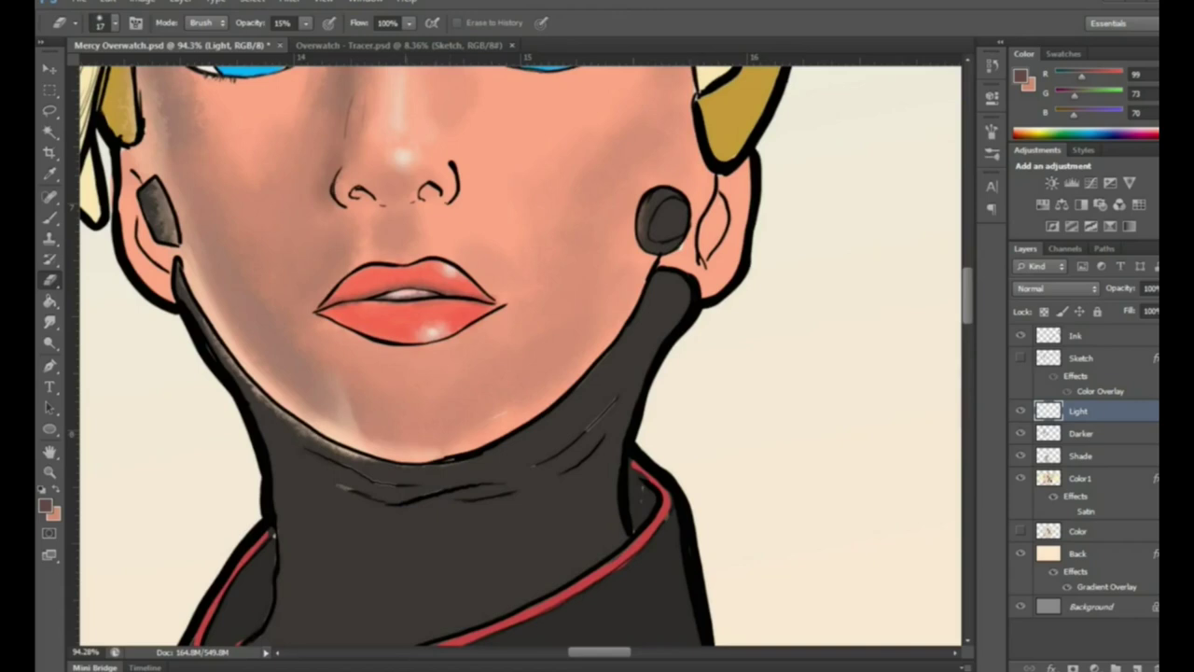
pyautogui.press('z')
pyautogui.press('l')
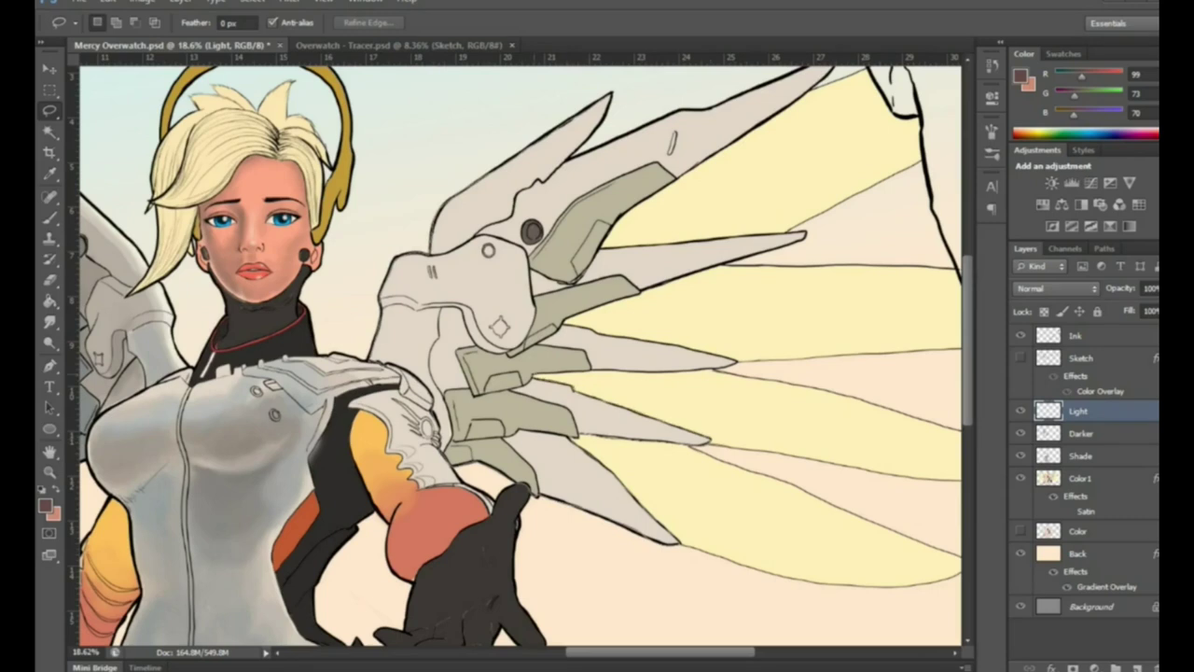
# Lasso-select the right wing and set the brush size to 154 px
pyautogui.moveTo(709, 358)
pyautogui.mouseDown()
pyautogui.moveTo(805, 80)
pyautogui.moveTo(840, 69)
pyautogui.mouseUp()
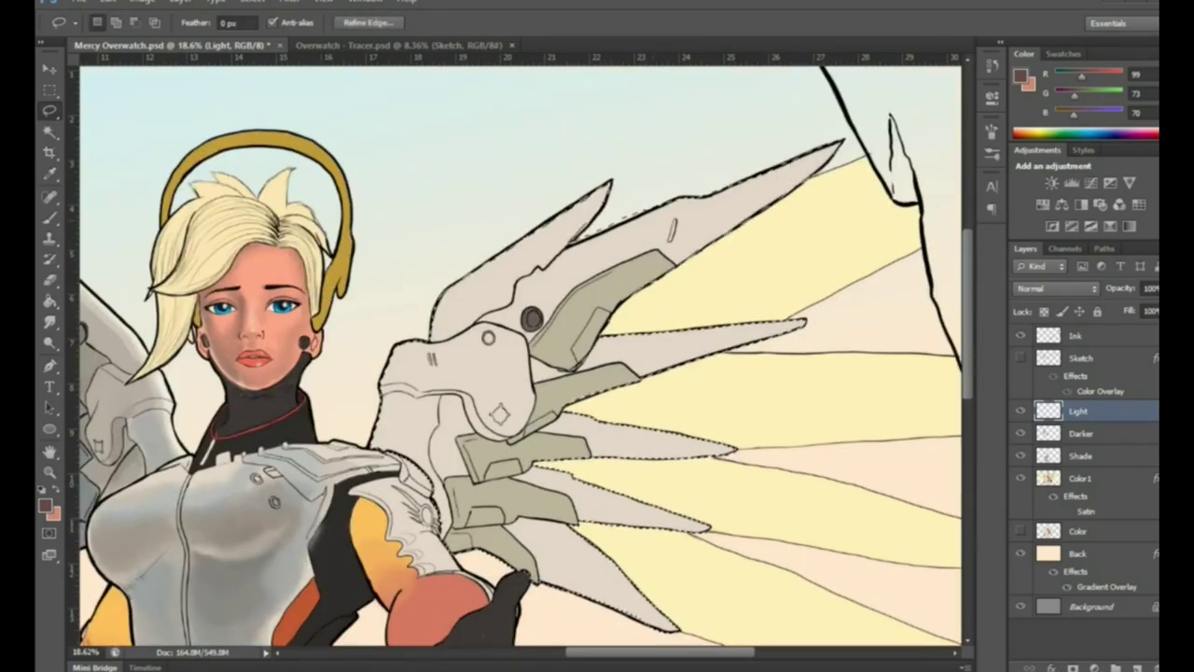
pyautogui.press('b')
pyautogui.rightClick(550, 373)
pyautogui.write('298')
pyautogui.press('Return')
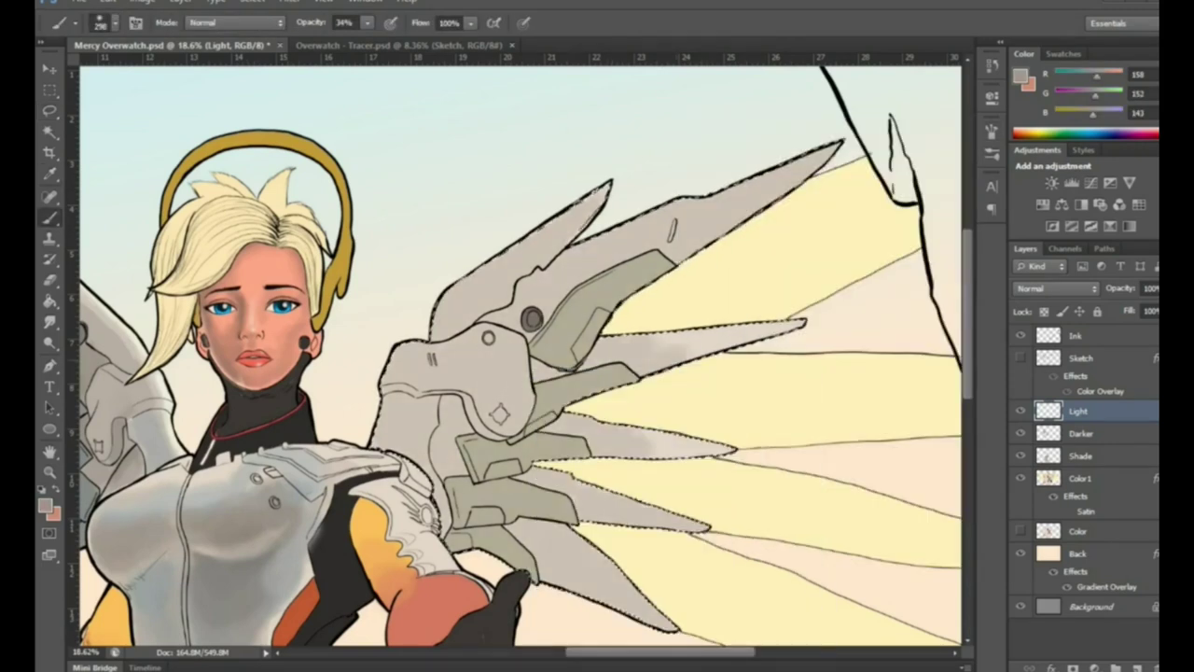
pyautogui.rightClick(532, 327)
pyautogui.write('154')
pyautogui.press('Return')
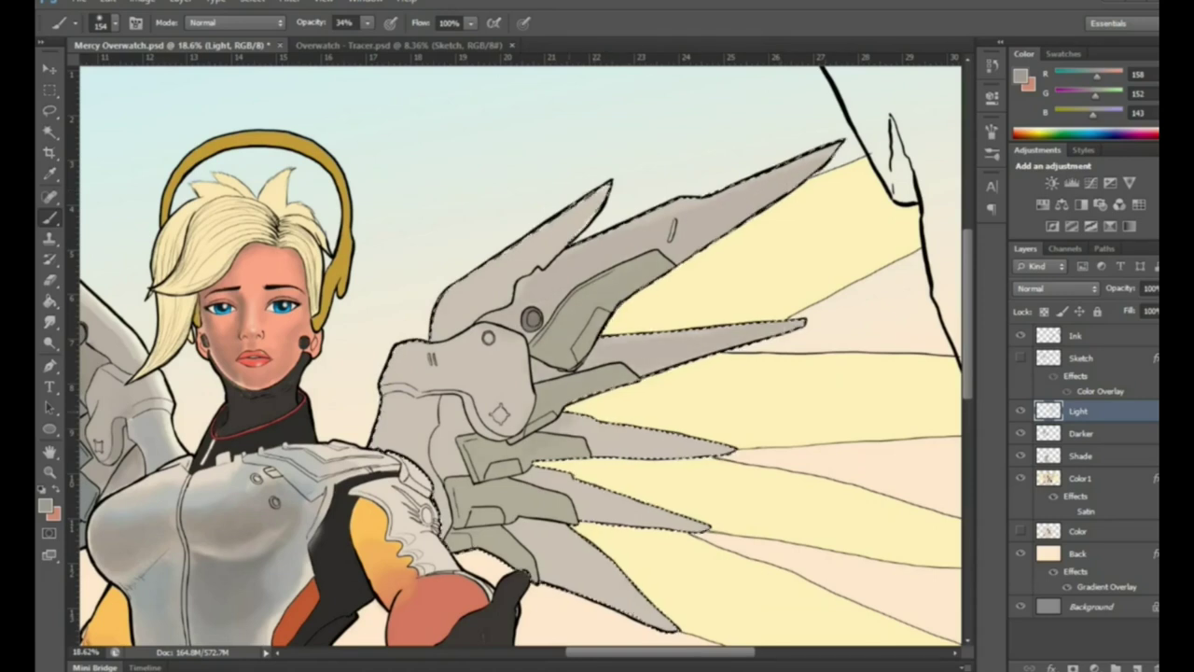
# Shade the right wing plates with a cool mid grey, from the lower plates upward
pyautogui.click(1022, 76)
pyautogui.click(1035, 125)
pyautogui.moveTo(597, 381); pyautogui.dragTo(541, 384)
pyautogui.moveTo(552, 420); pyautogui.dragTo(467, 475)
pyautogui.moveTo(587, 437); pyautogui.dragTo(534, 446)
pyautogui.moveTo(476, 491)
pyautogui.mouseDown()
pyautogui.moveTo(455, 526)
pyautogui.moveTo(501, 502)
pyautogui.mouseUp()
pyautogui.moveTo(476, 485); pyautogui.dragTo(566, 521)
pyautogui.moveTo(478, 530); pyautogui.dragTo(532, 566)
pyautogui.moveTo(456, 524); pyautogui.dragTo(529, 560)
pyautogui.moveTo(452, 482)
pyautogui.mouseDown()
pyautogui.moveTo(563, 517)
pyautogui.moveTo(511, 442)
pyautogui.moveTo(522, 431)
pyautogui.moveTo(506, 438)
pyautogui.mouseUp()
pyautogui.moveTo(596, 373); pyautogui.dragTo(540, 384)
pyautogui.moveTo(577, 302); pyautogui.dragTo(532, 363)
pyautogui.moveTo(620, 282); pyautogui.dragTo(550, 357)
pyautogui.moveTo(655, 255); pyautogui.dragTo(577, 297)
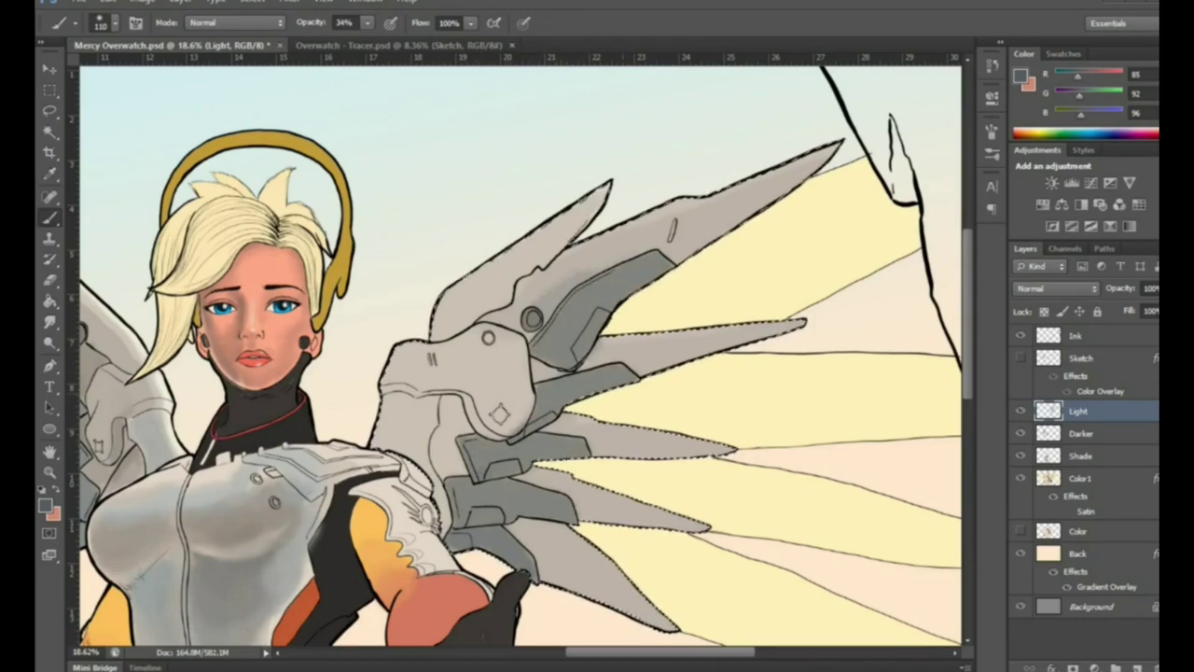
# Paint sampled light greys on the inner and upper wing plates, darkening one small area
pyautogui.keyDown('alt'); pyautogui.click(597, 271); pyautogui.keyUp('alt')
pyautogui.moveTo(457, 471)
pyautogui.mouseDown()
pyautogui.moveTo(437, 439)
pyautogui.moveTo(494, 403)
pyautogui.moveTo(522, 351)
pyautogui.moveTo(454, 336)
pyautogui.moveTo(546, 280)
pyautogui.moveTo(560, 244)
pyautogui.mouseUp()
pyautogui.moveTo(441, 387); pyautogui.dragTo(420, 366)
pyautogui.keyDown('alt'); pyautogui.click(607, 228); pyautogui.keyUp('alt')
pyautogui.moveTo(560, 241); pyautogui.dragTo(691, 201)
pyautogui.keyDown('alt'); pyautogui.click(523, 373); pyautogui.keyUp('alt')
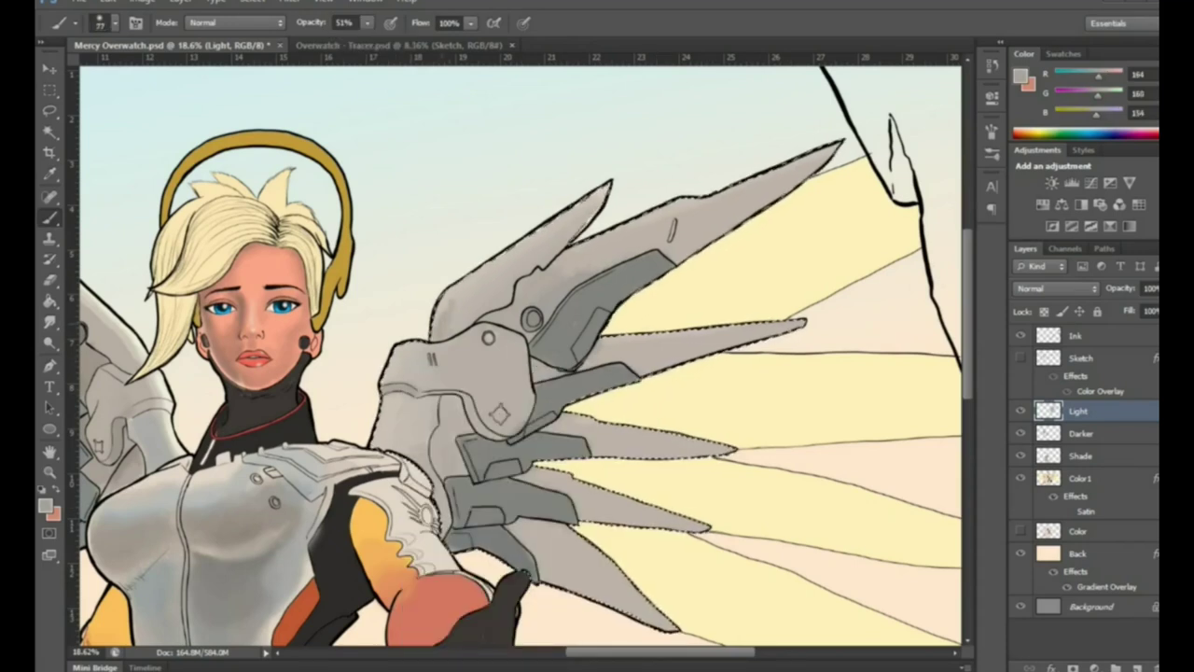
pyautogui.keyDown('alt'); pyautogui.click(560, 308); pyautogui.keyUp('alt')
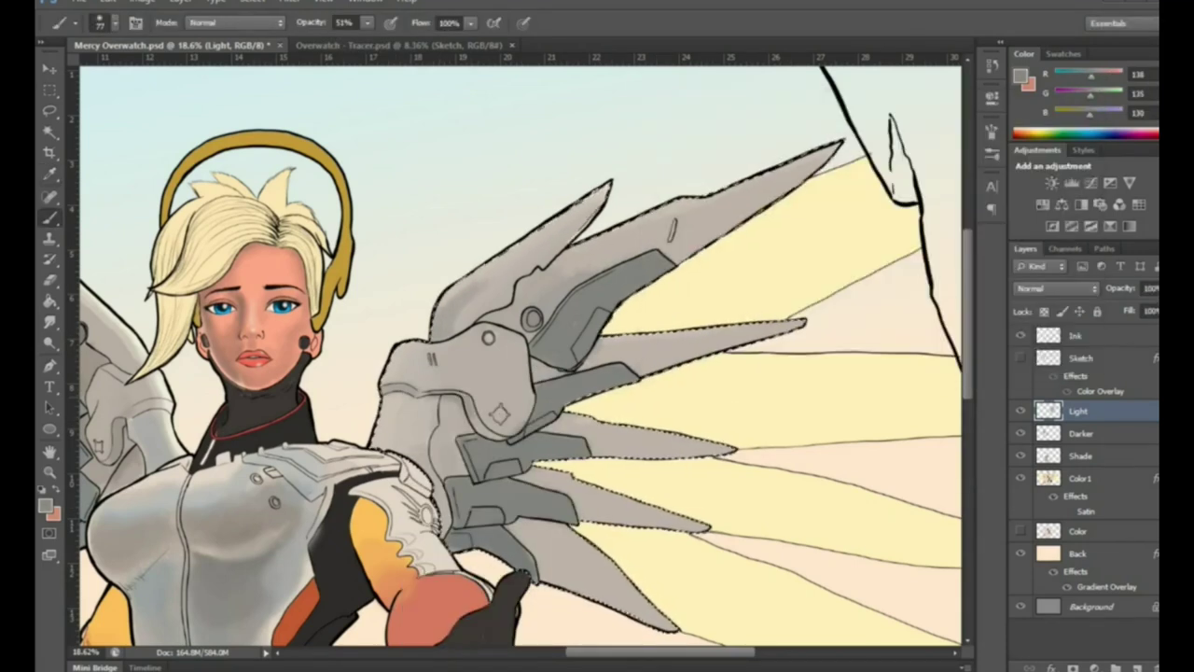
pyautogui.moveTo(482, 422); pyautogui.dragTo(462, 416)
pyautogui.keyDown('alt'); pyautogui.click(560, 224); pyautogui.keyUp('alt')
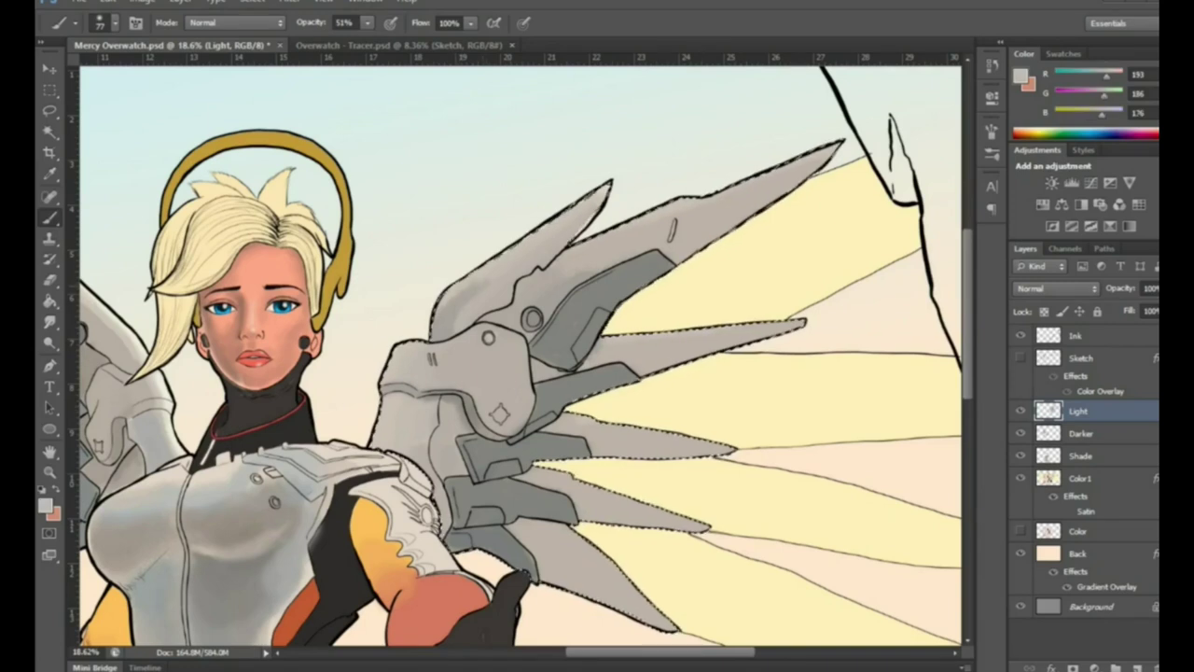
# Add darker shading to the upper wing at 31% and the lower wing at 52% opacity
pyautogui.press('1')
pyautogui.press('9')
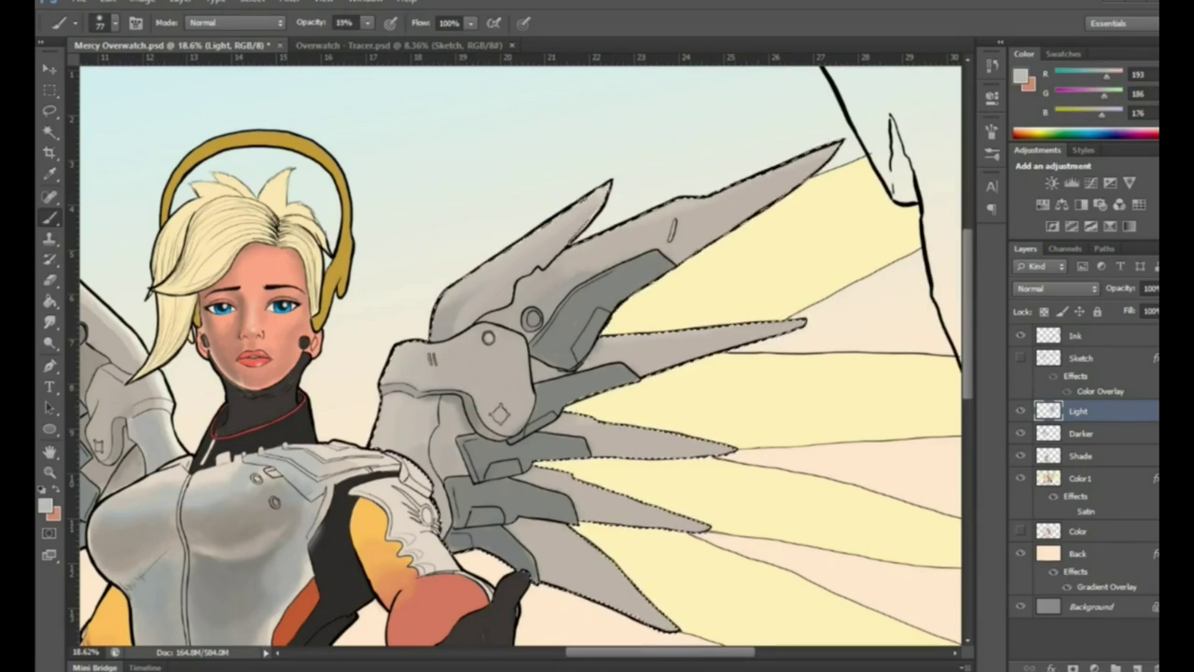
pyautogui.press('3')
pyautogui.press('1')
pyautogui.moveTo(527, 304)
pyautogui.mouseDown()
pyautogui.moveTo(549, 273)
pyautogui.moveTo(602, 267)
pyautogui.mouseUp()
pyautogui.press('5')
pyautogui.press('2')
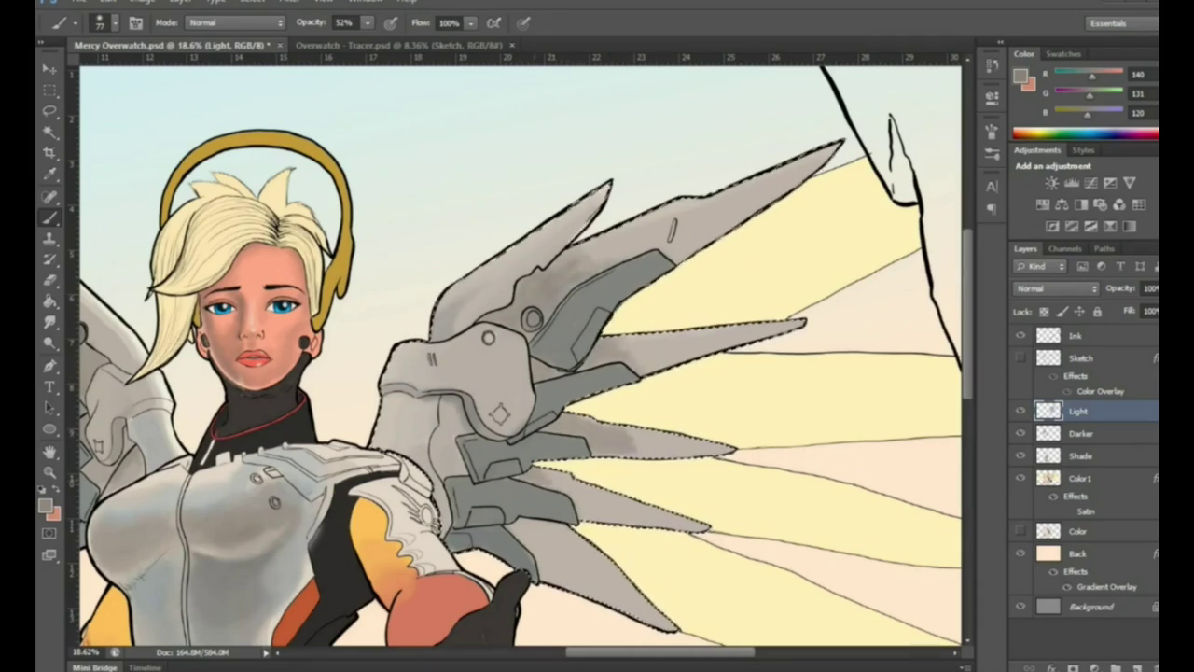
pyautogui.moveTo(514, 532)
pyautogui.mouseDown()
pyautogui.moveTo(549, 527)
pyautogui.moveTo(565, 560)
pyautogui.mouseUp()
# Refine the paint colour through bluish greys to a neutral warm grey, then zoom out to both wings
pyautogui.keyDown('alt'); pyautogui.click(560, 546); pyautogui.keyUp('alt')
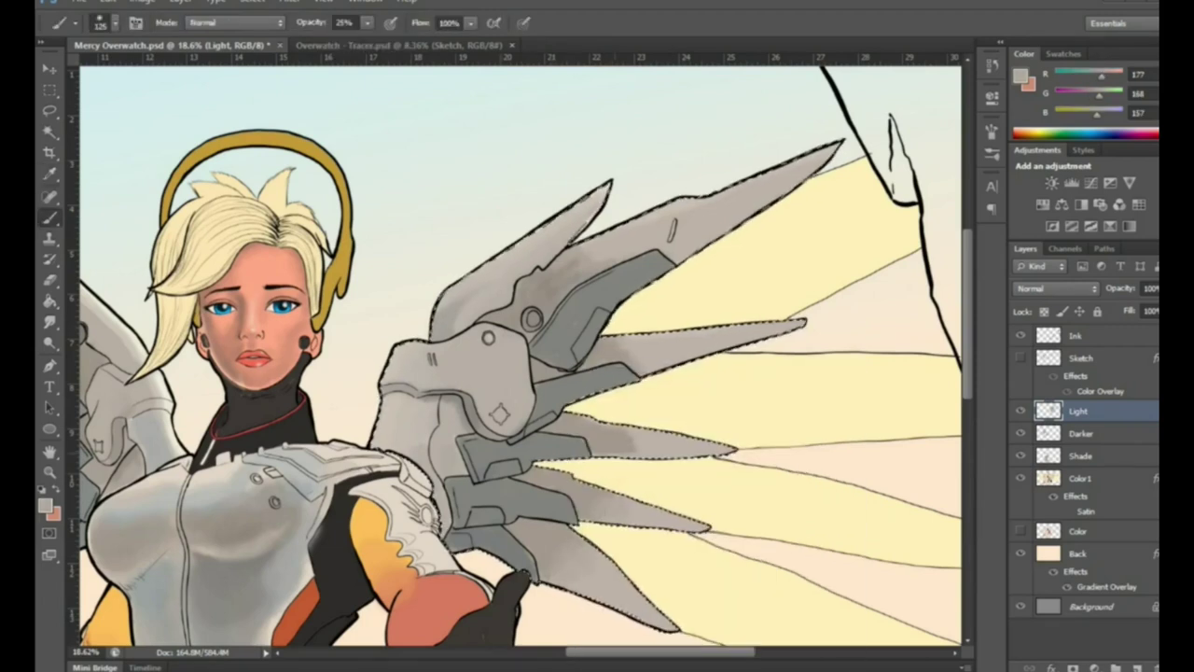
pyautogui.click(45, 505)
pyautogui.click(670, 159)
pyautogui.click(1002, 125)
pyautogui.click(45, 505)
pyautogui.click(672, 192)
pyautogui.click(1031, 125)
pyautogui.click(45, 505)
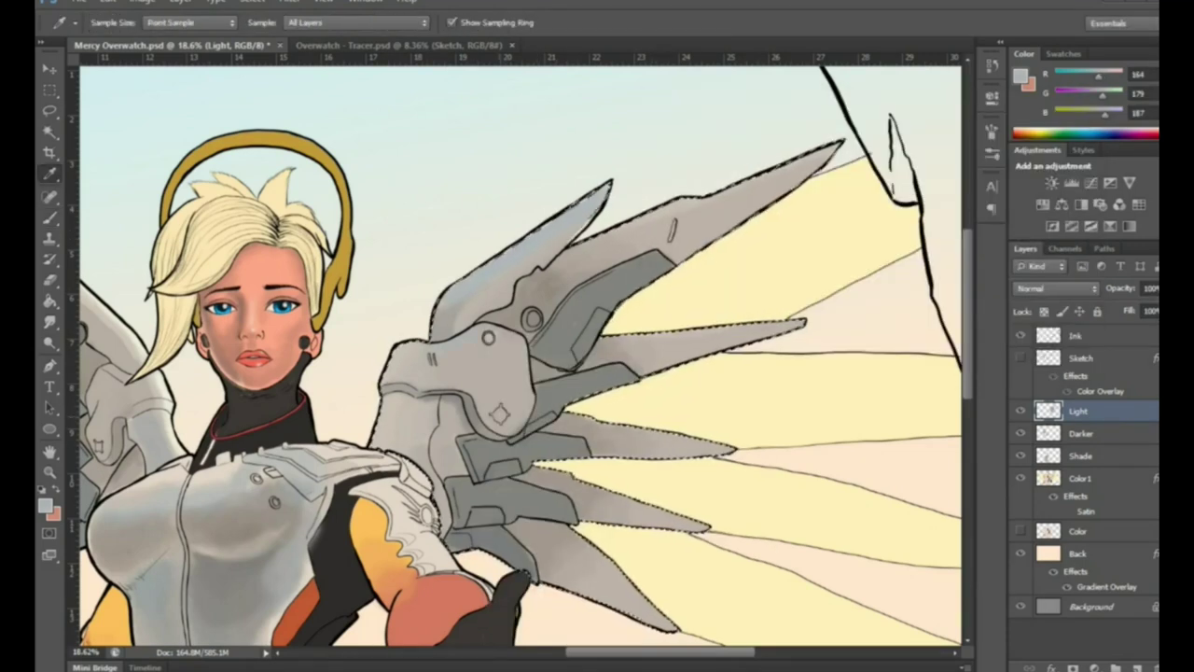
pyautogui.click(737, 214)
pyautogui.click(1064, 126)
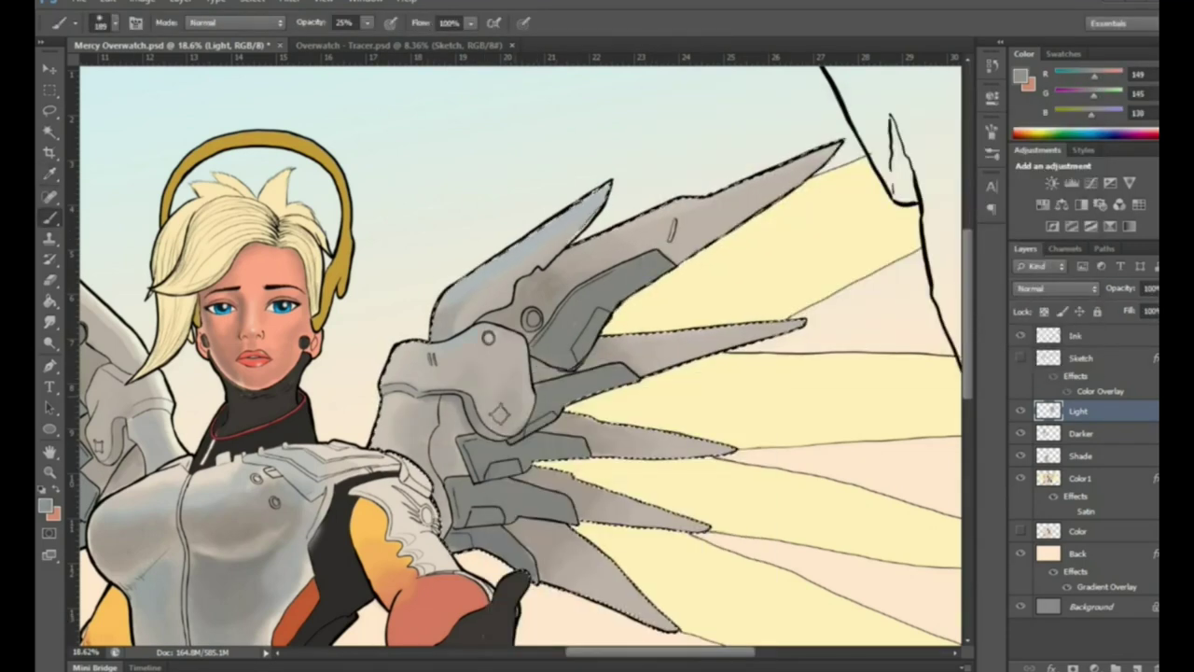
pyautogui.press('z')
pyautogui.moveTo(681, 224); pyautogui.dragTo(658, 224)
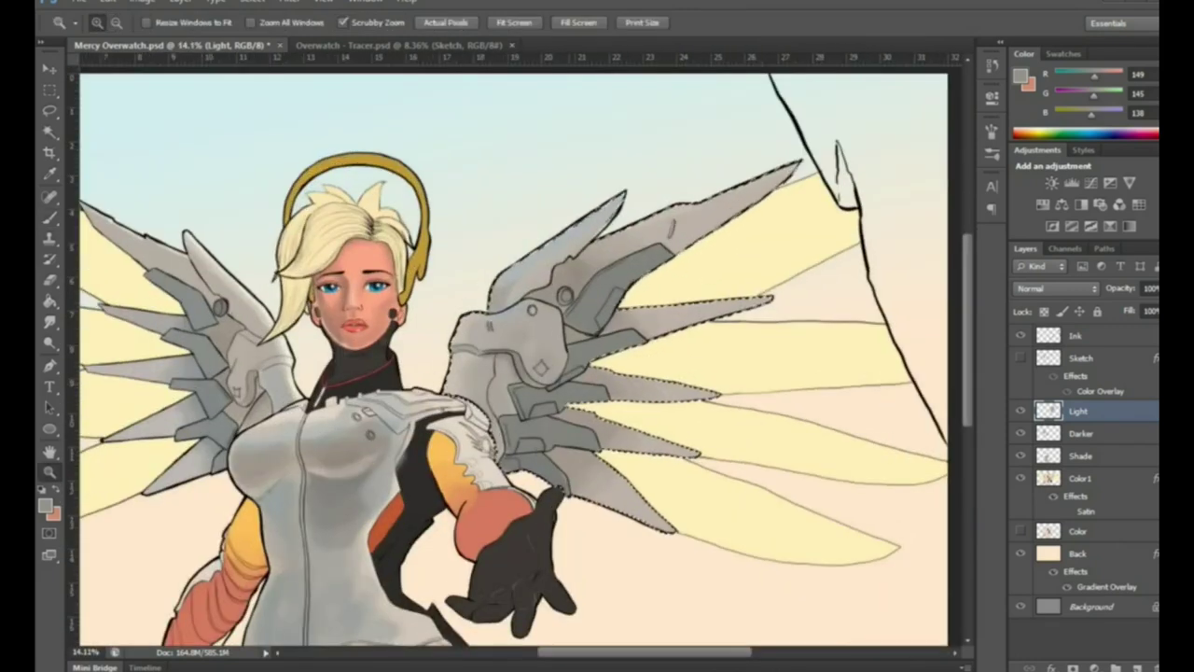
# Lasso the right wing and move it onto its own layer with Layer Via Cut
pyautogui.press('l')
pyautogui.moveTo(523, 191); pyautogui.dragTo(504, 210)
pyautogui.rightClick(621, 348)
pyautogui.click(676, 492)
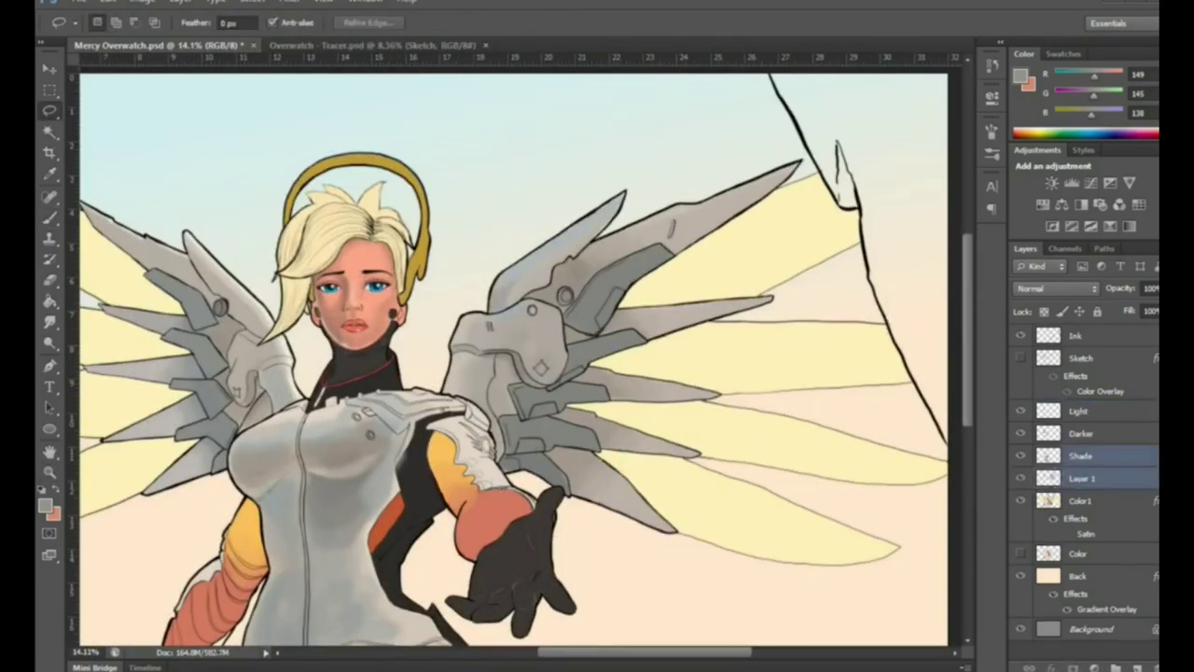
# Choose a light sky-blue highlight colour and set the brush opacity to 21%
pyautogui.press('z')
pyautogui.click(44, 505)
pyautogui.click(1035, 126)
pyautogui.press('b')
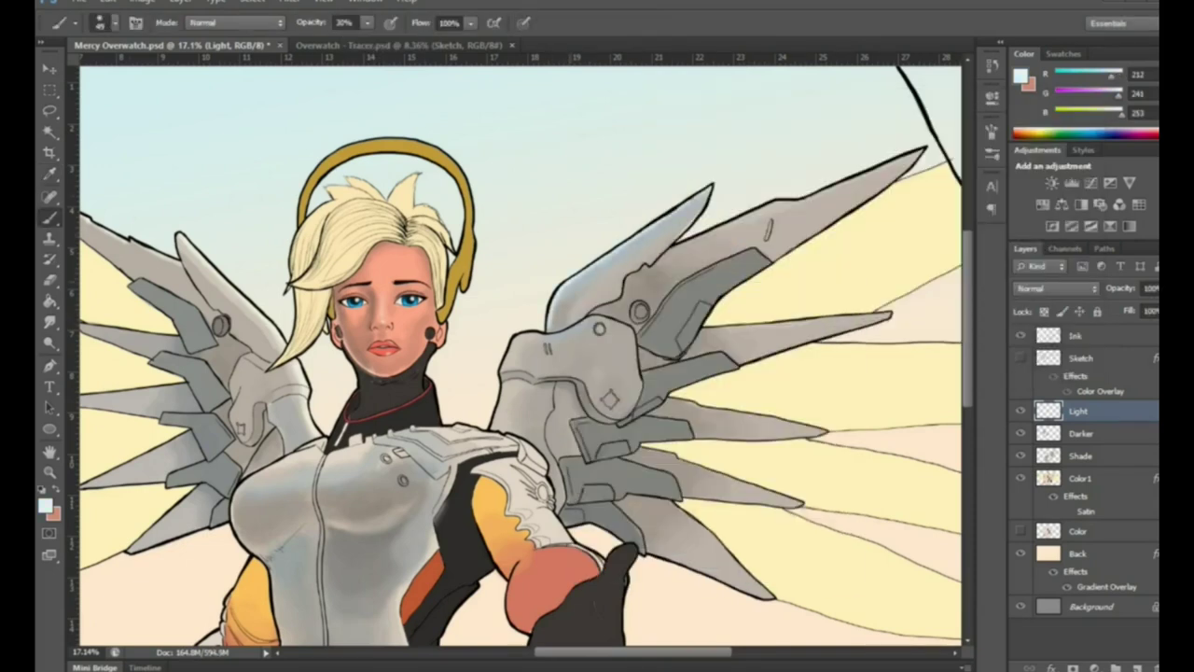
pyautogui.press('4')
pyautogui.press('5')
pyautogui.press('2')
pyautogui.press('1')
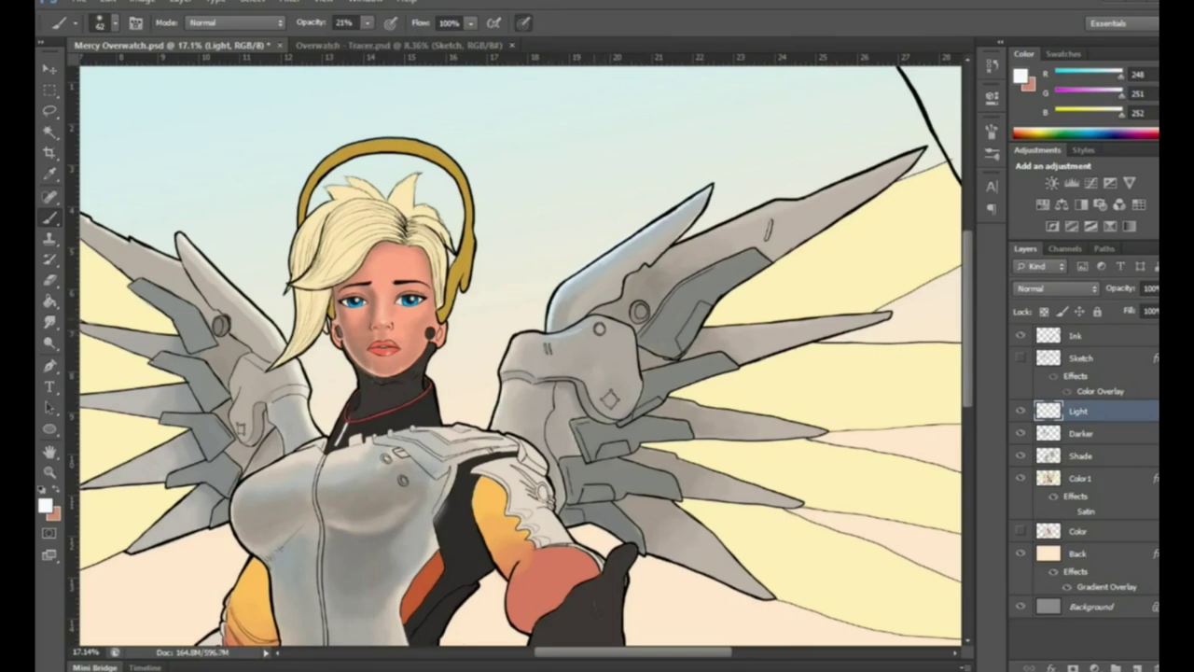
# Return to the Light layer and set up the eraser at 15% opacity
pyautogui.hotkey('alt', '[')
pyautogui.hotkey('alt', '[')
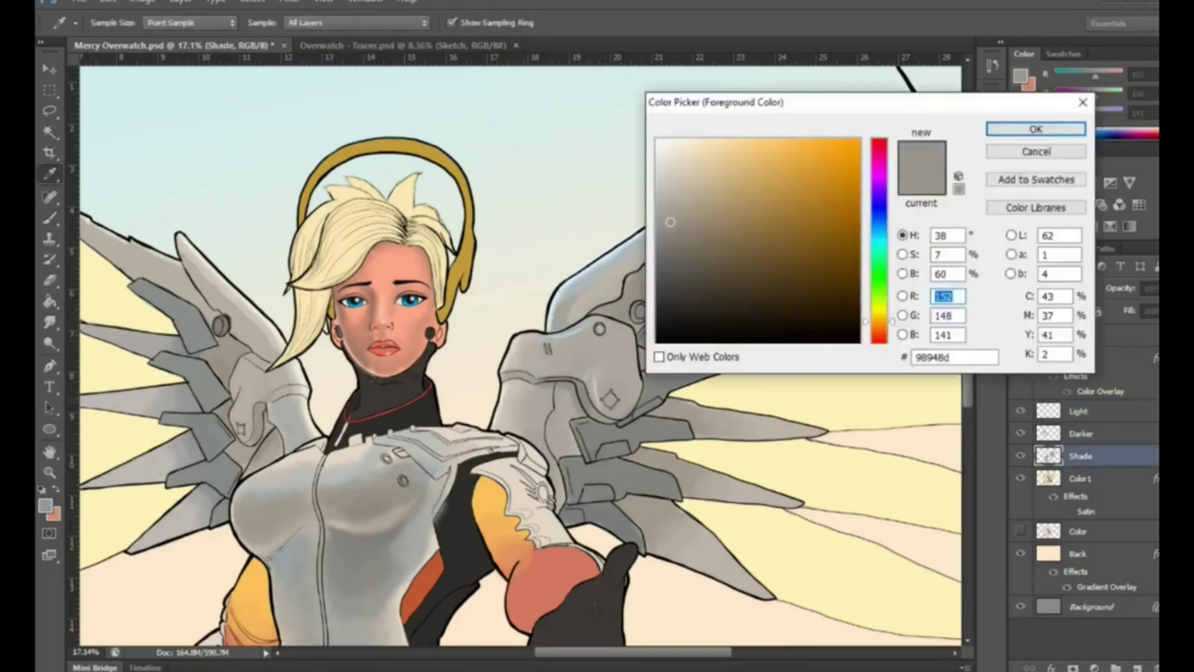
pyautogui.moveTo(522, 355)
pyautogui.mouseDown()
pyautogui.moveTo(392, 354)
pyautogui.moveTo(653, 354)
pyautogui.mouseUp()
pyautogui.hotkey('alt', ']')
pyautogui.hotkey('alt', ']')
pyautogui.press('e')
pyautogui.rightClick(411, 327)
pyautogui.press('1')
pyautogui.press('5')
pyautogui.moveTo(523, 355)
pyautogui.mouseDown()
pyautogui.moveTo(392, 354)
pyautogui.moveTo(578, 354)
pyautogui.mouseUp()
# Sample a light blue, resize the brush, and pick a lighter highlight at 57% opacity
pyautogui.press('i')
pyautogui.click(670, 164)
pyautogui.press('b')
pyautogui.rightClick(425, 366)
pyautogui.press('Escape')
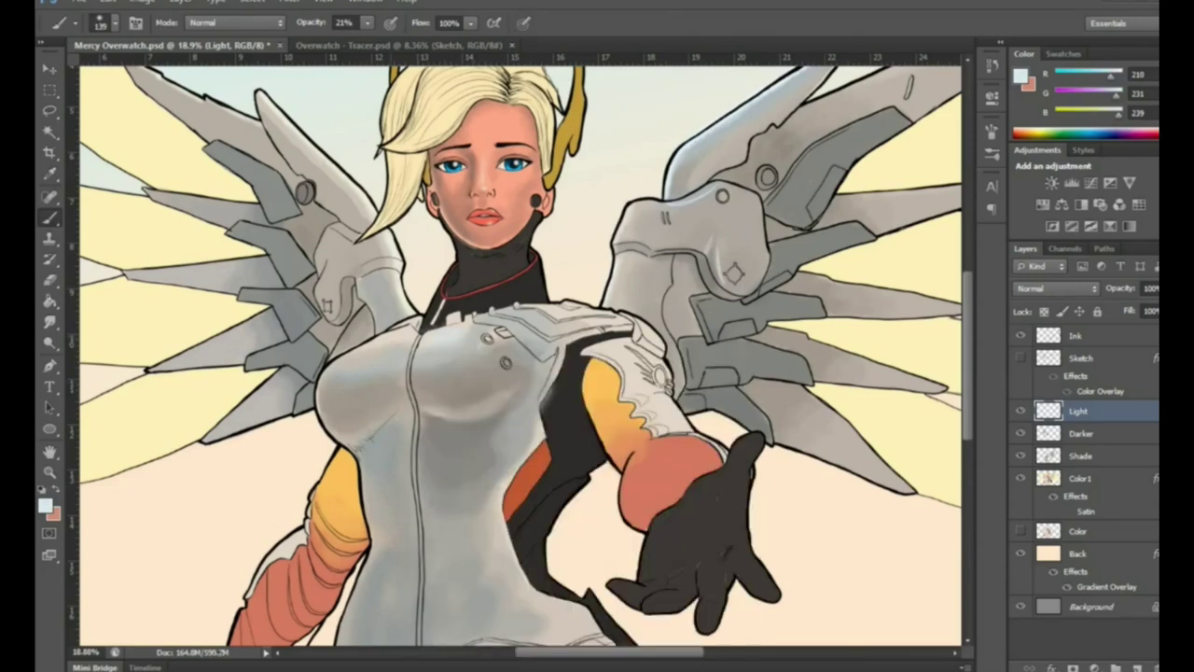
pyautogui.rightClick(471, 331)
pyautogui.press('Escape')
pyautogui.click(44, 504)
pyautogui.press('Return')
pyautogui.click(367, 22)
pyautogui.moveTo(382, 40); pyautogui.dragTo(398, 40)
# Paint highlights in pure white at 14% opacity, then light and deeper blues
pyautogui.click(44, 505)
pyautogui.click(648, 121)
pyautogui.press('Return')
pyautogui.press('1')
pyautogui.press('4')
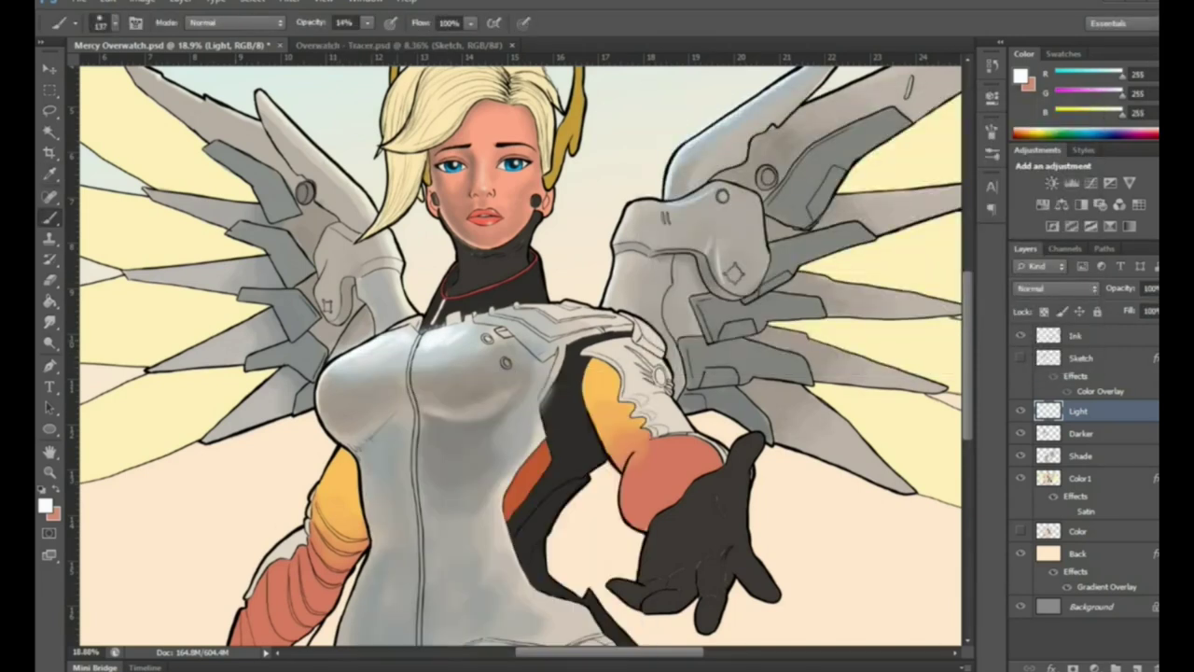
pyautogui.click(44, 505)
pyautogui.click(688, 139)
pyautogui.press('Return')
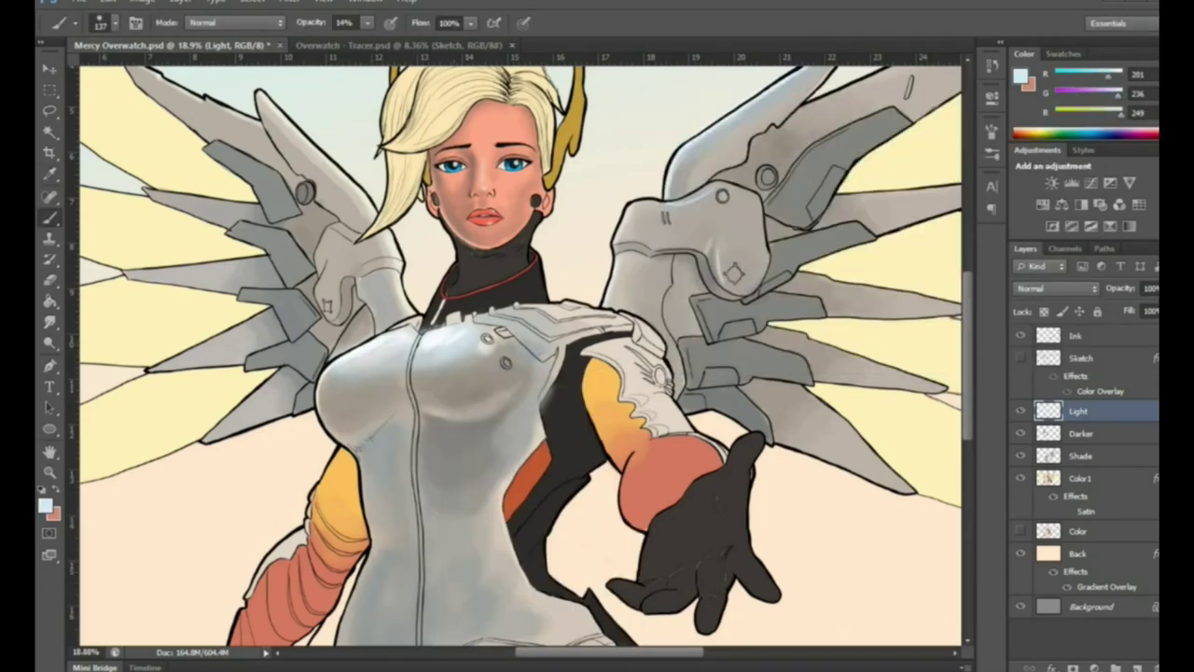
pyautogui.click(44, 504)
pyautogui.click(698, 142)
pyautogui.press('Return')
# Erase excess highlight on the chest armour
pyautogui.press('e')
pyautogui.rightClick(466, 365)
pyautogui.press('Escape')
pyautogui.moveTo(439, 349)
pyautogui.mouseDown()
pyautogui.moveTo(468, 334)
pyautogui.moveTo(374, 326)
pyautogui.mouseUp()
pyautogui.rightClick(453, 318)
pyautogui.press('Escape')
# Change a gradient stop colour in the Back layer's gradient overlay
pyautogui.press('z')
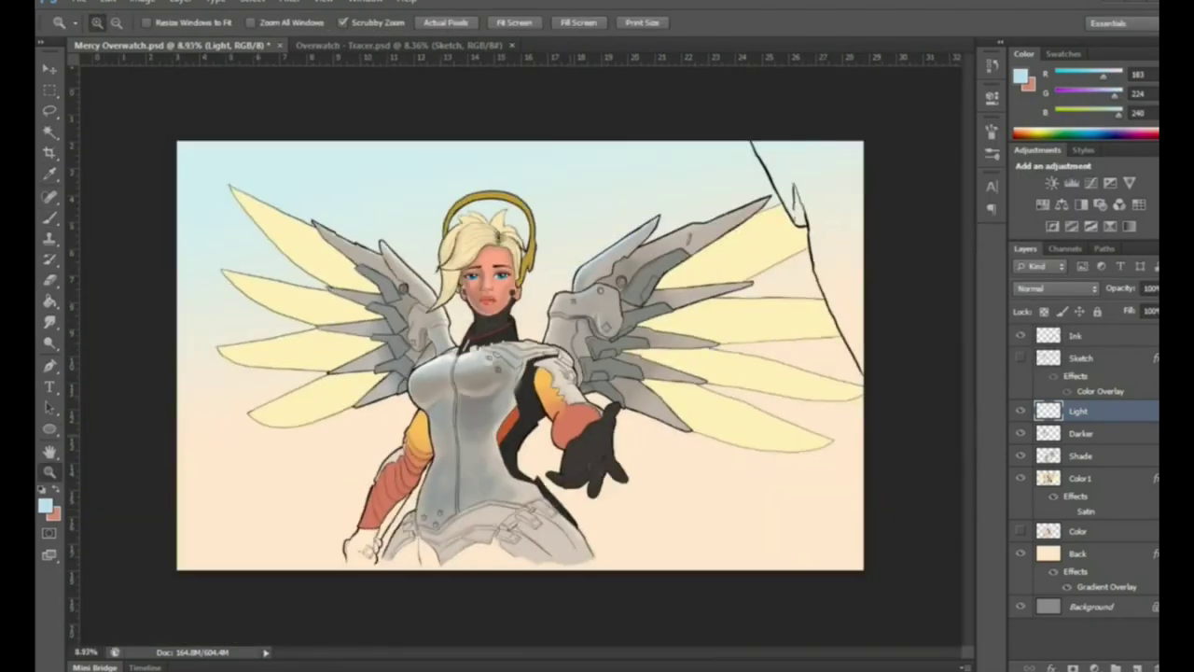
pyautogui.click(1077, 554)
pyautogui.doubleClick(1106, 587)
pyautogui.click(728, 165)
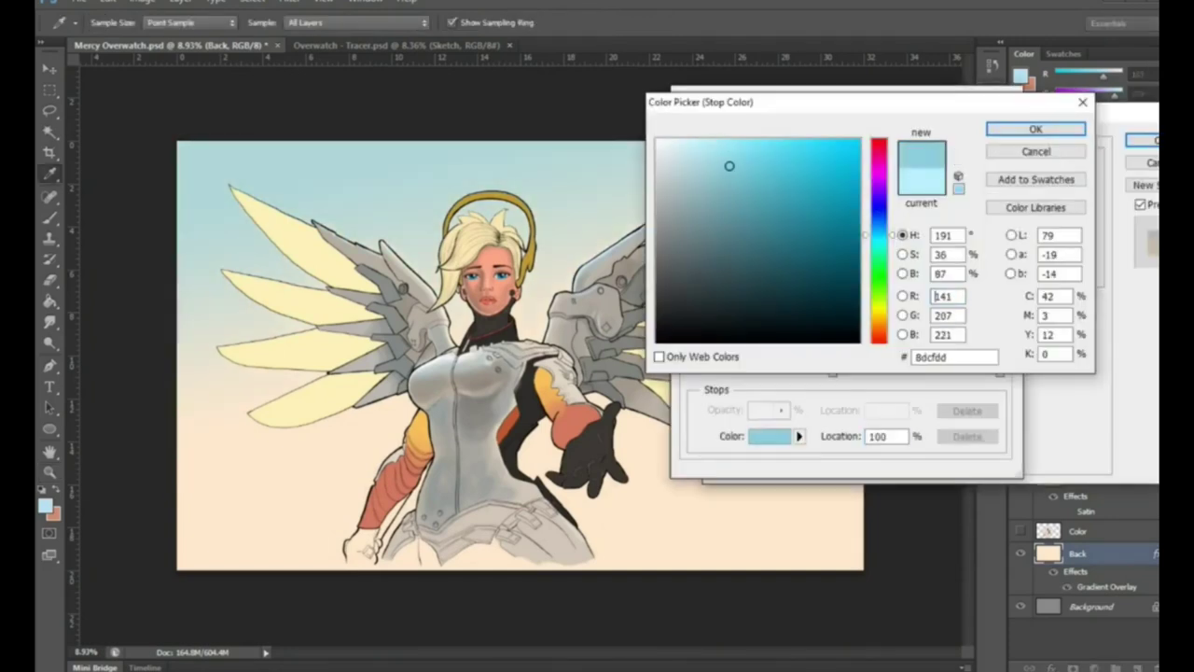
pyautogui.press('Return')
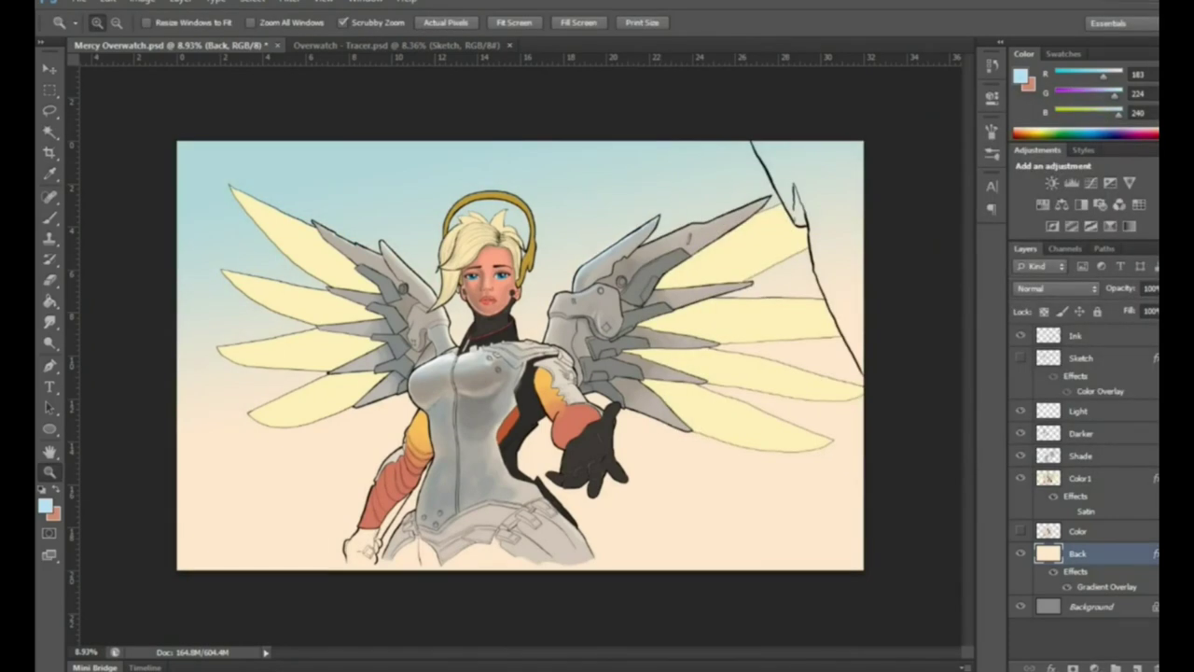
# Move to the Color1 layer and set the textured brush to full opacity
pyautogui.press('l')
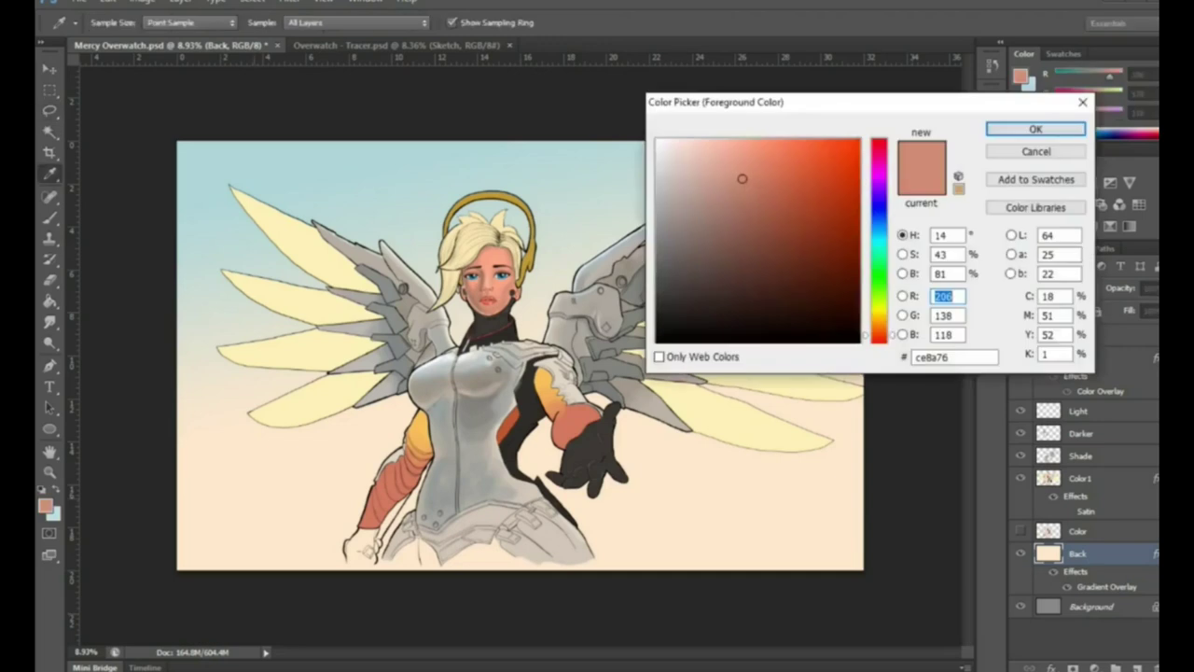
pyautogui.press('b')
pyautogui.press('F5')
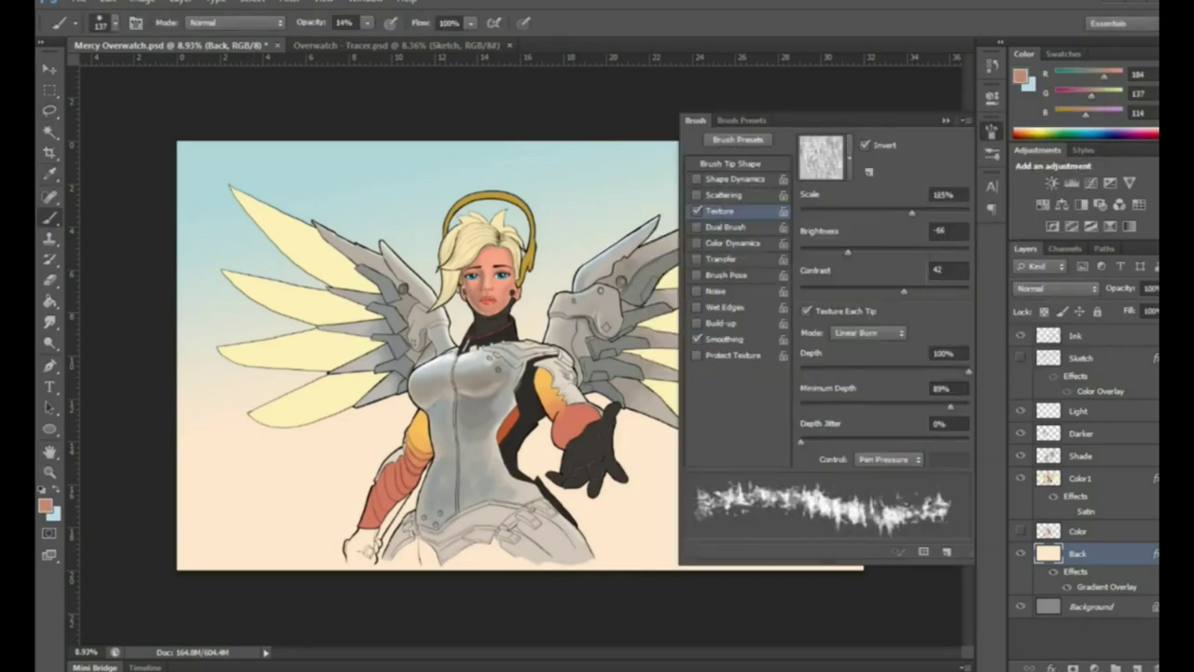
pyautogui.press('F5')
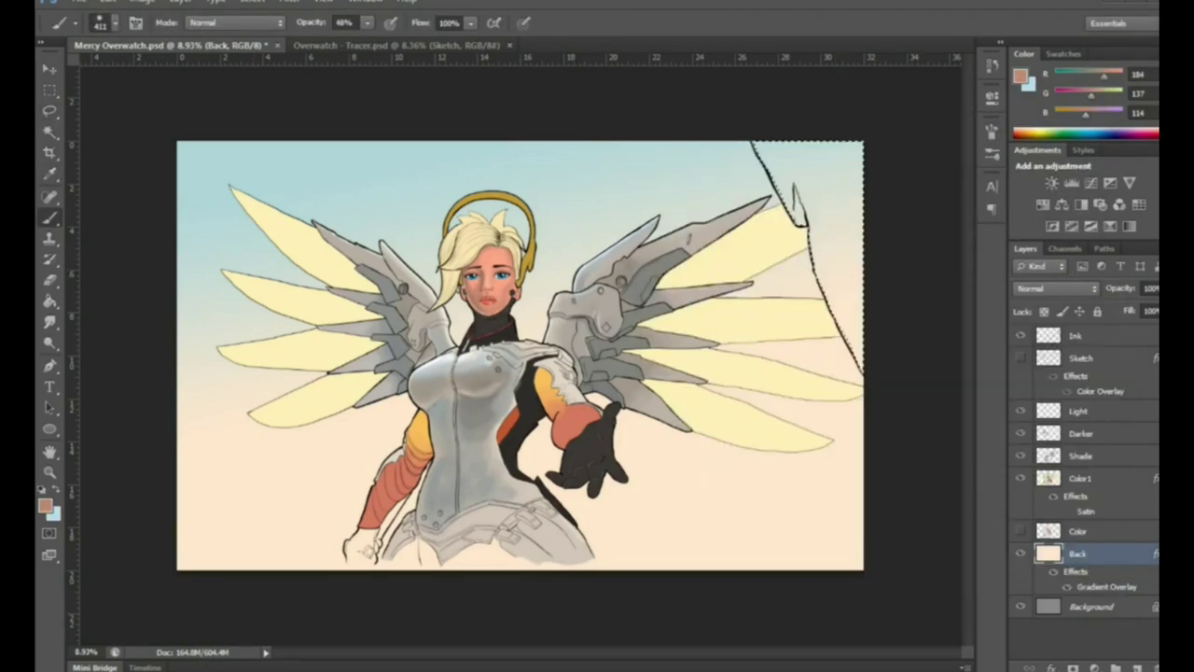
pyautogui.hotkey('alt', ']')
pyautogui.hotkey('alt', ']')
pyautogui.press('0')
pyautogui.press('F5')
# Fill the top-right rock with brown and add lighter textured strokes across it
pyautogui.press('F5')
pyautogui.press('F5')
pyautogui.press('F5')
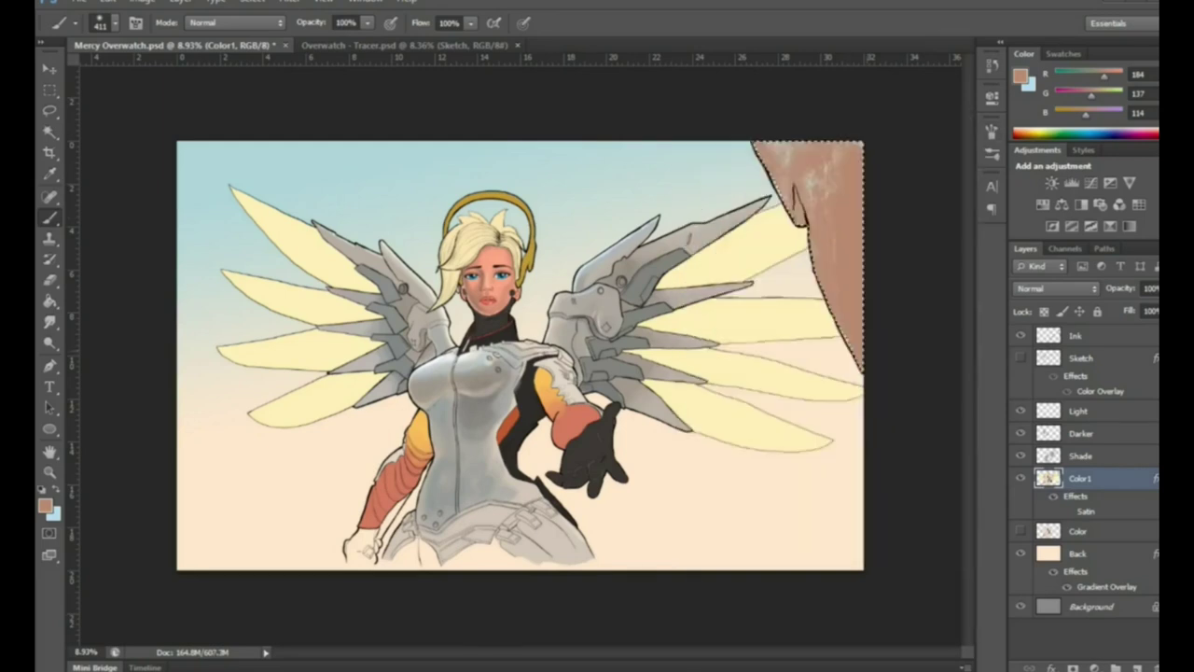
pyautogui.hotkey('alt', 'BackSpace')
pyautogui.press('F5')
pyautogui.press('F5')
pyautogui.moveTo(830, 158); pyautogui.dragTo(845, 354)
pyautogui.press('F5')
pyautogui.press('F5')
pyautogui.press('F5')
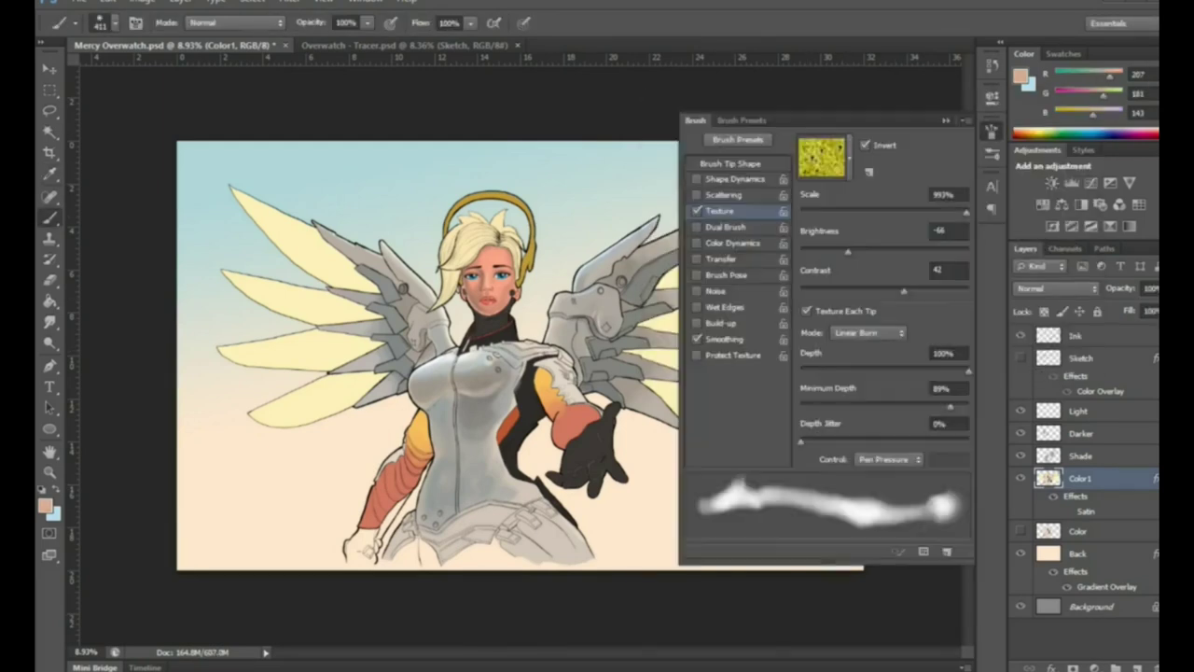
# Move to the Darker layer and choose a darker brown at reduced brush opacity
pyautogui.press('F5')
pyautogui.press('3')
pyautogui.press('3')
pyautogui.moveTo(826, 270); pyautogui.dragTo(854, 364)
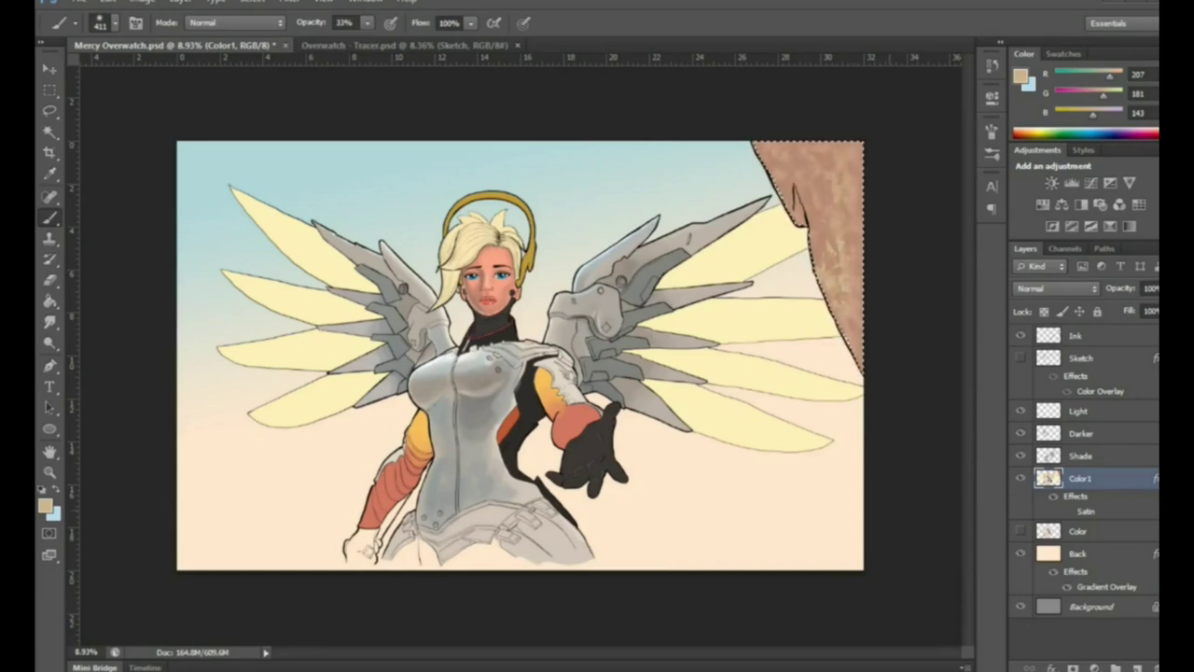
pyautogui.hotkey('alt', ']')
pyautogui.hotkey('alt', ']')
pyautogui.press('6')
pyautogui.press('8')
pyautogui.press('F5')
pyautogui.press('F5')
# Fill a lasso-outlined rock at the top-left edge with brown, then deselect
pyautogui.scroll(-1, 520, 354)
pyautogui.press('l')
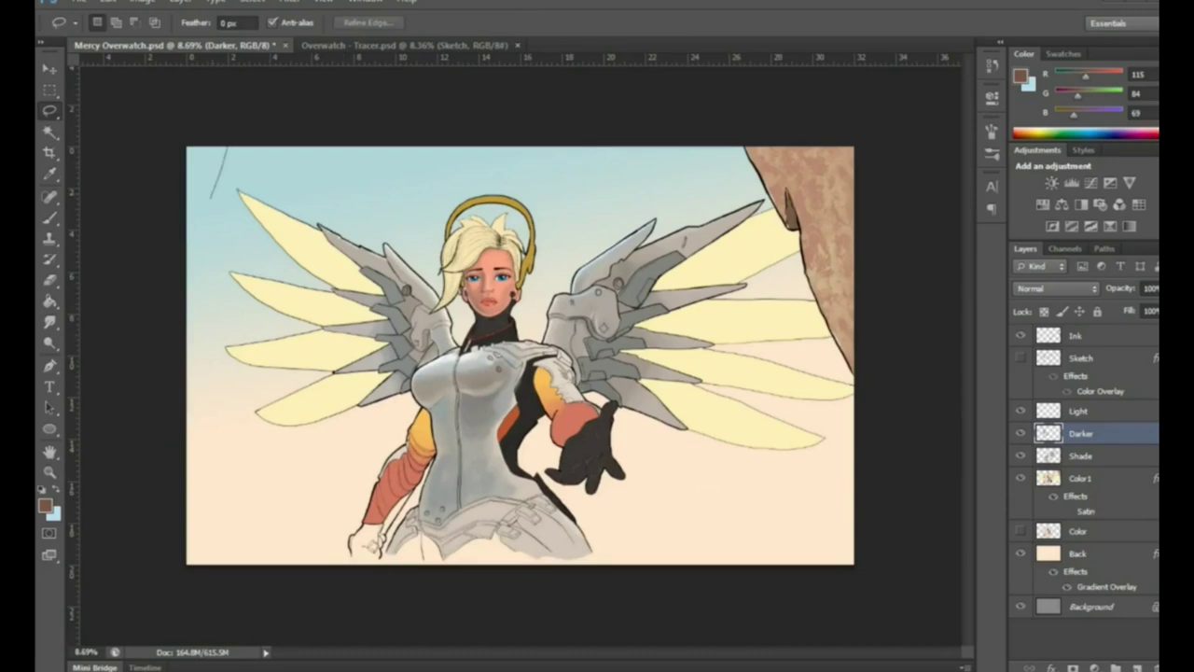
pyautogui.moveTo(230, 145); pyautogui.dragTo(185, 267)
pyautogui.press('b')
pyautogui.hotkey('alt', '[')
pyautogui.hotkey('alt', '[')
pyautogui.hotkey('alt', '[')
pyautogui.hotkey('alt', ']')
pyautogui.hotkey('alt', 'BackSpace')
pyautogui.click(44, 505)
pyautogui.click(1076, 125)
pyautogui.press('F5')
pyautogui.press('F5')
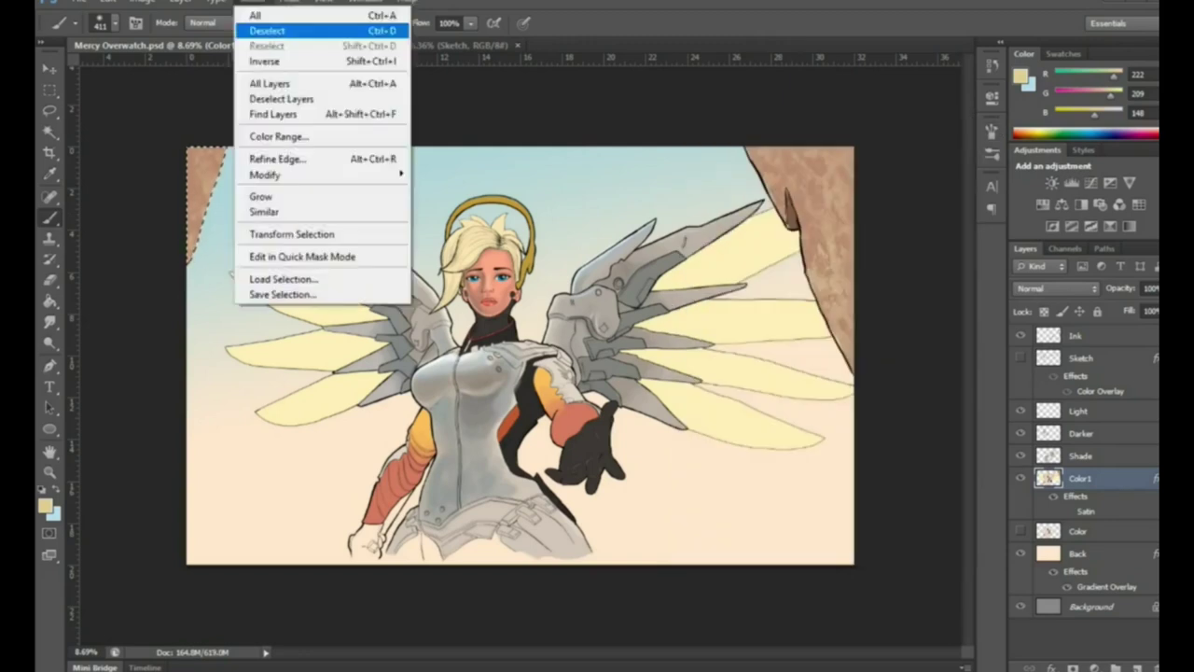
pyautogui.hotkey('ctrl', 'd')
# Outline the ground area and paint brown along the bottom right
pyautogui.press('z')
pyautogui.scroll(-2, 519, 355)
pyautogui.press('l')
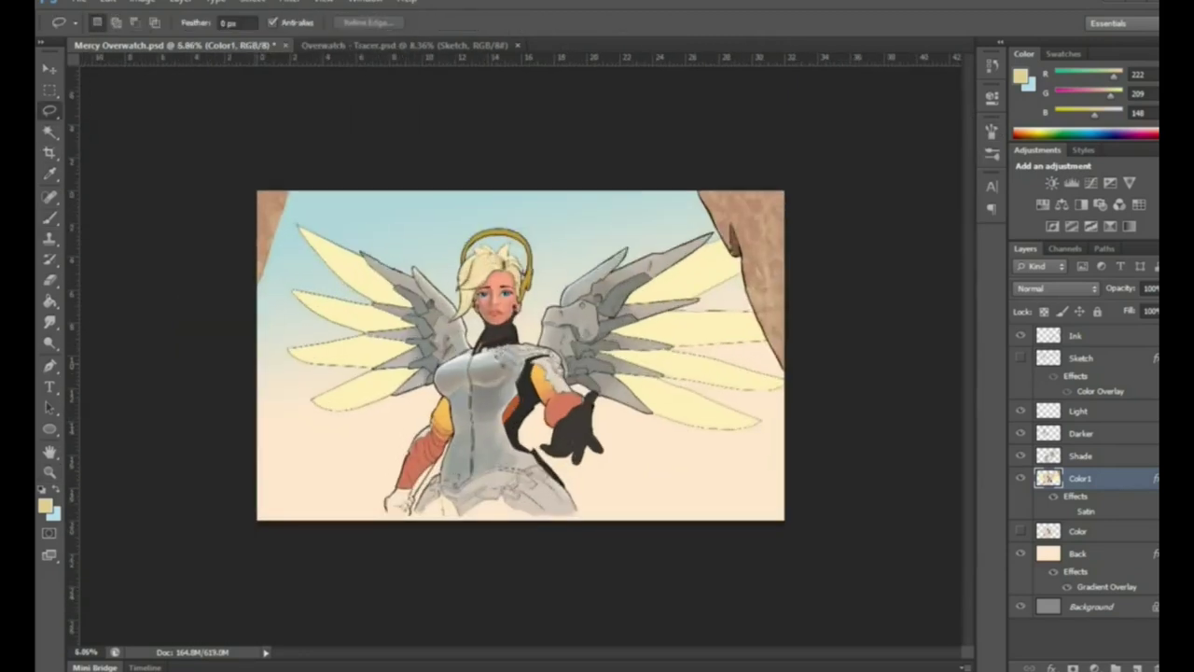
pyautogui.hotkey('ctrl', 'z')
pyautogui.moveTo(282, 308); pyautogui.dragTo(266, 387)
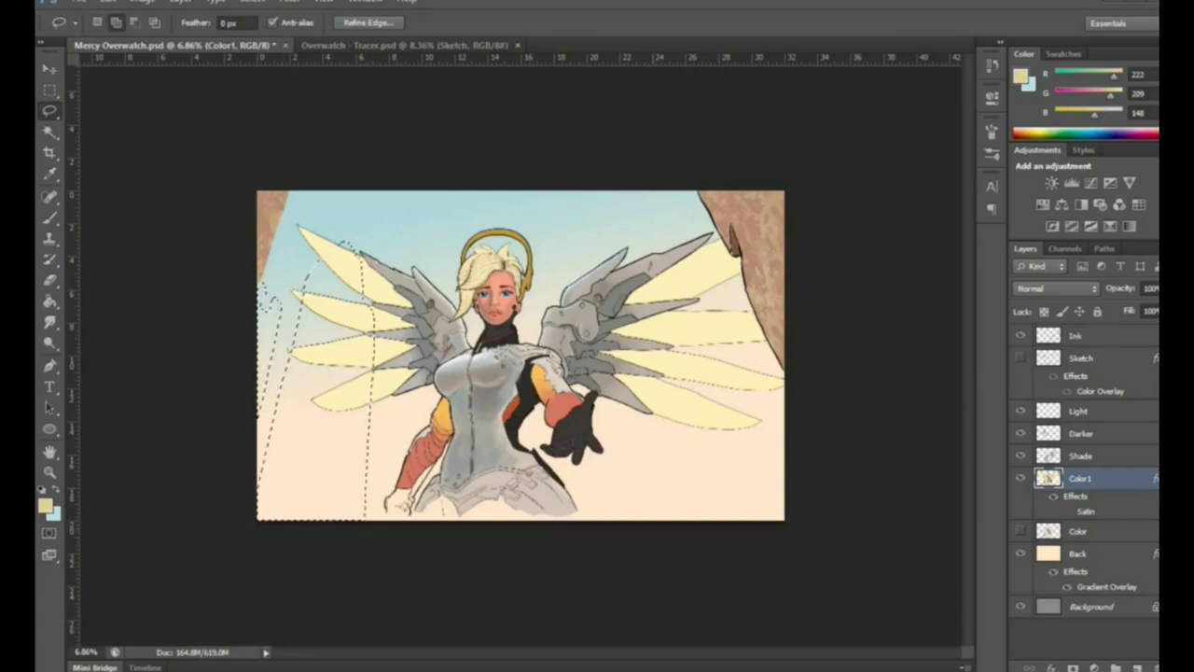
pyautogui.press('b')
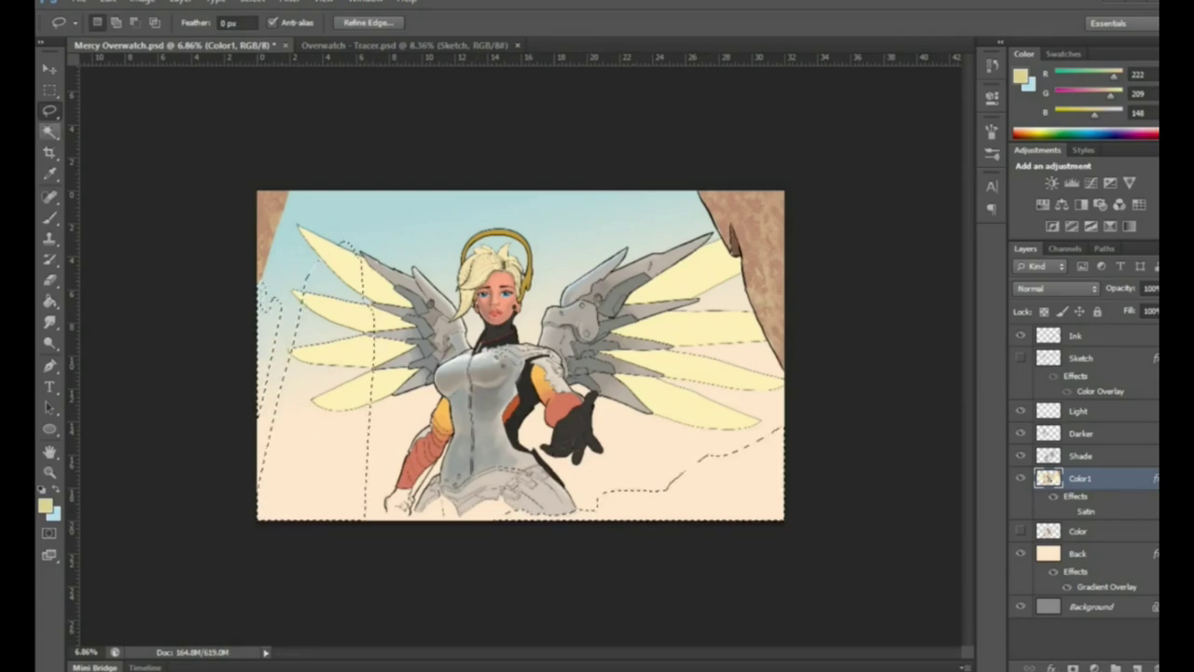
pyautogui.press('F5')
pyautogui.press('F5')
pyautogui.press('F5')
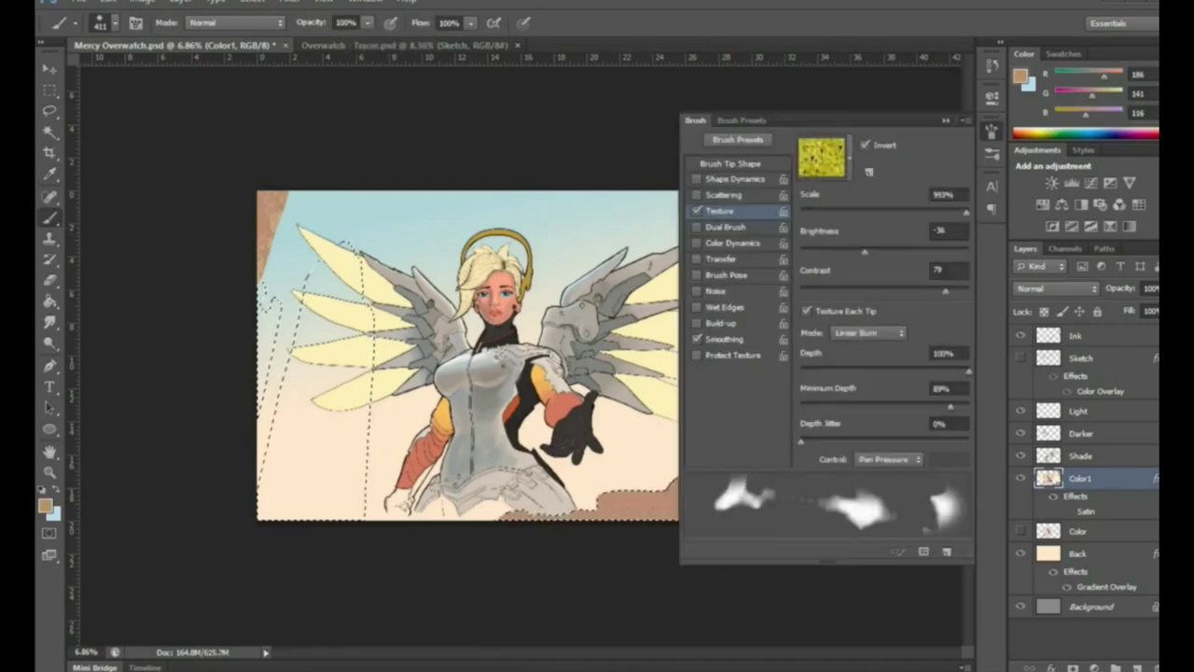
# Try blue-grey untextured shapes on the left background, then undo them
pyautogui.press('F5')
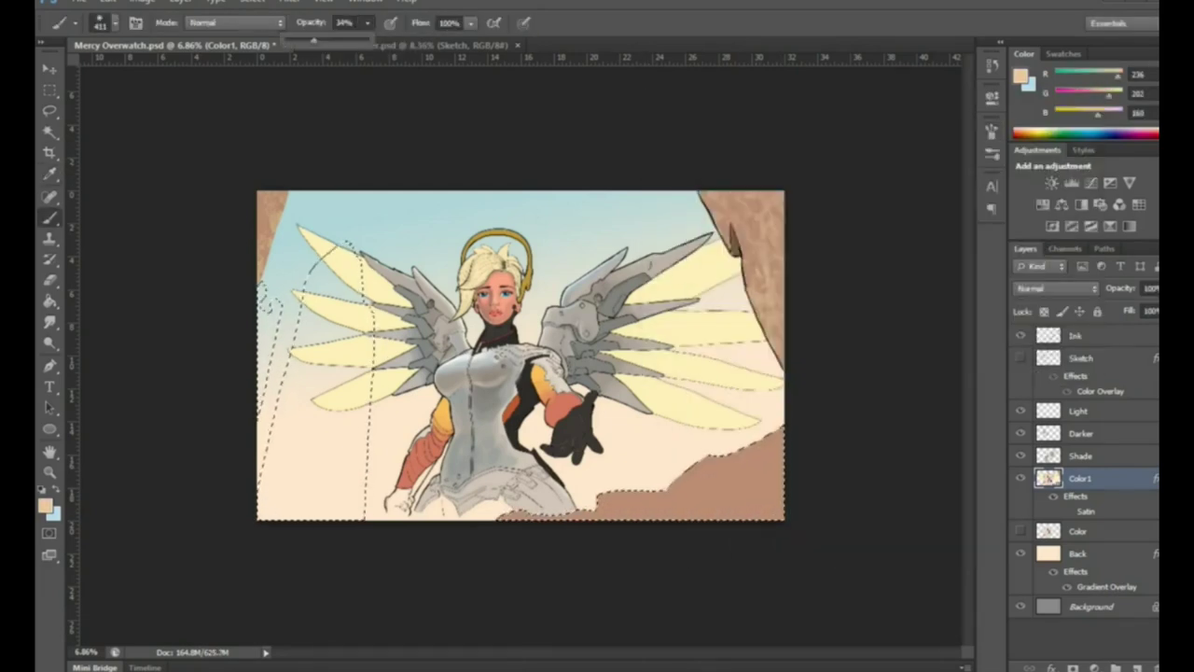
pyautogui.moveTo(653, 504); pyautogui.dragTo(775, 448)
# Paint dark brown textured strokes across the bottom ground
pyautogui.click(43, 504)
pyautogui.press('Return')
pyautogui.keyDown('alt'); pyautogui.click(747, 467); pyautogui.keyUp('alt')
pyautogui.moveTo(635, 508); pyautogui.dragTo(779, 439)
pyautogui.moveTo(696, 514); pyautogui.dragTo(779, 476)
pyautogui.moveTo(601, 508); pyautogui.dragTo(728, 499)
pyautogui.moveTo(653, 492); pyautogui.dragTo(784, 430)
pyautogui.click(44, 505)
pyautogui.press('Return')
pyautogui.press('F5')
pyautogui.click(696, 210)
pyautogui.press('F5')
pyautogui.moveTo(280, 495); pyautogui.dragTo(327, 401)
pyautogui.press('F5')
pyautogui.moveTo(299, 504)
pyautogui.mouseDown()
pyautogui.moveTo(354, 336)
pyautogui.moveTo(373, 327)
pyautogui.mouseUp()
pyautogui.hotkey('ctrl', 'alt', 'z')
pyautogui.hotkey('ctrl', 'alt', 'z')
pyautogui.hotkey('ctrl', 'alt', 'z')
pyautogui.press('F5')
# Lasso along the left wing's lower edges and paint a building shape inside
pyautogui.press('z')
pyautogui.press('l')
pyautogui.moveTo(318, 161)
pyautogui.mouseDown()
pyautogui.moveTo(411, 256)
pyautogui.moveTo(248, 235)
pyautogui.mouseUp()
pyautogui.moveTo(410, 331); pyautogui.dragTo(281, 487)
pyautogui.hotkey('ctrl', '-')
pyautogui.hotkey('ctrl', '-')
pyautogui.press('b')
pyautogui.moveTo(224, 541); pyautogui.dragTo(299, 261)
pyautogui.moveTo(318, 420)
pyautogui.mouseDown()
pyautogui.moveTo(252, 551)
pyautogui.moveTo(210, 289)
pyautogui.moveTo(229, 504)
pyautogui.mouseUp()
# Switch brush tip and paint a sampled pale grey along the building's left edge
pyautogui.rightClick(272, 371)
pyautogui.keyDown('alt'); pyautogui.click(214, 308); pyautogui.keyUp('alt')
pyautogui.click(49, 471)
pyautogui.hotkey('ctrl', '-')
pyautogui.press('i')
pyautogui.click(528, 487)
pyautogui.press('b')
pyautogui.rightClick(304, 293)
pyautogui.moveTo(275, 289); pyautogui.dragTo(280, 448)
pyautogui.press('z')
pyautogui.moveTo(521, 356); pyautogui.dragTo(541, 355)
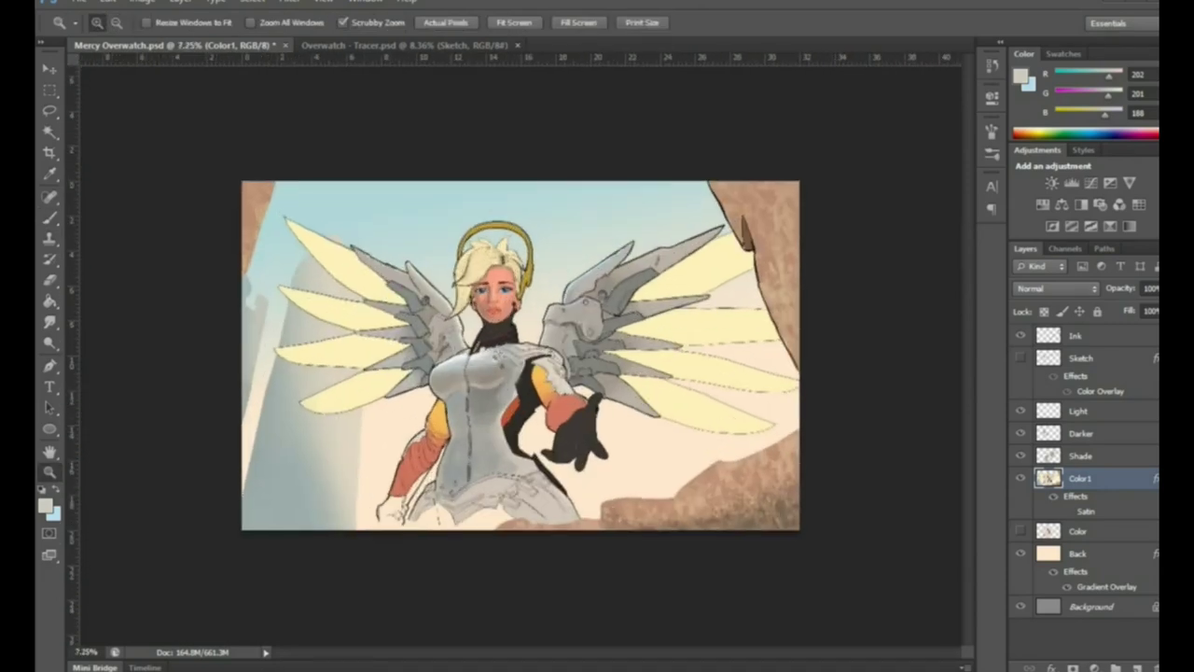
# Pick tan, then dark brown, and lower the brush opacity to about 40%
pyautogui.press('l')
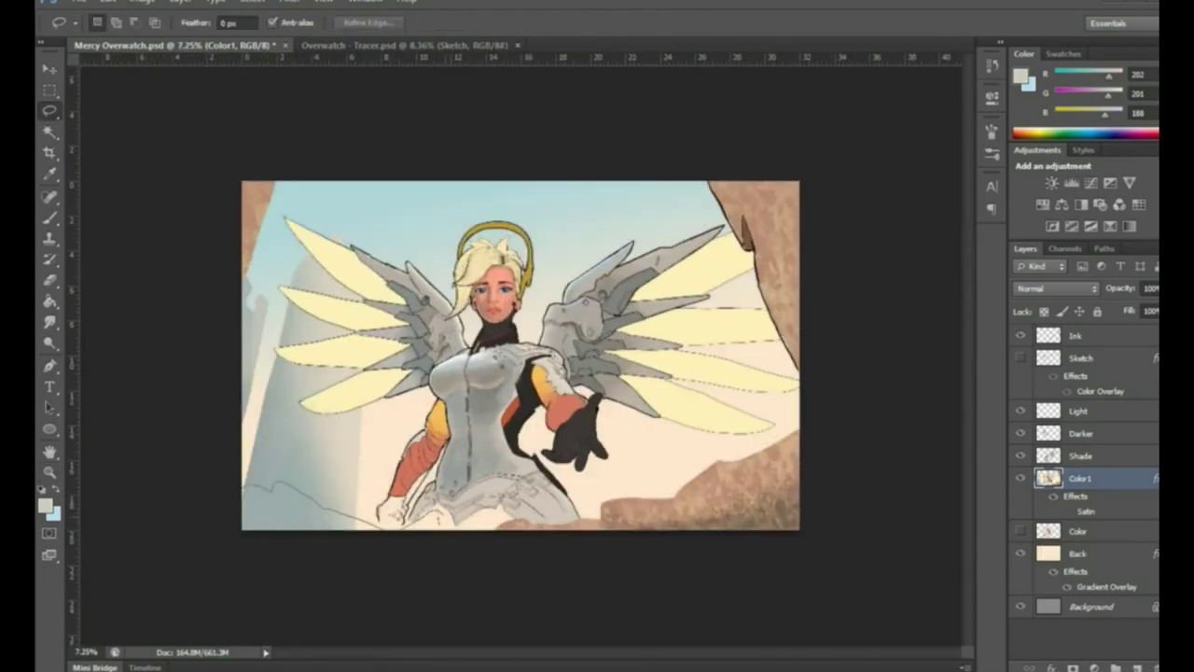
pyautogui.press('i')
pyautogui.press('b')
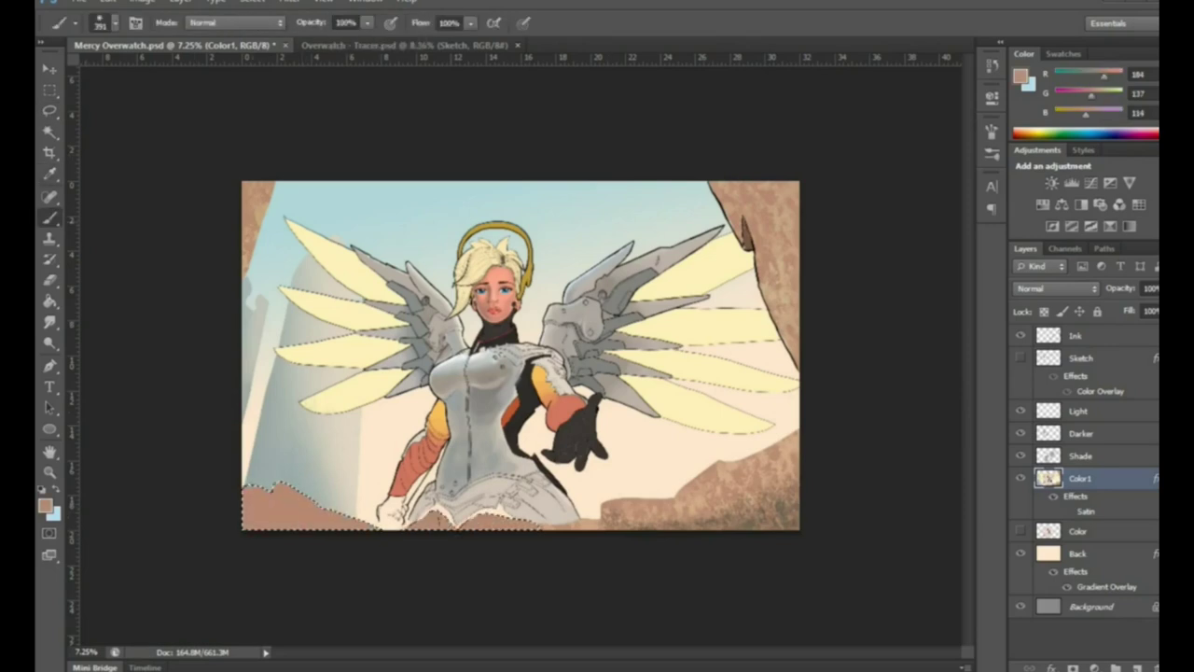
pyautogui.click(43, 505)
pyautogui.press('Return')
pyautogui.press('b')
pyautogui.press('F5')
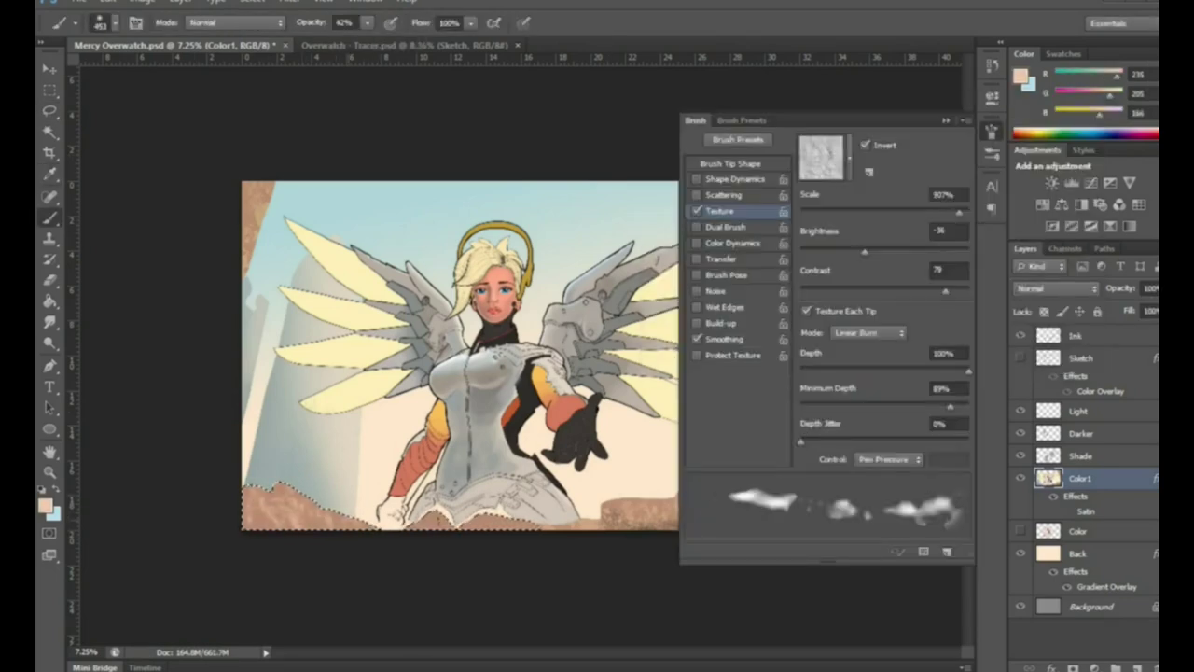
pyautogui.click(44, 505)
pyautogui.click(712, 286)
pyautogui.press('Return')
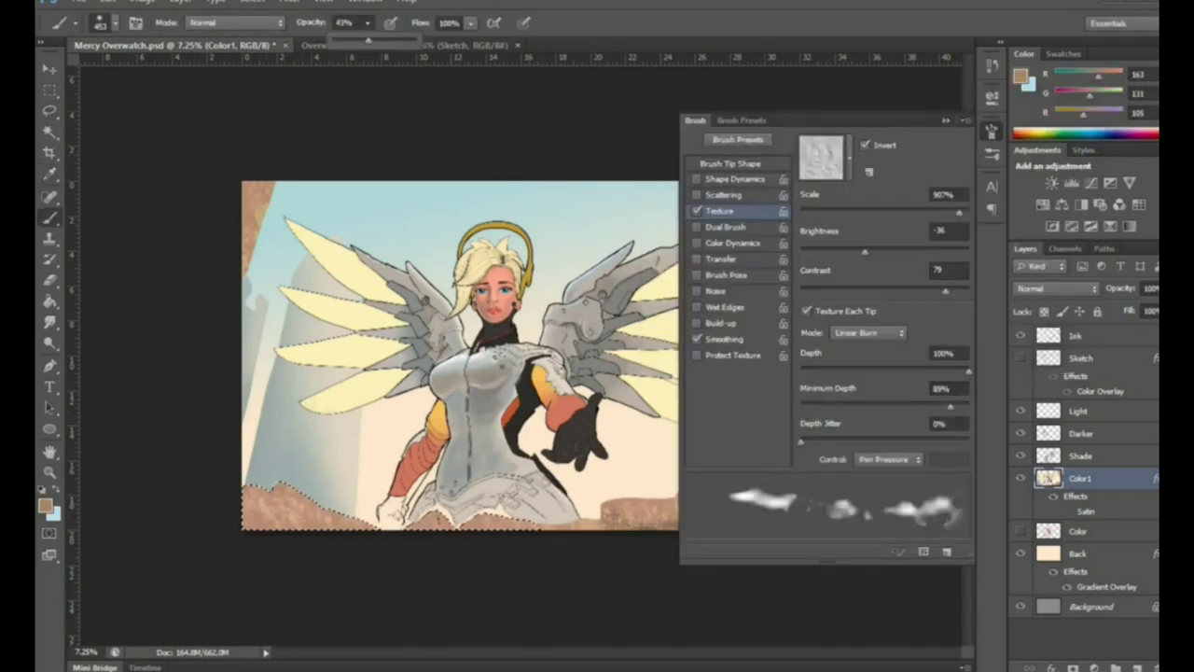
# Add a new Glow layer for the backlight
pyautogui.press('F5')
pyautogui.press('z')
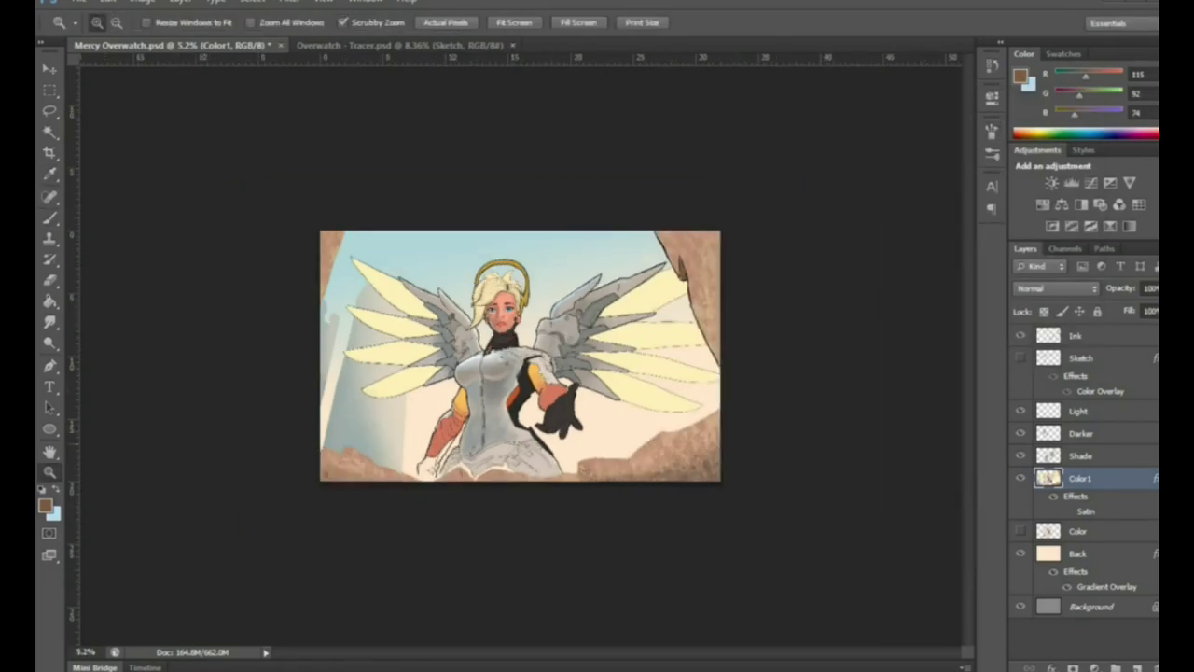
pyautogui.hotkey('ctrl', 'shift', 'n')
pyautogui.write('Glow')
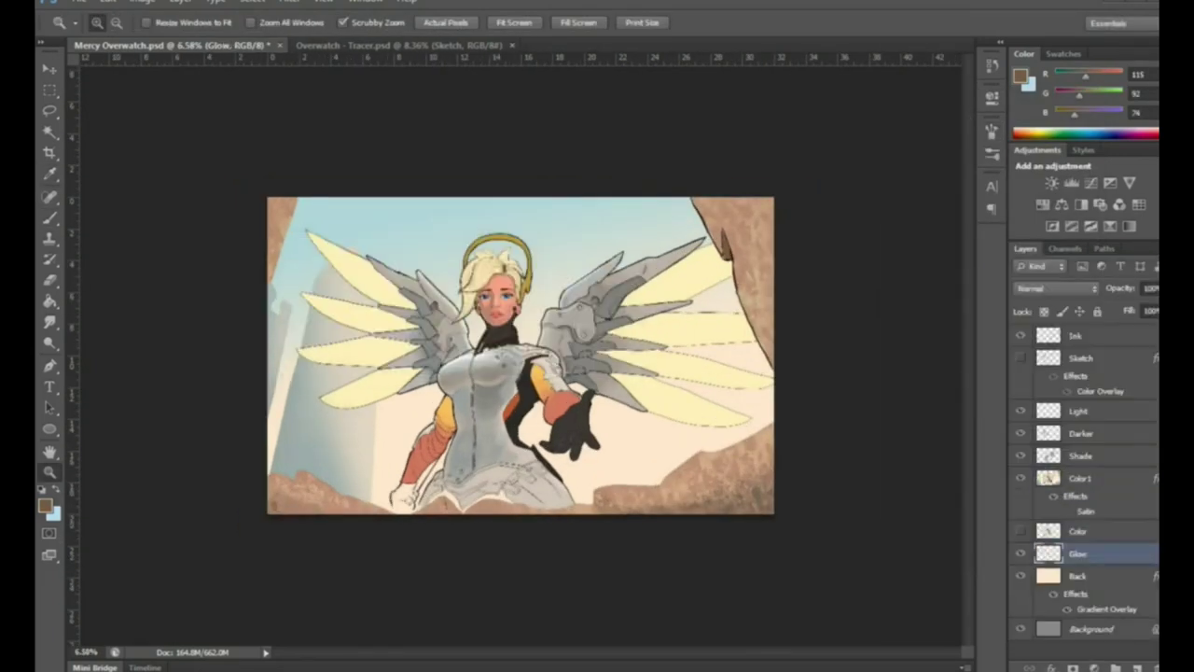
# Recolour the Back layer's Gradient Overlay stops to light blue and a darker blue
pyautogui.doubleClick(832, 372)
pyautogui.moveTo(869, 329); pyautogui.dragTo(868, 228)
pyautogui.click(1035, 127)
pyautogui.doubleClick(999, 370)
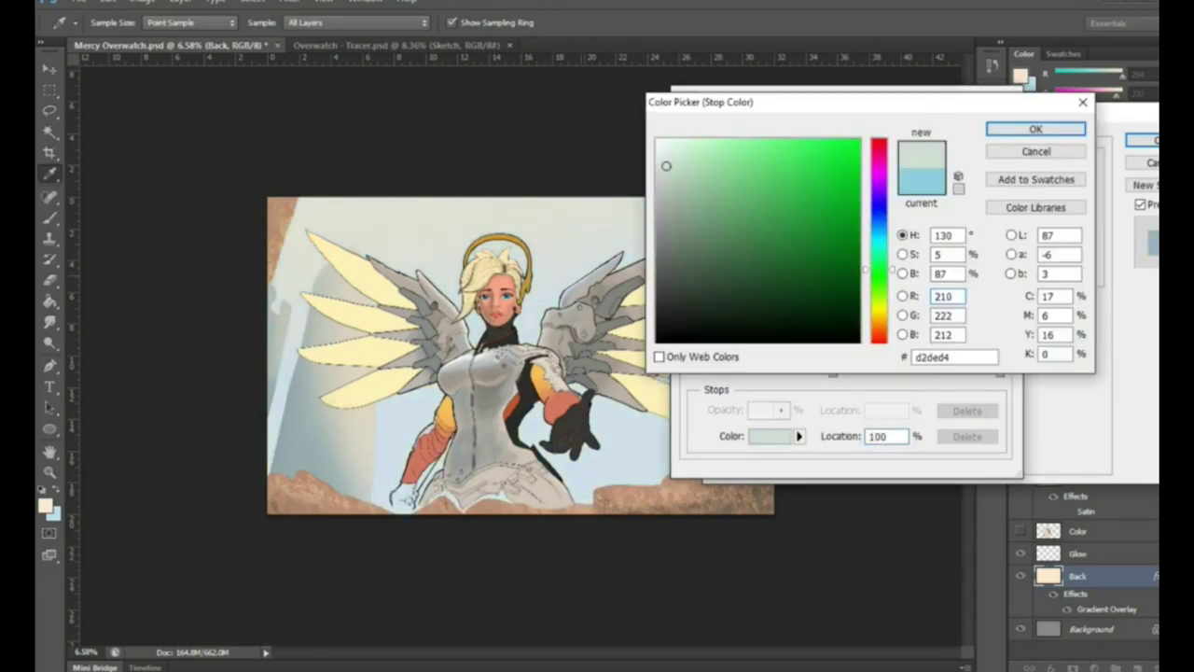
pyautogui.click(765, 187)
pyautogui.click(997, 125)
pyautogui.click(1143, 139)
# On the Glow layer, set a pale cream colour and a soft brush at 40% opacity
pyautogui.click(1078, 554)
pyautogui.click(44, 505)
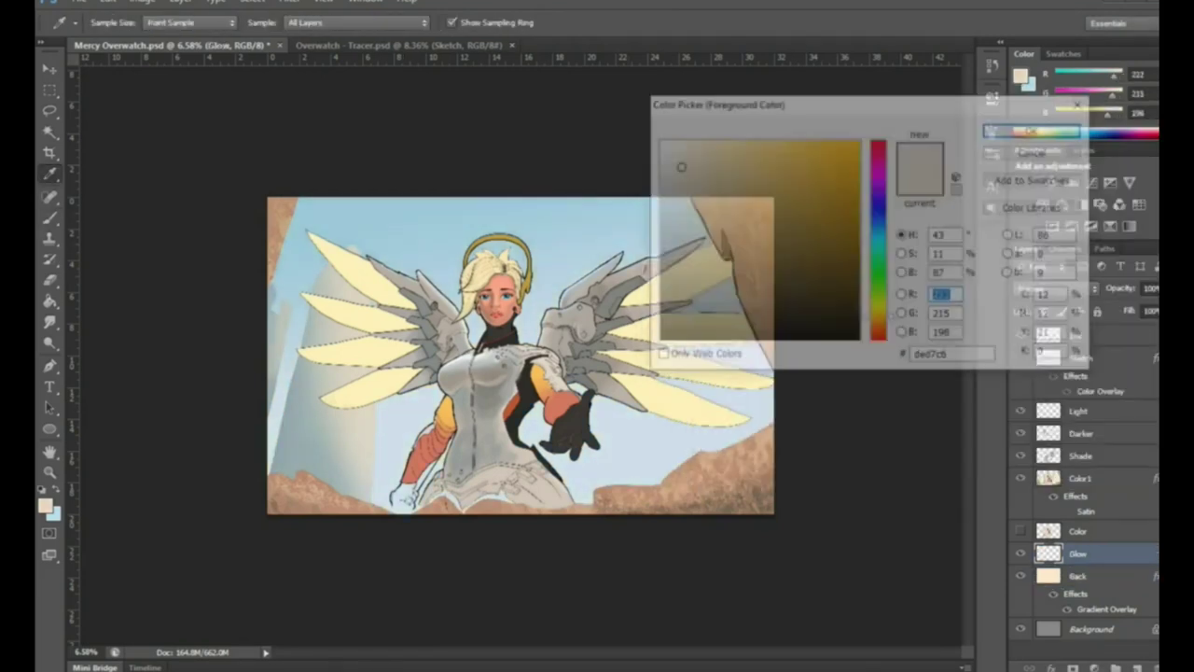
pyautogui.click(1034, 125)
pyautogui.press('b')
pyautogui.rightClick(522, 373)
pyautogui.press('Escape')
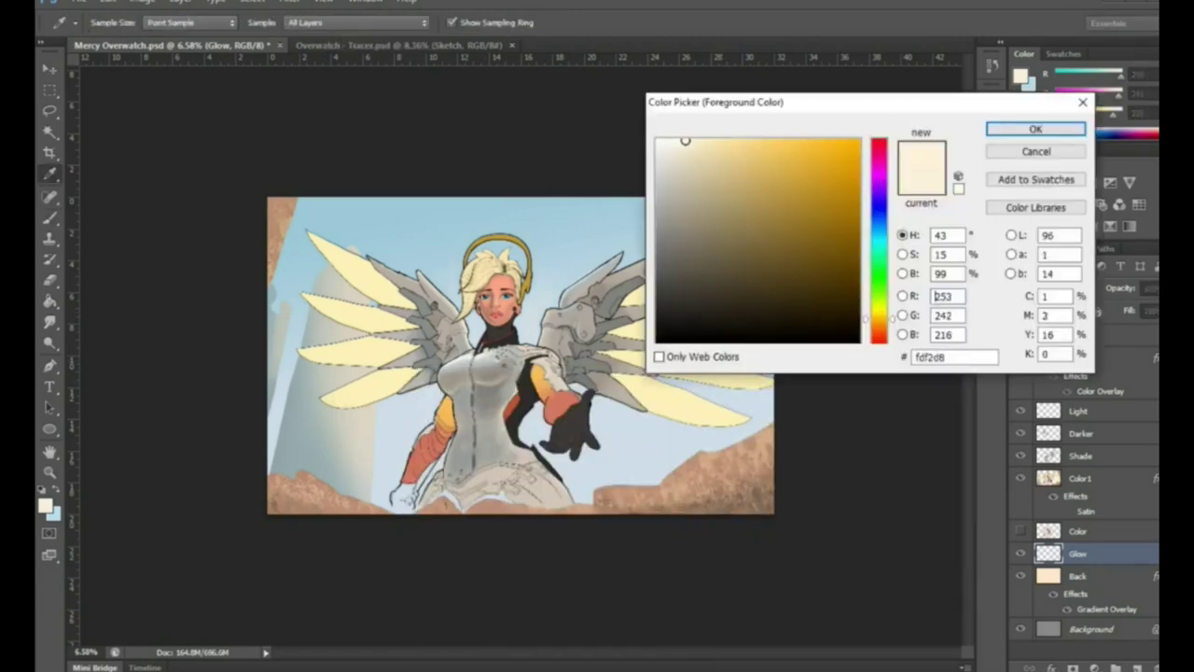
# Paint a soft cream glow behind the torso, left arm and beside the head, erasing excess
pyautogui.moveTo(383, 415); pyautogui.dragTo(425, 390)
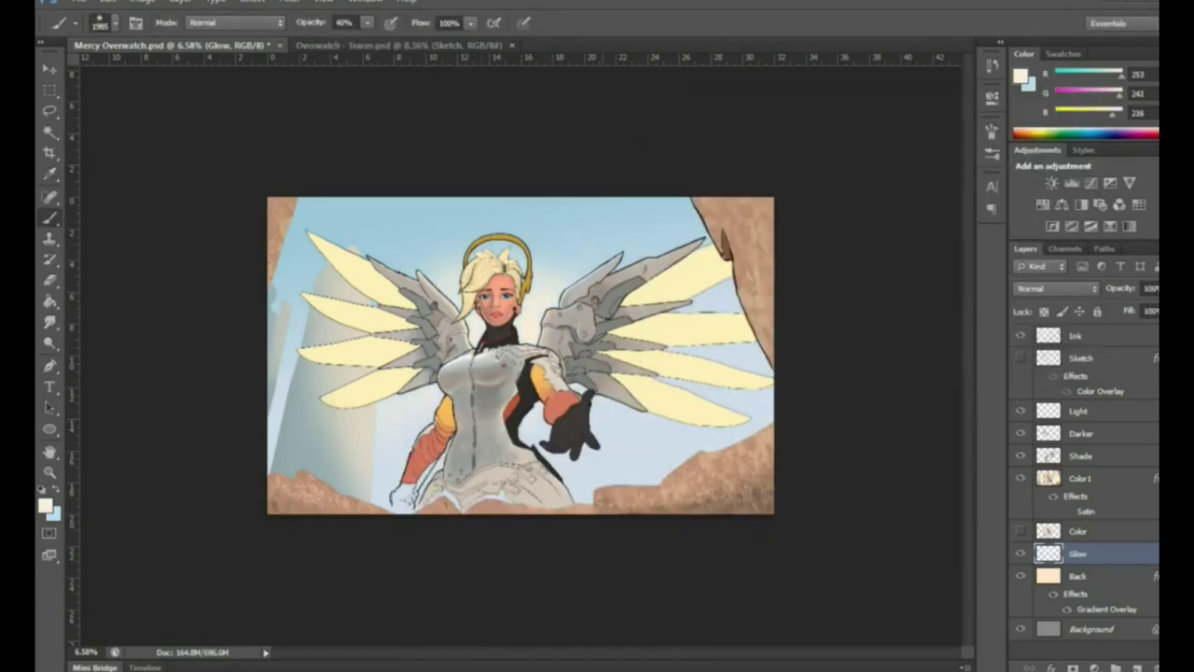
pyautogui.moveTo(403, 438); pyautogui.dragTo(431, 392)
pyautogui.moveTo(384, 284)
pyautogui.mouseDown()
pyautogui.moveTo(552, 206)
pyautogui.moveTo(538, 239)
pyautogui.moveTo(550, 294)
pyautogui.mouseUp()
pyautogui.press('e')
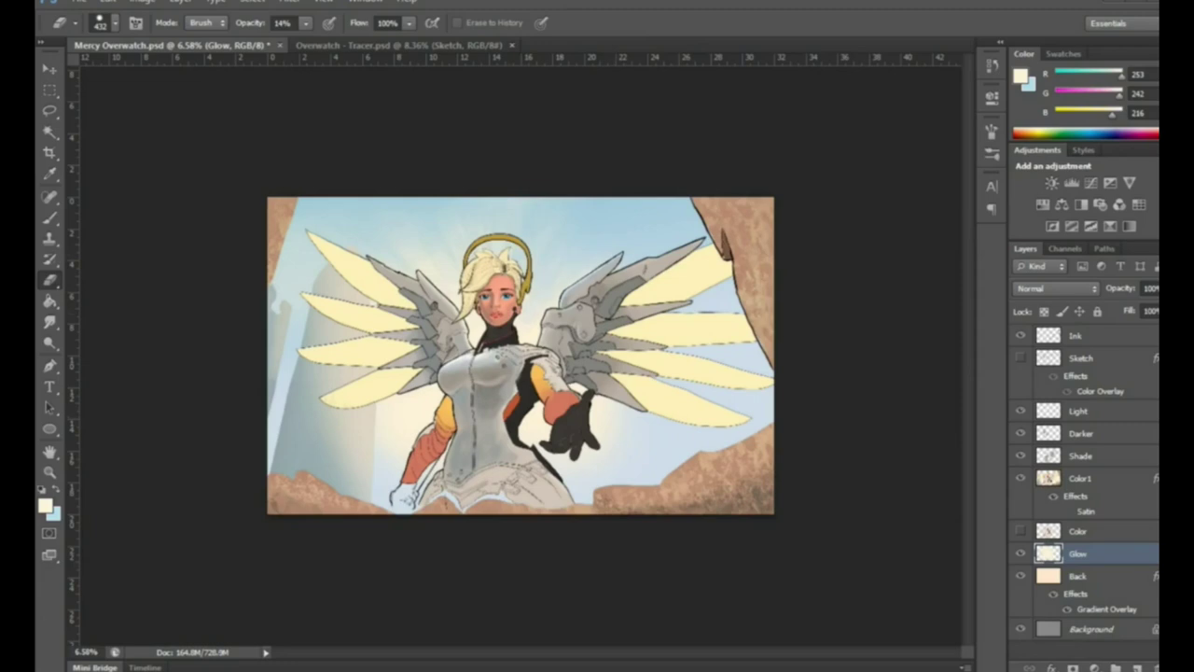
pyautogui.press('b')
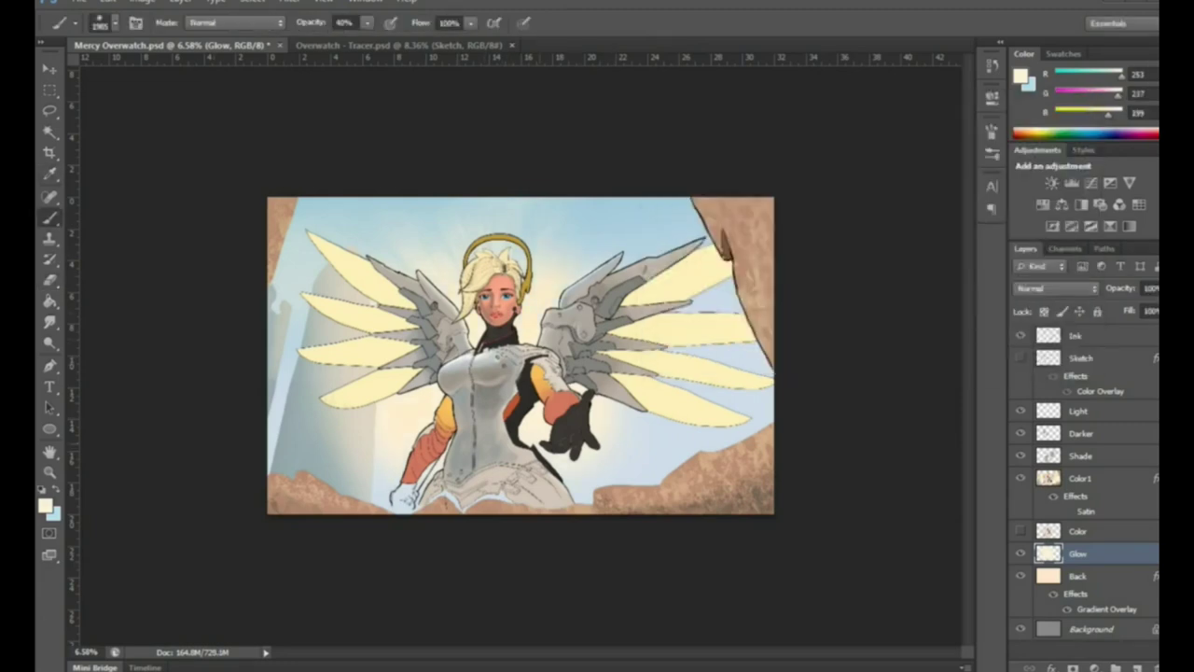
pyautogui.press('e')
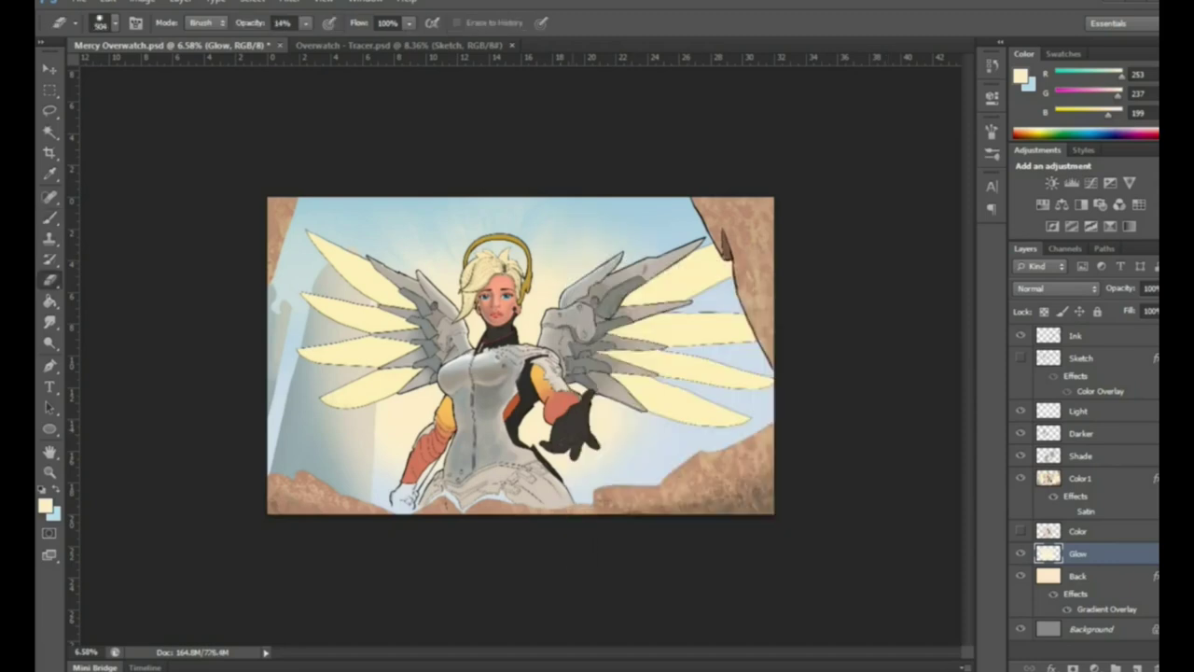
# Add an Outer Glow to the Glow layer alongside its Inner Glow
pyautogui.doubleClick(1120, 554)
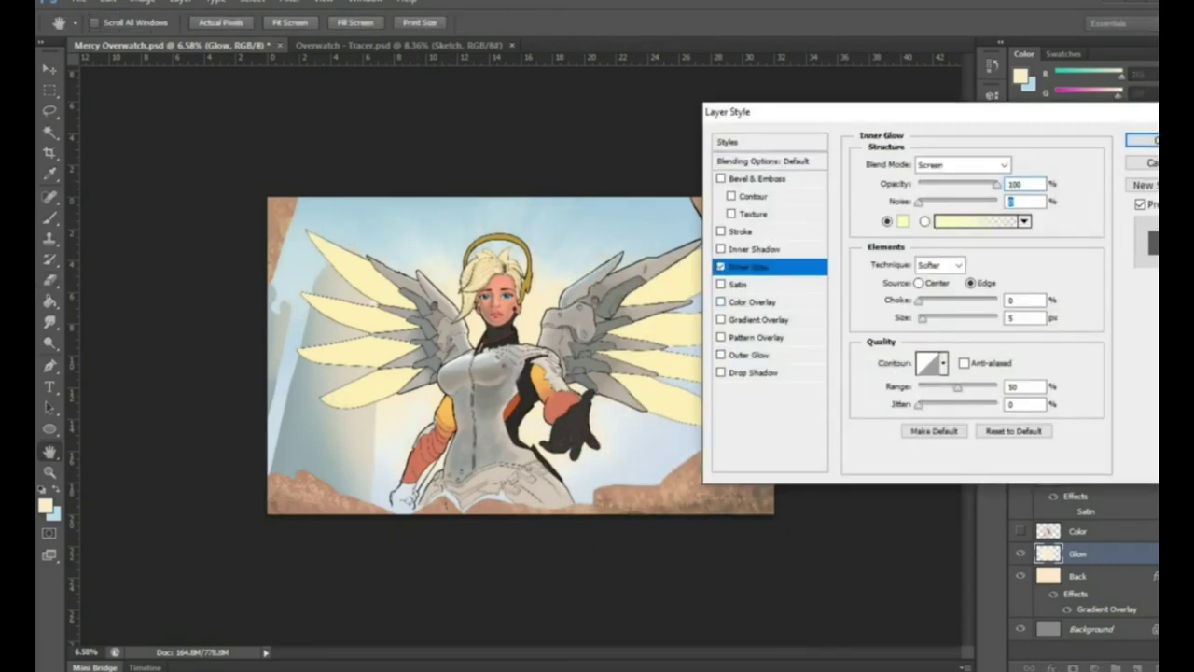
pyautogui.write('10')
pyautogui.click(751, 354)
pyautogui.write('0')
pyautogui.click(943, 346)
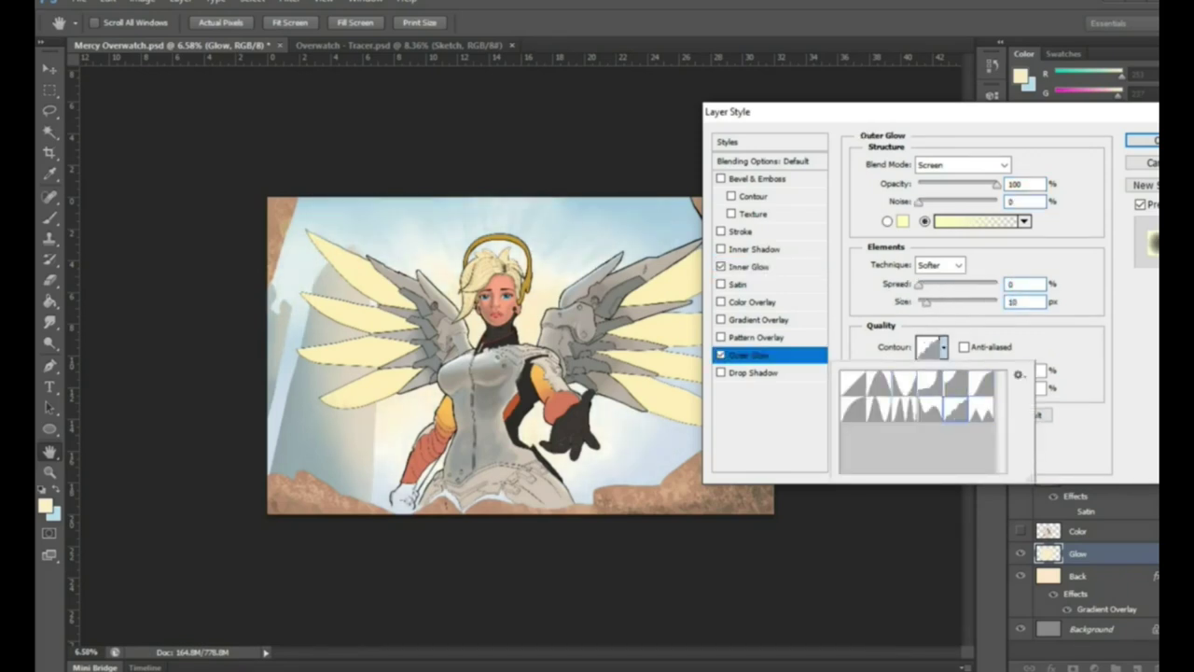
pyautogui.press('Return')
pyautogui.rightClick(438, 310)
pyautogui.press('Escape')
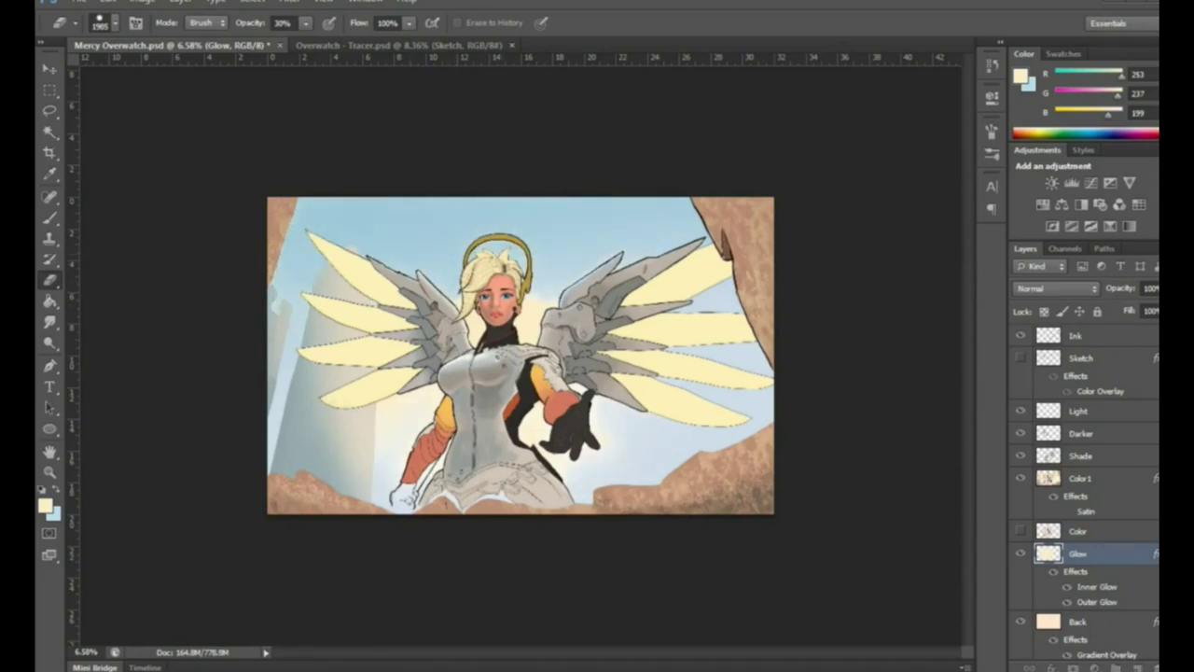
# Refine the Outer Glow with values 0 and 68 and a spread of 10
pyautogui.doubleClick(1097, 601)
pyautogui.write('0')
pyautogui.hotkey('shift', 'Tab')
pyautogui.write('68')
pyautogui.press('Tab')
pyautogui.press('Tab')
pyautogui.press('Tab')
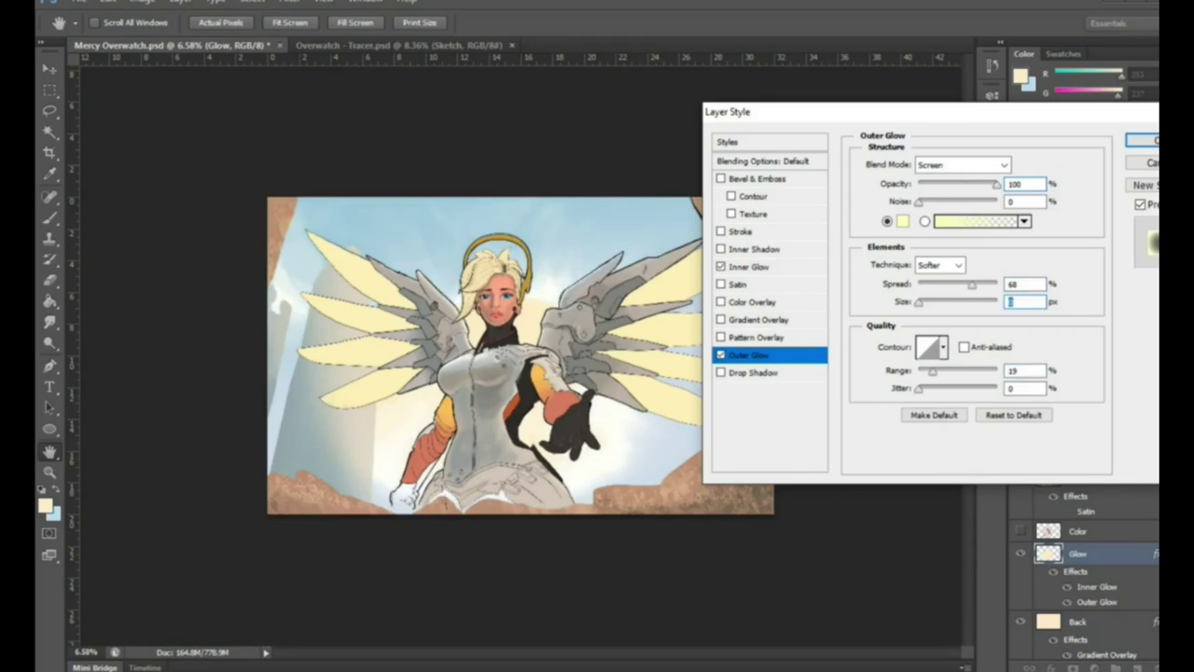
pyautogui.click(943, 347)
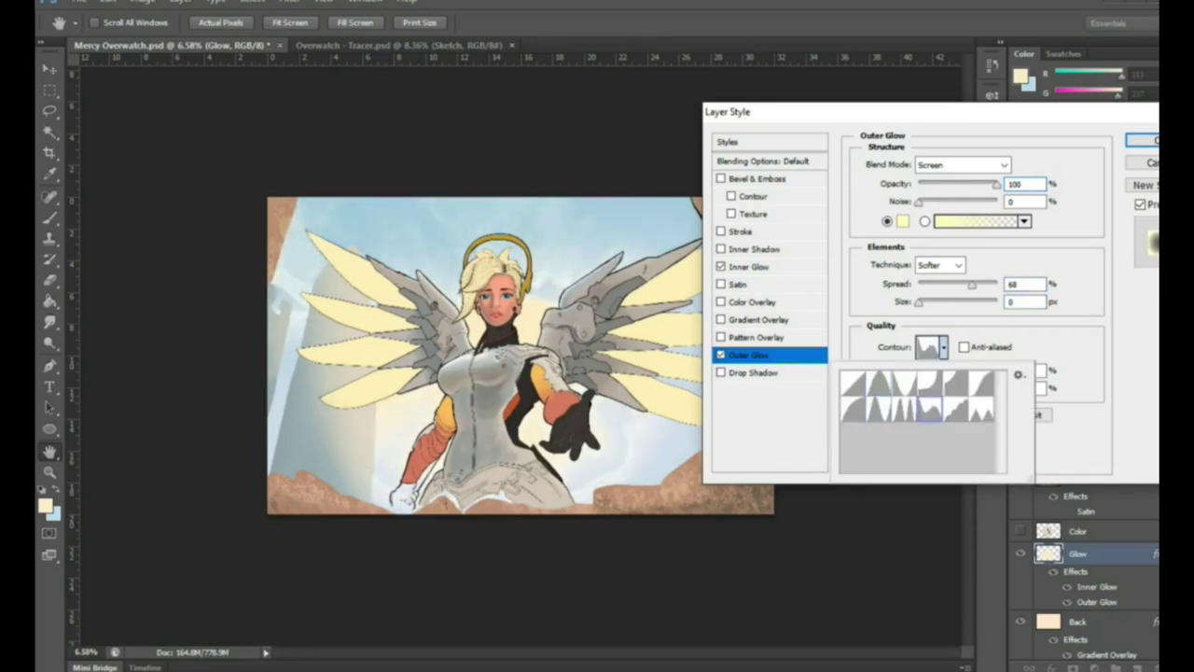
pyautogui.press('Return')
pyautogui.write('1')
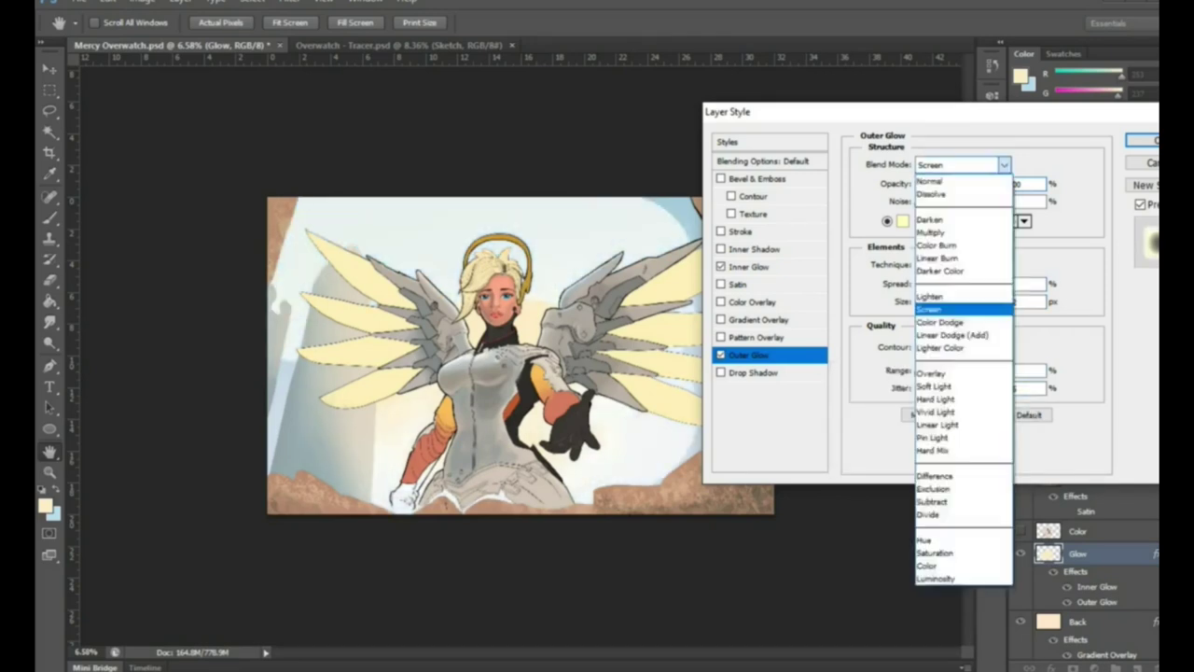
pyautogui.write('0')
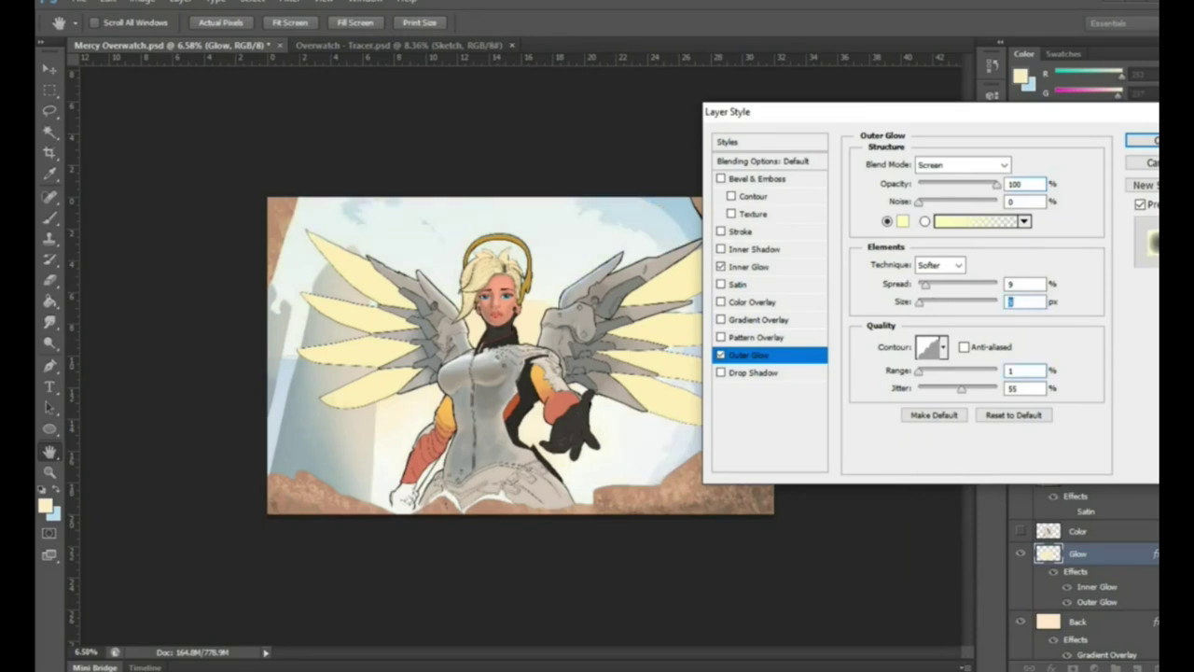
pyautogui.press('Tab')
pyautogui.press('Return')
# Brighten the glow around both upper wings and the outstretched hand, then add a layer above Glow
pyautogui.press('e')
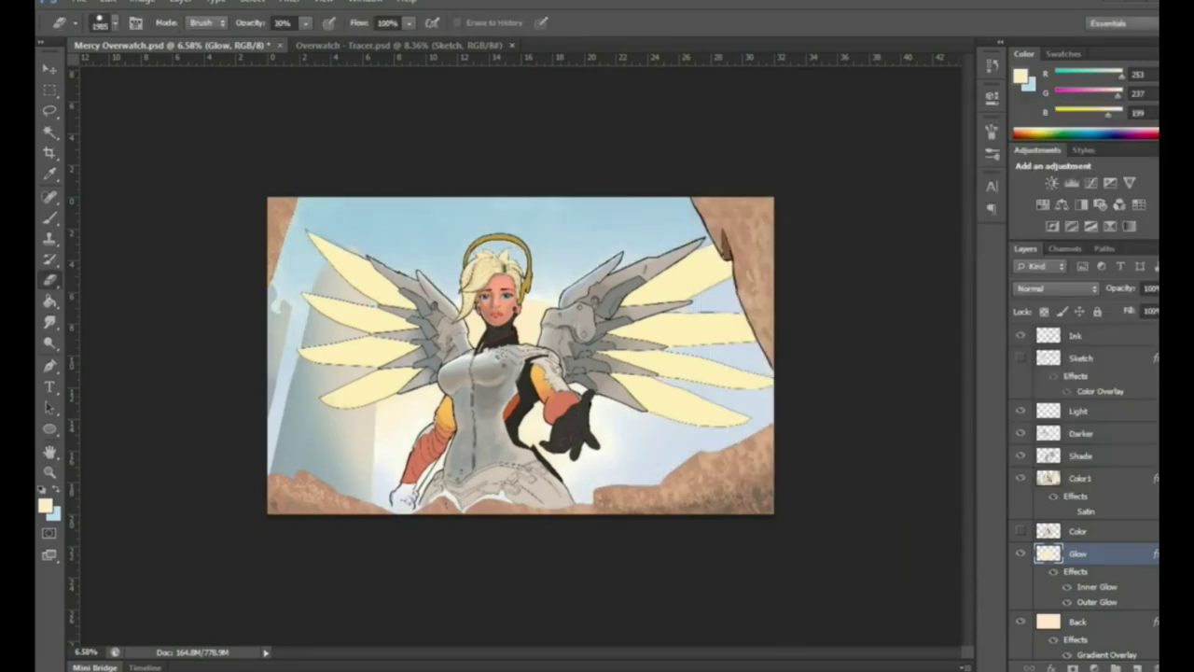
pyautogui.press('b')
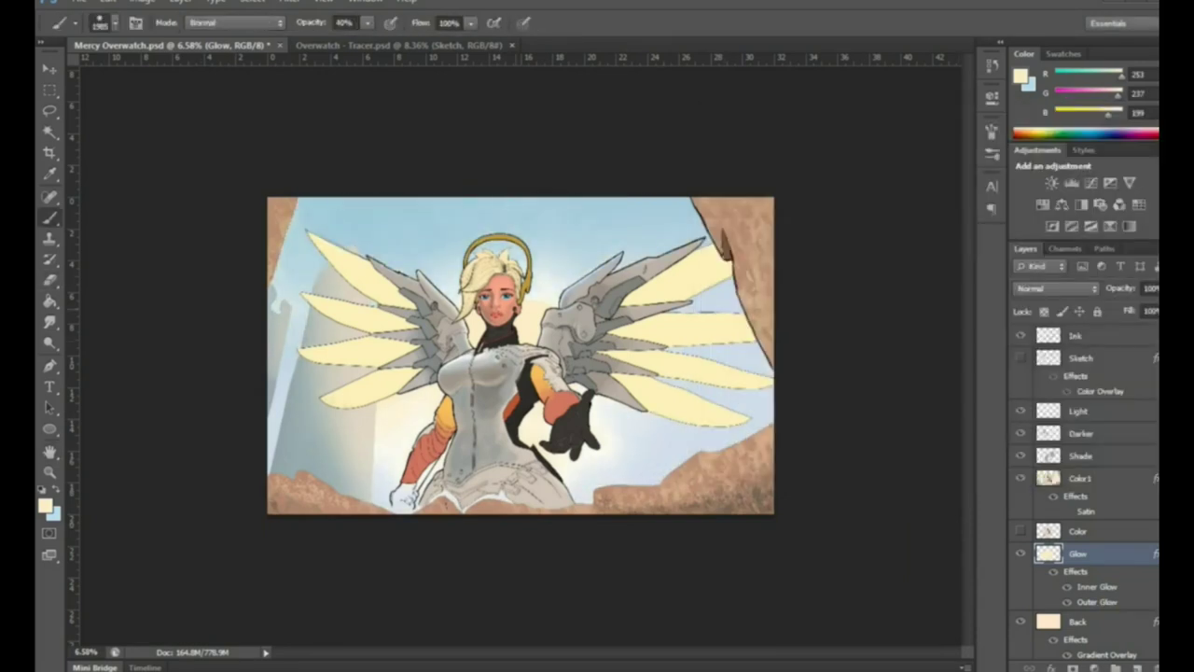
pyautogui.click(403, 245)
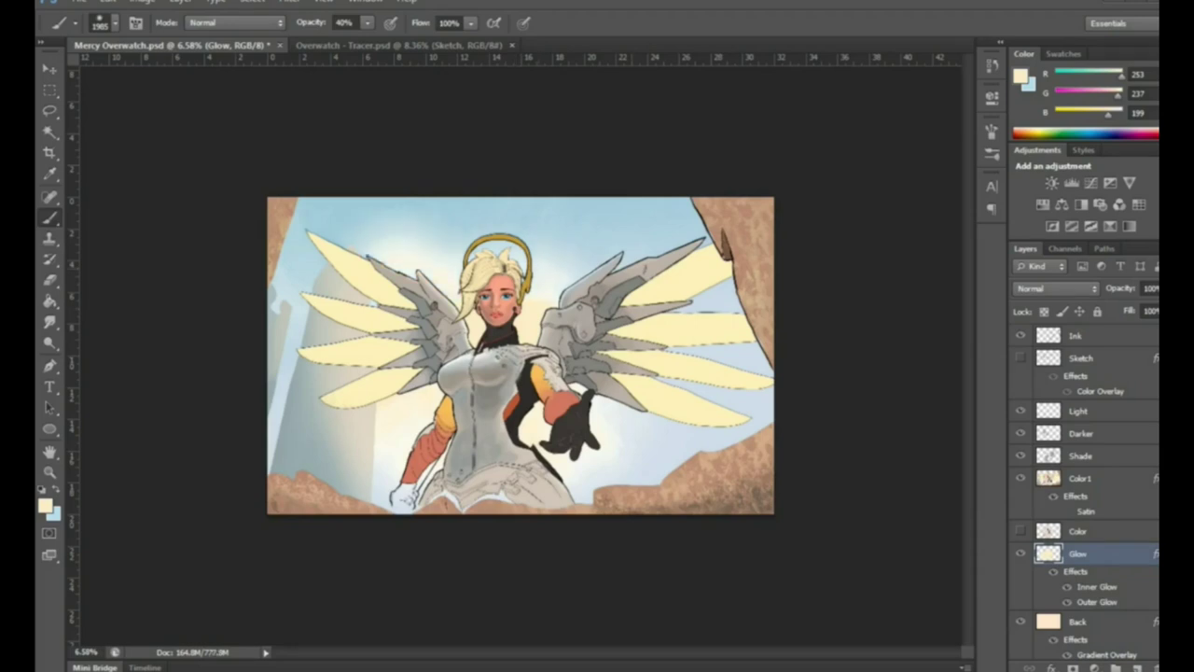
pyautogui.moveTo(588, 254); pyautogui.dragTo(616, 237)
pyautogui.moveTo(604, 466); pyautogui.dragTo(630, 455)
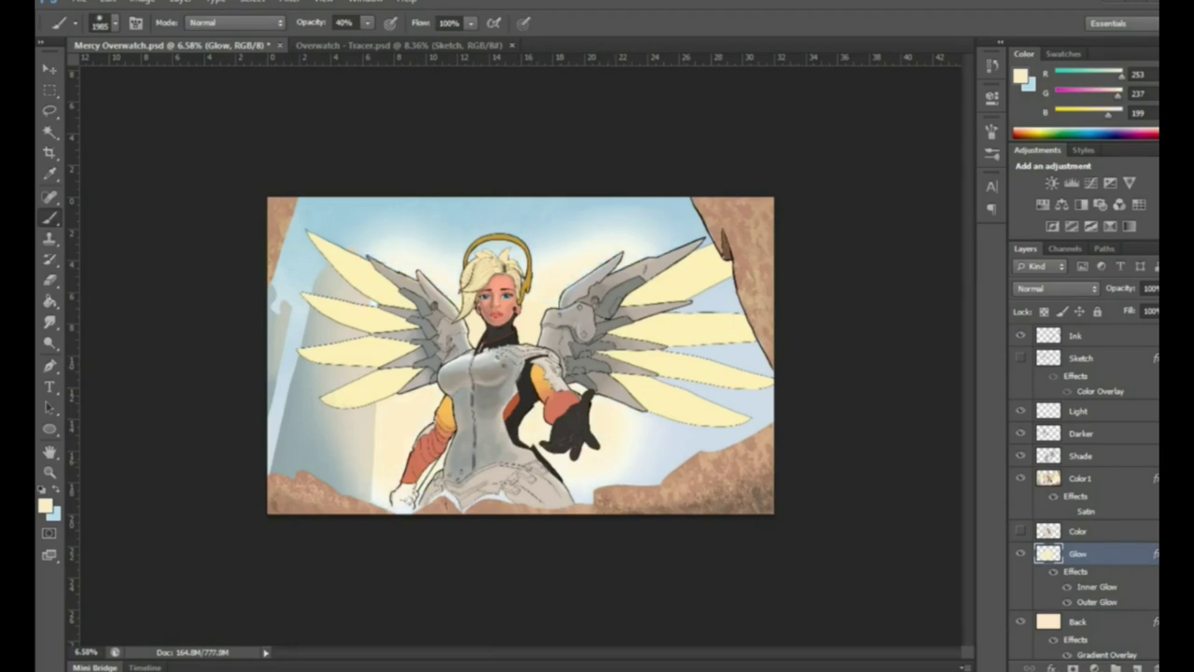
pyautogui.hotkey('ctrl', 'shift', 'alt', 'n')
# Fill the new layer with cream, move it to the top and cycle its blend modes
pyautogui.press('g')
pyautogui.click(308, 219)
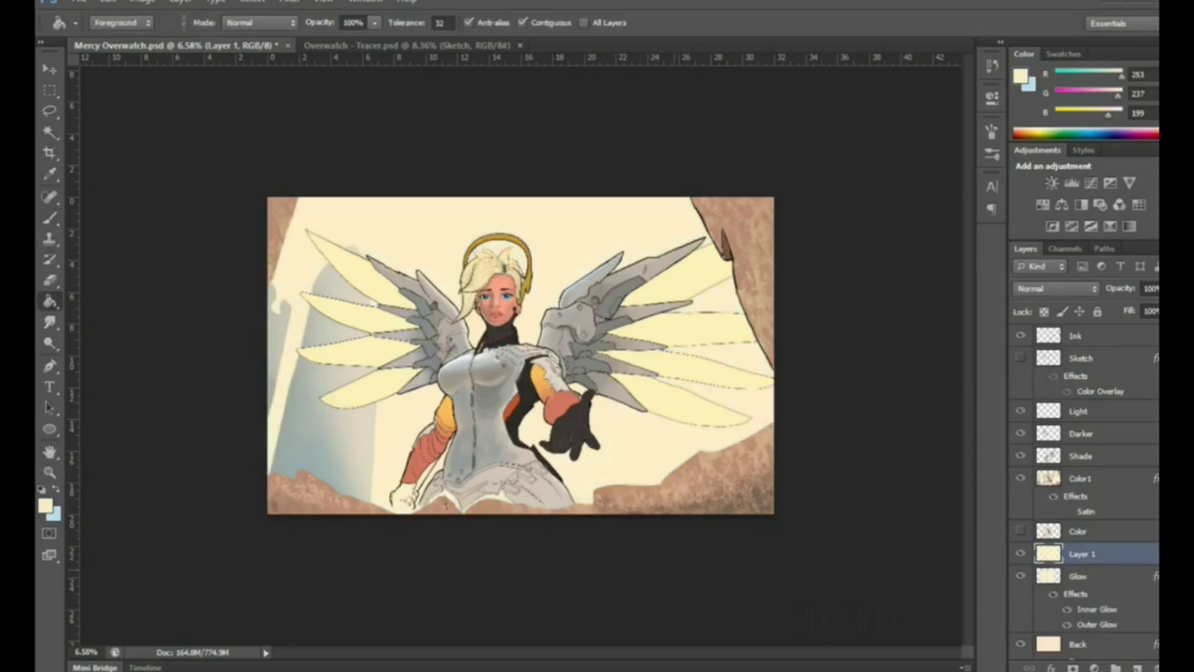
pyautogui.hotkey('ctrl', 'shift', ']')
pyautogui.hotkey('shift', '+')
pyautogui.hotkey('shift', '+')
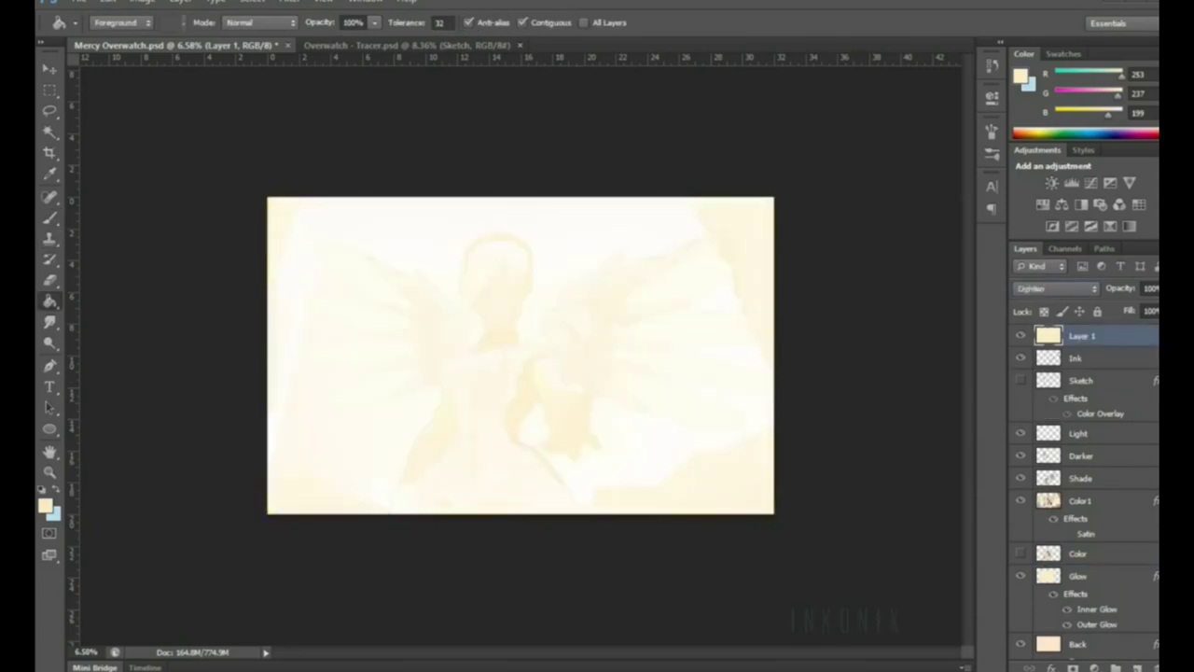
pyautogui.hotkey('shift', '-')
pyautogui.hotkey('shift', '+')
pyautogui.hotkey('shift', '+')
pyautogui.hotkey('shift', '-')
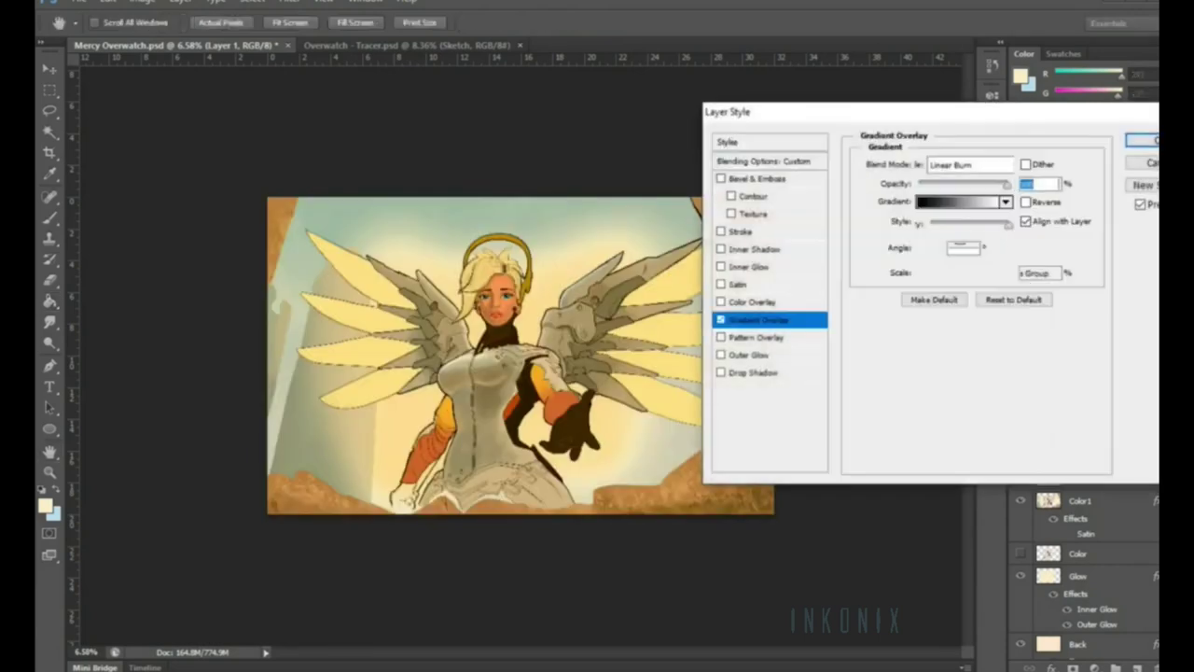
# Give Layer 1 a Gradient Overlay at 46 with Multiply blend and Linear style
pyautogui.write('46')
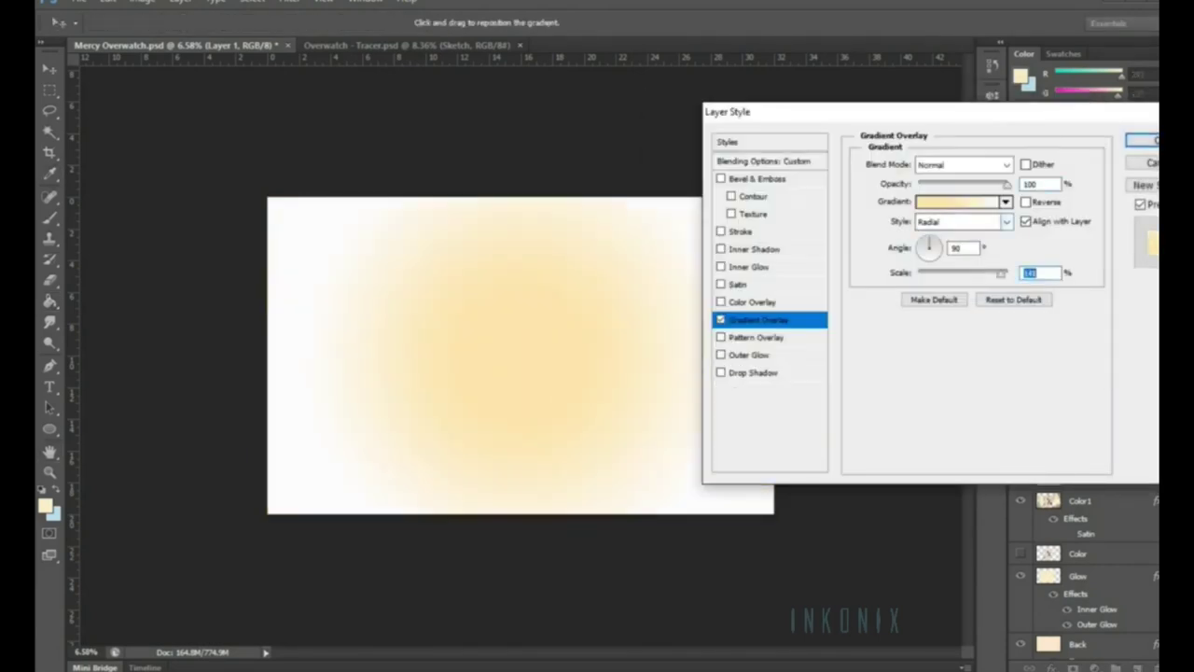
pyautogui.press('Down')
pyautogui.press('Down')
pyautogui.press('Down')
pyautogui.press('Down')
pyautogui.press('Down')
pyautogui.press('Down')
pyautogui.press('Up')
pyautogui.press('Up')
pyautogui.press('Up')
pyautogui.press('Down')
pyautogui.press('Down')
pyautogui.press('Down')
pyautogui.click(963, 222)
pyautogui.click(1143, 140)
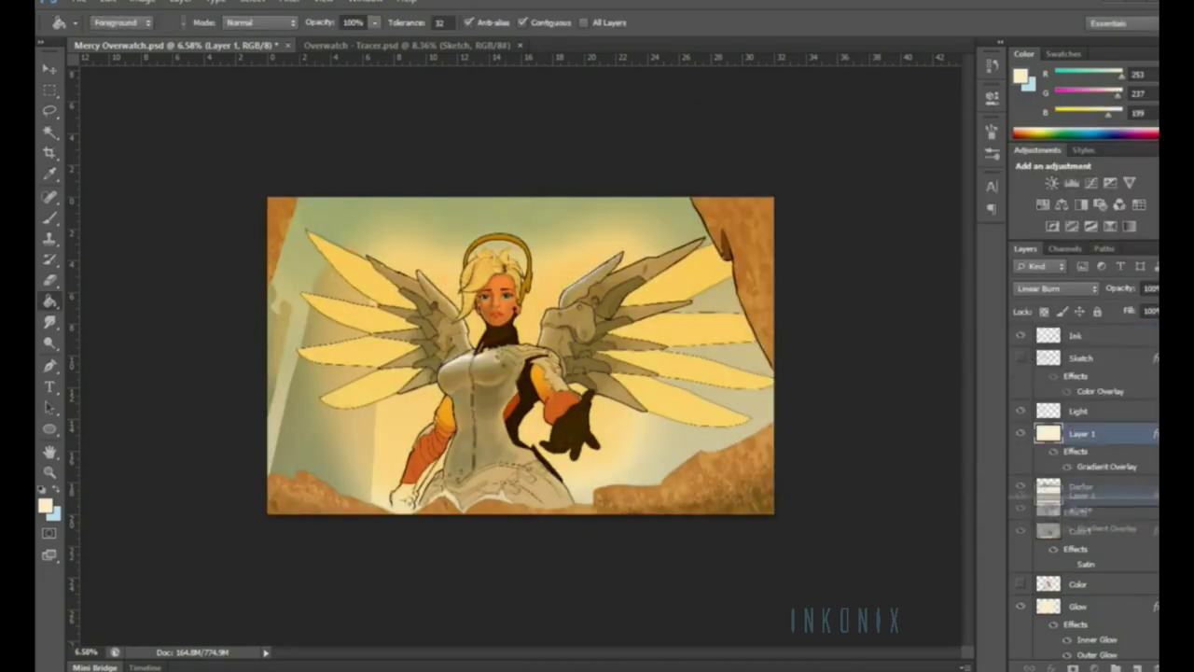
# Set Layer 1 to Normal at about 36% opacity and move it below Color1
pyautogui.moveTo(1083, 494); pyautogui.dragTo(1083, 478)
pyautogui.press('Up')
pyautogui.press('Up')
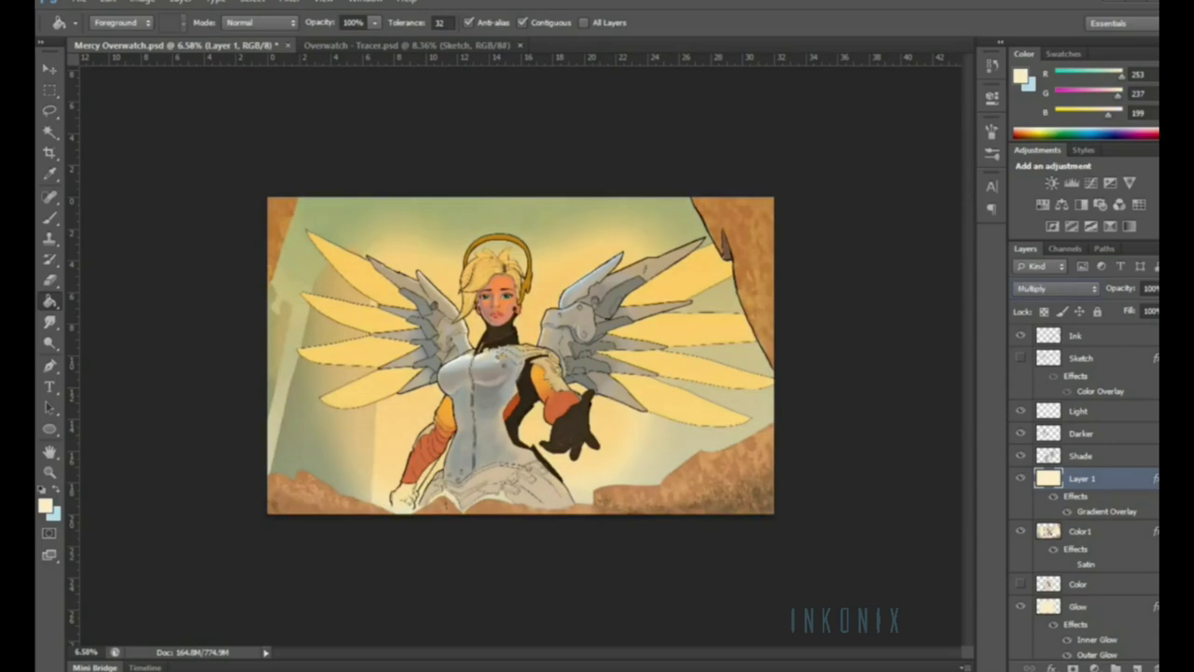
pyautogui.click(1057, 288)
pyautogui.click(1055, 11)
pyautogui.moveTo(1150, 306); pyautogui.dragTo(1123, 306)
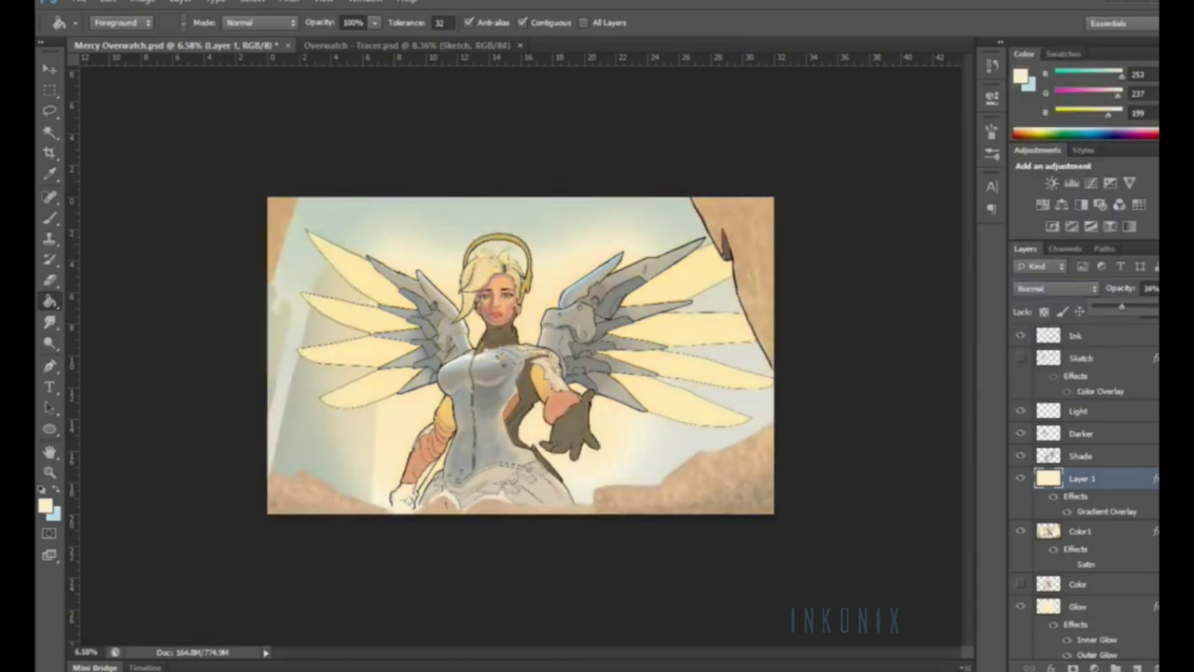
pyautogui.moveTo(1082, 477); pyautogui.dragTo(1082, 571)
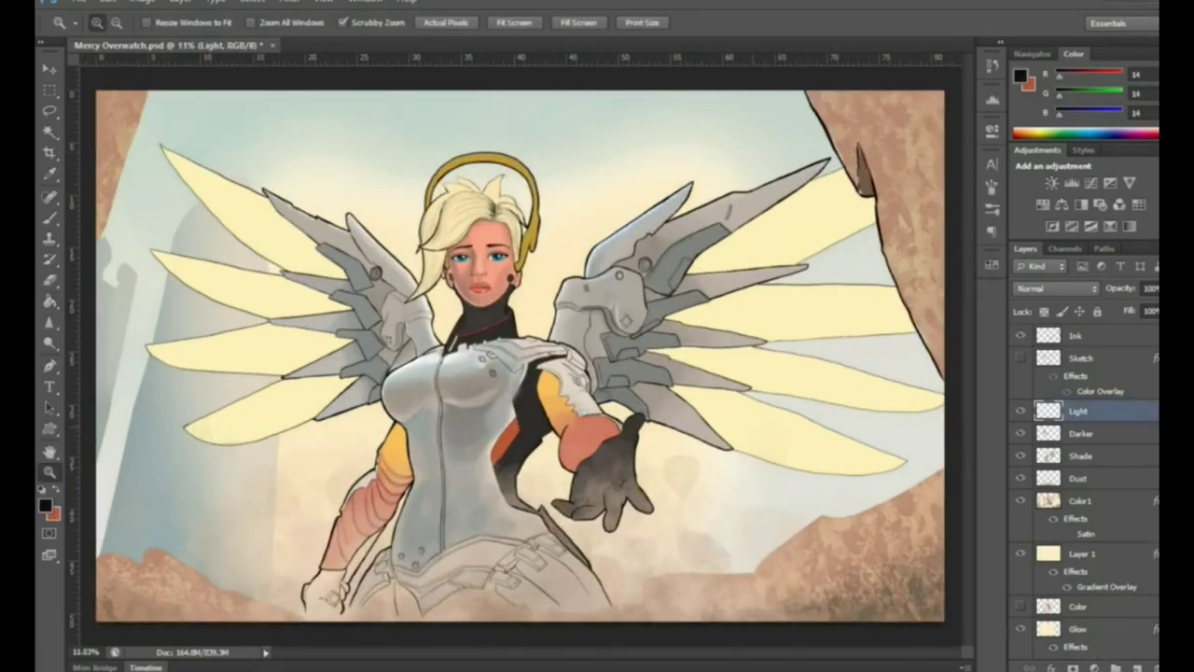
# On the Shade layer, sample the peach skin tone with a larger, lower-opacity brush
pyautogui.moveTo(652, 337); pyautogui.dragTo(710, 338)
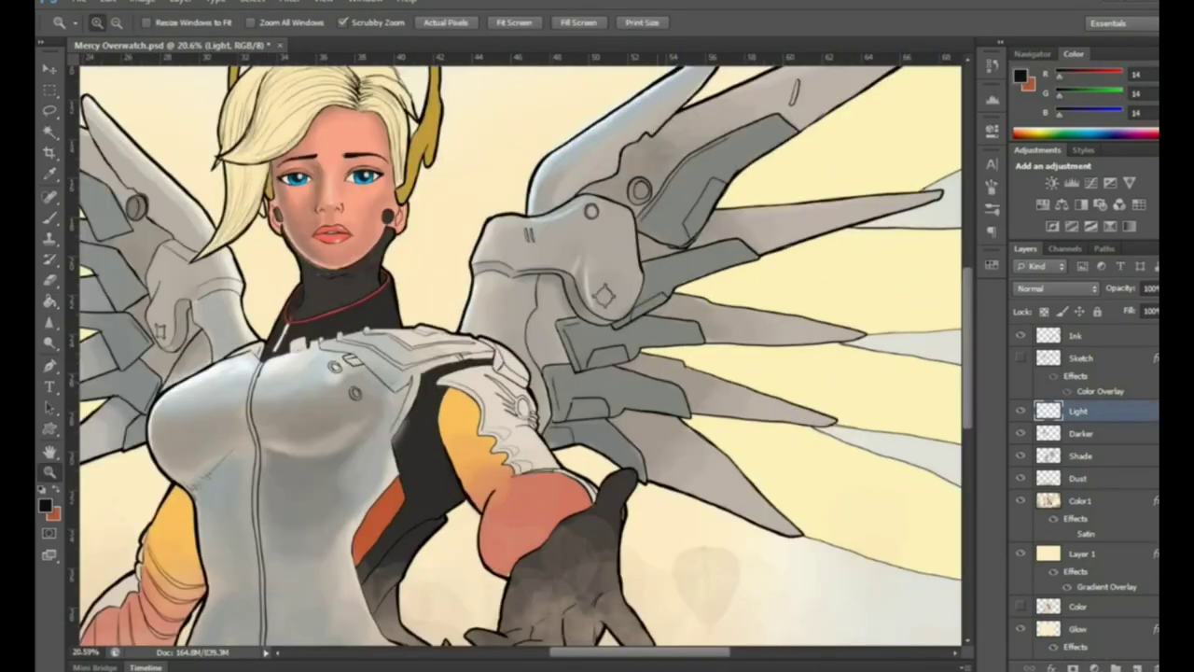
pyautogui.hotkey('alt', '[')
pyautogui.hotkey('alt', '[')
pyautogui.press('b')
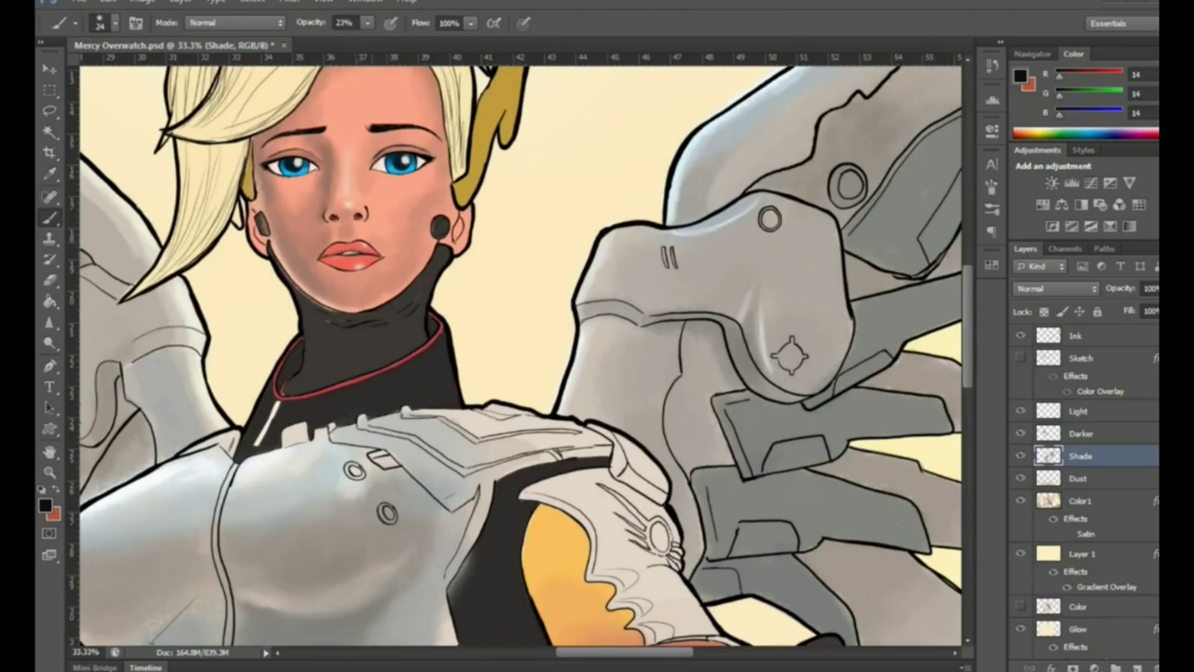
pyautogui.keyDown('alt'); pyautogui.click(308, 214); pyautogui.keyUp('alt')
pyautogui.press('1')
pyautogui.press('6')
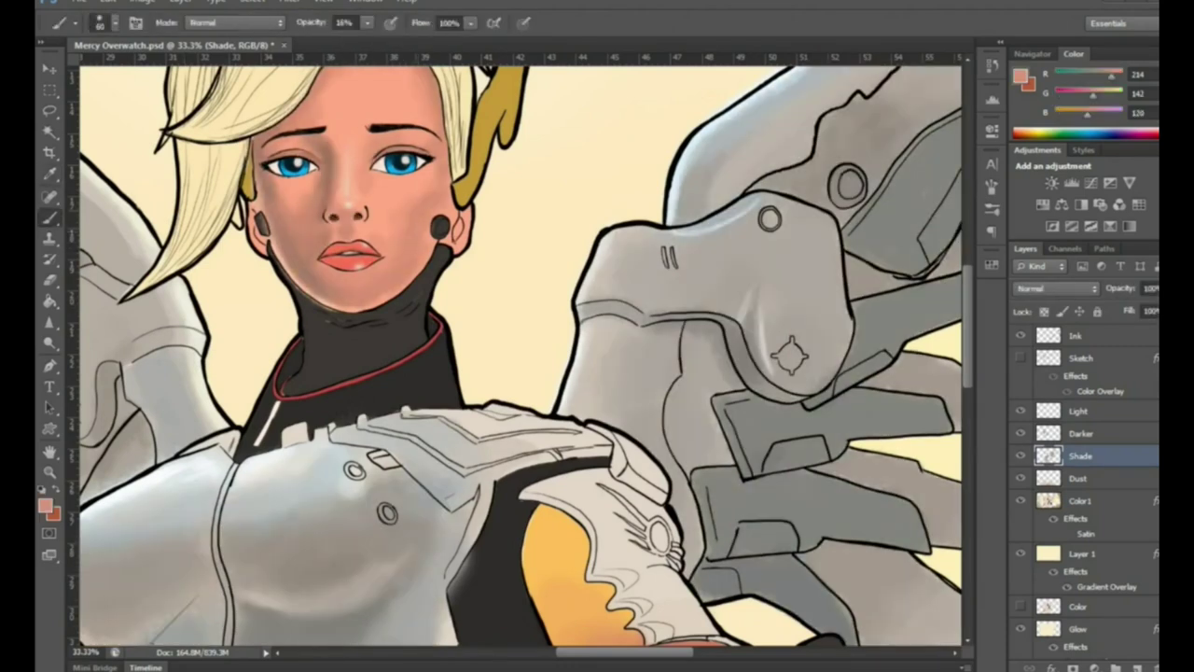
# Switch to the Light layer with a lighter colour and a soft brush preset
pyautogui.press('e')
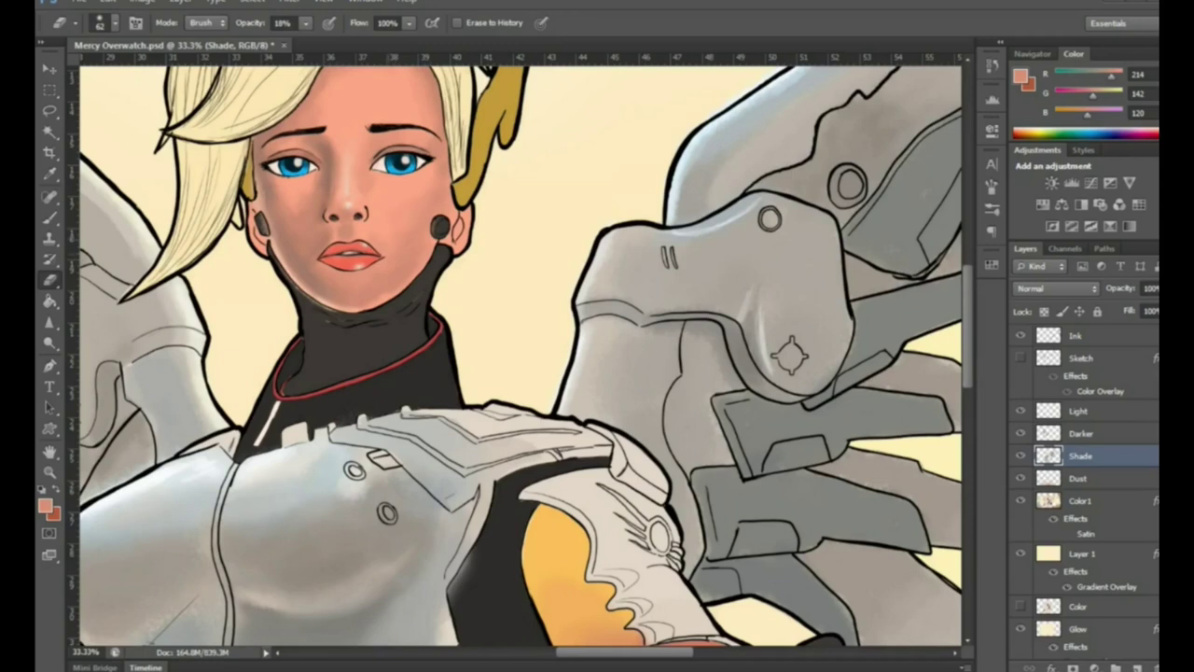
pyautogui.hotkey('alt', ']')
pyautogui.hotkey('alt', ']')
pyautogui.press('b')
pyautogui.click(44, 505)
pyautogui.press('Return')
pyautogui.rightClick(399, 241)
pyautogui.rightClick(459, 218)
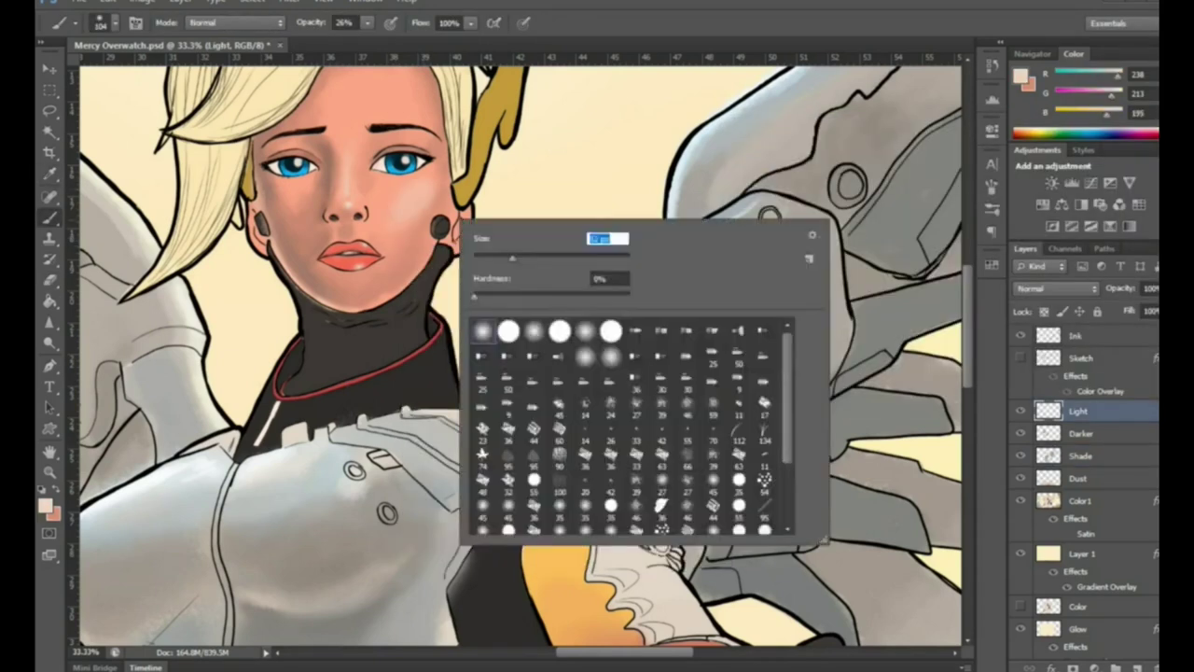
# Select a small area on the right cheek and sample a face colour for 20% painting
pyautogui.press('l')
pyautogui.moveTo(410, 185); pyautogui.dragTo(403, 207)
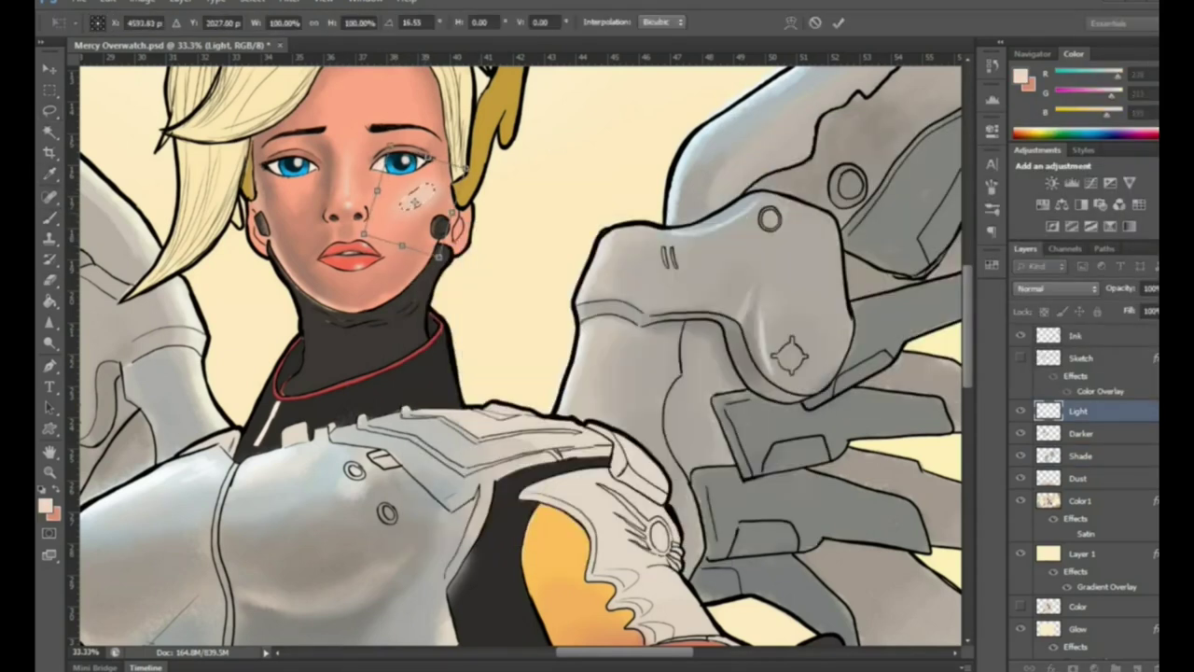
pyautogui.press('z')
pyautogui.scroll(-3, 521, 355)
pyautogui.scroll(3, 521, 354)
pyautogui.press('i')
pyautogui.press('b')
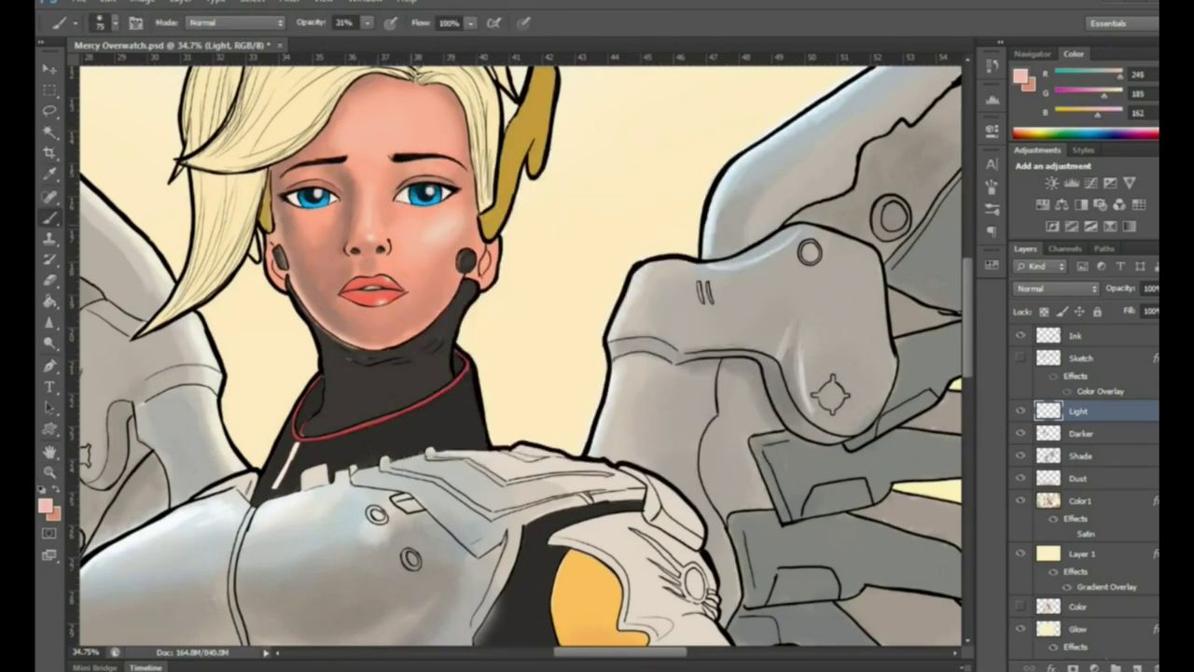
# Pick a darker brown, move to the Shade layer and save the document
pyautogui.click(43, 505)
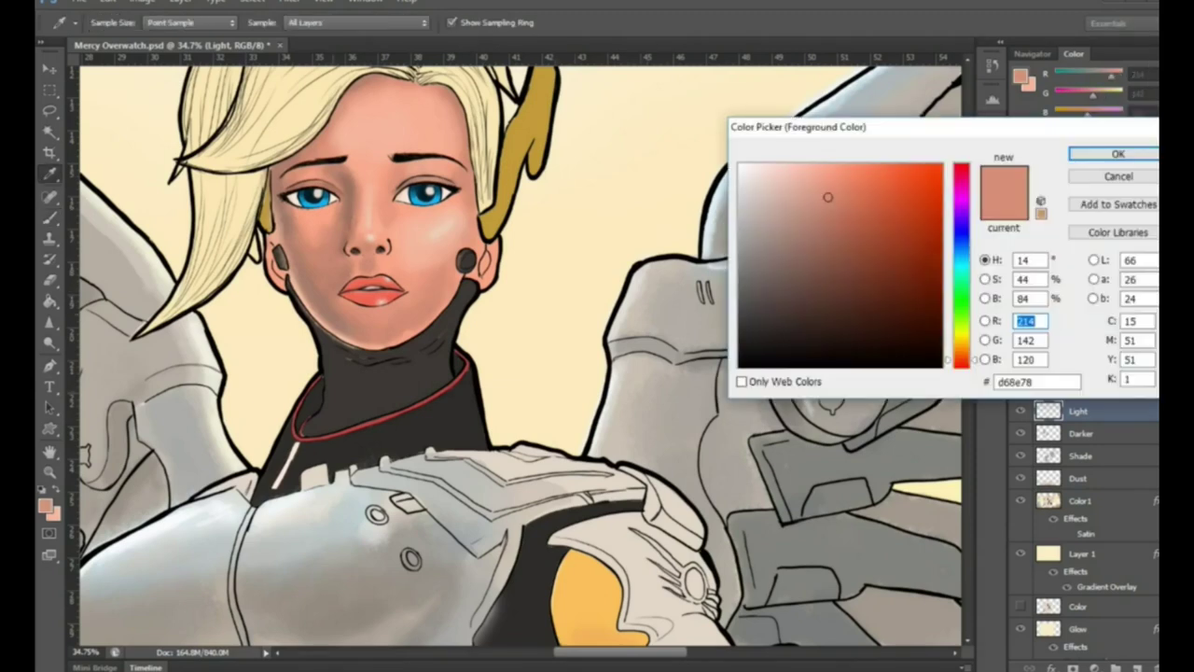
pyautogui.click(864, 224)
pyautogui.click(1117, 109)
pyautogui.rightClick(332, 286)
pyautogui.click(1081, 455)
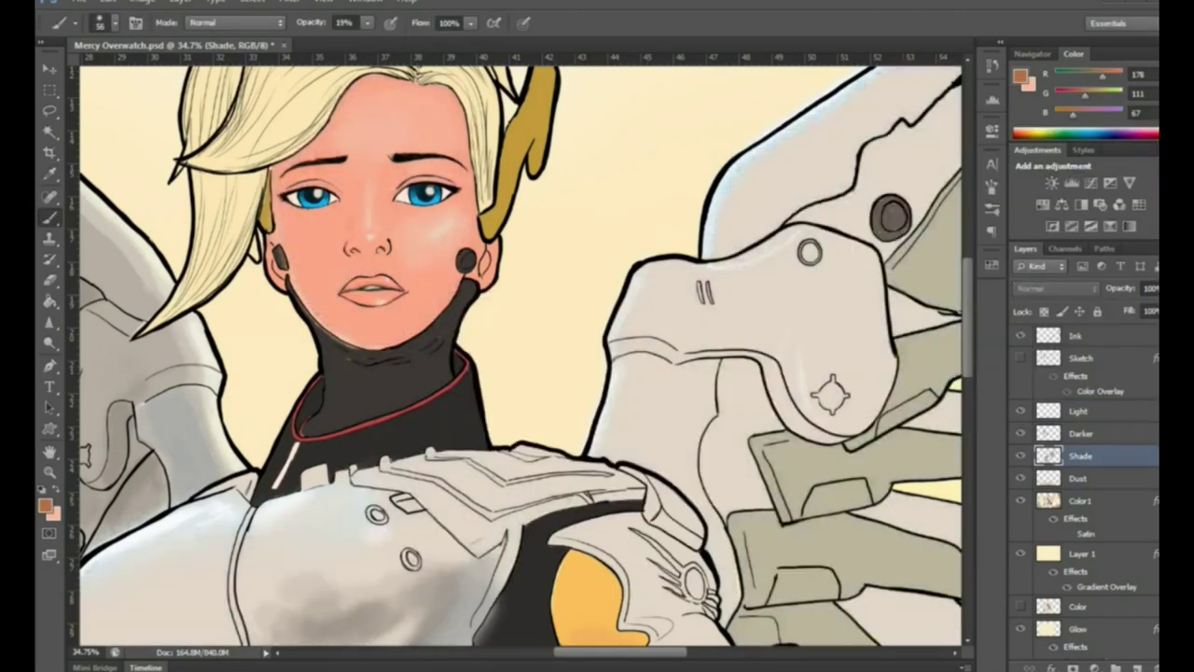
pyautogui.click(79, 2)
pyautogui.click(103, 108)
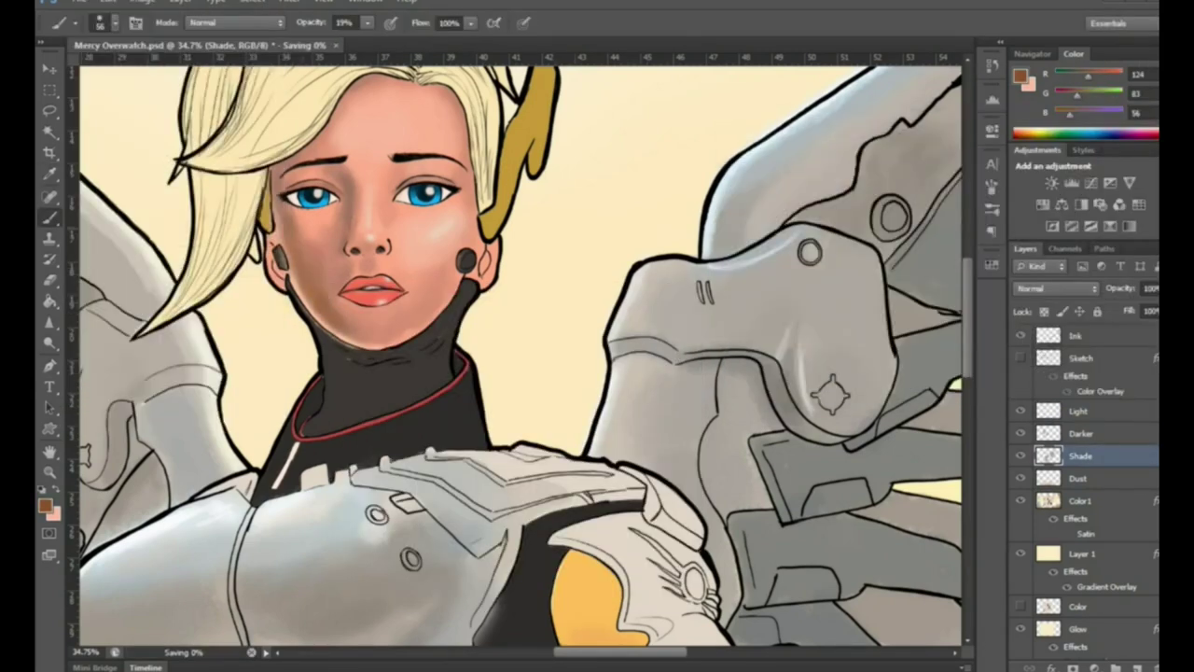
# Sample and deepen the skin tones, then raise the brush opacity to 26%
pyautogui.keyDown('alt'); pyautogui.click(322, 228); pyautogui.keyUp('alt')
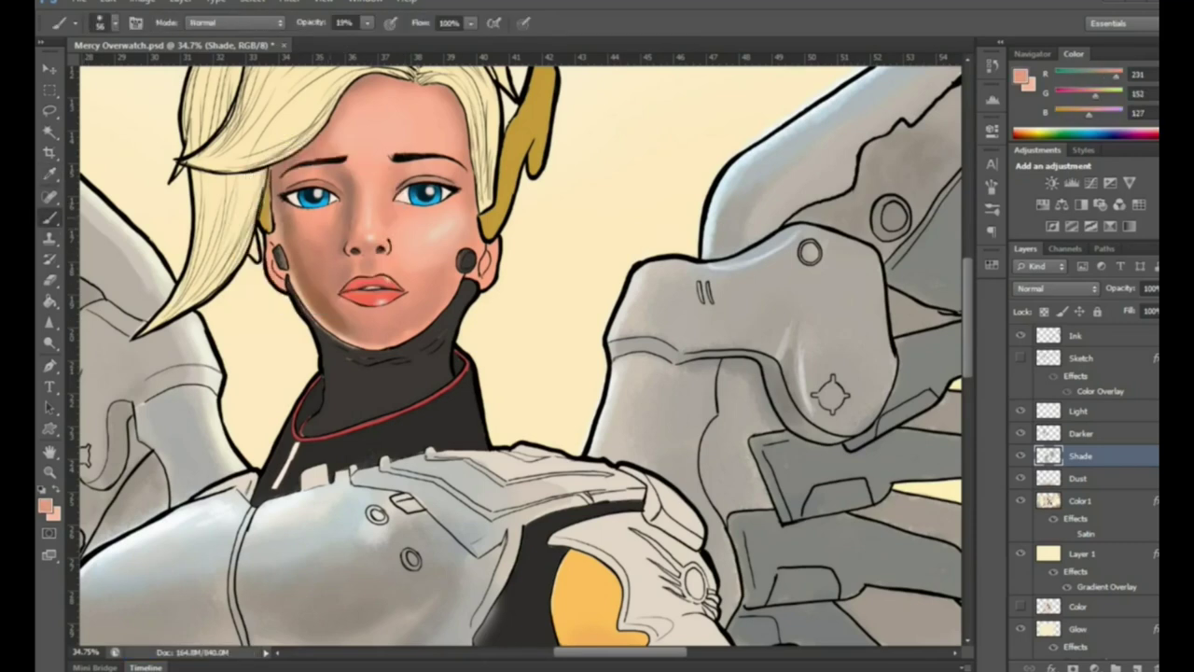
pyautogui.keyDown('alt'); pyautogui.click(330, 308); pyautogui.keyUp('alt')
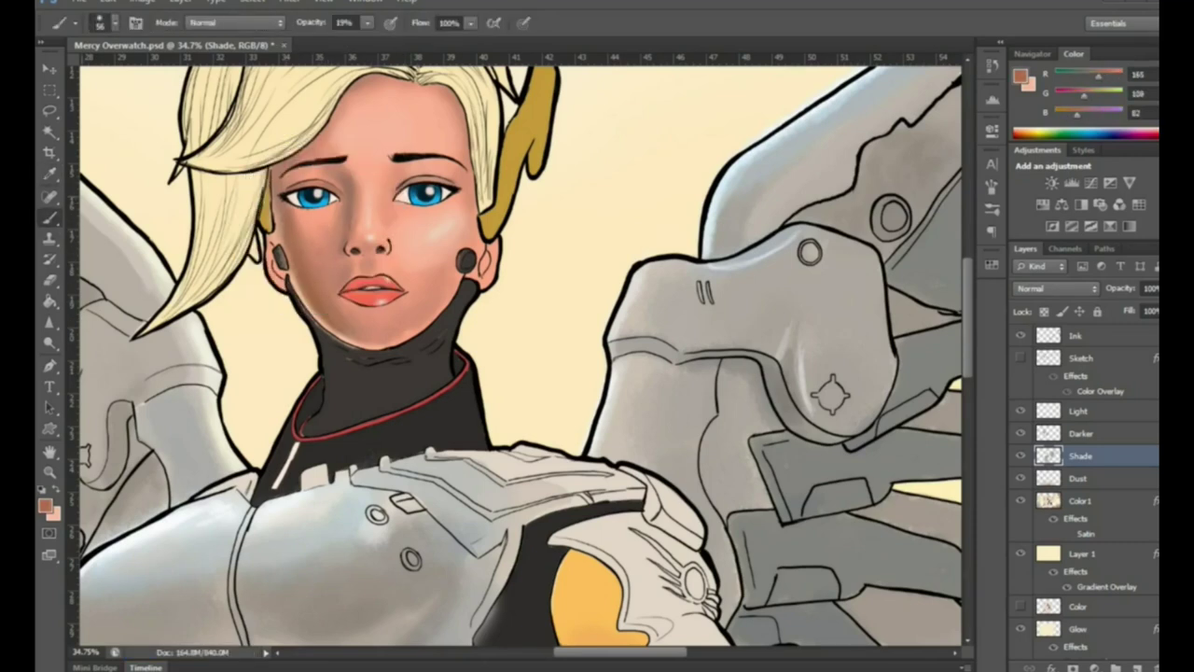
pyautogui.keyDown('alt'); pyautogui.click(337, 228); pyautogui.keyUp('alt')
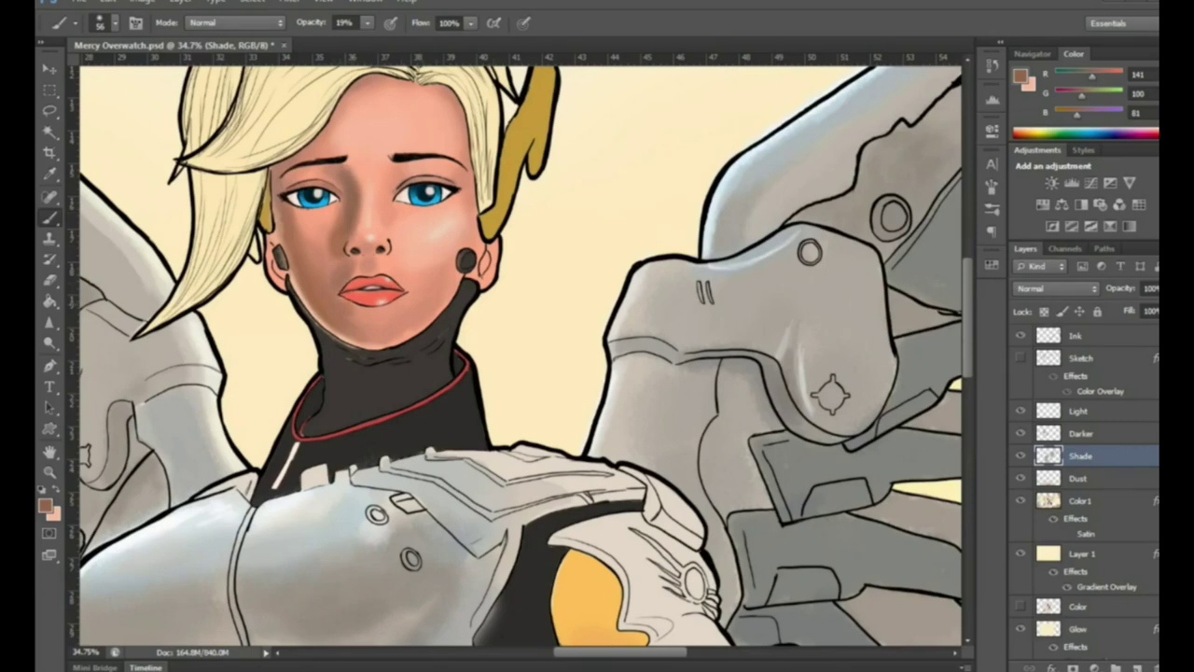
pyautogui.press('e')
pyautogui.press('b')
pyautogui.press('x')
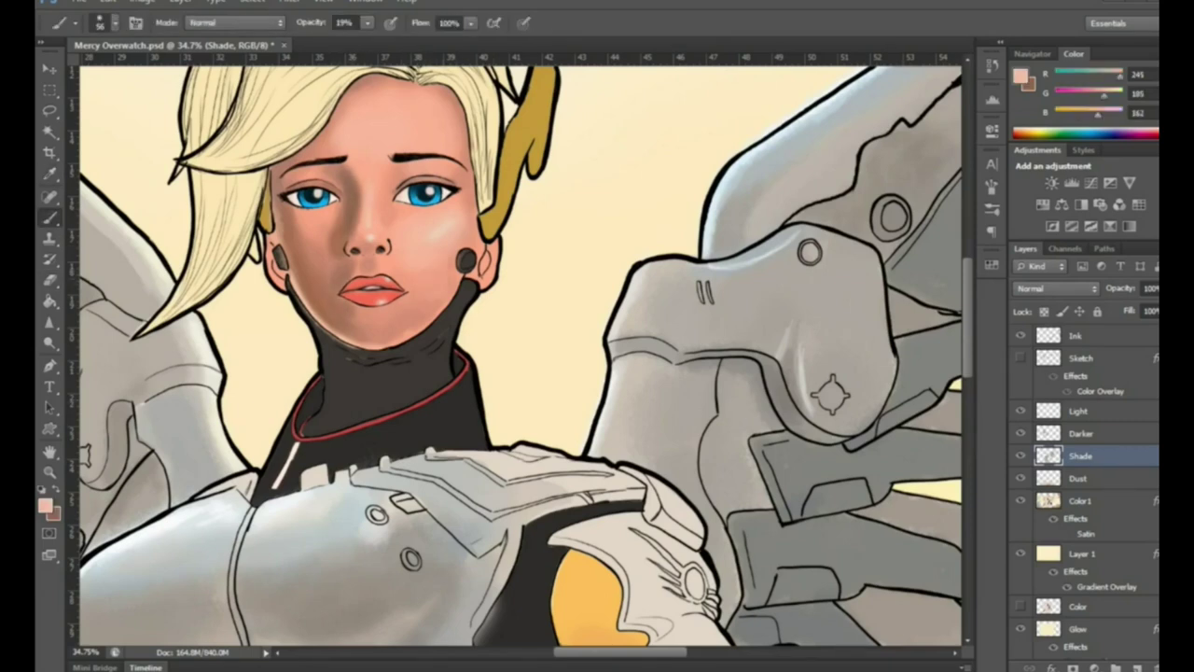
pyautogui.keyDown('alt'); pyautogui.click(940, 259); pyautogui.keyUp('alt')
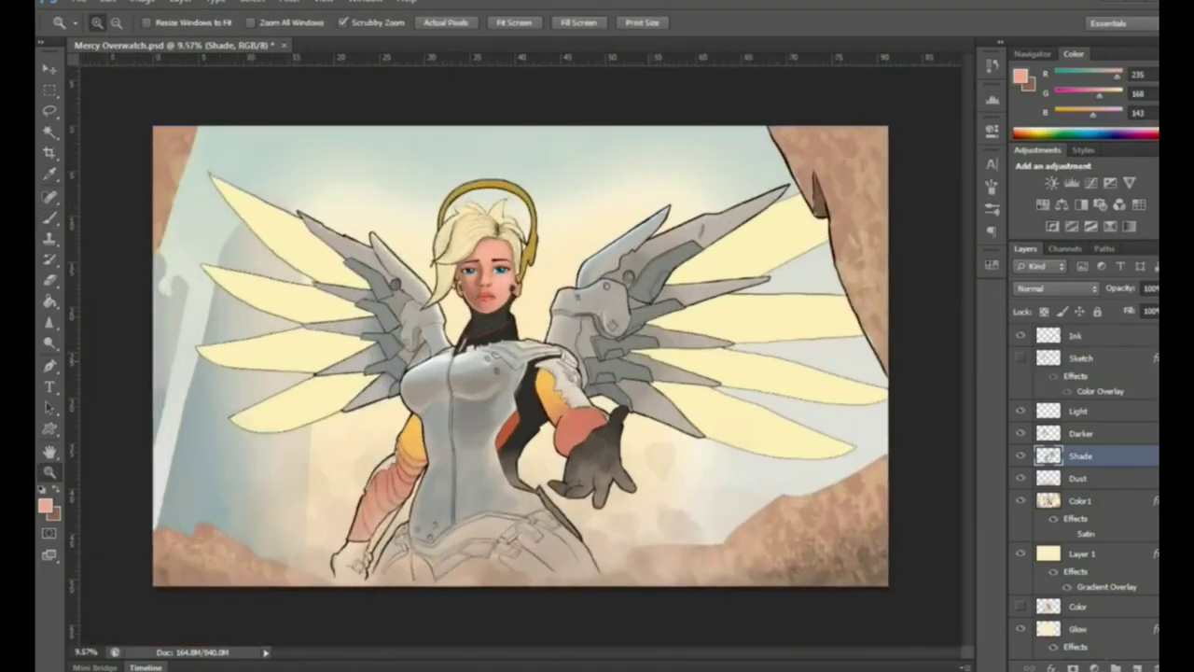
pyautogui.press('2')
pyautogui.press('6')
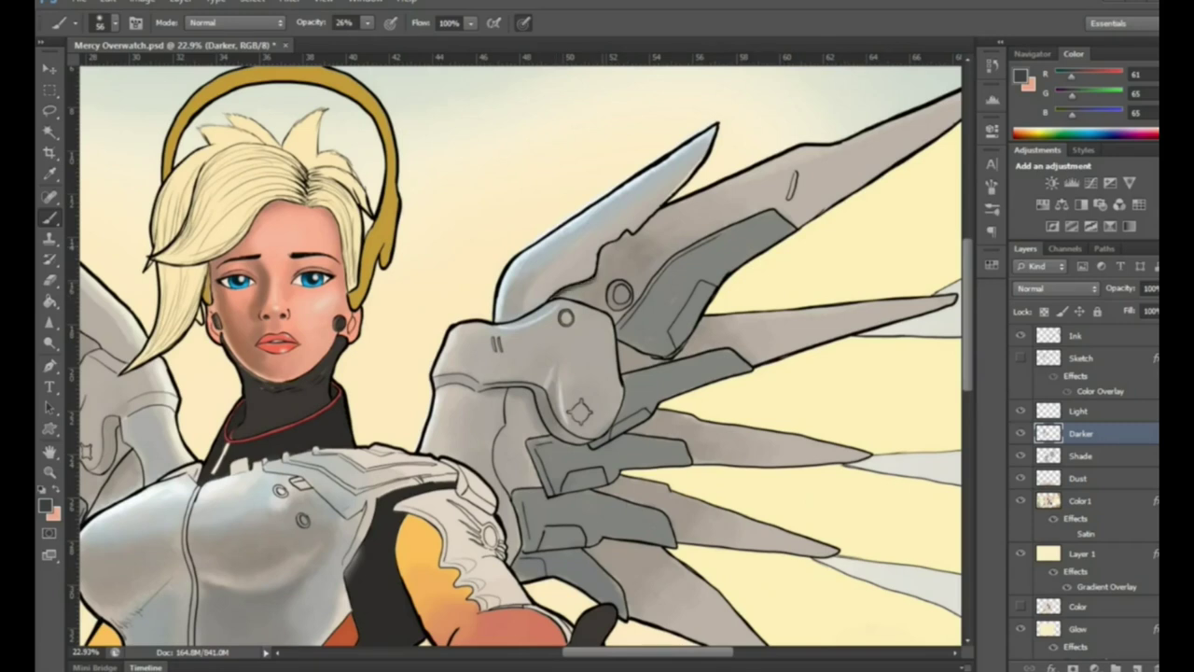
# Set the eraser to 100%, then return to the Darker layer with a darker colour
pyautogui.press('e')
pyautogui.press('b')
pyautogui.hotkey('alt', '.')
pyautogui.press('e')
pyautogui.press('0')
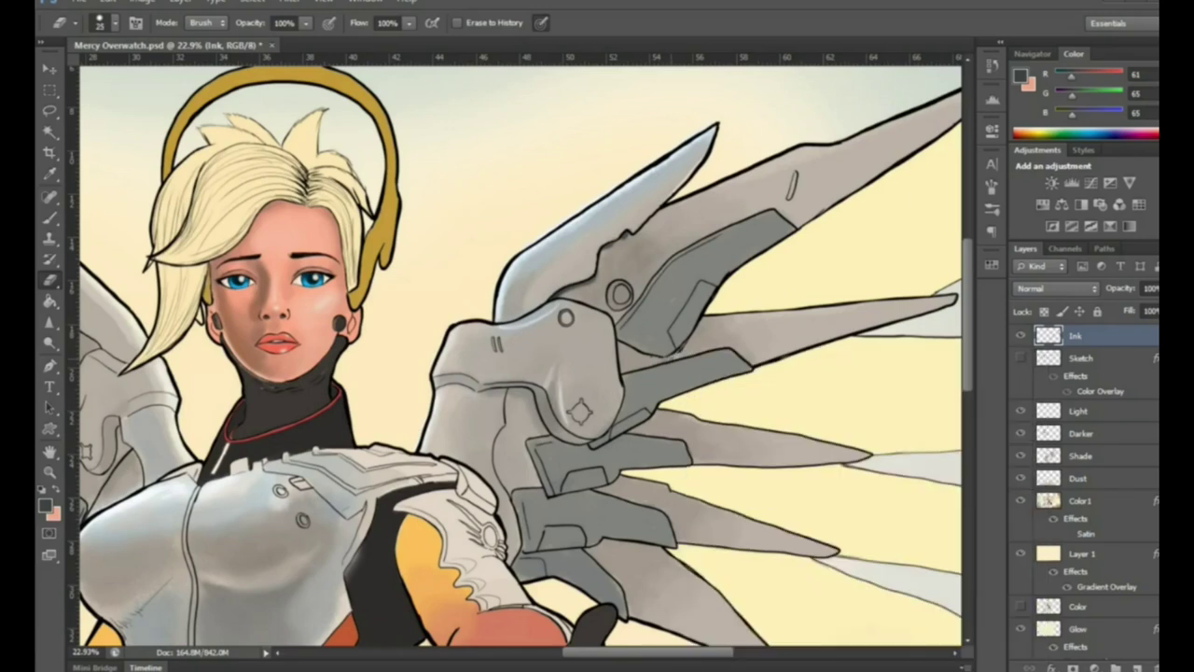
pyautogui.press('b')
pyautogui.press('Return')
pyautogui.hotkey('alt', '[')
pyautogui.hotkey('alt', '[')
pyautogui.hotkey('alt', '[')
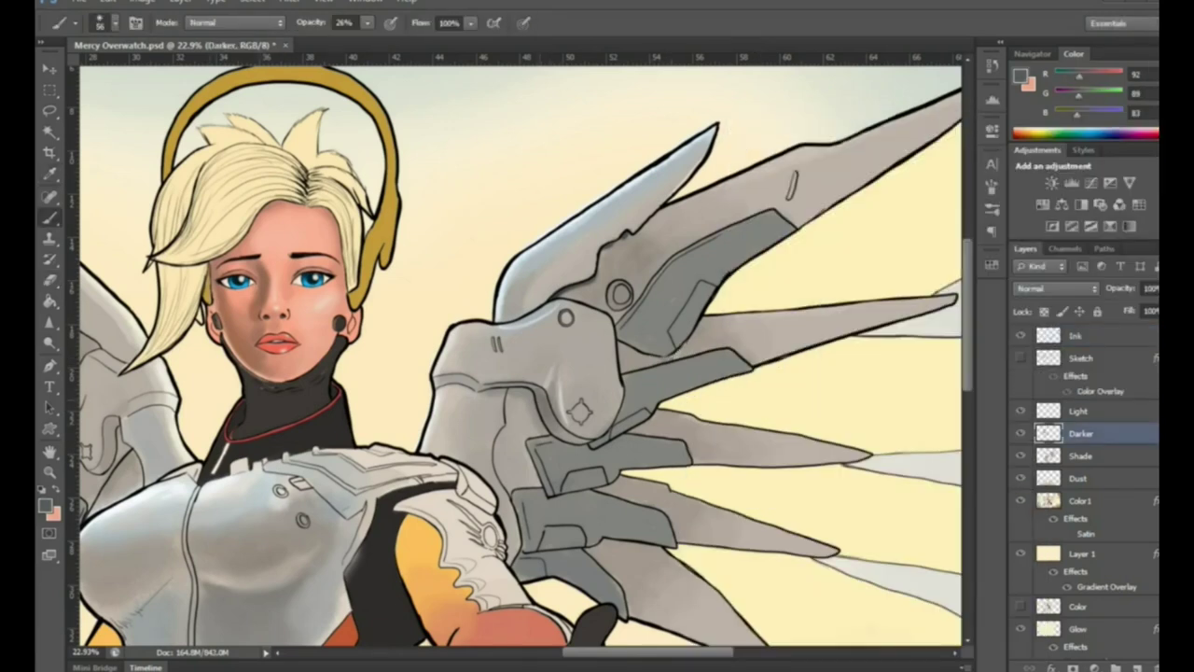
pyautogui.press('Return')
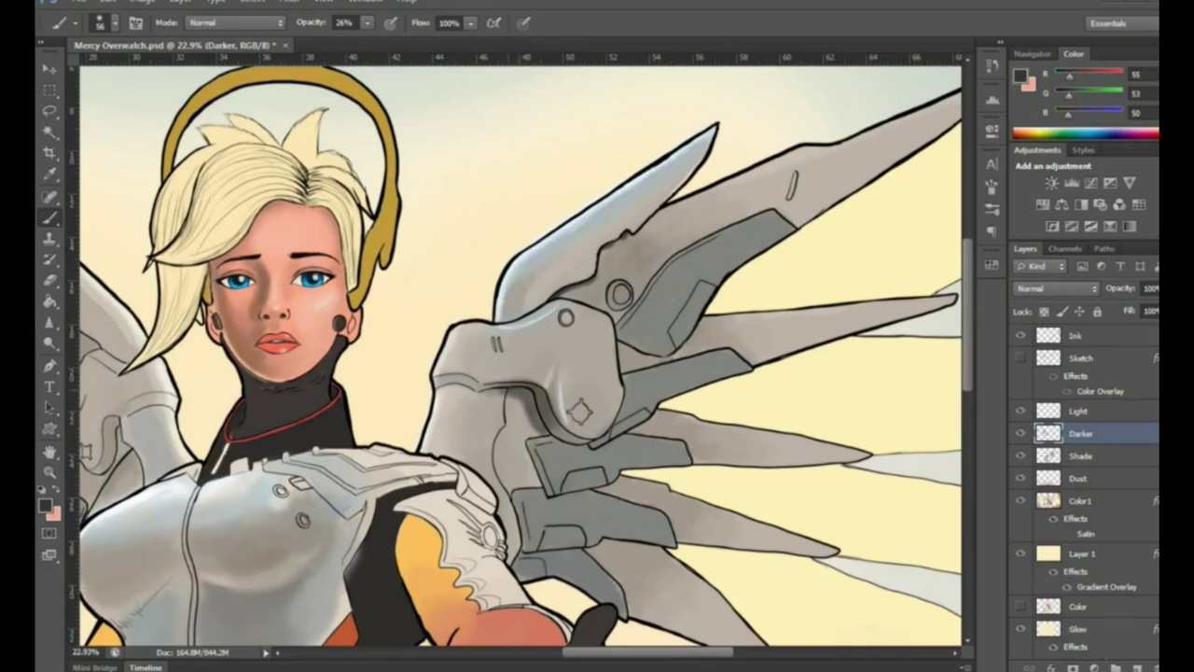
# Shade the grey wing panel at 27% opacity, enlarging the brush to size 45
pyautogui.scroll(-3, 523, 354)
pyautogui.rightClick(569, 322)
pyautogui.press('Return')
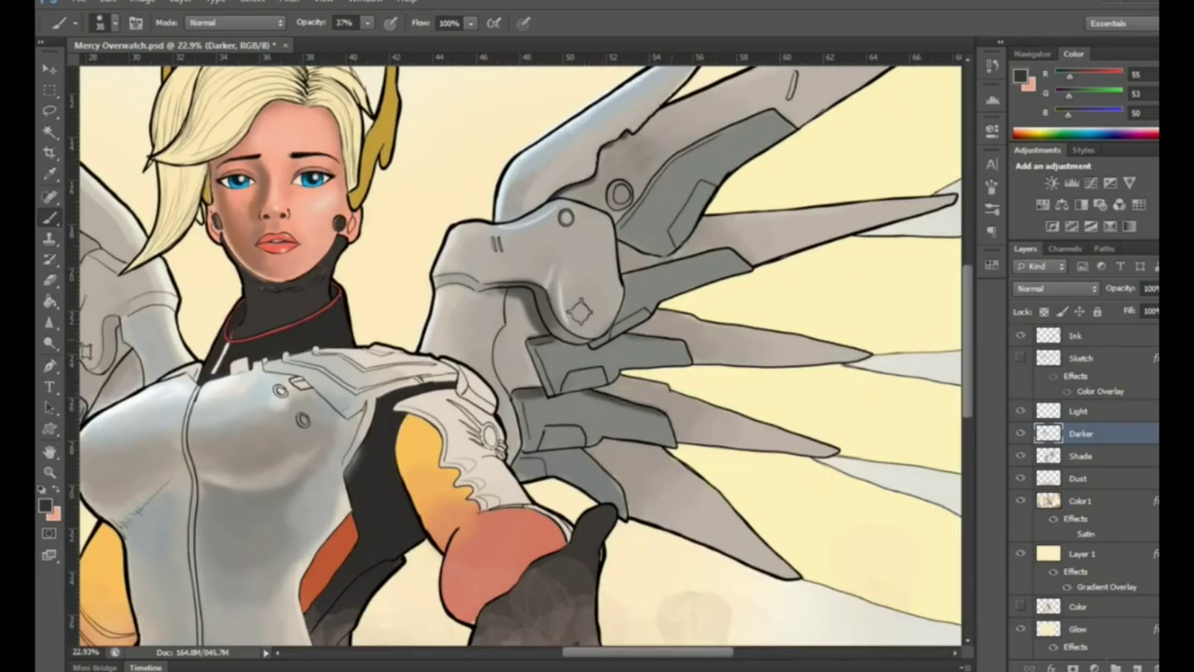
pyautogui.moveTo(676, 155)
pyautogui.mouseDown()
pyautogui.moveTo(775, 112)
pyautogui.moveTo(695, 140)
pyautogui.mouseUp()
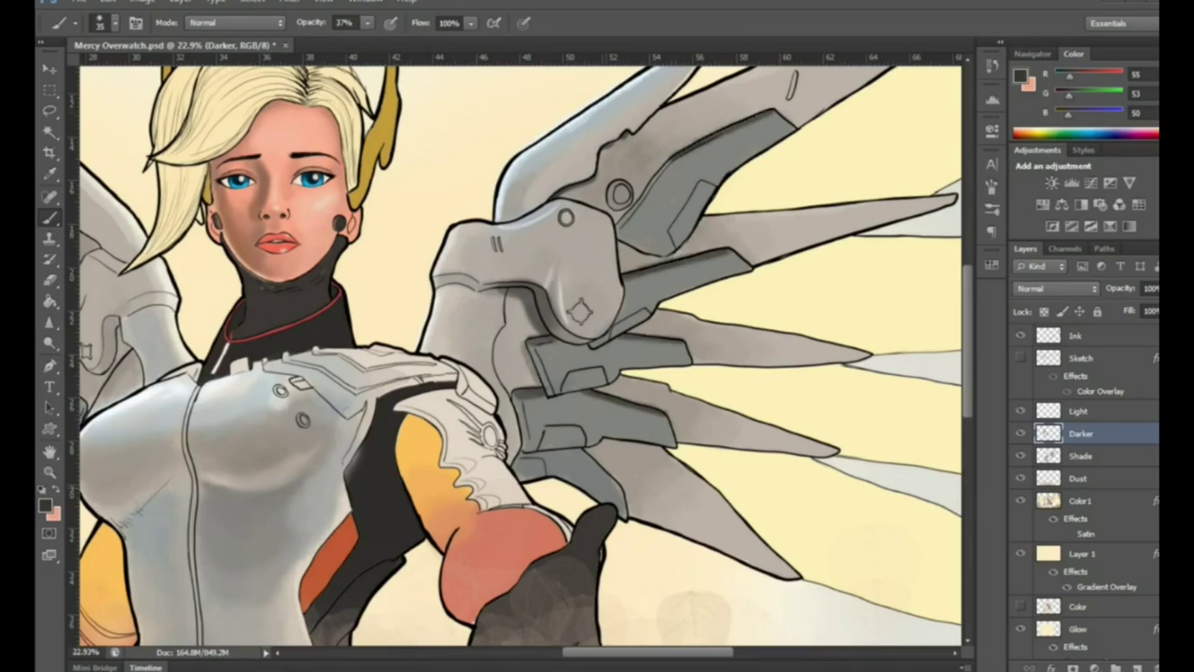
pyautogui.rightClick(530, 343)
pyautogui.press('Return')
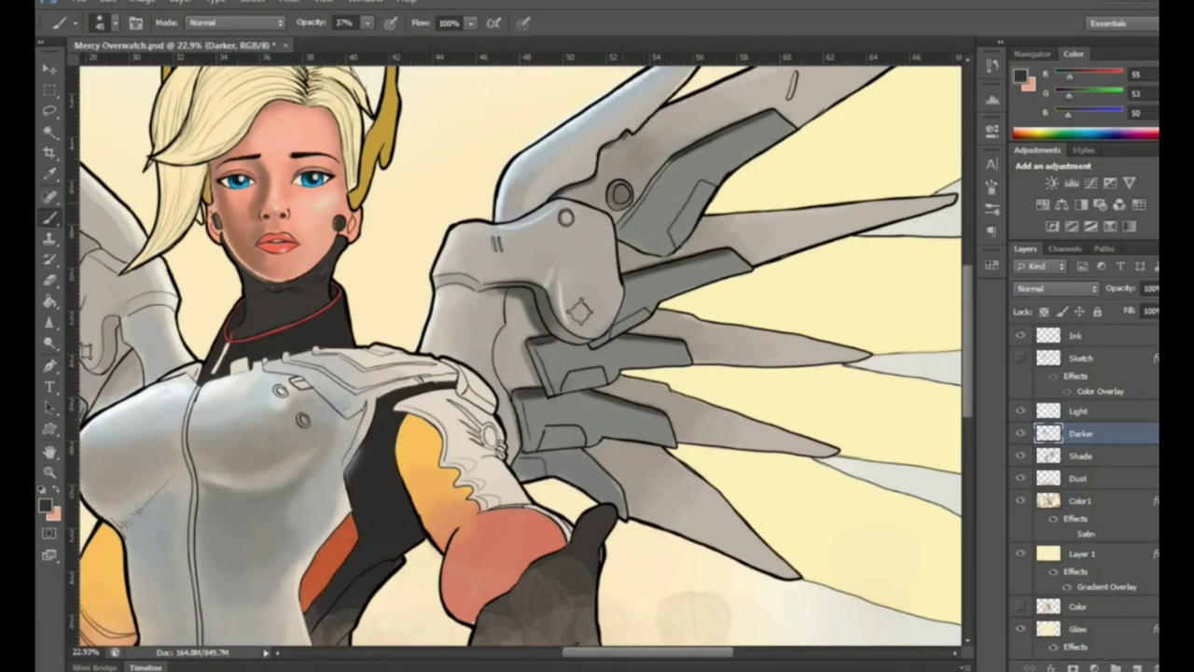
pyautogui.press('e')
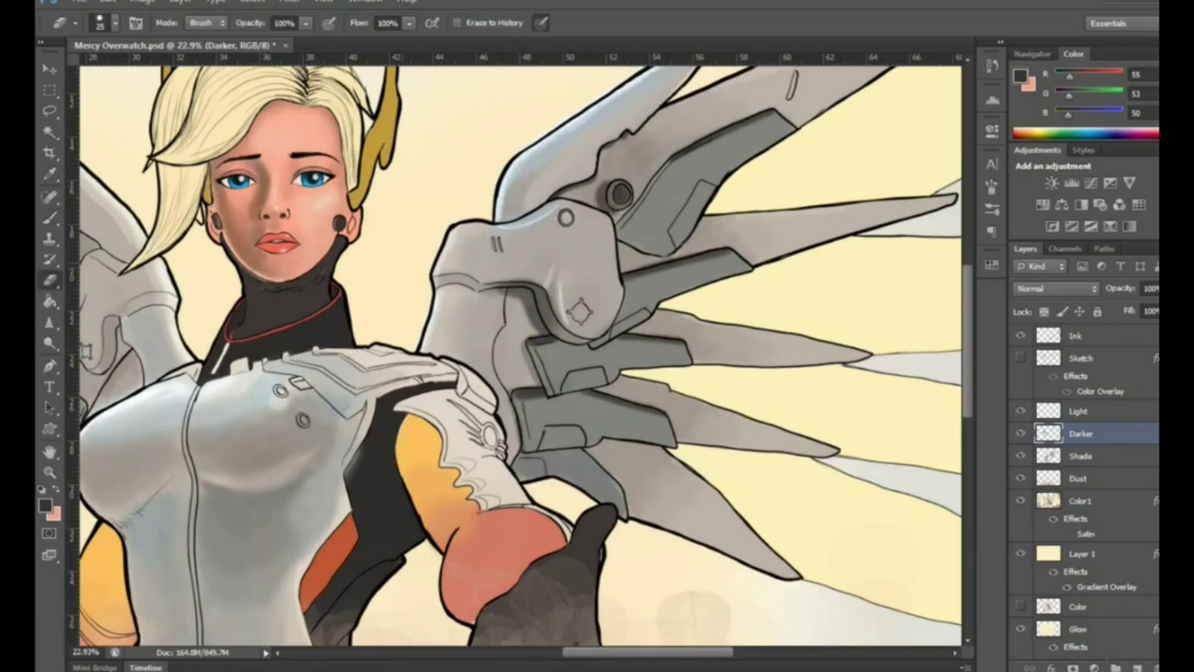
# Paint faint light cream highlights on the wing feathers on the Light layer
pyautogui.press('z')
pyautogui.moveTo(560, 373); pyautogui.dragTo(479, 373)
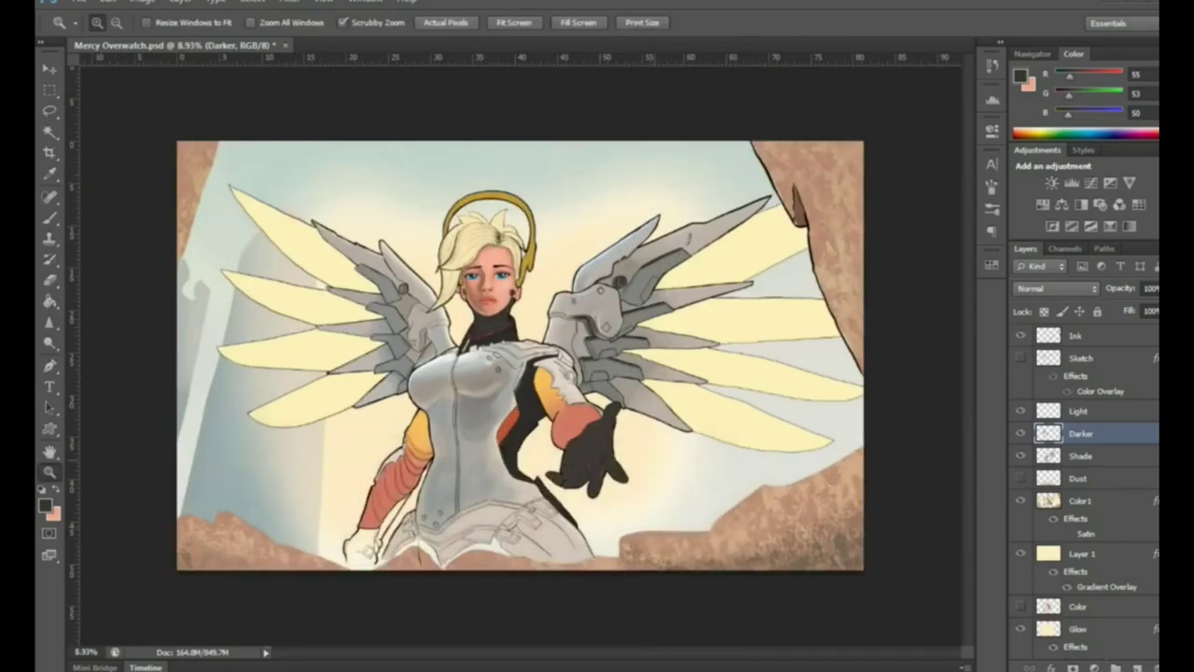
pyautogui.moveTo(706, 501); pyautogui.dragTo(696, 504)
pyautogui.press('b')
pyautogui.click(44, 505)
pyautogui.click(1101, 152)
pyautogui.click(1077, 410)
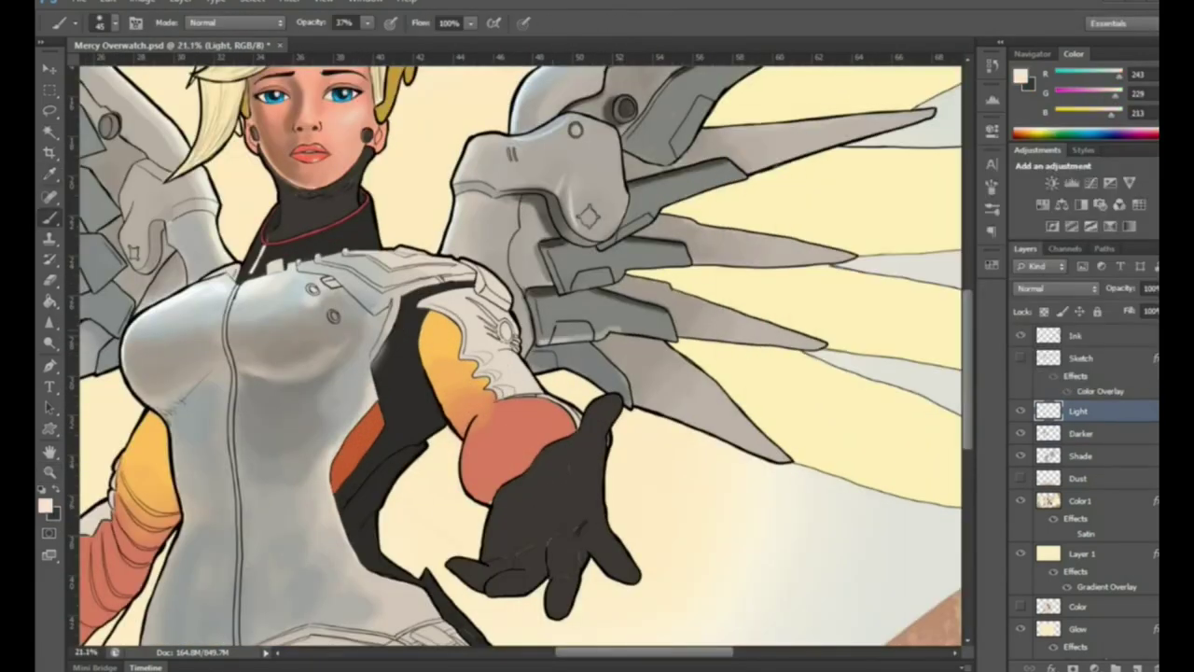
pyautogui.moveTo(551, 327); pyautogui.dragTo(673, 342)
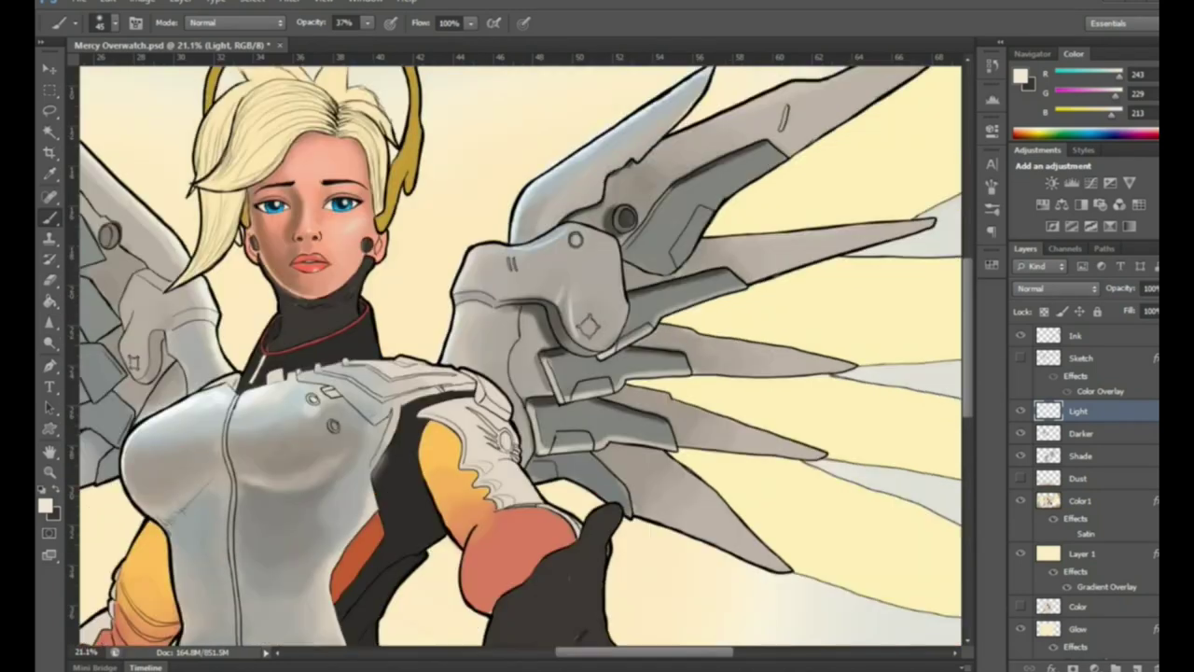
# Adjust the brush size and reframe the view around Mercy's face and wing
pyautogui.scroll(5, 626, 243)
pyautogui.rightClick(523, 194)
pyautogui.press('Escape')
pyautogui.press('z')
pyautogui.moveTo(522, 280); pyautogui.dragTo(373, 280)
pyautogui.moveTo(467, 328); pyautogui.dragTo(559, 328)
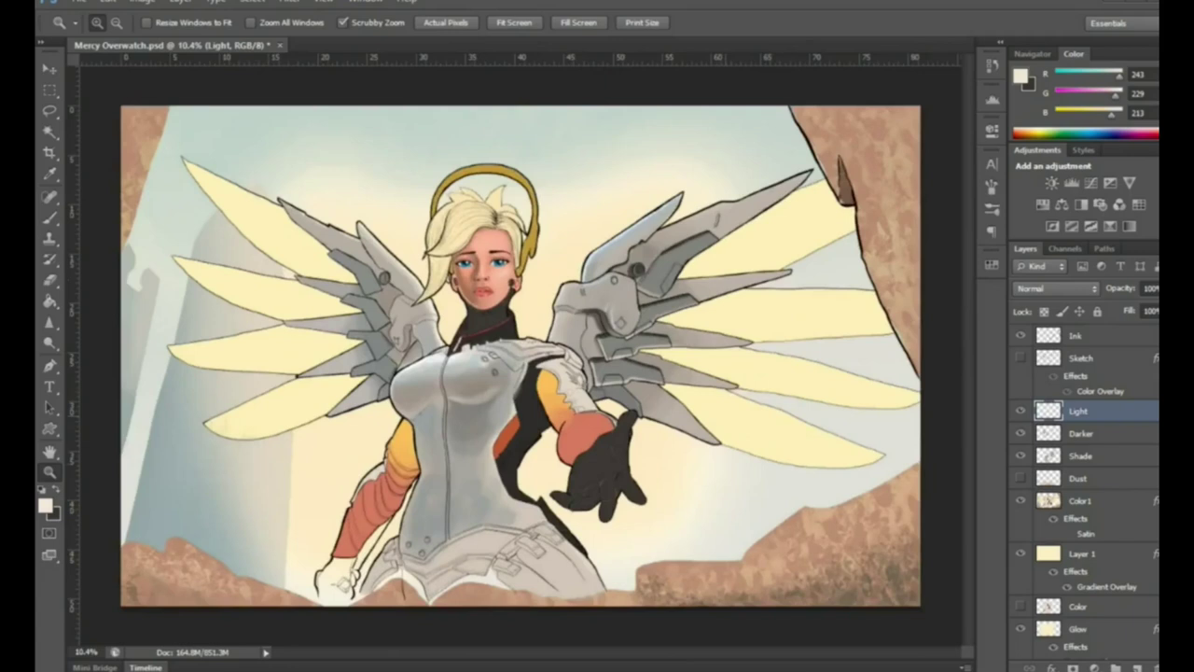
pyautogui.press('i')
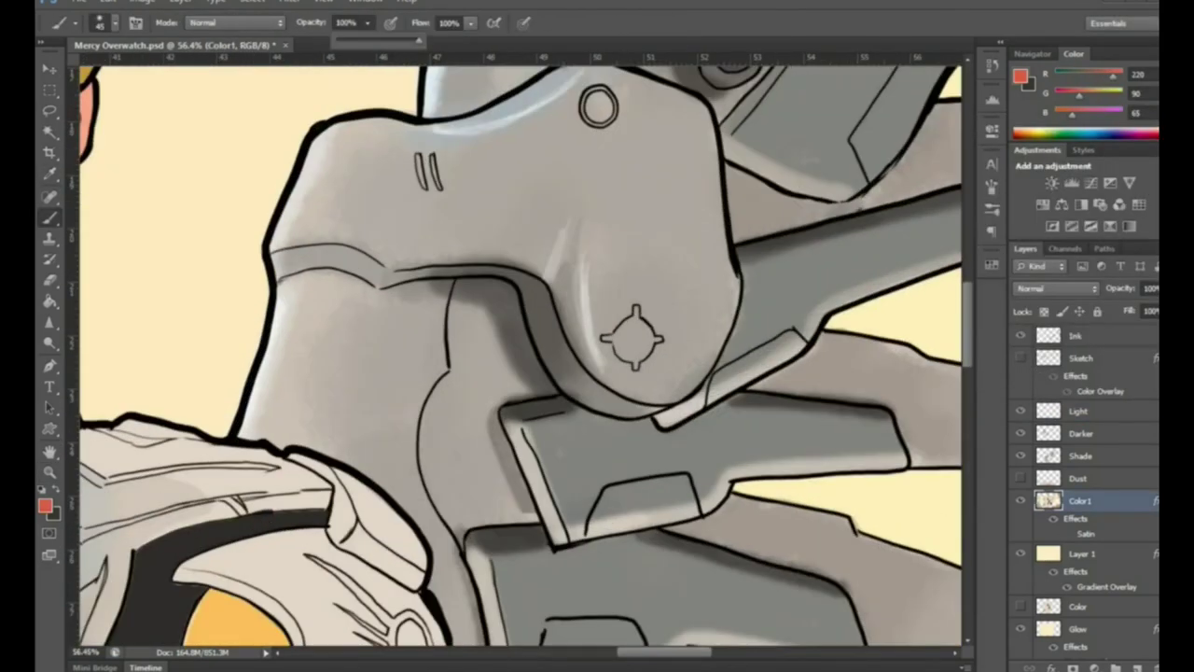
# Fill the right wing's crosshair emblem with red and erase the overflow
pyautogui.moveTo(634, 332)
pyautogui.mouseDown()
pyautogui.moveTo(631, 352)
pyautogui.moveTo(630, 323)
pyautogui.mouseUp()
pyautogui.moveTo(627, 326)
pyautogui.mouseDown()
pyautogui.moveTo(637, 308)
pyautogui.moveTo(639, 369)
pyautogui.moveTo(643, 346)
pyautogui.mouseUp()
pyautogui.press('e')
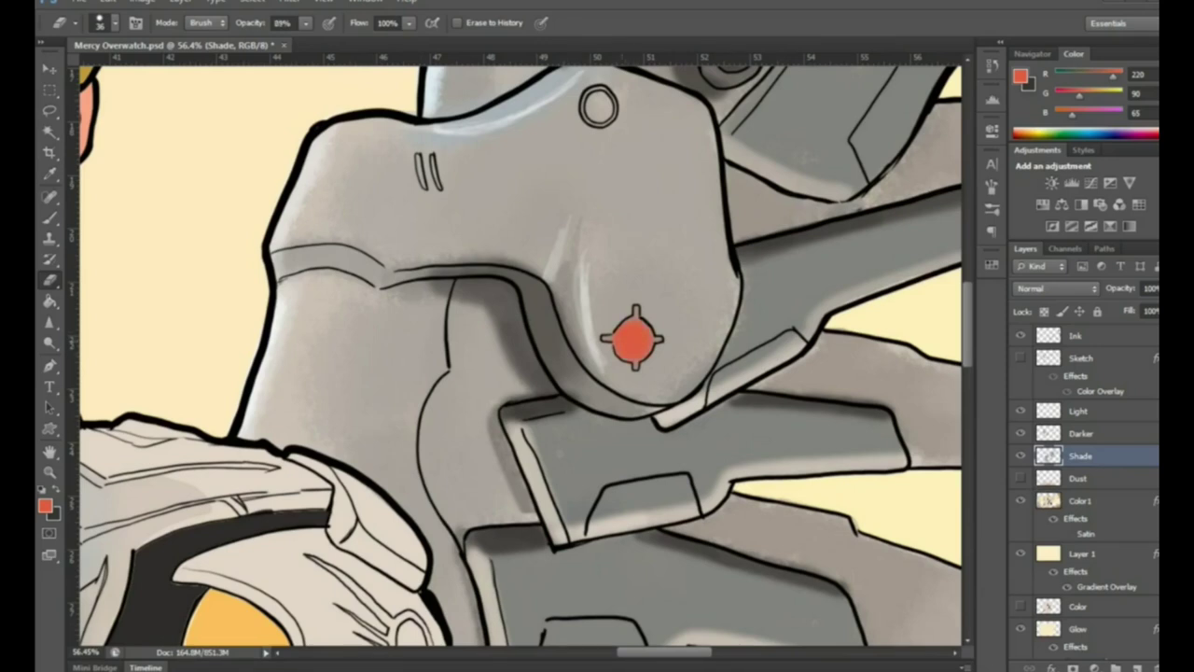
pyautogui.press('b')
# Lower the brush opacity to 19%, then zoom out and back in on the arm and wing
pyautogui.rightClick(644, 313)
pyautogui.press('Escape')
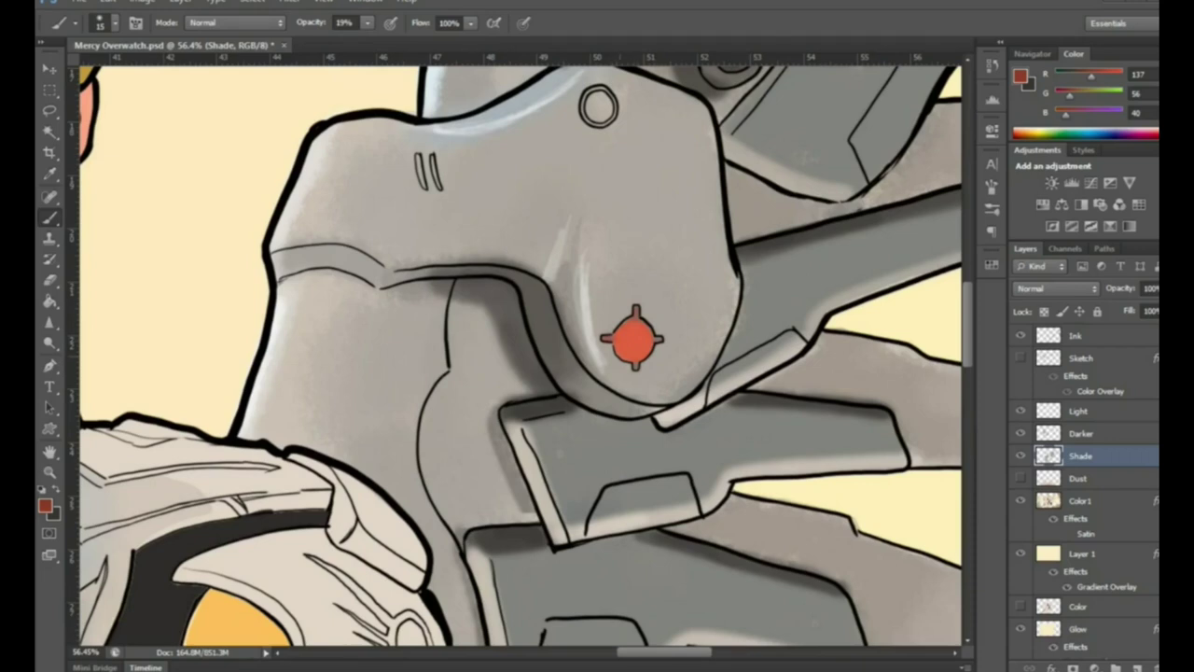
pyautogui.press('z')
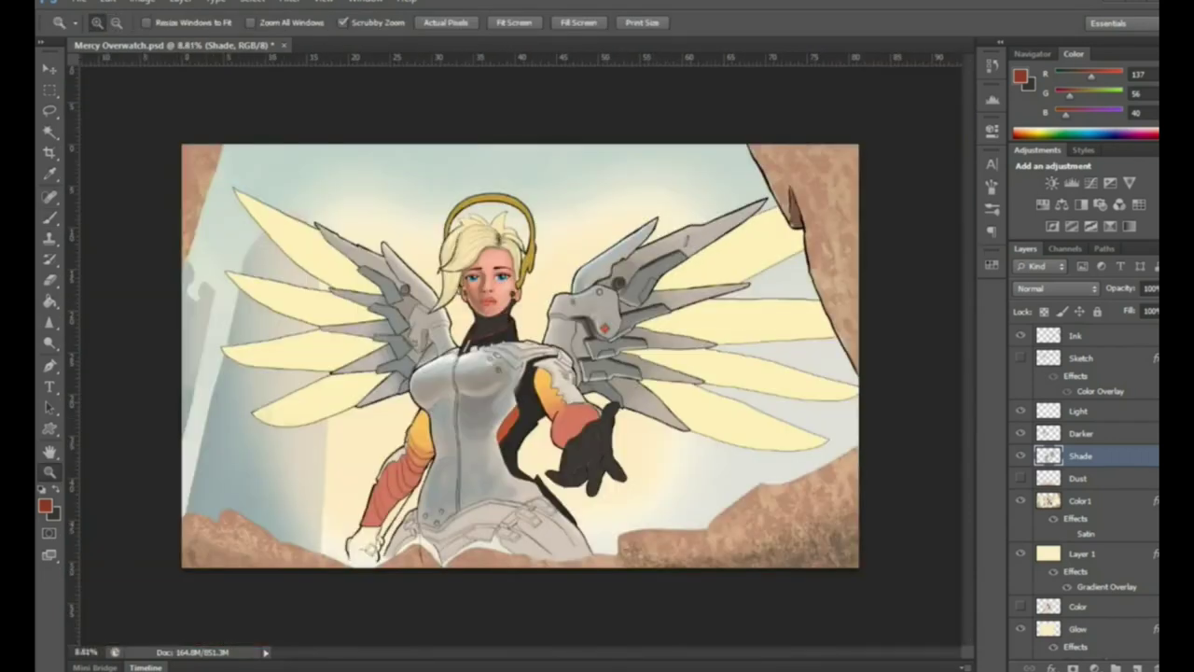
pyautogui.click(653, 417)
pyautogui.press('b')
pyautogui.rightClick(493, 316)
pyautogui.press('Escape')
pyautogui.scroll(1, 504, 336)
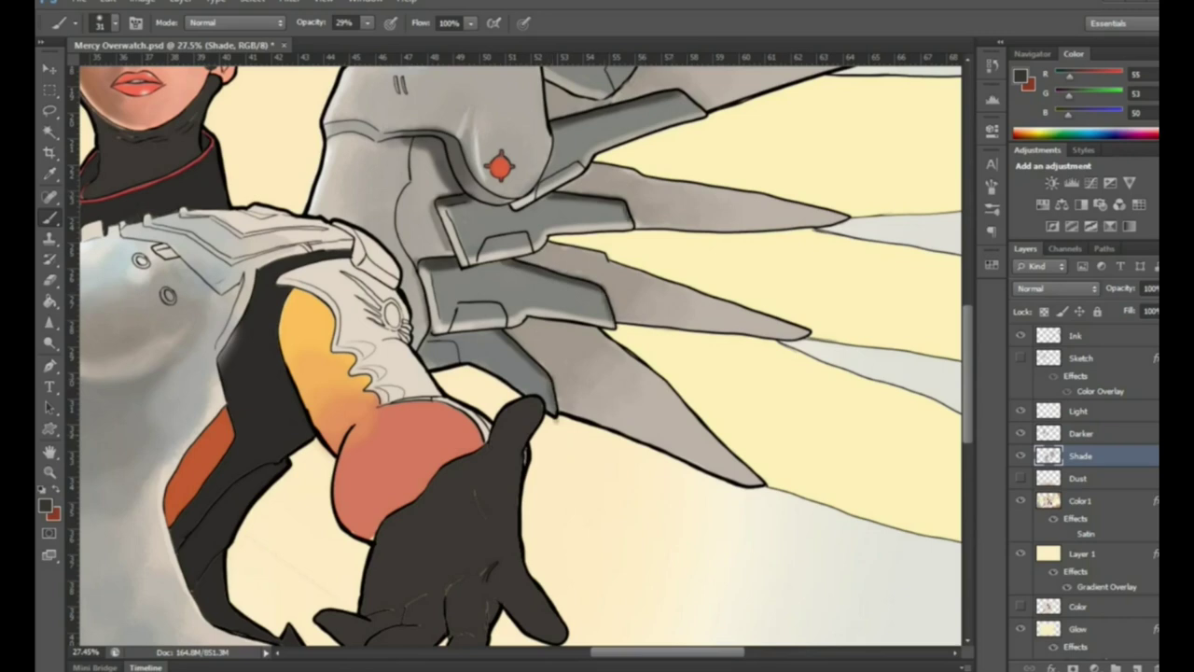
# Sample a grey and paint darker shading across the grey wing with a size-95 brush
pyautogui.press('i')
pyautogui.click(44, 505)
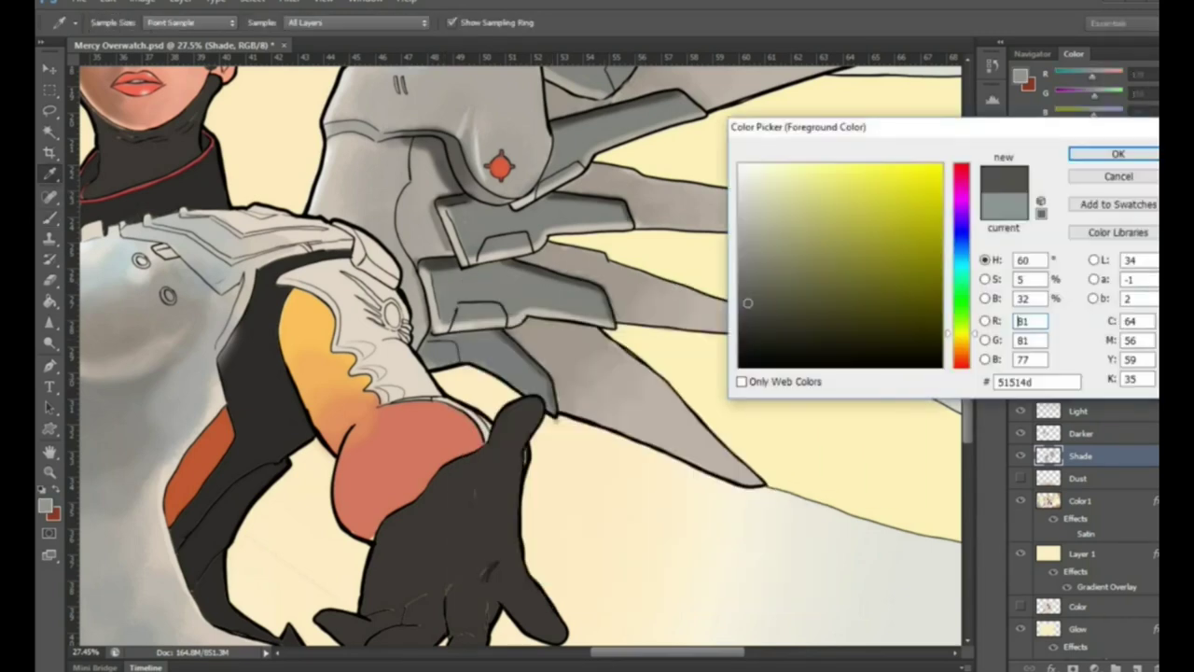
pyautogui.moveTo(455, 215)
pyautogui.mouseDown()
pyautogui.moveTo(466, 244)
pyautogui.moveTo(474, 214)
pyautogui.mouseUp()
pyautogui.press(']')
pyautogui.press(']')
pyautogui.press(']')
pyautogui.moveTo(450, 276)
pyautogui.mouseDown()
pyautogui.moveTo(463, 302)
pyautogui.moveTo(519, 273)
pyautogui.mouseUp()
pyautogui.rightClick(565, 166)
pyautogui.moveTo(653, 184); pyautogui.dragTo(625, 184)
pyautogui.press('Return')
# Pick progressively lighter greys for the Light layer and resize the brush
pyautogui.click(44, 505)
pyautogui.press('Return')
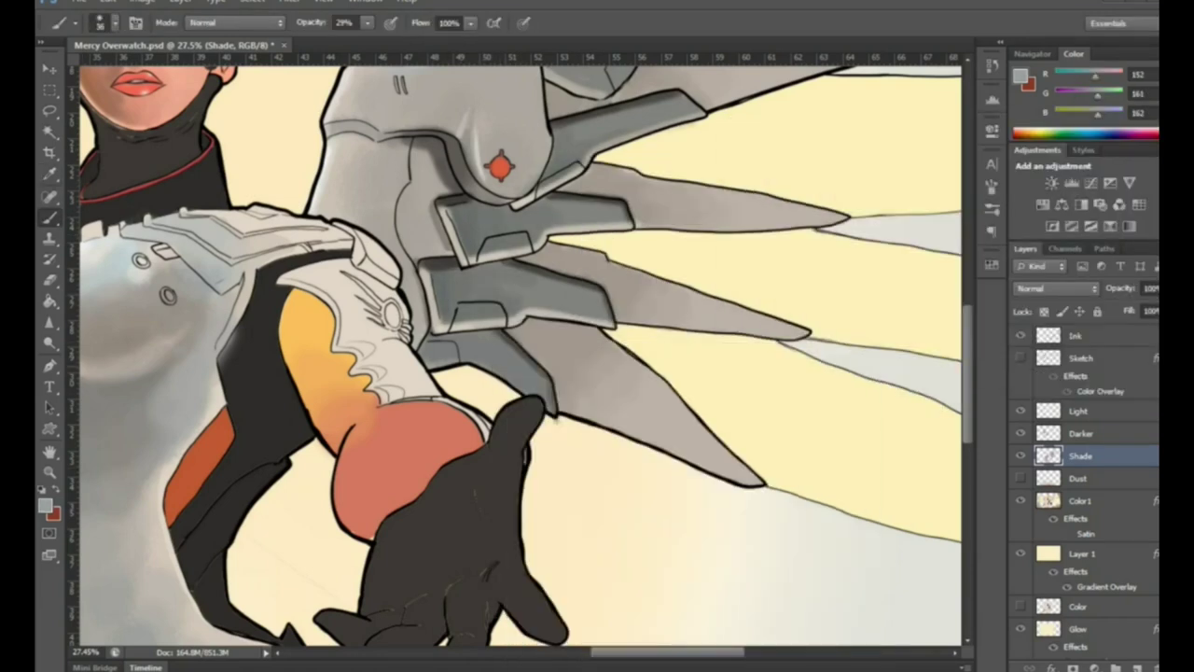
pyautogui.hotkey('alt', ']')
pyautogui.hotkey('alt', ']')
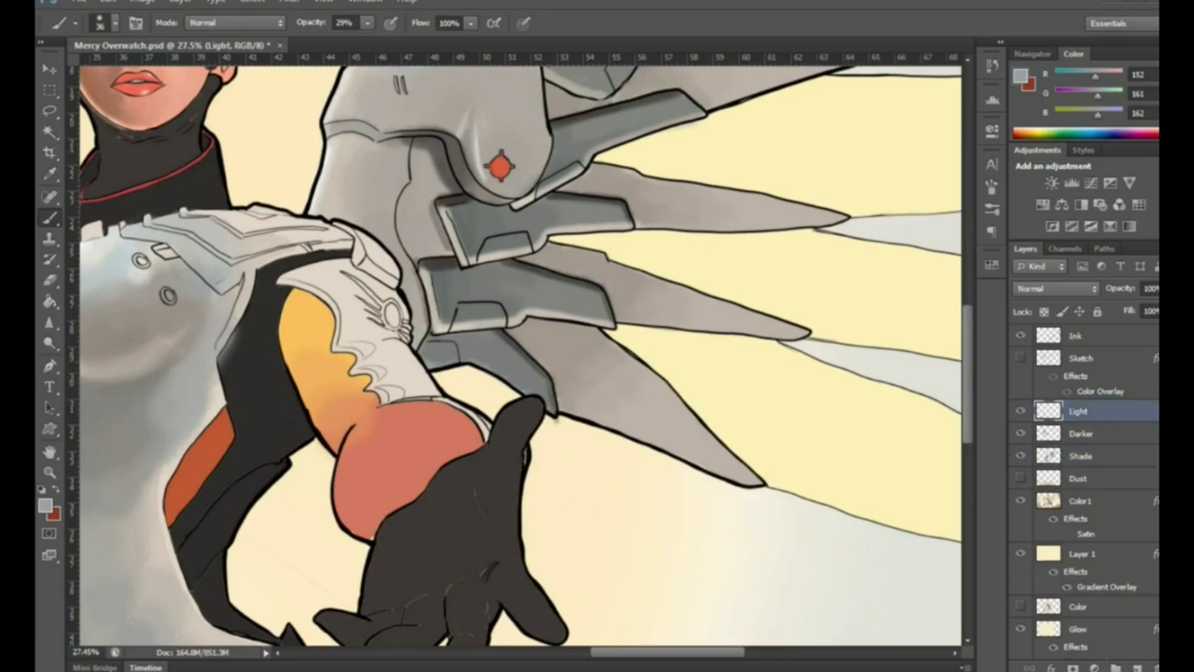
pyautogui.click(44, 505)
pyautogui.press('Return')
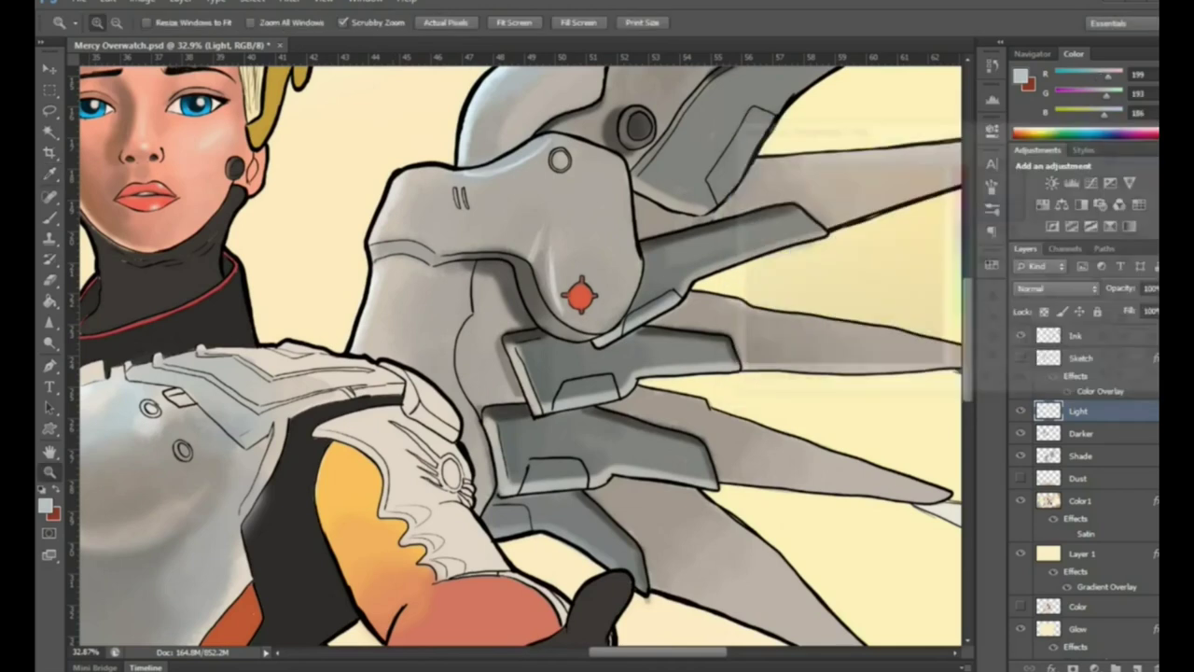
pyautogui.rightClick(476, 322)
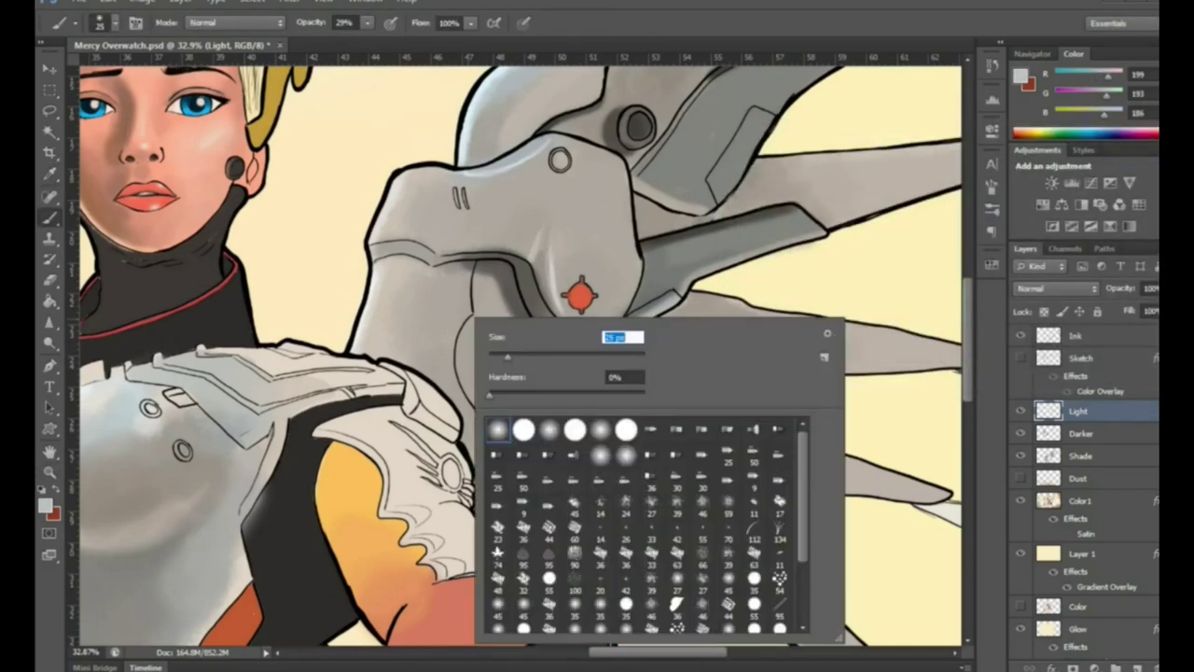
pyautogui.press('Return')
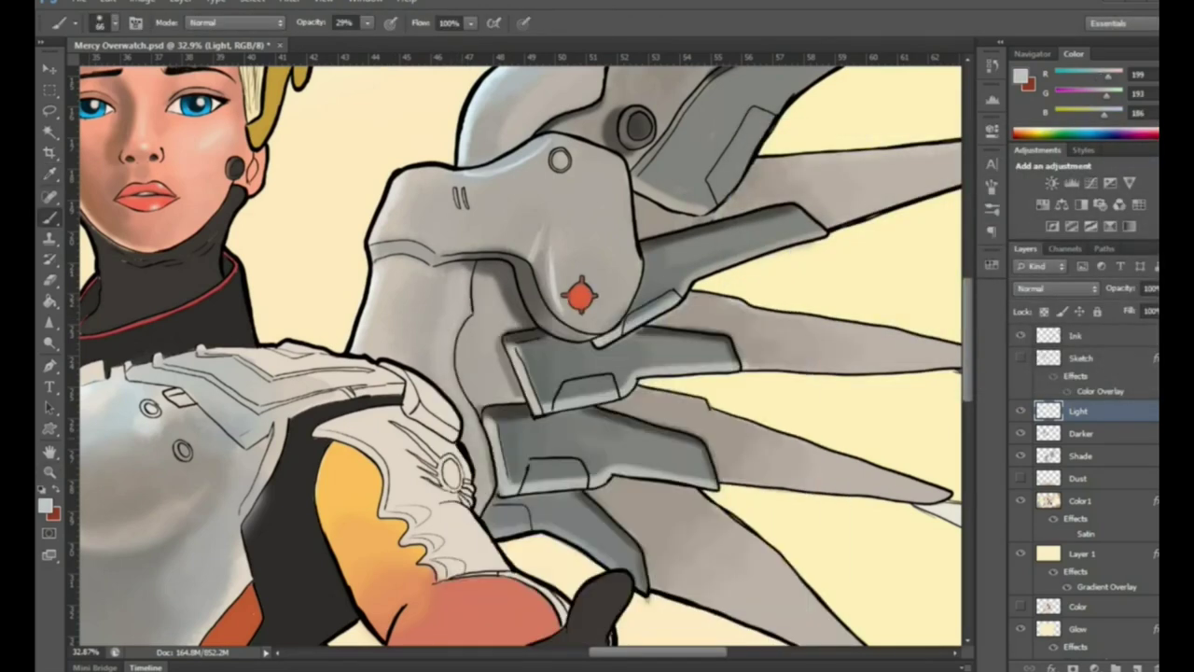
# Add a small darker shading mark on the wing on the Shade layer, then reframe the figure
pyautogui.click(1080, 455)
pyautogui.moveTo(462, 304); pyautogui.dragTo(460, 335)
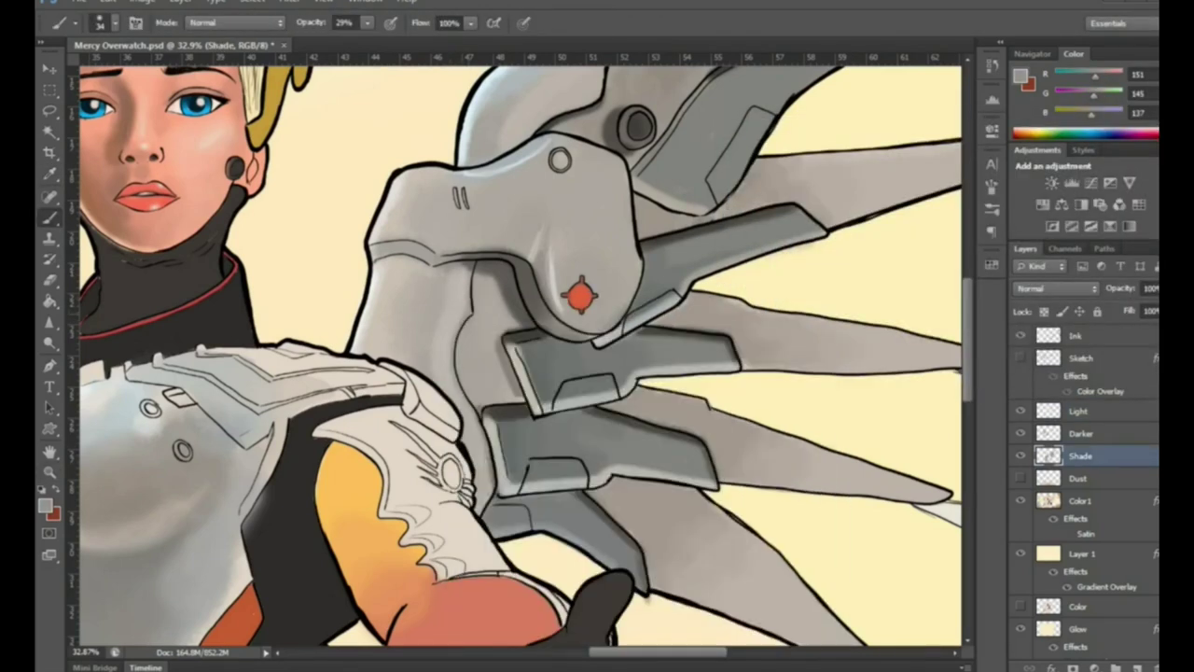
pyautogui.rightClick(462, 327)
pyautogui.press('Escape')
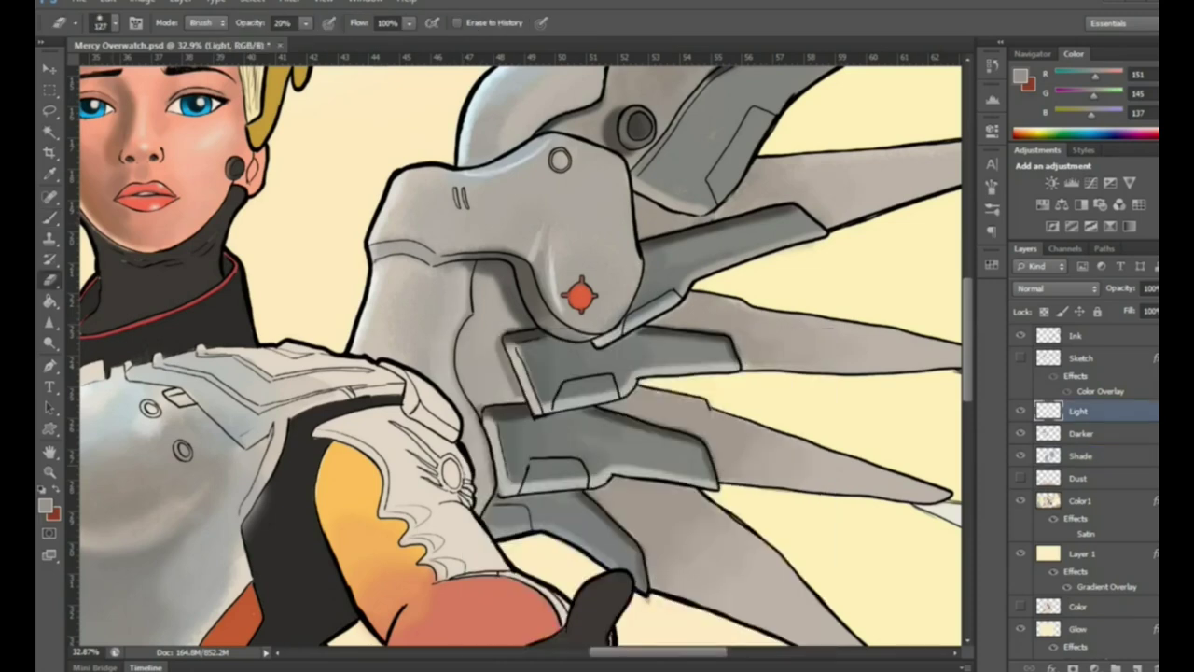
pyautogui.hotkey('ctrl', '0')
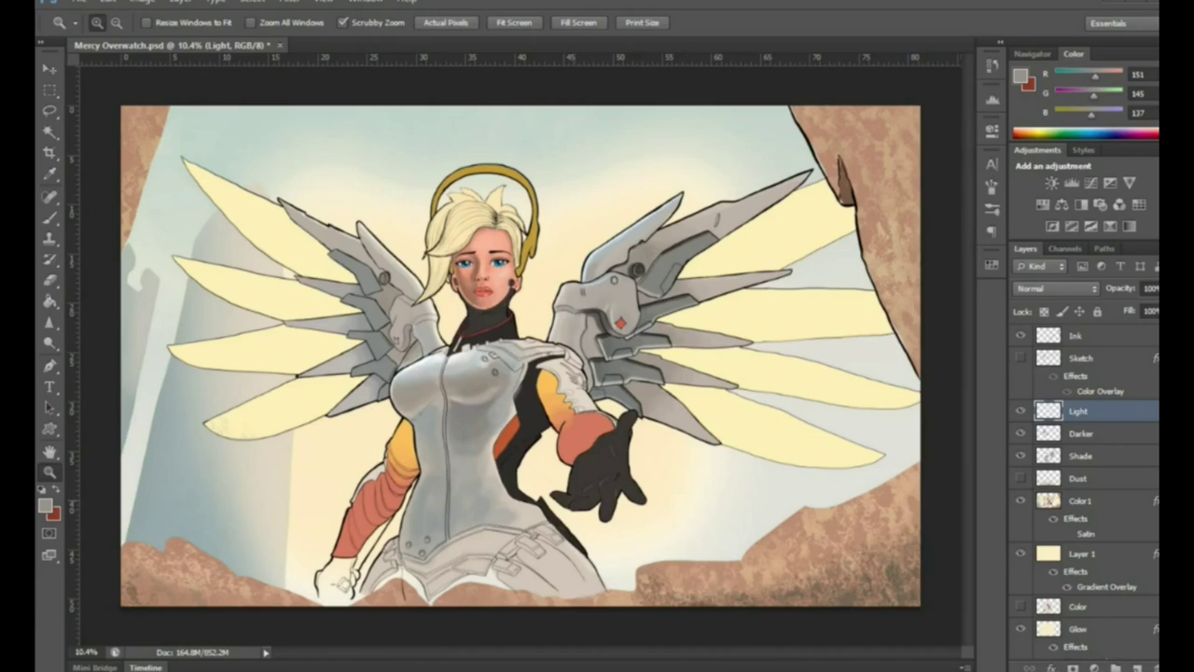
pyautogui.moveTo(553, 293); pyautogui.dragTo(597, 293)
pyautogui.press('b')
pyautogui.hotkey('alt', '[')
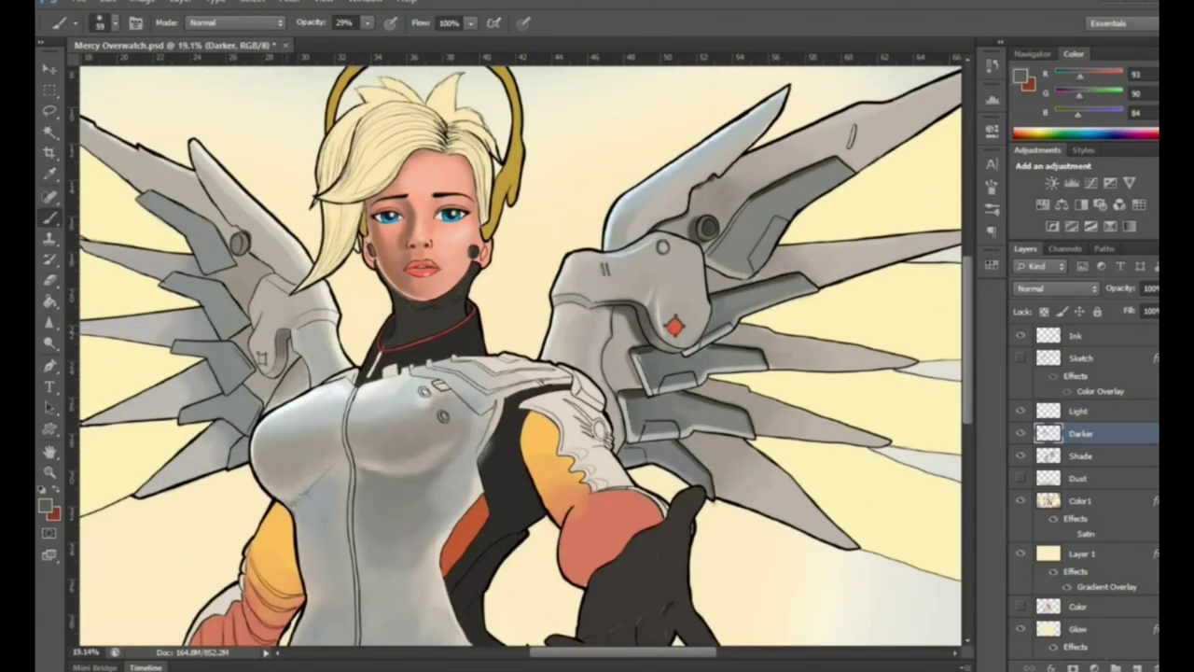
# Darken the area by the left shoulder, then brighten the left wing with light warm-grey strokes
pyautogui.moveTo(297, 326); pyautogui.dragTo(328, 314)
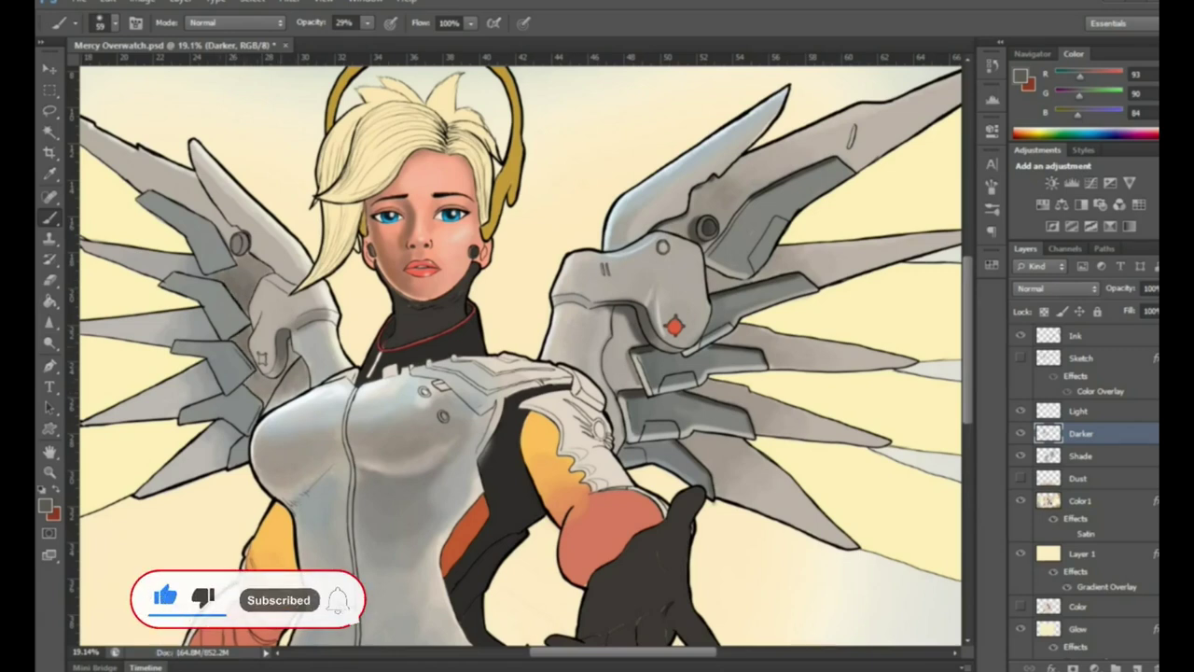
pyautogui.hotkey('alt', ']')
pyautogui.keyDown('alt'); pyautogui.click(940, 260); pyautogui.keyUp('alt')
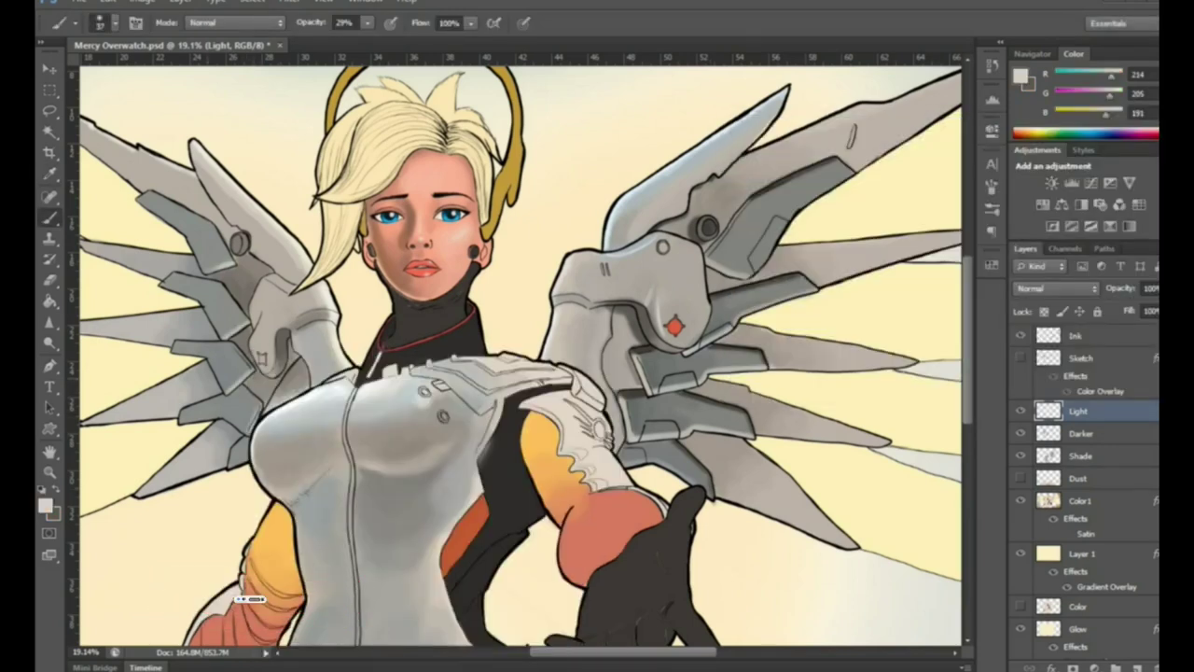
pyautogui.moveTo(179, 341)
pyautogui.mouseDown()
pyautogui.moveTo(224, 399)
pyautogui.moveTo(235, 344)
pyautogui.mouseUp()
pyautogui.moveTo(172, 278); pyautogui.dragTo(222, 278)
pyautogui.moveTo(151, 215)
pyautogui.mouseDown()
pyautogui.moveTo(201, 194)
pyautogui.moveTo(228, 257)
pyautogui.moveTo(246, 319)
pyautogui.moveTo(239, 448)
pyautogui.mouseUp()
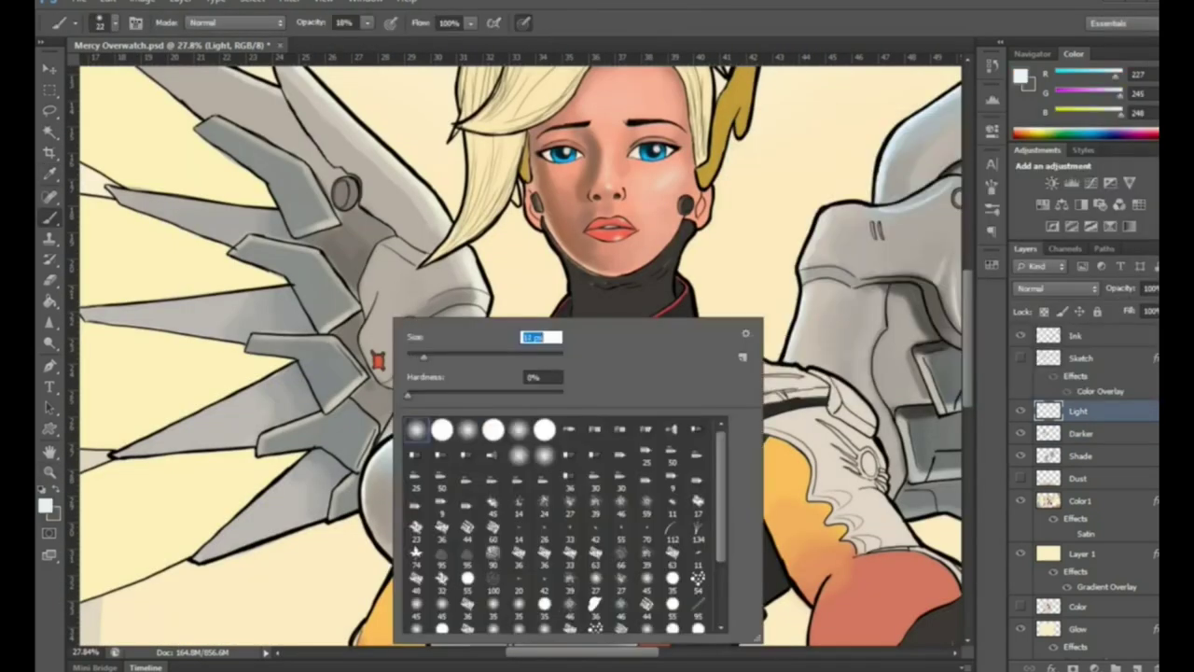
# Add faint highlights across the left wing and shade the sleeve folds grey-blue
pyautogui.moveTo(366, 256); pyautogui.dragTo(396, 360)
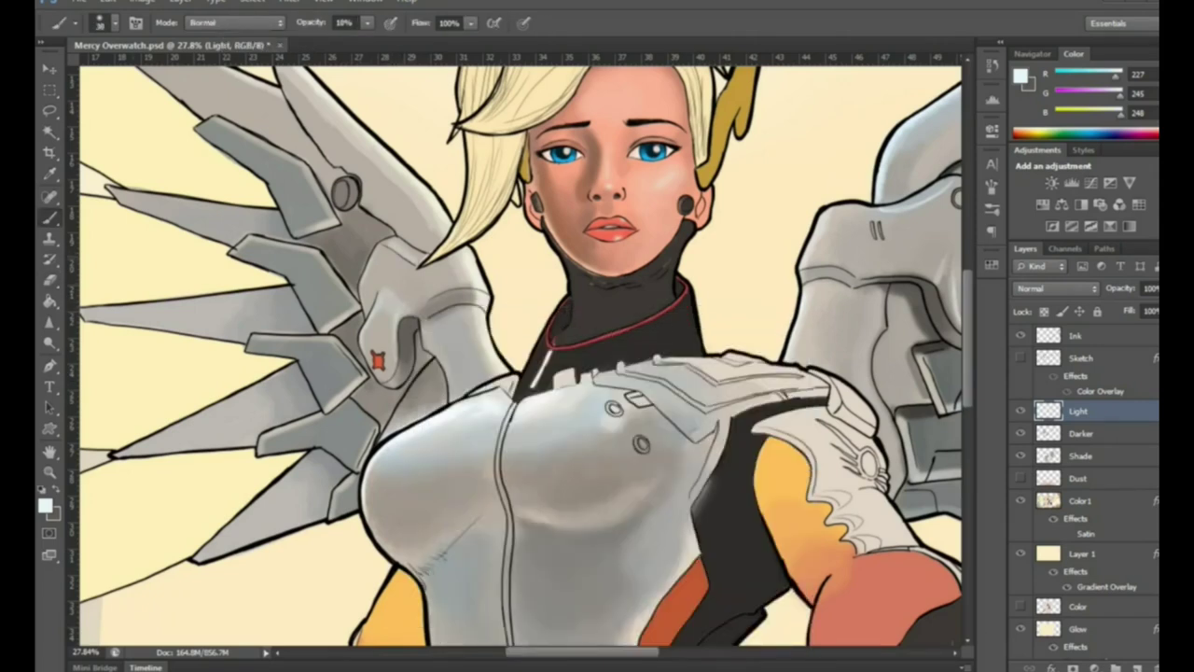
pyautogui.moveTo(341, 347)
pyautogui.mouseDown()
pyautogui.moveTo(364, 373)
pyautogui.moveTo(375, 426)
pyautogui.mouseUp()
pyautogui.moveTo(237, 133); pyautogui.dragTo(304, 173)
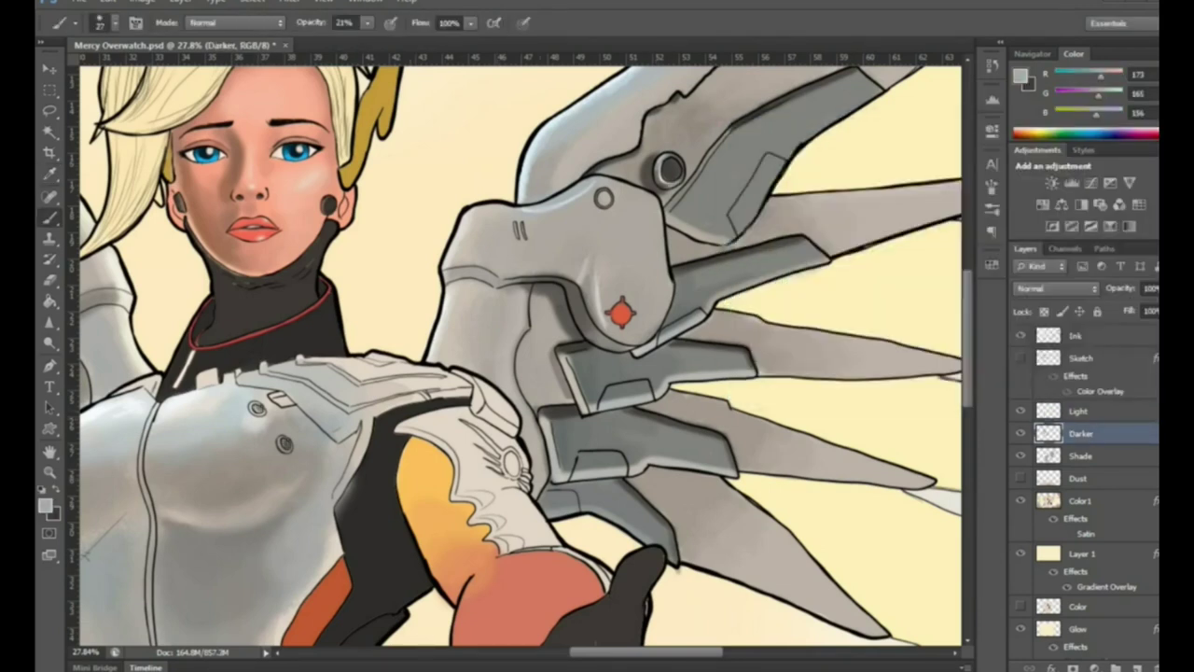
pyautogui.moveTo(493, 492)
pyautogui.mouseDown()
pyautogui.moveTo(462, 500)
pyautogui.moveTo(478, 527)
pyautogui.moveTo(518, 545)
pyautogui.moveTo(494, 549)
pyautogui.mouseUp()
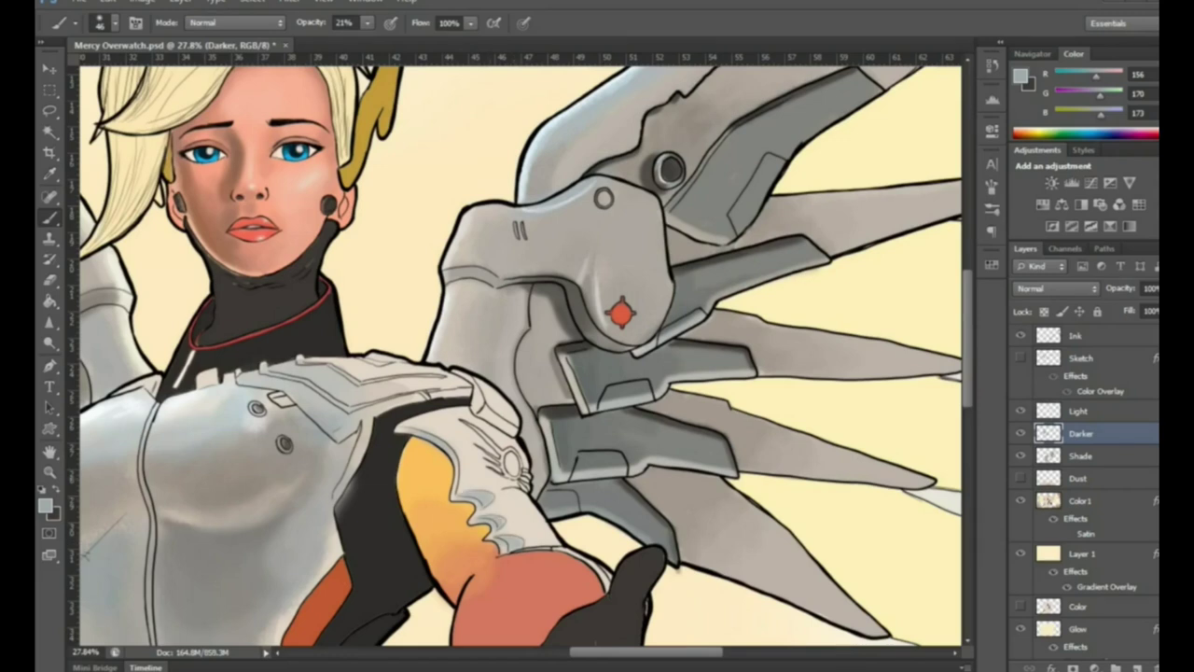
# Paint dark strokes around the shoulder emblem at 63% opacity, then drop to 24%
pyautogui.press('x')
pyautogui.press('6')
pyautogui.press('3')
pyautogui.moveTo(472, 427)
pyautogui.mouseDown()
pyautogui.moveTo(506, 476)
pyautogui.moveTo(504, 456)
pyautogui.mouseUp()
pyautogui.press('x')
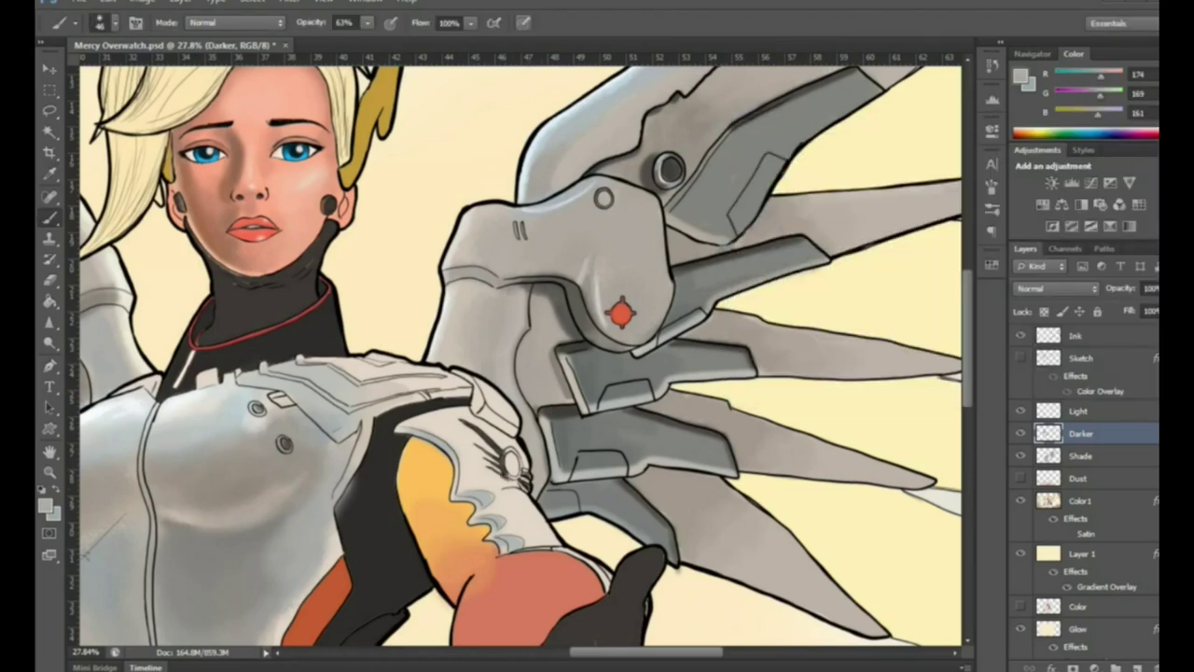
pyautogui.press('2')
pyautogui.press('4')
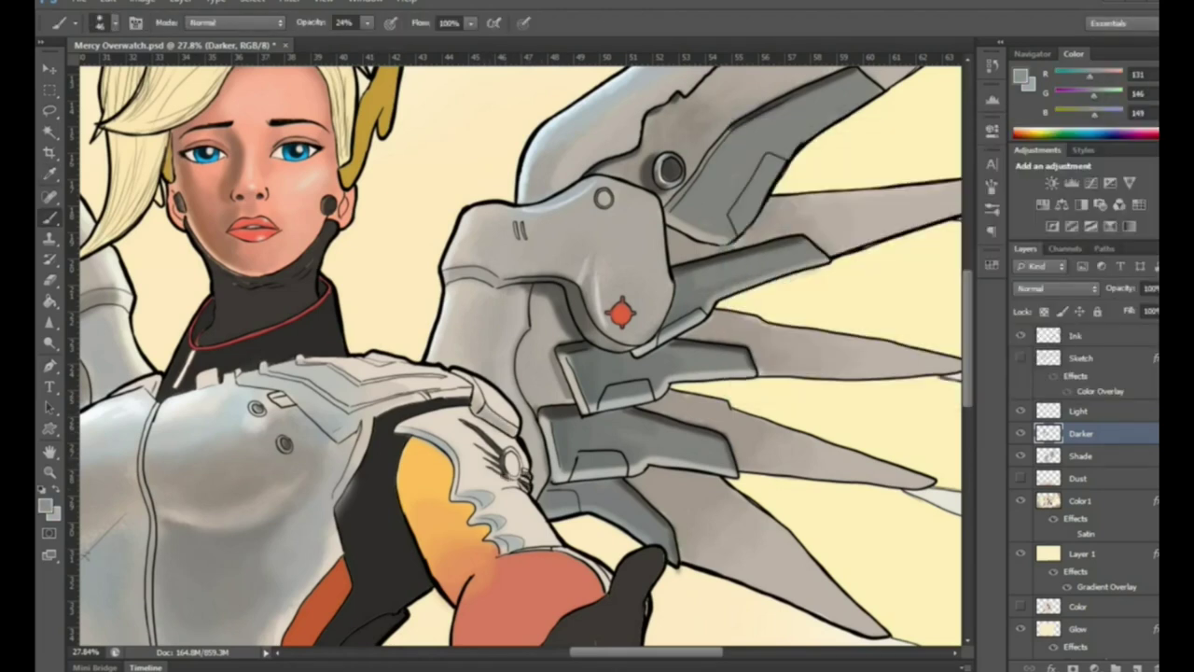
pyautogui.keyDown('alt'); pyautogui.click(495, 429); pyautogui.keyUp('alt')
# Shade the chest armour below the shoulder plate with sampled greys at 50% opacity
pyautogui.moveTo(303, 382); pyautogui.dragTo(345, 406)
pyautogui.moveTo(266, 378)
pyautogui.mouseDown()
pyautogui.moveTo(374, 373)
pyautogui.moveTo(308, 439)
pyautogui.mouseUp()
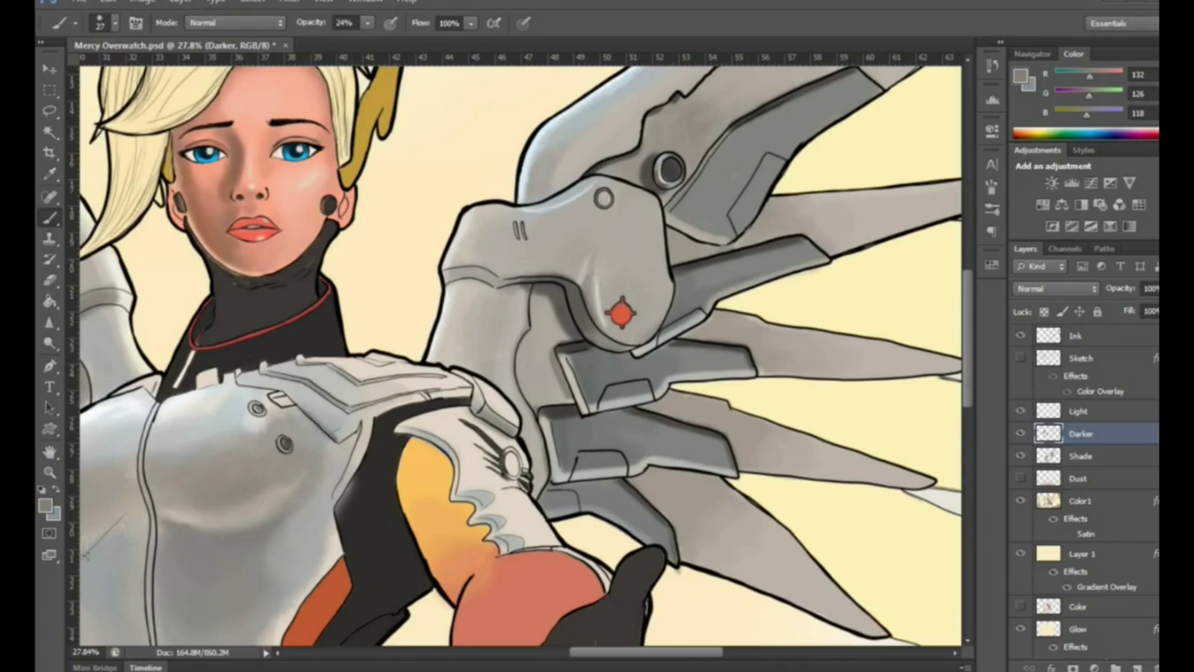
pyautogui.press('5')
pyautogui.keyDown('alt'); pyautogui.click(284, 401); pyautogui.keyUp('alt')
pyautogui.click(44, 505)
pyautogui.click(270, 404)
pyautogui.press('Return')
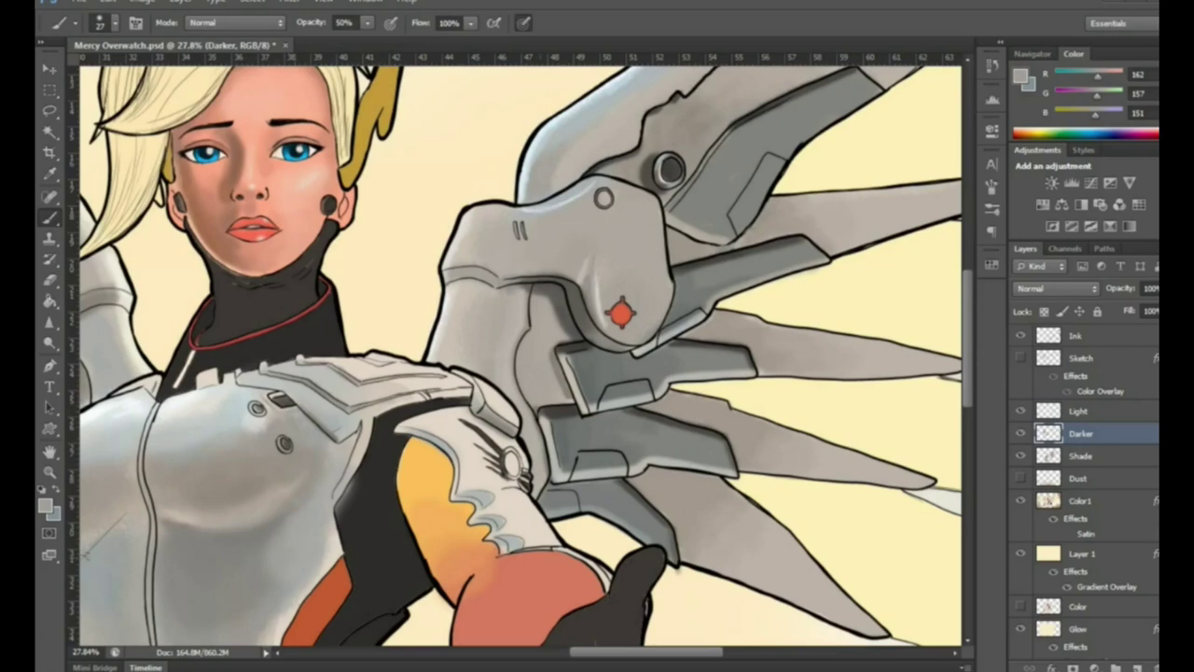
pyautogui.keyDown('alt'); pyautogui.click(363, 446); pyautogui.keyUp('alt')
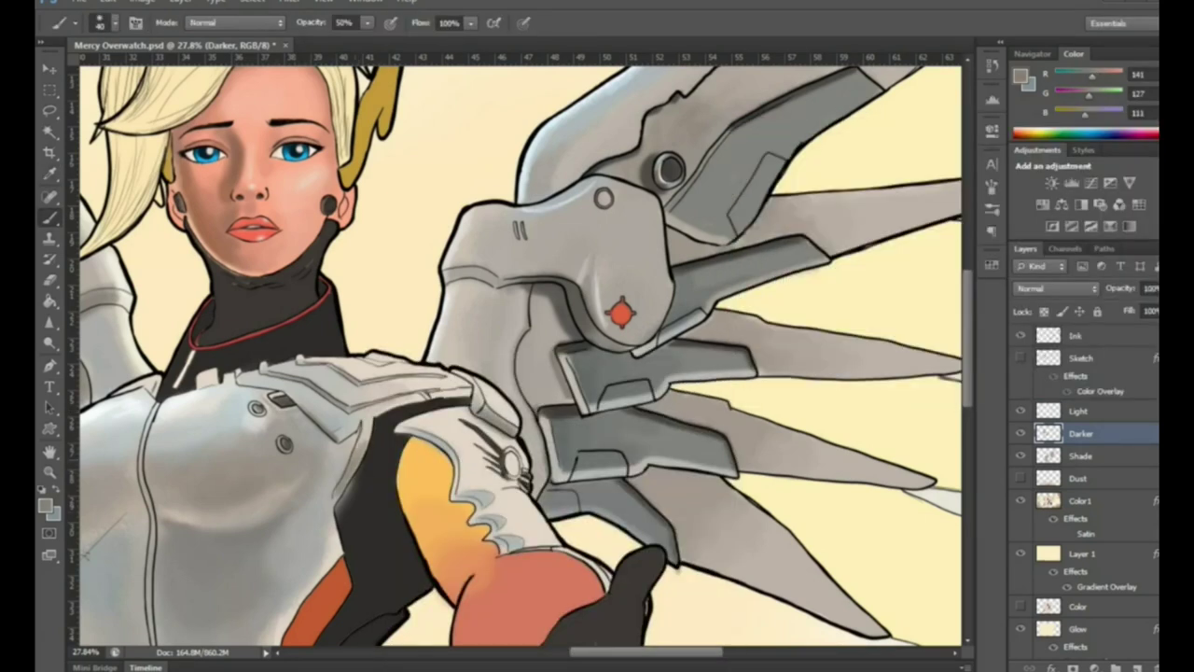
pyautogui.moveTo(370, 414); pyautogui.dragTo(473, 391)
pyautogui.scroll(-3, 438, 401)
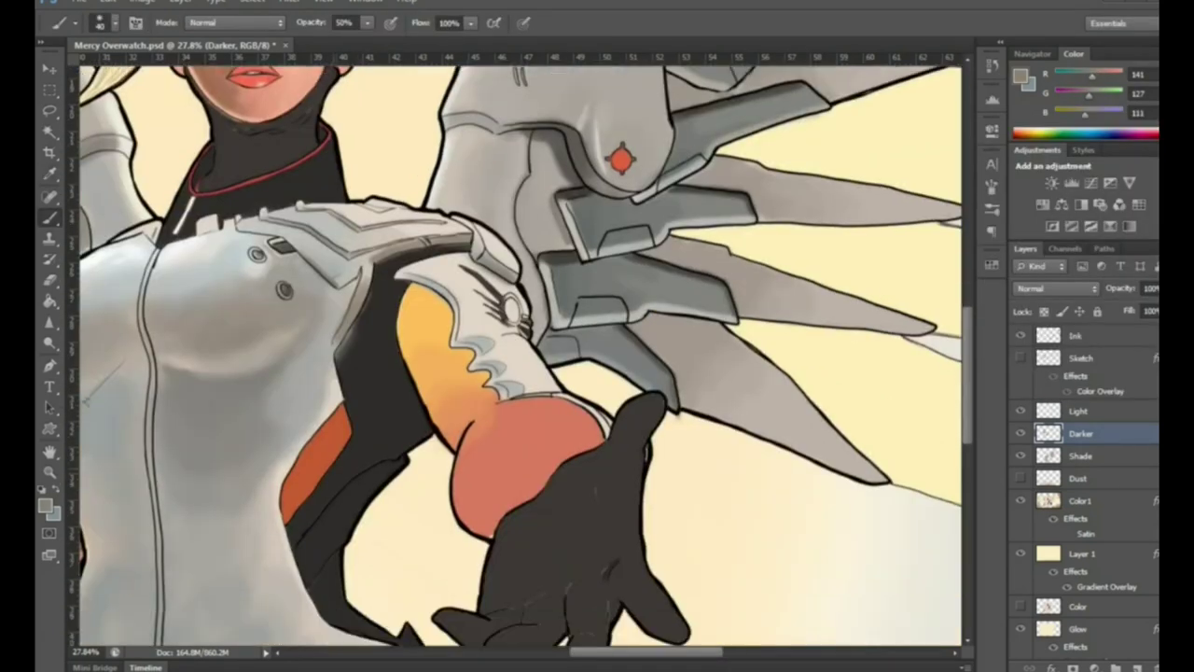
# Reframe on the face and wing and sample a grey for wing shading at 38% opacity
pyautogui.press('z')
pyautogui.keyDown('alt'); pyautogui.click(478, 373); pyautogui.keyUp('alt')
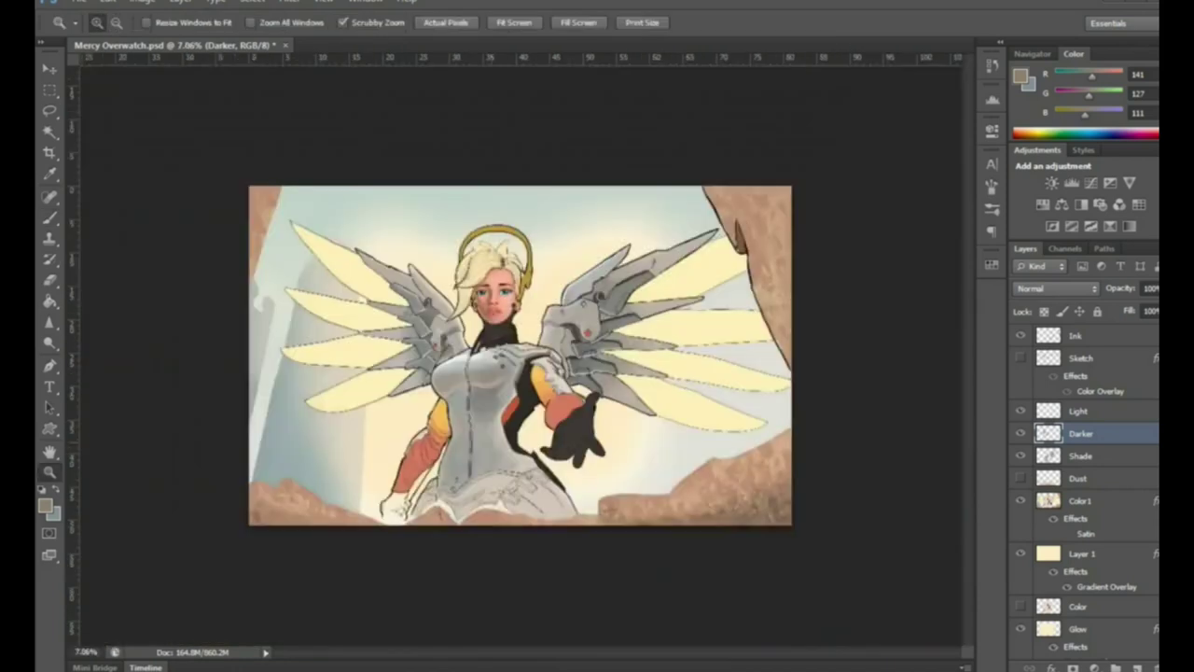
pyautogui.click(616, 214)
pyautogui.click(44, 505)
pyautogui.press('Return')
pyautogui.press('b')
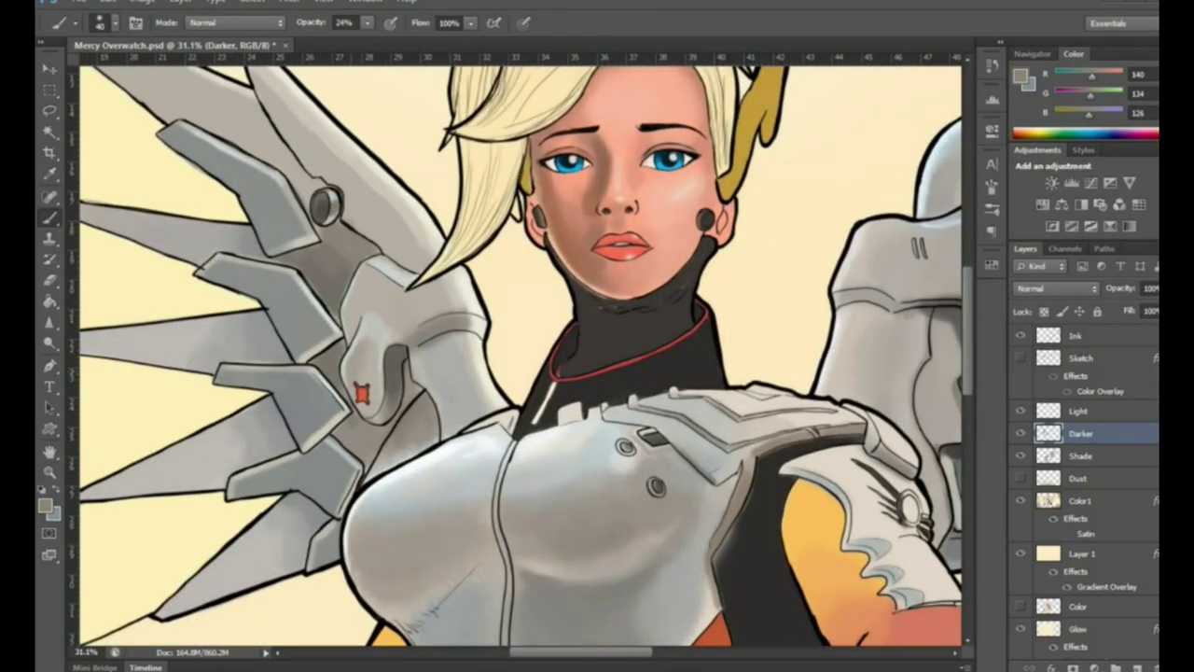
pyautogui.press('3')
pyautogui.press('8')
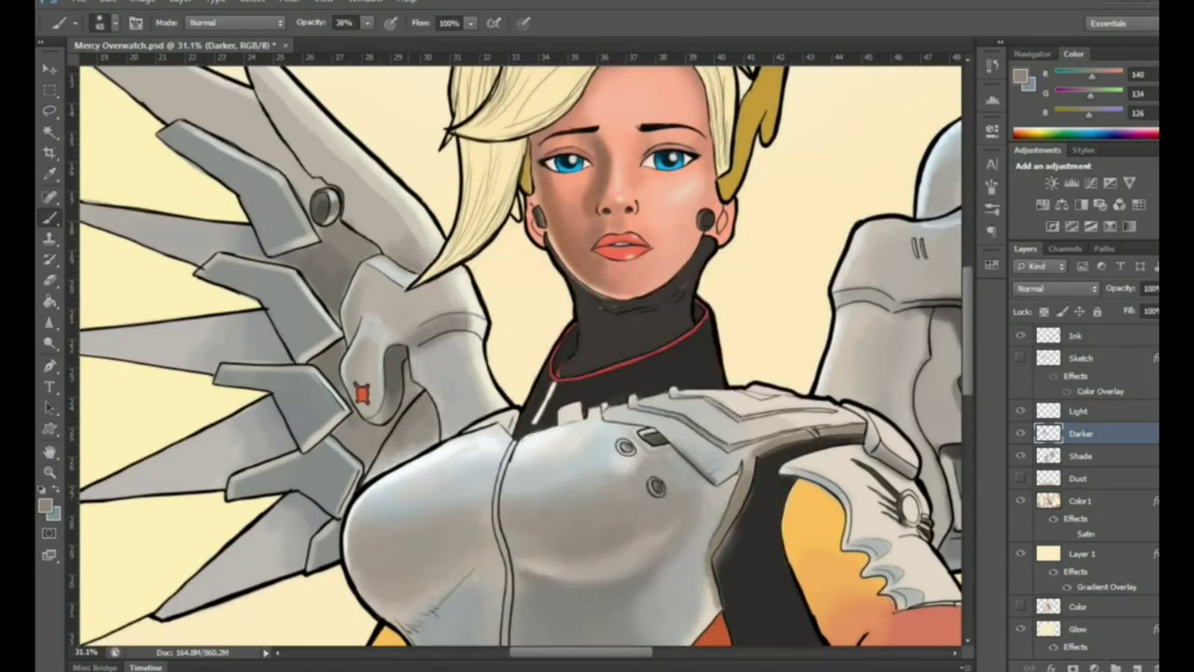
# Brush faint dark shading onto the wing at 20% opacity and sample a dark slate grey
pyautogui.keyDown('alt'); pyautogui.click(293, 111); pyautogui.keyUp('alt')
pyautogui.press('2')
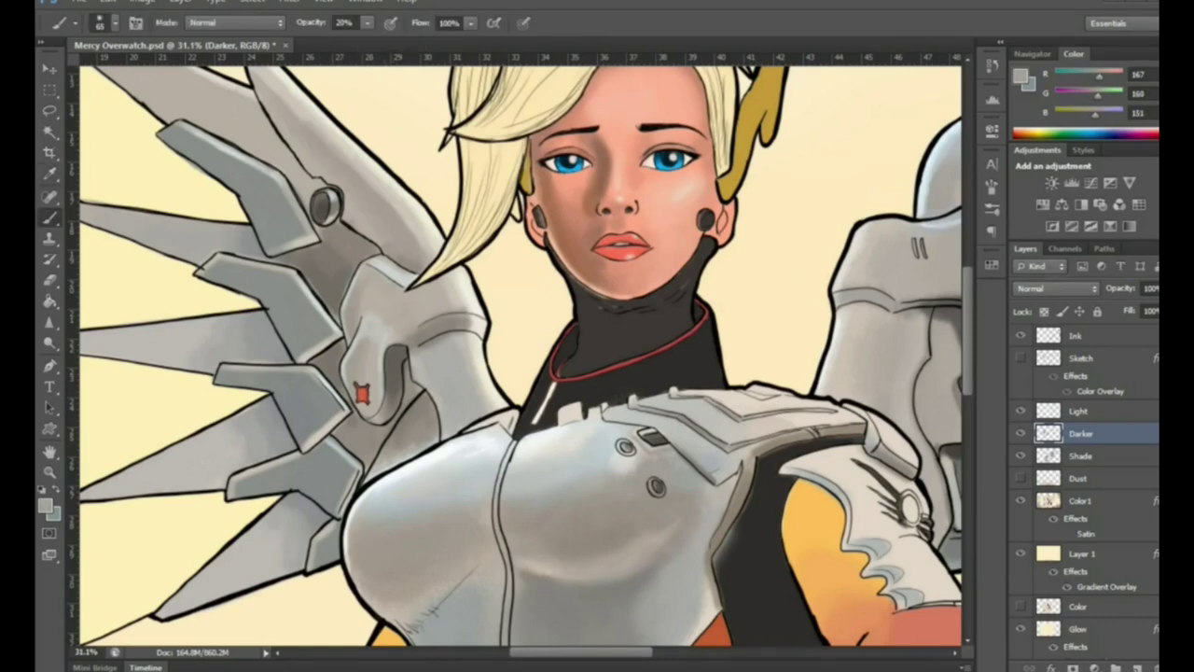
pyautogui.keyDown('alt'); pyautogui.click(388, 280); pyautogui.keyUp('alt')
pyautogui.moveTo(401, 271); pyautogui.dragTo(364, 308)
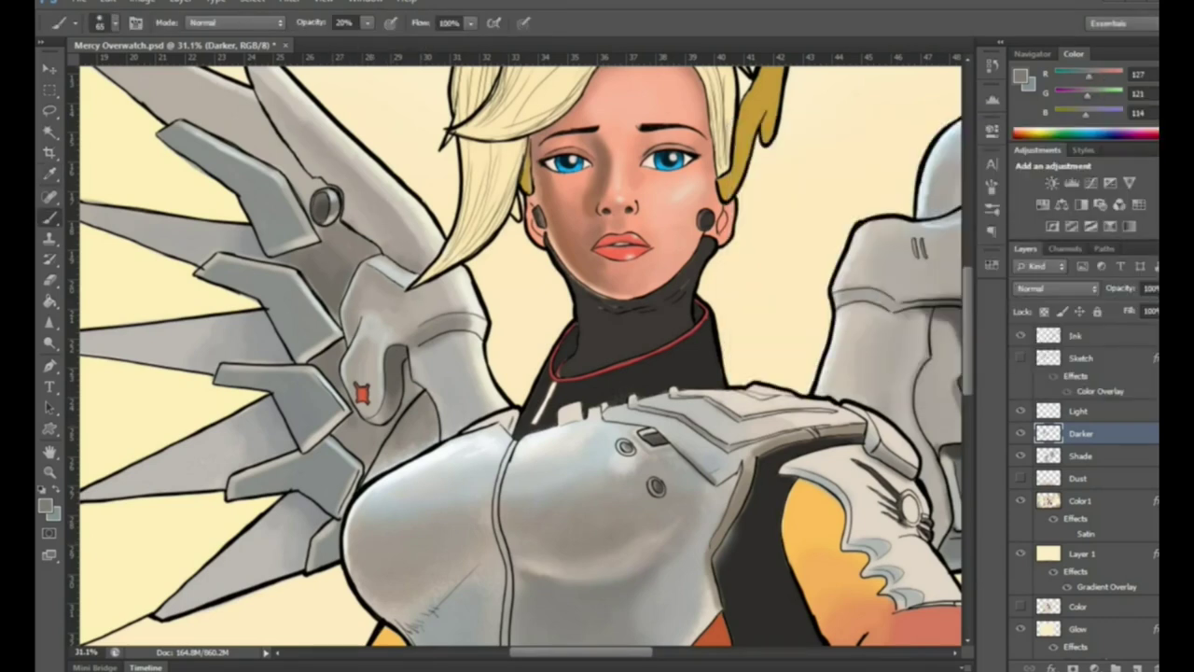
pyautogui.hscroll(-3, 519, 354)
pyautogui.press('l')
pyautogui.click(44, 505)
# Shade the upper wing panels dark grey at 47% brush opacity
pyautogui.press('Return')
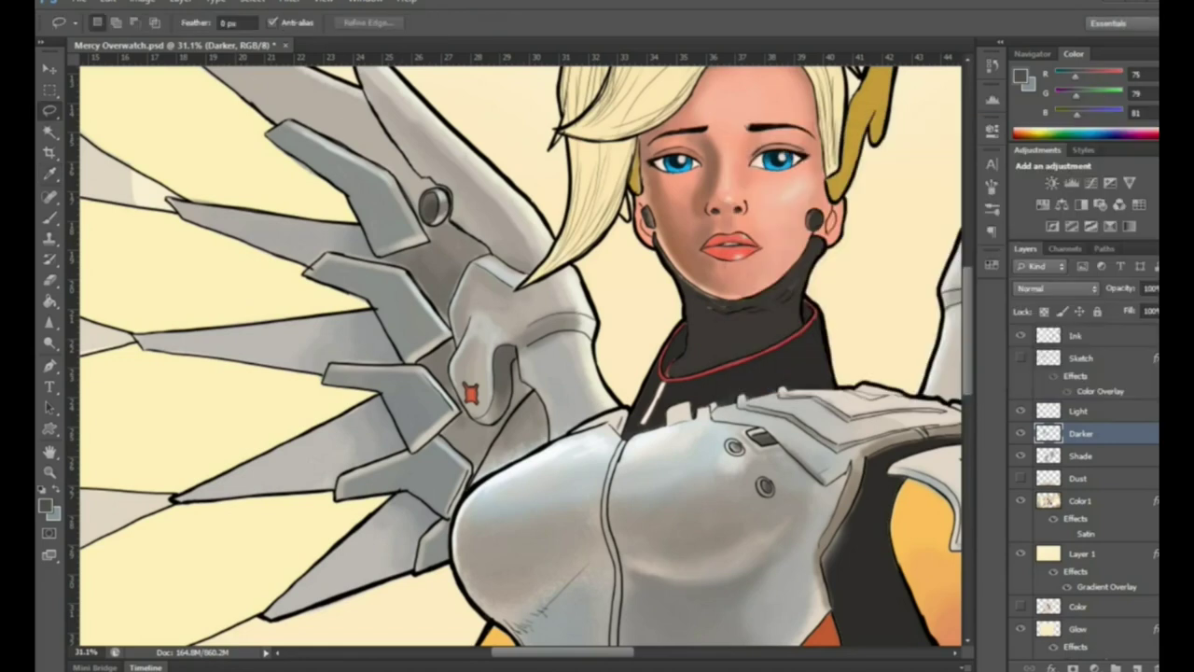
pyautogui.press('b')
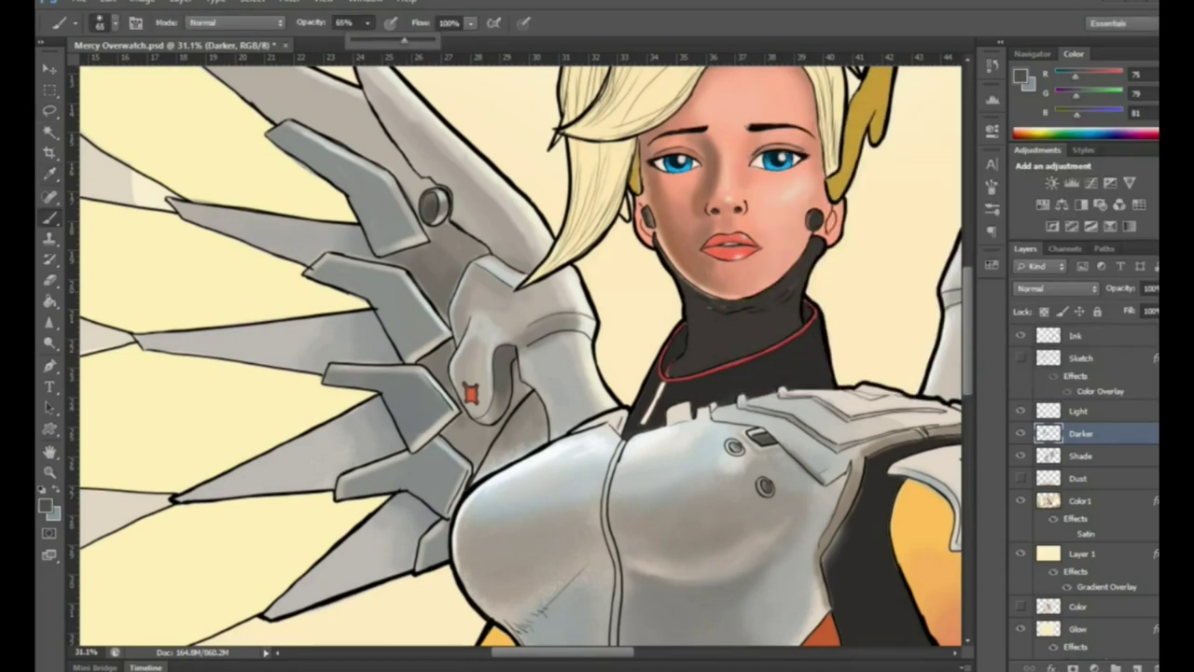
pyautogui.press('4')
pyautogui.press('7')
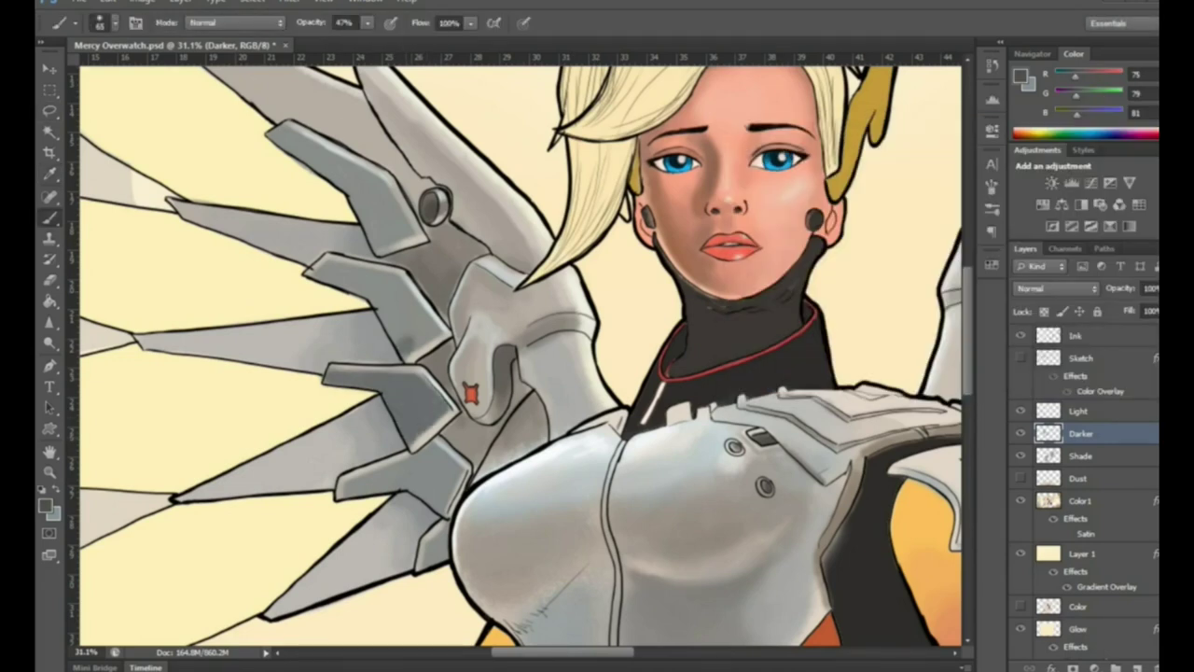
pyautogui.moveTo(359, 272); pyautogui.dragTo(431, 347)
pyautogui.moveTo(411, 173); pyautogui.dragTo(373, 244)
pyautogui.moveTo(270, 131)
pyautogui.mouseDown()
pyautogui.moveTo(391, 224)
pyautogui.moveTo(378, 238)
pyautogui.mouseUp()
# Darken the lower, middle and upper wing panels with more grey strokes
pyautogui.moveTo(350, 509)
pyautogui.mouseDown()
pyautogui.moveTo(455, 464)
pyautogui.moveTo(461, 448)
pyautogui.mouseUp()
pyautogui.moveTo(435, 564); pyautogui.dragTo(438, 526)
pyautogui.moveTo(416, 426)
pyautogui.mouseDown()
pyautogui.moveTo(433, 409)
pyautogui.moveTo(341, 373)
pyautogui.mouseUp()
pyautogui.moveTo(420, 291); pyautogui.dragTo(397, 402)
pyautogui.moveTo(336, 266)
pyautogui.mouseDown()
pyautogui.moveTo(406, 313)
pyautogui.moveTo(420, 350)
pyautogui.mouseUp()
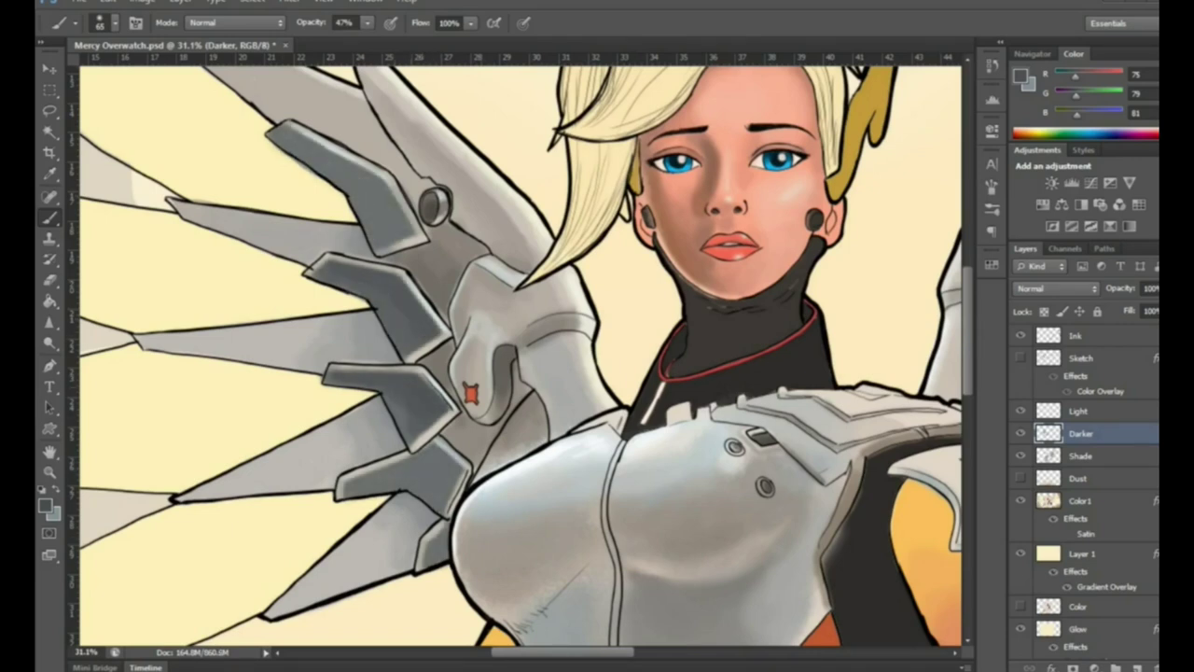
pyautogui.moveTo(374, 392); pyautogui.dragTo(457, 481)
pyautogui.moveTo(345, 504); pyautogui.dragTo(448, 471)
pyautogui.moveTo(440, 538); pyautogui.dragTo(444, 556)
pyautogui.moveTo(289, 140)
pyautogui.mouseDown()
pyautogui.moveTo(401, 229)
pyautogui.moveTo(400, 247)
pyautogui.moveTo(800, 320)
pyautogui.mouseUp()
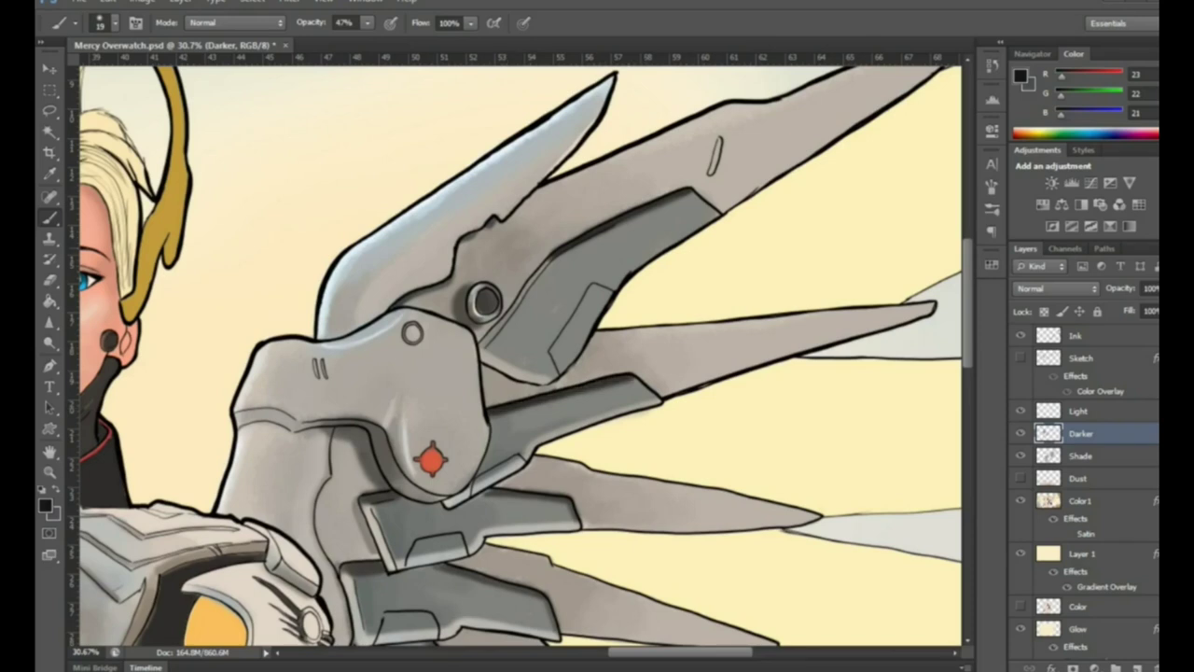
pyautogui.scroll(-3, 513, 355)
# Add Layer 2 above Shade and darken the upper wing blade and lower armour block with a size-65 brush
pyautogui.press(']')
pyautogui.press(']')
pyautogui.press(']')
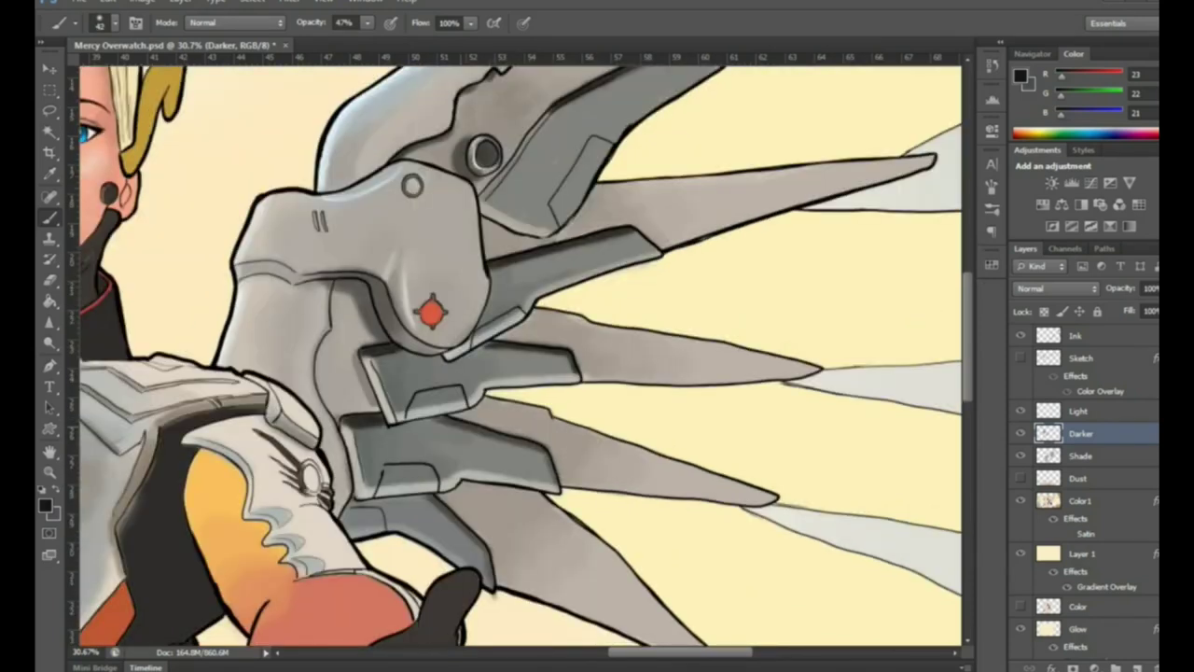
pyautogui.hotkey('ctrl', 'shift', 'n')
pyautogui.press('Return')
pyautogui.rightClick(420, 353)
pyautogui.write('65')
pyautogui.press('Return')
pyautogui.moveTo(511, 285); pyautogui.dragTo(642, 235)
pyautogui.moveTo(383, 405)
pyautogui.mouseDown()
pyautogui.moveTo(466, 362)
pyautogui.moveTo(402, 360)
pyautogui.moveTo(569, 360)
pyautogui.mouseUp()
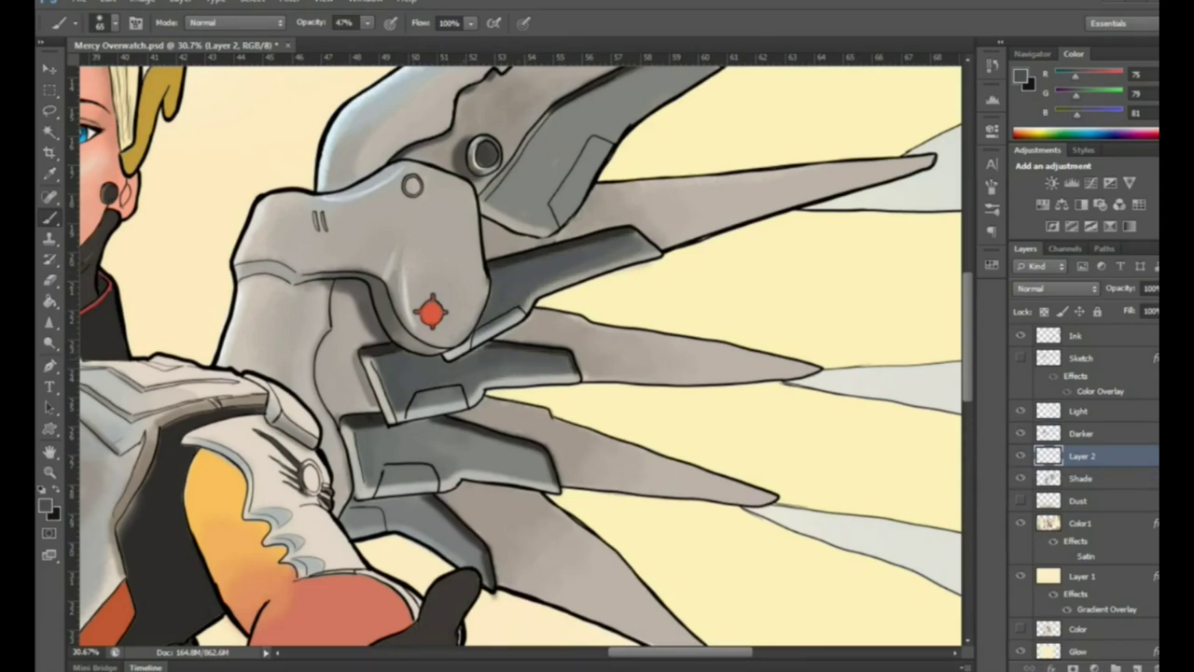
pyautogui.scroll(3, 513, 355)
# Sample a light tone from the wing for the Light layer and reset the brush
pyautogui.click(1079, 411)
pyautogui.press('i')
pyautogui.click(43, 505)
pyautogui.press('Return')
pyautogui.press('b')
pyautogui.rightClick(493, 310)
pyautogui.press('Return')
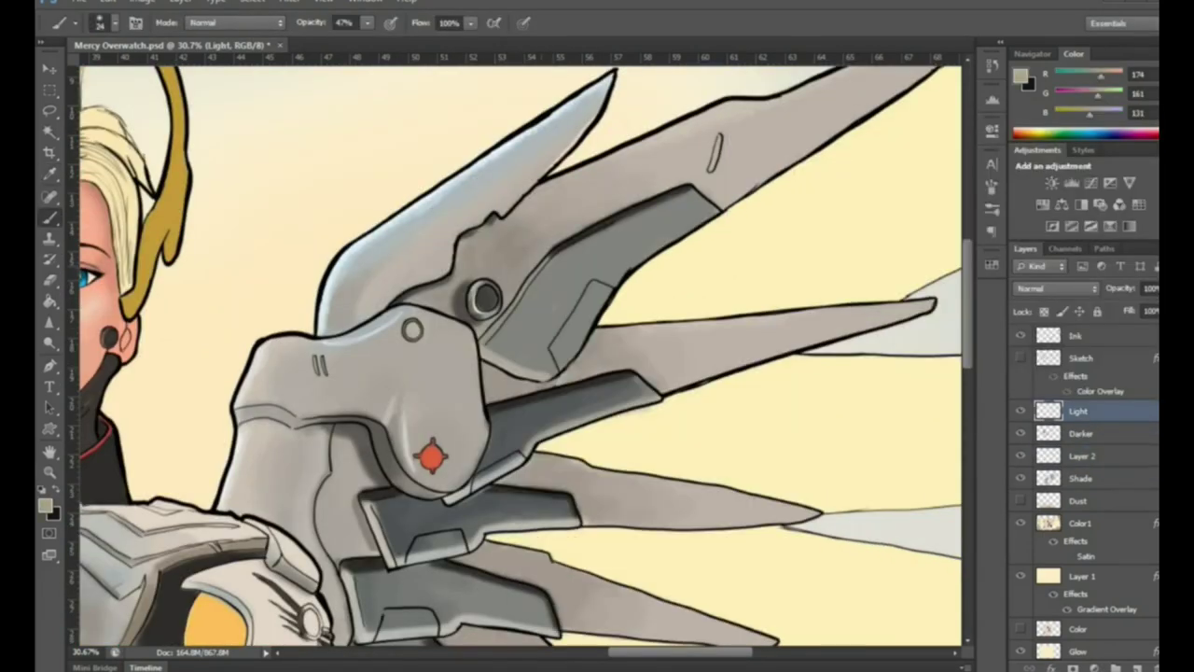
# Switch to the Eraser on the Darker layer, swap colours and adjust the eraser opacity
pyautogui.press('e')
pyautogui.hotkey('alt', '[')
pyautogui.press('x')
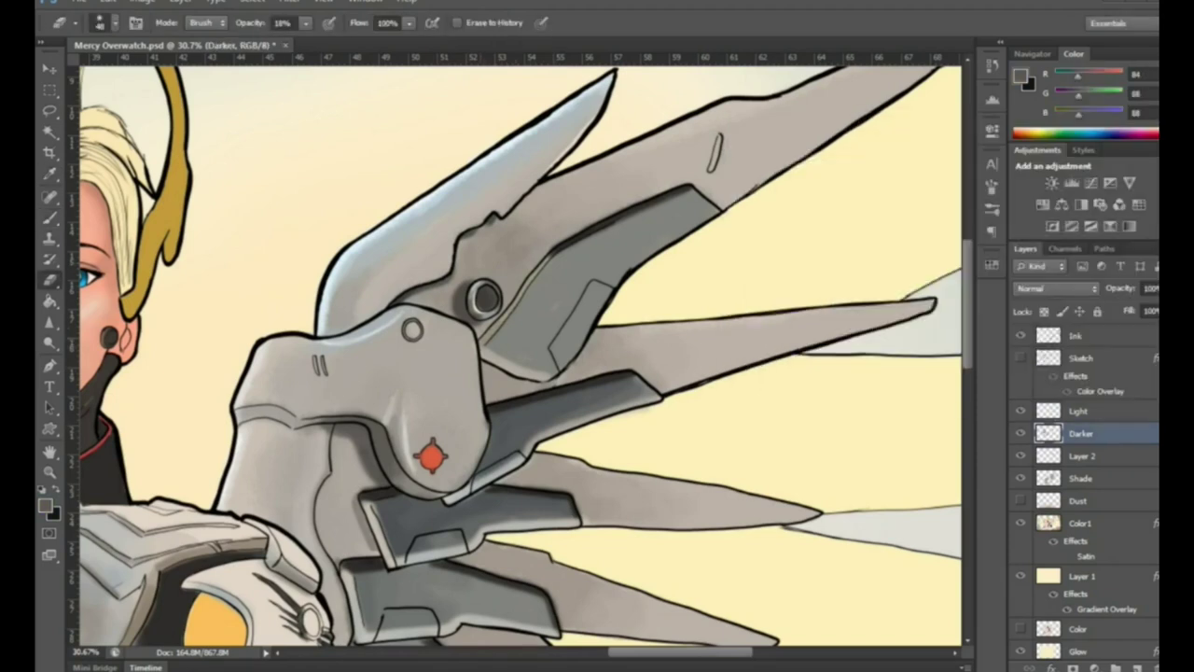
pyautogui.click(306, 23)
pyautogui.press('b')
pyautogui.rightClick(520, 337)
# Darken the dark grey wing panel further and shrink the brush to 52
pyautogui.moveTo(691, 198); pyautogui.dragTo(560, 290)
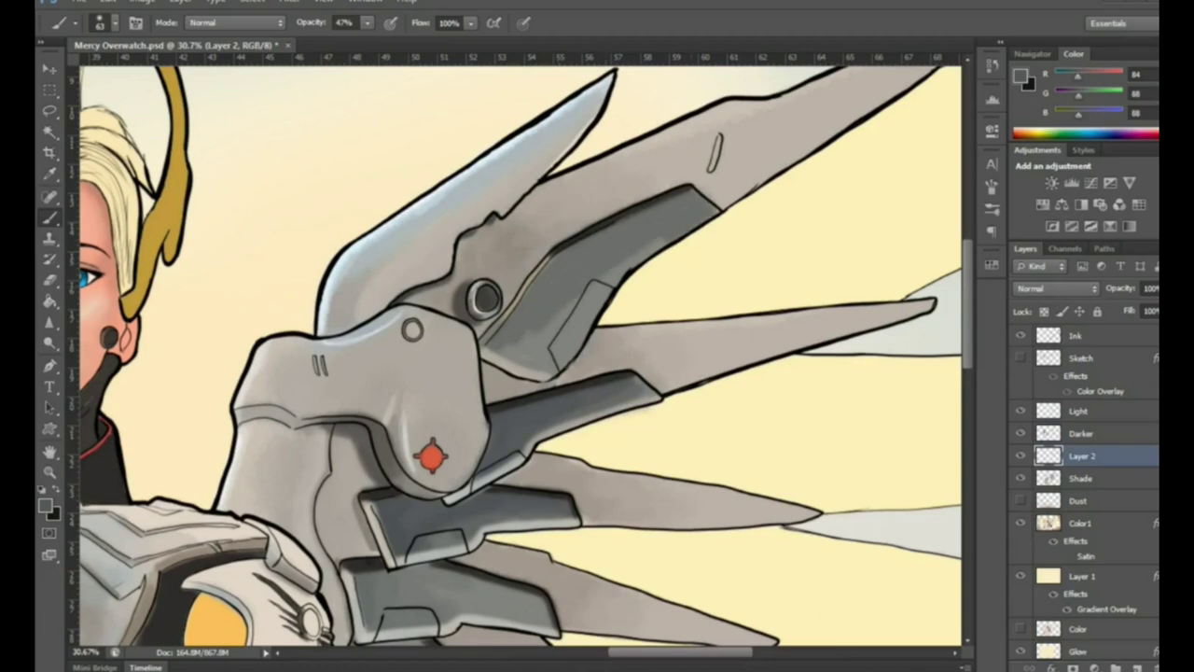
pyautogui.moveTo(653, 243); pyautogui.dragTo(504, 364)
pyautogui.moveTo(681, 210)
pyautogui.mouseDown()
pyautogui.moveTo(504, 364)
pyautogui.moveTo(644, 261)
pyautogui.mouseUp()
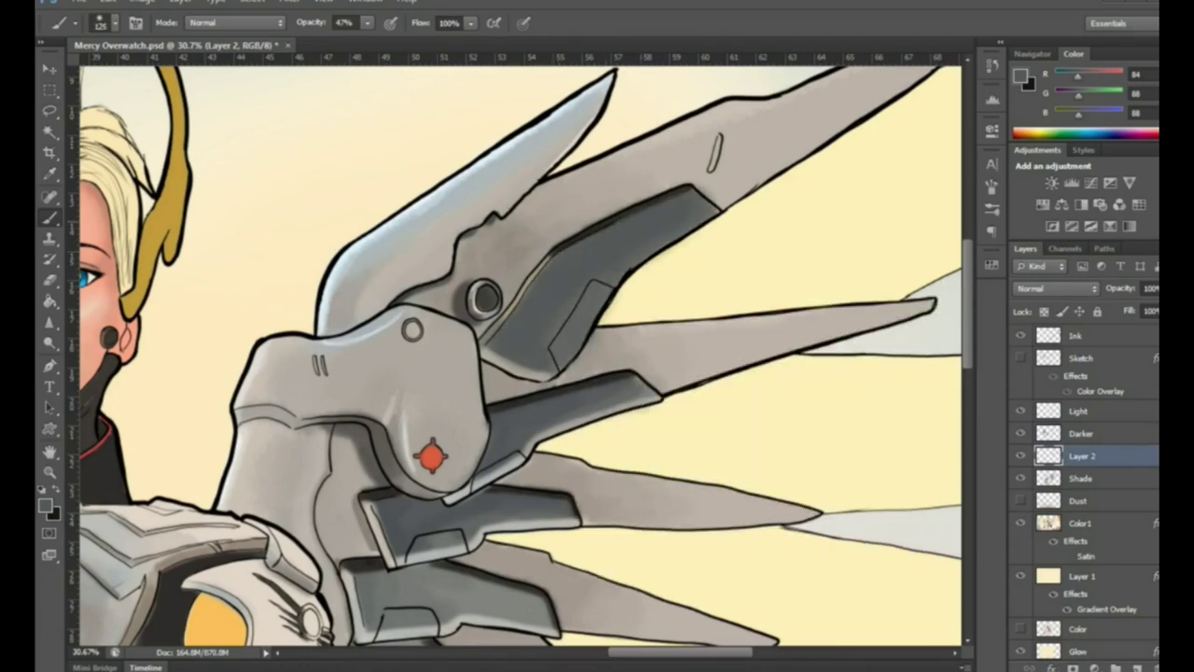
pyautogui.scroll(-3, 587, 317)
pyautogui.rightClick(551, 304)
pyautogui.press('Return')
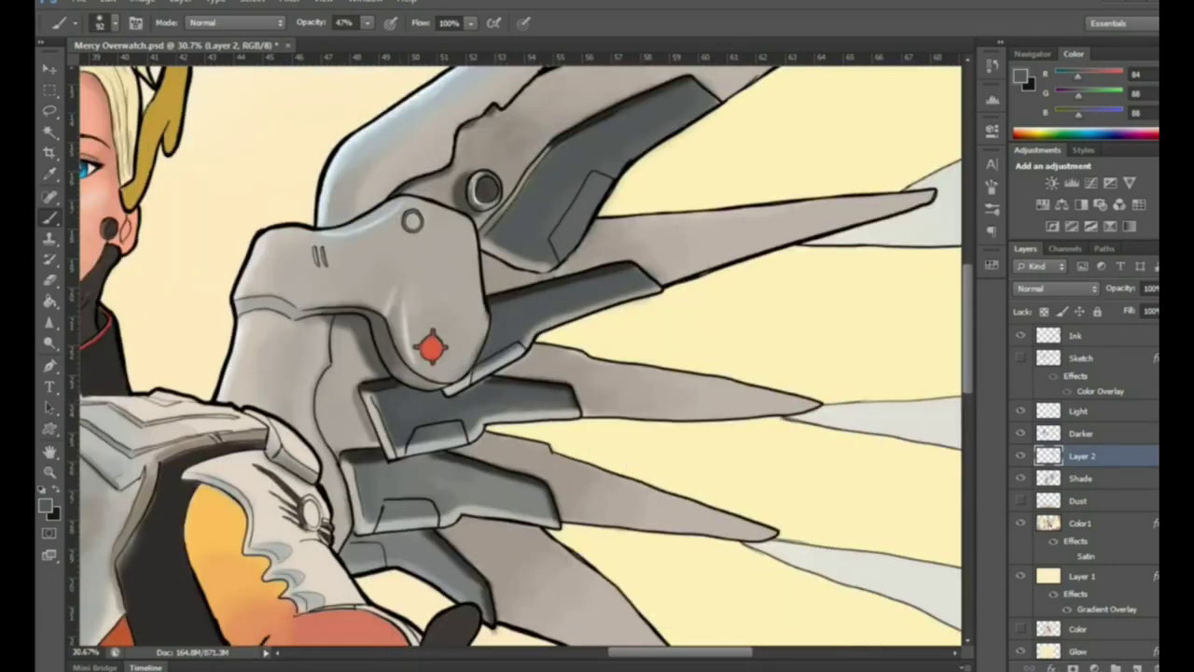
# Set up the Eraser on the Darker layer and zoom out to view the whole figure
pyautogui.scroll(-3, 513, 355)
pyautogui.hotkey('alt', ']')
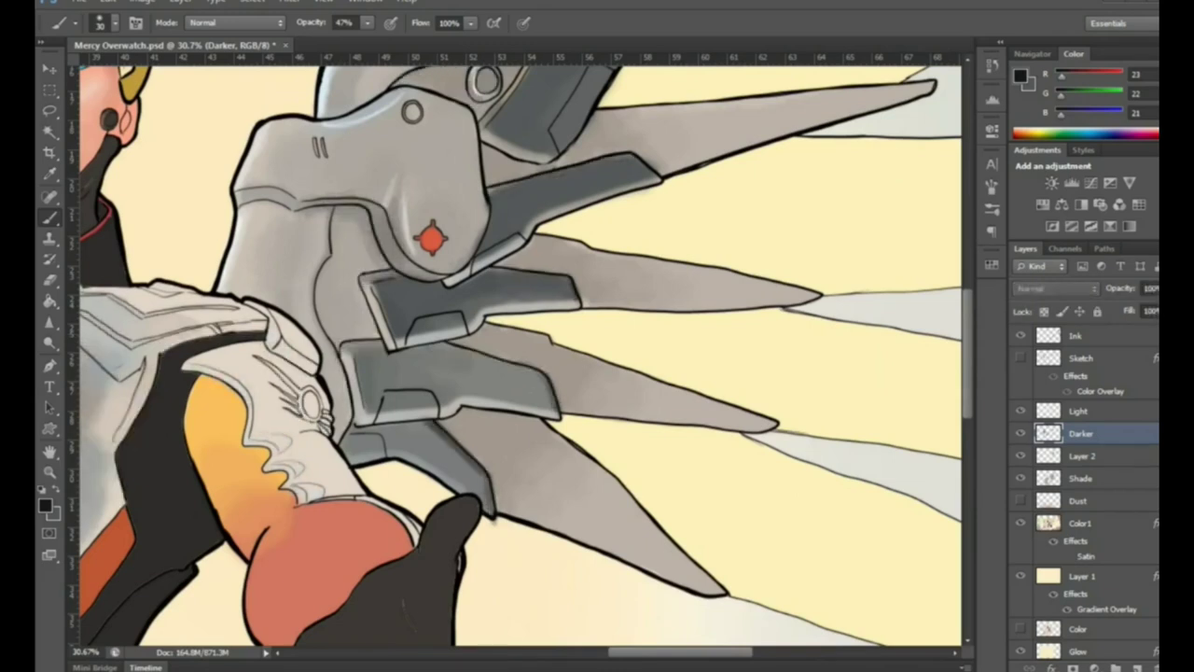
pyautogui.press('e')
pyautogui.rightClick(452, 349)
pyautogui.press('Return')
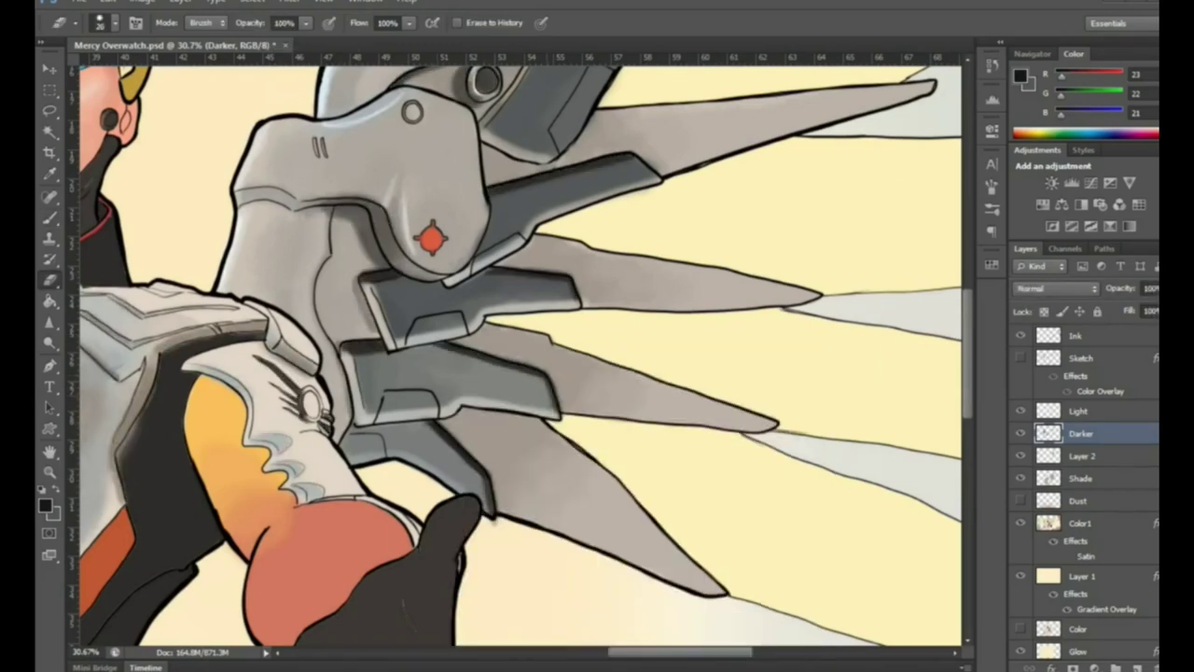
pyautogui.hotkey('ctrl', '0')
# On the Shade layer, sample the sleeve and pick a warm dark brown for arm shadows
pyautogui.scroll(3, 523, 308)
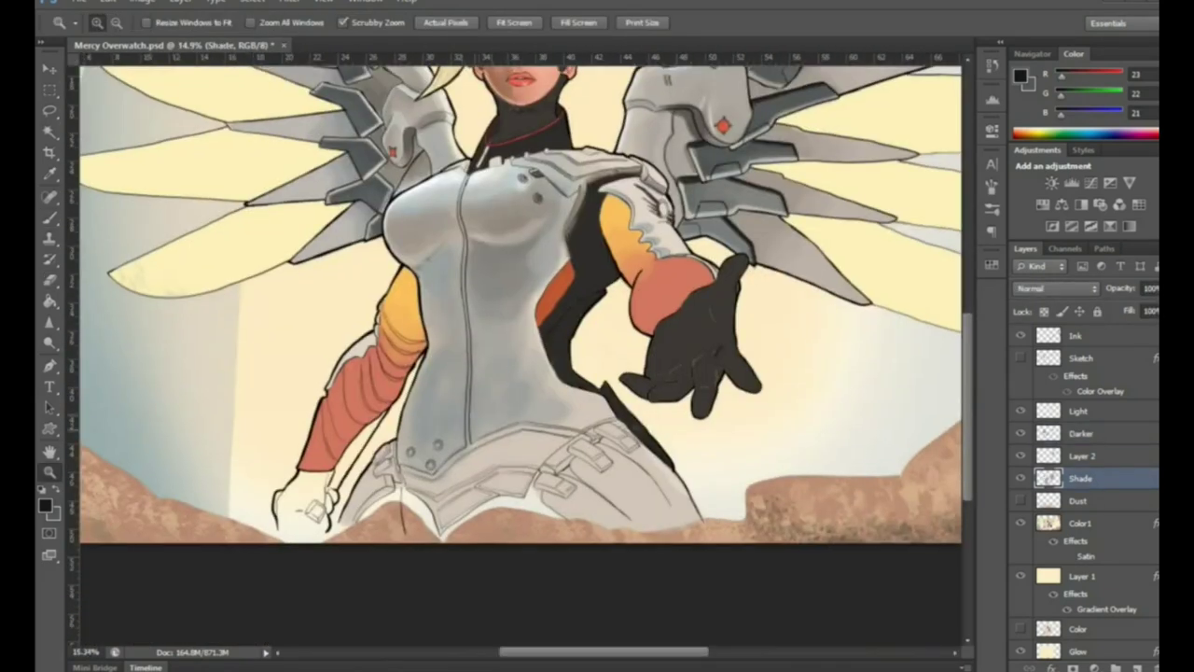
pyautogui.hotkey('alt', '[')
pyautogui.hotkey('alt', '[')
pyautogui.press('i')
pyautogui.click(44, 505)
pyautogui.press('Return')
pyautogui.press('b')
pyautogui.rightClick(289, 348)
pyautogui.press('Escape')
pyautogui.rightClick(368, 351)
pyautogui.press('Return')
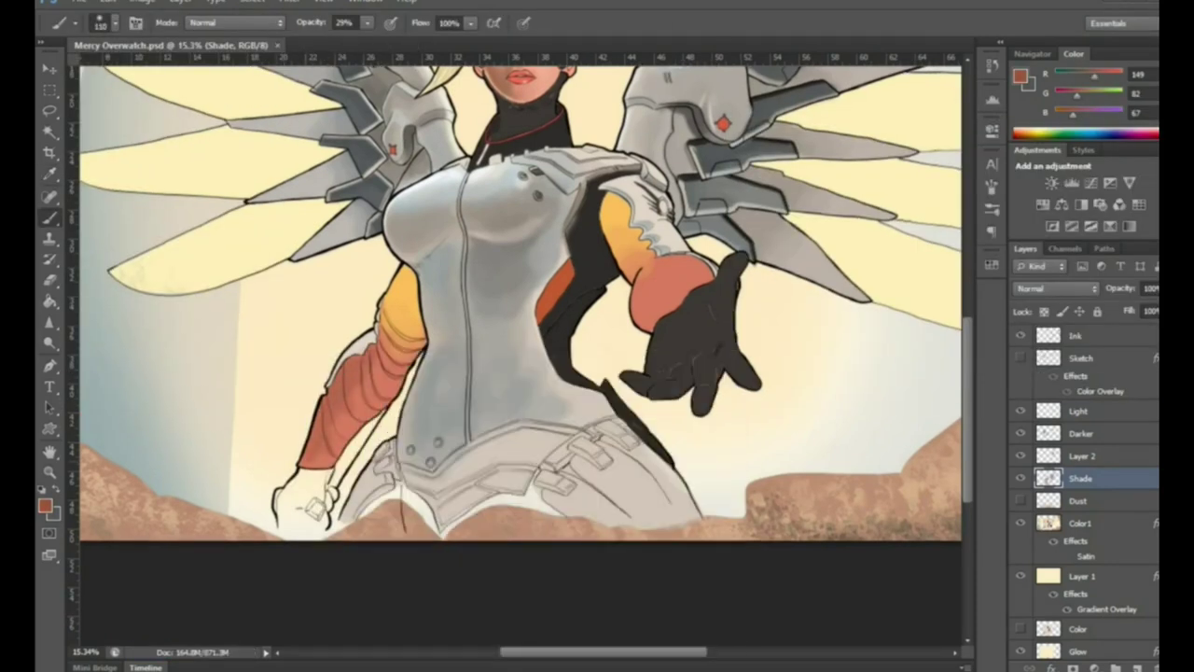
pyautogui.keyDown('alt'); pyautogui.click(369, 351); pyautogui.keyUp('alt')
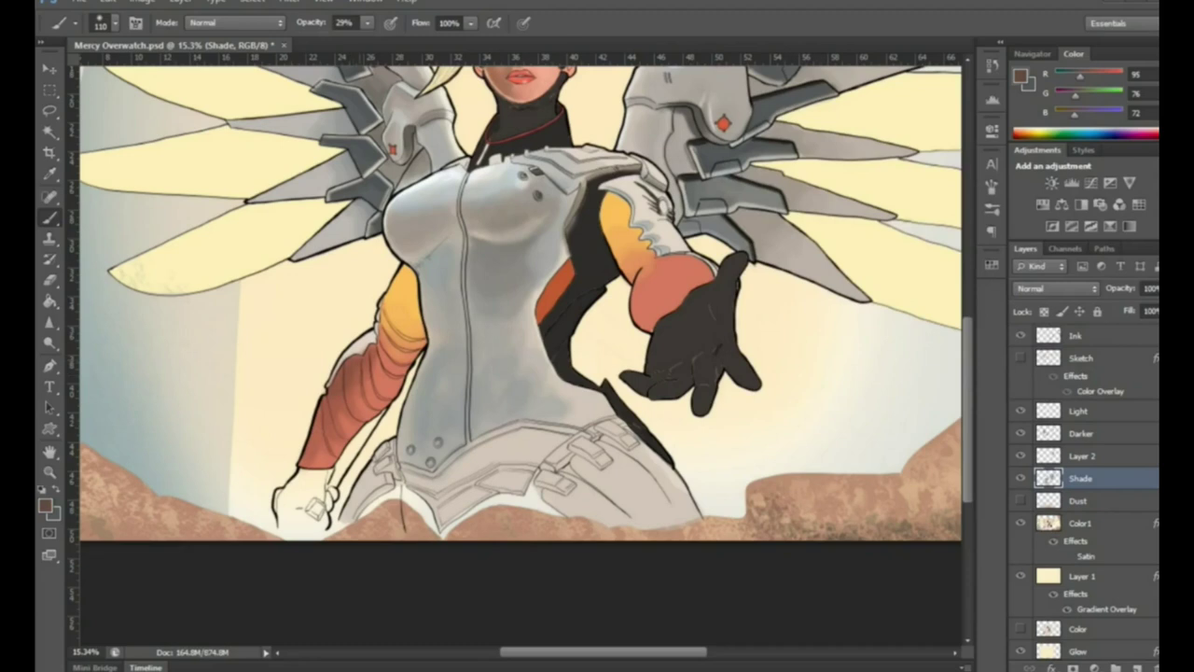
pyautogui.click(1023, 76)
pyautogui.press('Return')
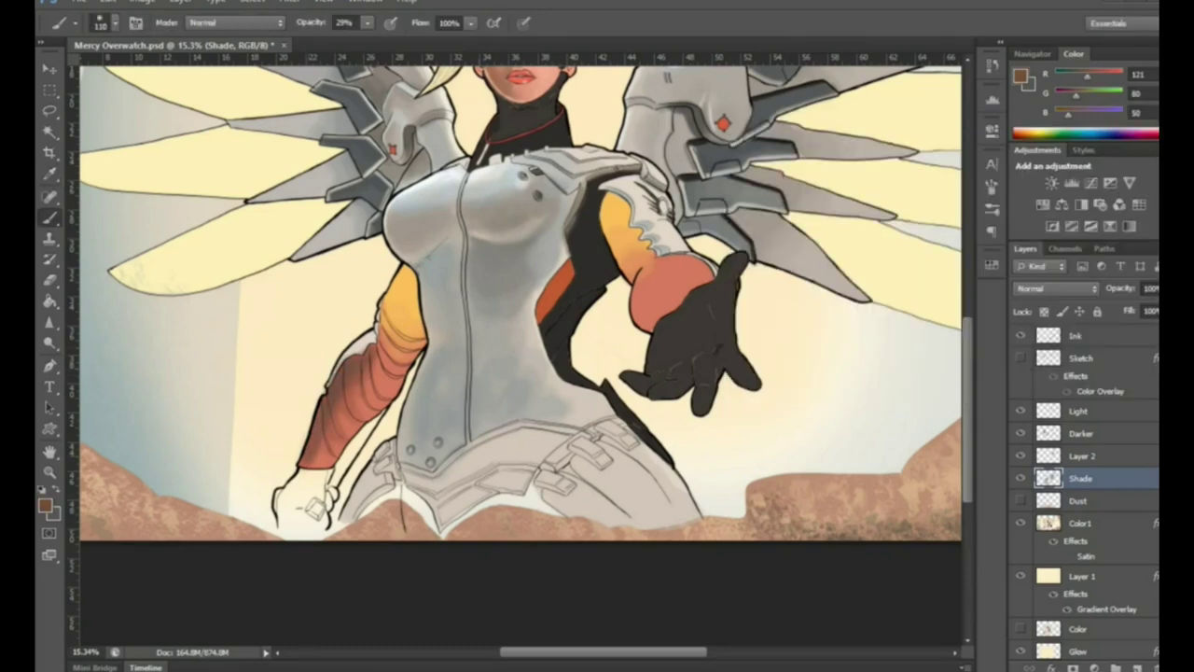
# Shade the back edge of the lowered sleeve in deeper brown at 16% opacity
pyautogui.keyDown('alt'); pyautogui.click(373, 352); pyautogui.keyUp('alt')
pyautogui.rightClick(373, 353)
pyautogui.press('Return')
pyautogui.moveTo(328, 461)
pyautogui.mouseDown()
pyautogui.moveTo(376, 362)
pyautogui.moveTo(397, 269)
pyautogui.mouseUp()
pyautogui.click(1023, 77)
pyautogui.click(873, 293)
pyautogui.press('Return')
pyautogui.press('1')
pyautogui.press('6')
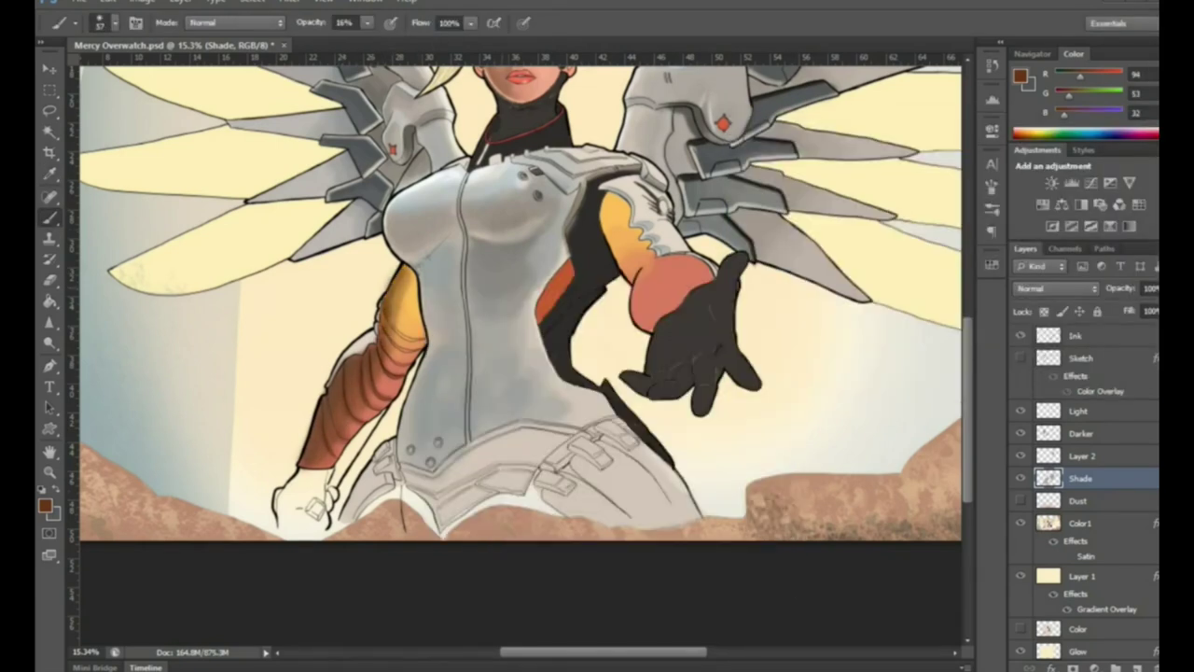
pyautogui.moveTo(521, 308); pyautogui.dragTo(485, 346)
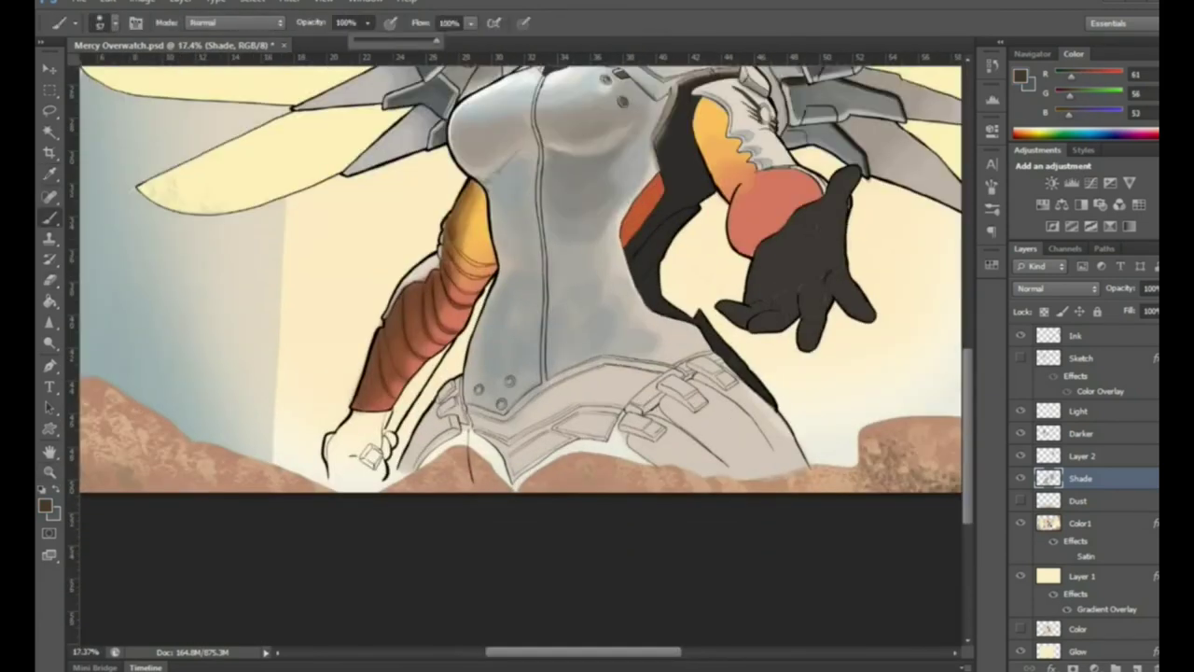
# On Color1, darken the glove's edges and cuff with a thick dark outline using a size-26 brush
pyautogui.rightClick(321, 301)
pyautogui.press('Escape')
pyautogui.moveTo(344, 426)
pyautogui.mouseDown()
pyautogui.moveTo(330, 477)
pyautogui.moveTo(388, 416)
pyautogui.mouseUp()
pyautogui.scroll(4, 366, 485)
pyautogui.press('[')
pyautogui.press('[')
pyautogui.press('[')
pyautogui.moveTo(238, 282); pyautogui.dragTo(224, 392)
pyautogui.moveTo(435, 201); pyautogui.dragTo(420, 494)
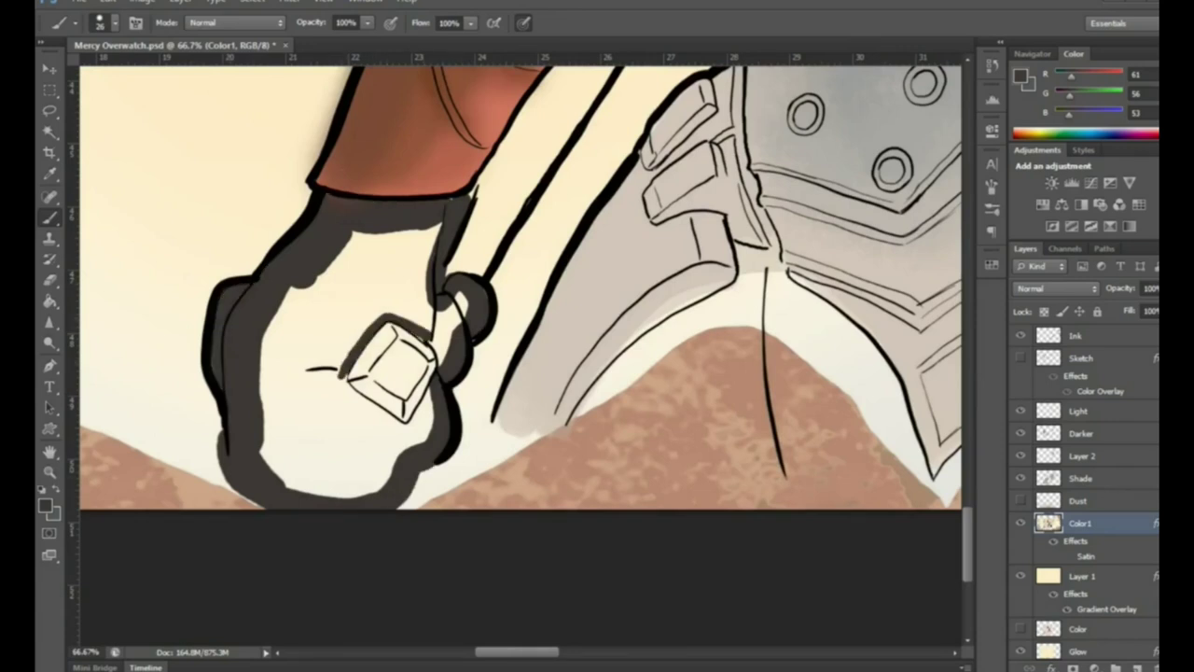
# Brush dark grey along the strap line, the small buckle and the gap beside the belt clip
pyautogui.scroll(5, 504, 355)
pyautogui.moveTo(485, 559)
pyautogui.mouseDown()
pyautogui.moveTo(700, 231)
pyautogui.moveTo(472, 488)
pyautogui.mouseUp()
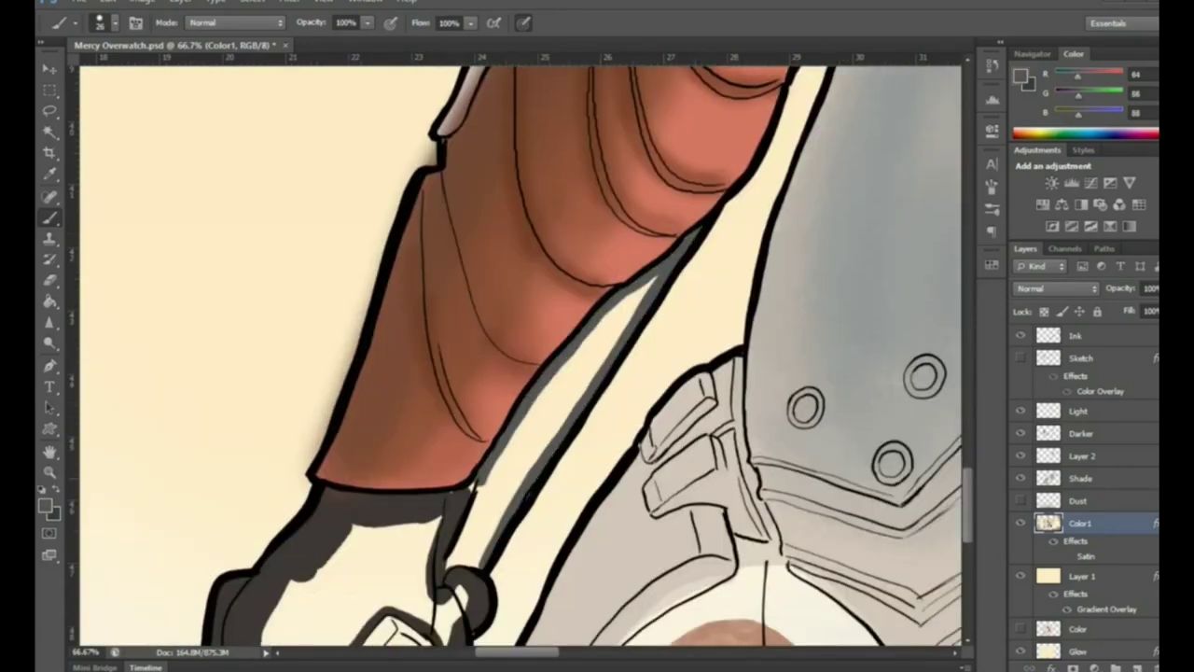
pyautogui.press('i')
pyautogui.scroll(-5, 504, 355)
pyautogui.click(44, 505)
pyautogui.click(961, 336)
pyautogui.click(752, 199)
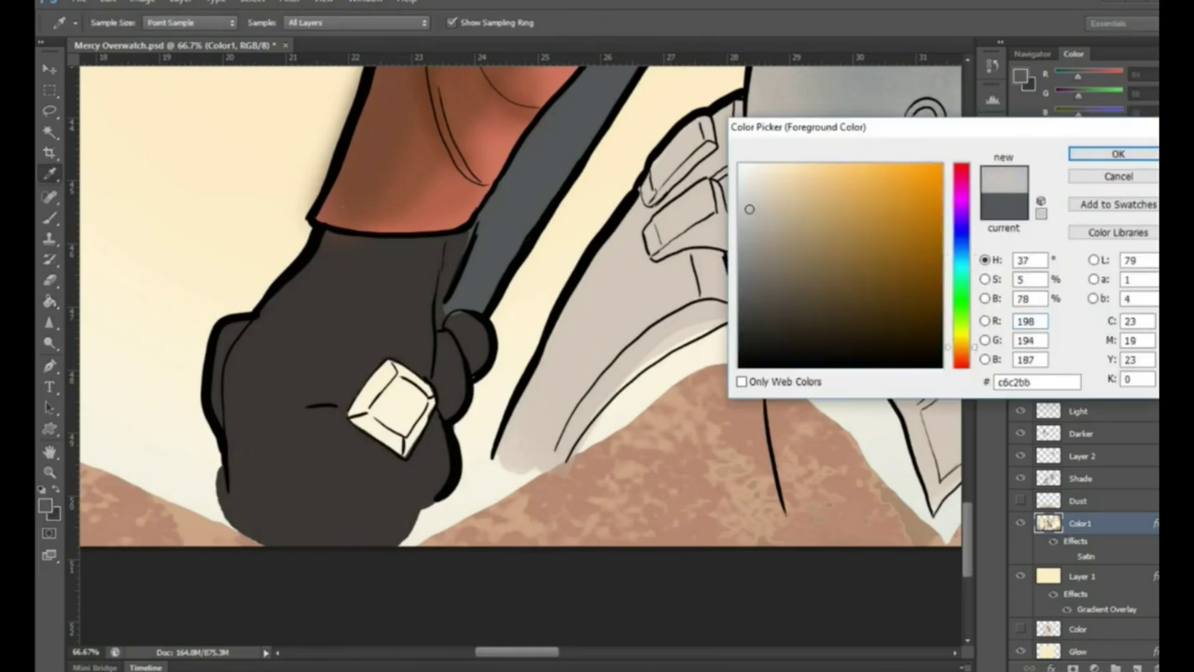
pyautogui.click(1118, 153)
pyautogui.press('z')
pyautogui.hotkey('ctrl', '-')
pyautogui.hotkey('ctrl', '+')
pyautogui.hotkey('ctrl', '+')
pyautogui.press('b')
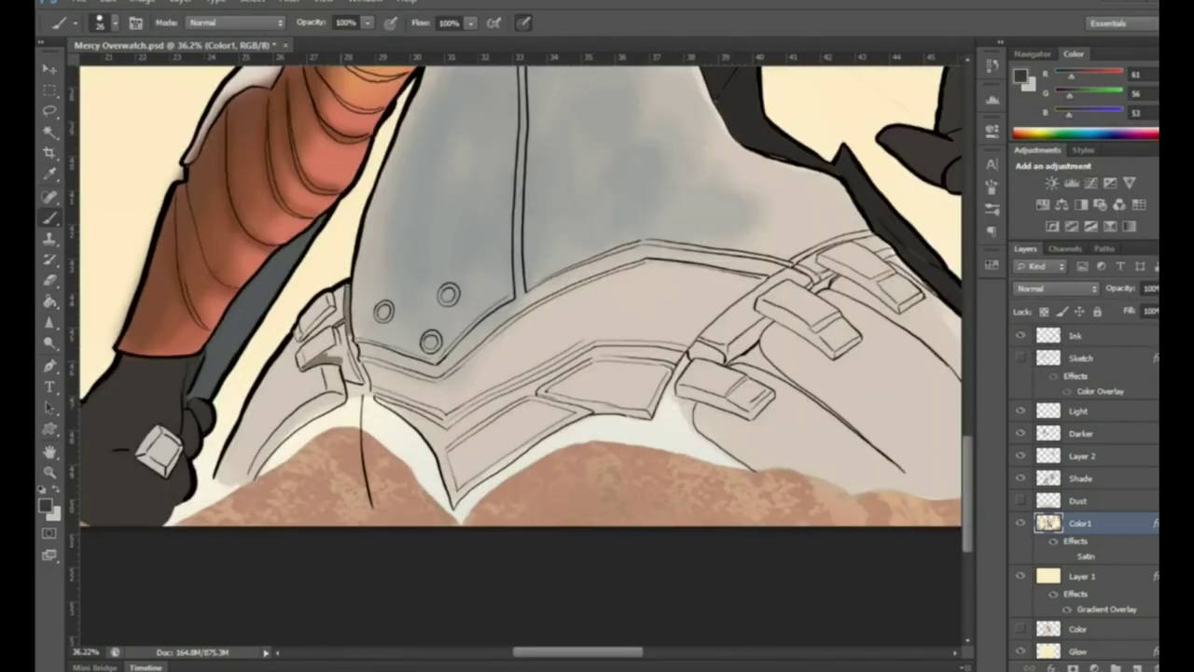
pyautogui.moveTo(348, 362); pyautogui.dragTo(338, 328)
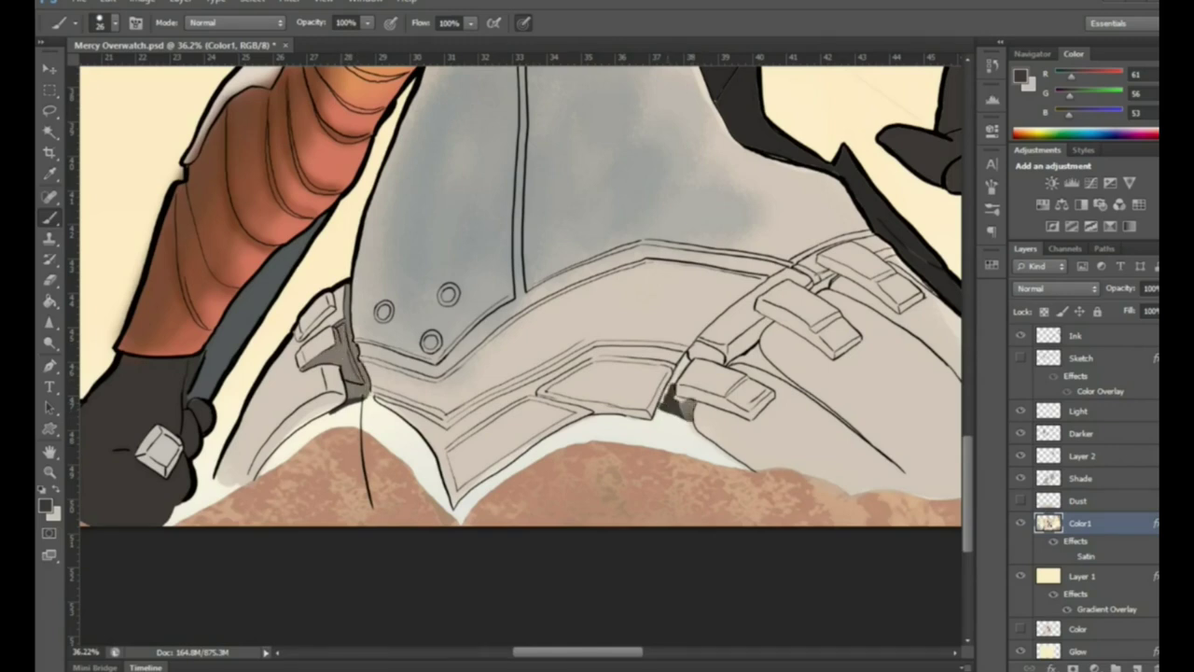
pyautogui.moveTo(770, 322); pyautogui.dragTo(727, 355)
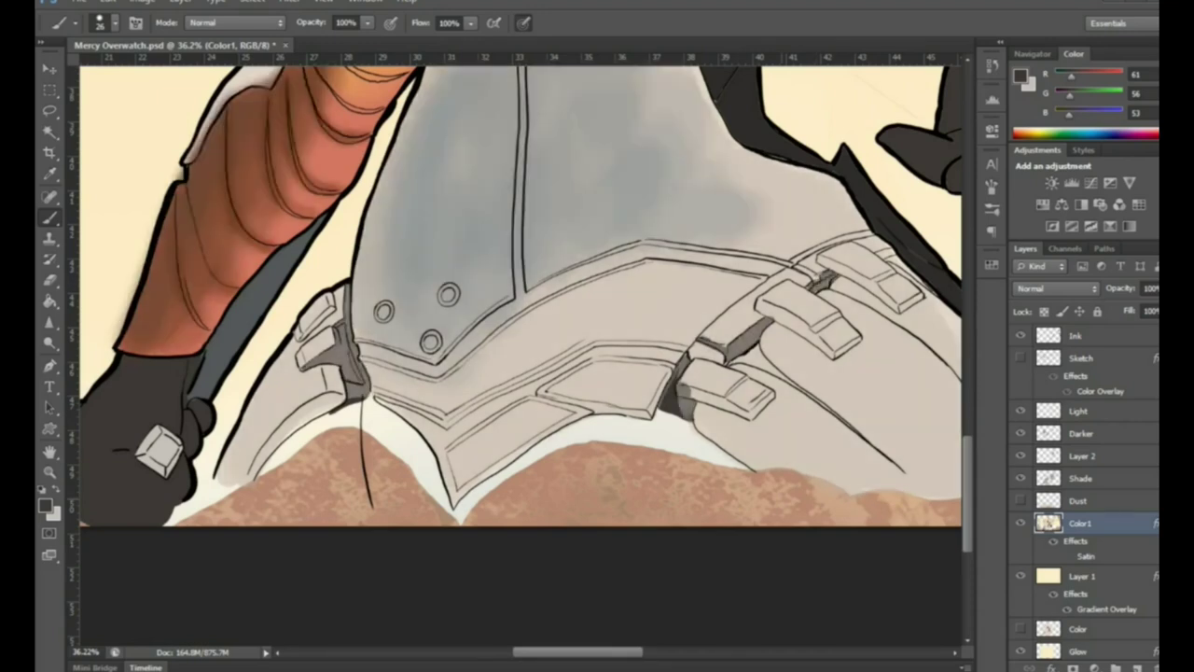
# Fill the area below the hip armour with sampled cream, edging it by brush then Paint Bucket
pyautogui.keyDown('alt'); pyautogui.click(872, 260); pyautogui.keyUp('alt')
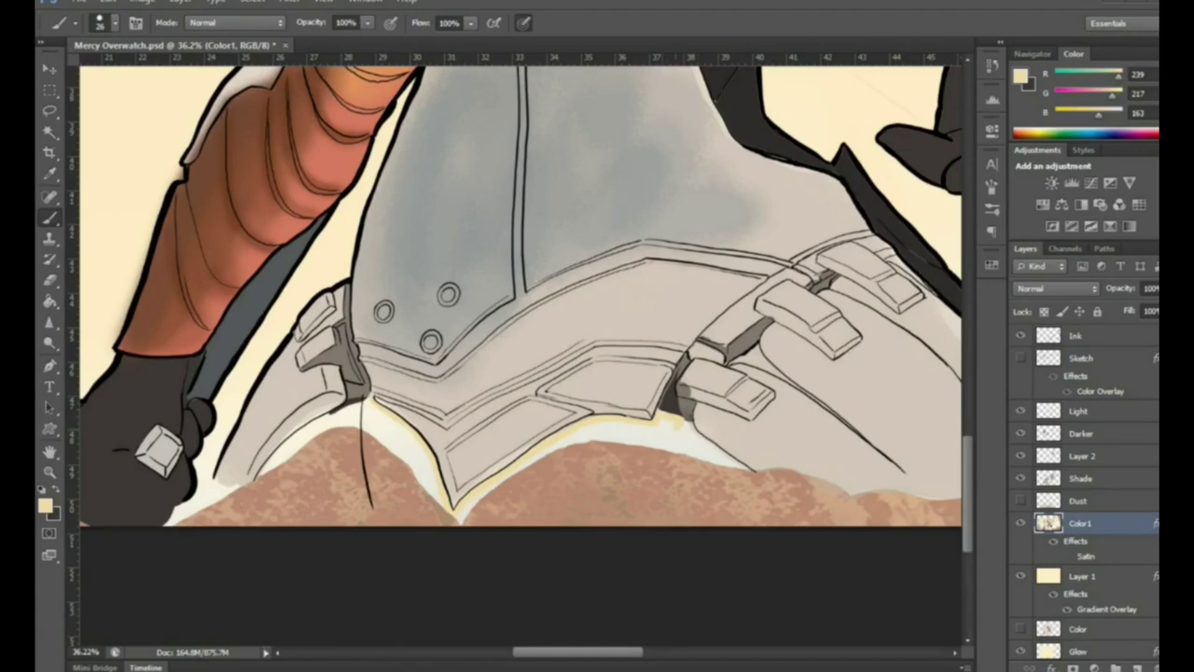
pyautogui.moveTo(667, 428); pyautogui.dragTo(690, 522)
pyautogui.moveTo(364, 397); pyautogui.dragTo(380, 522)
pyautogui.press('g')
pyautogui.click(606, 494)
pyautogui.press('b')
# Cover the brown patches at lower left and beside the leg in armour grey
pyautogui.keyDown('alt'); pyautogui.click(280, 457); pyautogui.keyUp('alt')
pyautogui.moveTo(280, 443); pyautogui.dragTo(250, 523)
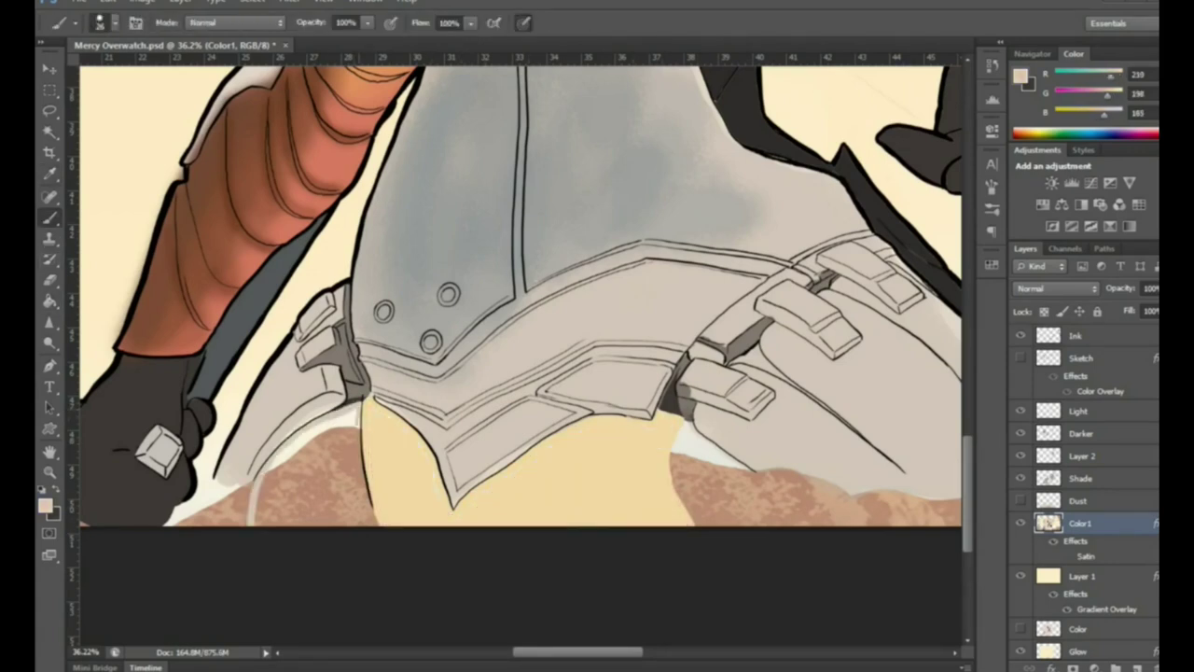
pyautogui.press('g')
pyautogui.click(308, 481)
pyautogui.press('b')
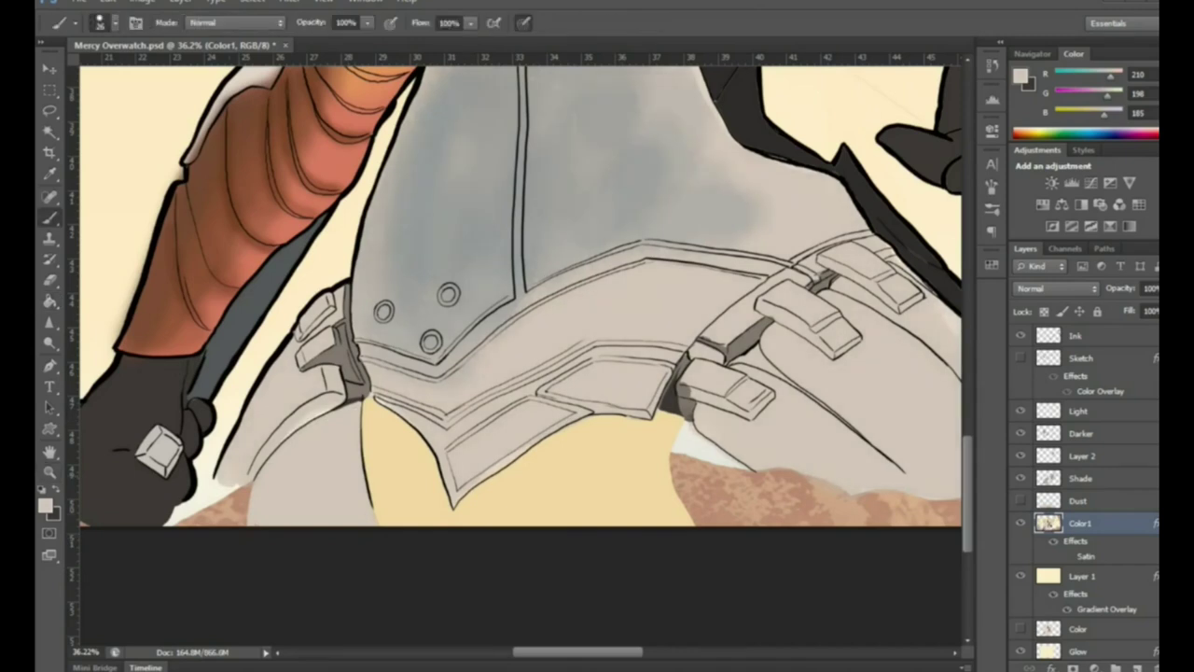
pyautogui.moveTo(233, 478); pyautogui.dragTo(216, 524)
pyautogui.hscroll(5, 520, 290)
pyautogui.moveTo(462, 523); pyautogui.dragTo(446, 425)
pyautogui.press('g')
pyautogui.click(487, 487)
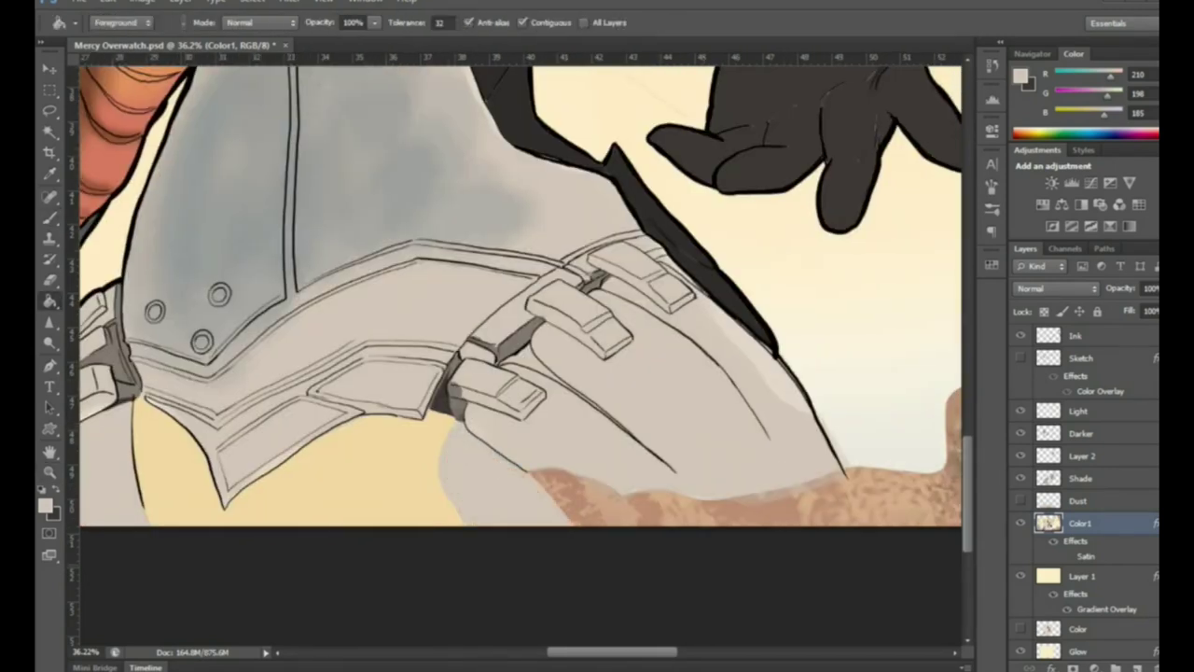
# Paint an orange rim along the lower armour edge
pyautogui.click(43, 505)
pyautogui.click(1080, 139)
pyautogui.press('b')
pyautogui.moveTo(476, 433); pyautogui.dragTo(569, 514)
pyautogui.moveTo(560, 327)
pyautogui.mouseDown()
pyautogui.moveTo(728, 327)
pyautogui.moveTo(537, 327)
pyautogui.mouseUp()
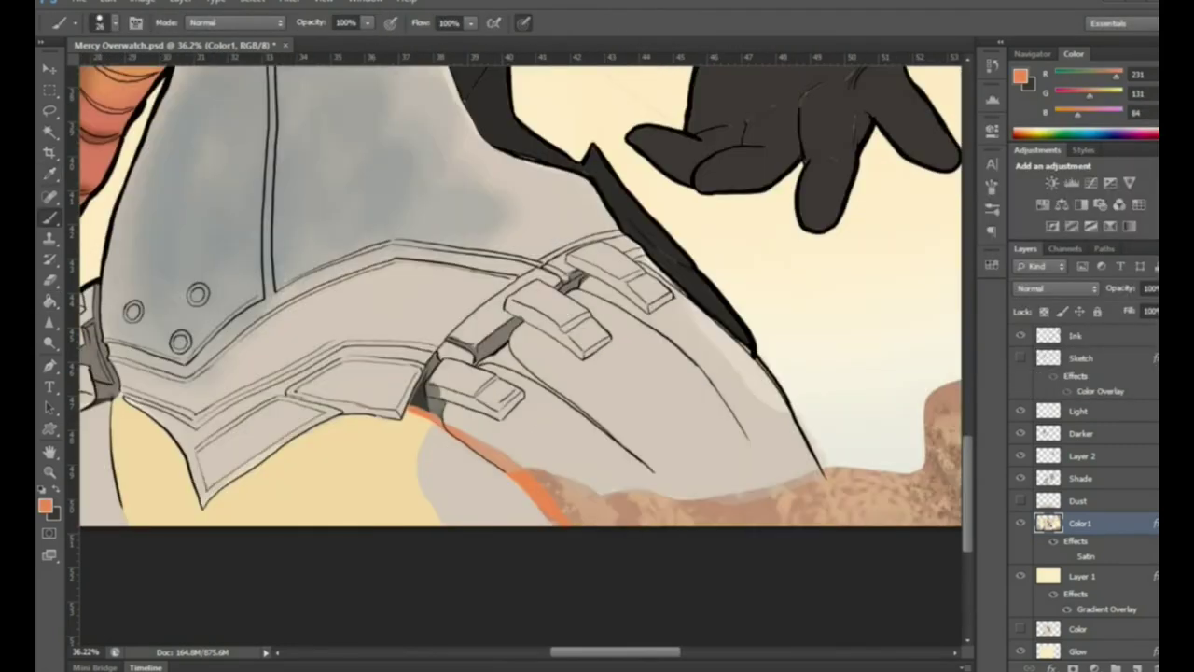
pyautogui.press('z')
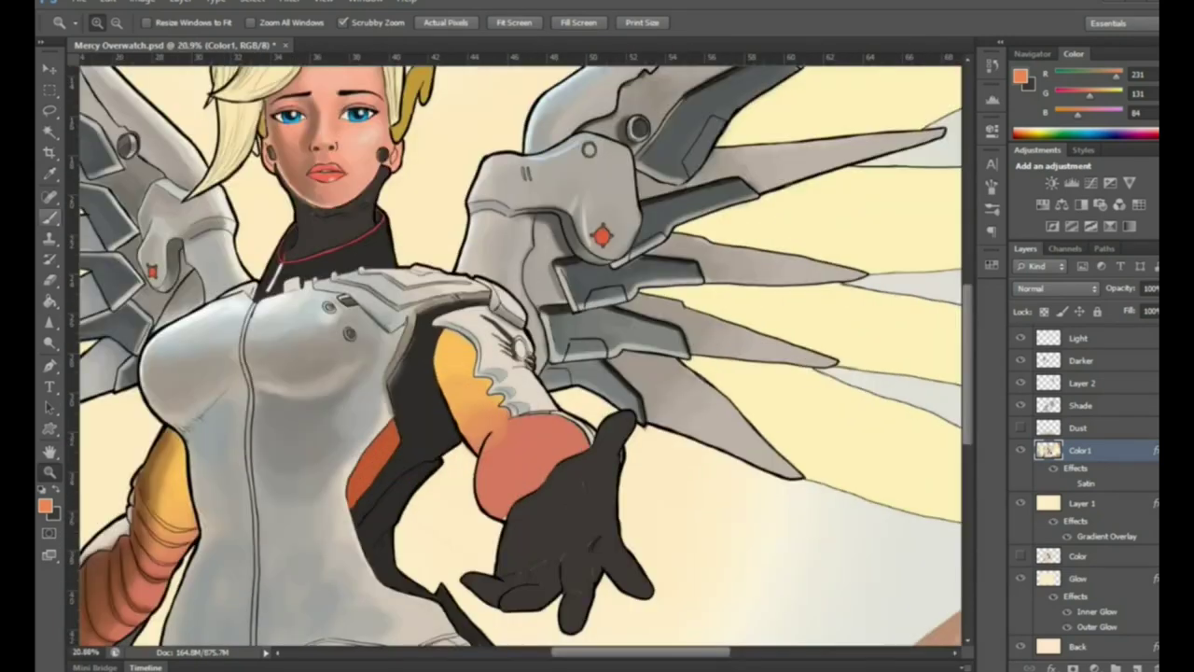
# On the Shade layer, raise brush texture contrast to 19 and shade the orange forearm with textured strokes
pyautogui.press('i')
pyautogui.click(871, 260)
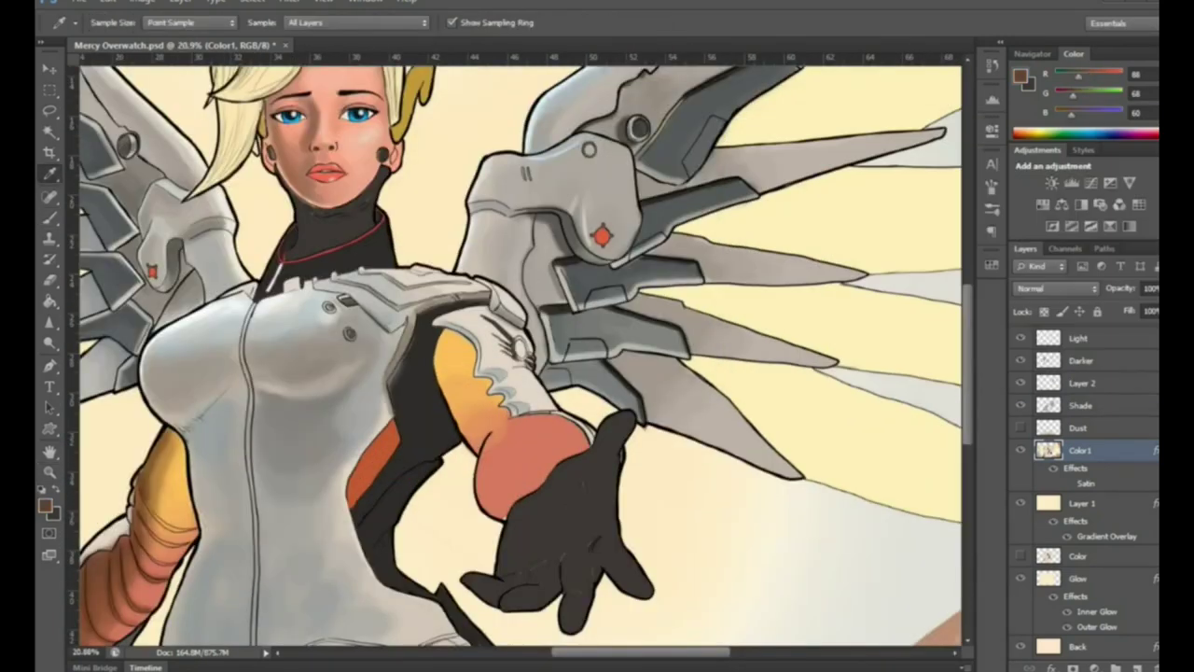
pyautogui.click(1081, 405)
pyautogui.press('b')
pyautogui.rightClick(453, 345)
pyautogui.press('F5')
pyautogui.moveTo(847, 323); pyautogui.dragTo(878, 323)
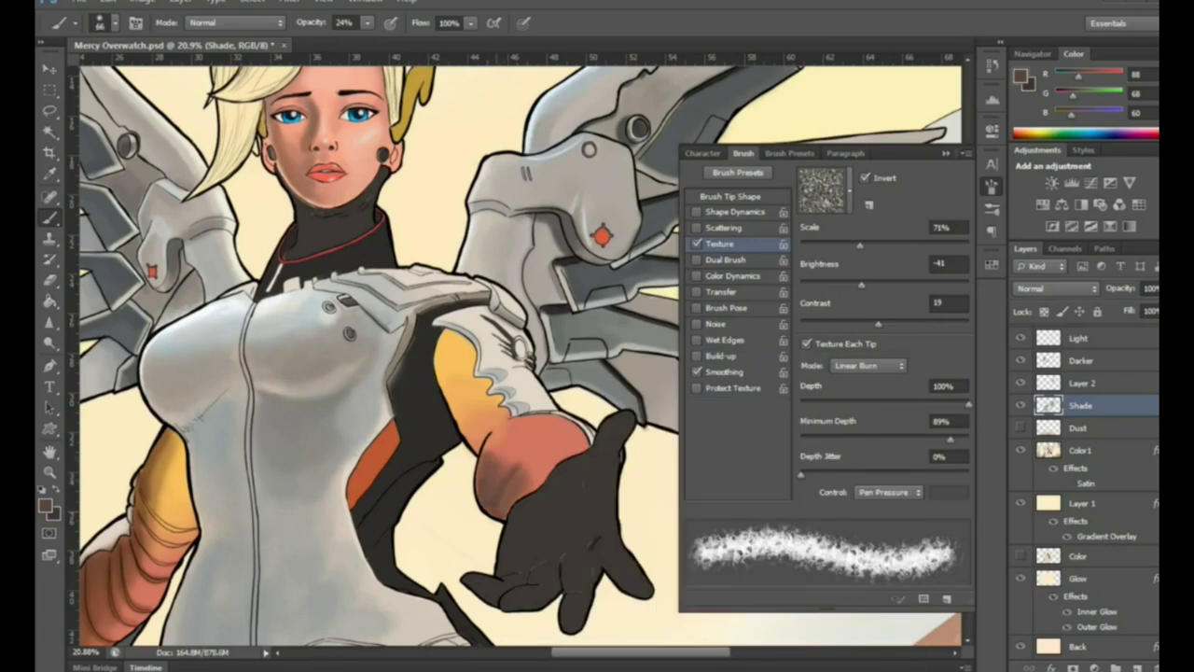
pyautogui.moveTo(508, 424)
pyautogui.mouseDown()
pyautogui.moveTo(565, 462)
pyautogui.moveTo(500, 429)
pyautogui.moveTo(584, 450)
pyautogui.mouseUp()
# Shade the yellow upper arm darker at 14%, then set texture brightness -123 and opacity 40%
pyautogui.keyDown('alt'); pyautogui.click(583, 453); pyautogui.keyUp('alt')
pyautogui.press('1')
pyautogui.press('4')
pyautogui.moveTo(459, 438)
pyautogui.mouseDown()
pyautogui.moveTo(446, 371)
pyautogui.moveTo(463, 336)
pyautogui.moveTo(452, 376)
pyautogui.moveTo(479, 435)
pyautogui.mouseUp()
pyautogui.moveTo(860, 284); pyautogui.dragTo(815, 284)
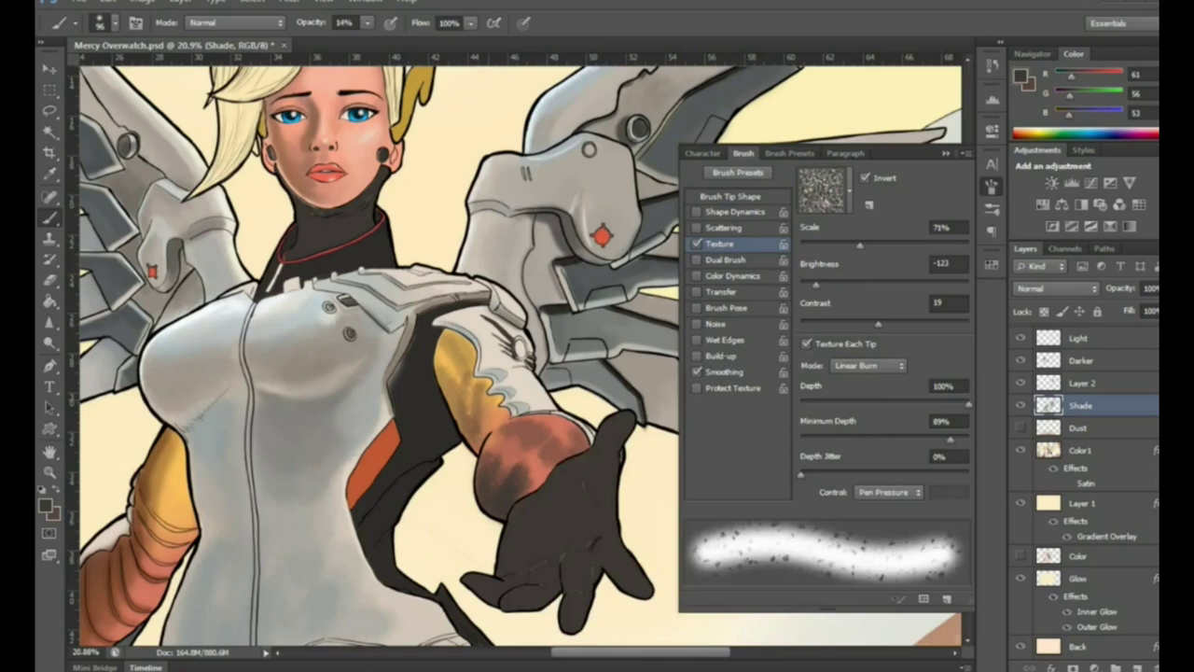
pyautogui.press('3')
pyautogui.press('4')
pyautogui.rightClick(487, 347)
pyautogui.keyDown('alt'); pyautogui.click(478, 392); pyautogui.keyUp('alt')
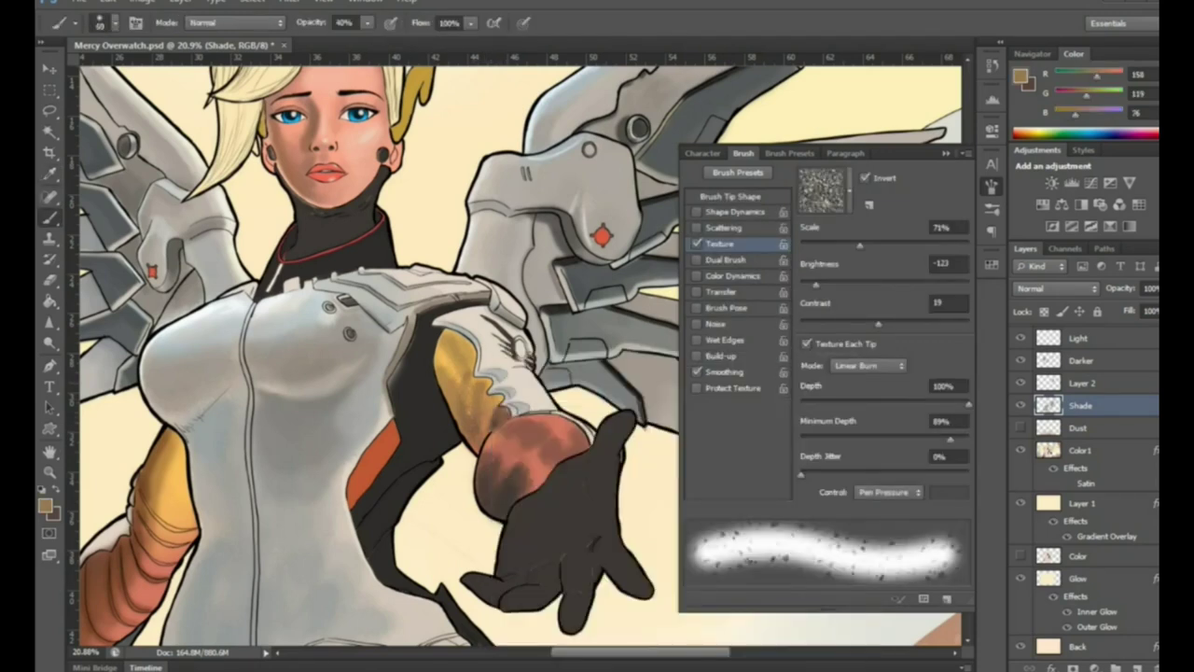
# With a smaller tapered brush on the Darker layer at 14%, darken the red forearm's upper edge
pyautogui.hotkey('alt', ']')
pyautogui.hotkey('alt', ']')
pyautogui.hotkey('alt', ']')
pyautogui.press('3')
pyautogui.press('2')
pyautogui.rightClick(482, 349)
pyautogui.doubleClick(528, 560)
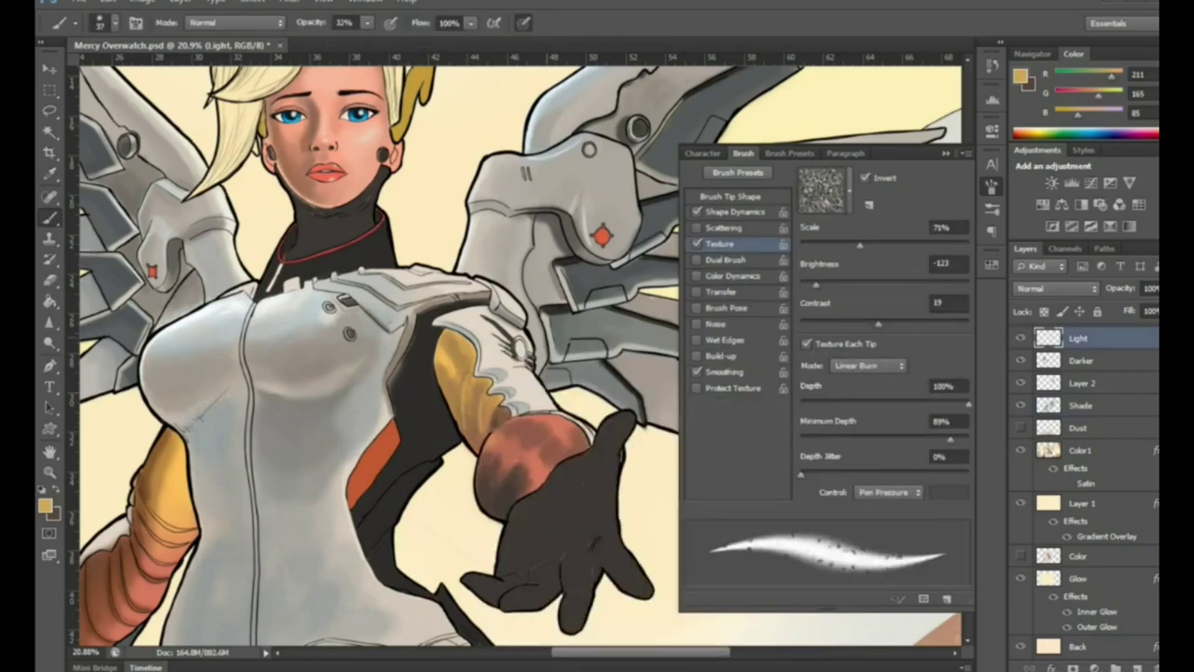
pyautogui.hotkey('alt', '[')
pyautogui.press('1')
pyautogui.press('4')
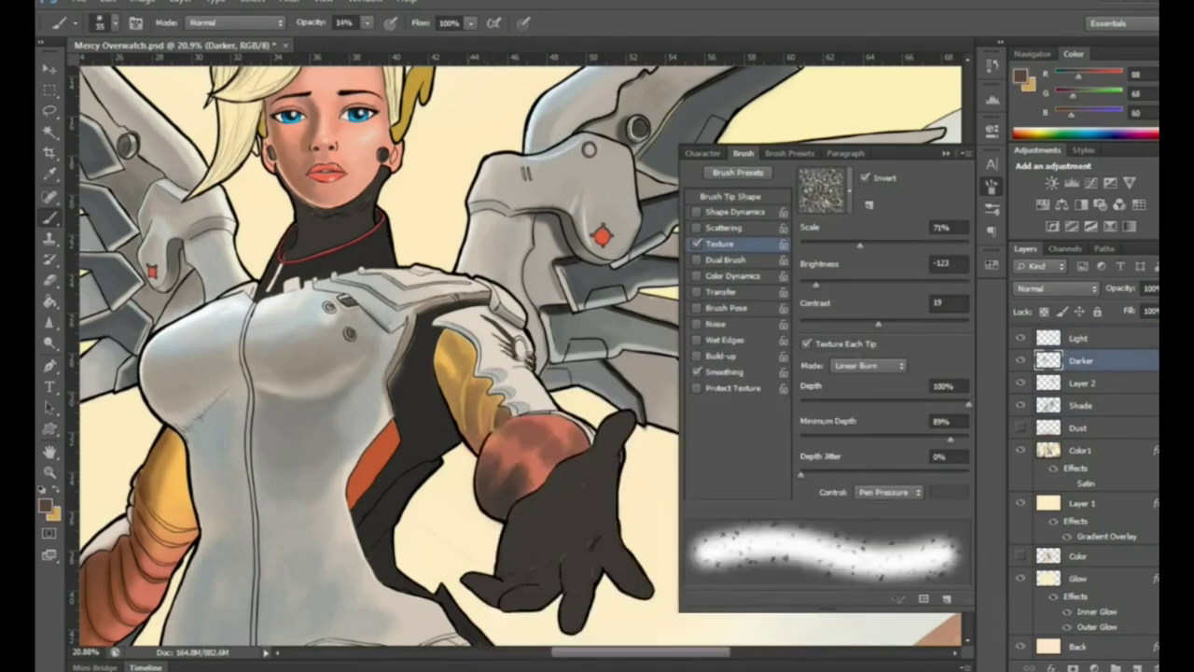
pyautogui.moveTo(477, 439); pyautogui.dragTo(456, 397)
# On the Light layer, enable Shape Dynamics, set 24% opacity and choose a brown colour
pyautogui.hotkey('alt', ']')
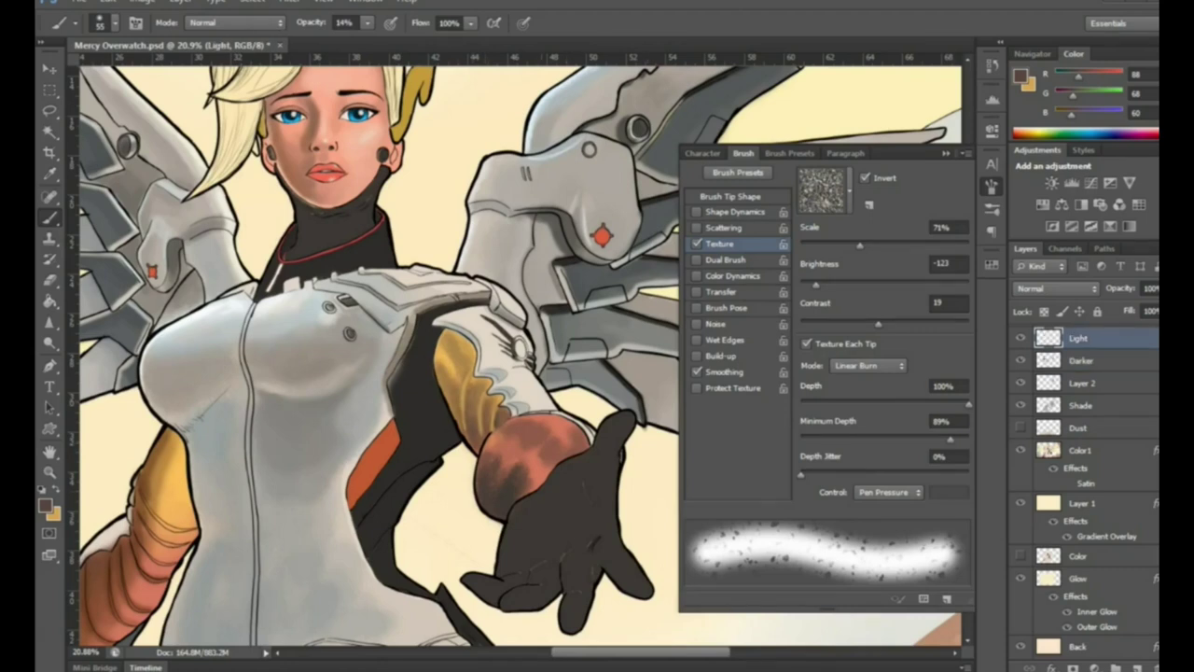
pyautogui.keyDown('alt'); pyautogui.click(509, 452); pyautogui.keyUp('alt')
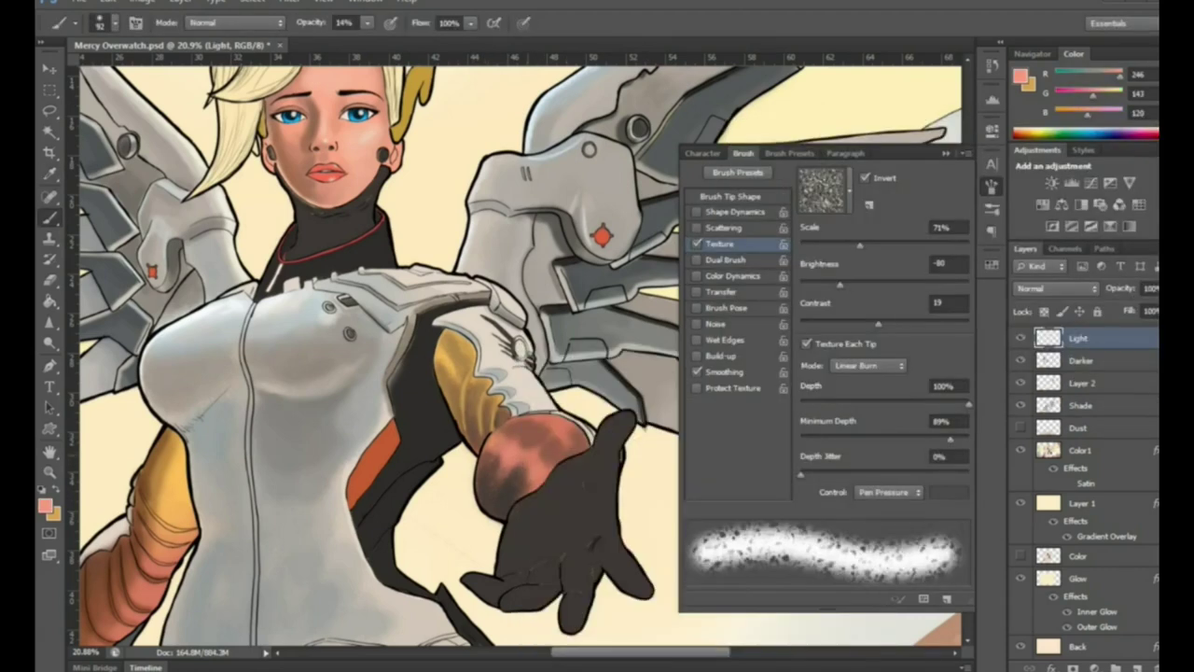
pyautogui.click(696, 212)
pyautogui.press('2')
pyautogui.press('4')
pyautogui.click(44, 505)
pyautogui.click(1111, 144)
pyautogui.click(1081, 405)
pyautogui.click(696, 212)
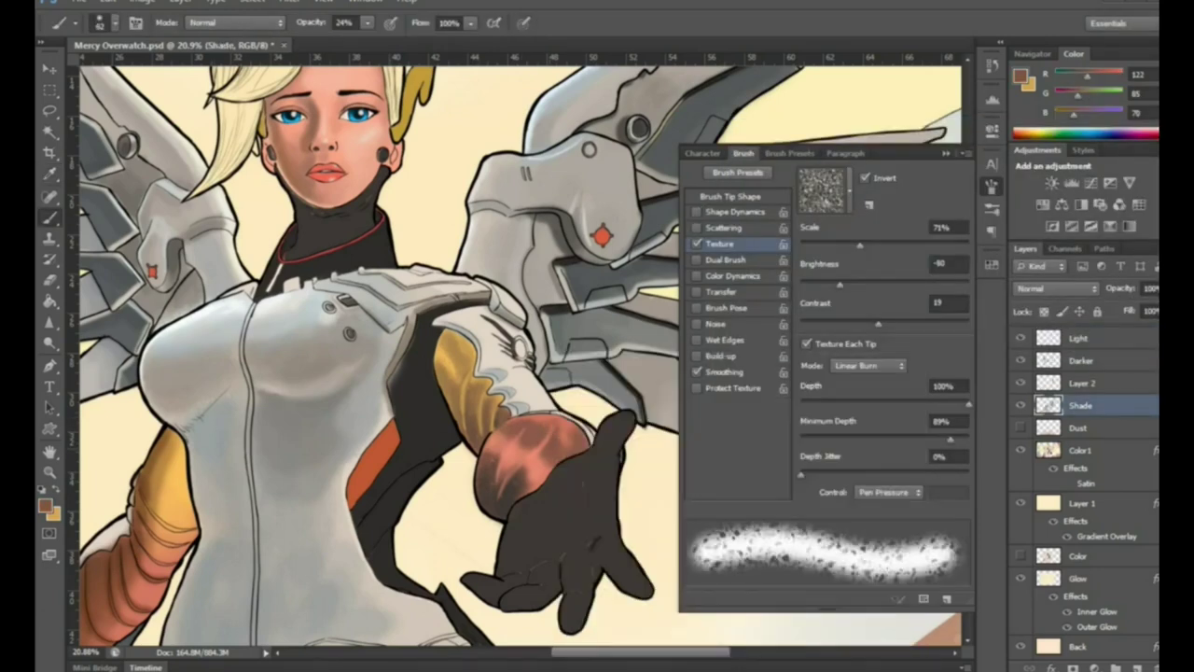
pyautogui.press('z')
pyautogui.hotkey('ctrl', '-')
pyautogui.hotkey('ctrl', '-')
pyautogui.hotkey('ctrl', '-')
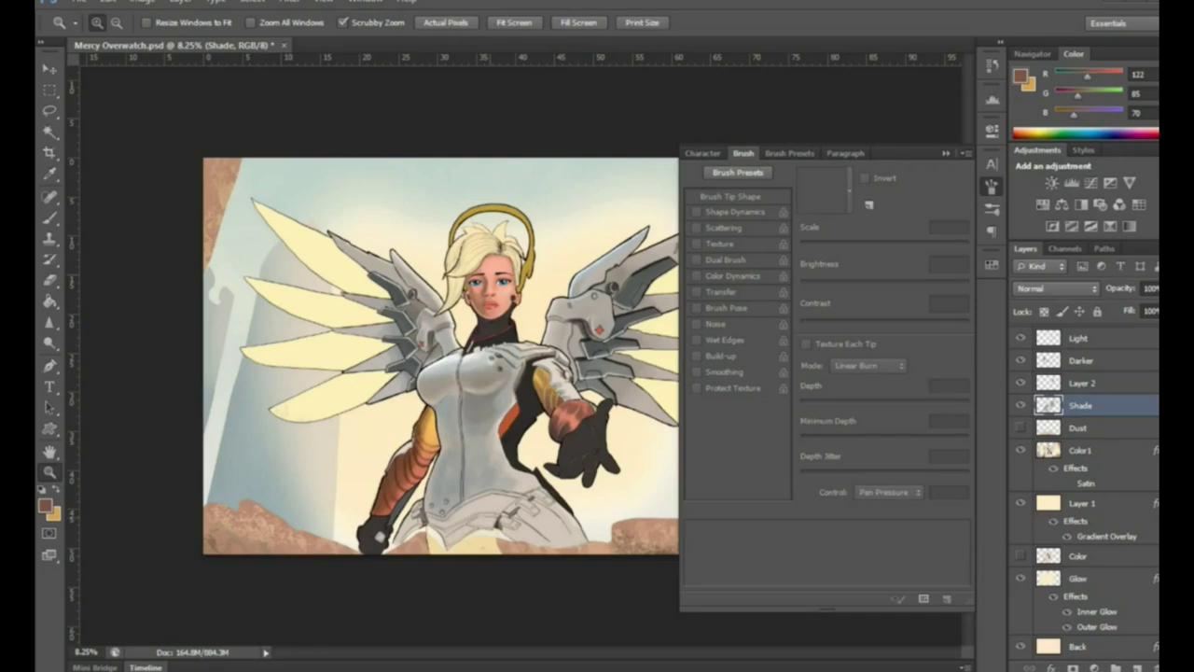
# On the Light layer, paint light beige speckled highlights across the glove back
pyautogui.moveTo(438, 530); pyautogui.dragTo(466, 530)
pyautogui.press('F5')
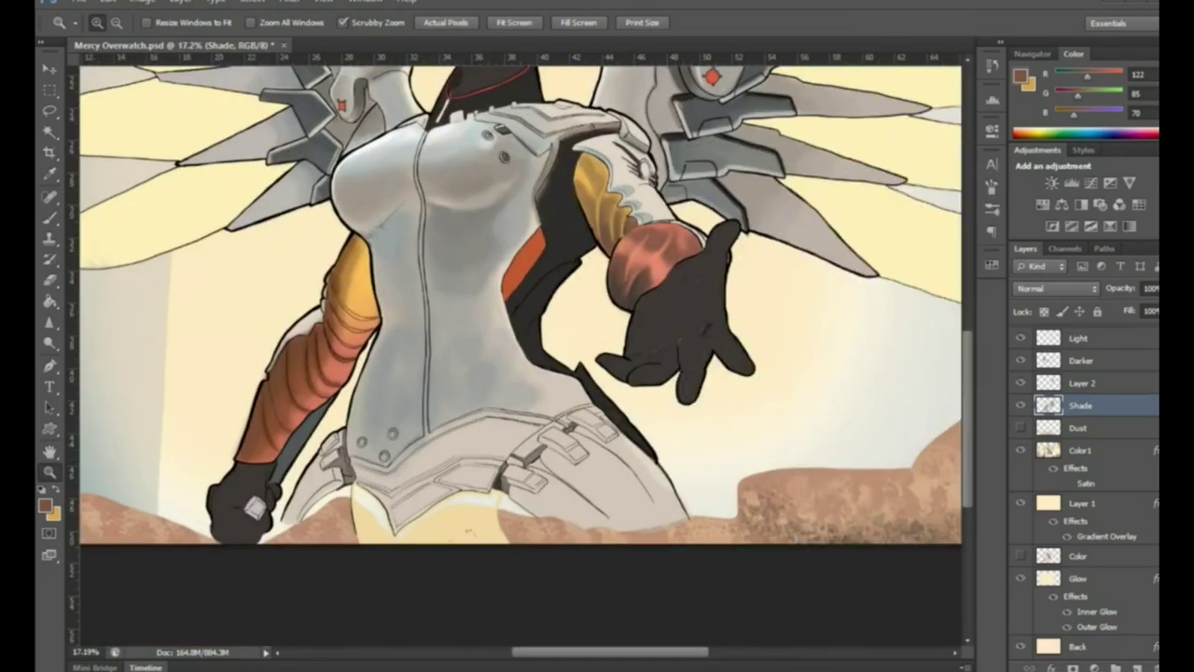
pyautogui.press('b')
pyautogui.press('F5')
pyautogui.press('F5')
pyautogui.press('F5')
pyautogui.press('F5')
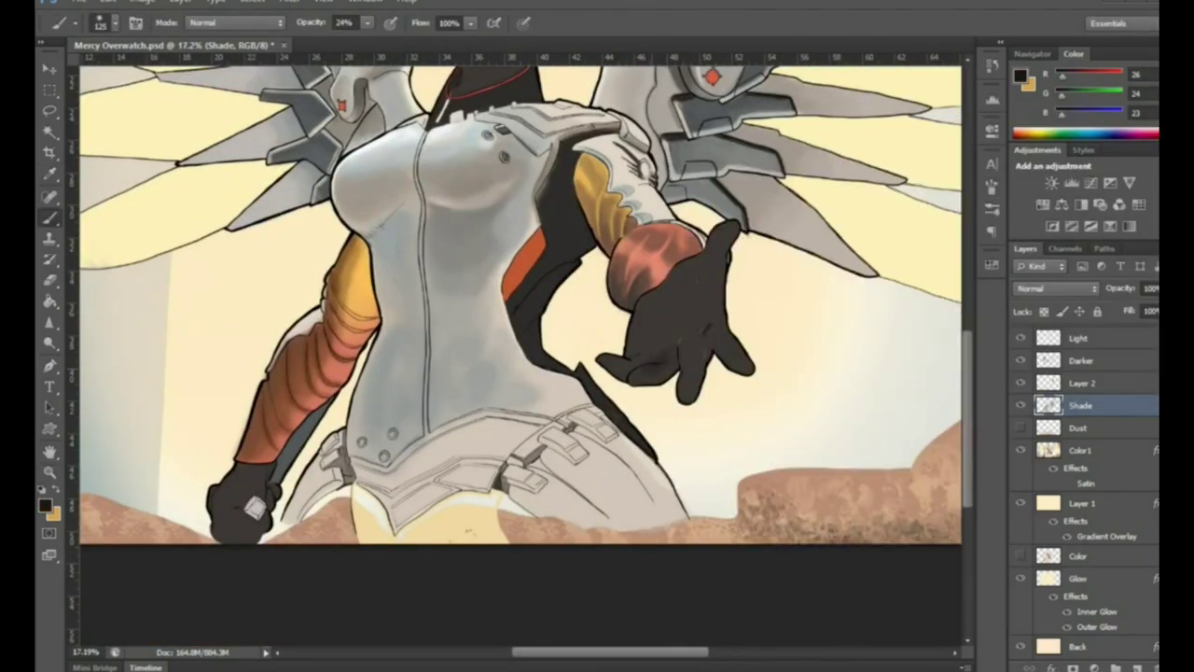
pyautogui.click(44, 505)
pyautogui.click(1098, 140)
pyautogui.press('F5')
pyautogui.click(1080, 338)
pyautogui.press('F5')
pyautogui.moveTo(653, 313)
pyautogui.mouseDown()
pyautogui.moveTo(672, 280)
pyautogui.moveTo(690, 299)
pyautogui.mouseUp()
pyautogui.moveTo(635, 345)
pyautogui.mouseDown()
pyautogui.moveTo(686, 304)
pyautogui.moveTo(695, 266)
pyautogui.mouseUp()
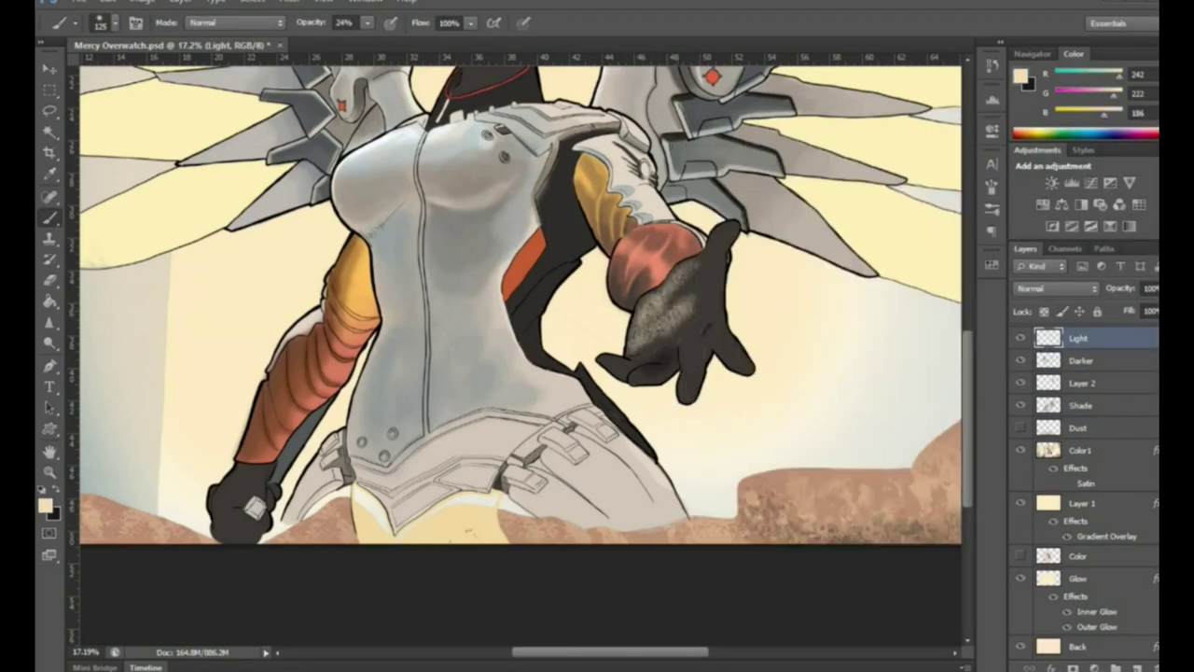
# Raise the brush opacity to 44% and set the brush size to 112
pyautogui.press('F5')
pyautogui.press('F5')
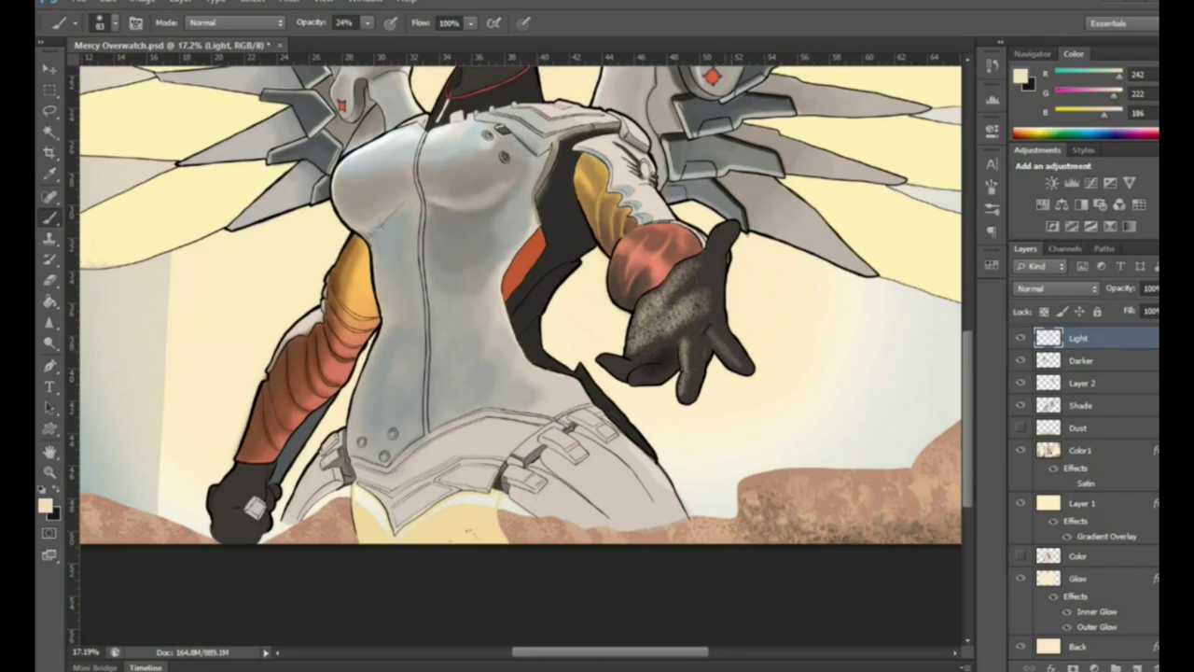
pyautogui.press('F5')
pyautogui.press('F5')
pyautogui.press('4')
pyautogui.press('4')
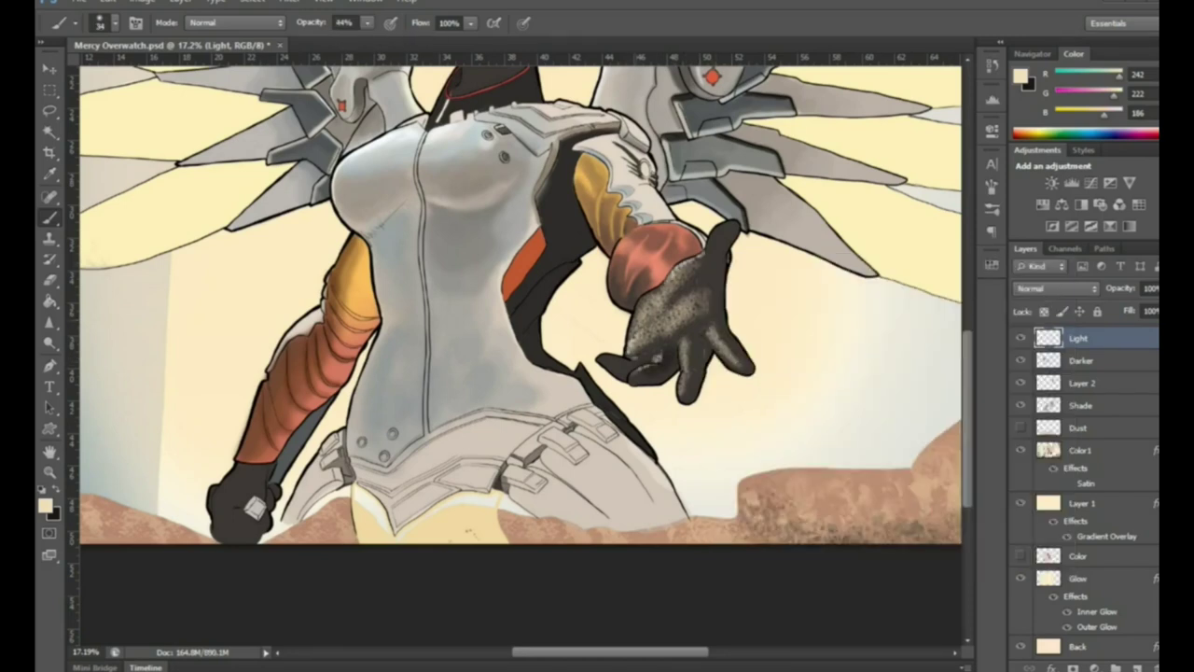
pyautogui.press('[')
pyautogui.press('F5')
pyautogui.press('F5')
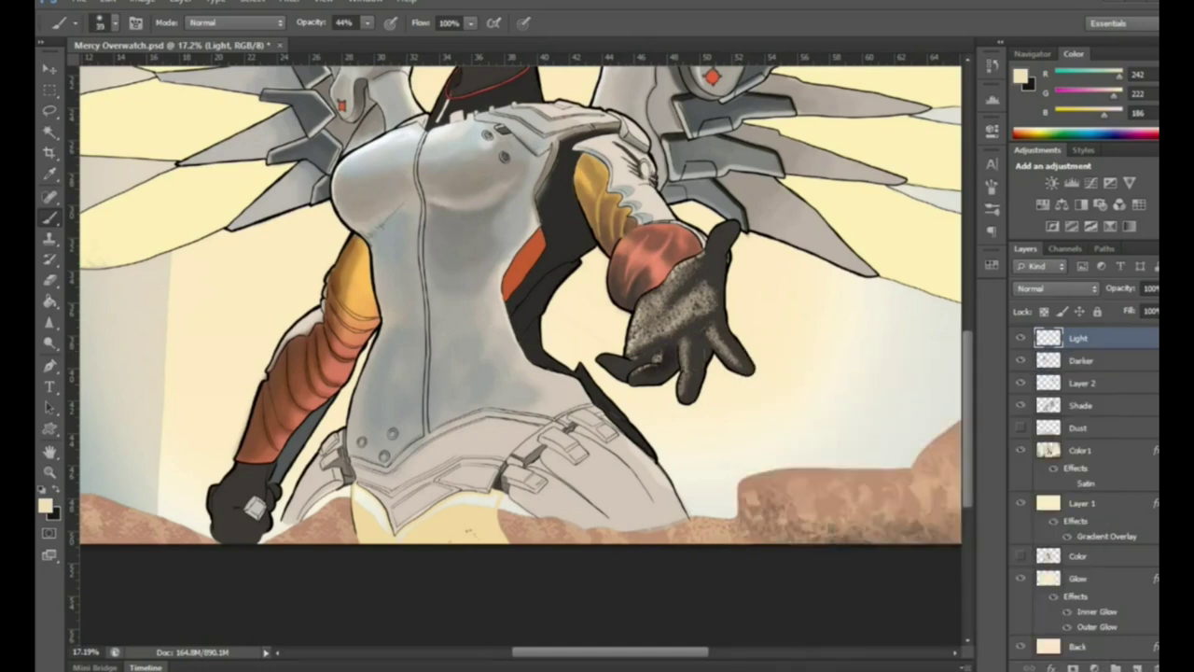
pyautogui.press('F5')
pyautogui.press('F5')
pyautogui.press(']')
pyautogui.rightClick(656, 306)
pyautogui.write('112')
pyautogui.press('Return')
# Swap to a dark colour on the Darker layer, then return to the Light layer with the Eraser
pyautogui.hotkey('alt', '[')
pyautogui.press('x')
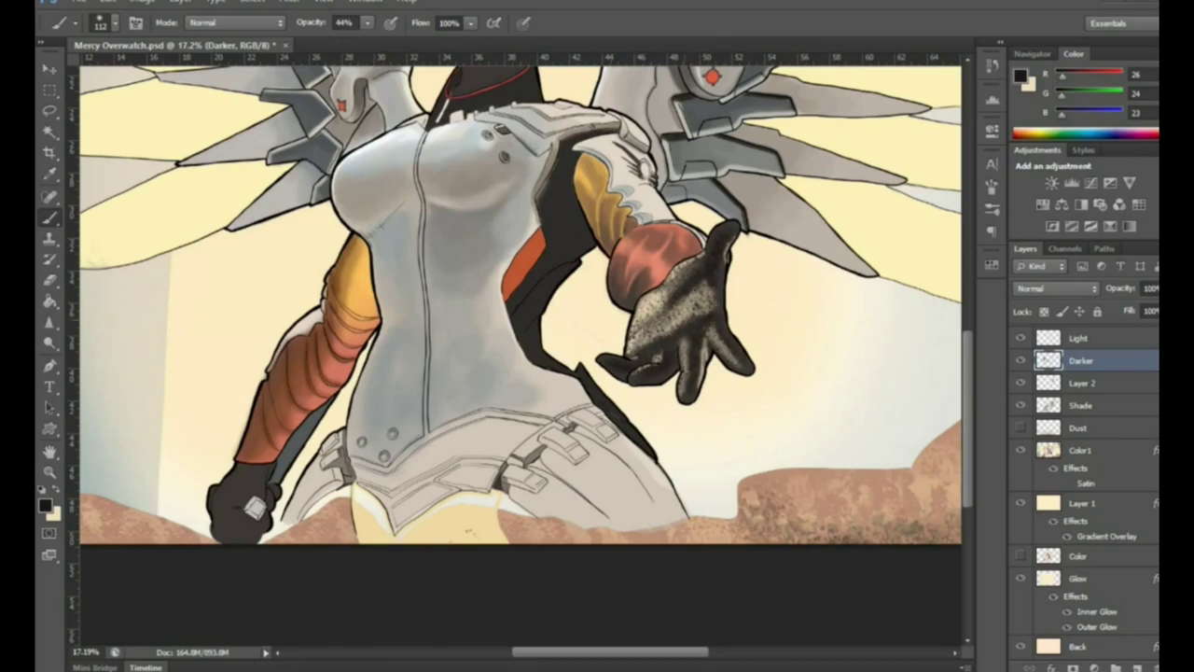
pyautogui.moveTo(653, 313); pyautogui.dragTo(550, 415)
pyautogui.hotkey('alt', ']')
pyautogui.press('e')
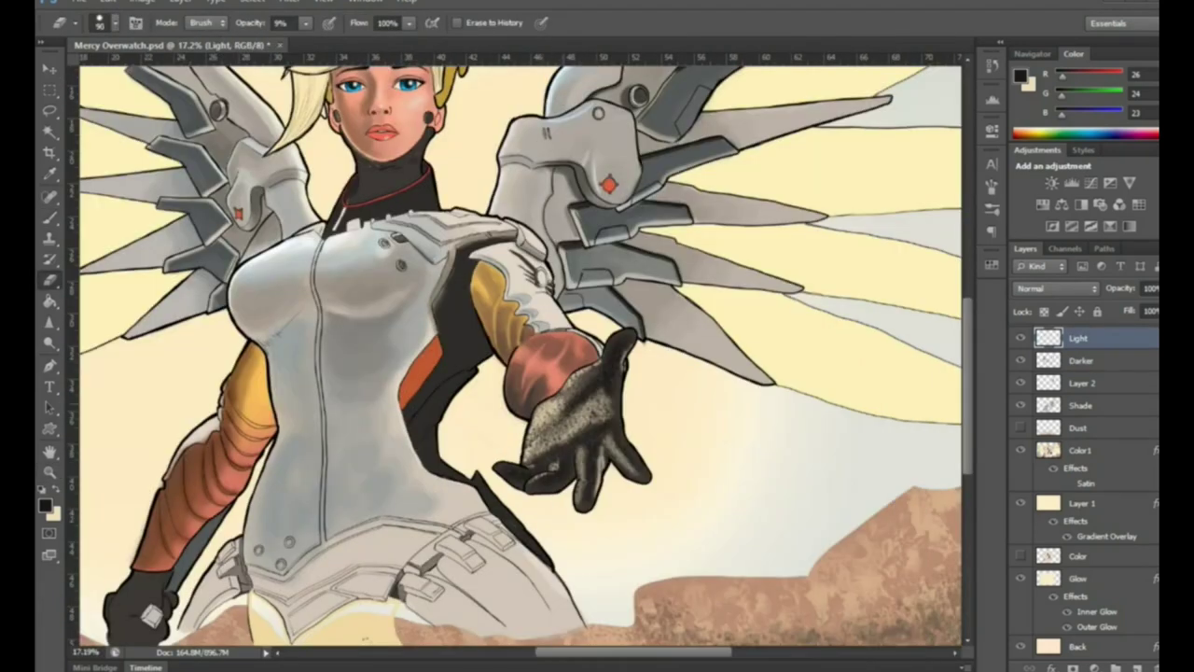
pyautogui.scroll(-2, 523, 355)
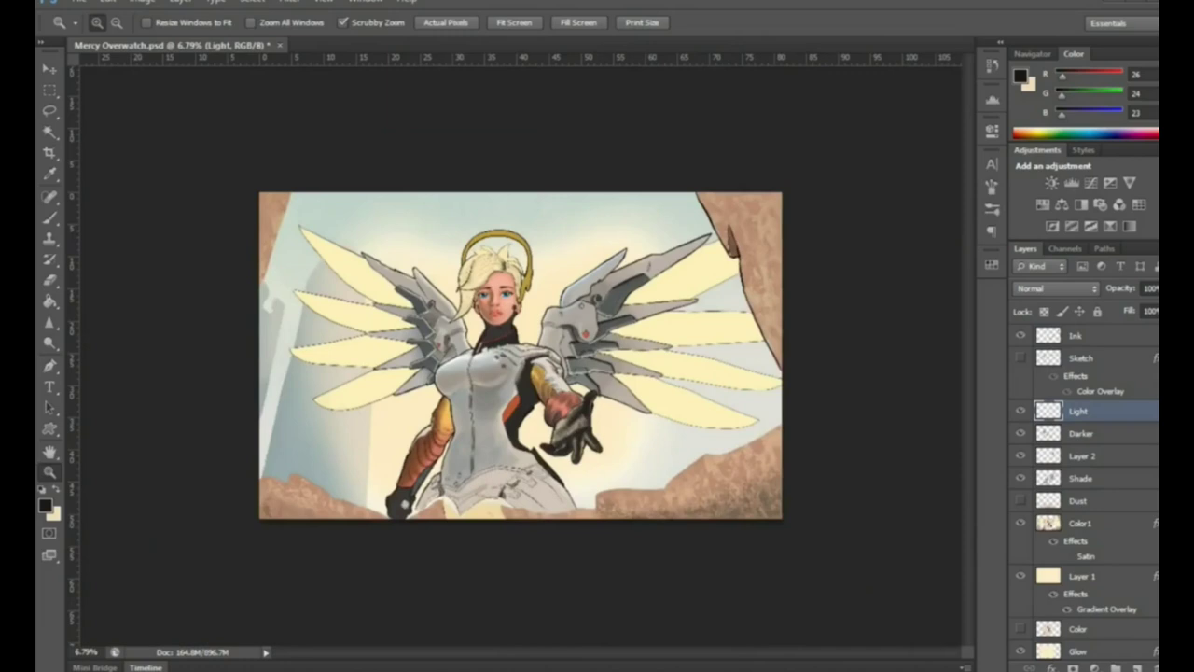
# Magic Wand-select the wing feathers on the Ink layer and save the document
pyautogui.press('l')
pyautogui.press('w')
pyautogui.click(185, 182)
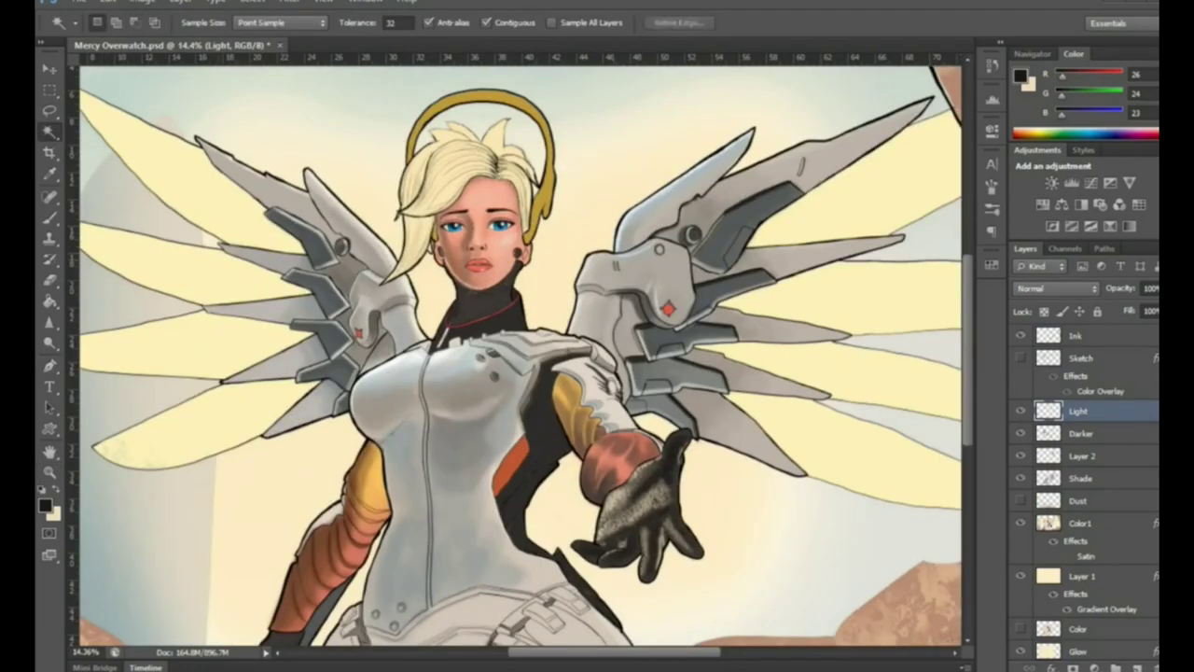
pyautogui.hotkey('alt', ']')
pyautogui.hotkey('ctrl', 's')
pyautogui.keyDown('shift'); pyautogui.click(210, 224); pyautogui.keyUp('shift')
# Add a new layer named Wings, reload the feather selection, and open its layer style
pyautogui.click(1083, 523)
pyautogui.rightClick(771, 229)
pyautogui.click(803, 608)
pyautogui.doubleClick(1081, 522)
pyautogui.write('Wings')
pyautogui.press('Return')
pyautogui.hotkey('ctrl', '-')
pyautogui.keyDown('ctrl'); pyautogui.click(1049, 522); pyautogui.keyUp('ctrl')
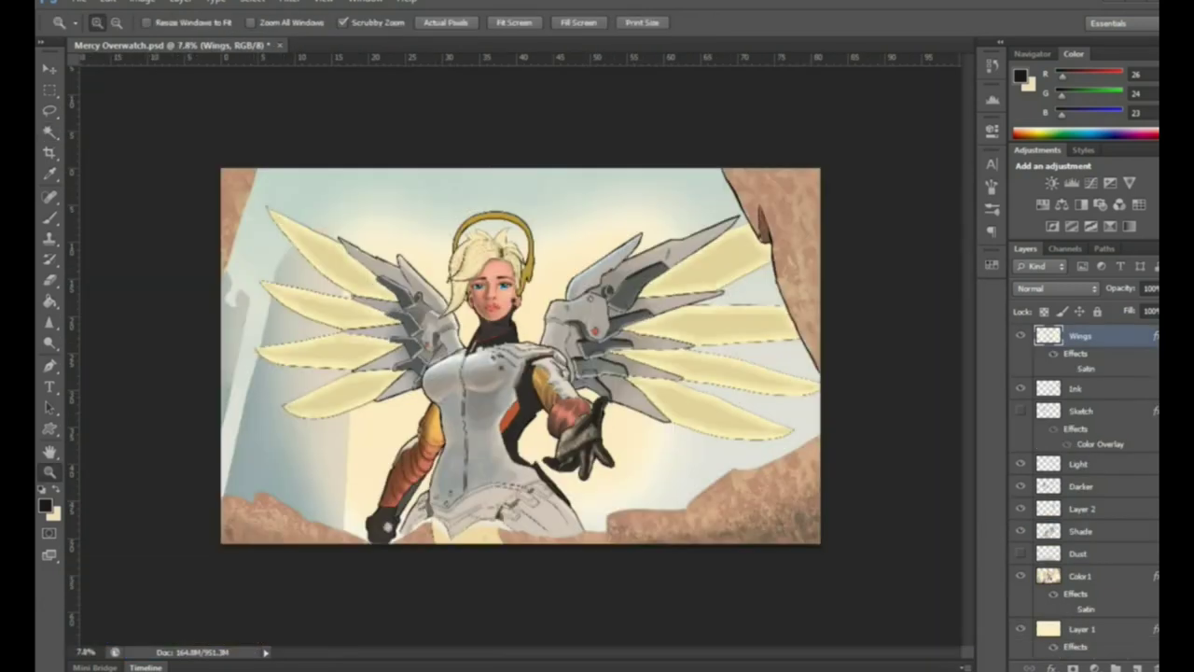
pyautogui.doubleClick(1119, 523)
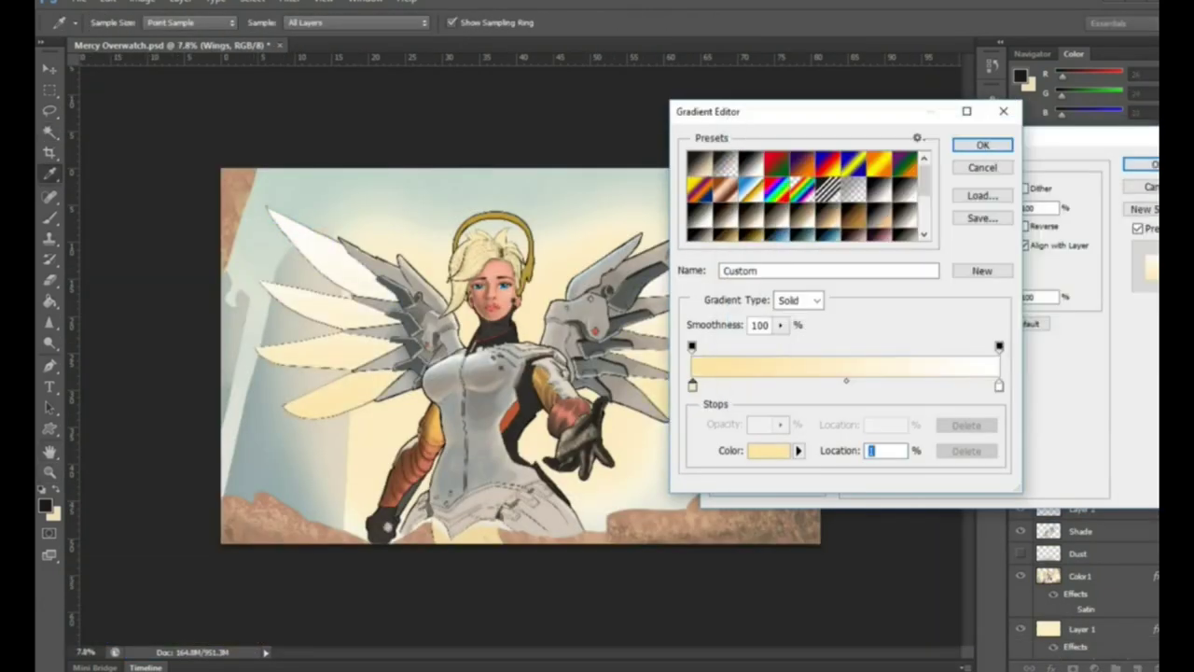
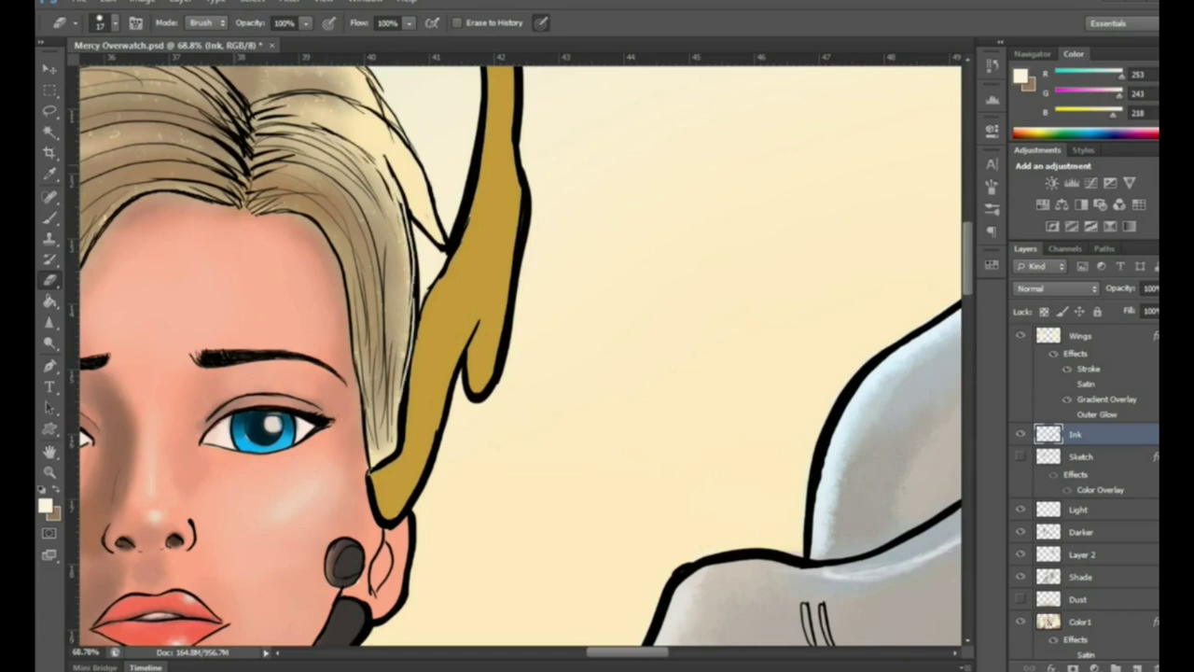
# On the Light layer, paint soft highlights on the upper hair spikes and left hair strands with a textured brush
pyautogui.hotkey('ctrl', '-')
pyautogui.hotkey('ctrl', '-')
pyautogui.hotkey('ctrl', '-')
pyautogui.press('z')
pyautogui.moveTo(485, 280); pyautogui.dragTo(579, 280)
pyautogui.click(1079, 510)
pyautogui.press('b')
pyautogui.rightClick(439, 237)
pyautogui.press('F5')
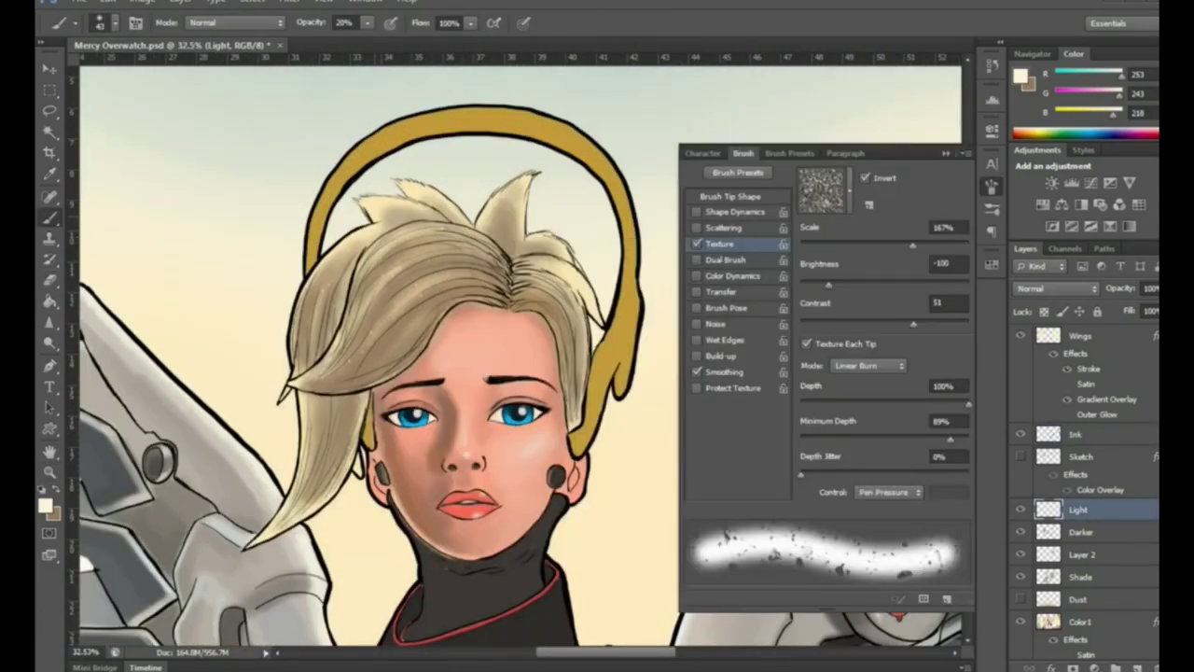
pyautogui.moveTo(508, 238); pyautogui.dragTo(490, 200)
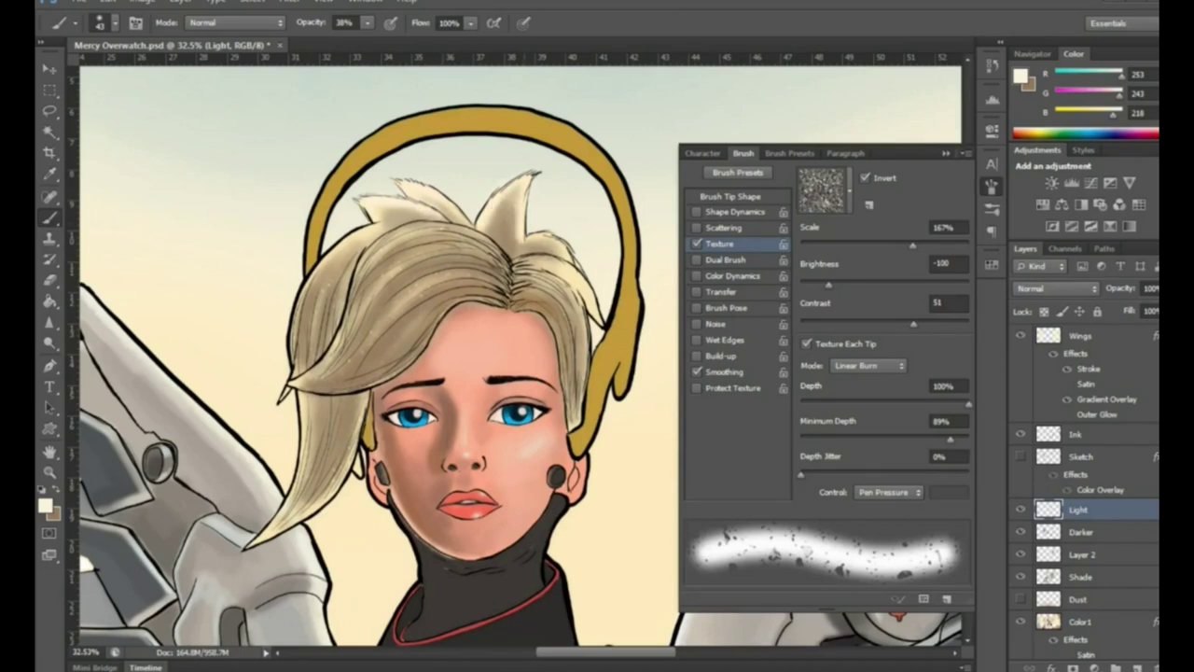
pyautogui.moveTo(308, 331); pyautogui.dragTo(345, 241)
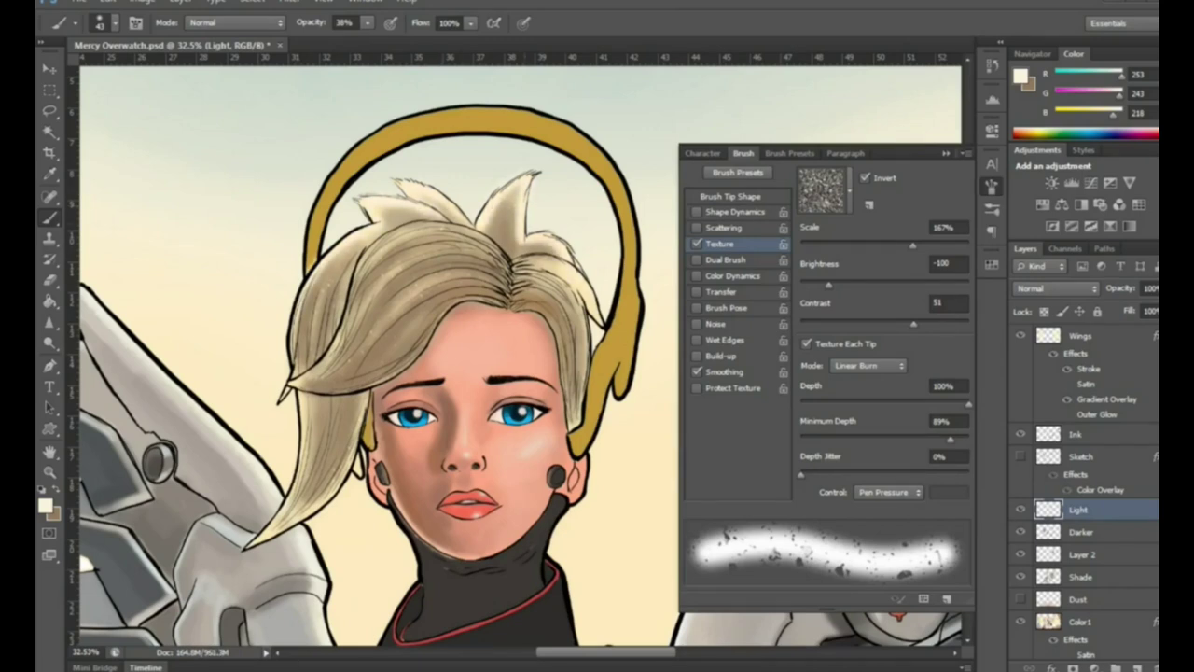
# Enable Shape Dynamics on the brush and set the foreground colour to pale cream faf3e0
pyautogui.click(697, 211)
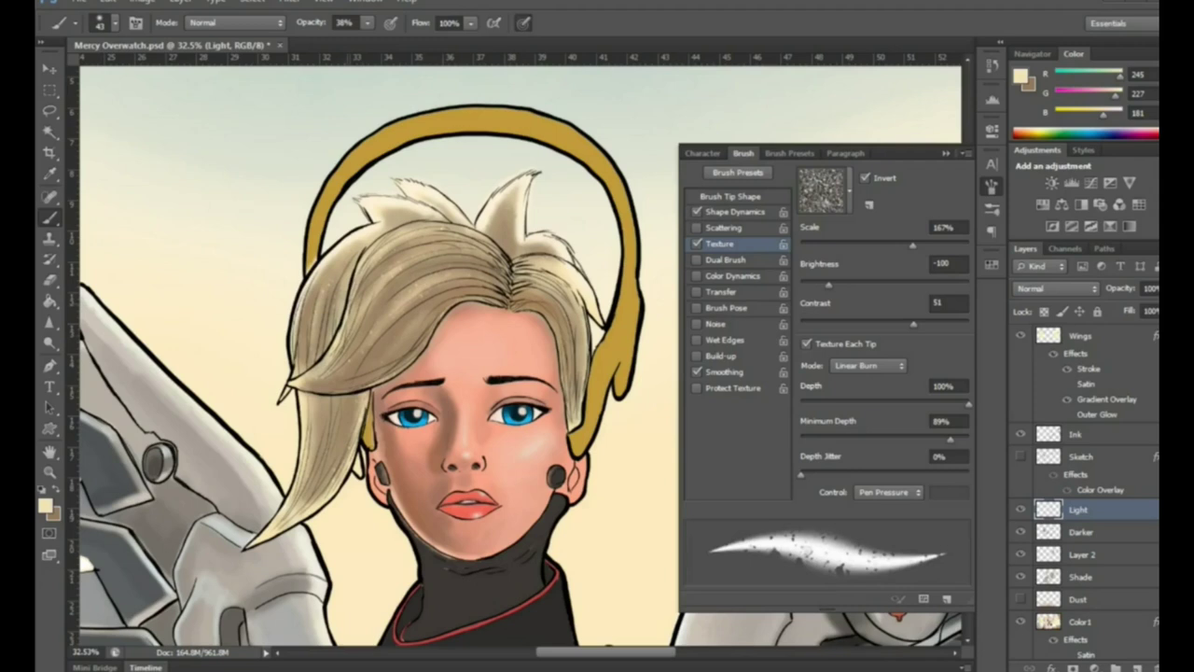
pyautogui.click(44, 505)
pyautogui.press('Return')
pyautogui.press('z')
pyautogui.hotkey('ctrl', '0')
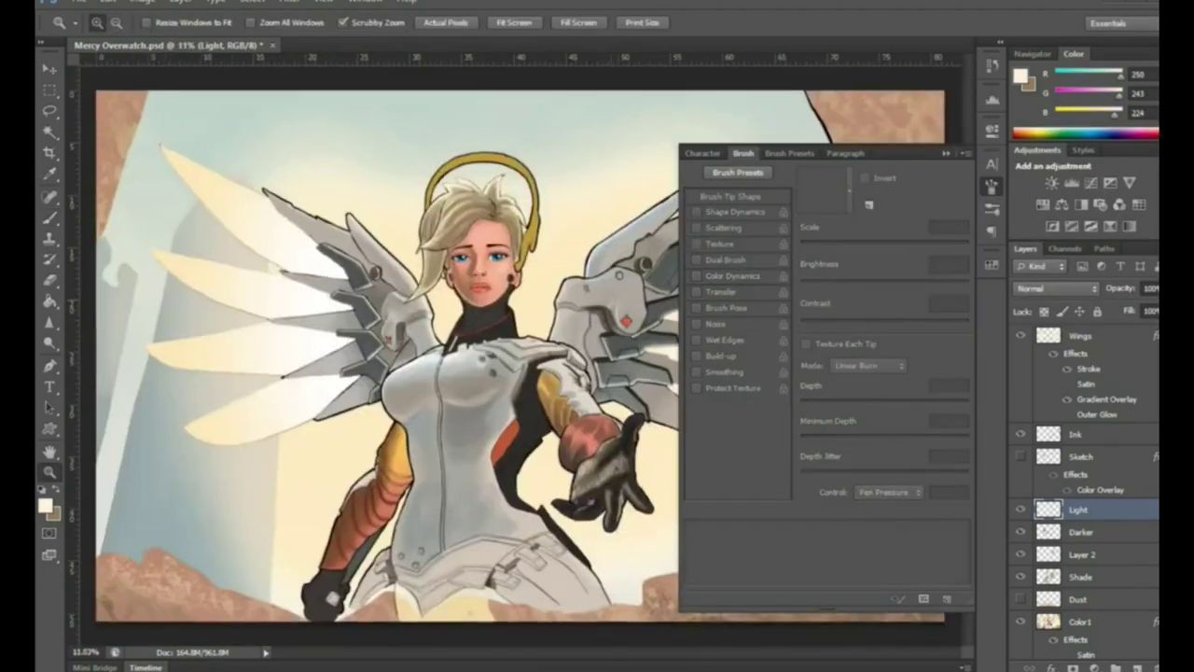
pyautogui.moveTo(513, 139); pyautogui.dragTo(560, 139)
# On the Darker layer, paint faint grey-brown shading near the top of the halo
pyautogui.press('b')
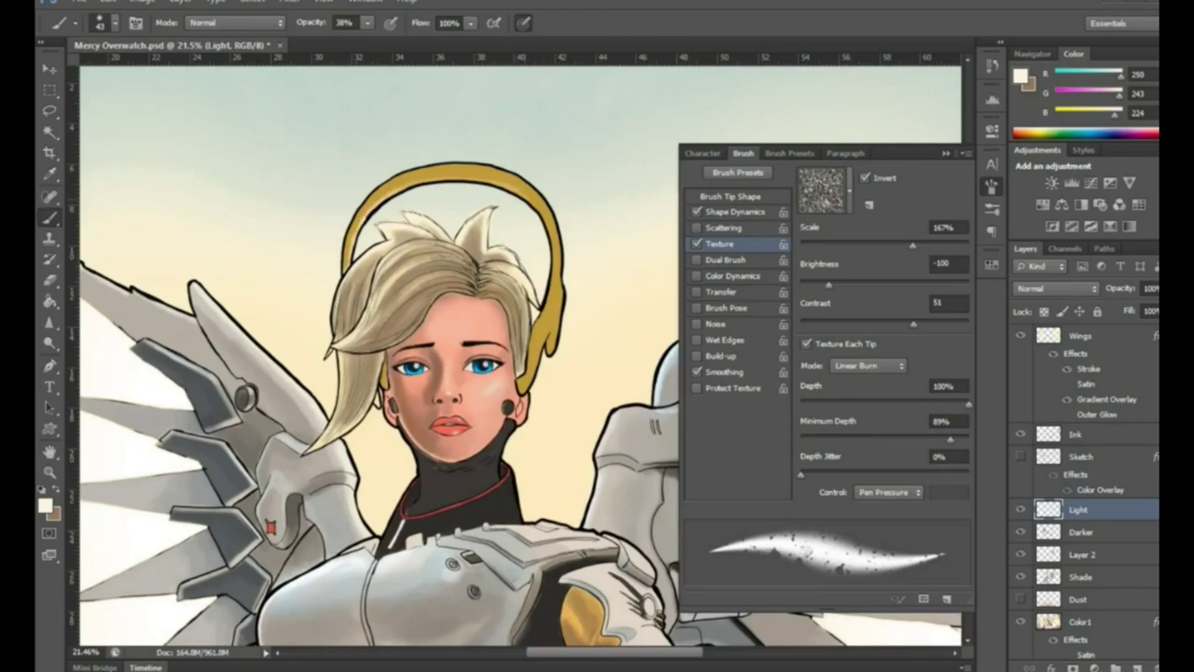
pyautogui.click(1080, 532)
pyautogui.click(45, 505)
pyautogui.click(765, 267)
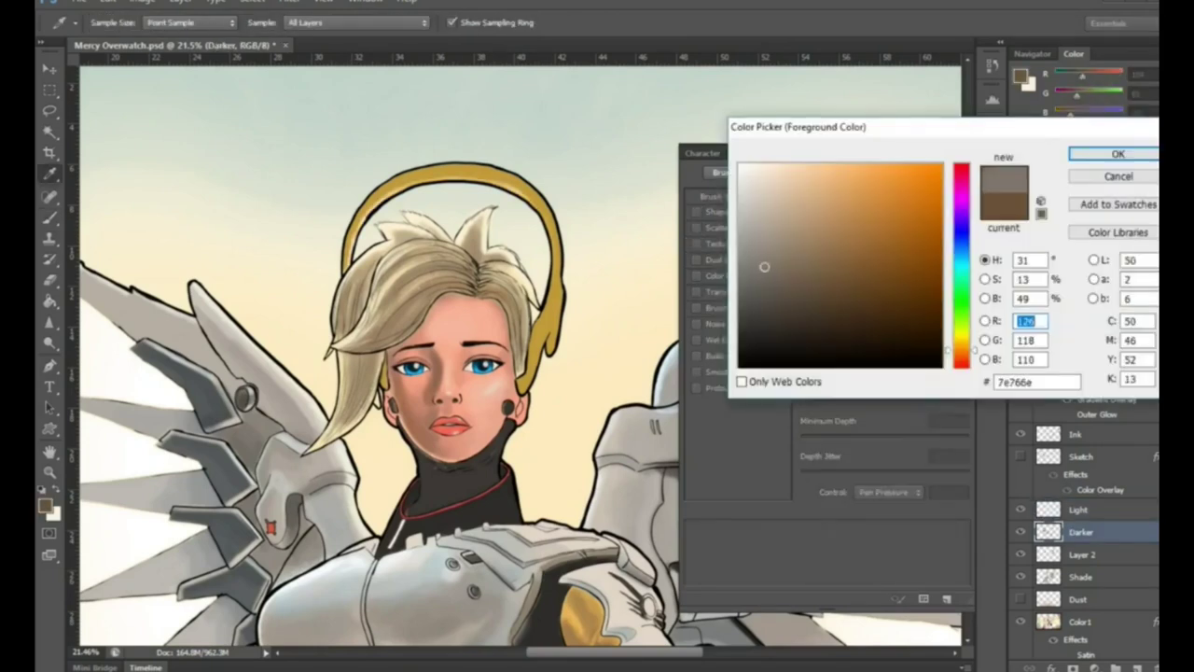
pyautogui.press('Return')
pyautogui.moveTo(382, 182); pyautogui.dragTo(522, 177)
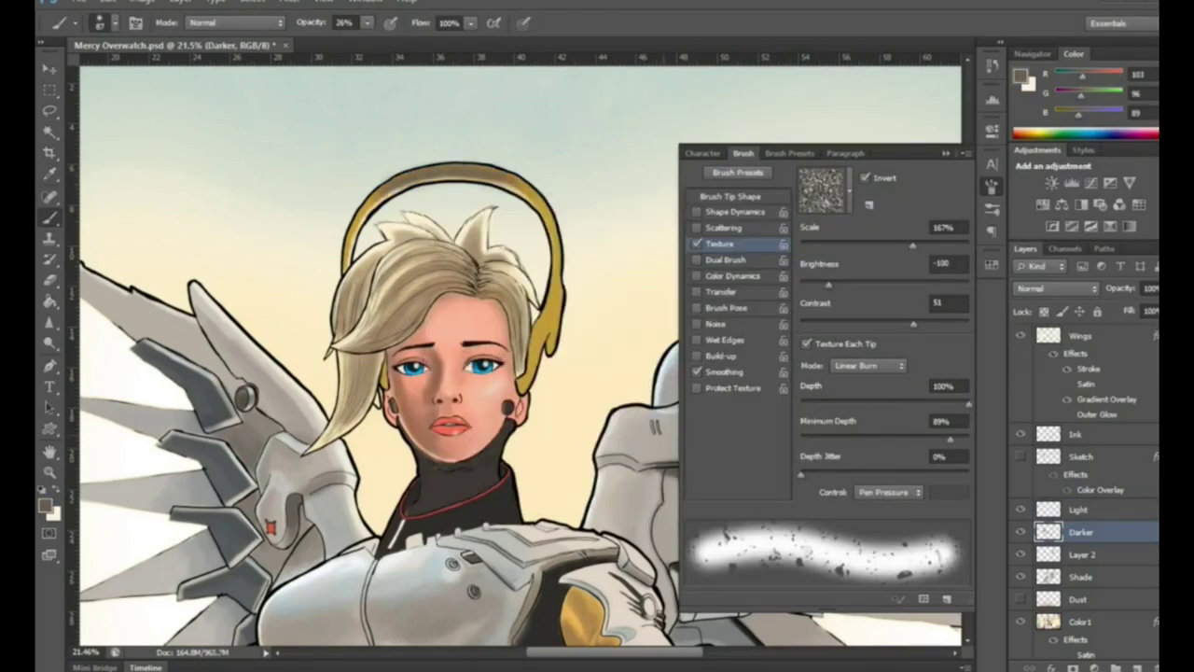
pyautogui.rightClick(420, 224)
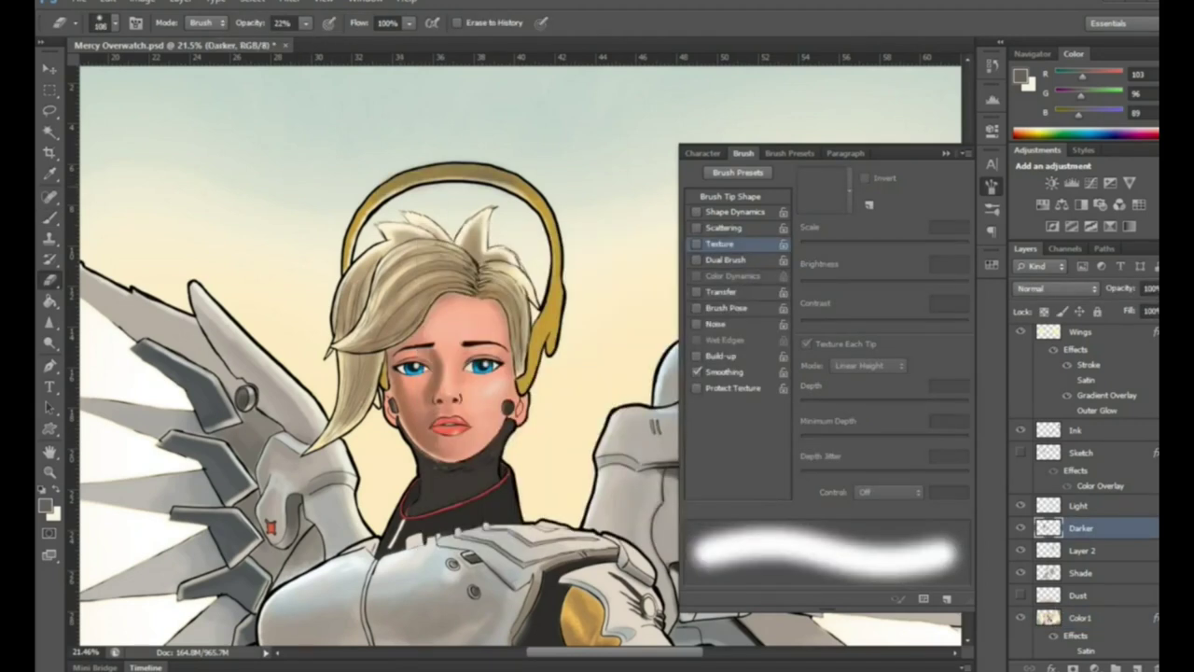
# On the Color1 layer, paint light peach over the top of the halo
pyautogui.click(1081, 618)
pyautogui.press('i')
pyautogui.click(45, 505)
pyautogui.press('Return')
pyautogui.press('b')
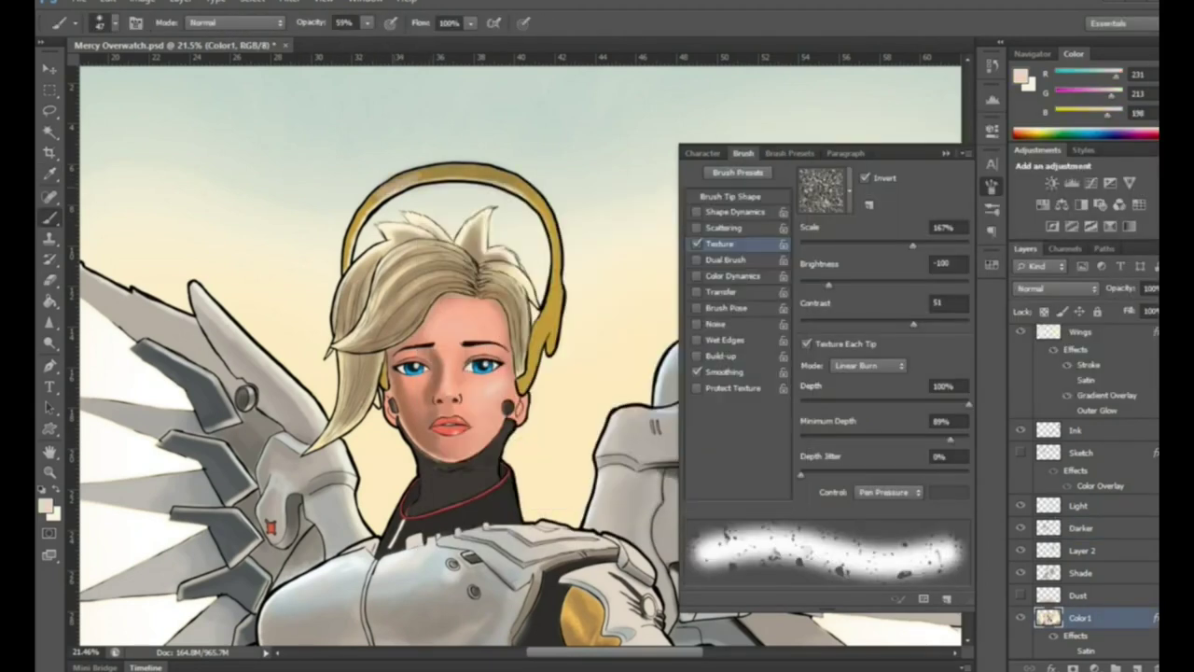
pyautogui.moveTo(461, 175); pyautogui.dragTo(516, 177)
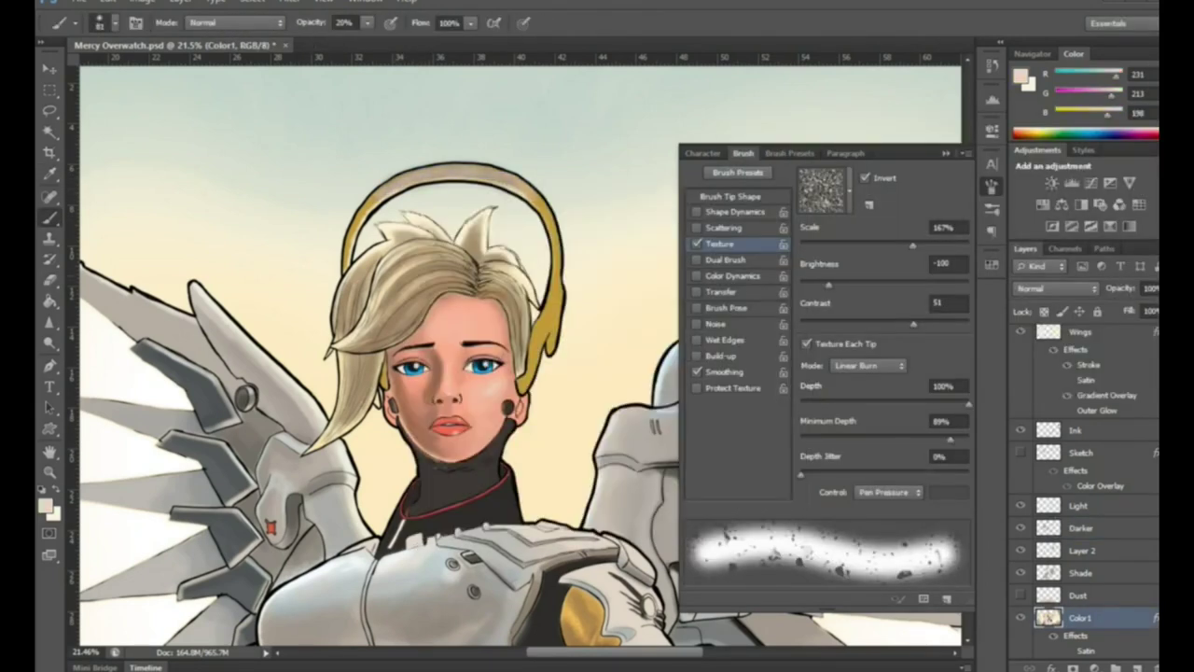
# Set a gold foreground (R232 G180 B86) and brush it onto the halo's right side
pyautogui.keyDown('alt'); pyautogui.click(379, 195); pyautogui.keyUp('alt')
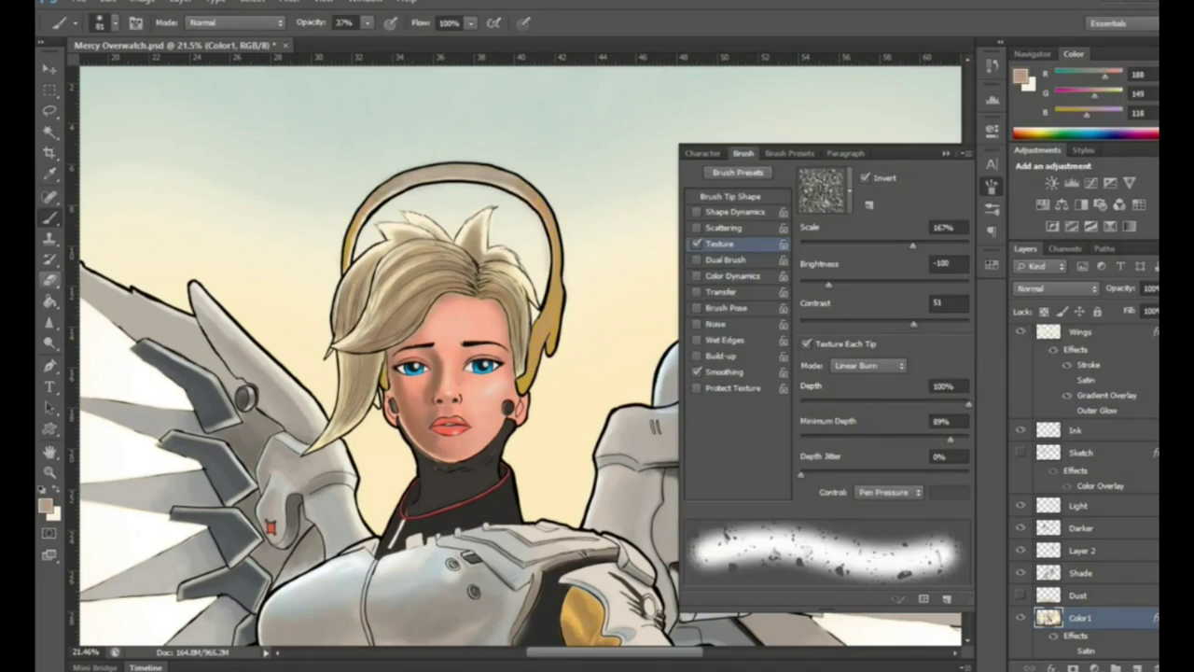
pyautogui.click(45, 505)
pyautogui.press('Return')
pyautogui.press('F5')
pyautogui.moveTo(558, 273); pyautogui.dragTo(551, 332)
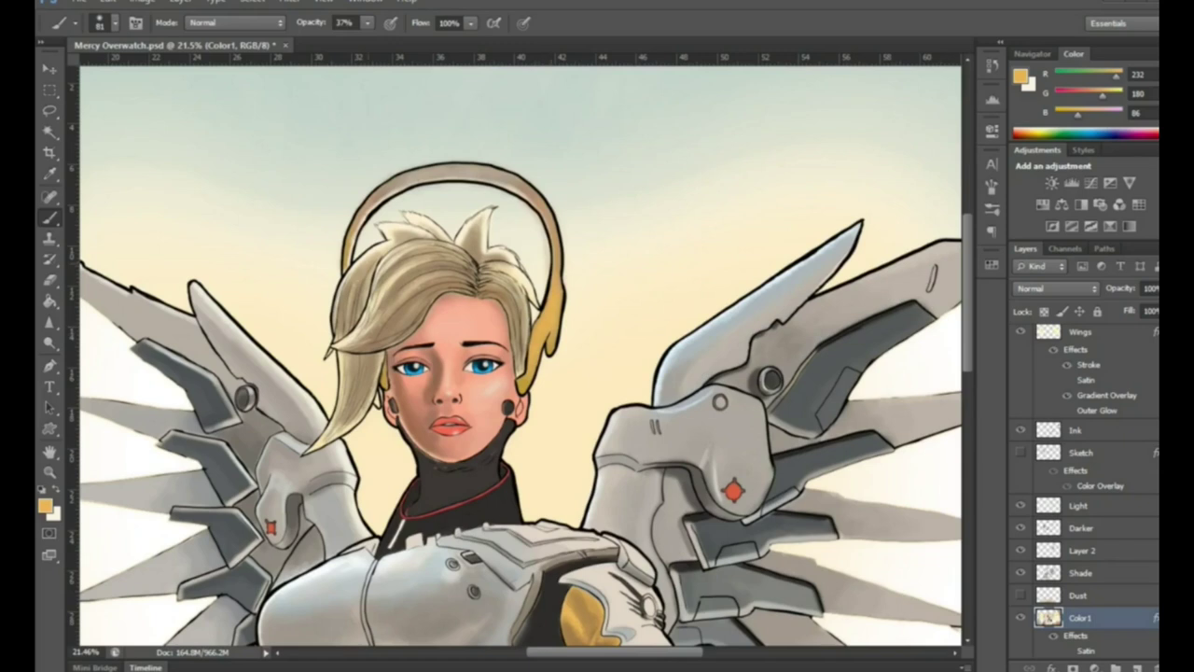
# Add a new layer above Ink and paint cream strokes along and inside the halo
pyautogui.click(1079, 505)
pyautogui.press('x')
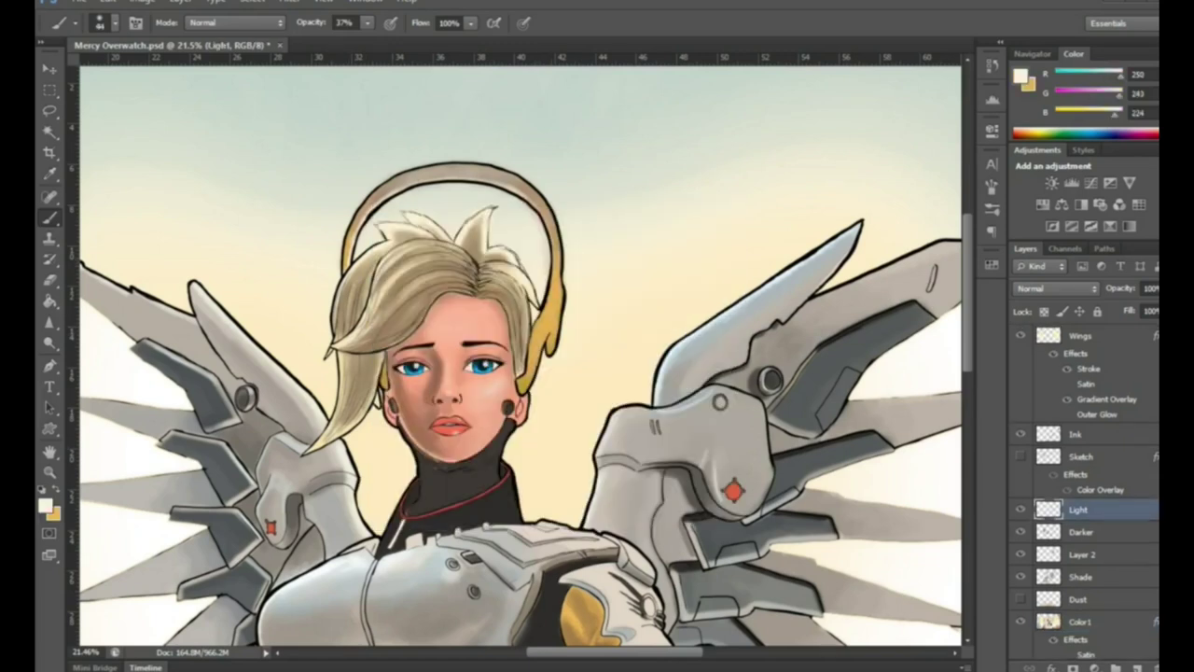
pyautogui.click(1076, 434)
pyautogui.click(1117, 668)
pyautogui.moveTo(355, 265)
pyautogui.mouseDown()
pyautogui.moveTo(439, 181)
pyautogui.moveTo(540, 214)
pyautogui.moveTo(555, 308)
pyautogui.mouseUp()
pyautogui.moveTo(360, 235)
pyautogui.mouseDown()
pyautogui.moveTo(498, 184)
pyautogui.moveTo(549, 292)
pyautogui.mouseUp()
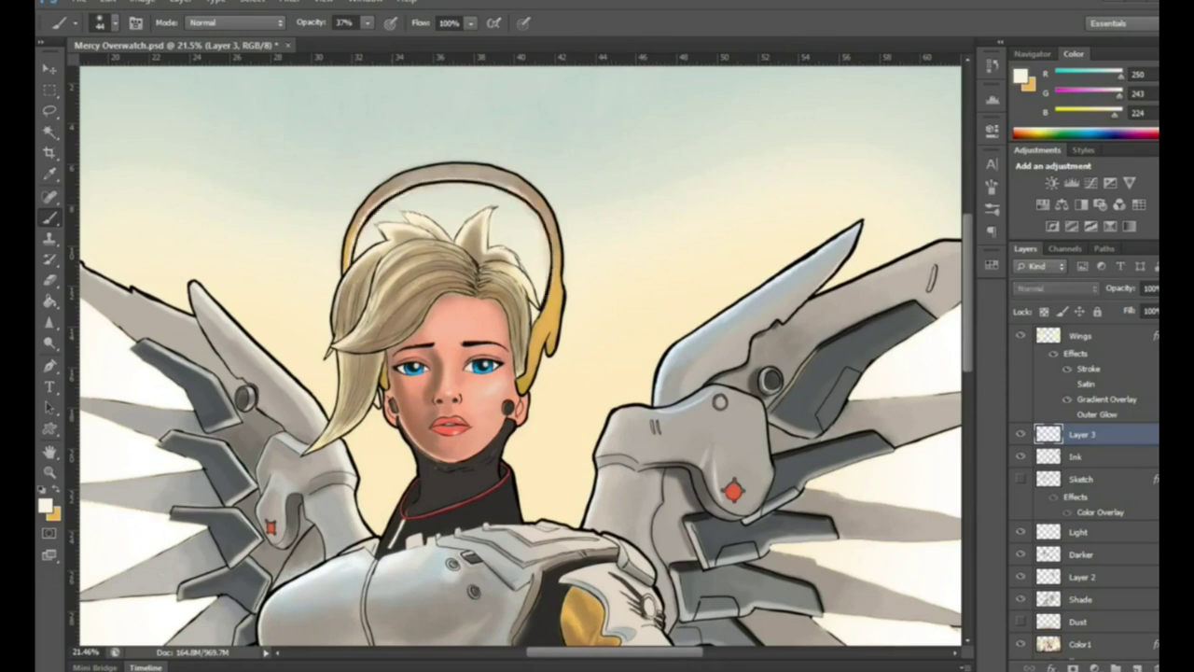
# Sample a muted brown on the Darker layer and lower the brush opacity to 24%
pyautogui.click(1081, 555)
pyautogui.click(45, 505)
pyautogui.click(1085, 152)
pyautogui.rightClick(428, 200)
pyautogui.press('Escape')
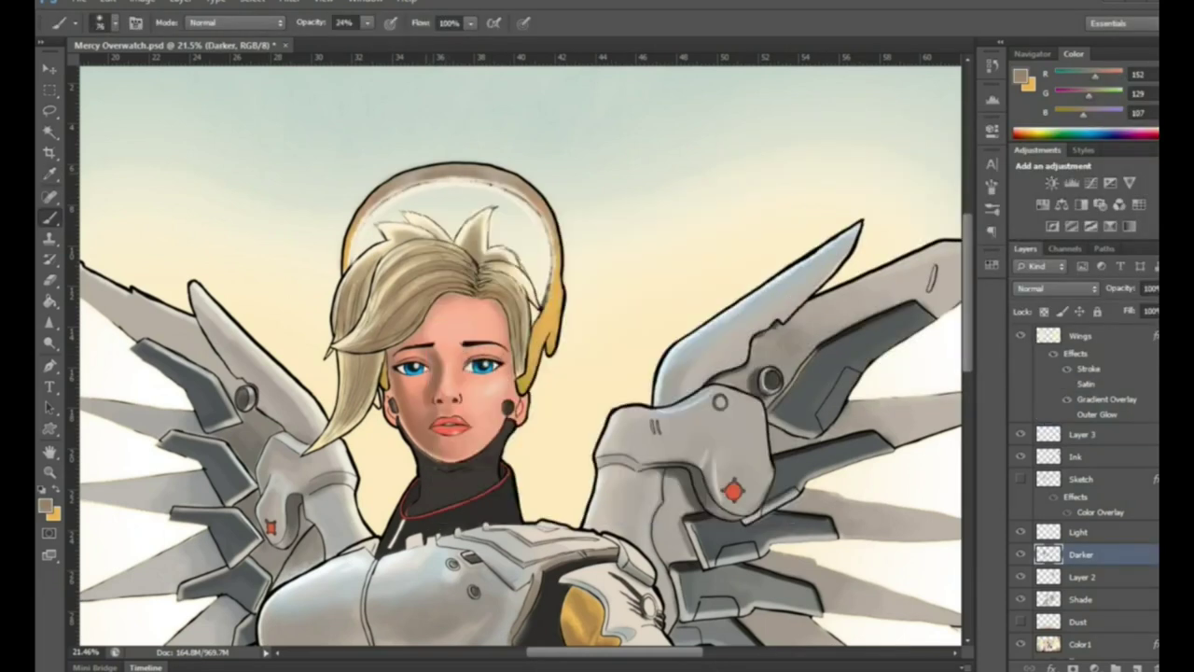
pyautogui.press('x')
pyautogui.click(1079, 532)
pyautogui.rightClick(558, 329)
pyautogui.press('Escape')
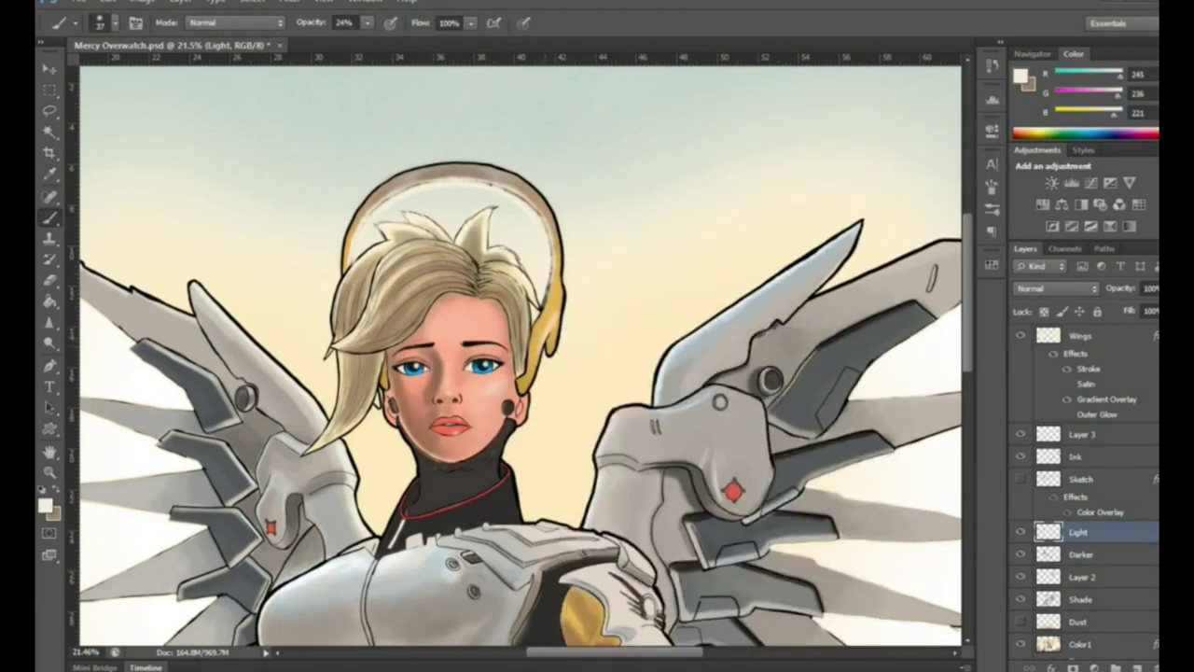
# Set the Darker layer's paint colour to warm brown (R117 G94 B80) and view the whole image
pyautogui.click(1081, 554)
pyautogui.click(45, 505)
pyautogui.click(1120, 134)
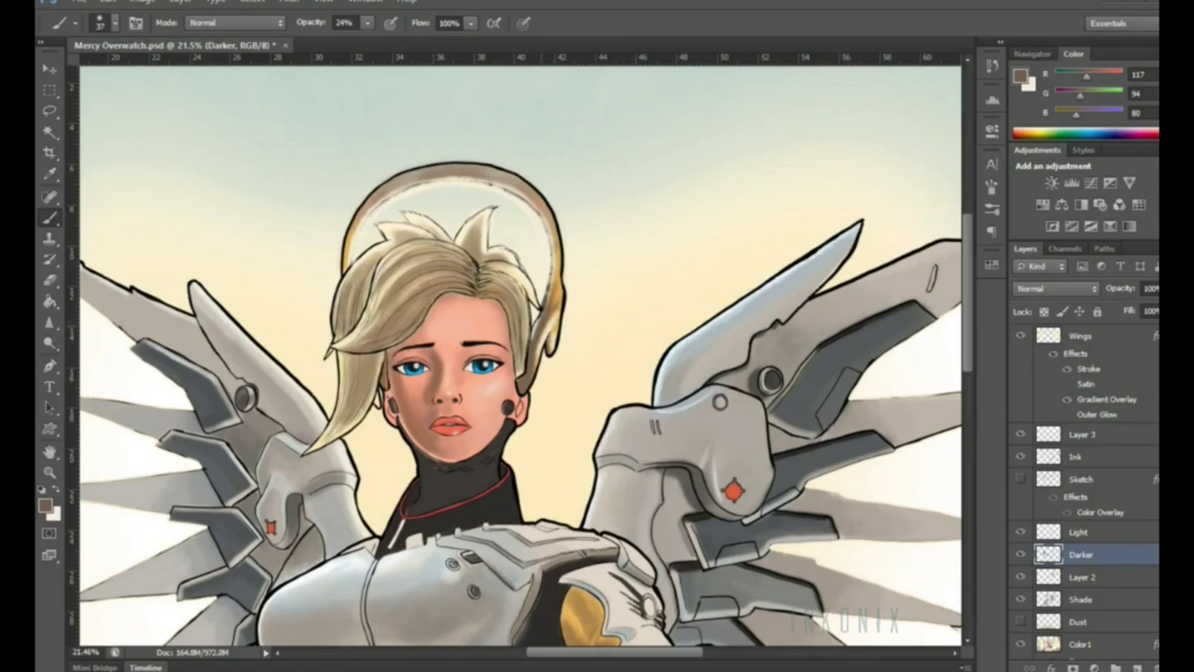
pyautogui.press('z')
pyautogui.keyDown('alt'); pyautogui.click(579, 252); pyautogui.keyUp('alt')
pyautogui.moveTo(533, 248); pyautogui.dragTo(579, 247)
# Select Layer 3 and set the brush opacity to 18%
pyautogui.press('b')
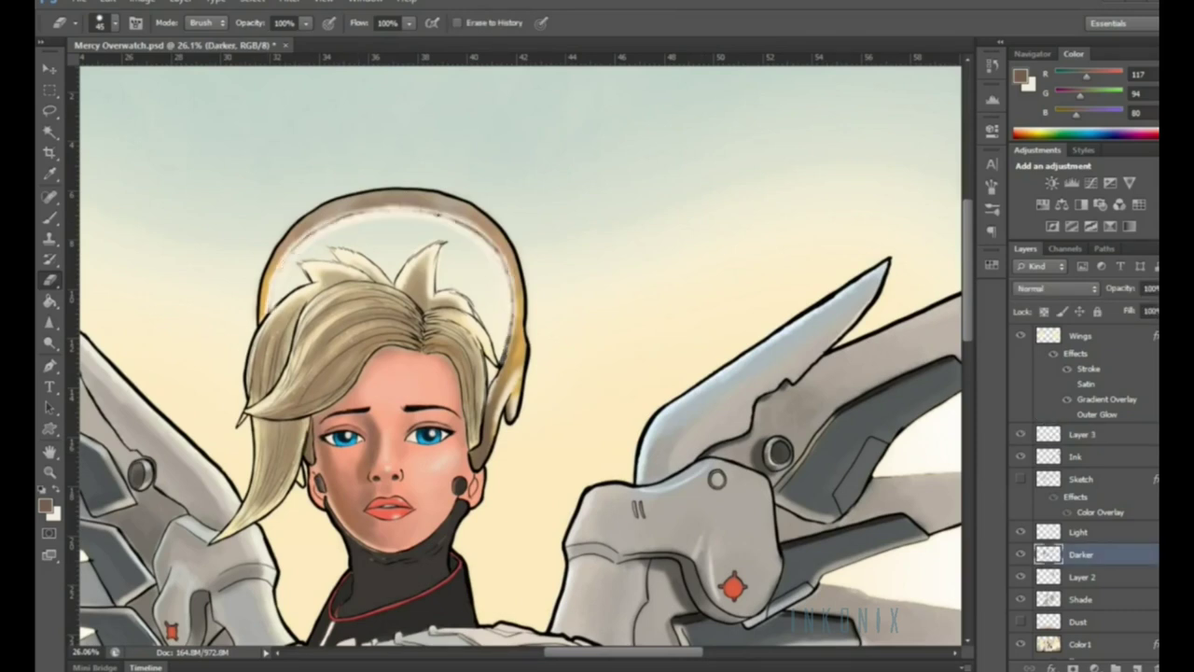
pyautogui.click(1082, 433)
pyautogui.press('1')
pyautogui.press('8')
pyautogui.press('z')
pyautogui.moveTo(540, 186); pyautogui.dragTo(504, 186)
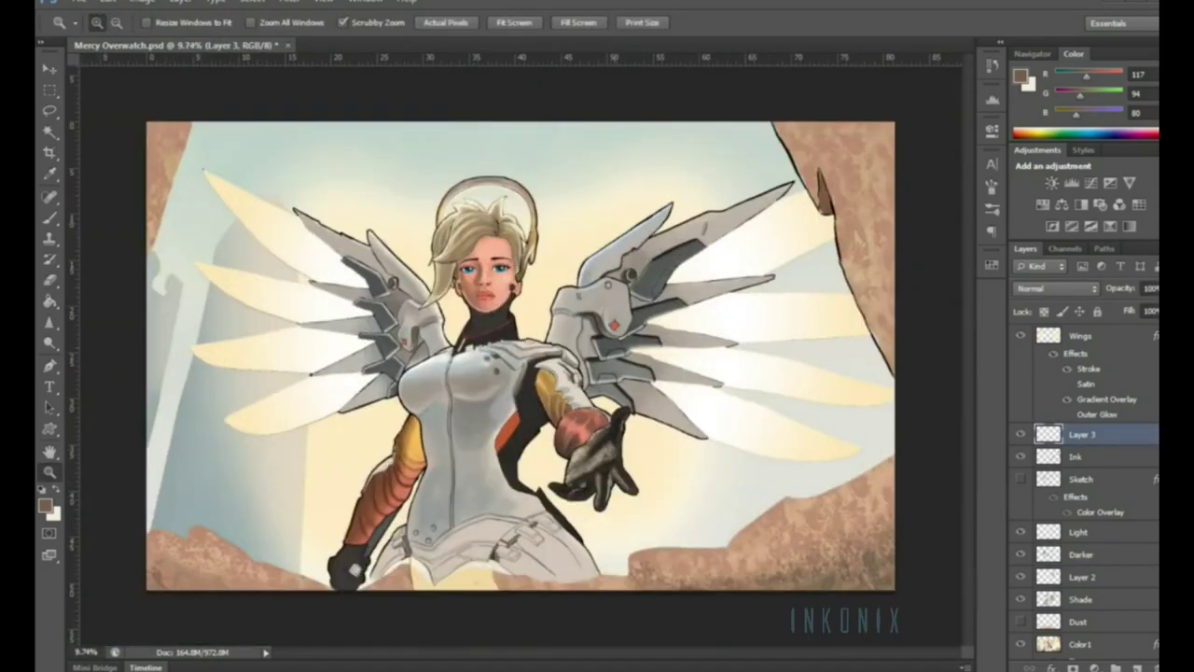
# Fade the halo's outer edge with a pressure-sized eraser, from the left over the top
pyautogui.click(1078, 595)
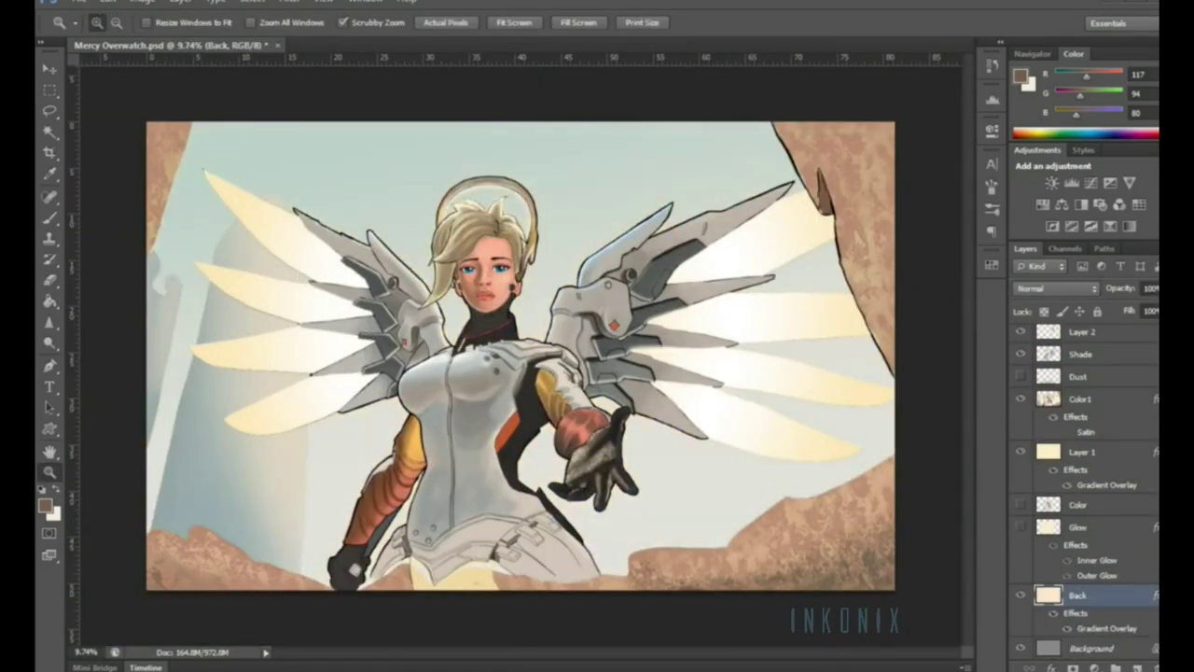
pyautogui.click(1078, 527)
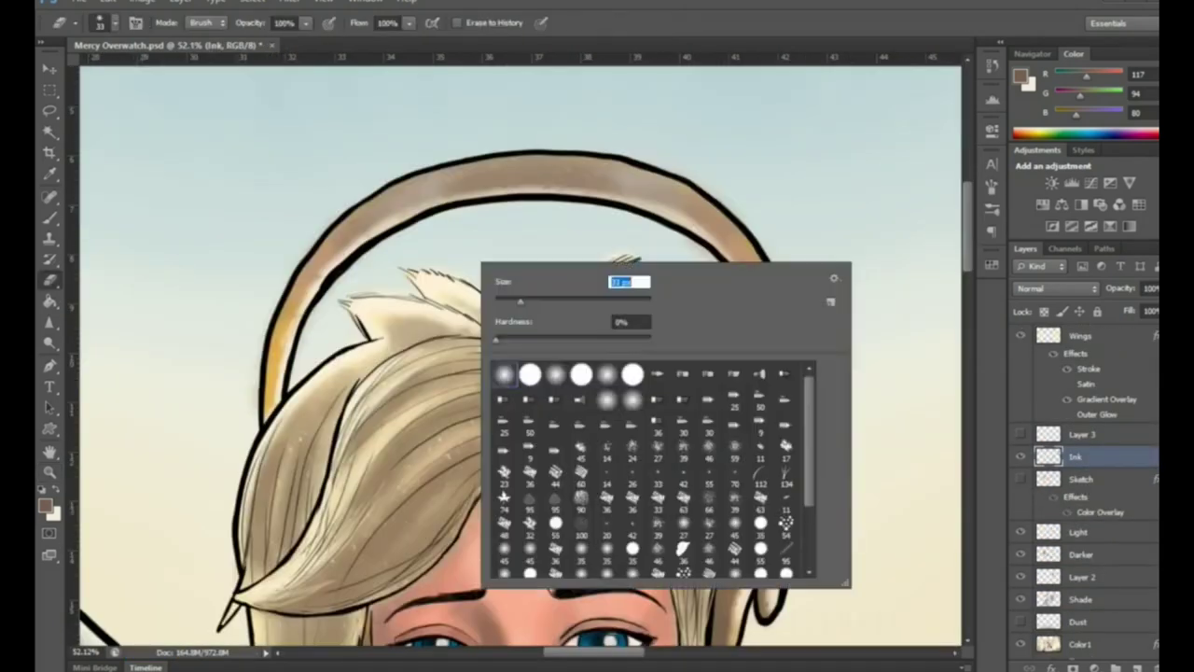
pyautogui.press('Return')
pyautogui.click(541, 22)
pyautogui.moveTo(282, 401)
pyautogui.mouseDown()
pyautogui.moveTo(308, 299)
pyautogui.moveTo(579, 198)
pyautogui.moveTo(742, 273)
pyautogui.mouseUp()
pyautogui.moveTo(271, 350)
pyautogui.mouseDown()
pyautogui.moveTo(540, 154)
pyautogui.moveTo(789, 327)
pyautogui.mouseUp()
# Draw a near-black line (R12 G12 B12) along the halo's inner left edge
pyautogui.press('b')
pyautogui.rightClick(429, 301)
pyautogui.press('Return')
pyautogui.moveTo(315, 305); pyautogui.dragTo(290, 392)
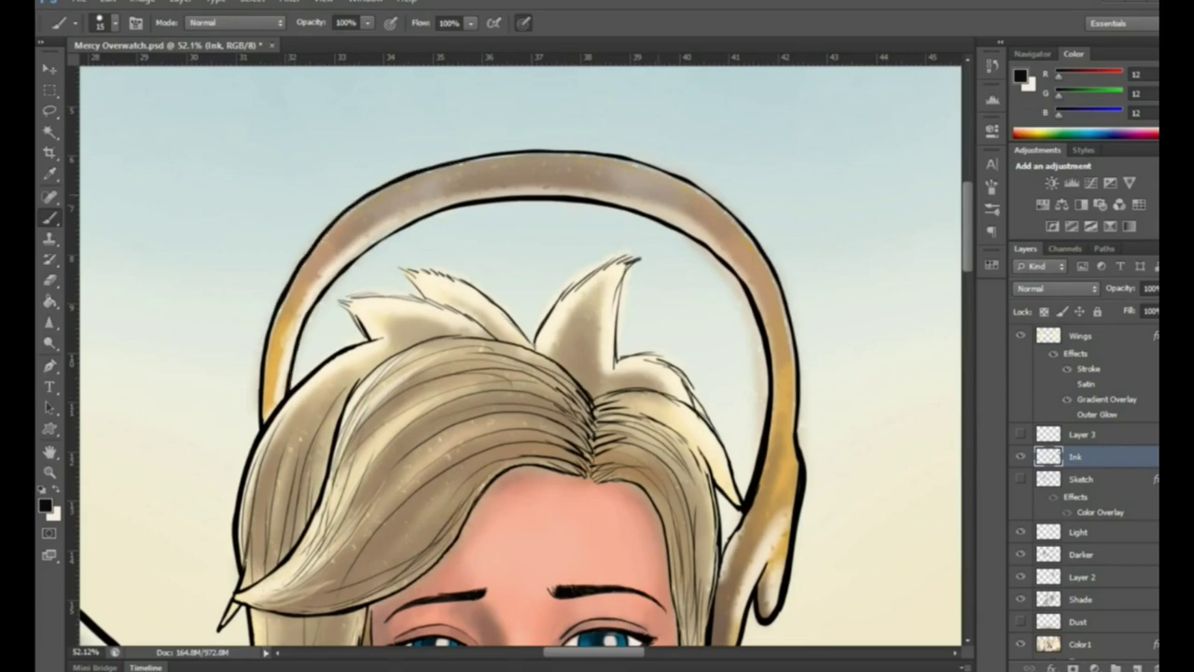
# Show and select Layer 3, then work along the halo's inner left edge
pyautogui.press('z')
pyautogui.scroll(-3, 521, 355)
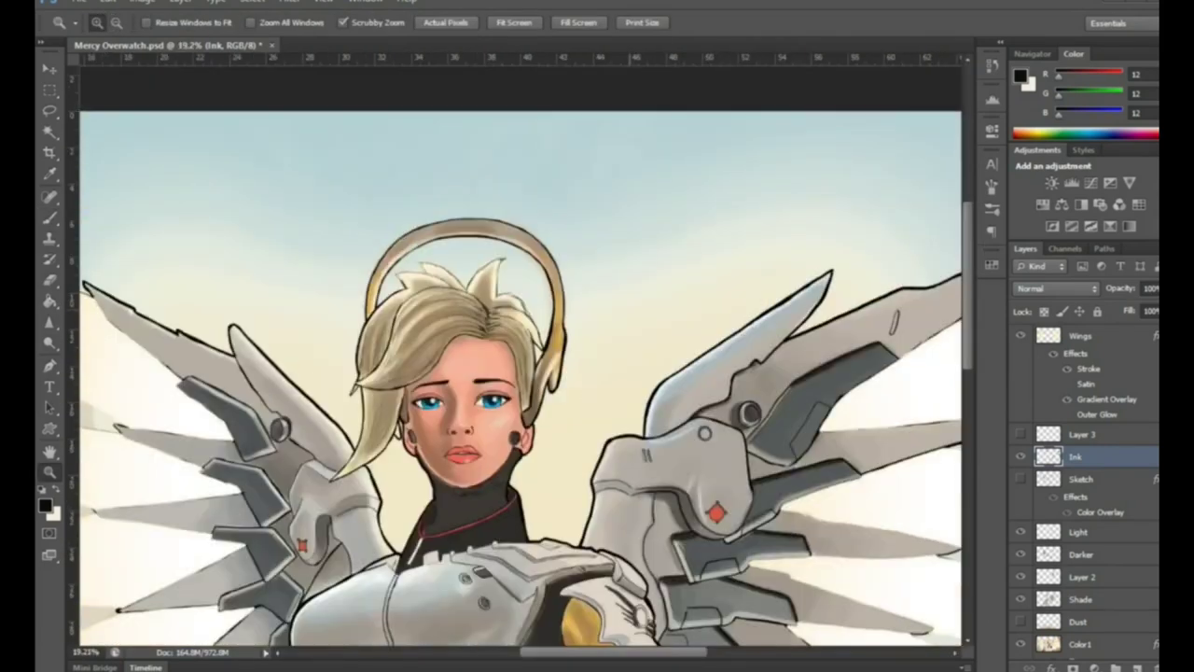
pyautogui.scroll(3, 520, 355)
pyautogui.press('e')
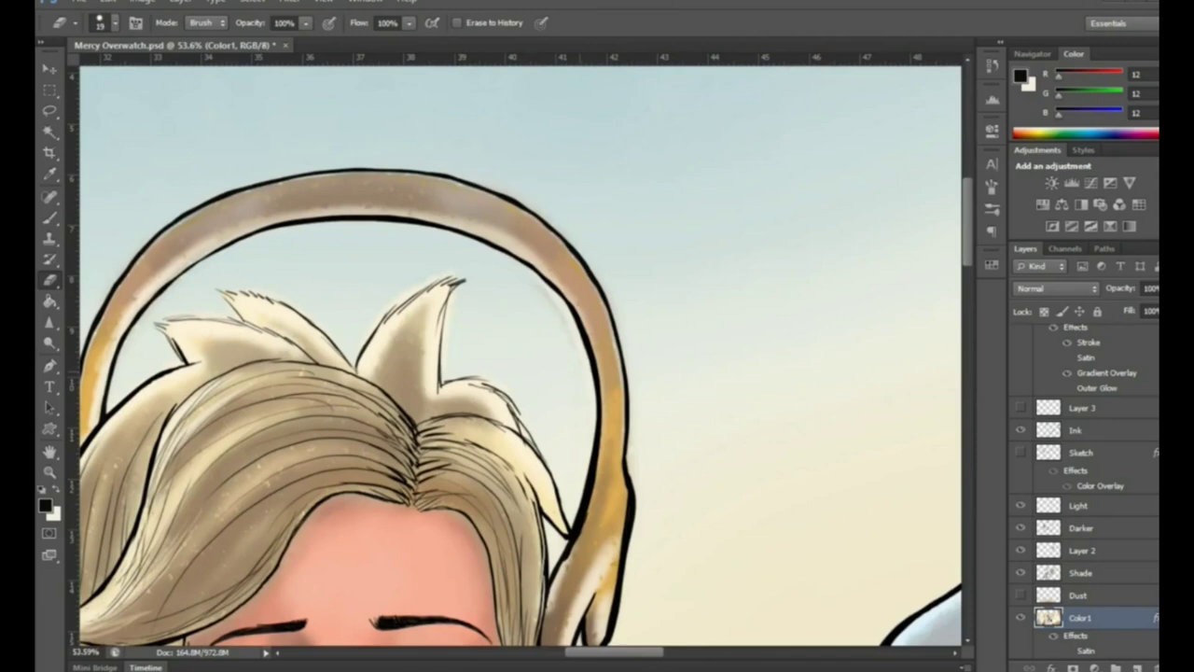
pyautogui.moveTo(467, 374); pyautogui.dragTo(630, 374)
pyautogui.click(1020, 408)
pyautogui.click(1082, 407)
pyautogui.moveTo(326, 288)
pyautogui.mouseDown()
pyautogui.moveTo(269, 419)
pyautogui.moveTo(755, 532)
pyautogui.mouseUp()
pyautogui.keyDown('alt'); pyautogui.click(392, 263); pyautogui.keyUp('alt')
# Paint cream highlights at size 33 and 30% opacity along the halo's edges, right side and top
pyautogui.press('b')
pyautogui.rightClick(392, 261)
pyautogui.press('Return')
pyautogui.press('3')
pyautogui.moveTo(261, 340); pyautogui.dragTo(758, 280)
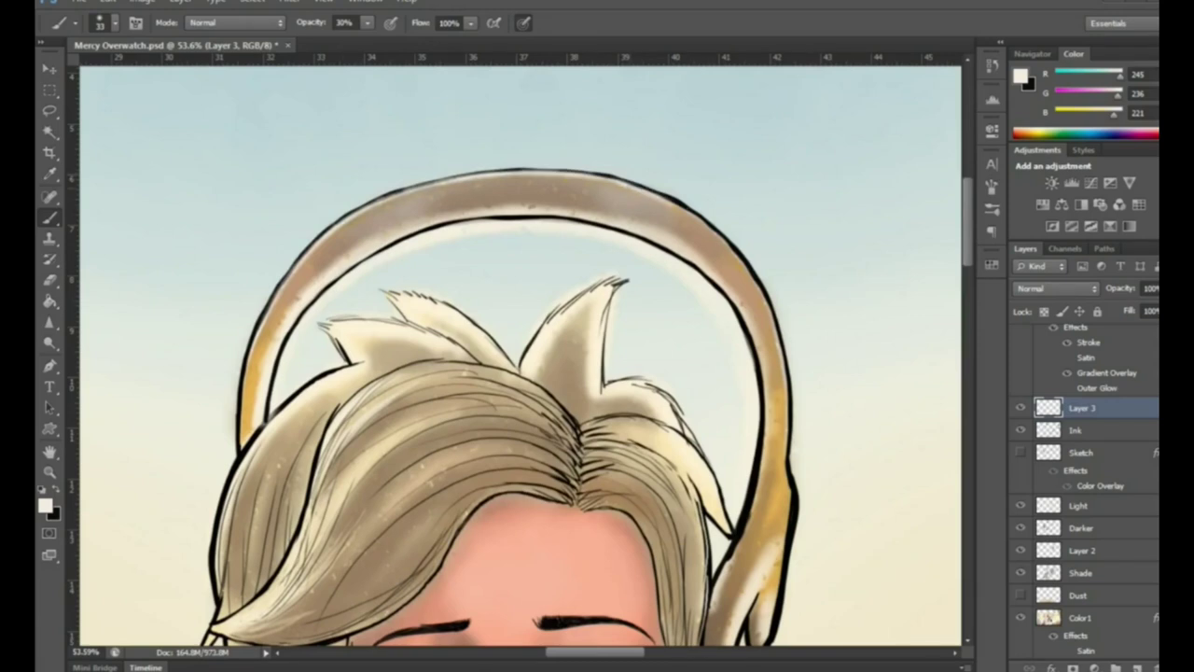
pyautogui.moveTo(387, 228)
pyautogui.mouseDown()
pyautogui.moveTo(597, 219)
pyautogui.moveTo(782, 368)
pyautogui.mouseUp()
pyautogui.moveTo(617, 175)
pyautogui.mouseDown()
pyautogui.moveTo(495, 177)
pyautogui.moveTo(355, 215)
pyautogui.mouseUp()
# Rename Layer 3 to 'Light 2'
pyautogui.press('z')
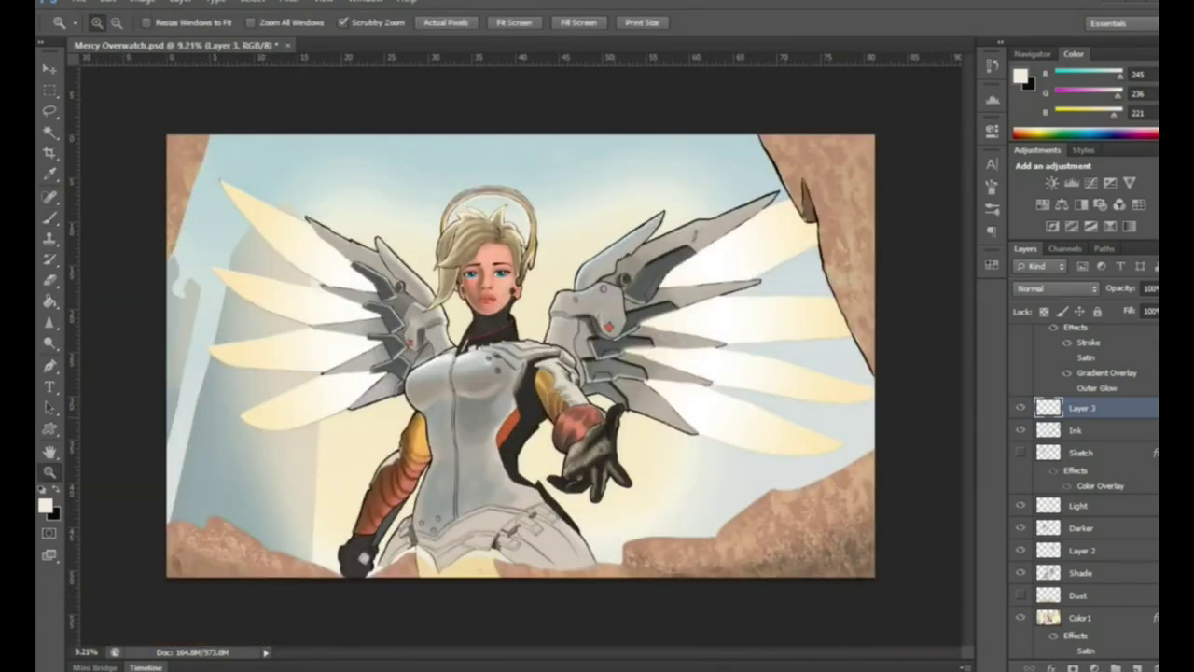
pyautogui.moveTo(515, 198); pyautogui.dragTo(550, 199)
pyautogui.scroll(1, 1083, 486)
pyautogui.scroll(1, 1083, 485)
pyautogui.doubleClick(1083, 434)
pyautogui.write('Light 2')
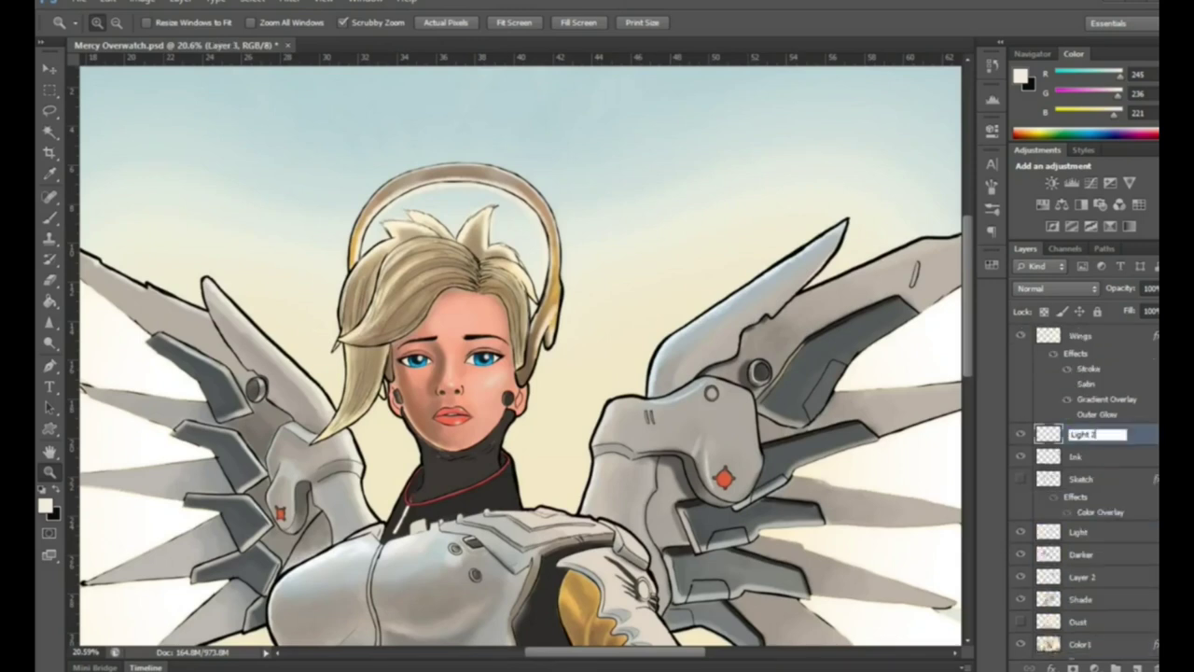
pyautogui.press('Return')
pyautogui.hotkey('ctrl', '0')
pyautogui.scroll(-3, 1082, 485)
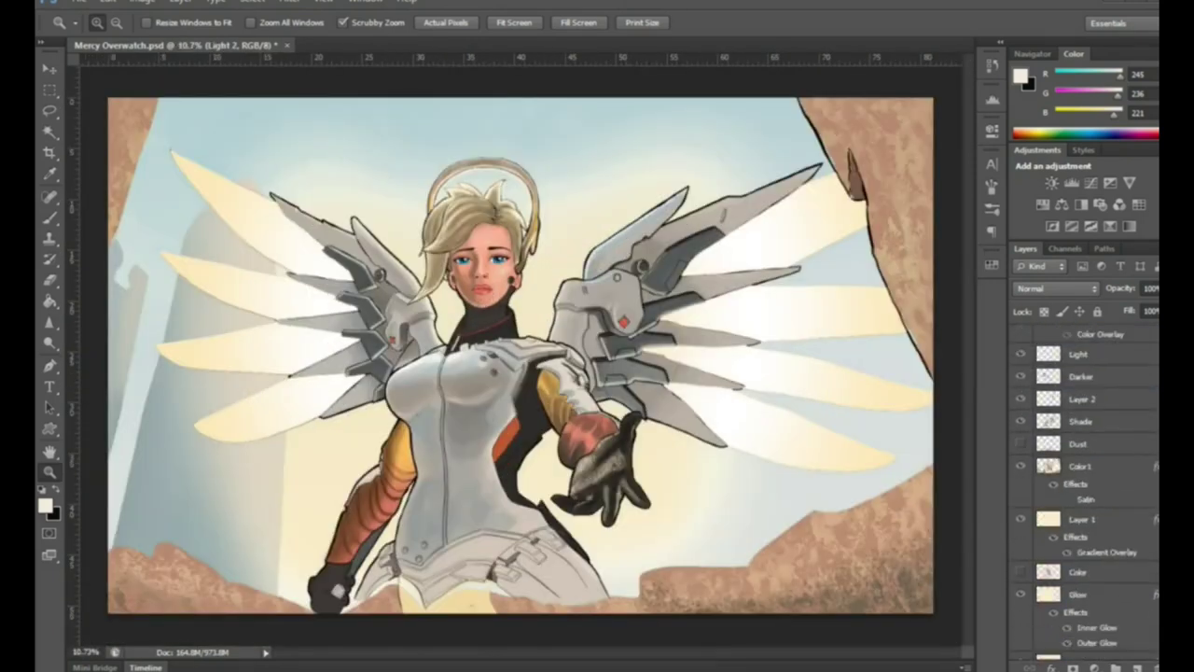
# Apply a cream linear Gradient Overlay to the Glow layer's style
pyautogui.scroll(-1, 1082, 485)
pyautogui.doubleClick(1119, 553)
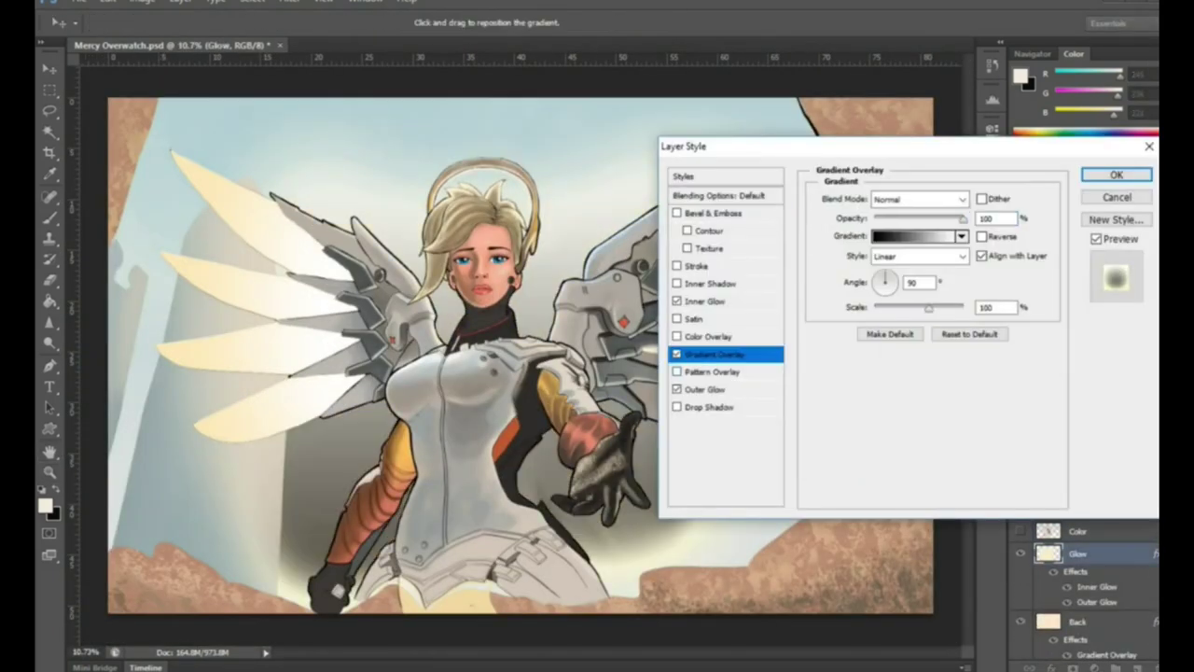
pyautogui.click(914, 235)
pyautogui.click(696, 165)
pyautogui.click(984, 146)
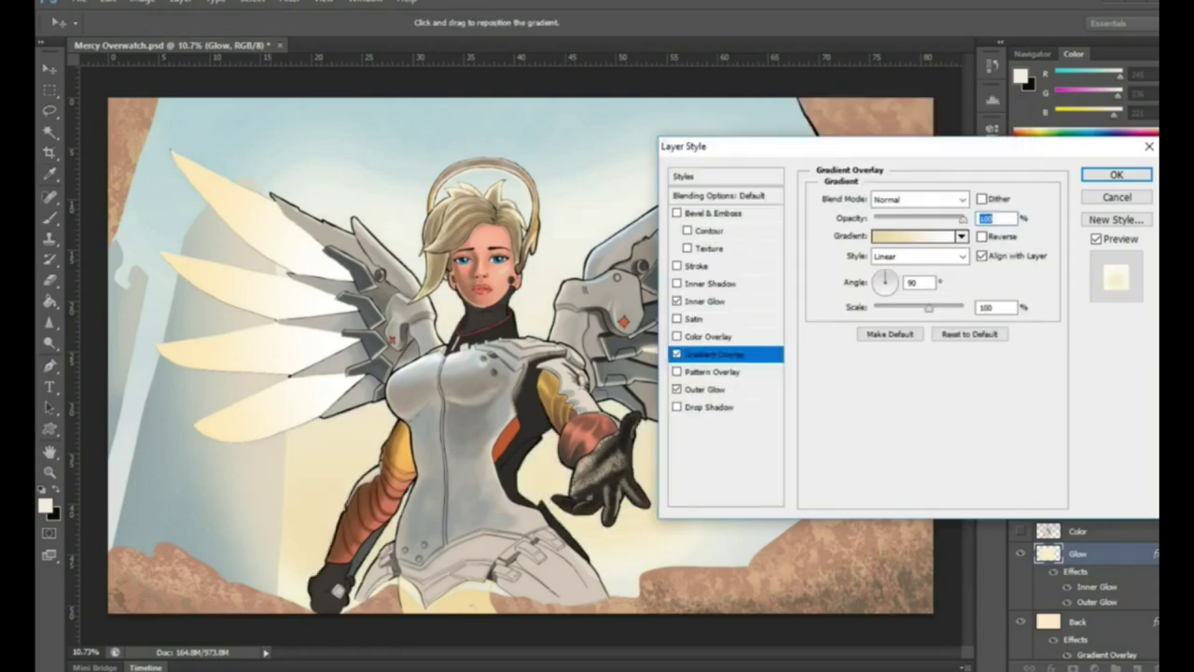
pyautogui.press('Return')
# Turn on the Dust layer to show the haze over the lower painting
pyautogui.press('z')
pyautogui.hotkey('ctrl', '-')
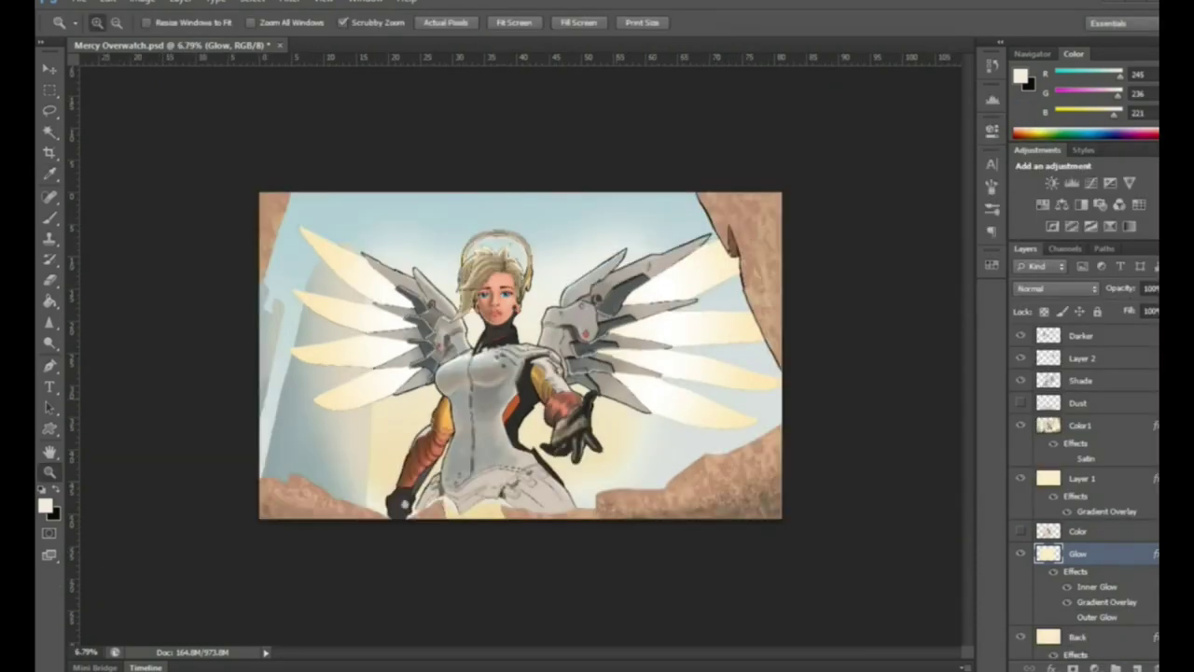
pyautogui.click(1021, 402)
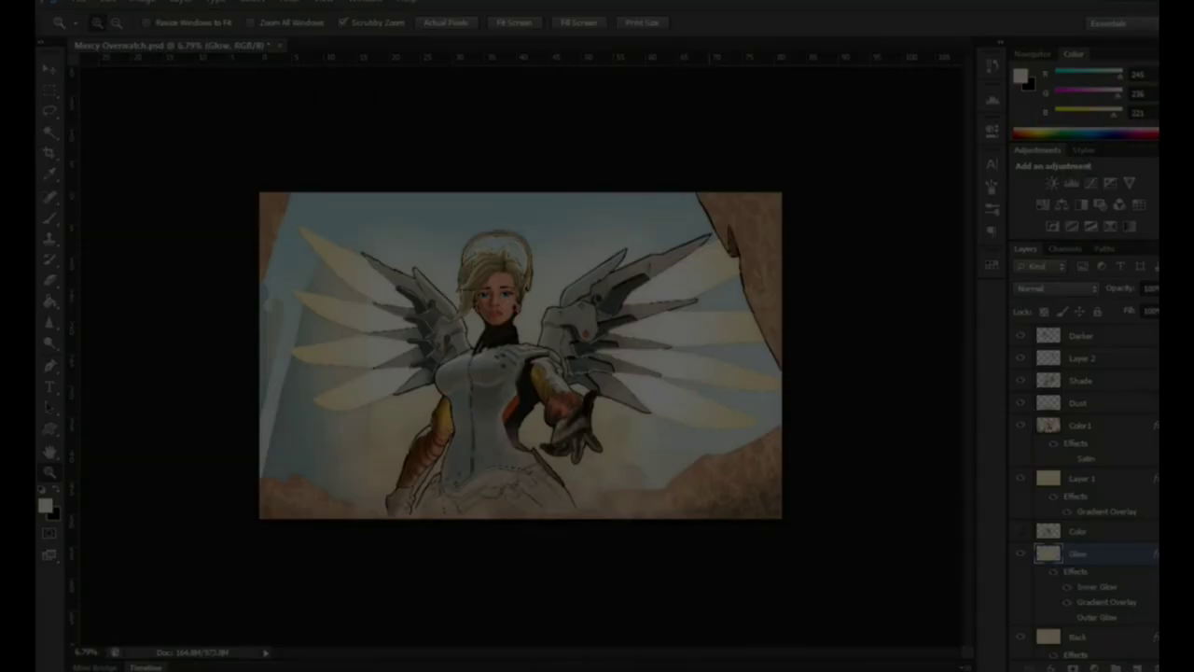